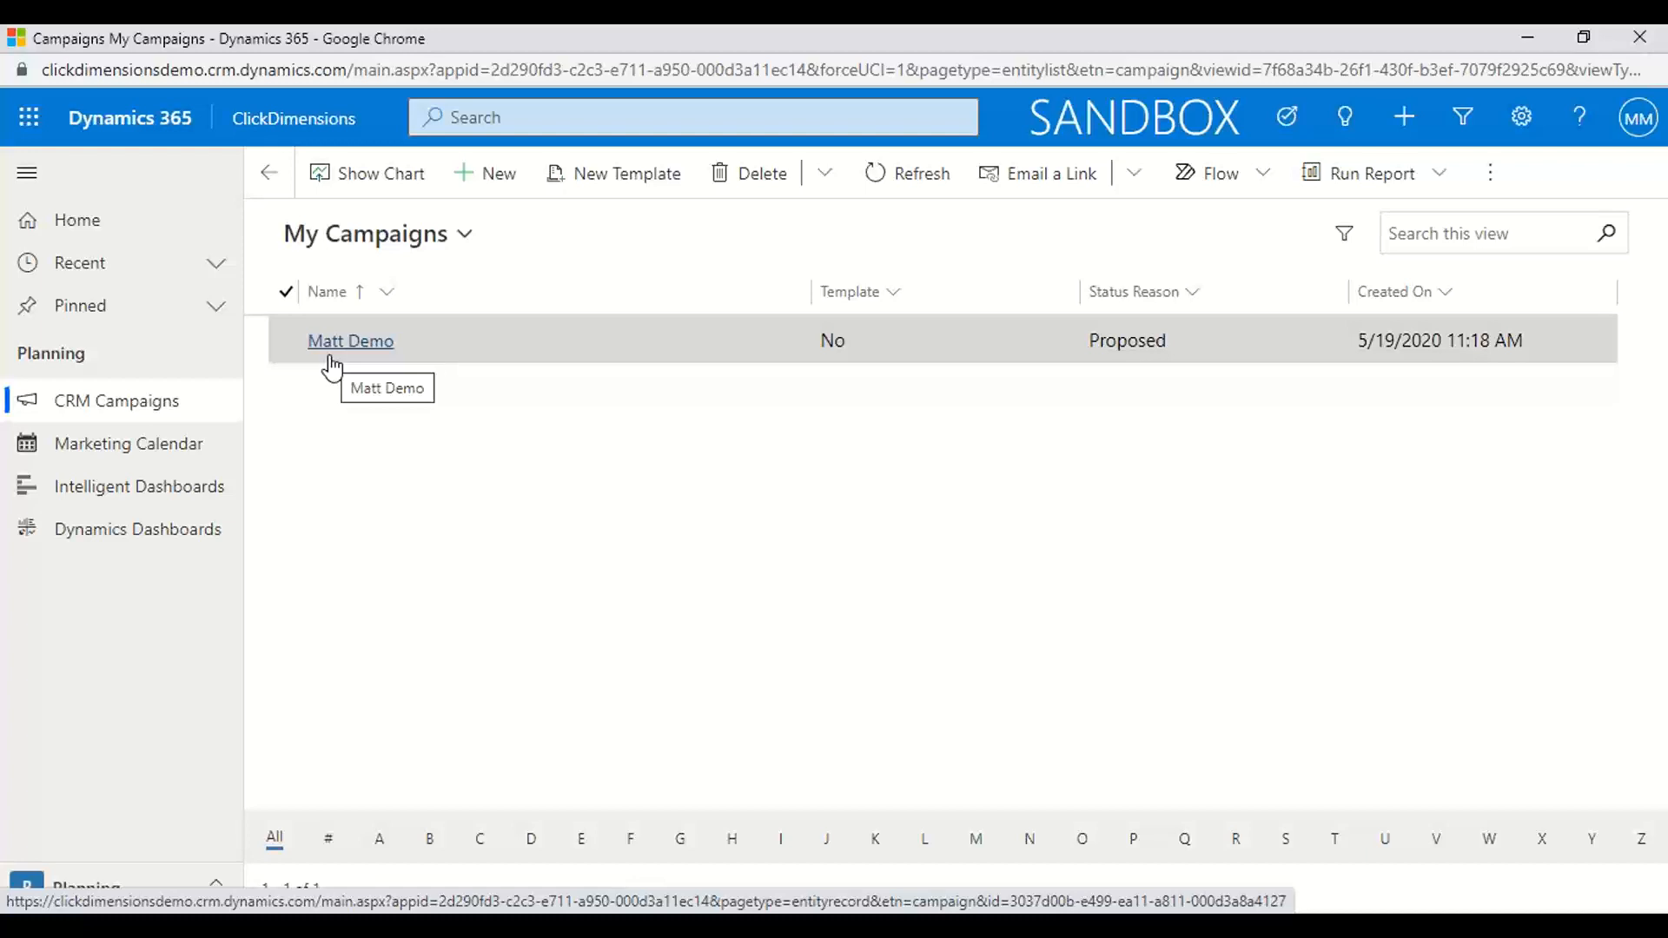
Open the "Matt Demo" campaign and look through its list of related record types, down to Email Sends and Background Processes
{"action": "left_click", "coordinate": [331, 356]}
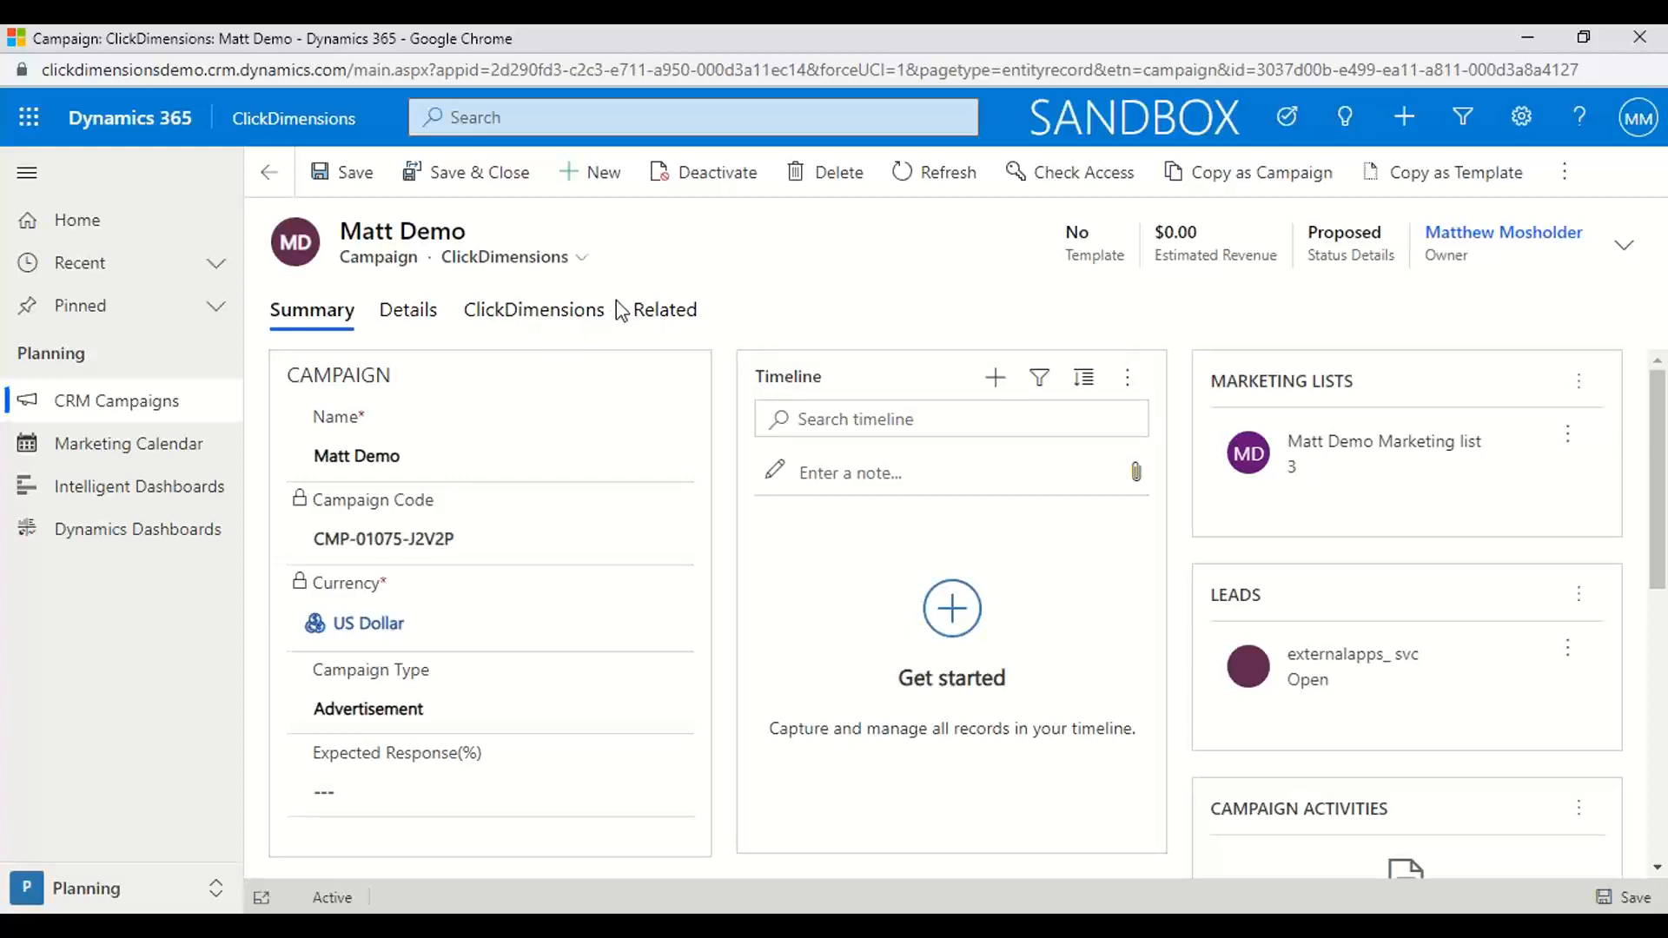
{"action": "left_click", "coordinate": [661, 324]}
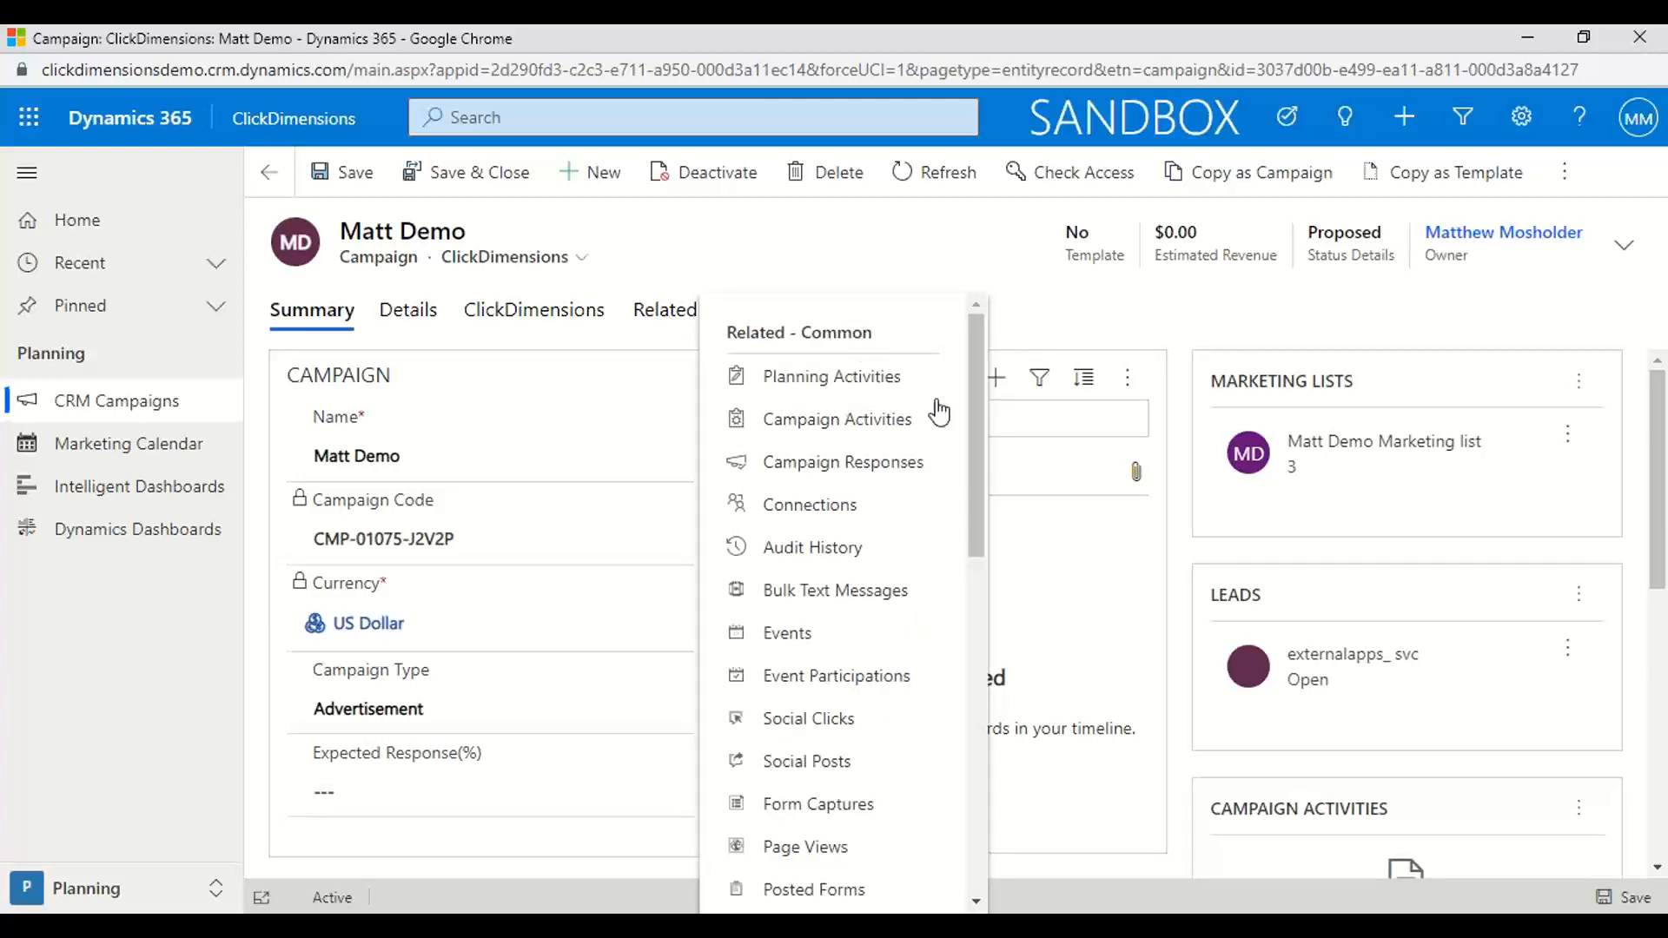
{"action": "left_click_drag", "start_coordinate": [977, 424], "coordinate": [987, 487]}
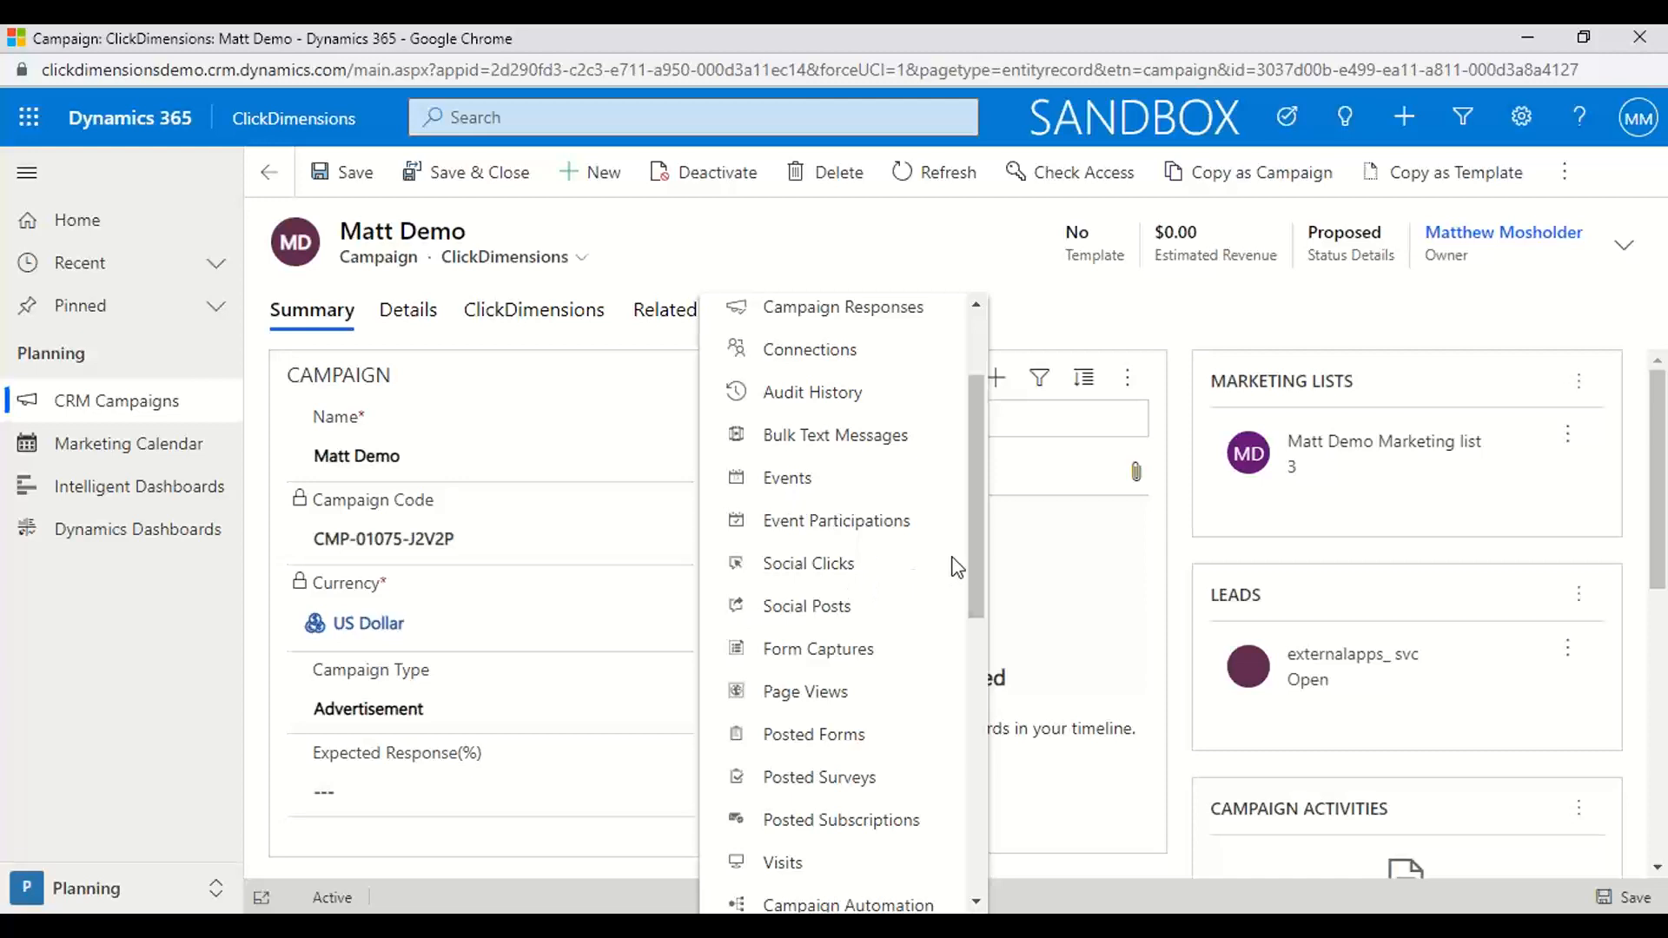
{"action": "left_click_drag", "start_coordinate": [972, 553], "coordinate": [969, 709]}
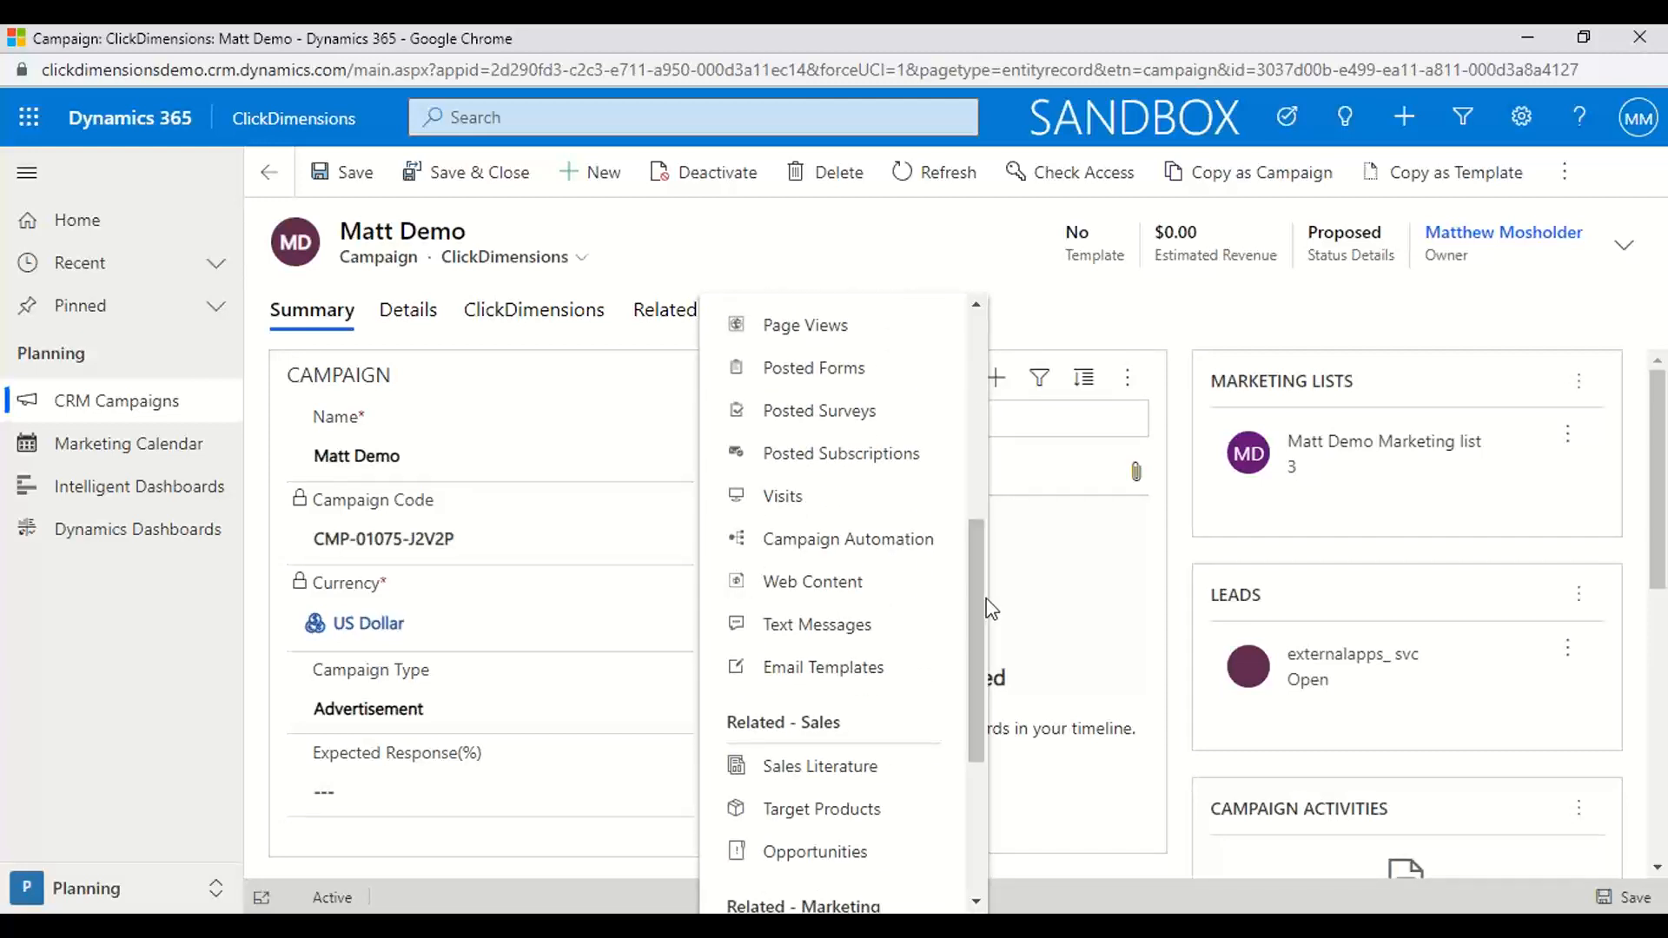
{"action": "left_click_drag", "start_coordinate": [975, 659], "coordinate": [976, 770]}
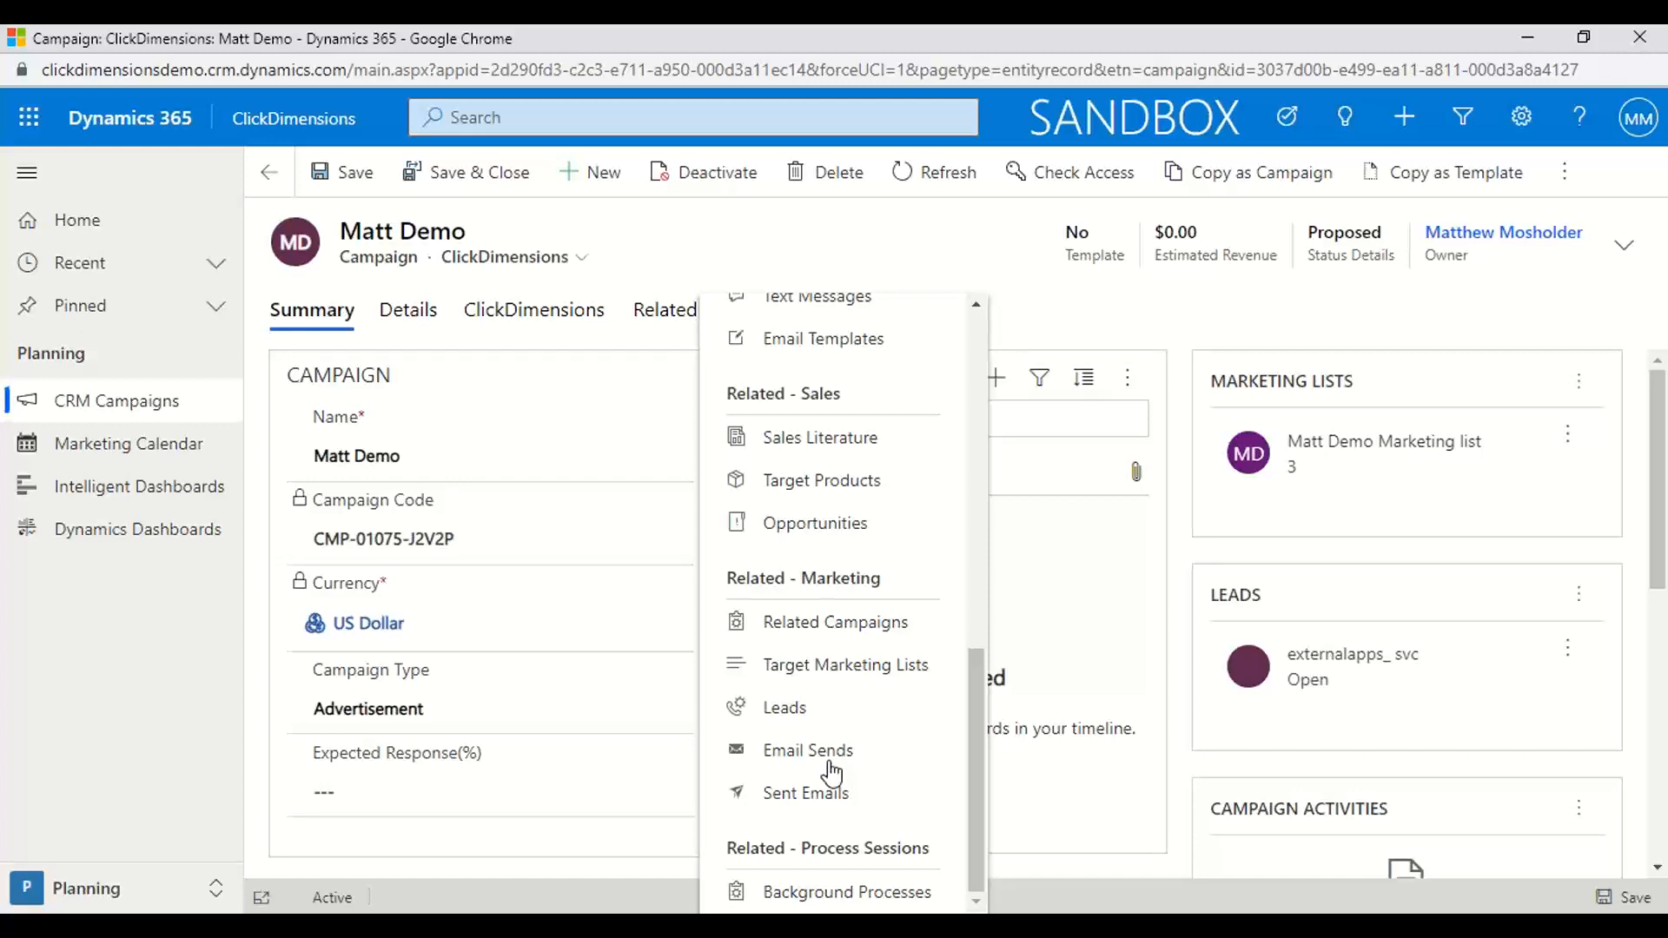
{"action": "left_click", "coordinate": [747, 261]}
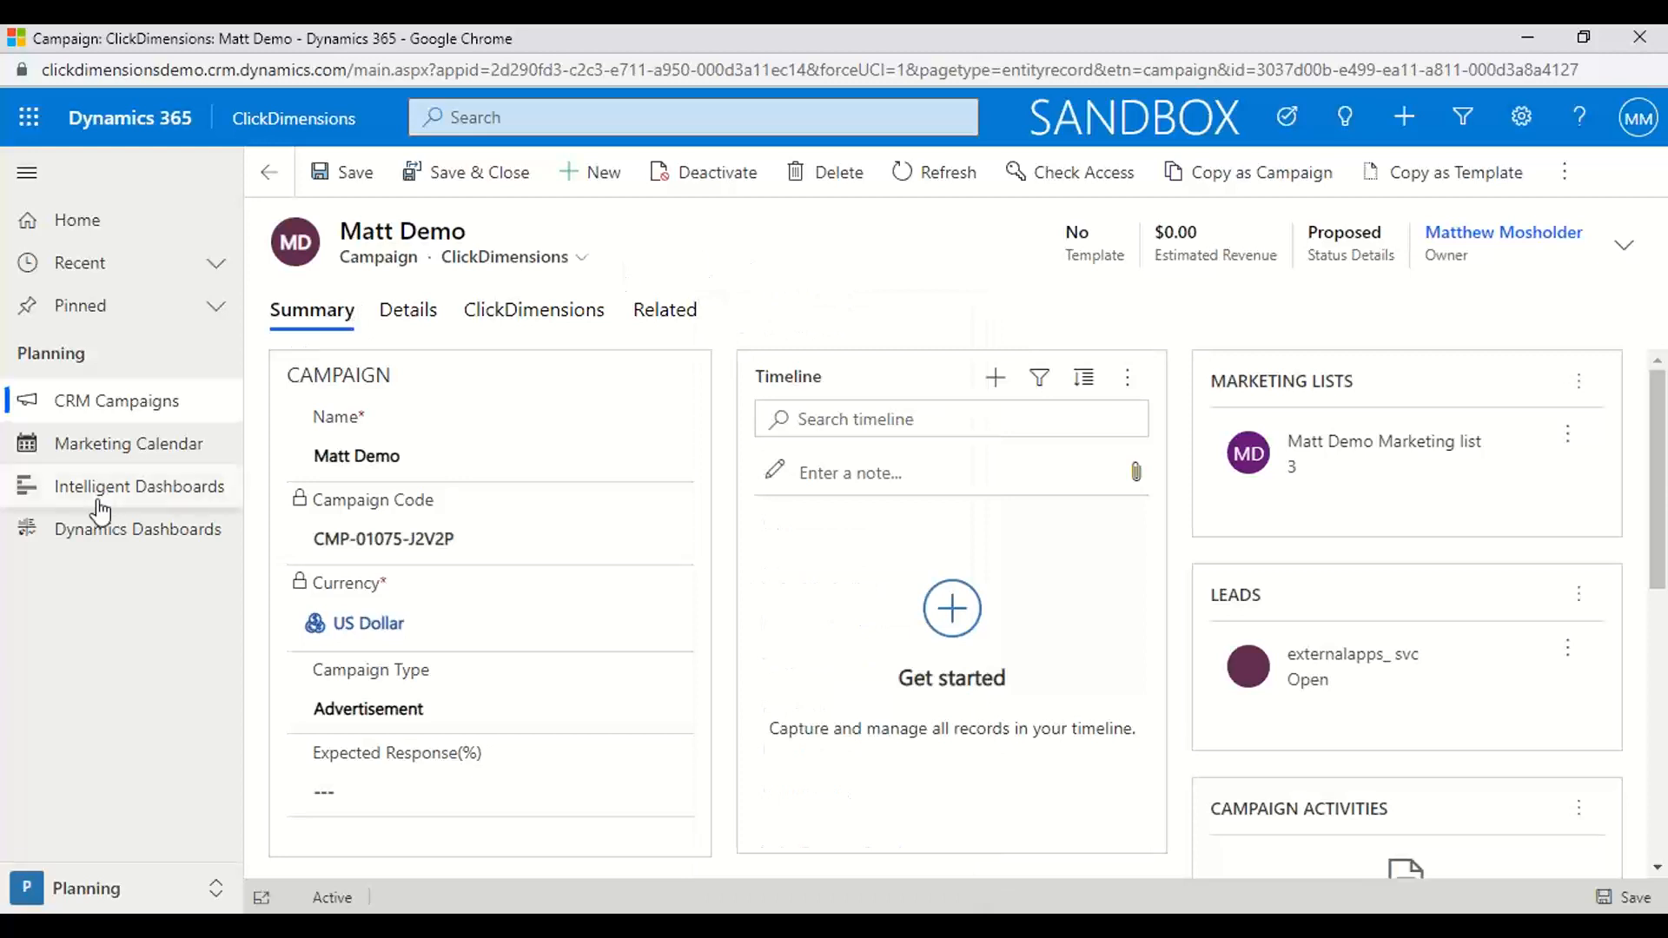
View the Marketing Calendar entries for 10/11/21 and 10/06/21 and preview a Piezoelectric Launch social post's details
{"action": "left_click", "coordinate": [114, 452]}
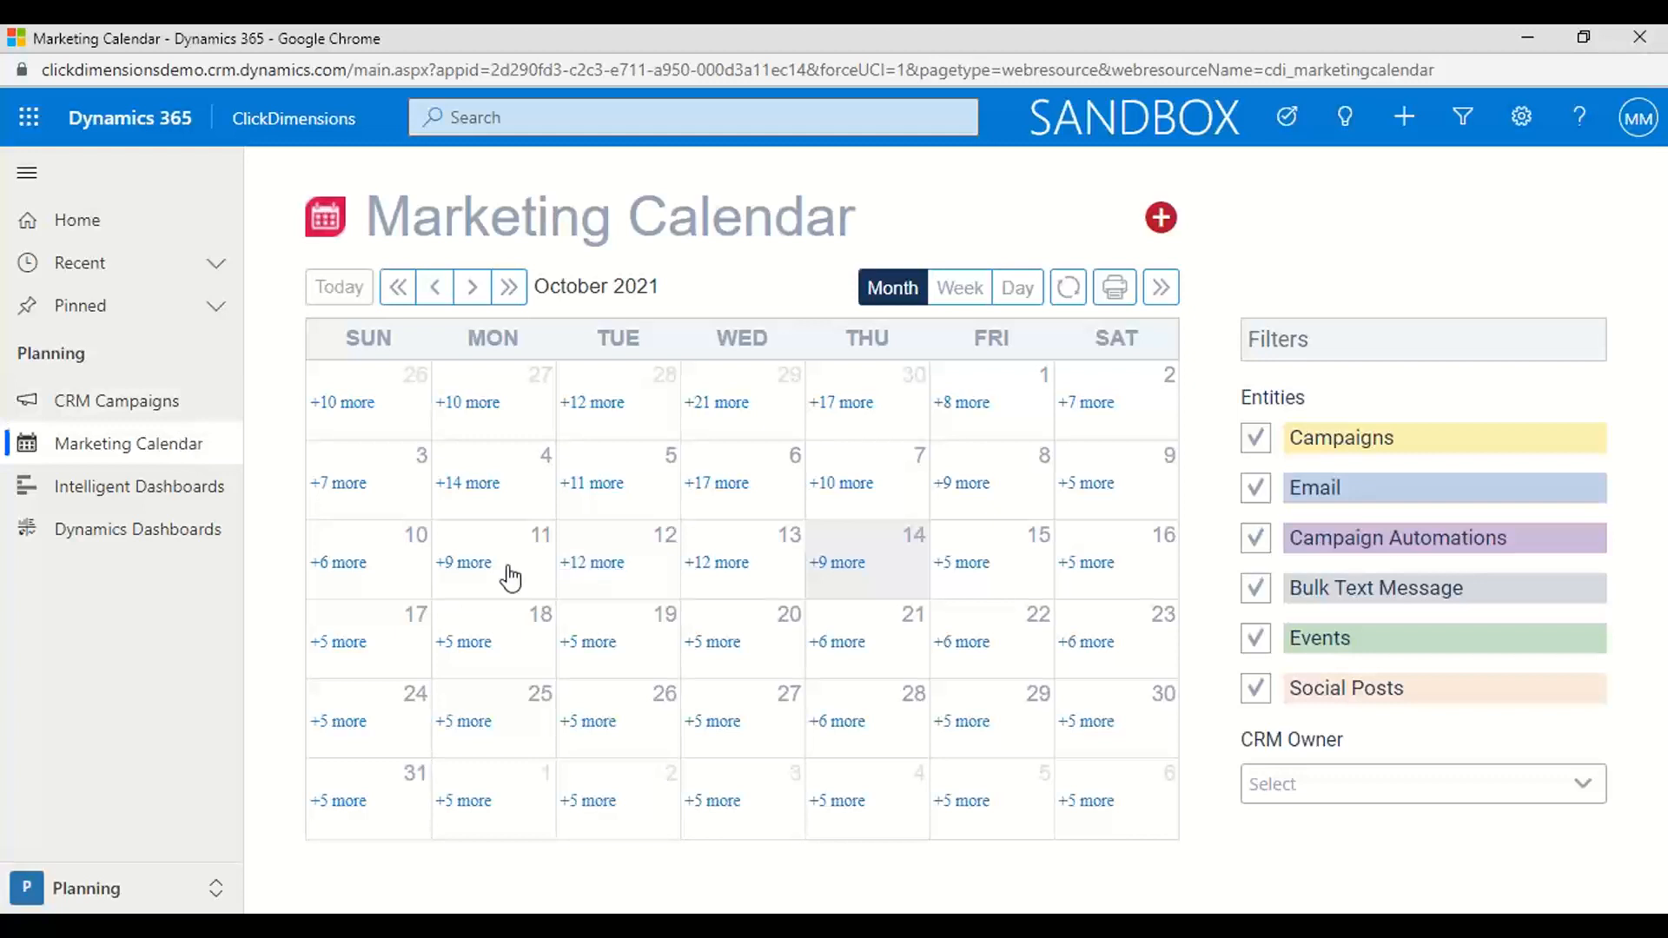
{"action": "left_click", "coordinate": [463, 567]}
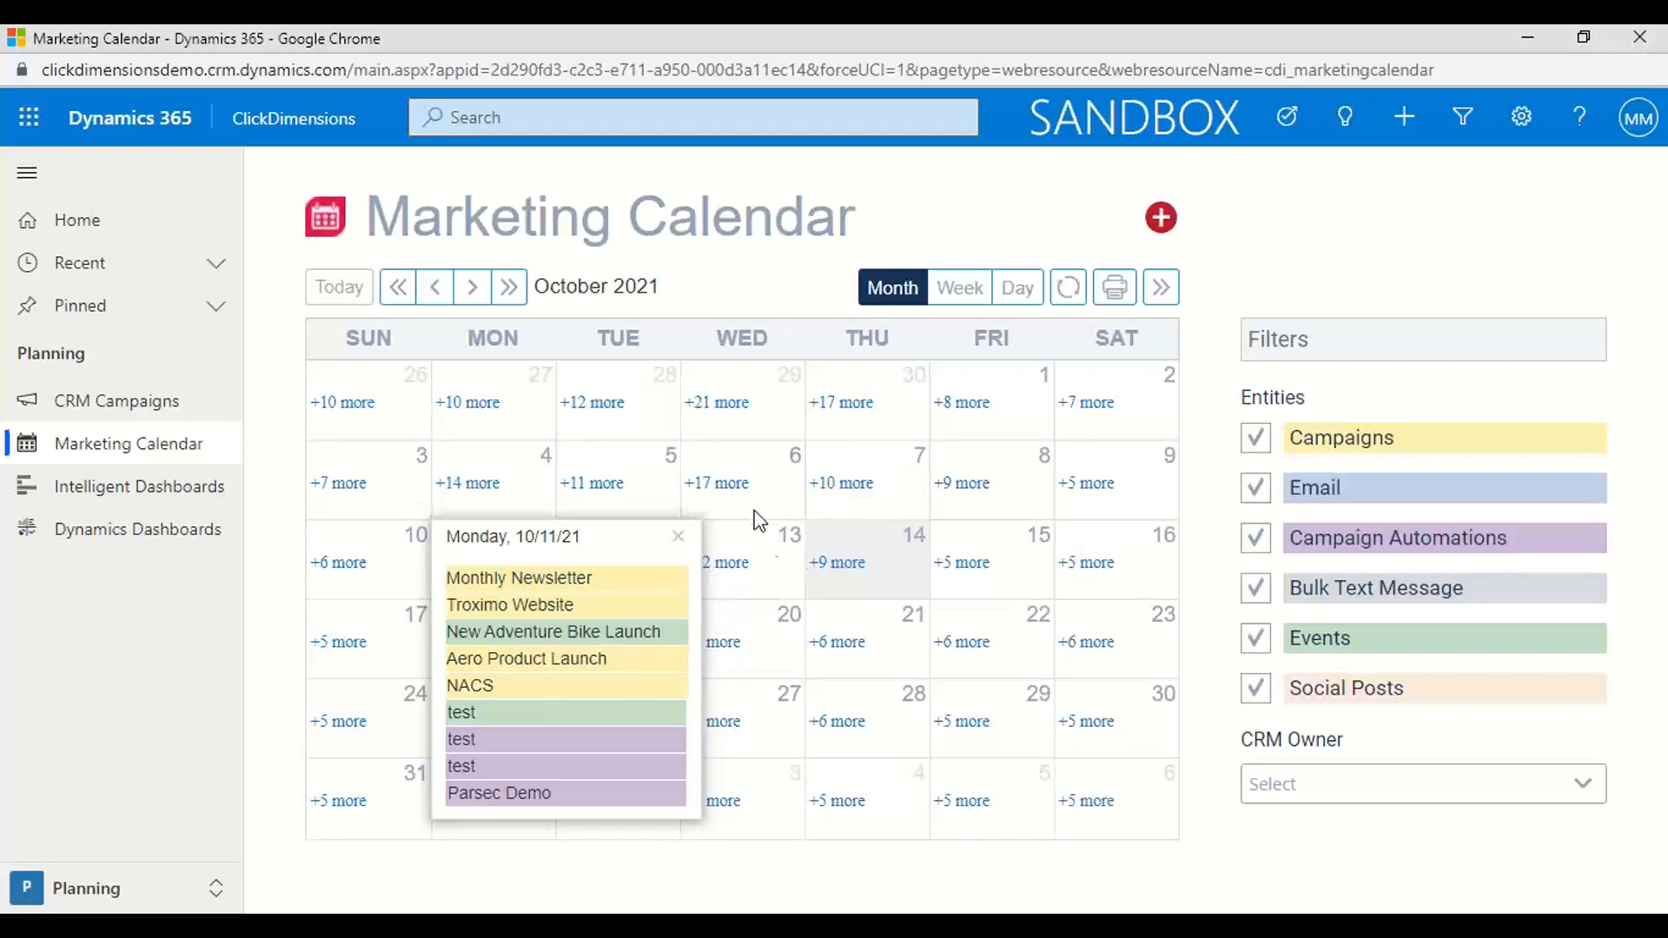
{"action": "left_click", "coordinate": [733, 485]}
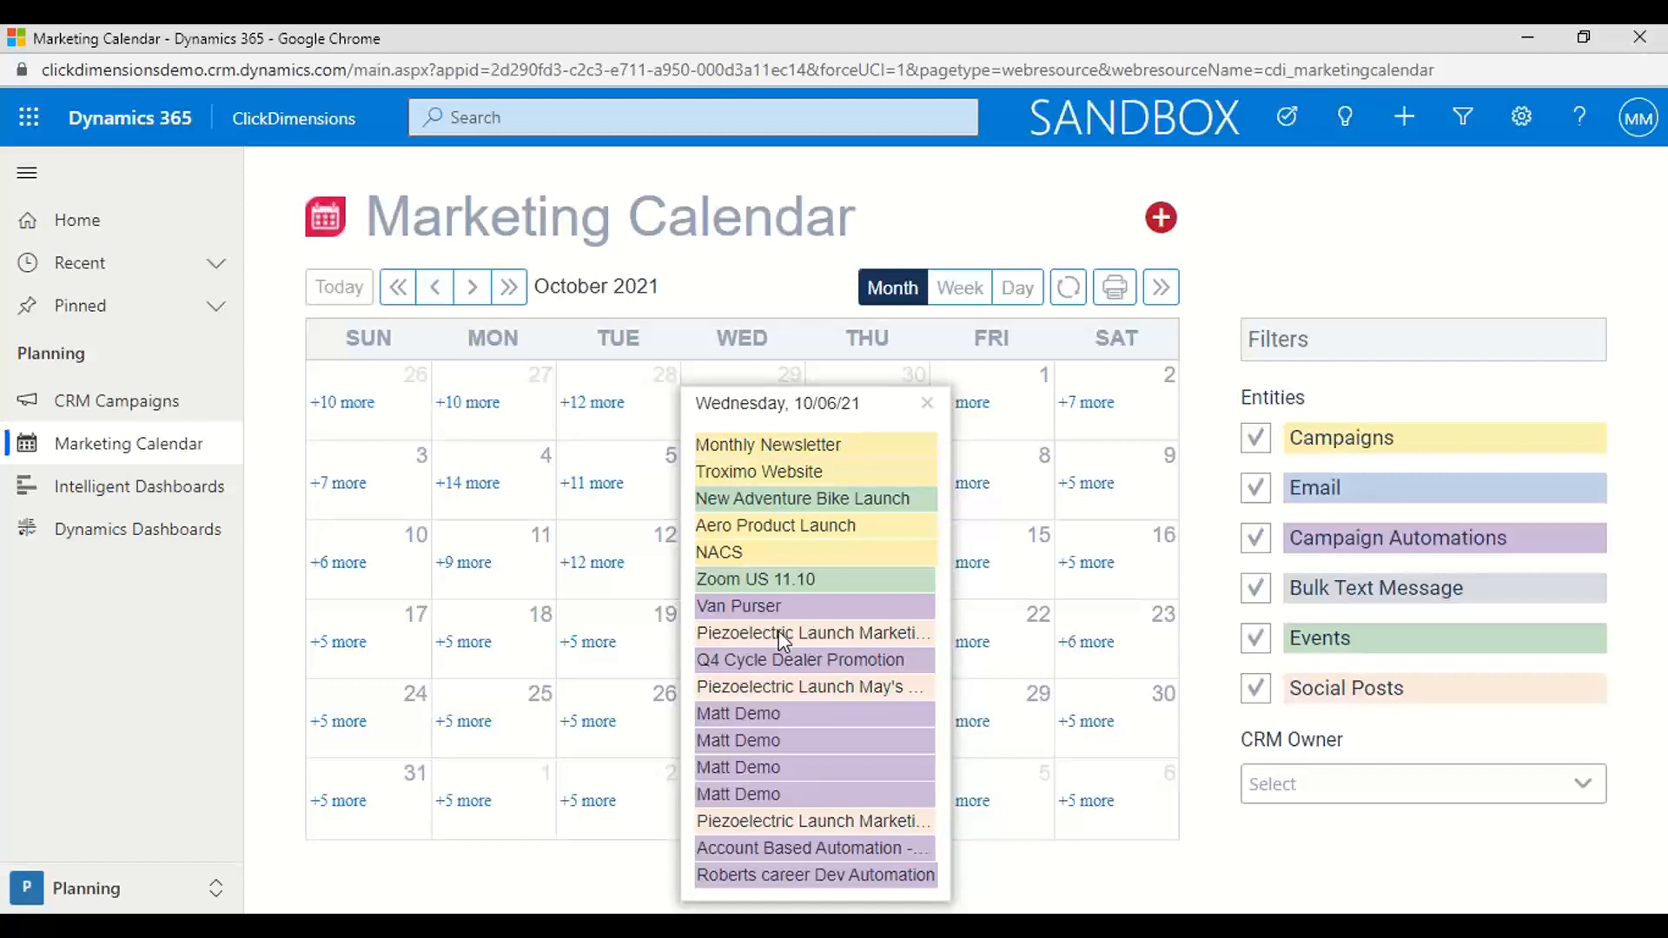
{"action": "mouse_move", "coordinate": [779, 631]}
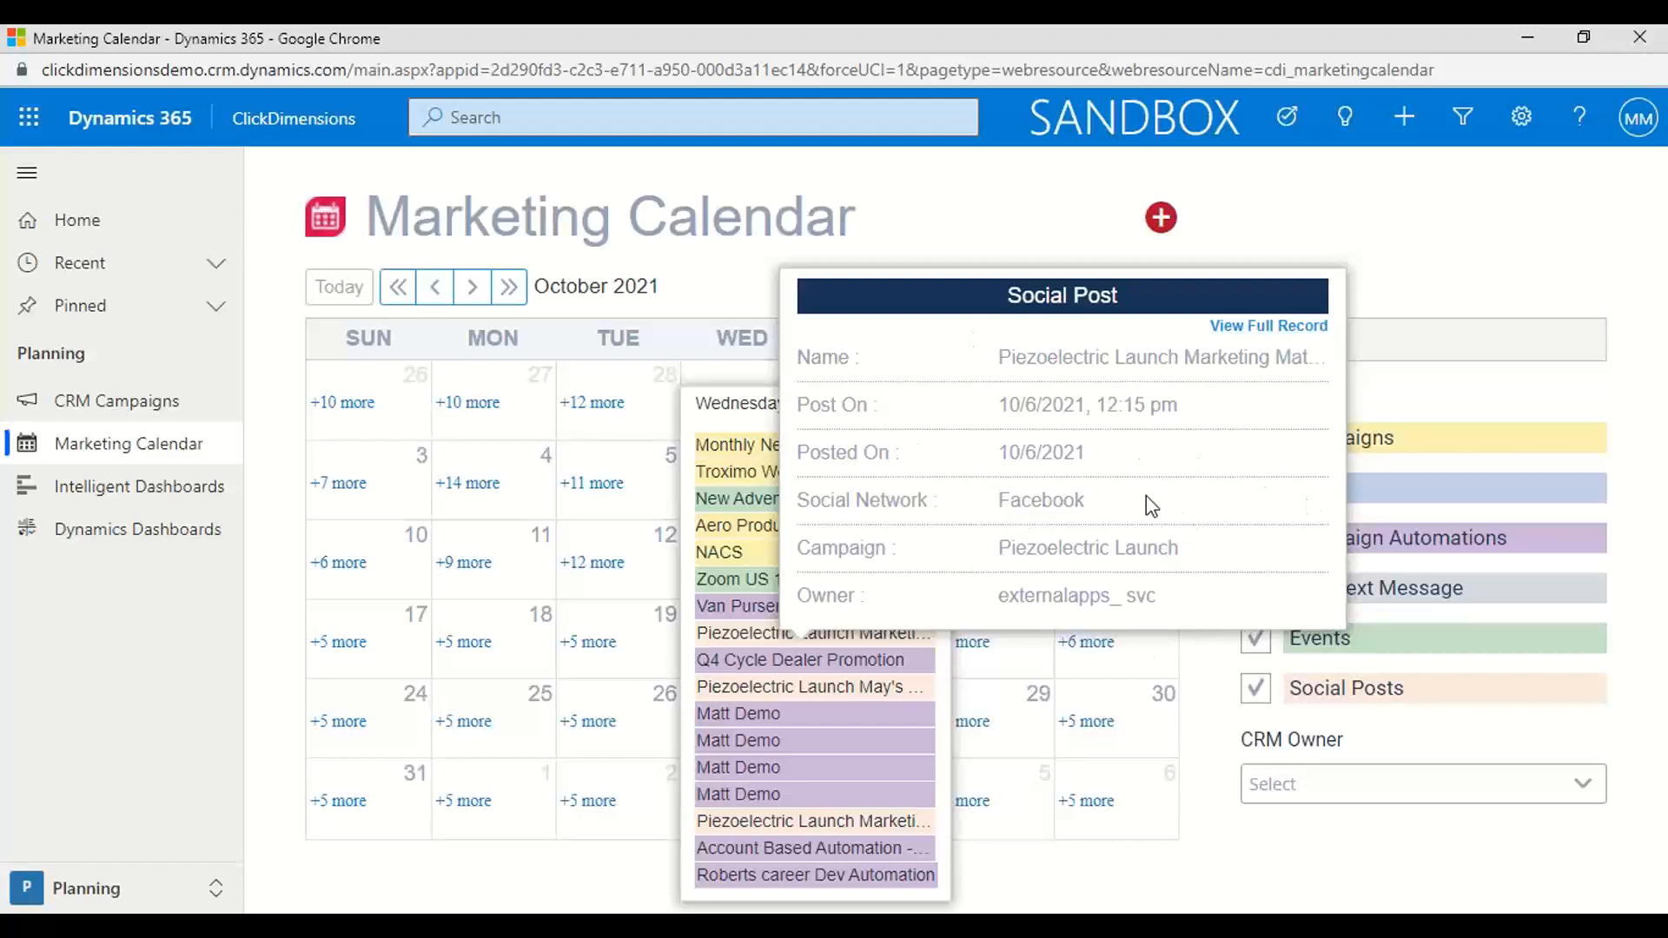
{"action": "left_click", "coordinate": [1409, 242]}
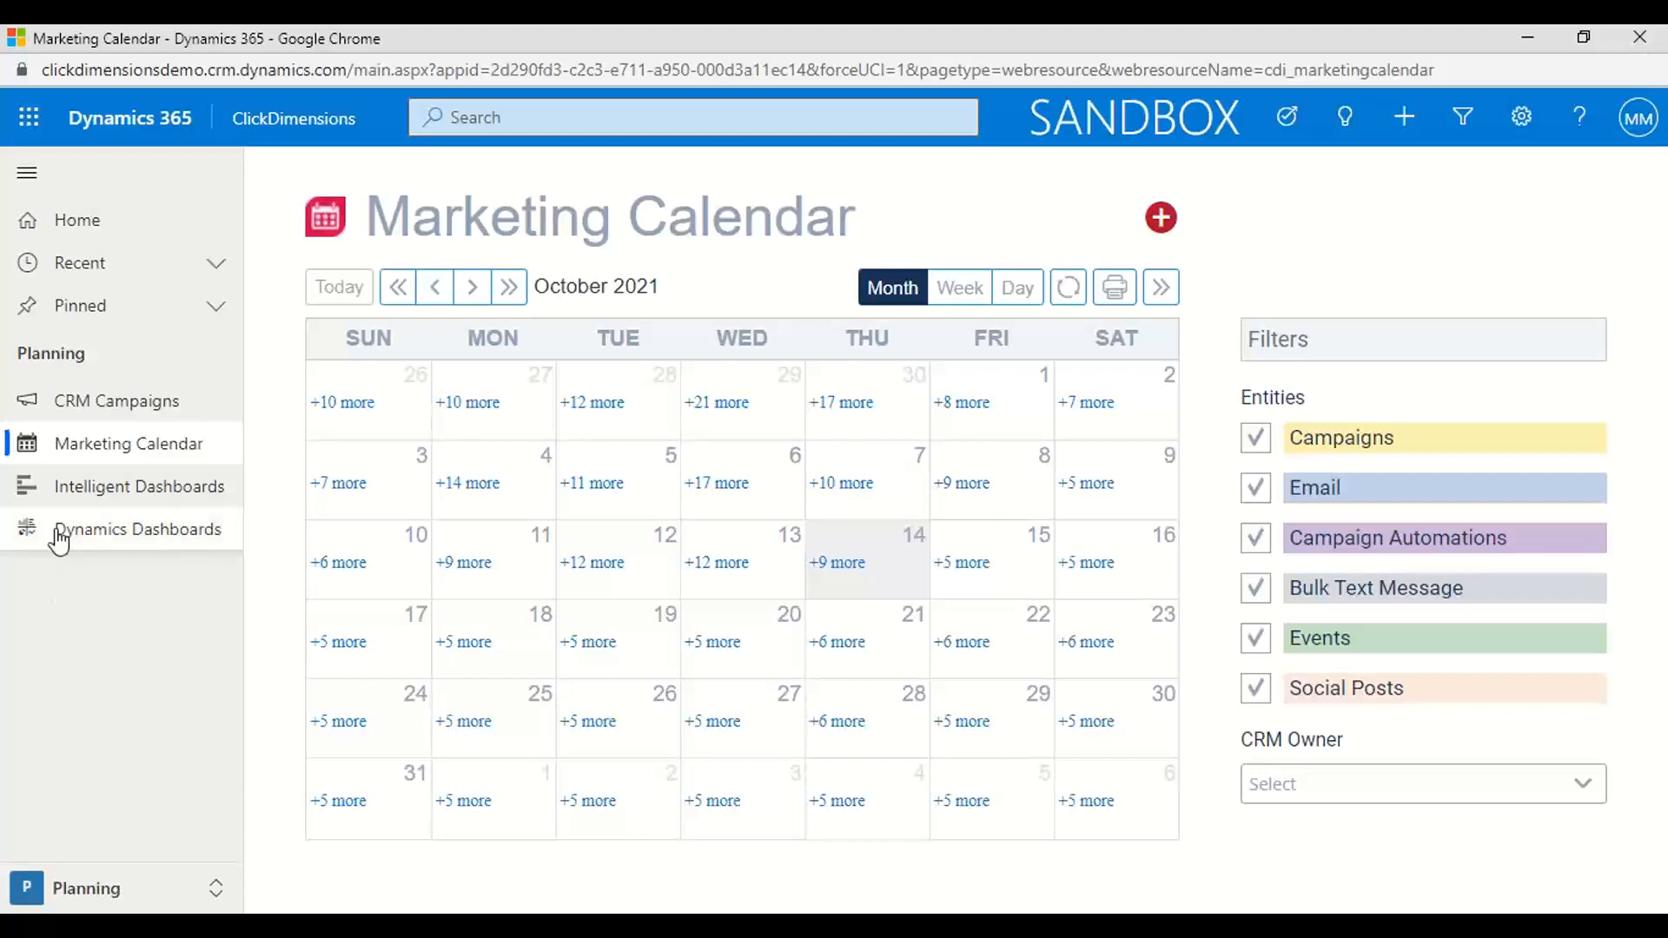
In the Messaging area, start a new email send named "Matt Test" with the NEW Drag and Drop editor type
{"action": "left_click", "coordinate": [215, 888]}
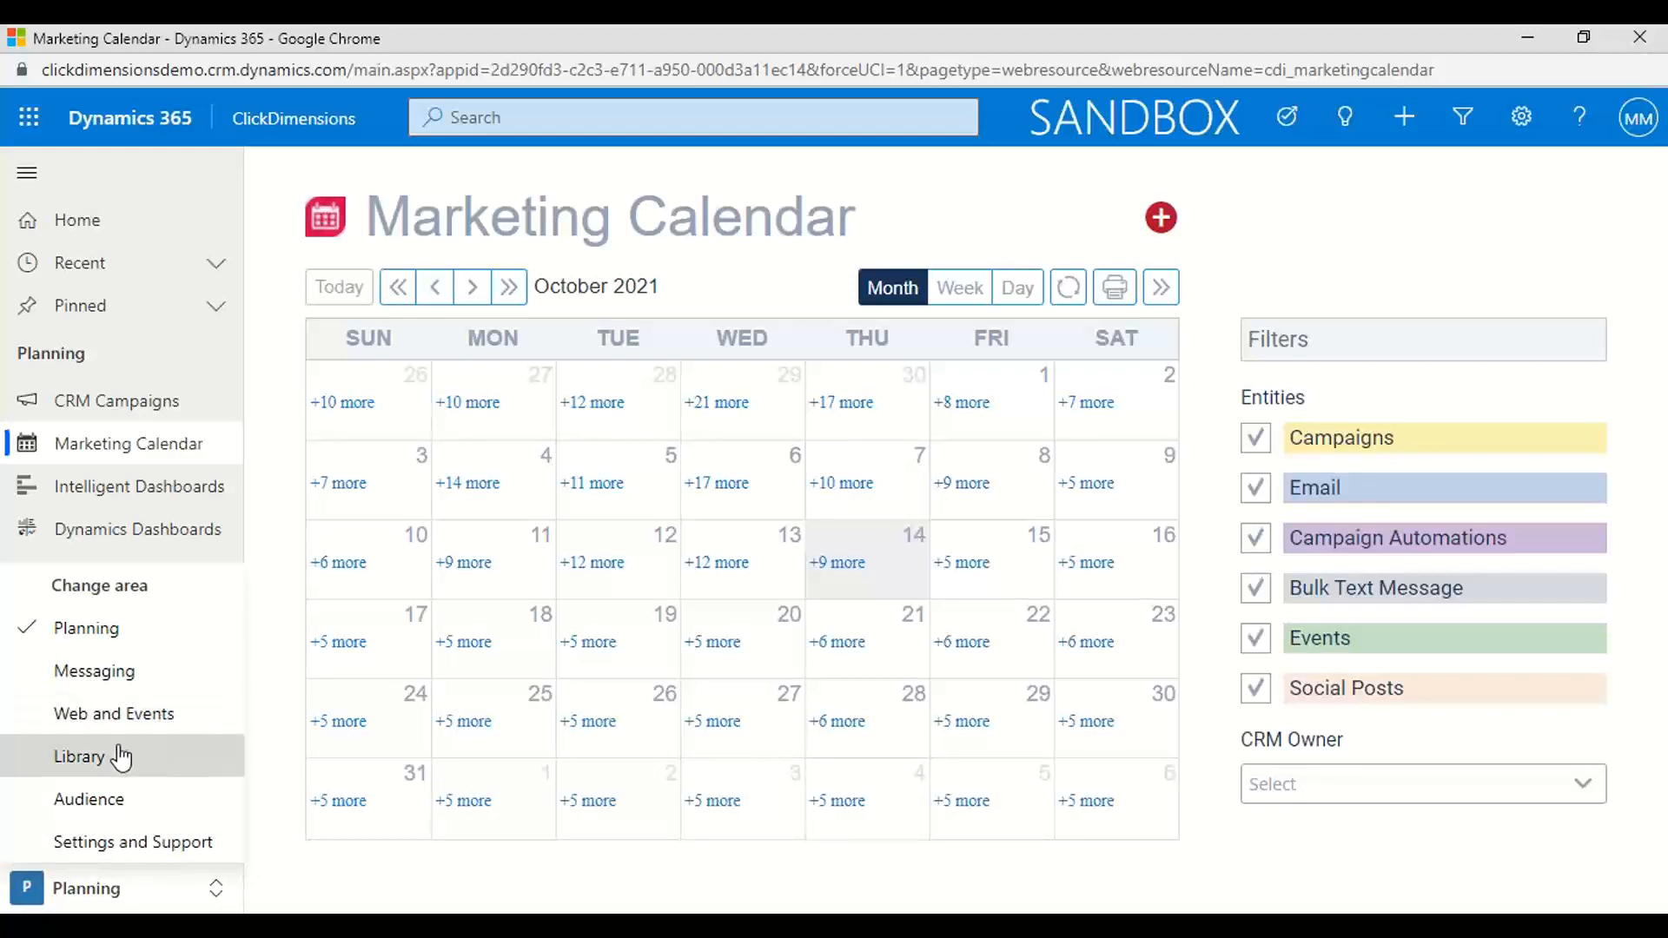
{"action": "left_click", "coordinate": [102, 682]}
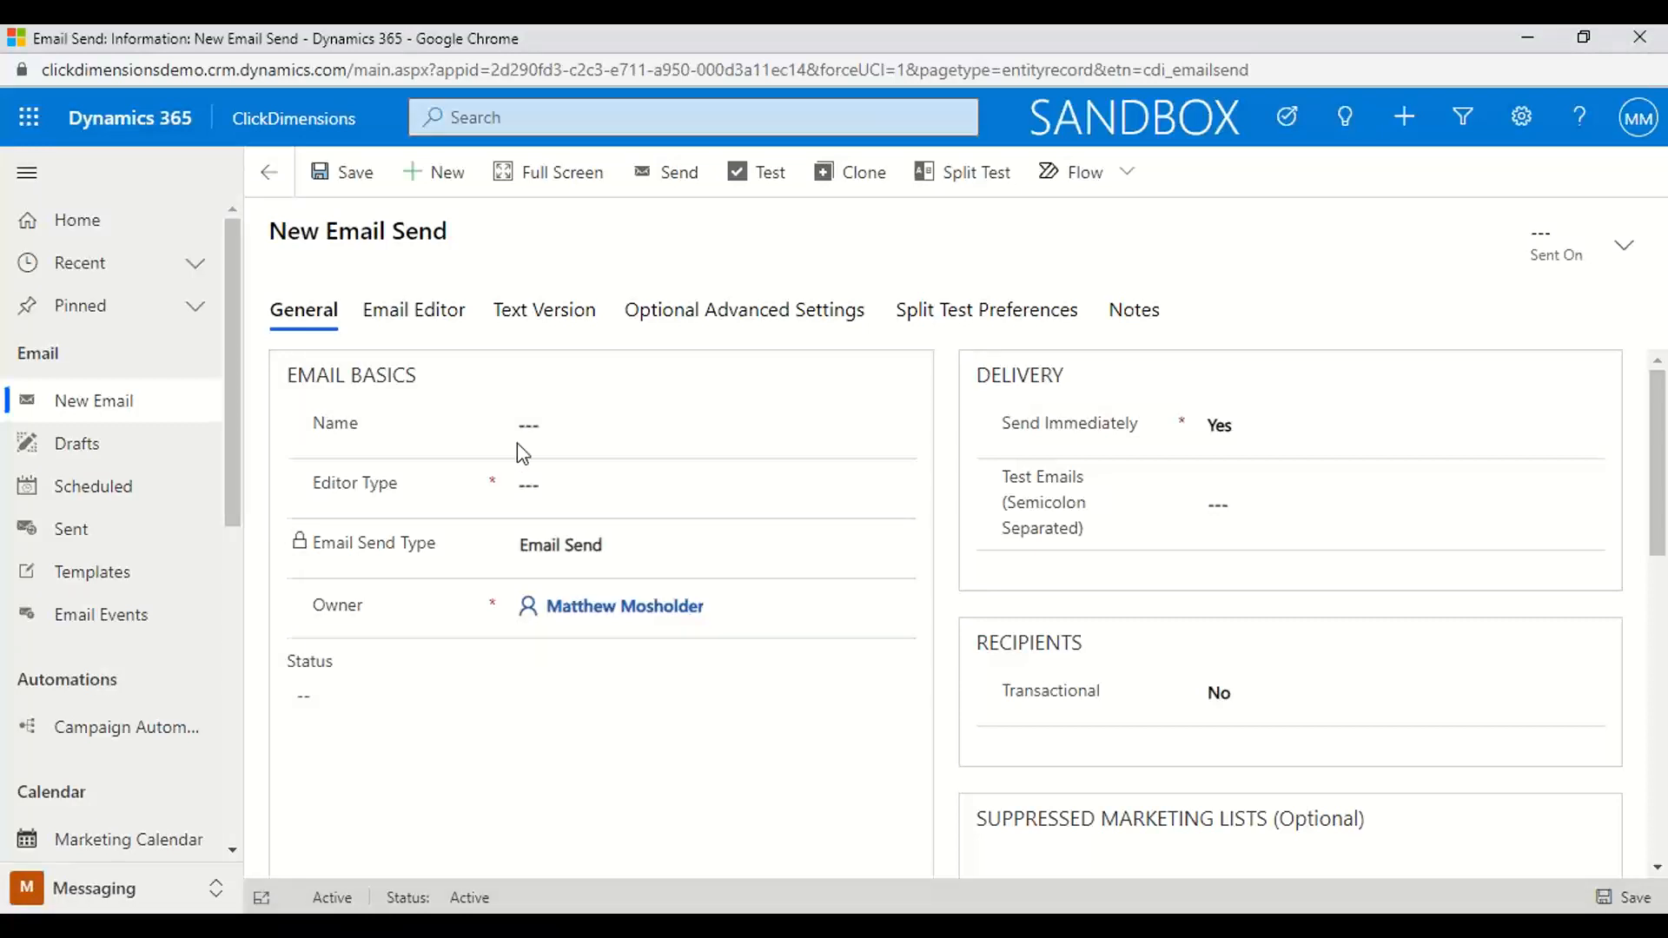
{"action": "left_click", "coordinate": [546, 431]}
{"action": "type", "text": "e"}
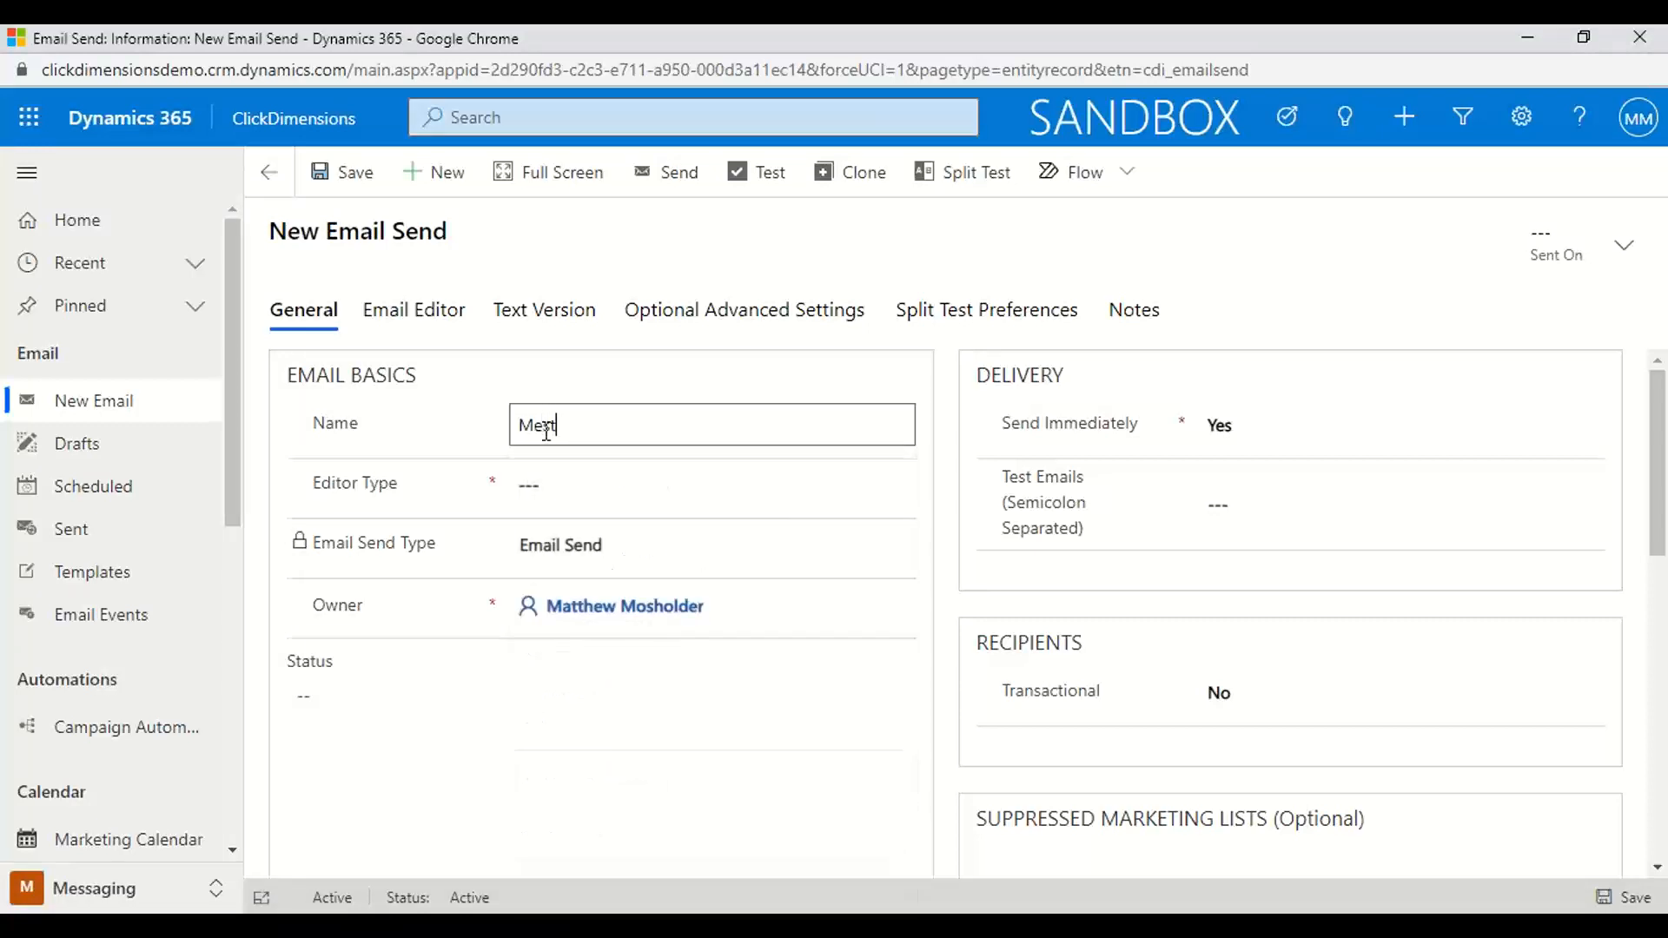
{"action": "key", "text": "BackSpace"}
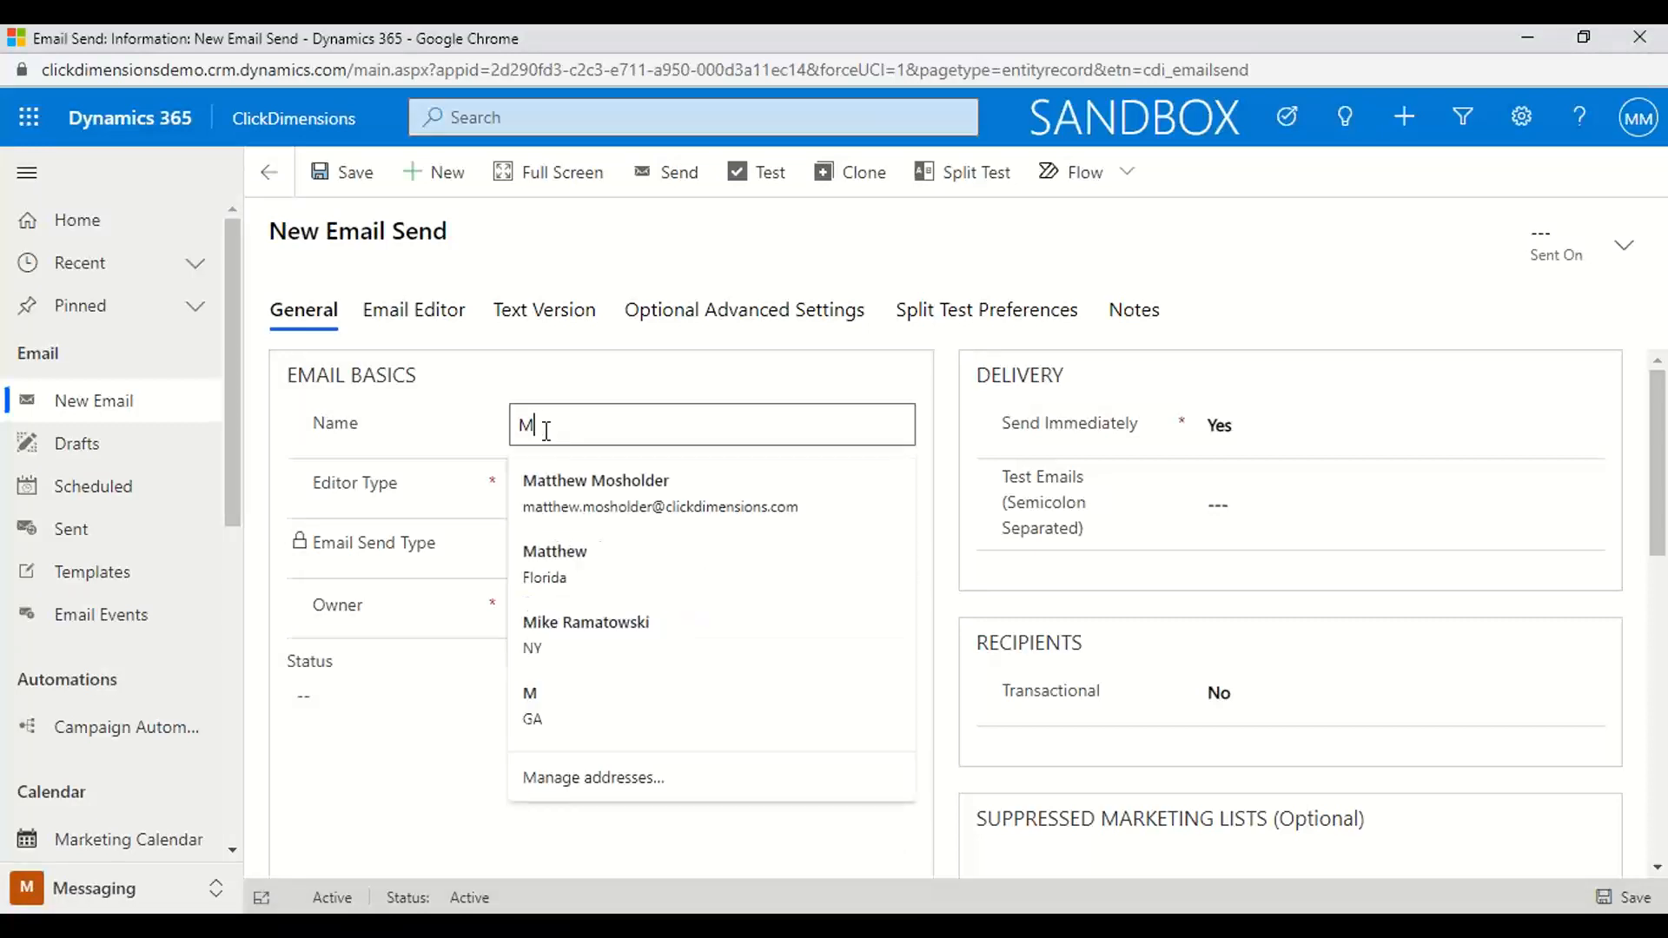
{"action": "type", "text": "att Test"}
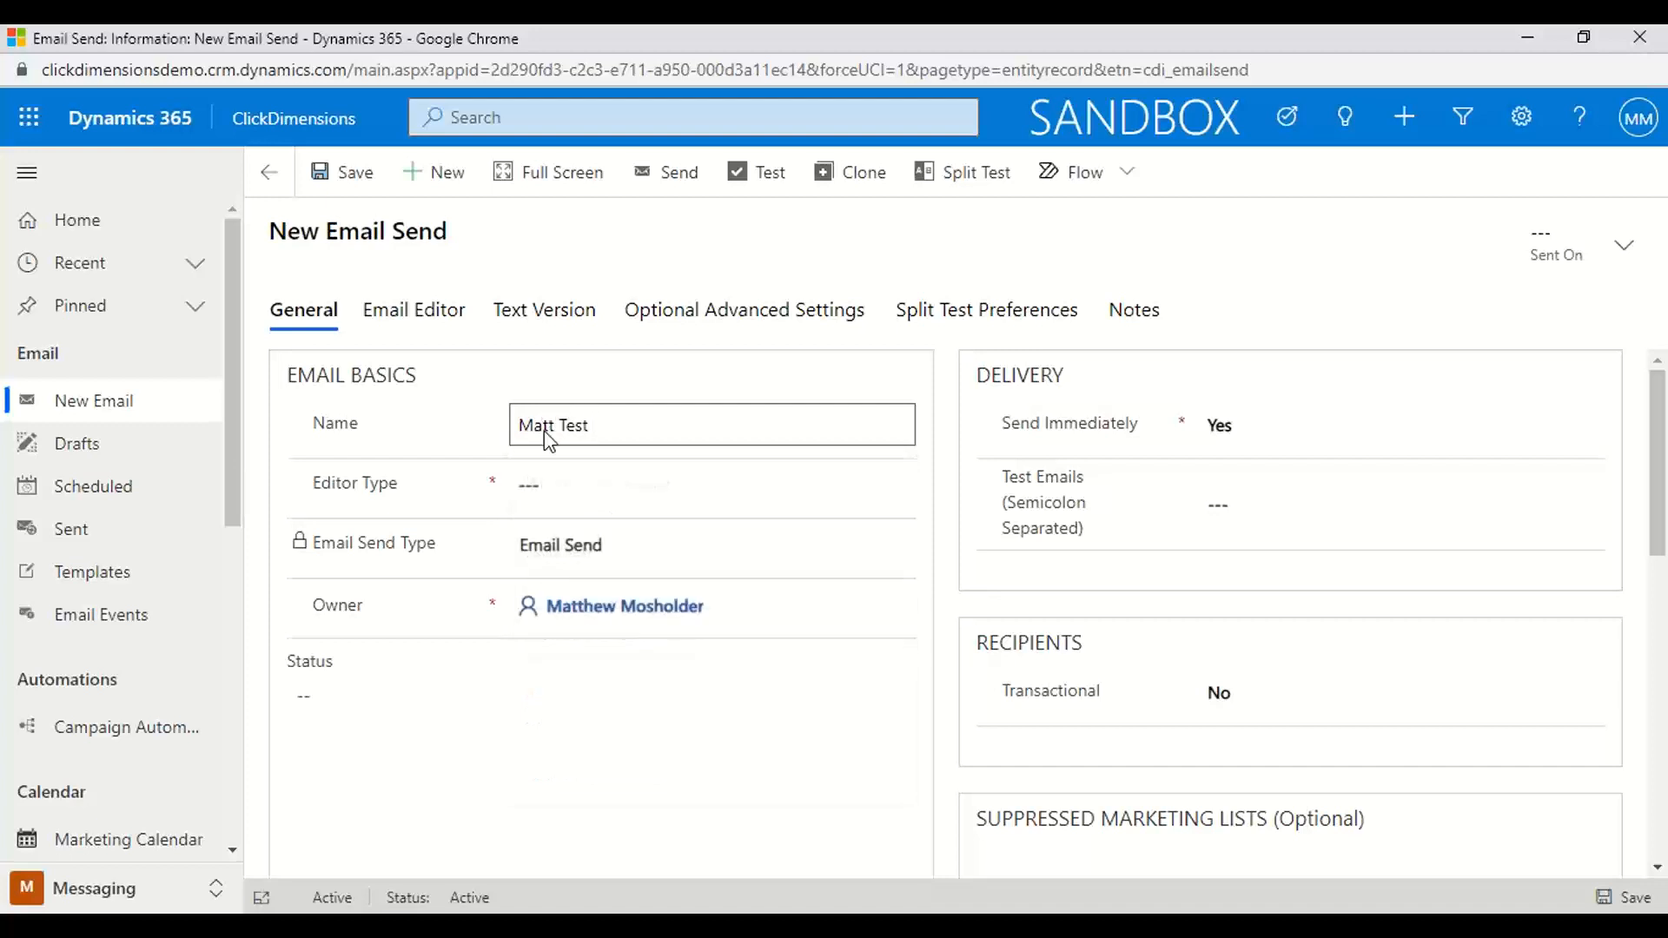
{"action": "left_click", "coordinate": [534, 488]}
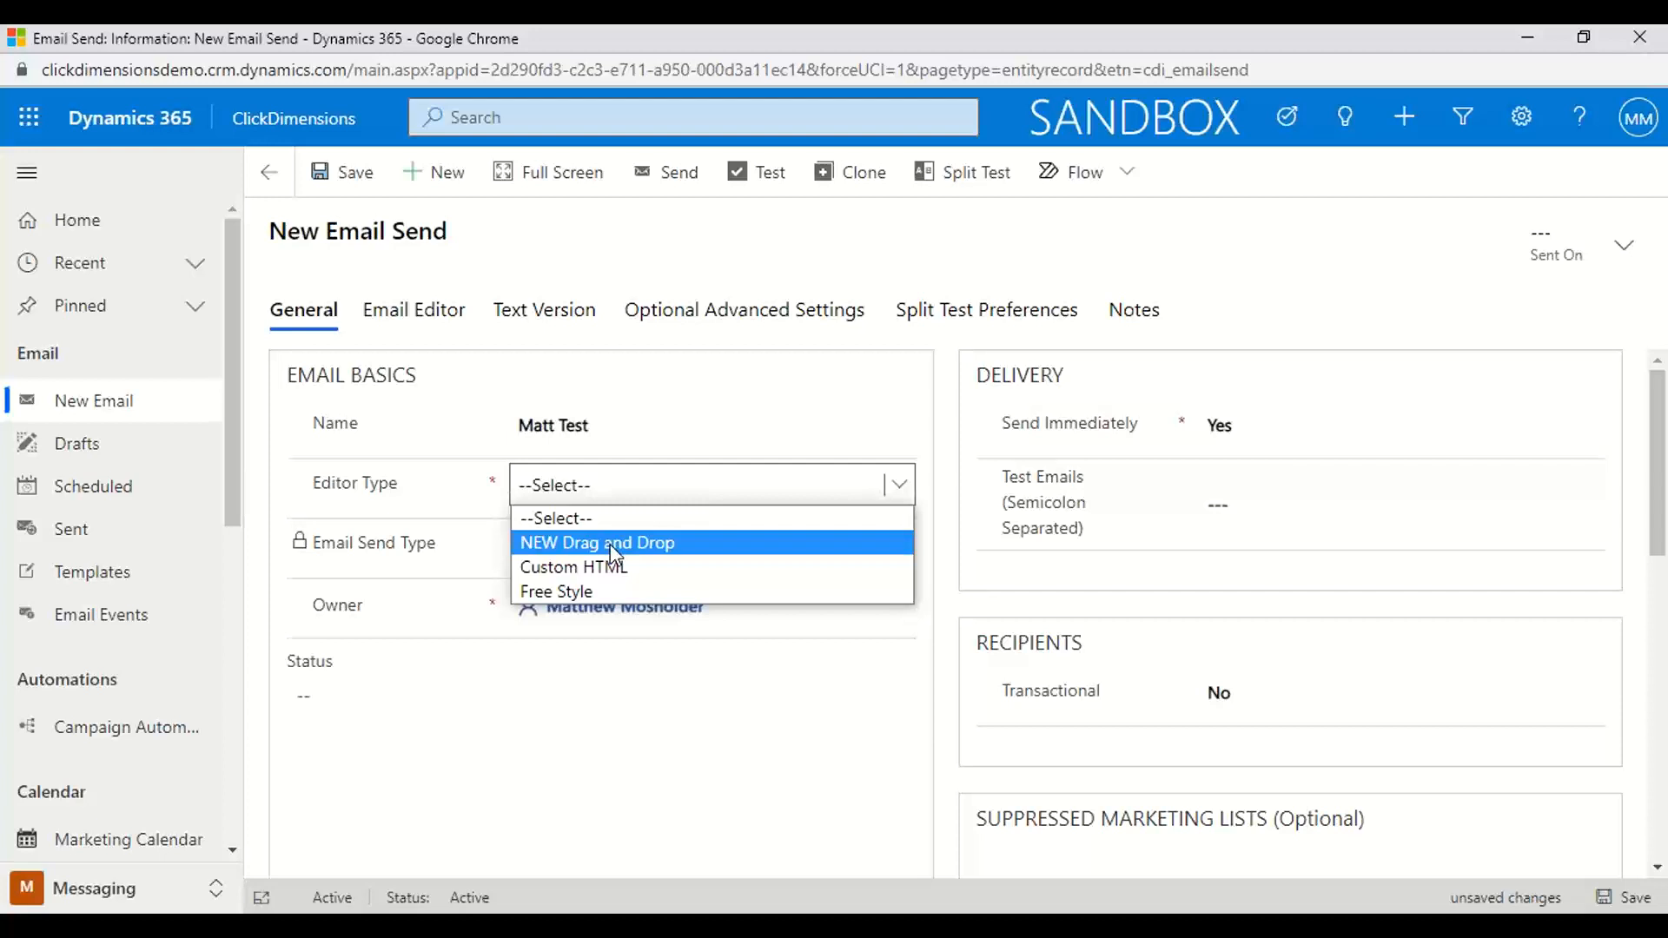
{"action": "left_click", "coordinate": [610, 544]}
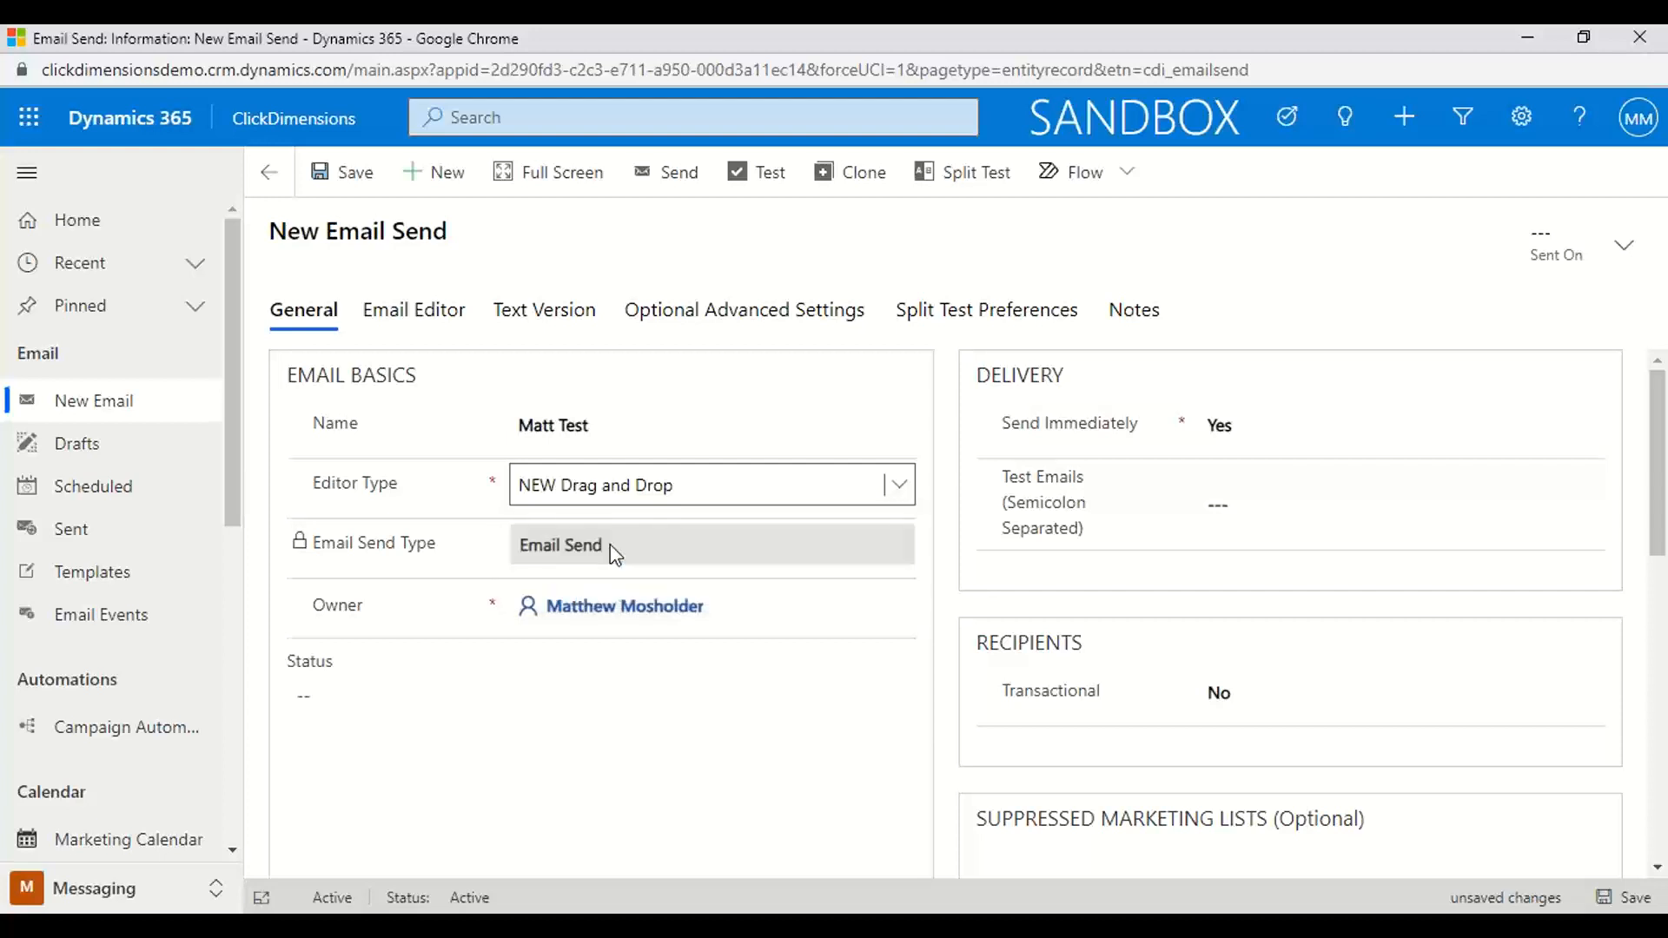
{"action": "left_click", "coordinate": [1248, 426]}
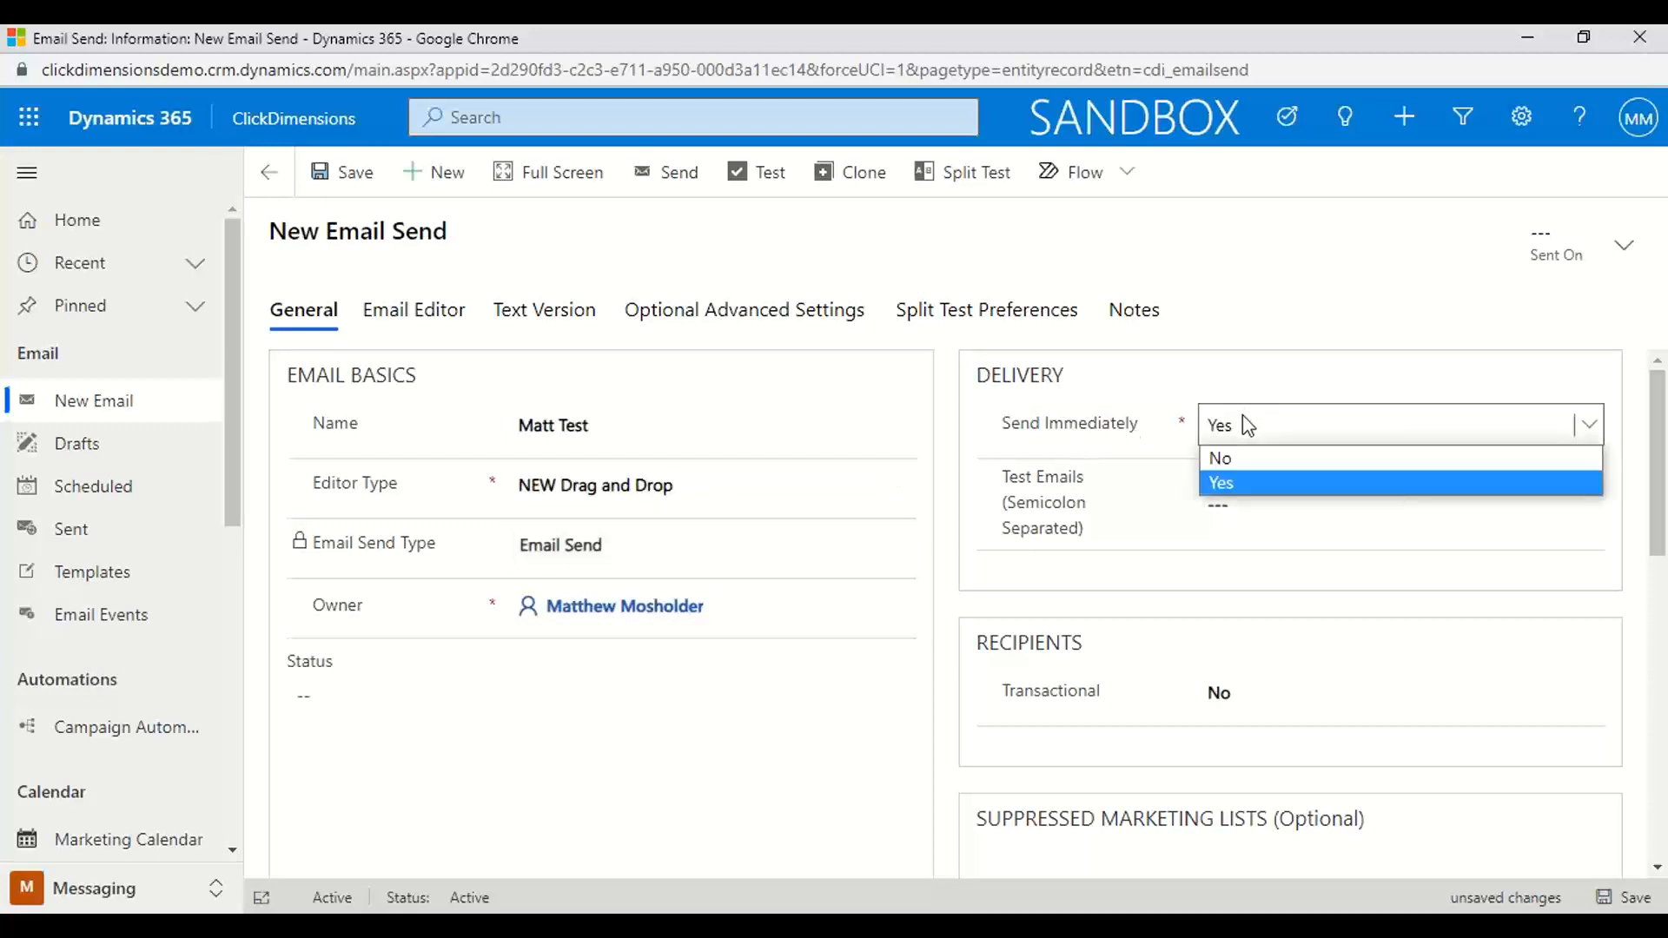
{"action": "left_click", "coordinate": [1240, 458]}
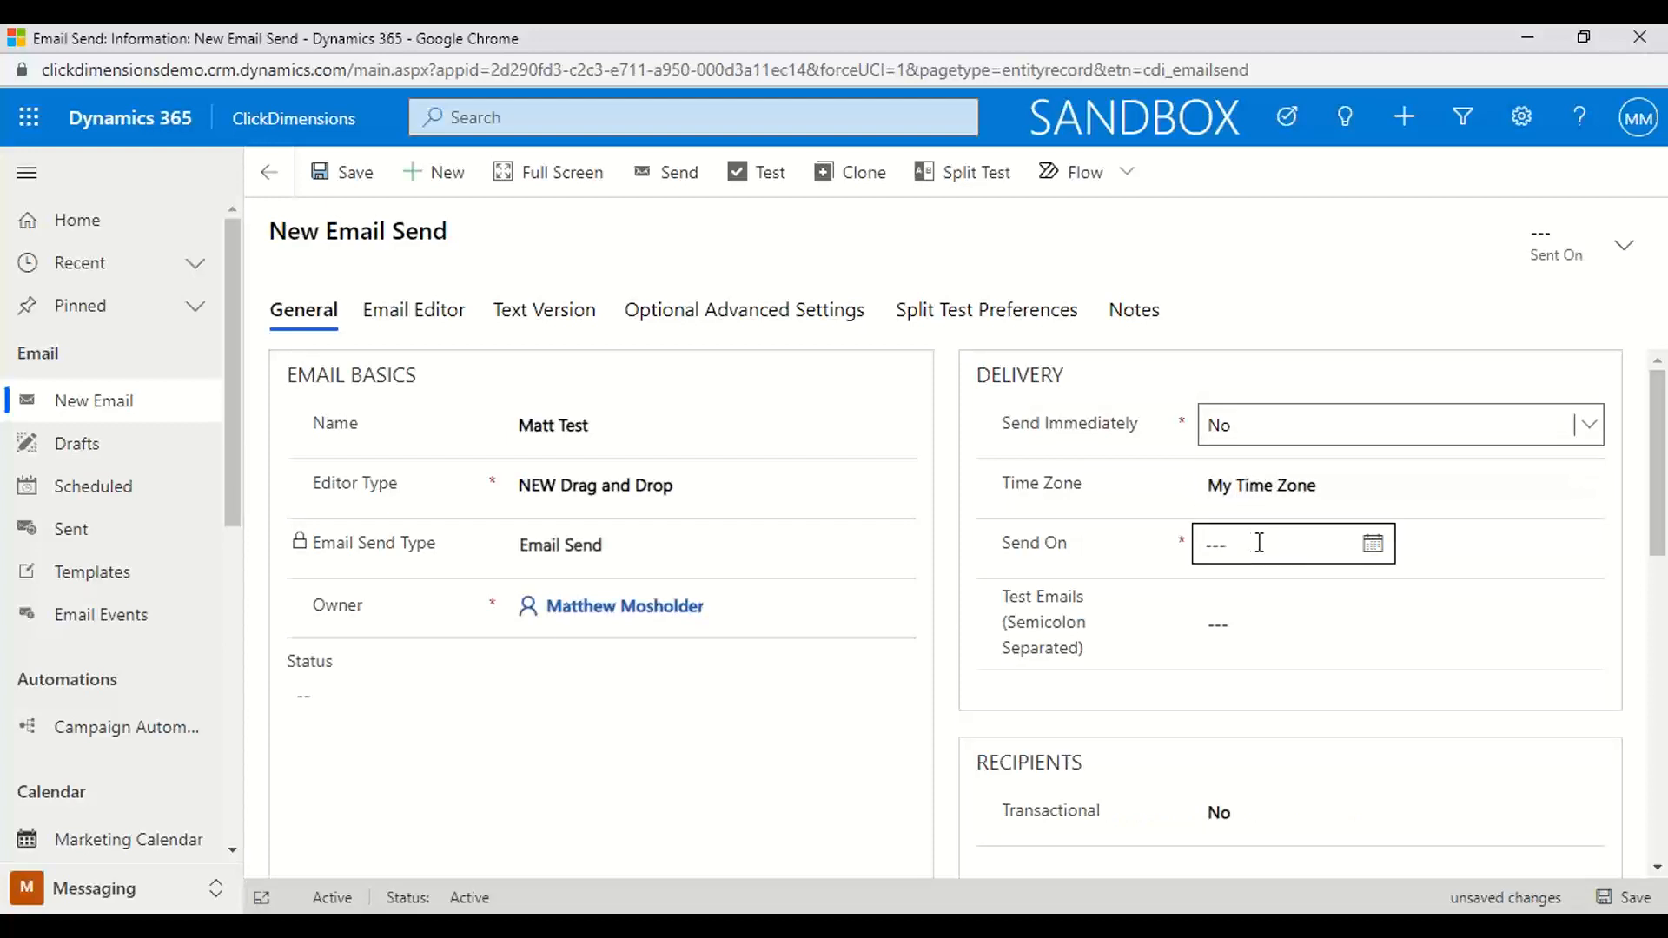
{"action": "left_click", "coordinate": [1587, 431]}
{"action": "left_click", "coordinate": [1345, 482]}
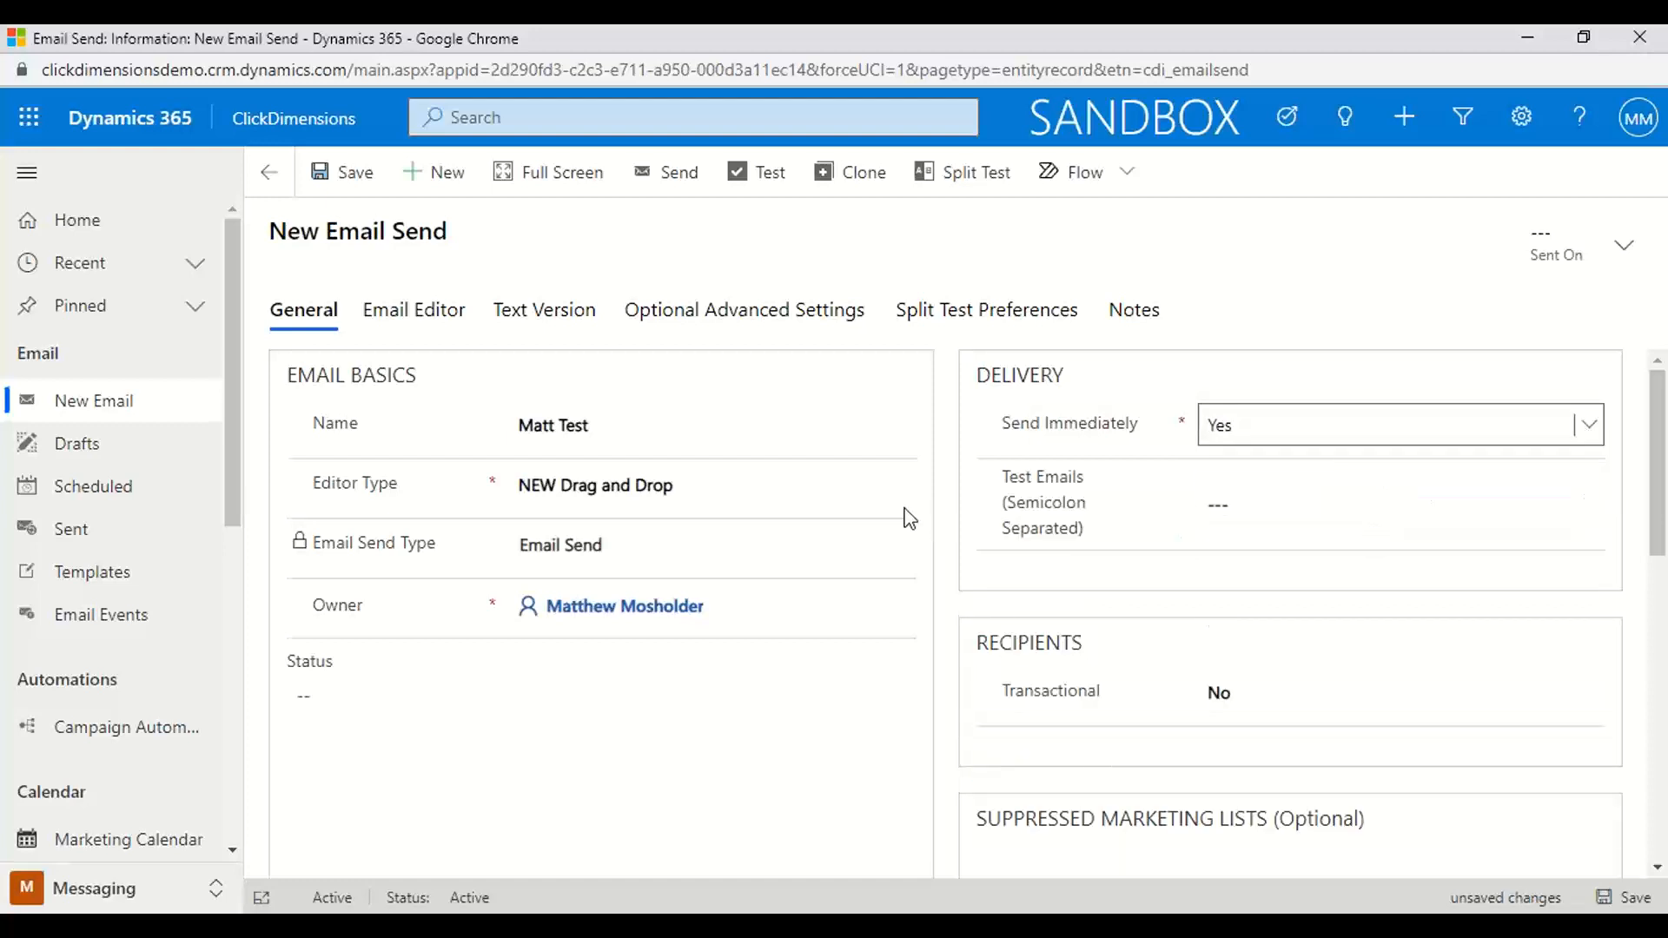
Enter "LVP Presentation" as the subject of the email send
{"action": "scroll", "coordinate": [680, 644], "scroll_direction": "down", "scroll_amount": 1}
{"action": "scroll", "coordinate": [679, 653], "scroll_direction": "down", "scroll_amount": 4}
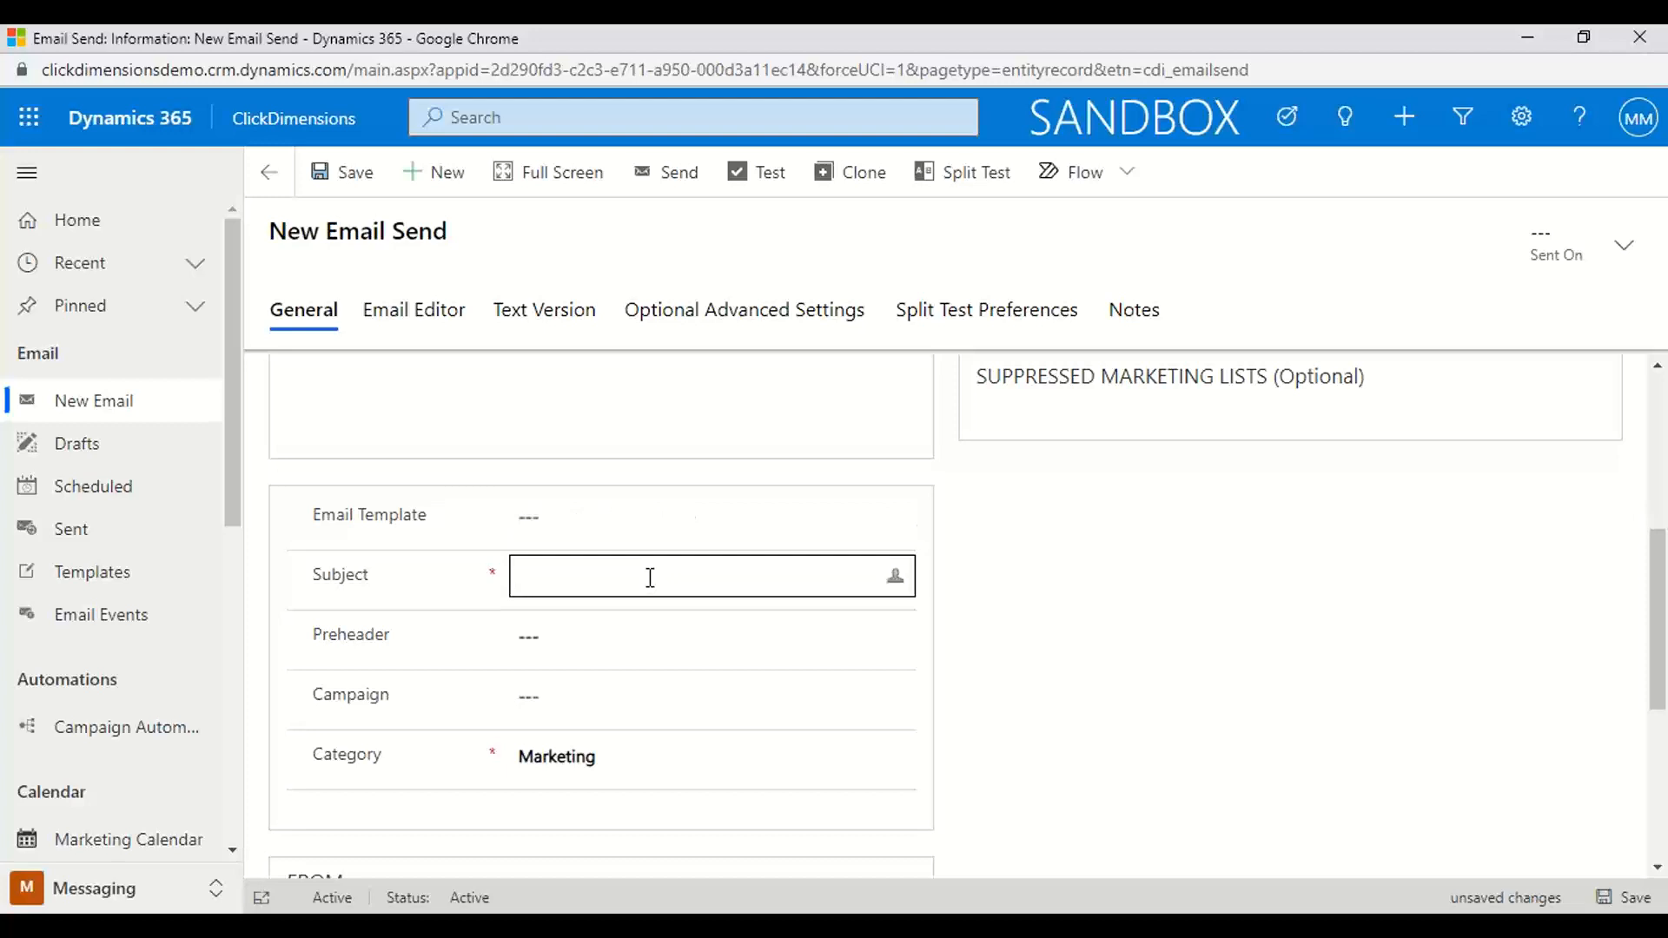
{"action": "type", "text": "LVO"}
{"action": "key", "text": "BackSpace"}
{"action": "type", "text": "O"}
{"action": "key", "text": "BackSpace"}
{"action": "key", "text": "BackSpace"}
{"action": "type", "text": "P Presentation"}
Link the email send to the "Matt Demo" campaign
{"action": "scroll", "coordinate": [793, 650], "scroll_direction": "down", "scroll_amount": 3}
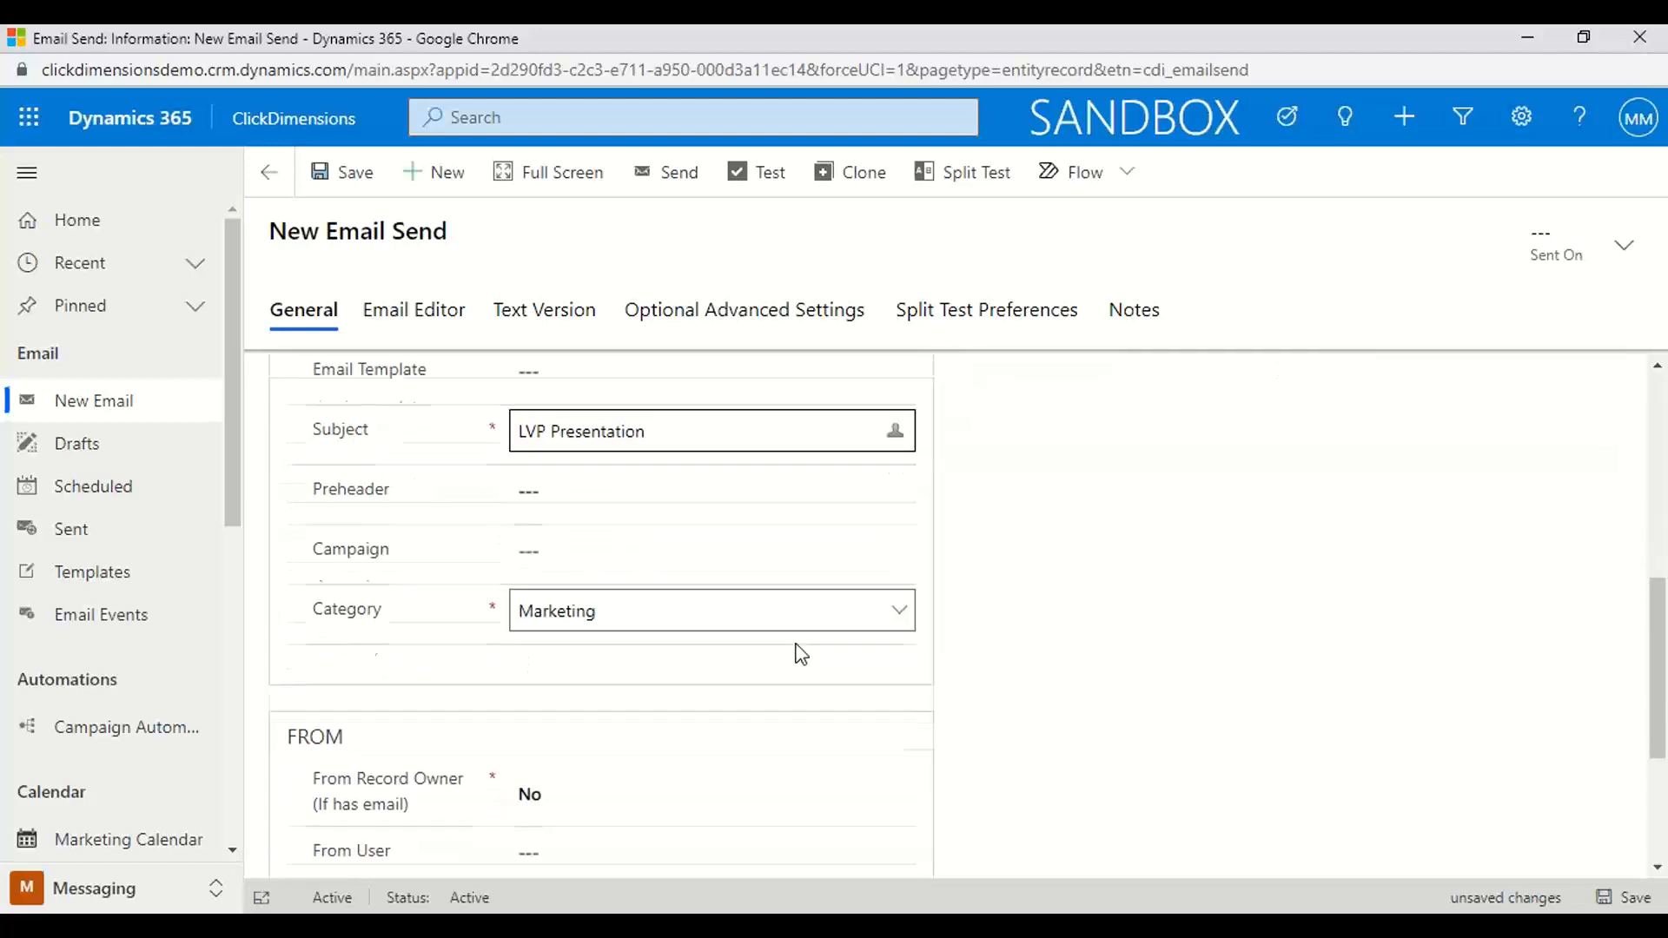
{"action": "left_click", "coordinate": [588, 474]}
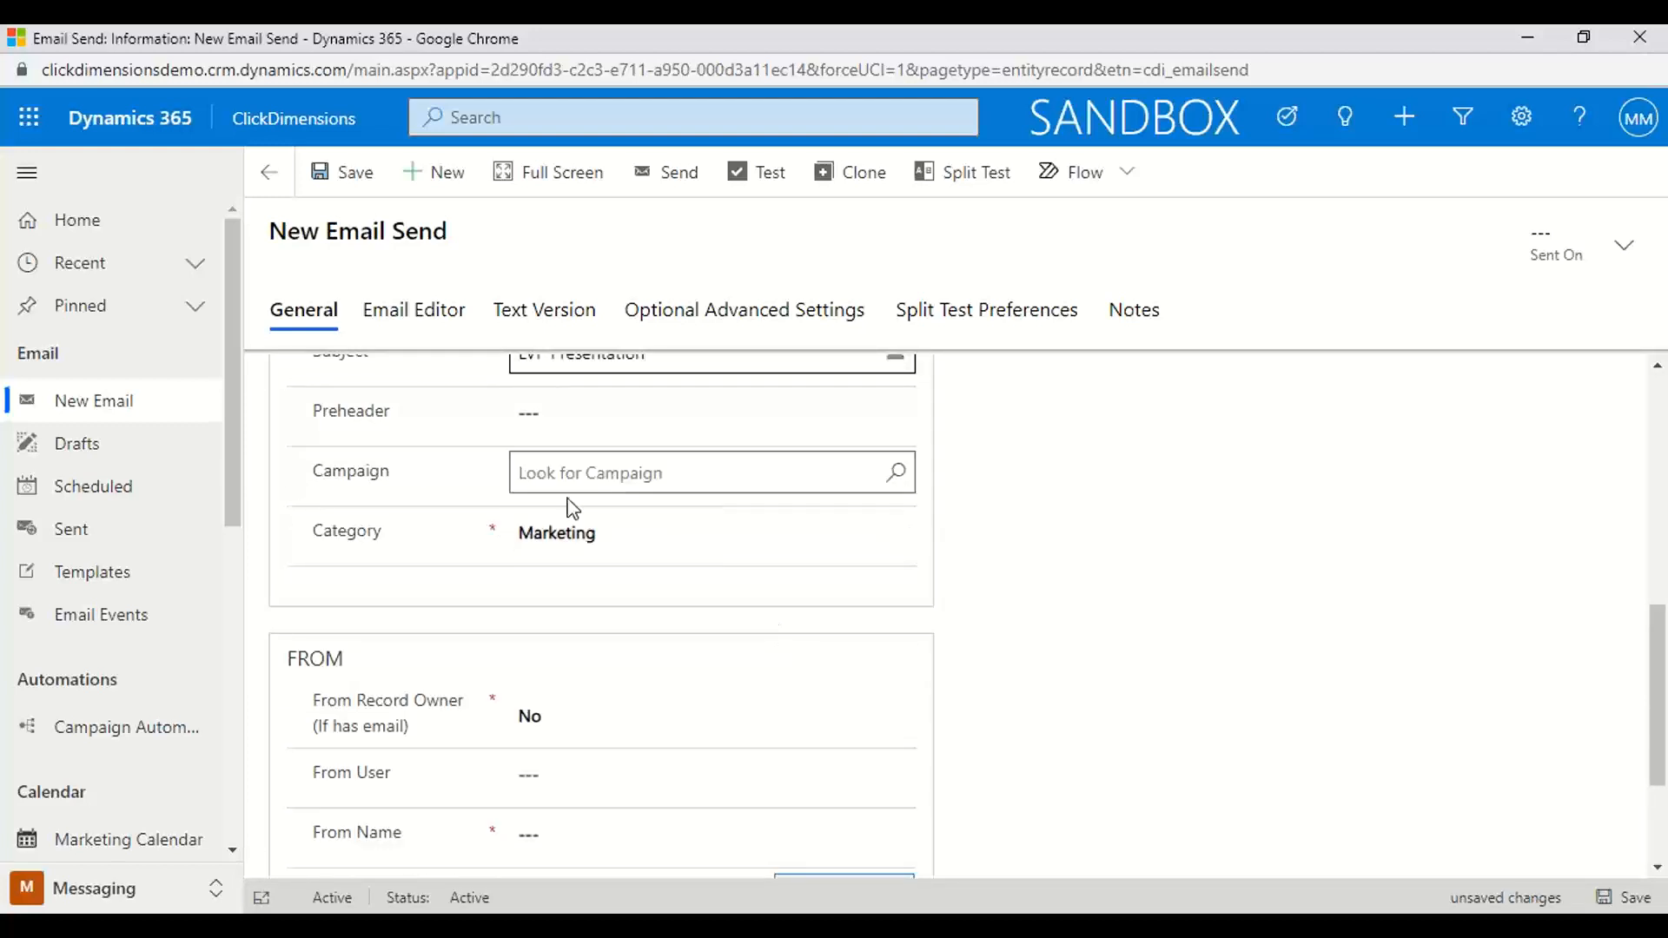
{"action": "type", "text": "Matt Demo"}
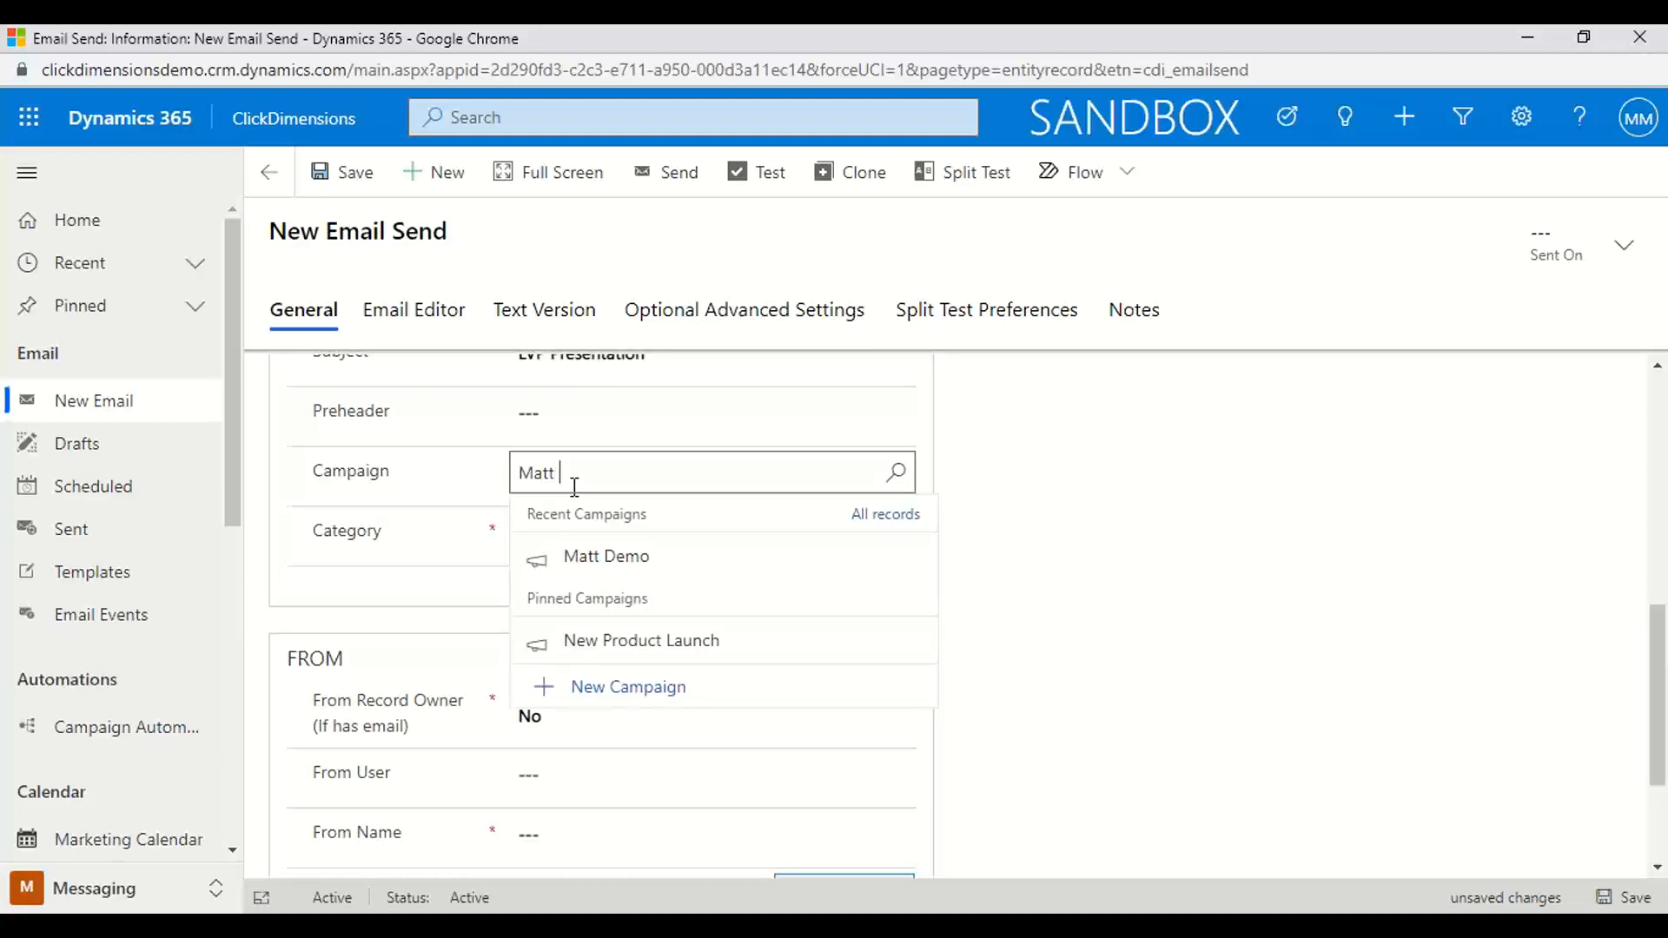
{"action": "left_click", "coordinate": [615, 571]}
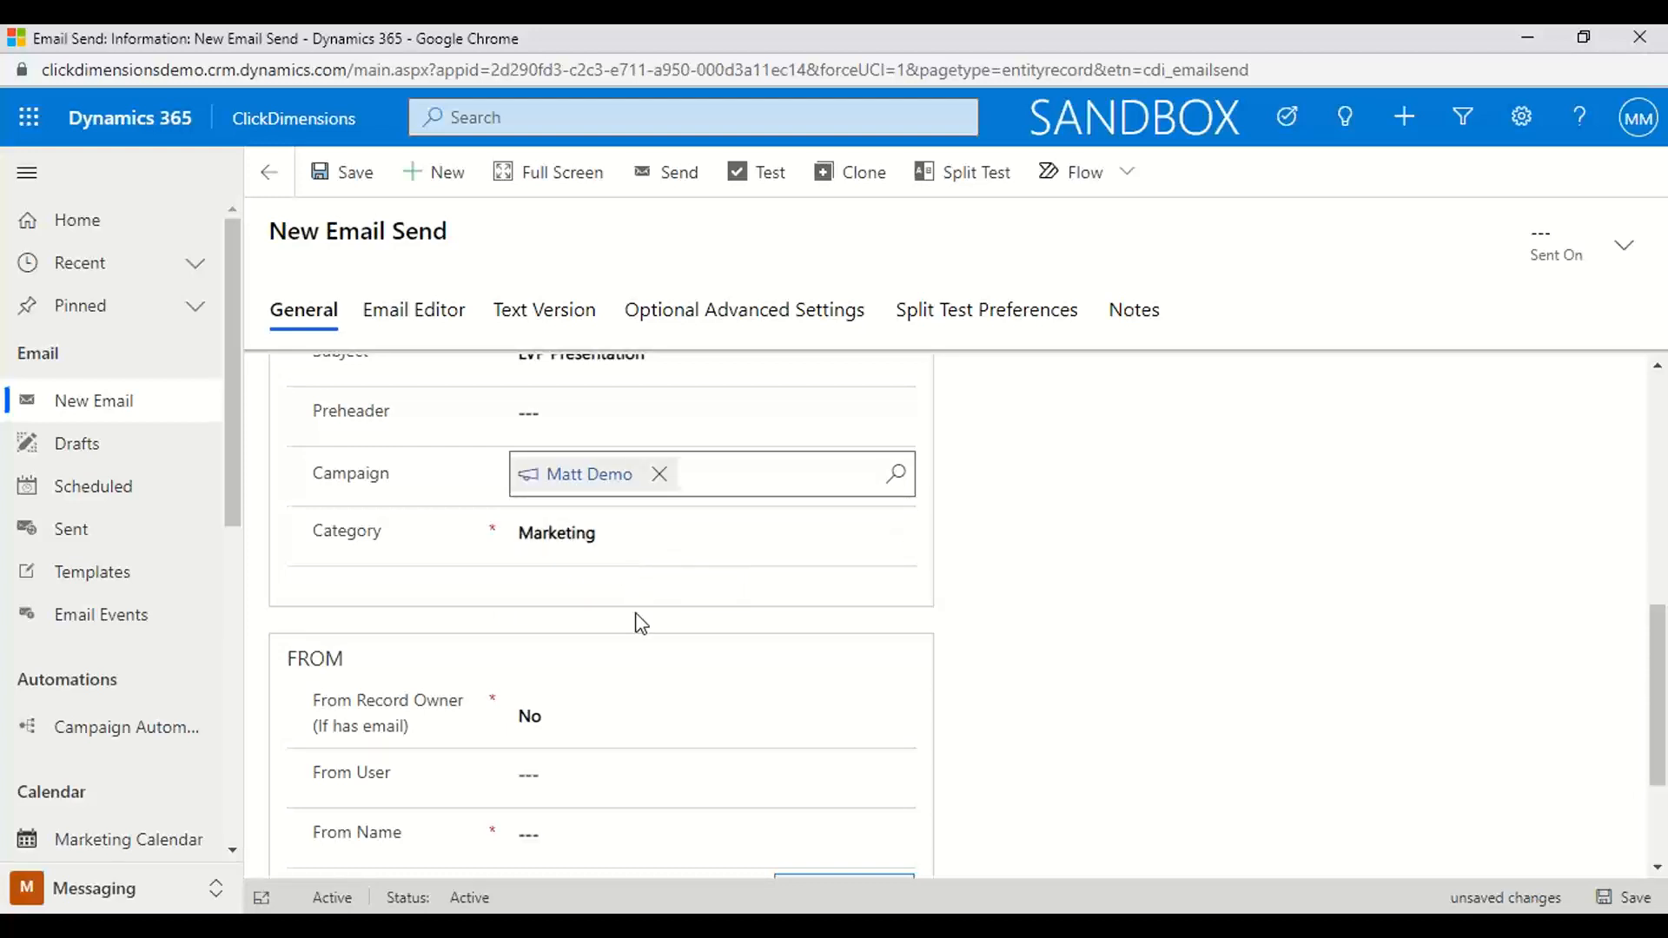
Review the From Record Owner choices without changing them and enter the sender's full name as the From Name
{"action": "scroll", "coordinate": [678, 660], "scroll_direction": "down", "scroll_amount": 3}
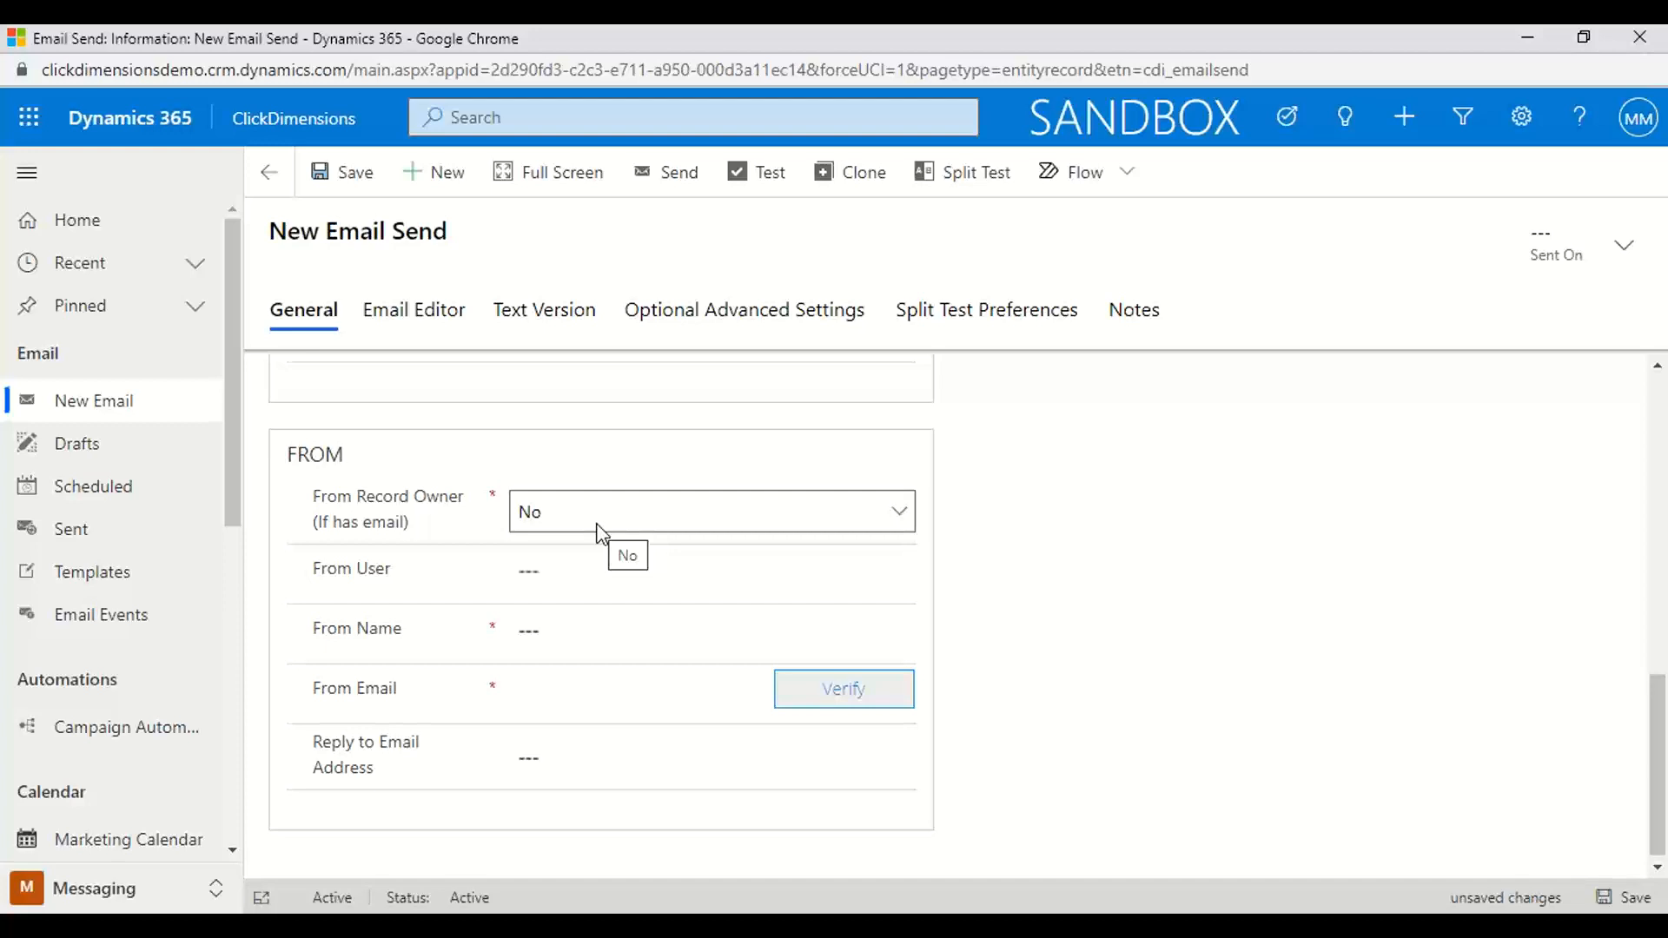
{"action": "left_click", "coordinate": [898, 519]}
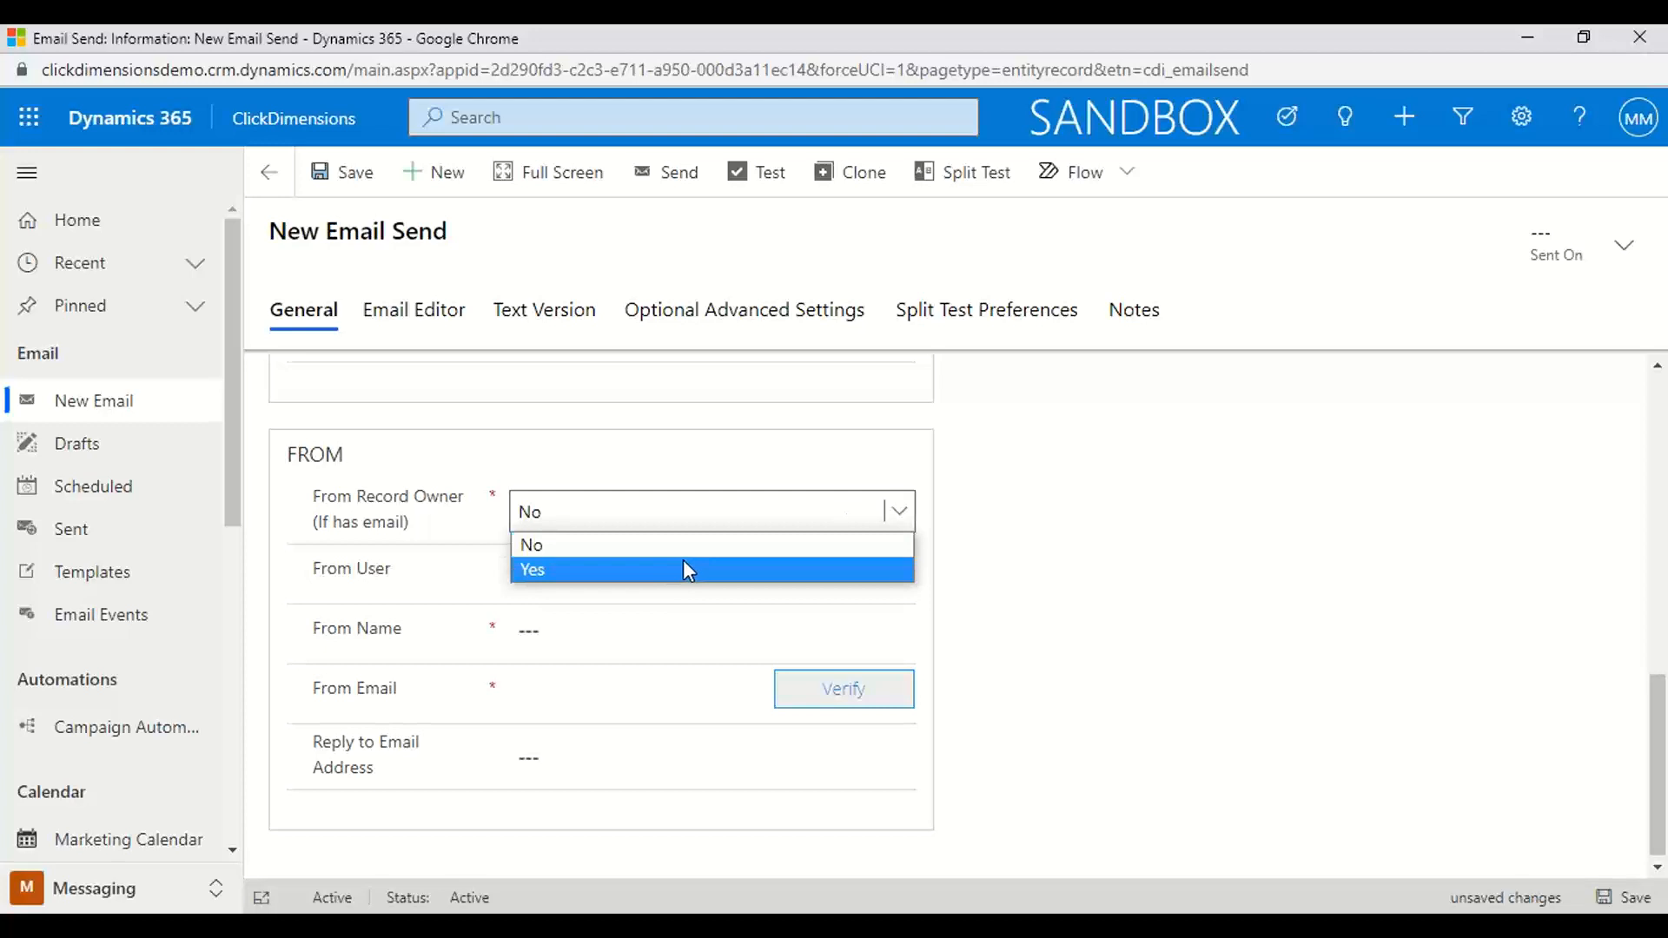
{"action": "left_click", "coordinate": [1234, 623]}
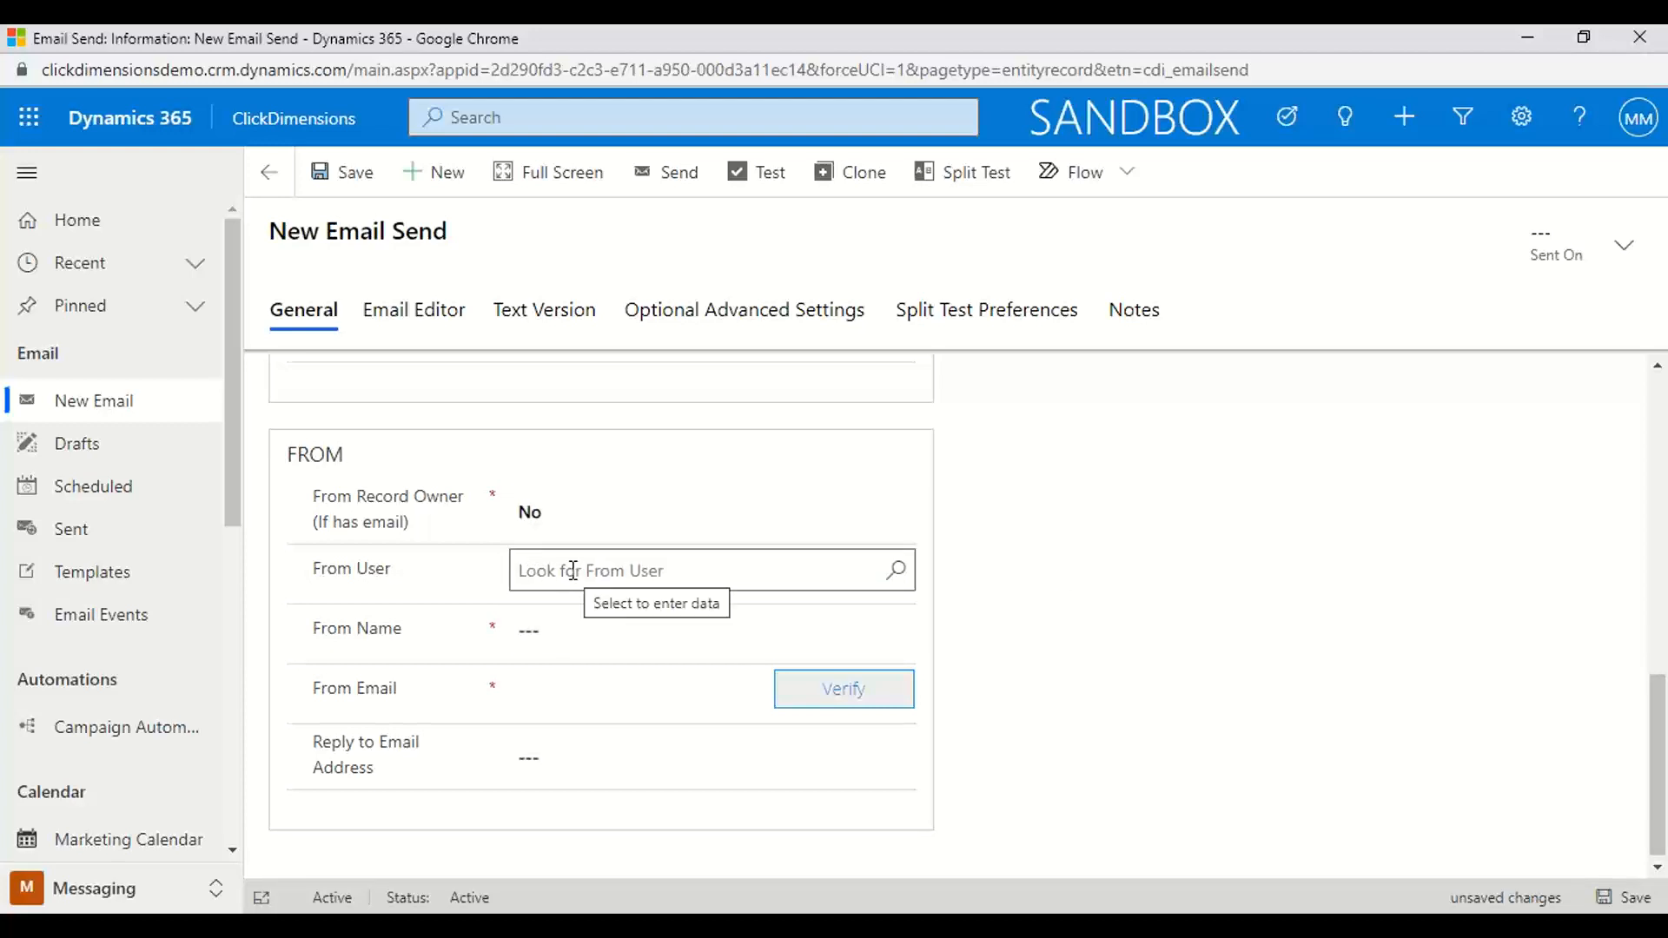
{"action": "left_click", "coordinate": [563, 631]}
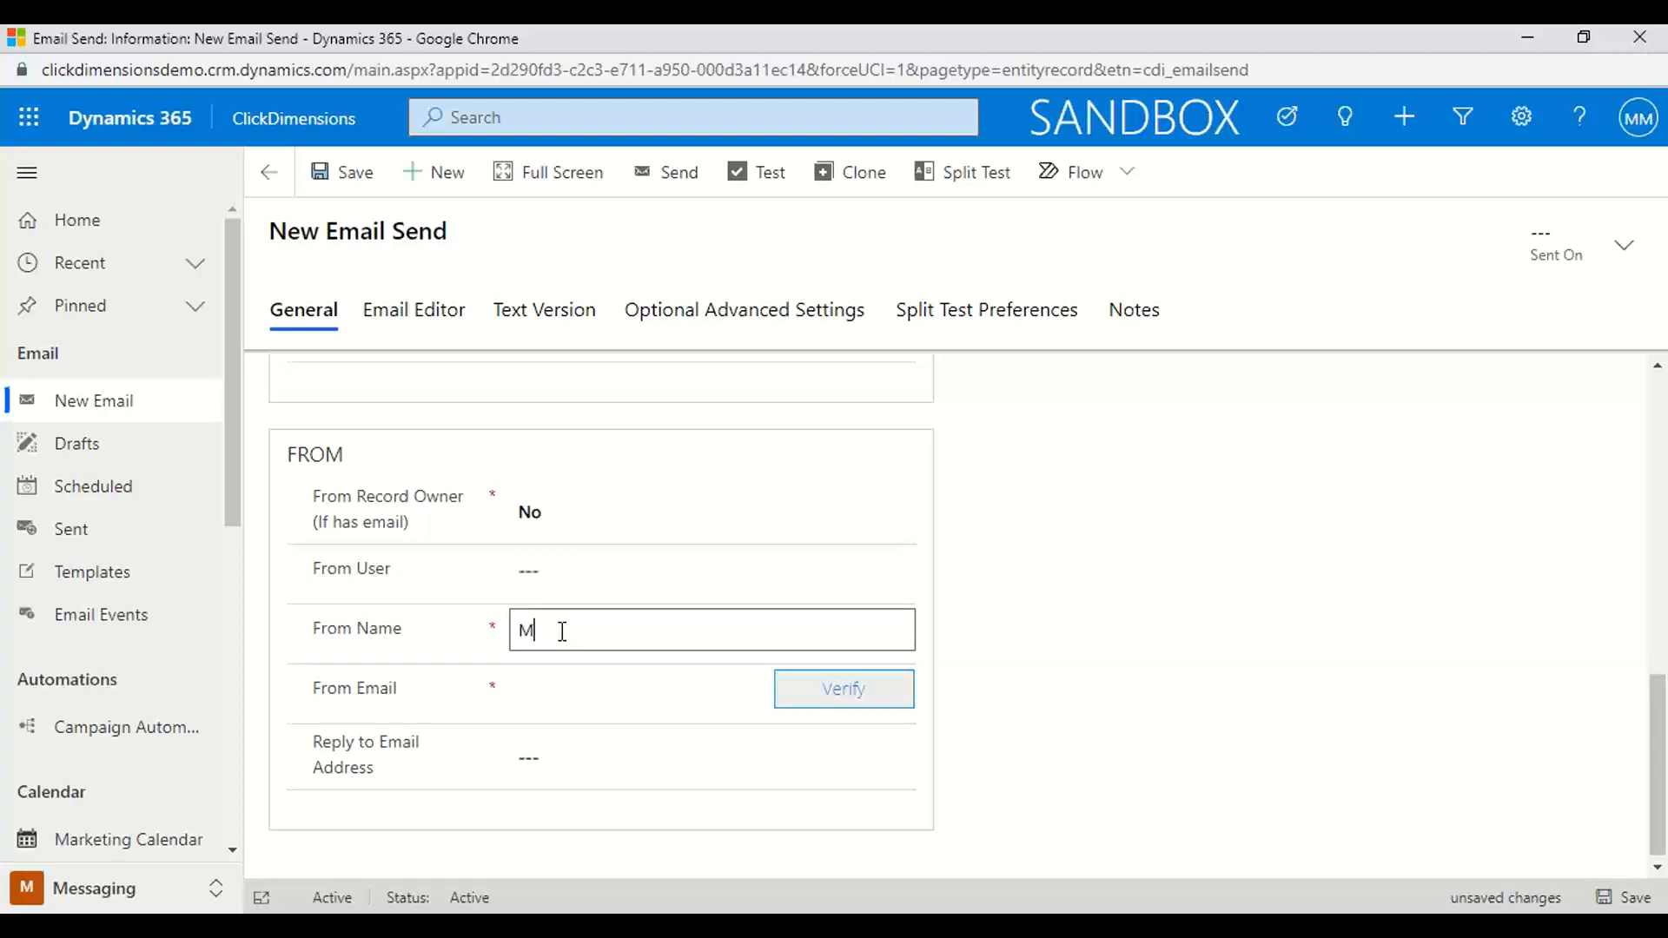
Fill in the sender's e-mail address as the From Email
{"action": "left_click", "coordinate": [554, 674]}
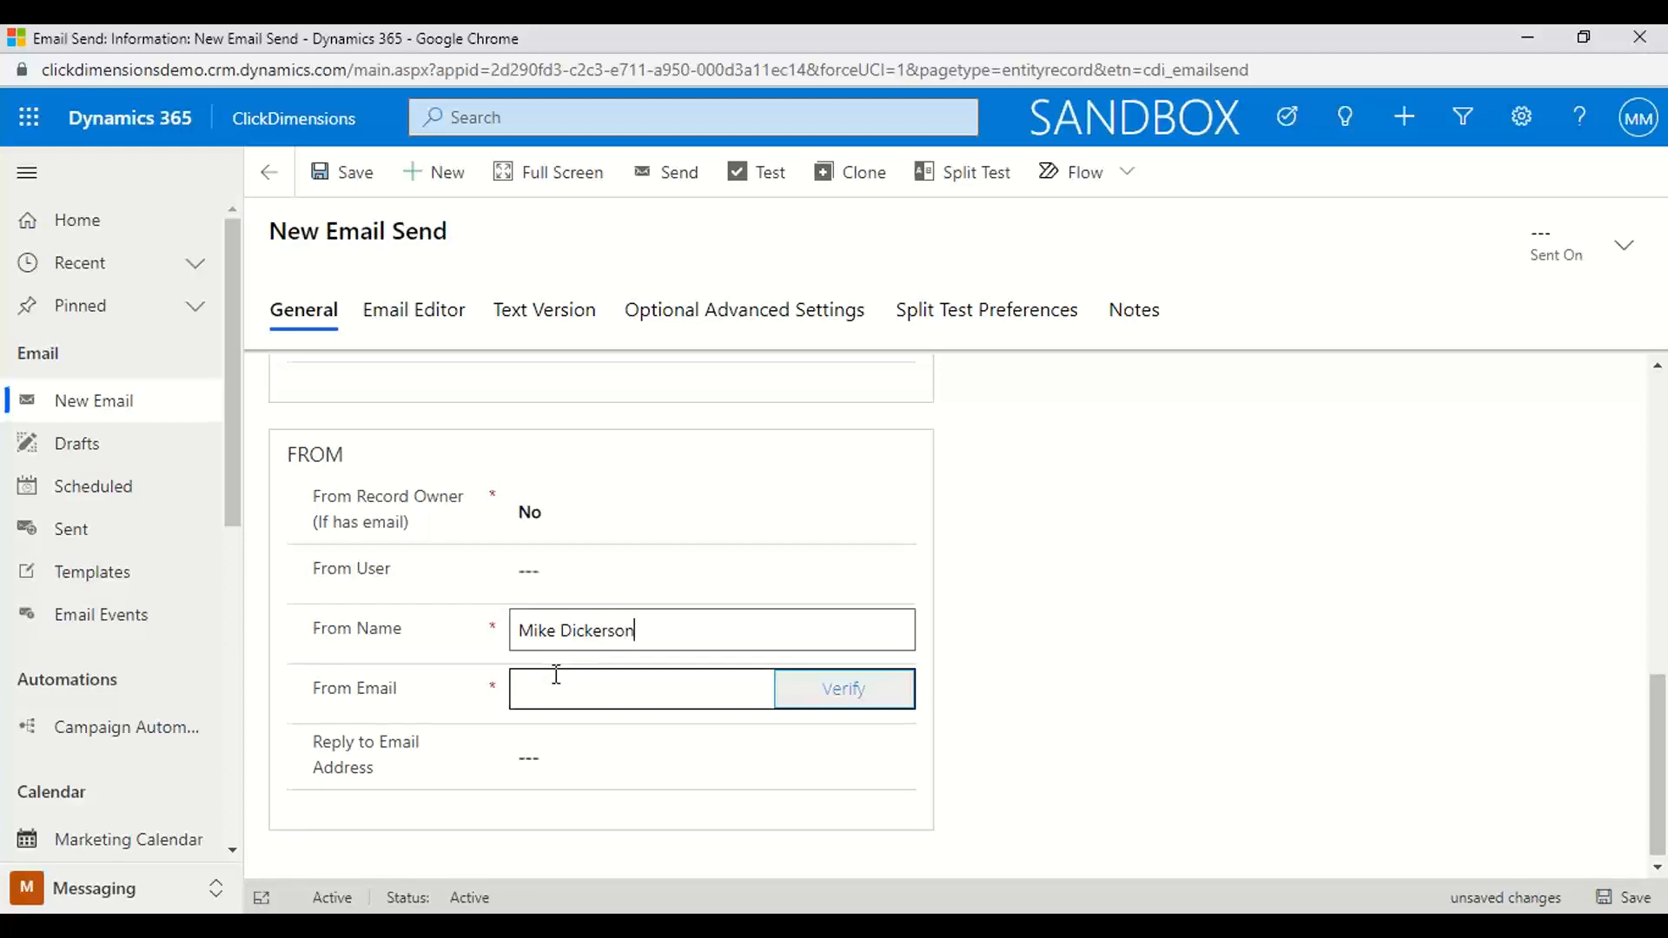
{"action": "left_click", "coordinate": [548, 689]}
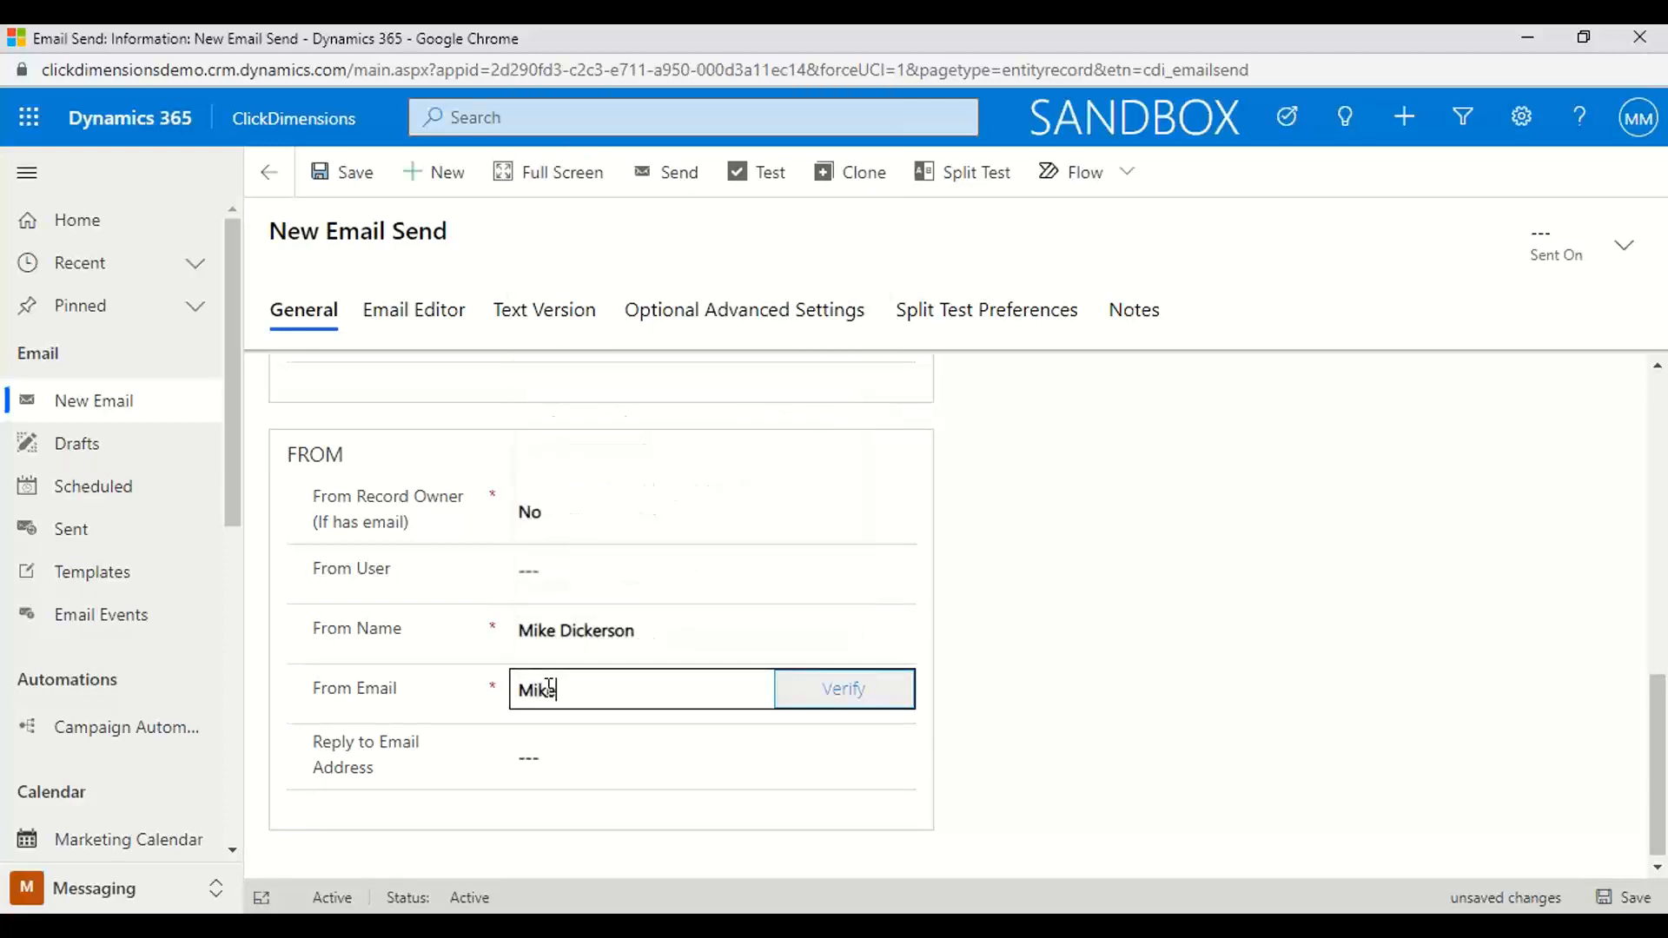
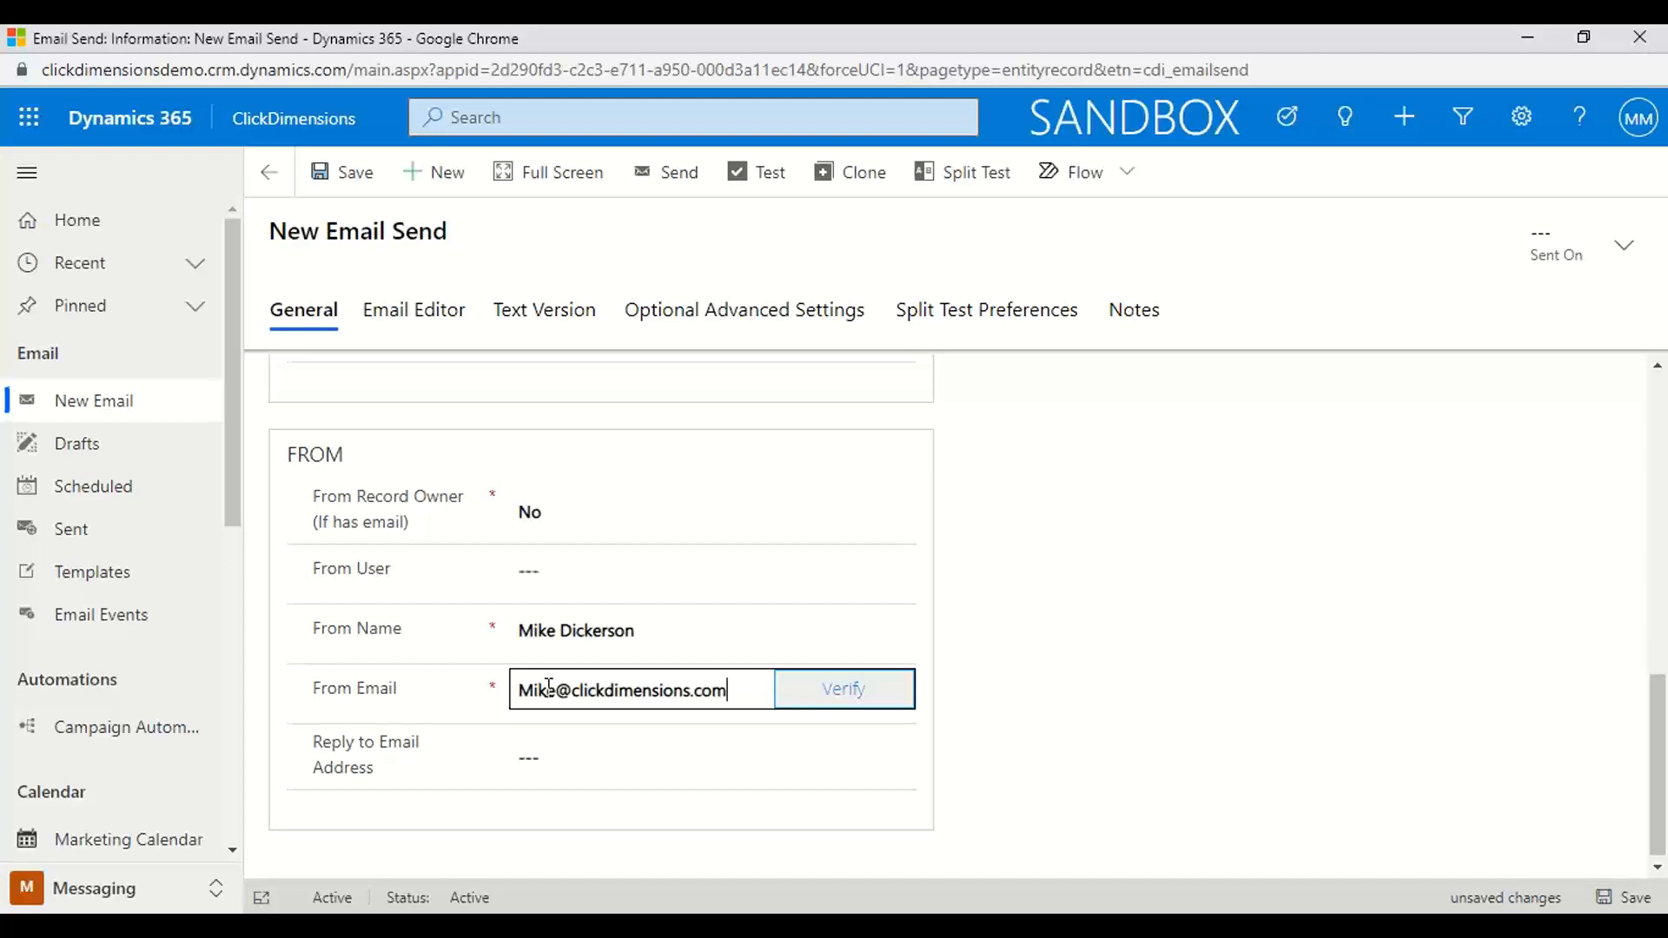
Fill in the Reply to Email Address with the marketing e-mail address and save the email send
{"action": "left_click", "coordinate": [551, 760]}
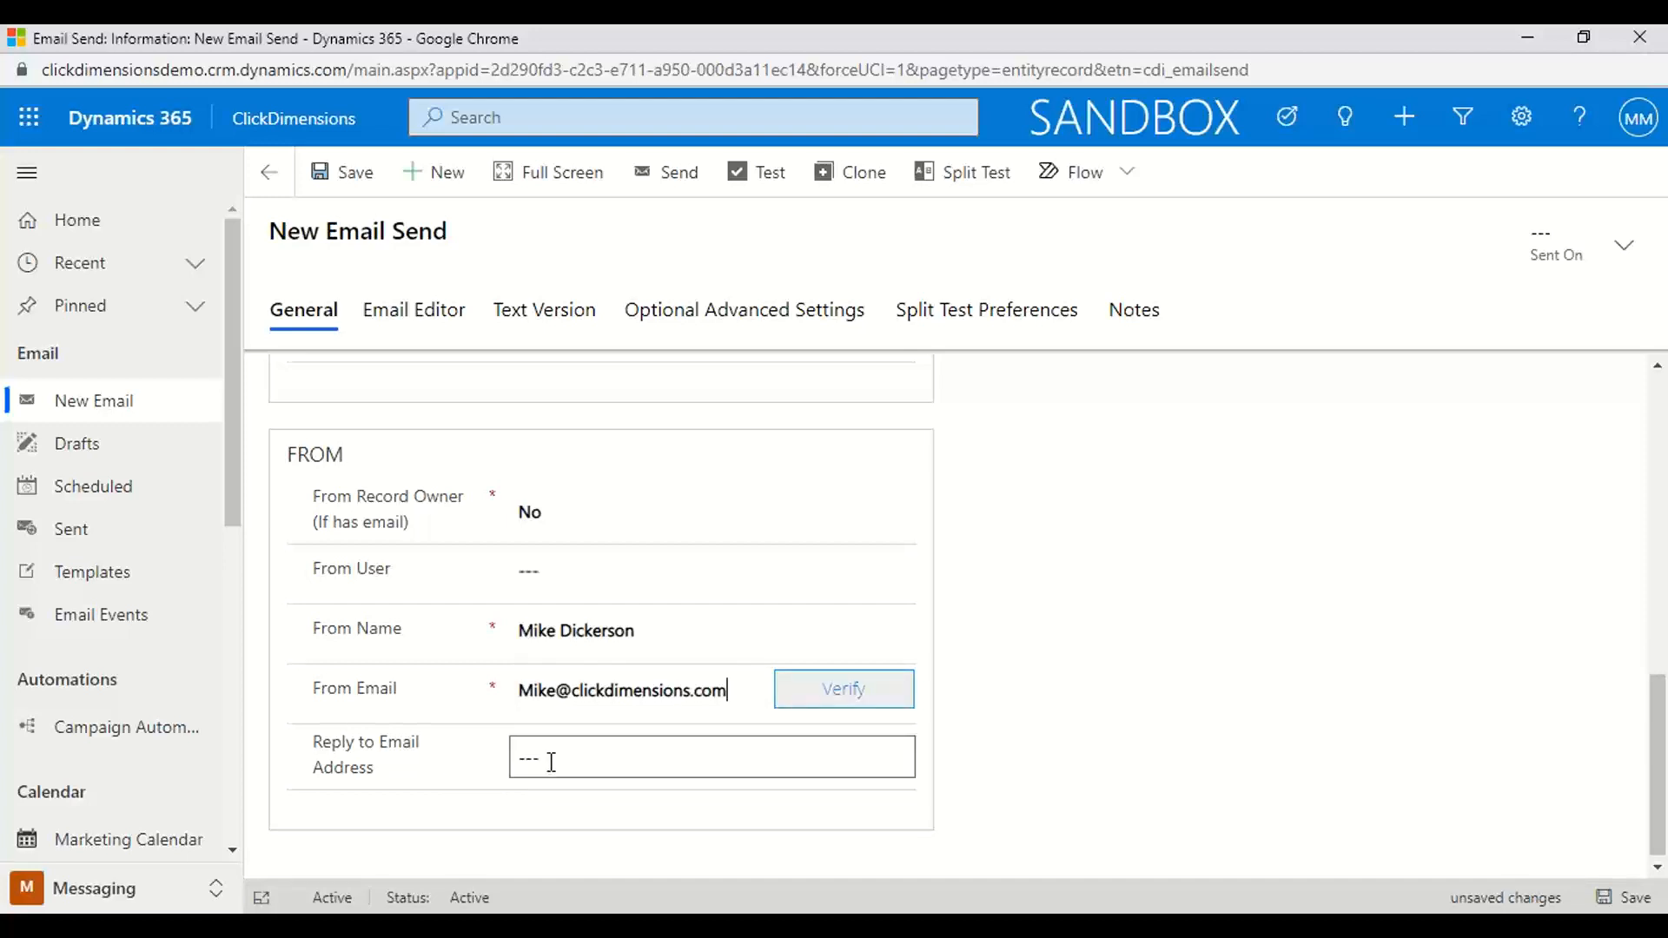
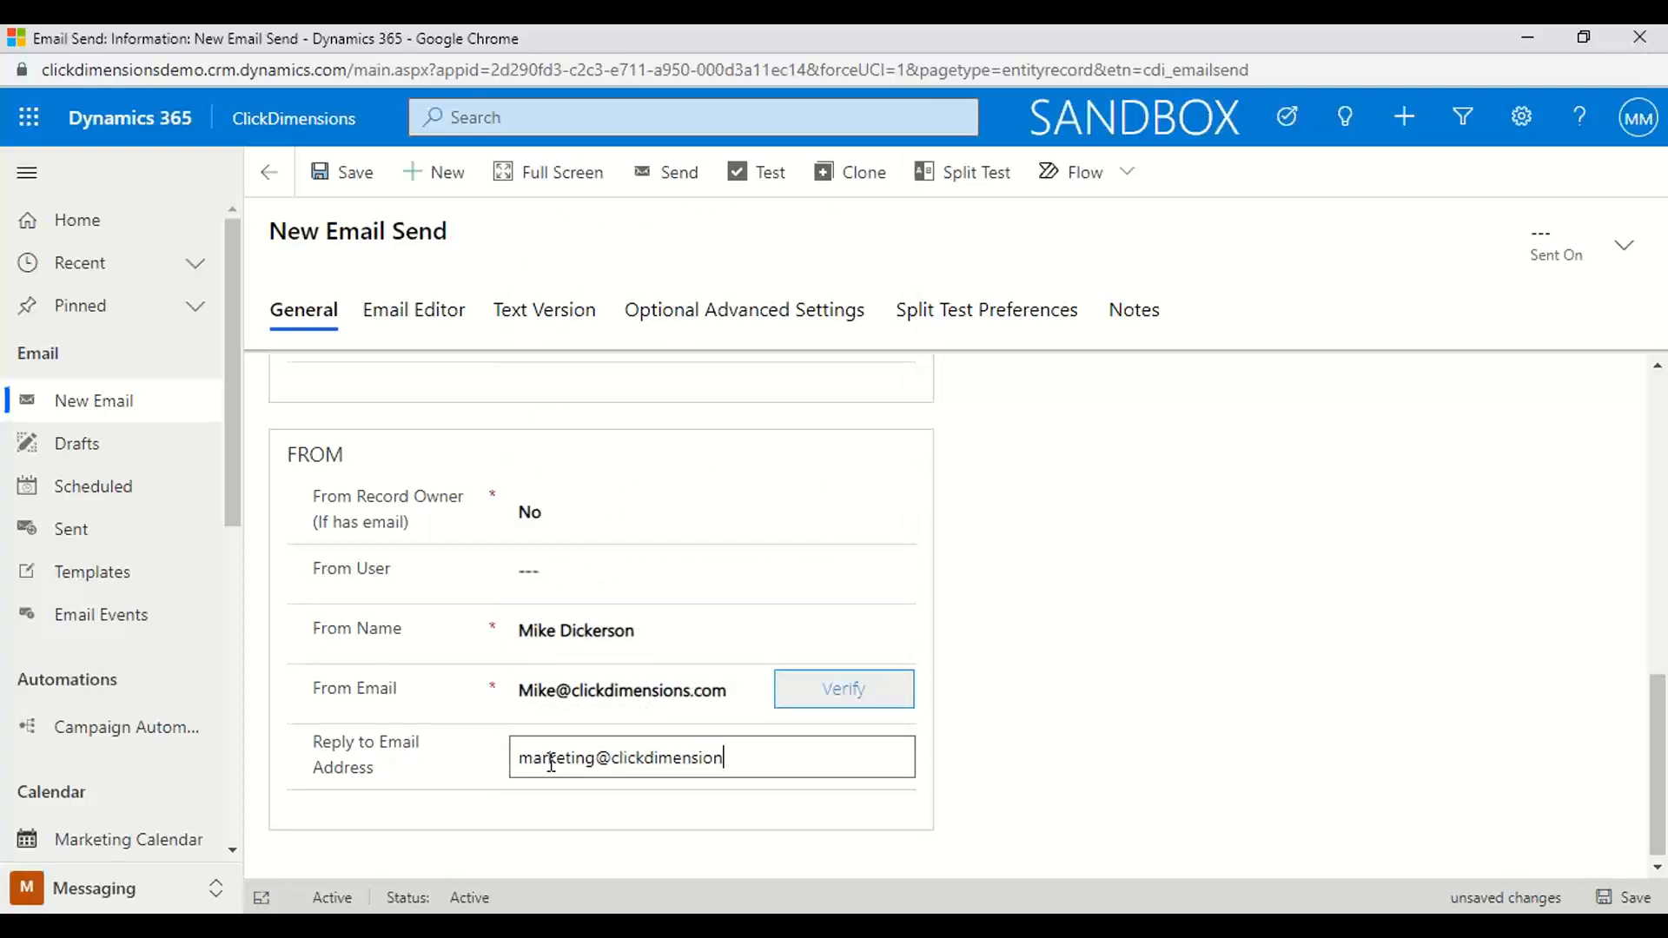
{"action": "scroll", "coordinate": [793, 640], "scroll_direction": "up", "scroll_amount": 10}
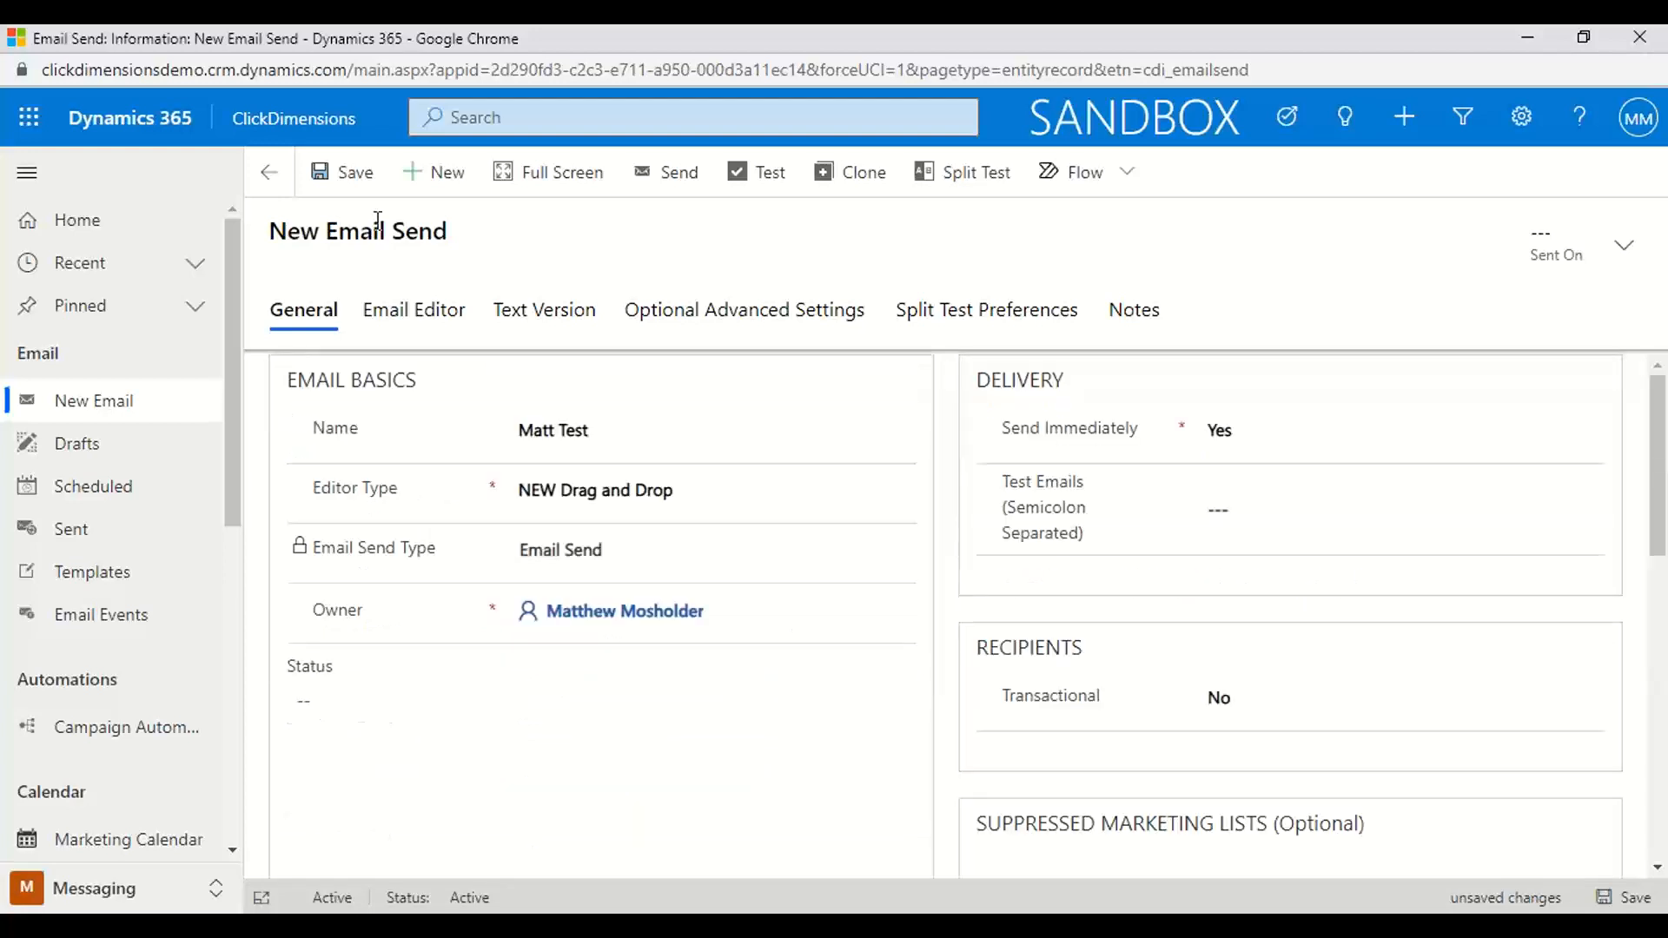
{"action": "left_click", "coordinate": [331, 178]}
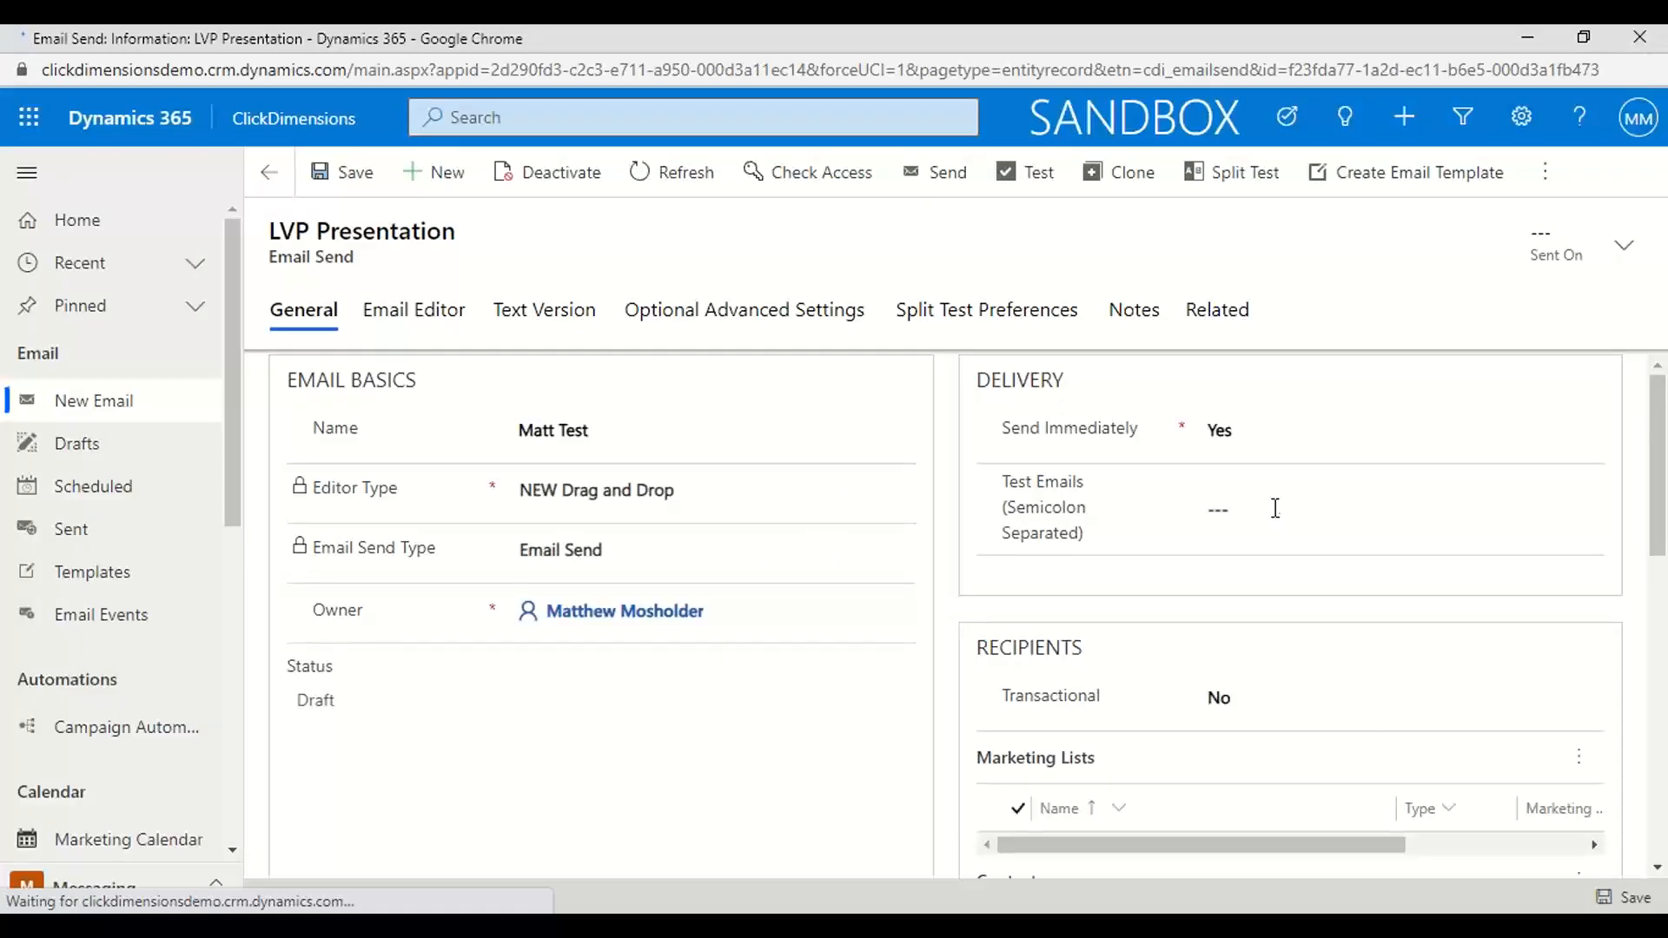
Add the existing "Matt Demo Marketing list" to the email send's recipient marketing lists
{"action": "scroll", "coordinate": [1369, 737], "scroll_direction": "down", "scroll_amount": 3}
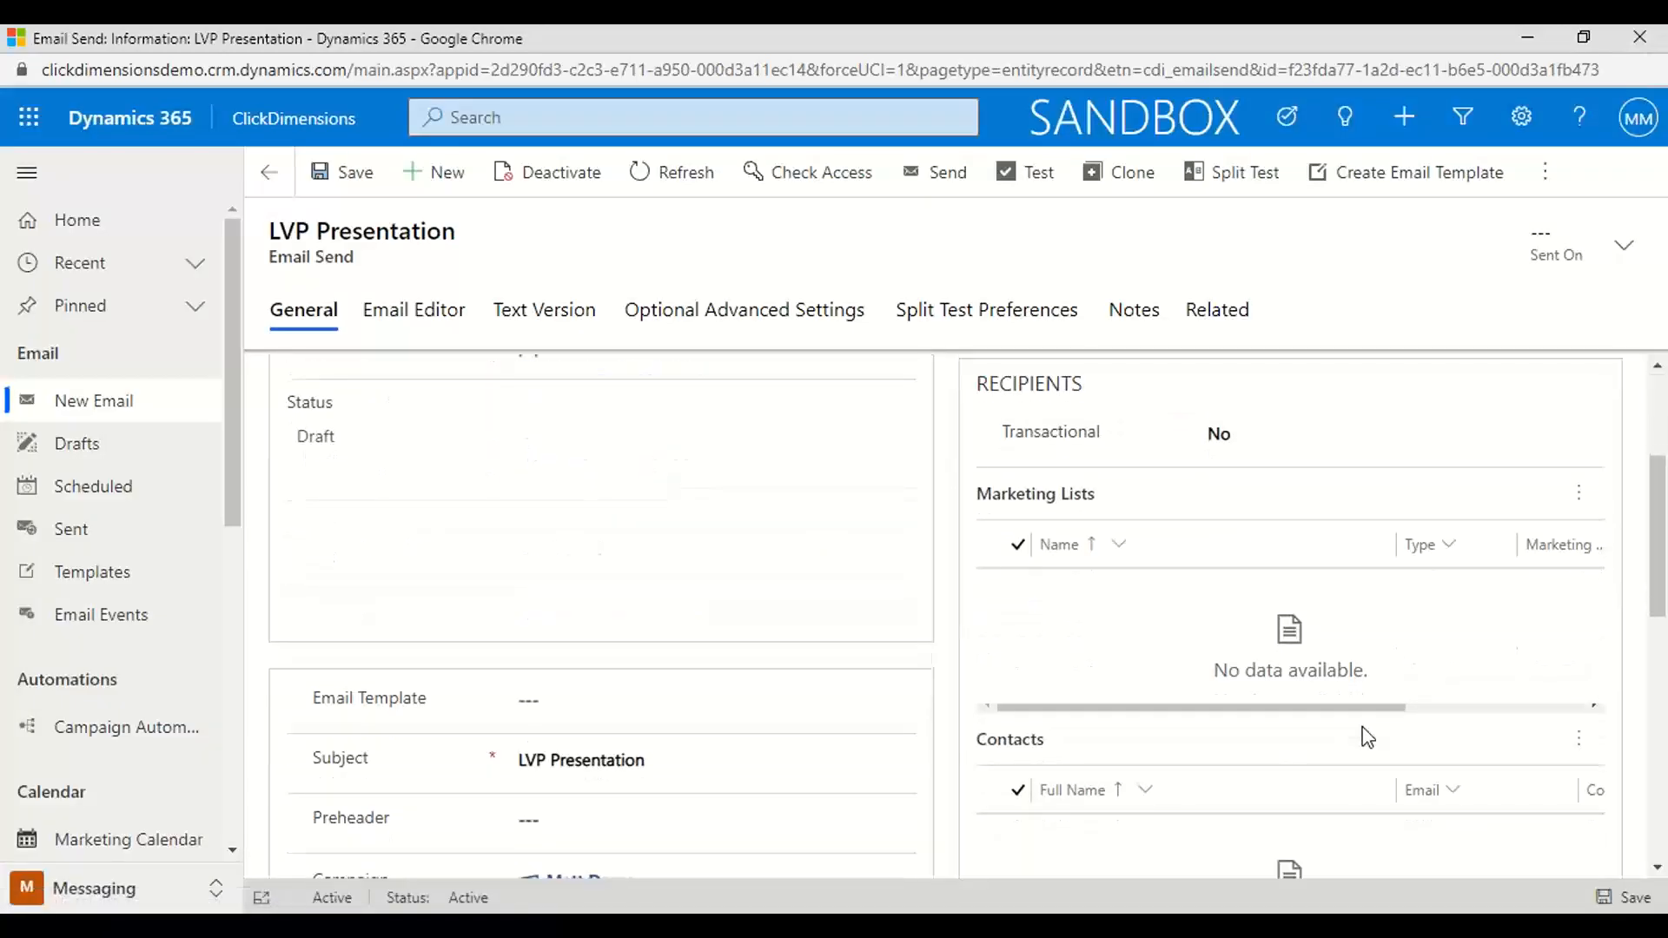
{"action": "scroll", "coordinate": [1368, 738], "scroll_direction": "up", "scroll_amount": 1}
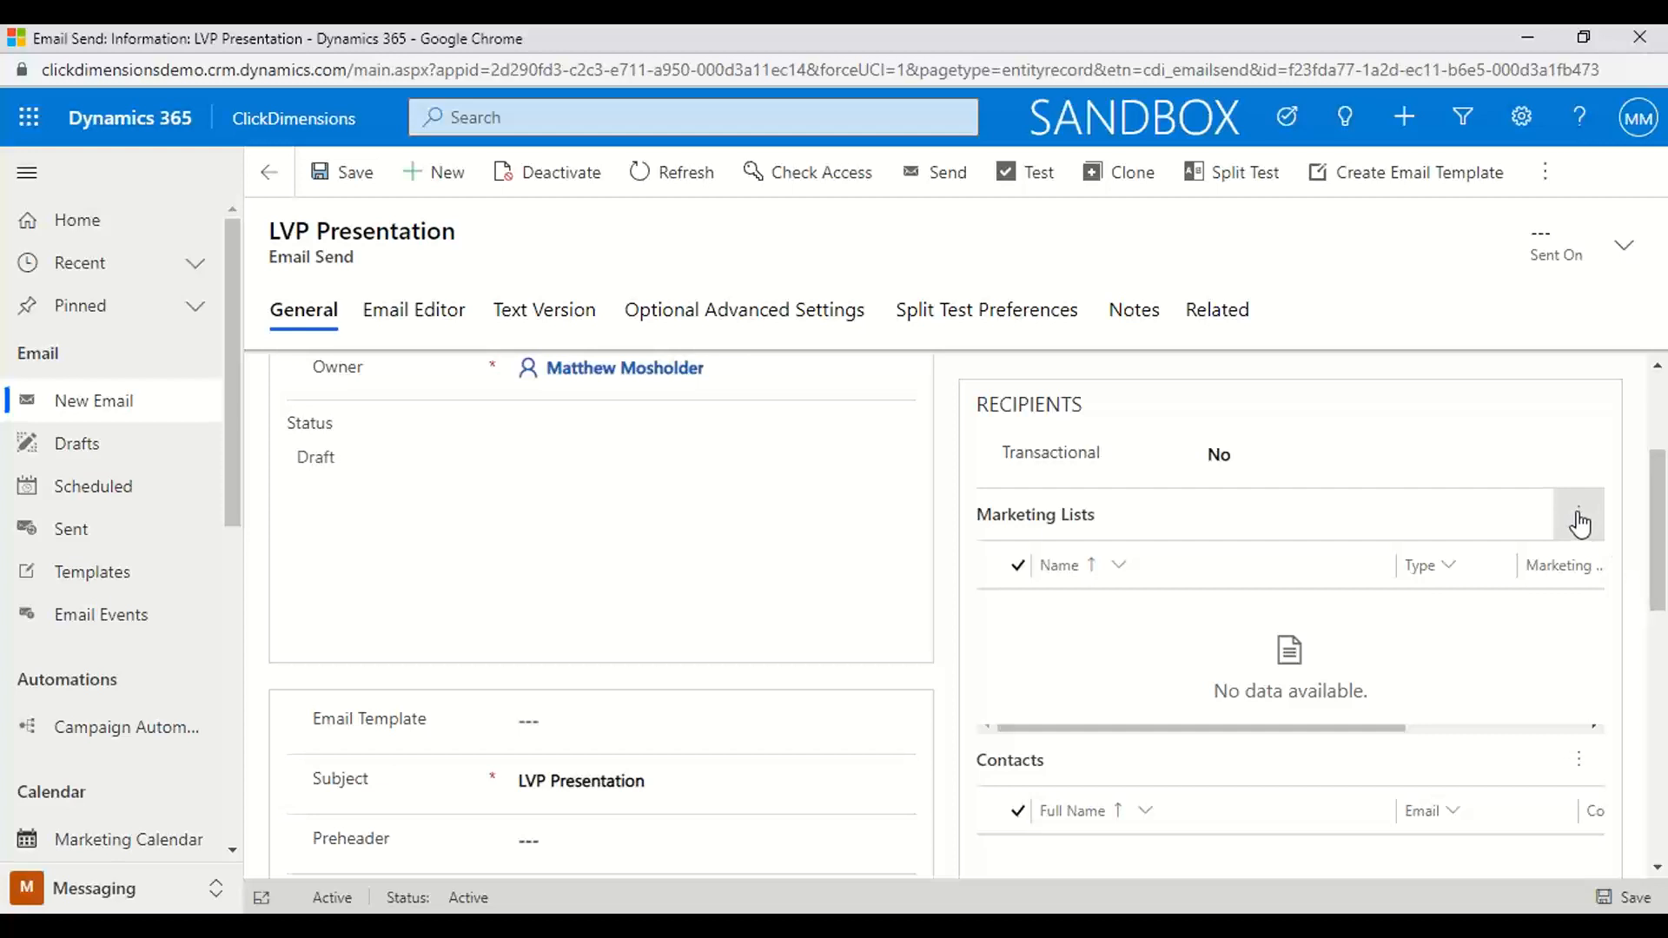
{"action": "left_click", "coordinate": [1580, 521]}
{"action": "left_click", "coordinate": [1403, 582]}
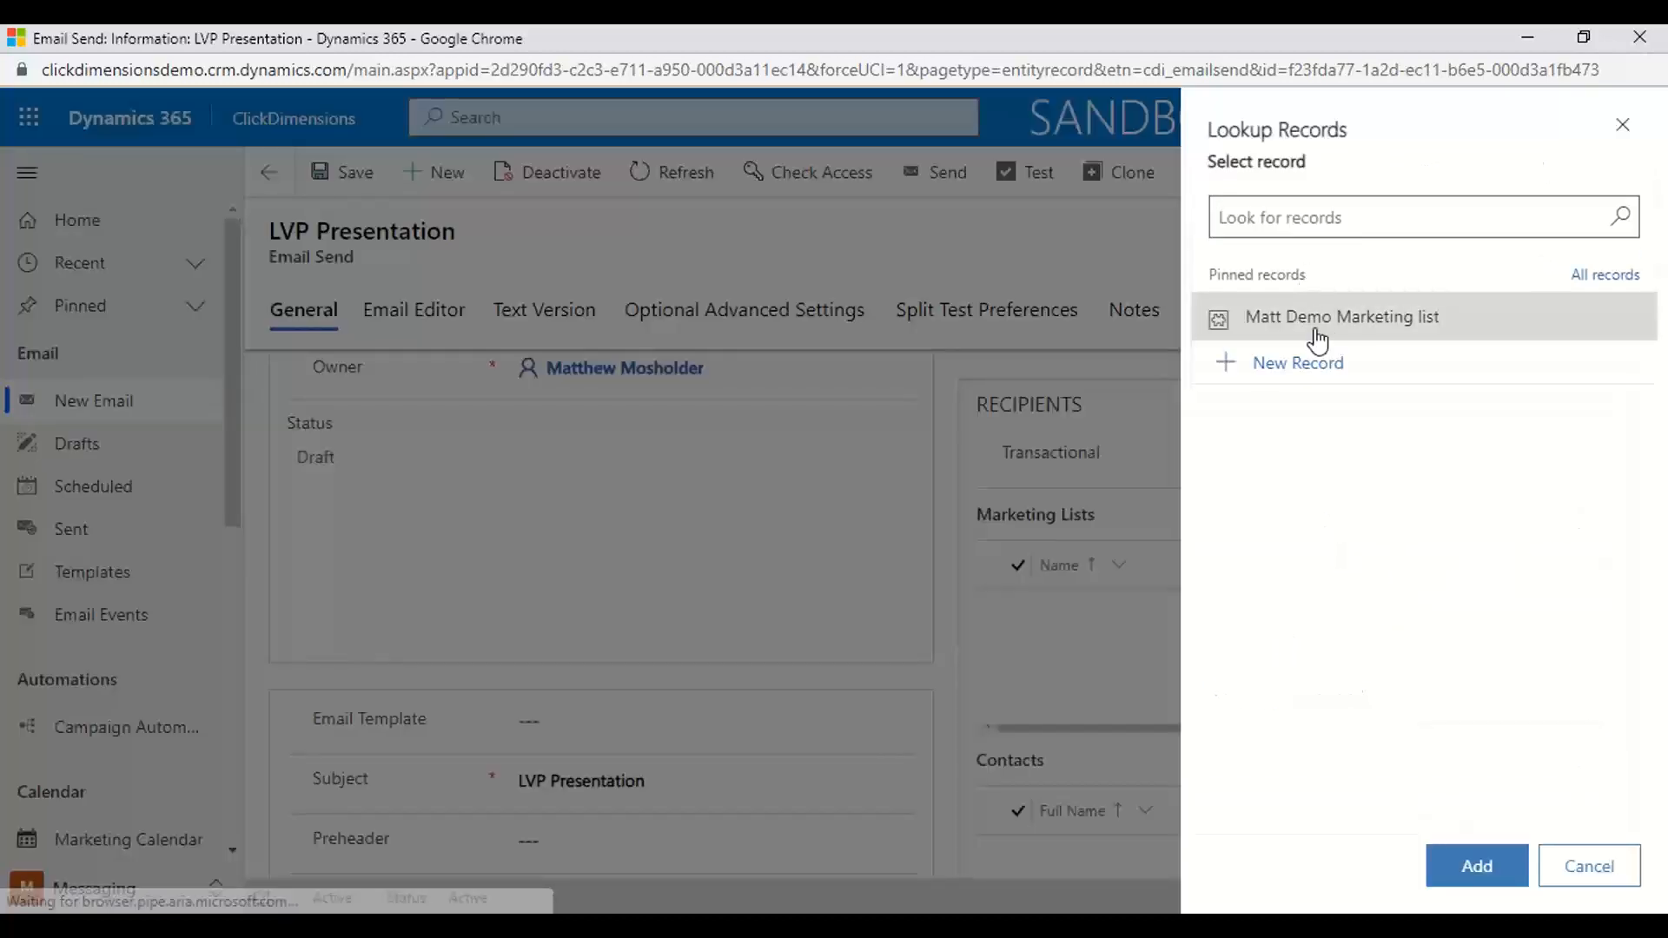
{"action": "left_click", "coordinate": [1318, 337]}
{"action": "left_click", "coordinate": [1478, 867]}
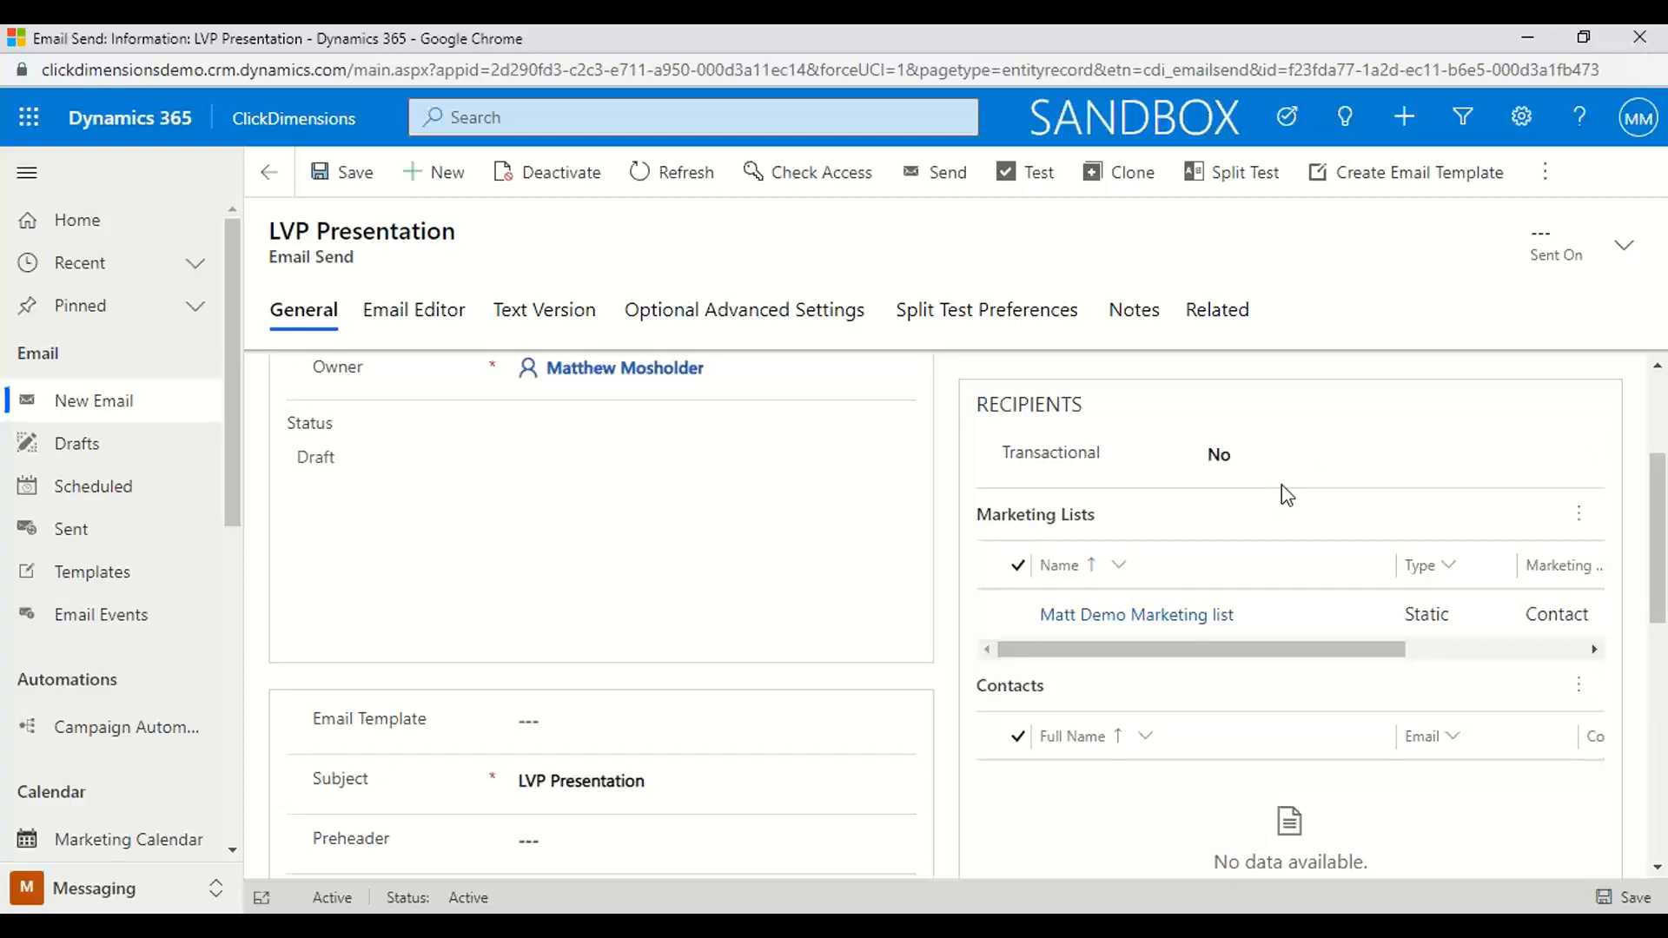
Open the email editor for the send and look through the Basic and Featured layouts
{"action": "scroll", "coordinate": [1282, 486], "scroll_direction": "up", "scroll_amount": 3}
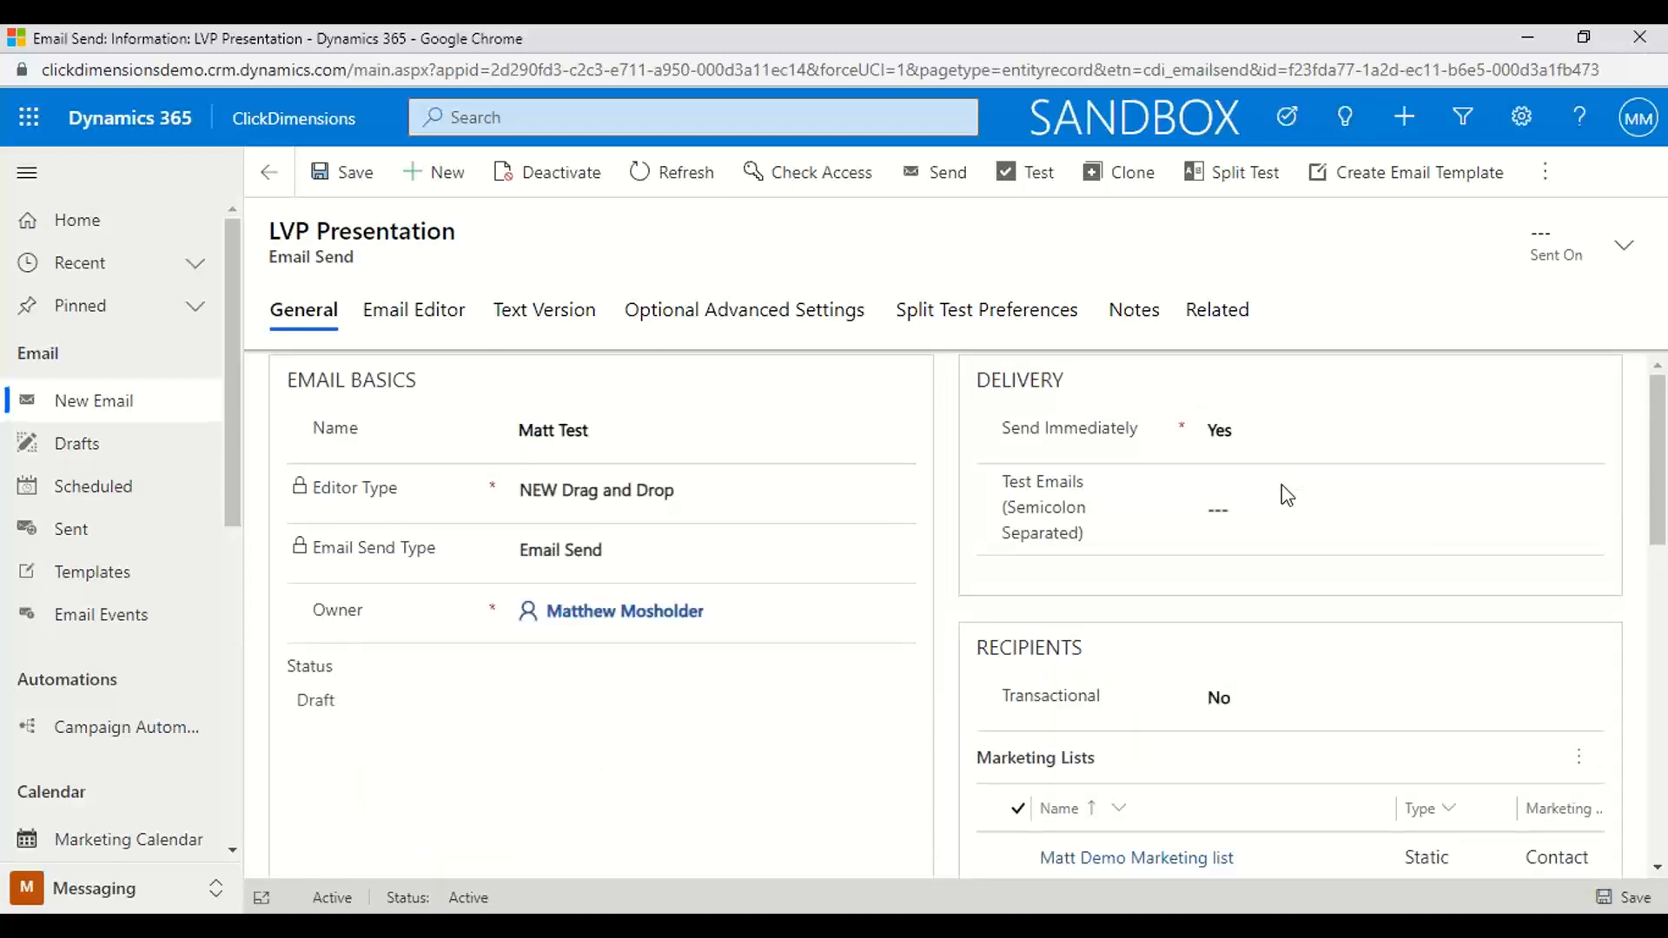
{"action": "left_click", "coordinate": [422, 327]}
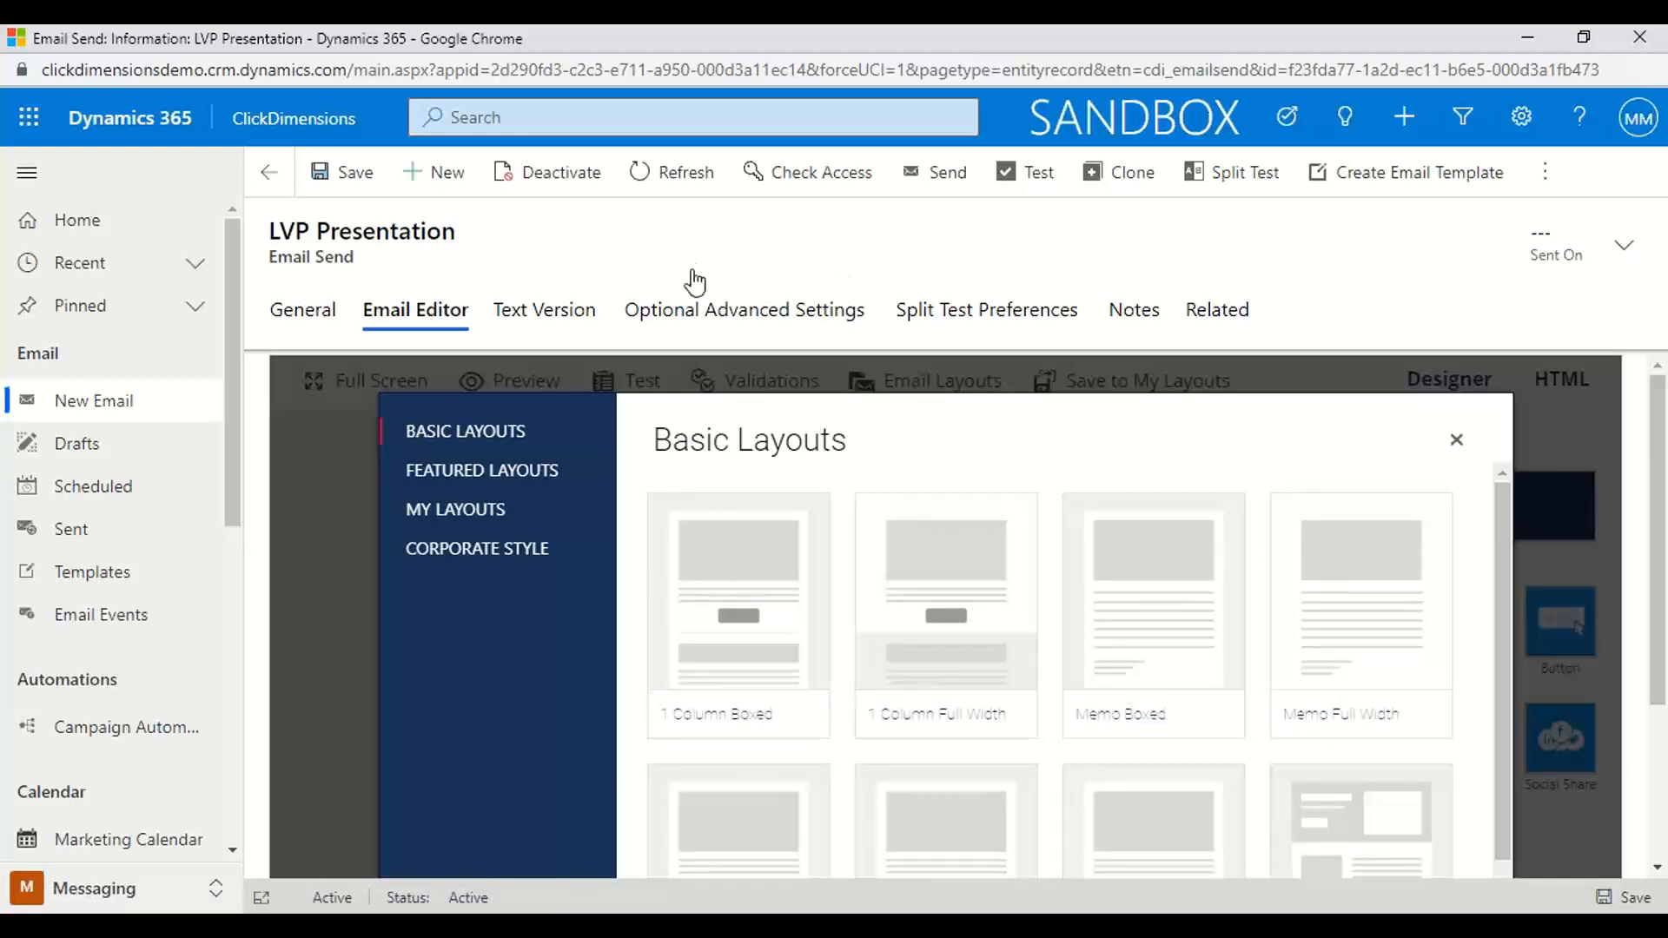
{"action": "mouse_move", "coordinate": [1040, 562]}
{"action": "scroll", "coordinate": [1040, 563], "scroll_direction": "down", "scroll_amount": 3}
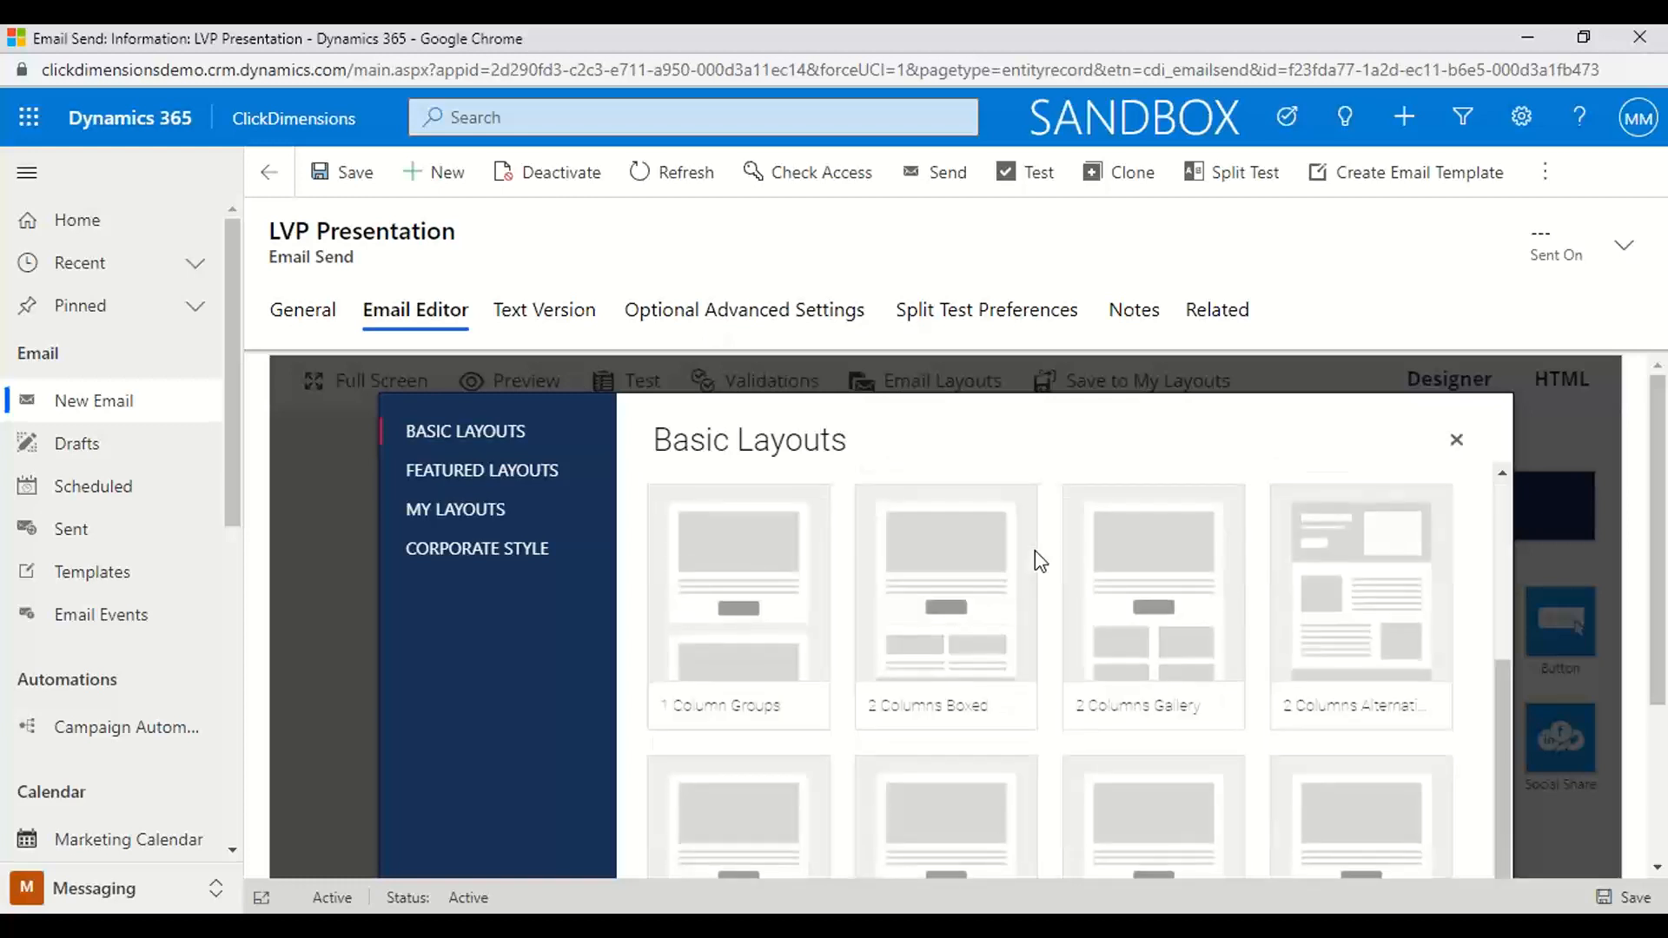
{"action": "scroll", "coordinate": [1035, 559], "scroll_direction": "up", "scroll_amount": 3}
{"action": "left_click", "coordinate": [508, 474]}
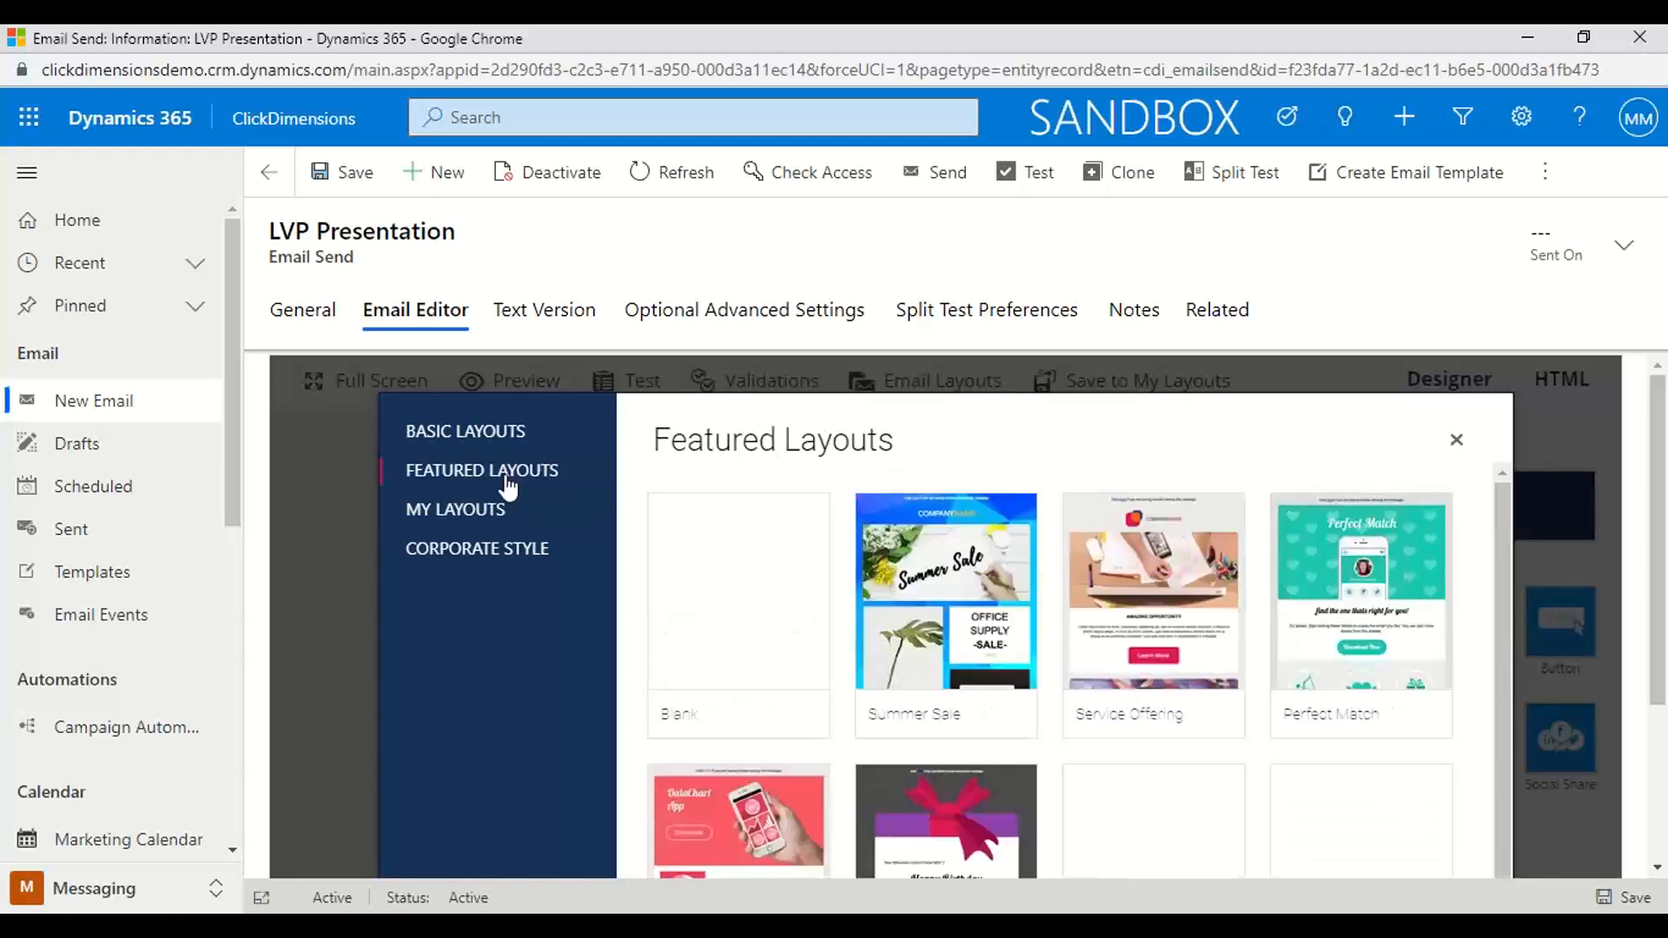
{"action": "mouse_move", "coordinate": [782, 616]}
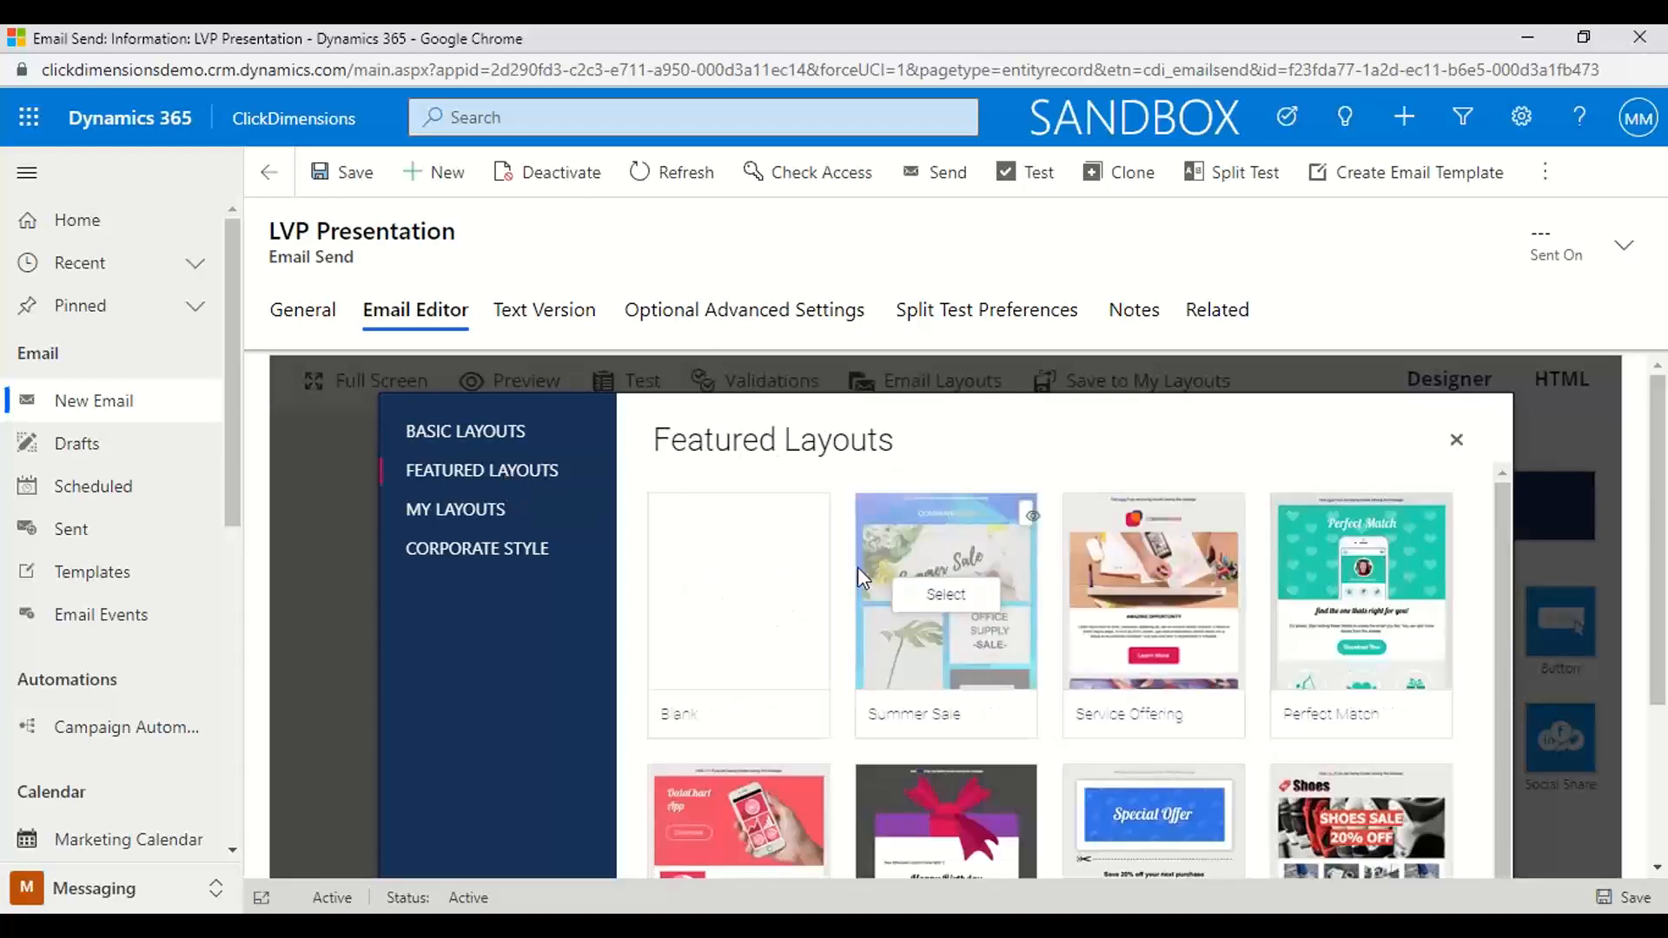
Apply the "KAM: Pwc POC" layout from My Layouts to the email
{"action": "left_click", "coordinate": [467, 517]}
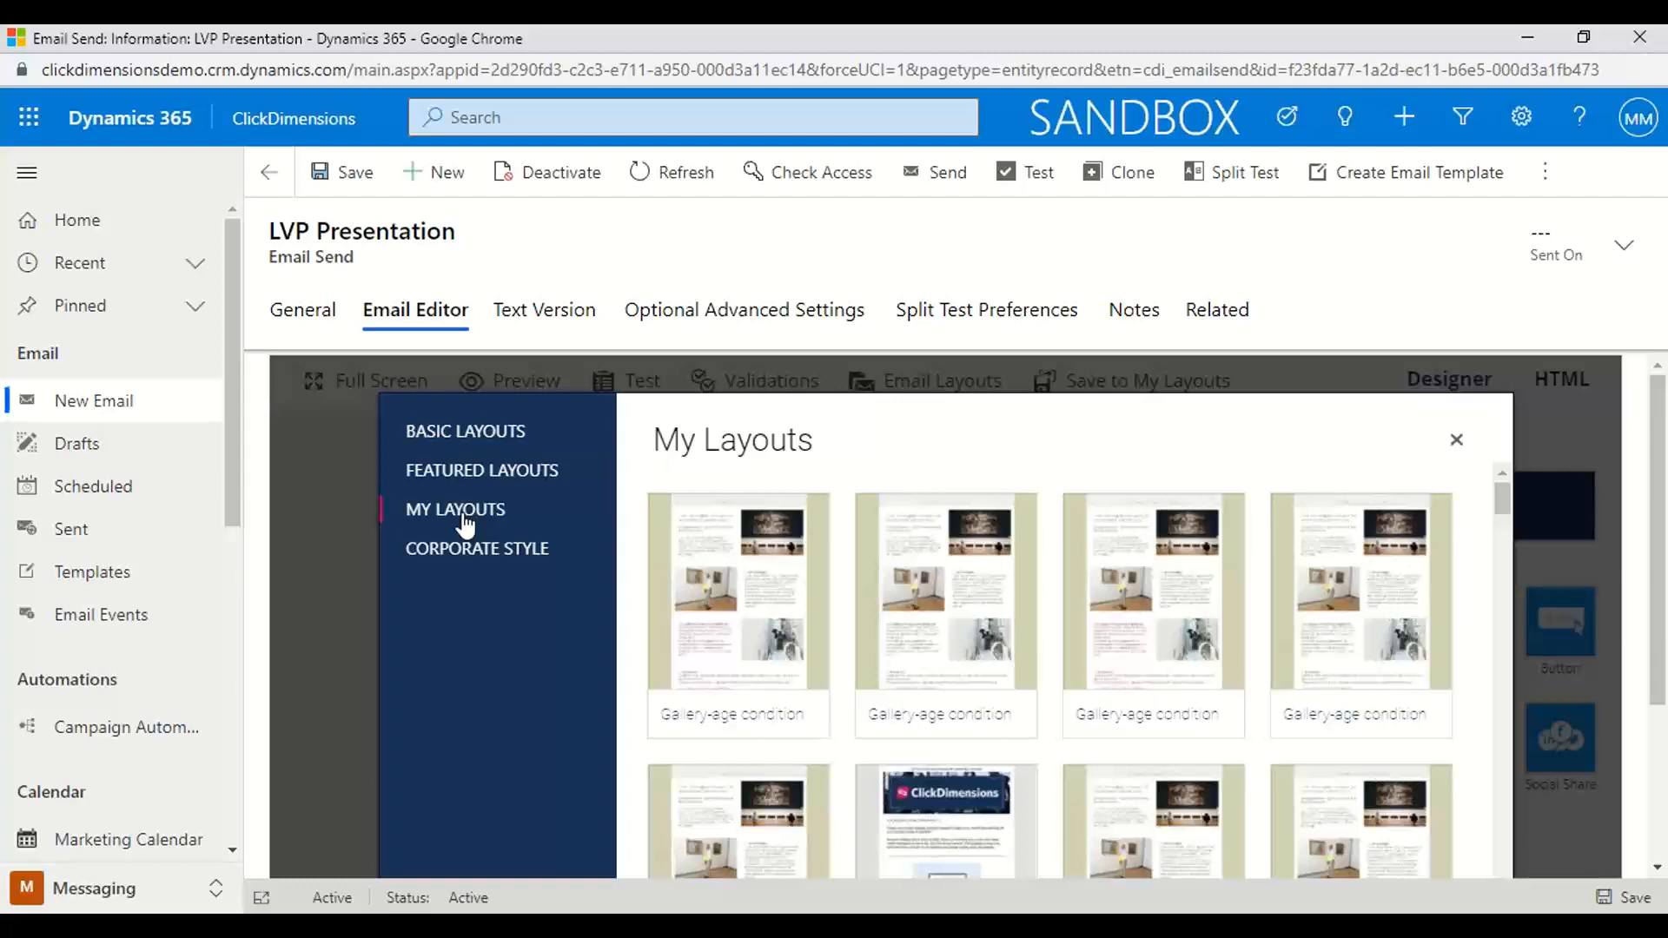
{"action": "scroll", "coordinate": [1201, 665], "scroll_direction": "down", "scroll_amount": 2}
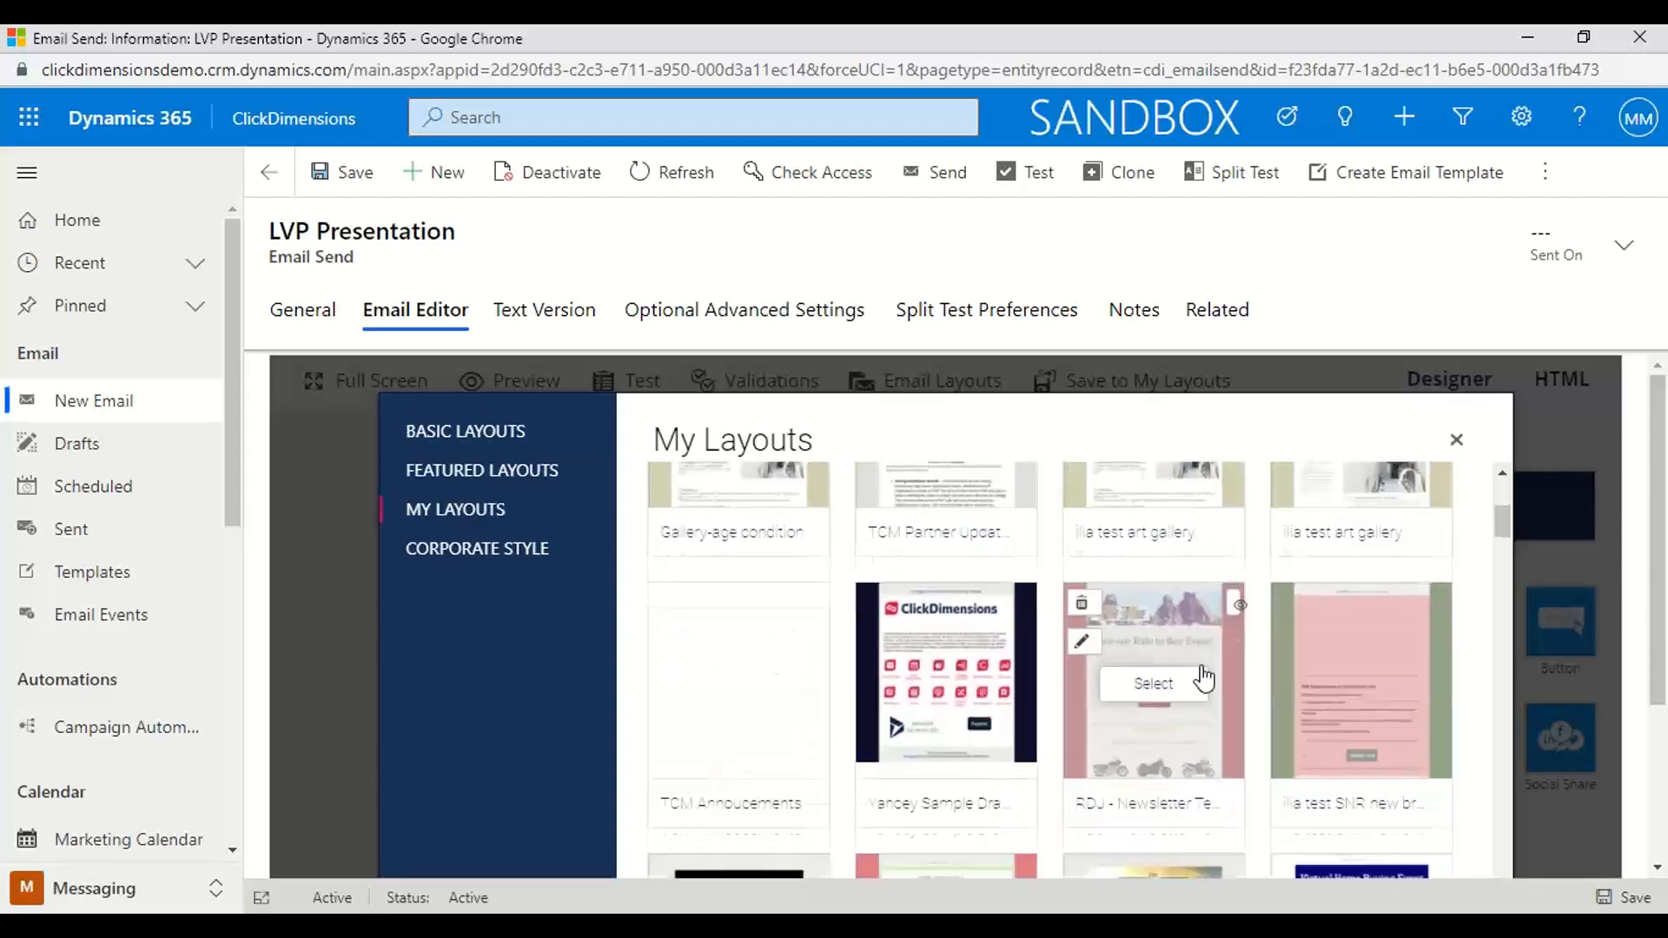
{"action": "scroll", "coordinate": [1203, 678], "scroll_direction": "down", "scroll_amount": 5}
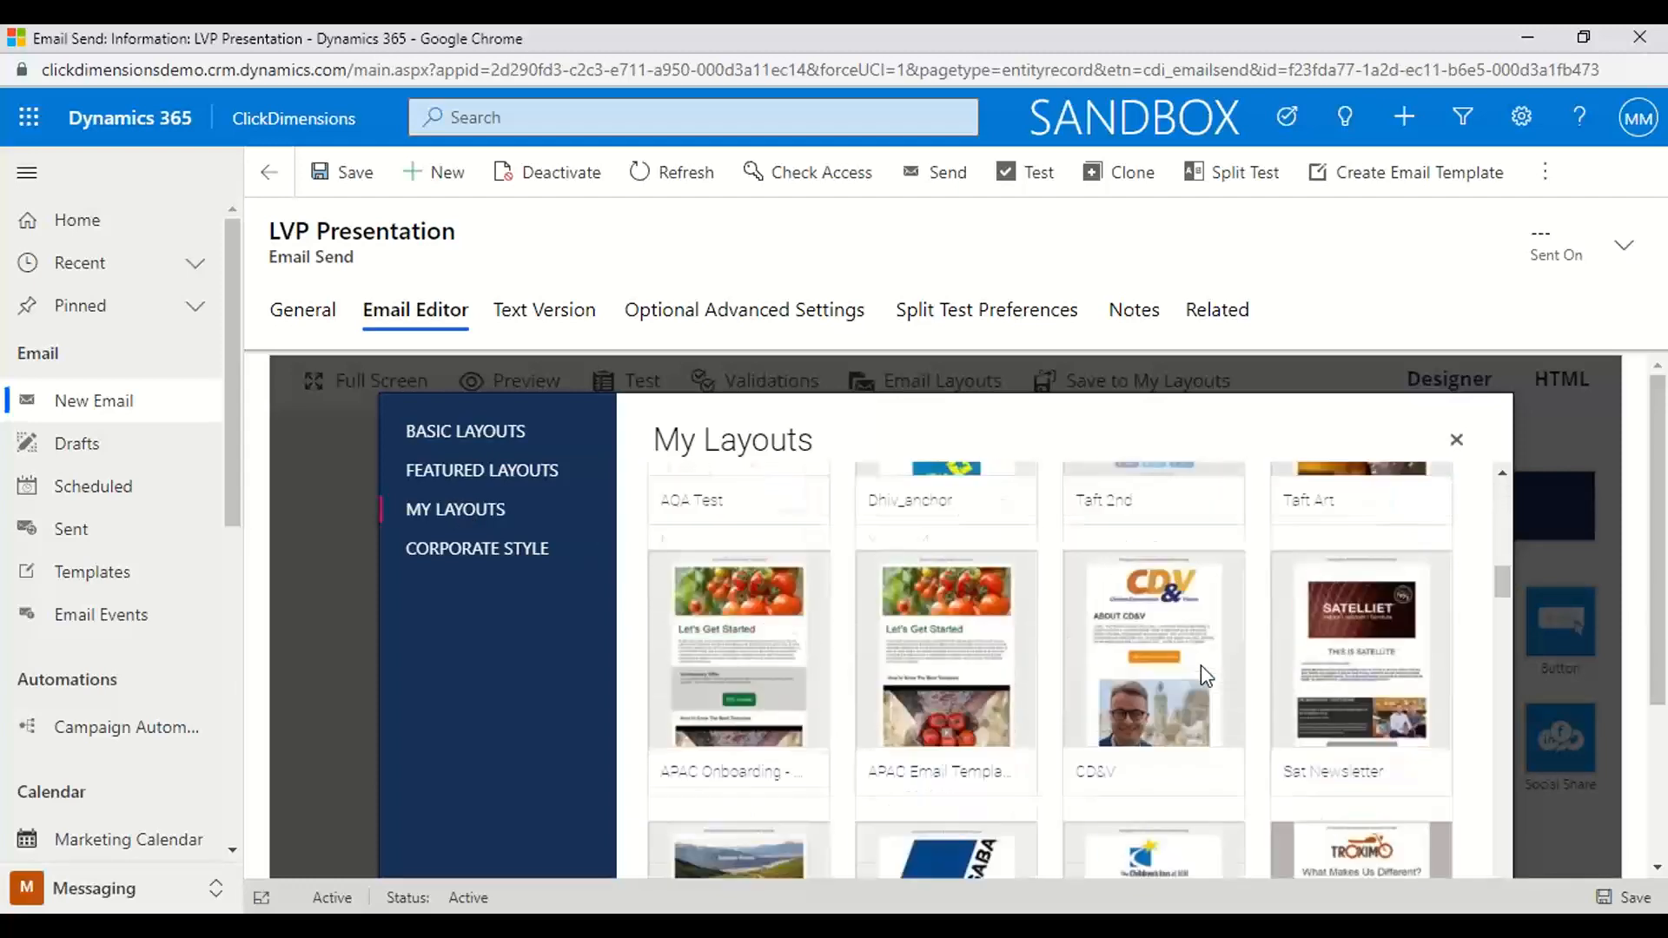
{"action": "scroll", "coordinate": [1201, 665], "scroll_direction": "down", "scroll_amount": 3}
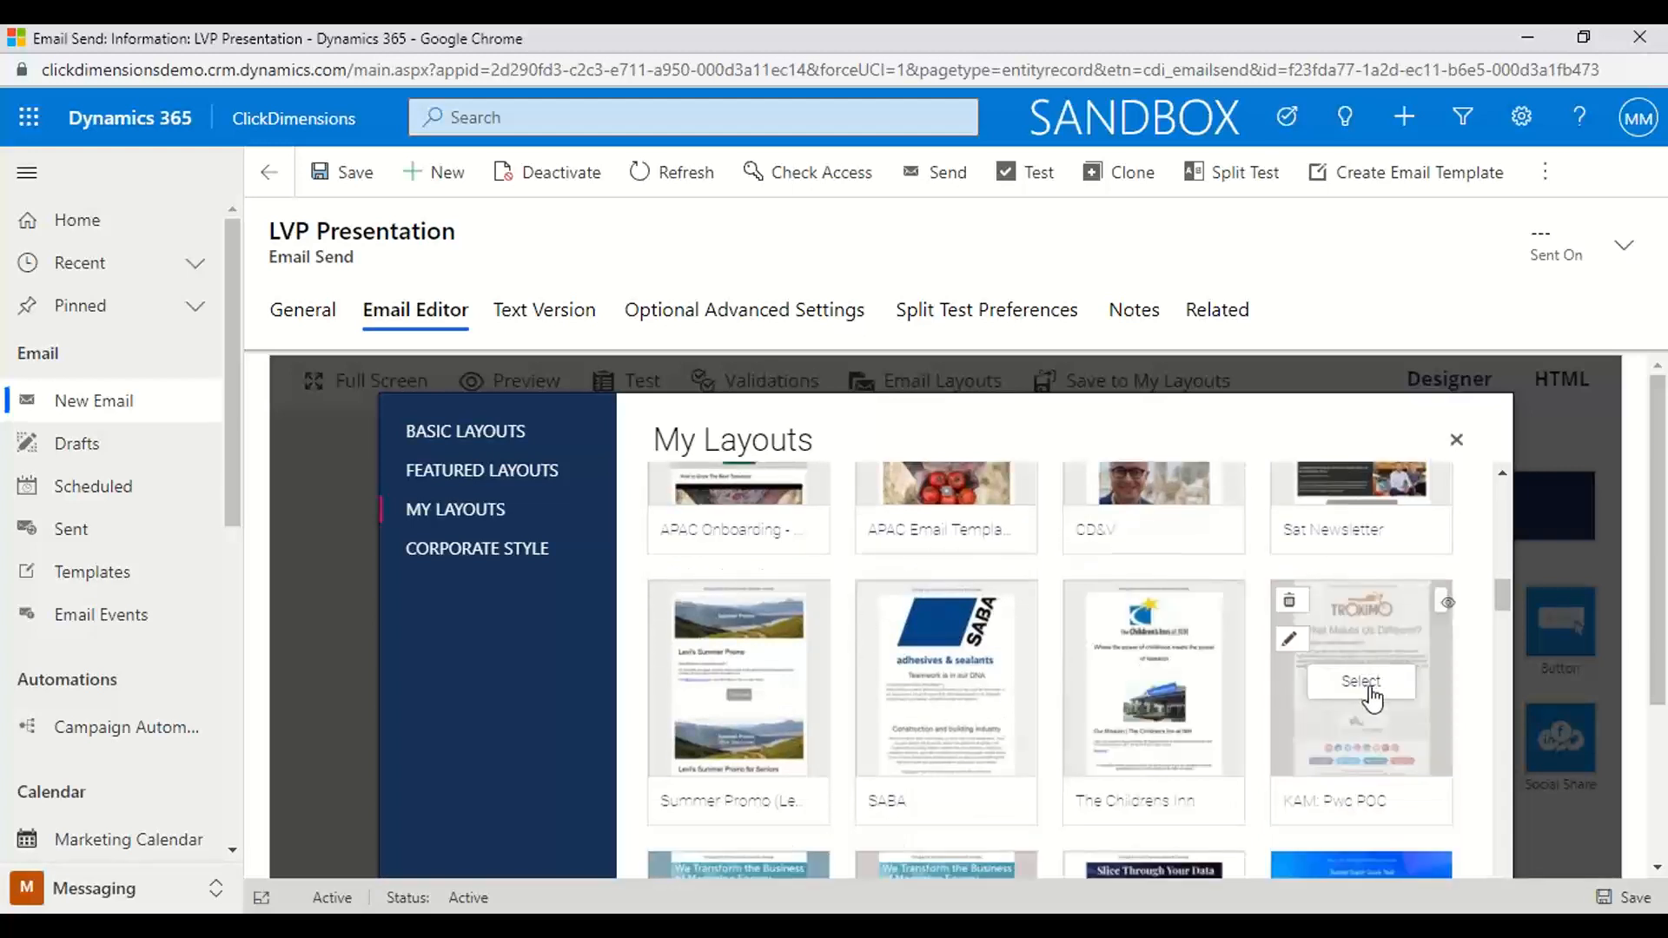
{"action": "left_click", "coordinate": [1370, 686]}
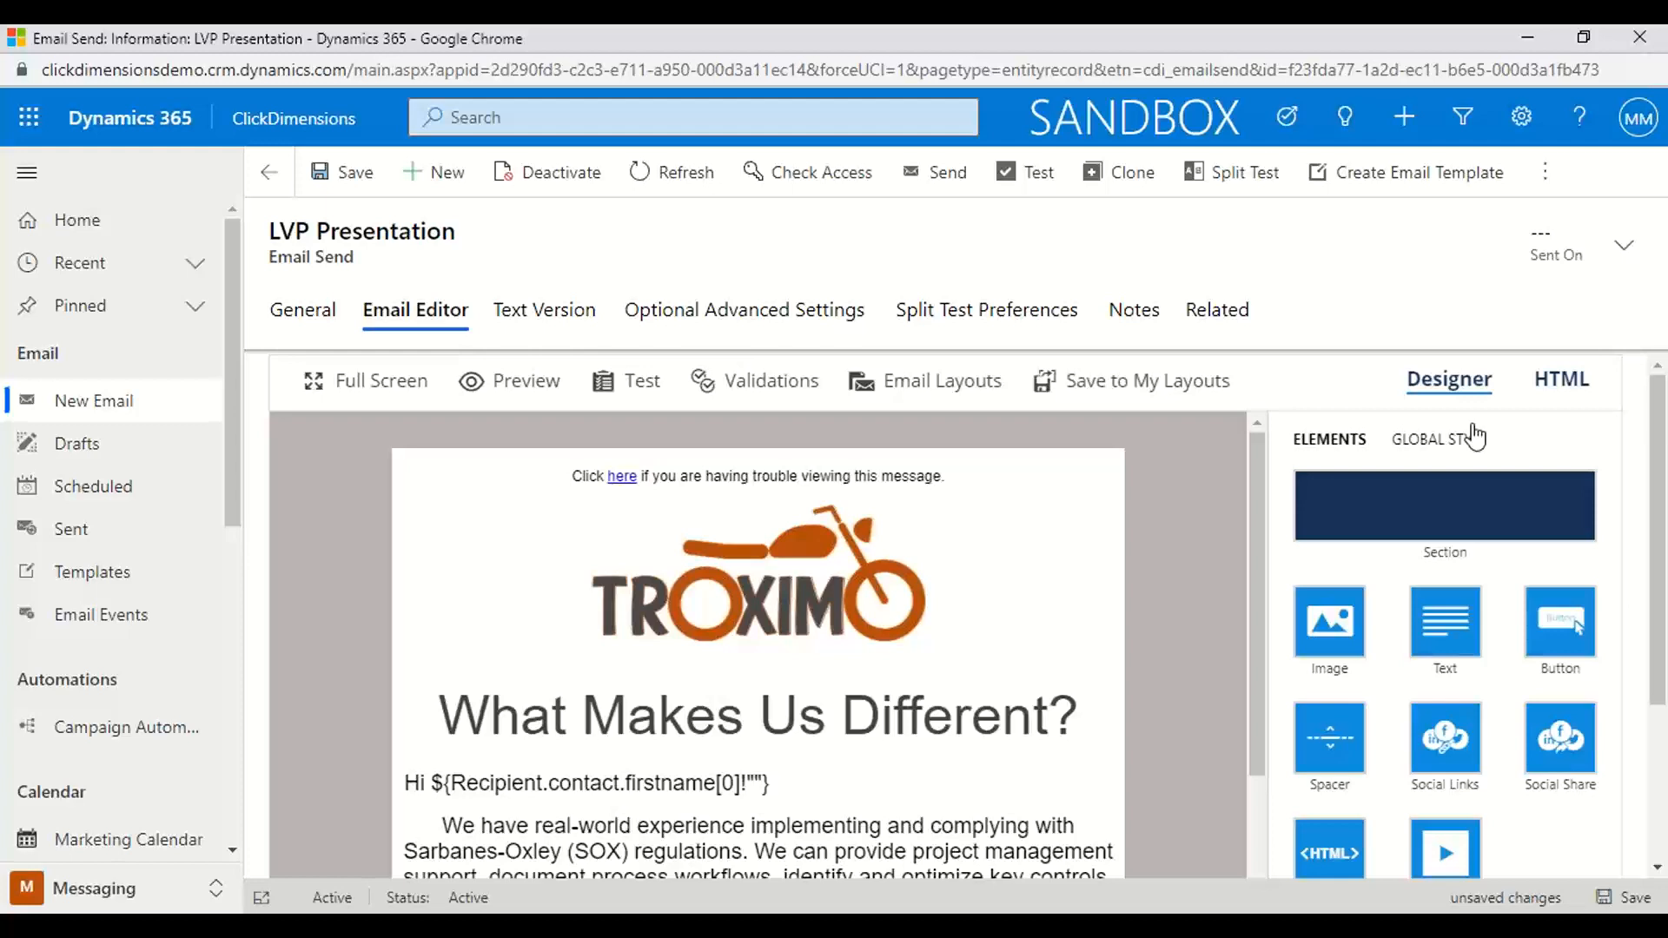
Insert the saved section "APAC Footer Template" below the email's existing unsubscribe footer
{"action": "left_click_drag", "start_coordinate": [1662, 437], "coordinate": [1662, 486]}
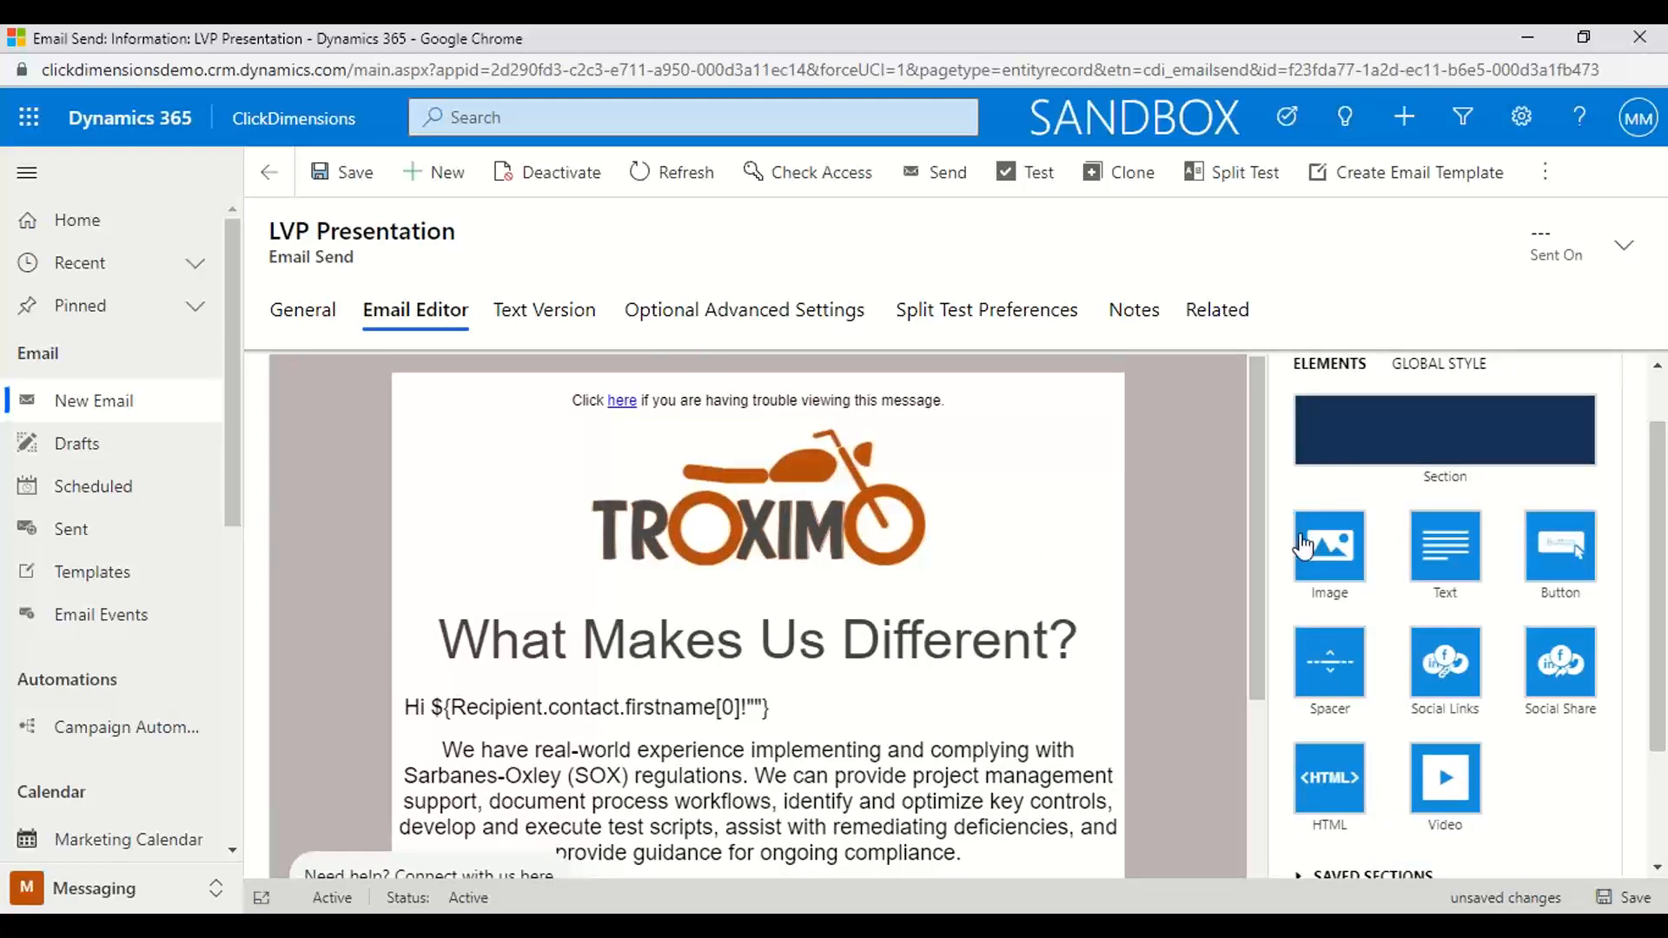
{"action": "scroll", "coordinate": [1301, 543], "scroll_direction": "down", "scroll_amount": 2}
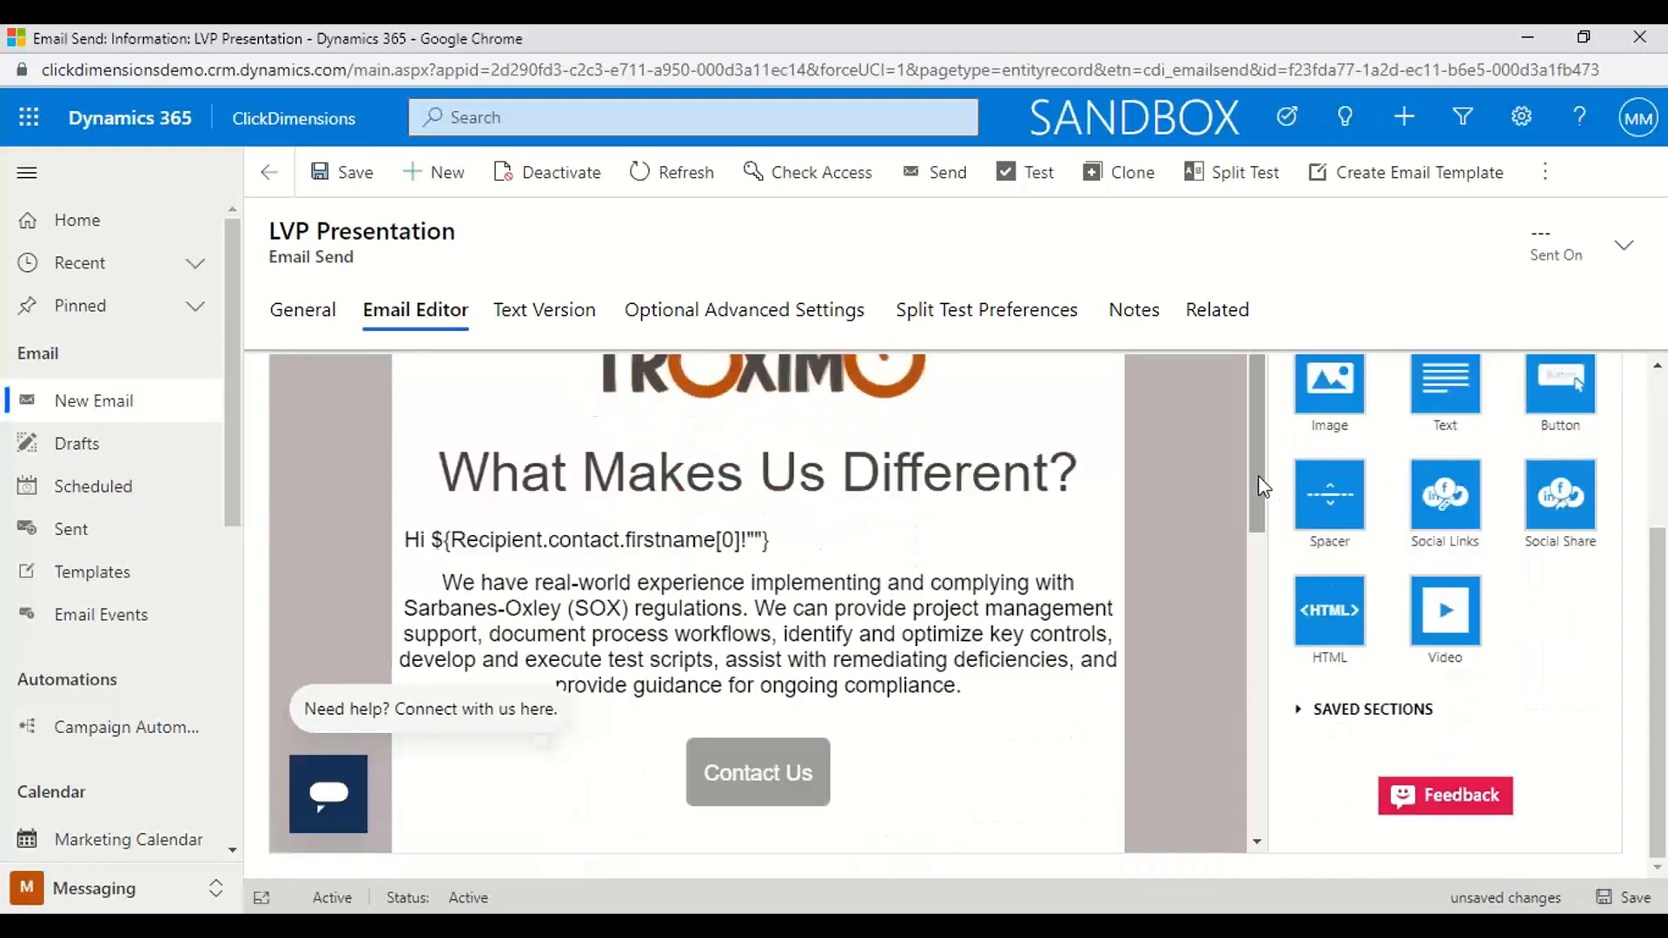
{"action": "left_click_drag", "start_coordinate": [1262, 485], "coordinate": [1251, 770]}
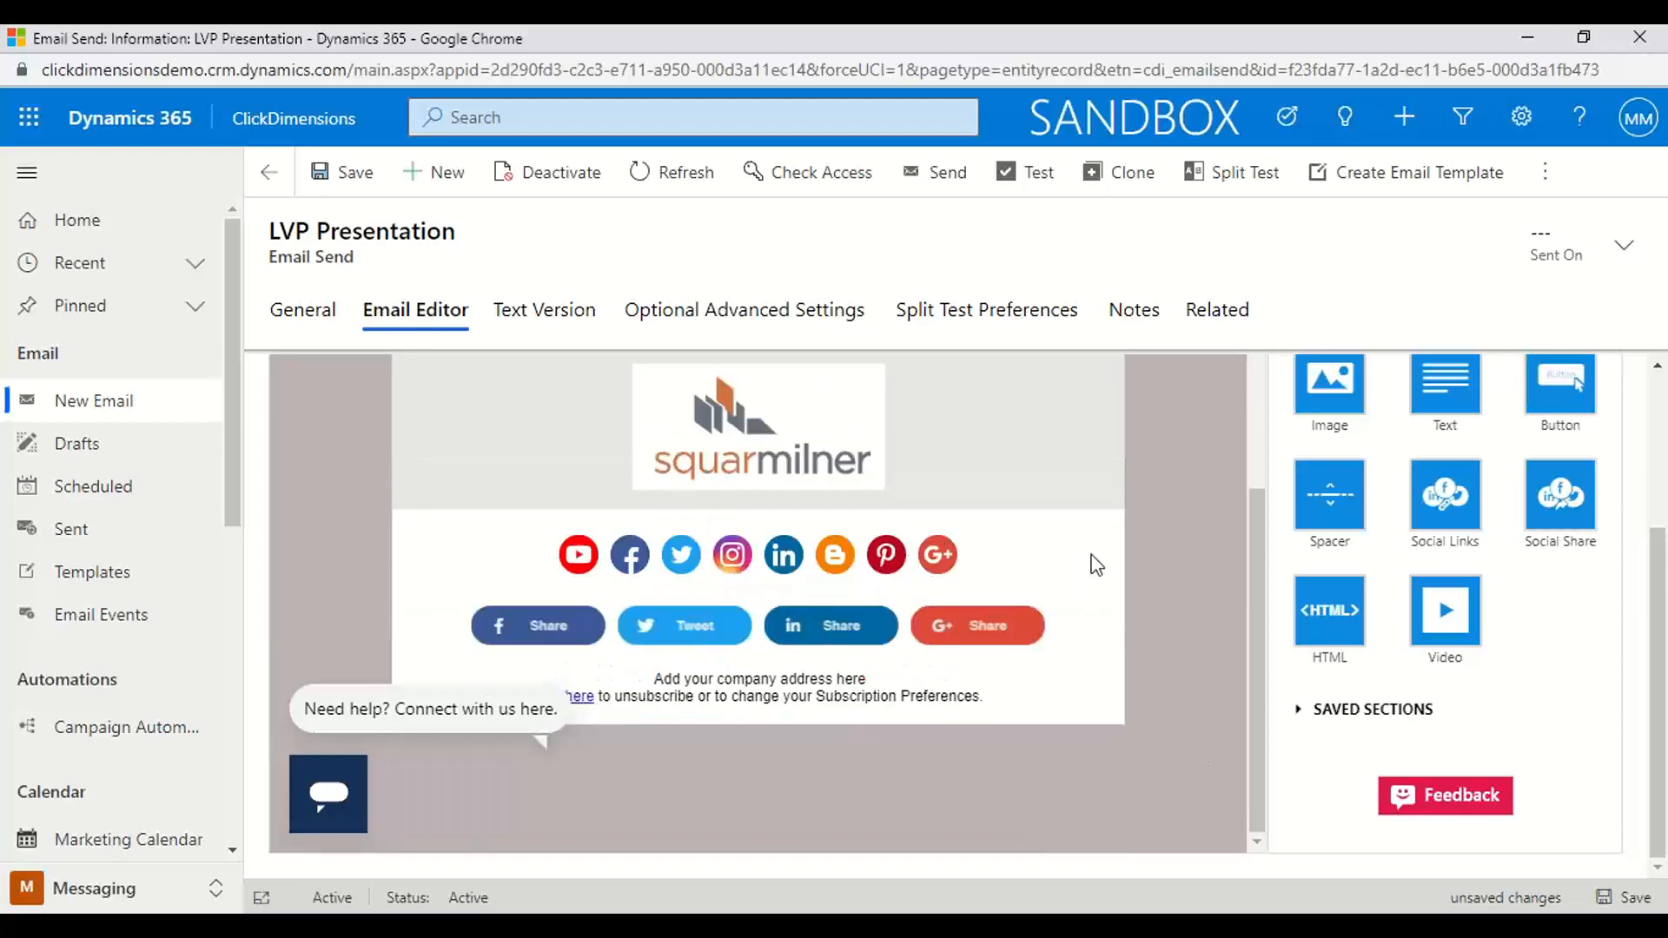
{"action": "mouse_move", "coordinate": [593, 707]}
{"action": "left_click", "coordinate": [600, 710]}
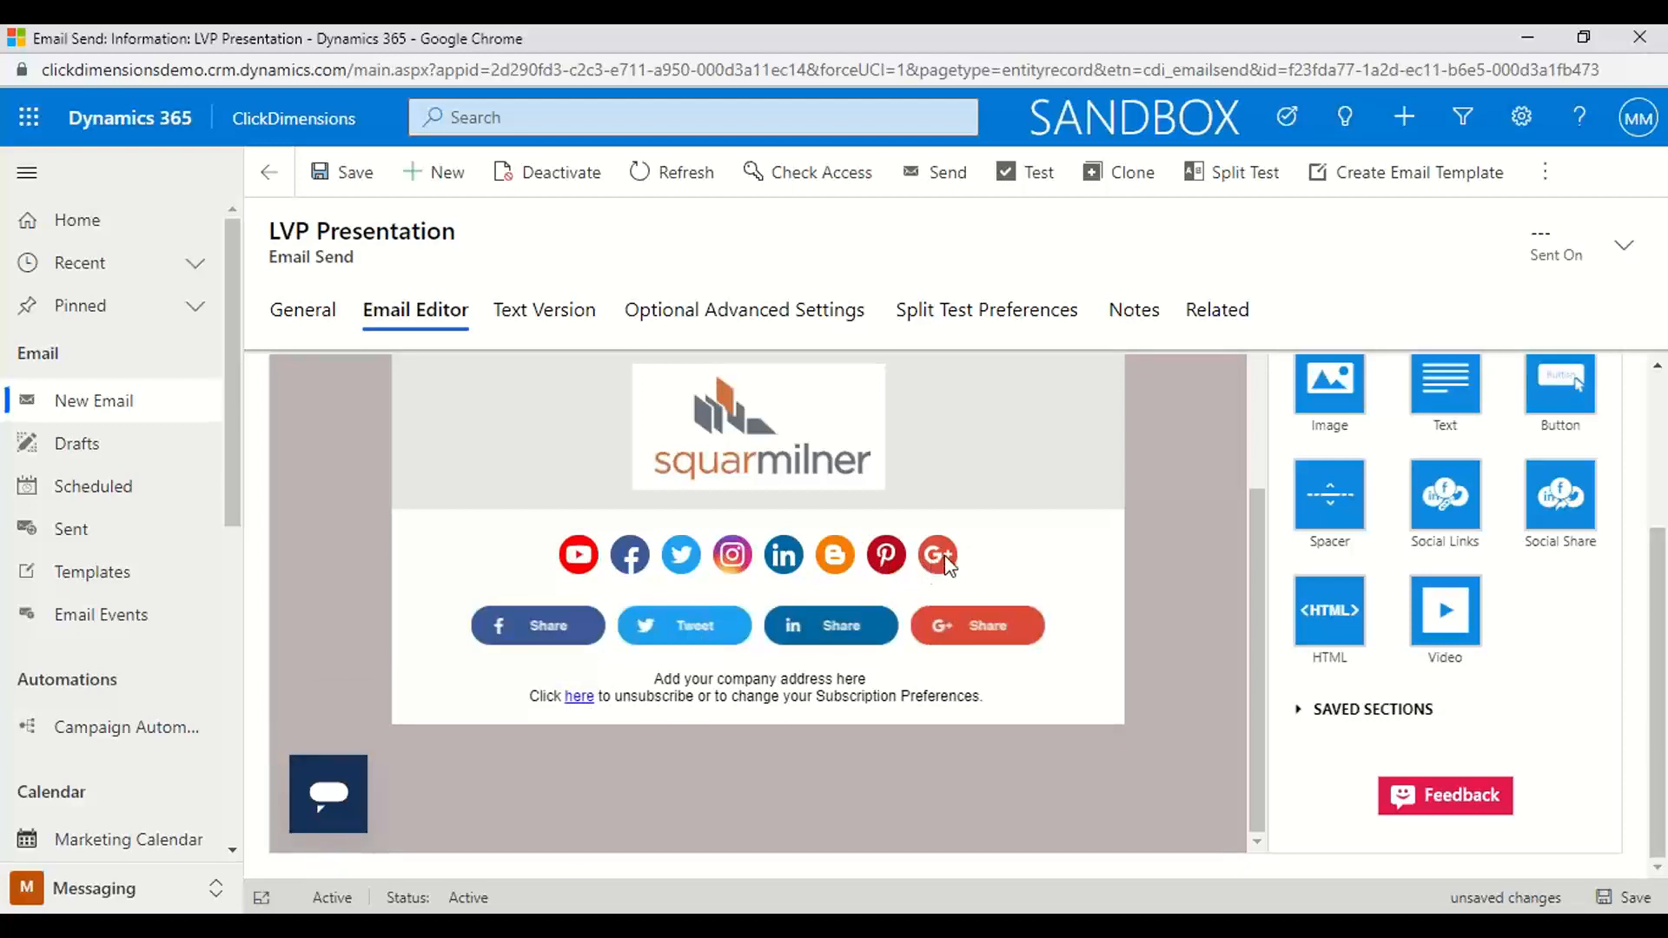
{"action": "left_click", "coordinate": [1360, 711]}
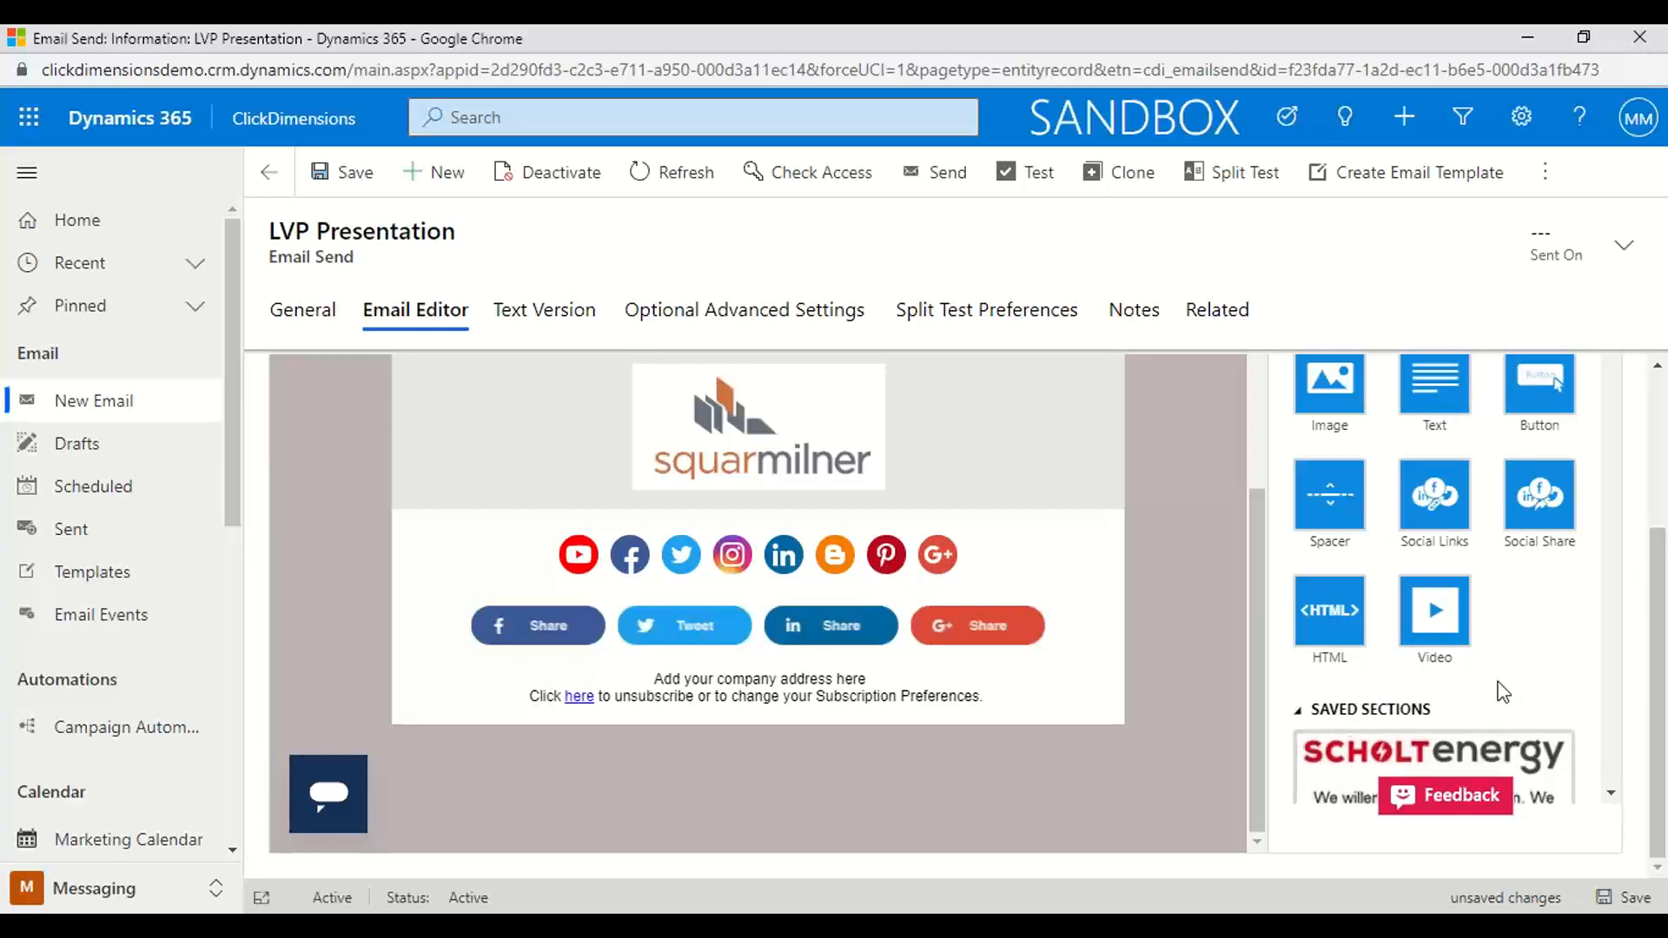
{"action": "scroll", "coordinate": [1500, 691], "scroll_direction": "down", "scroll_amount": 10}
{"action": "scroll", "coordinate": [1498, 686], "scroll_direction": "down", "scroll_amount": 10}
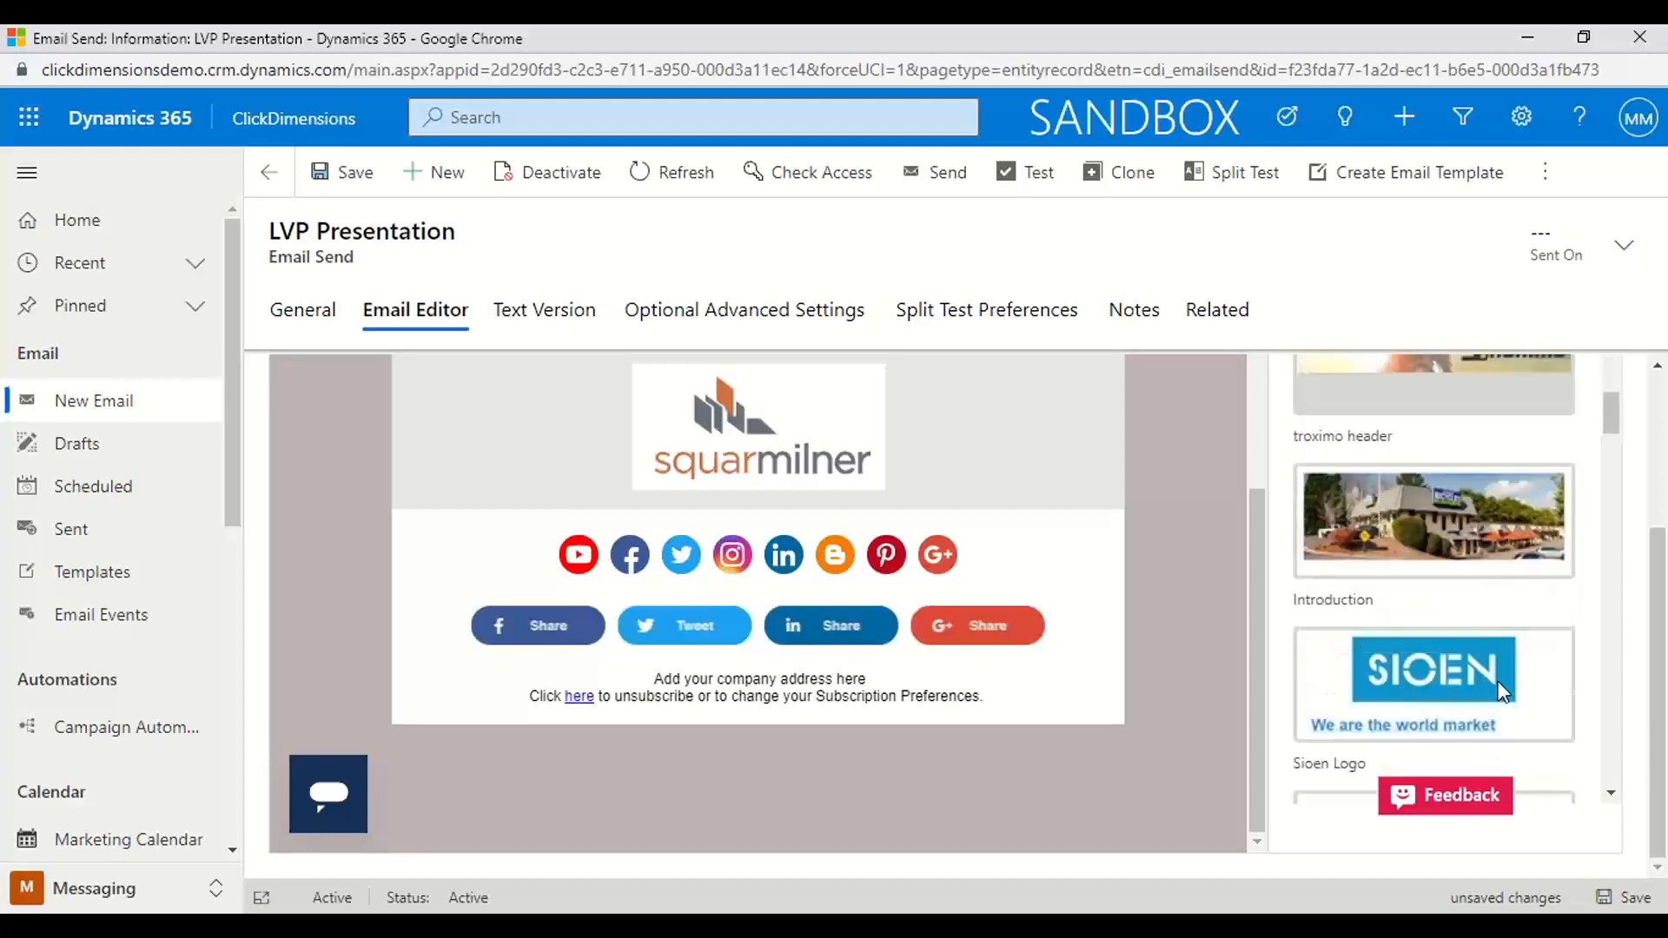
{"action": "scroll", "coordinate": [1498, 660], "scroll_direction": "up", "scroll_amount": 2}
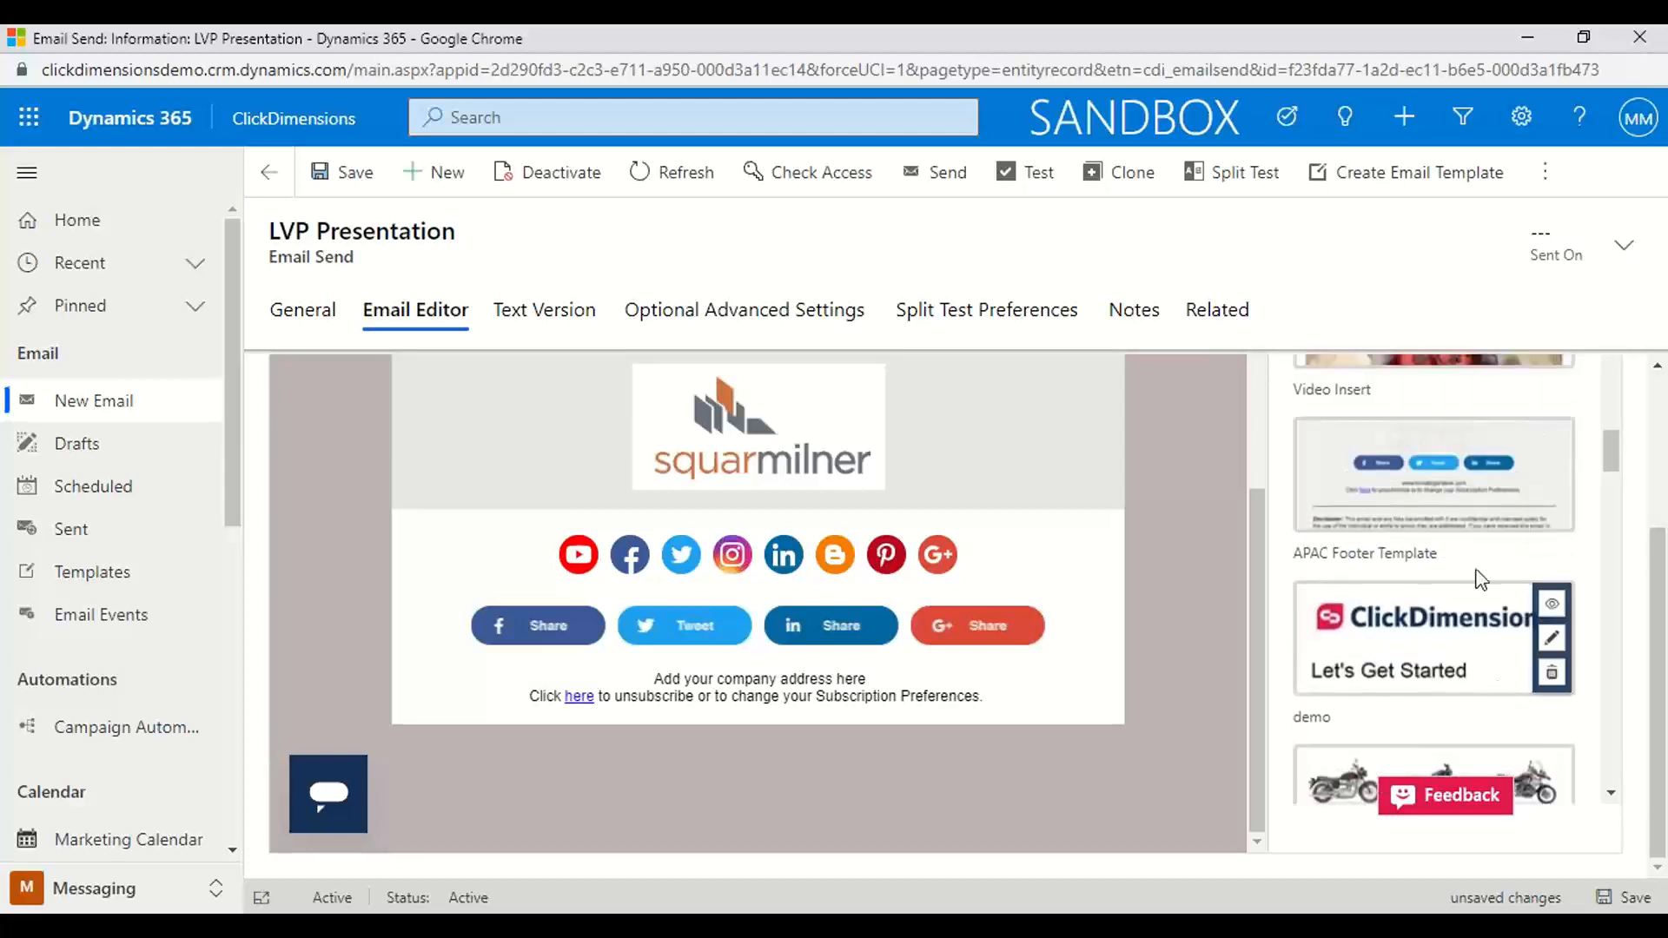
{"action": "left_click_drag", "start_coordinate": [1498, 486], "coordinate": [858, 743]}
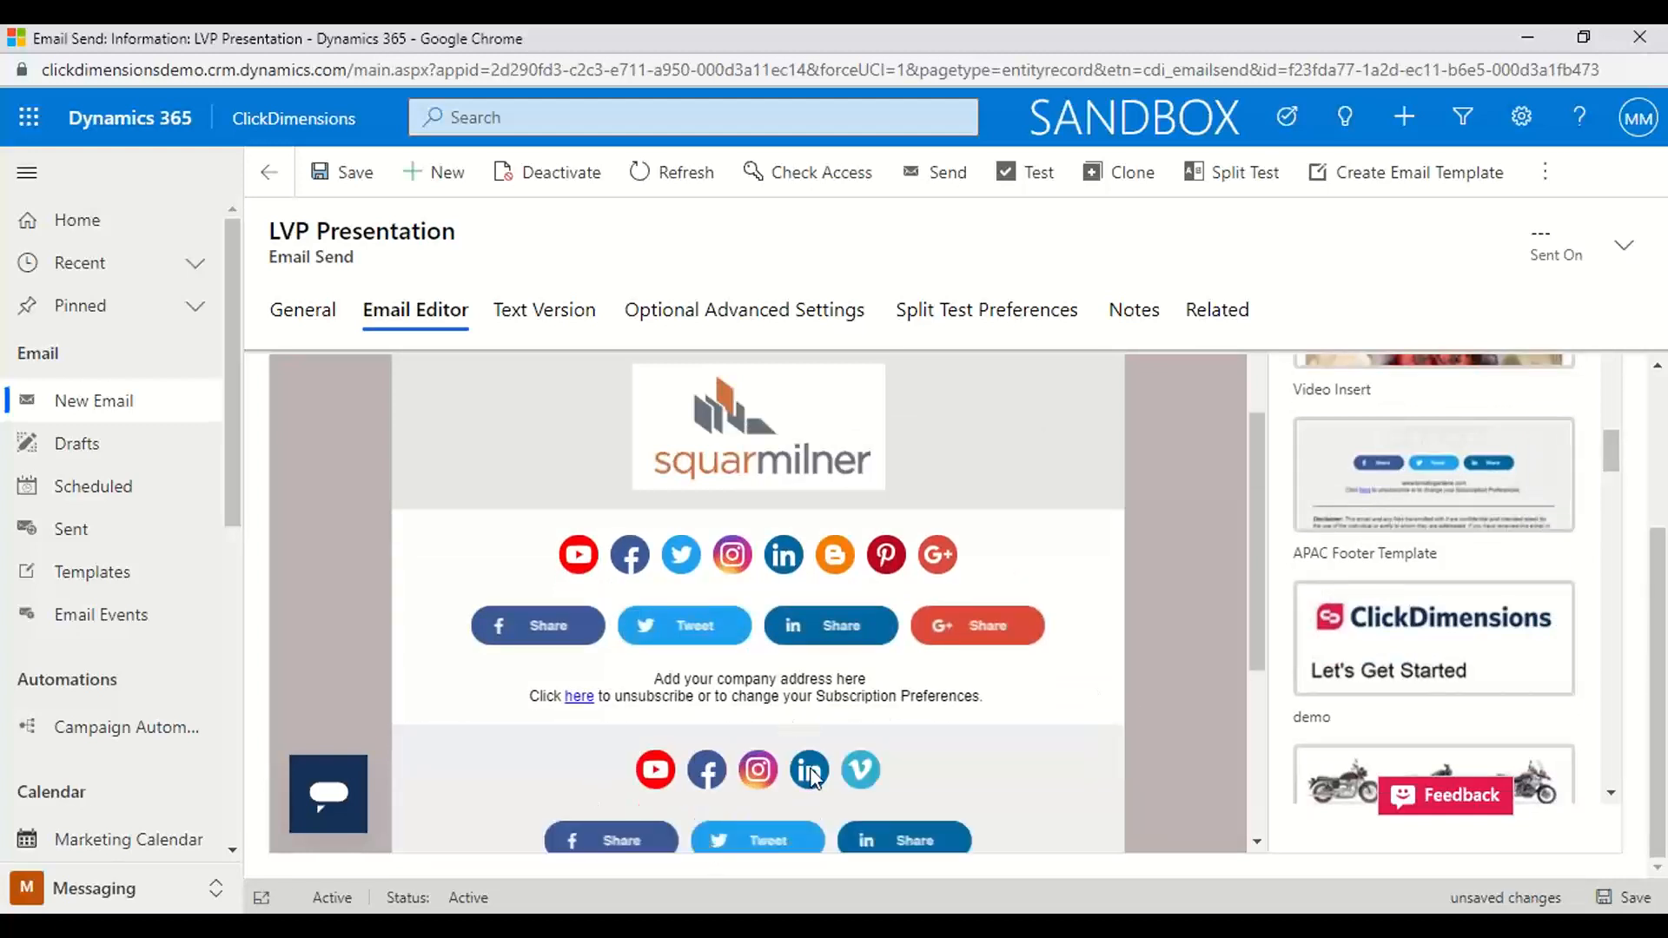
{"action": "scroll", "coordinate": [803, 747], "scroll_direction": "down", "scroll_amount": 2}
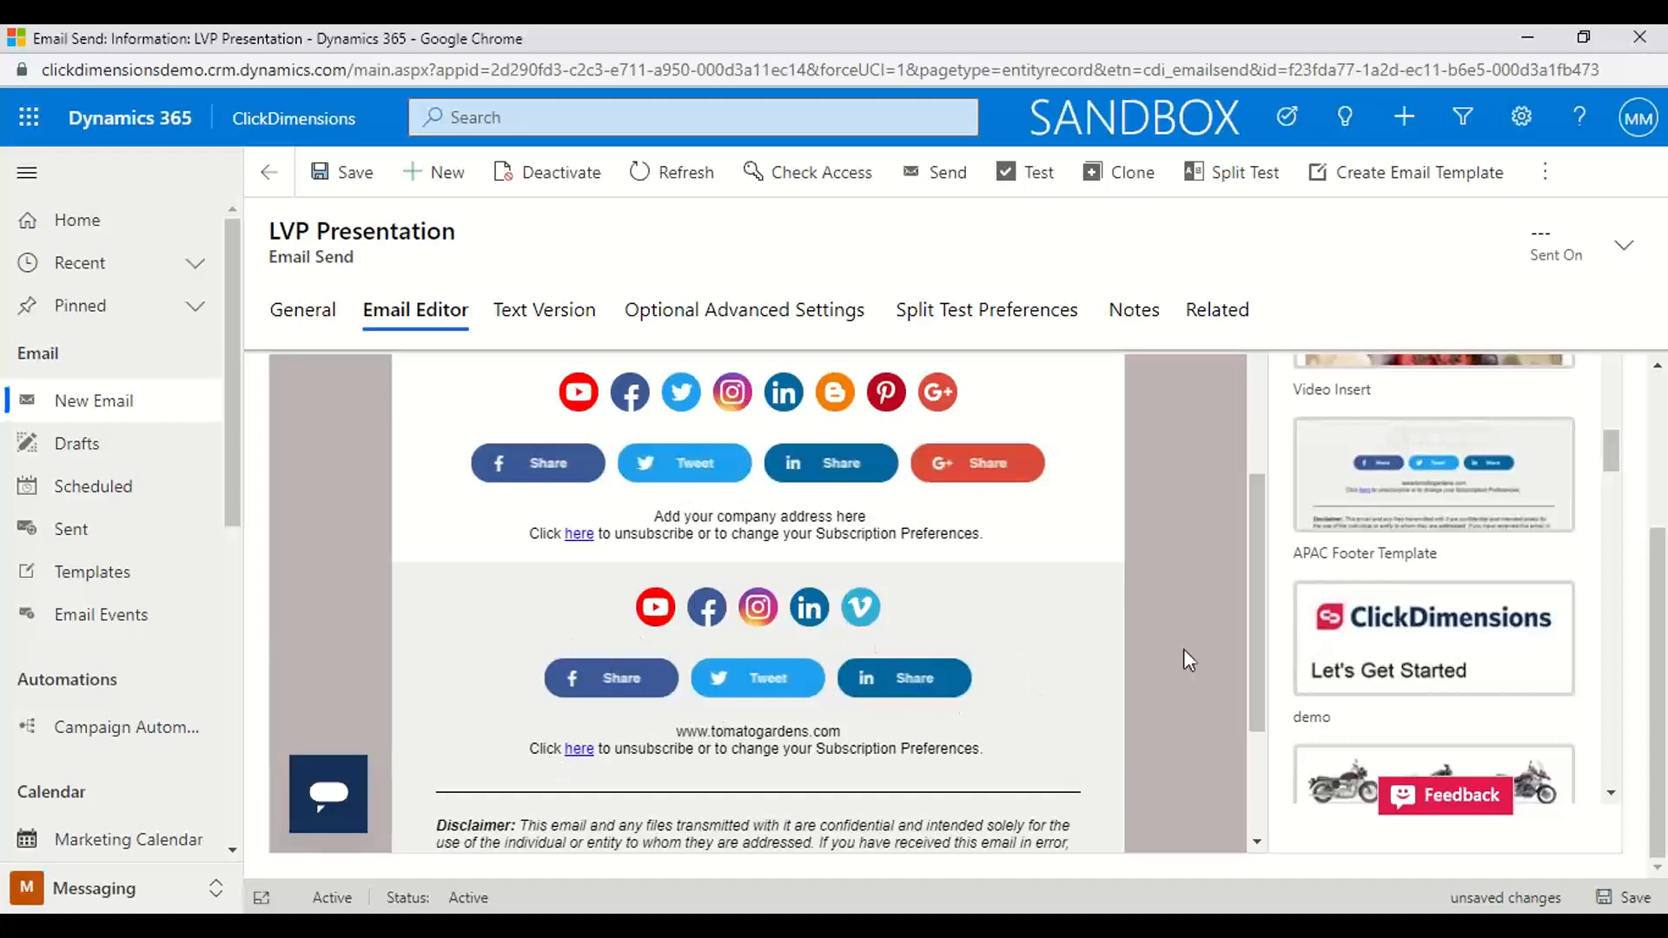
Insert a Contact personalization with the Company Name field at the start of the "We have real-world experience" paragraph
{"action": "left_click_drag", "start_coordinate": [1253, 637], "coordinate": [1230, 272]}
{"action": "scroll", "coordinate": [1191, 447], "scroll_direction": "up", "scroll_amount": 3}
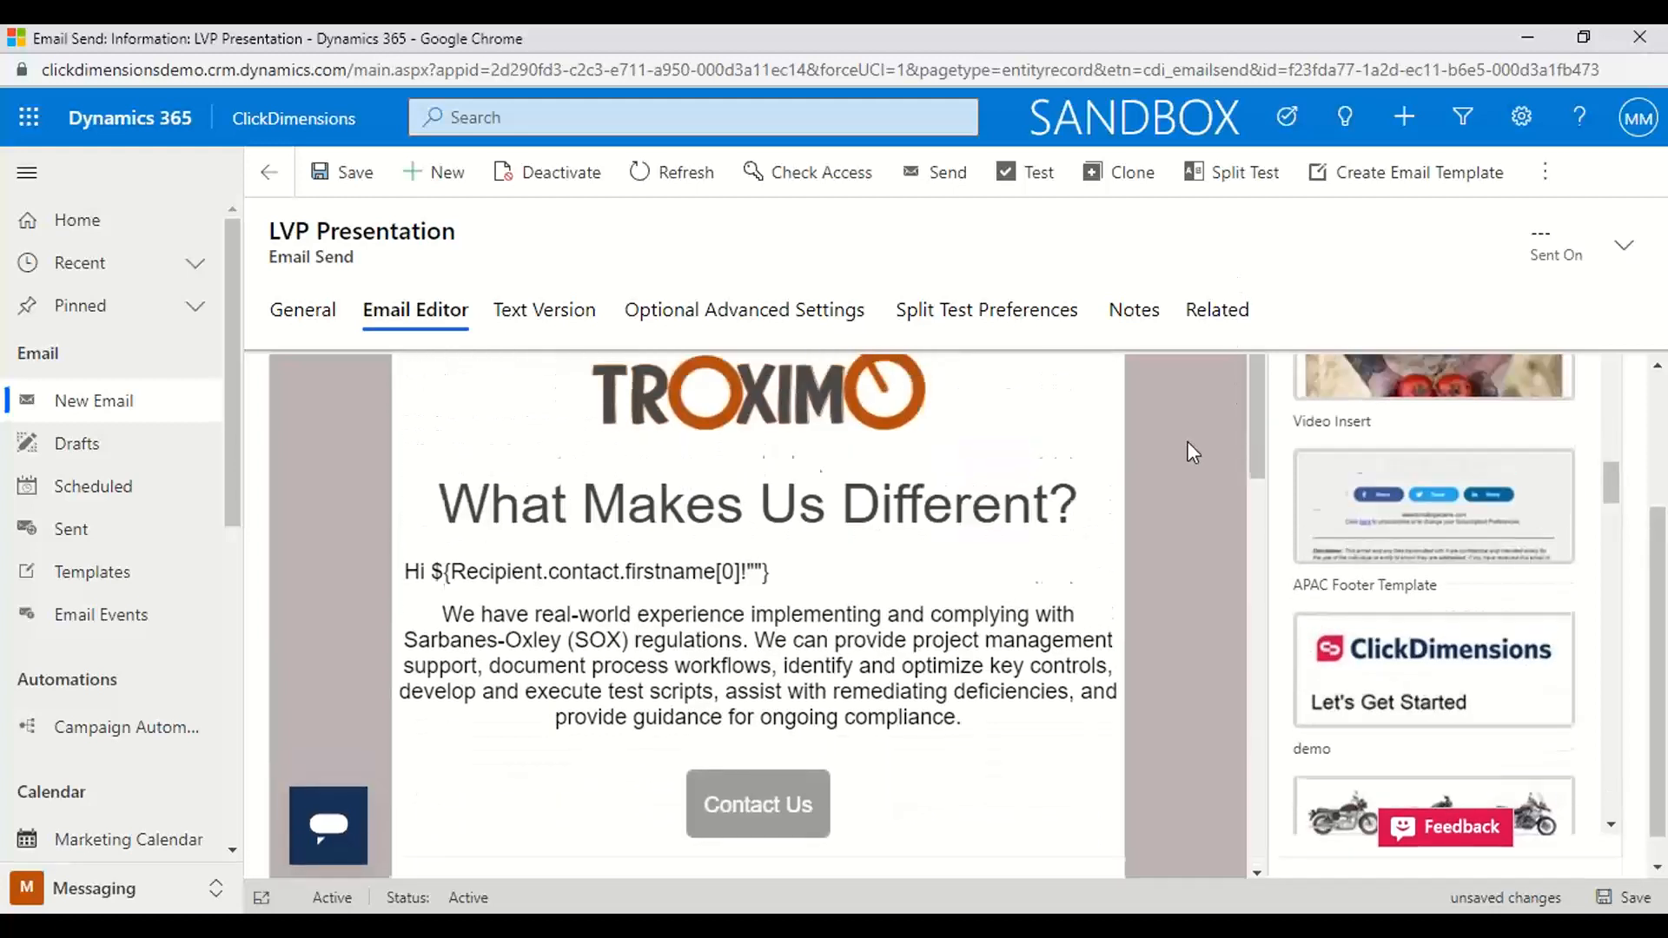
{"action": "scroll", "coordinate": [1187, 441], "scroll_direction": "down", "scroll_amount": 1}
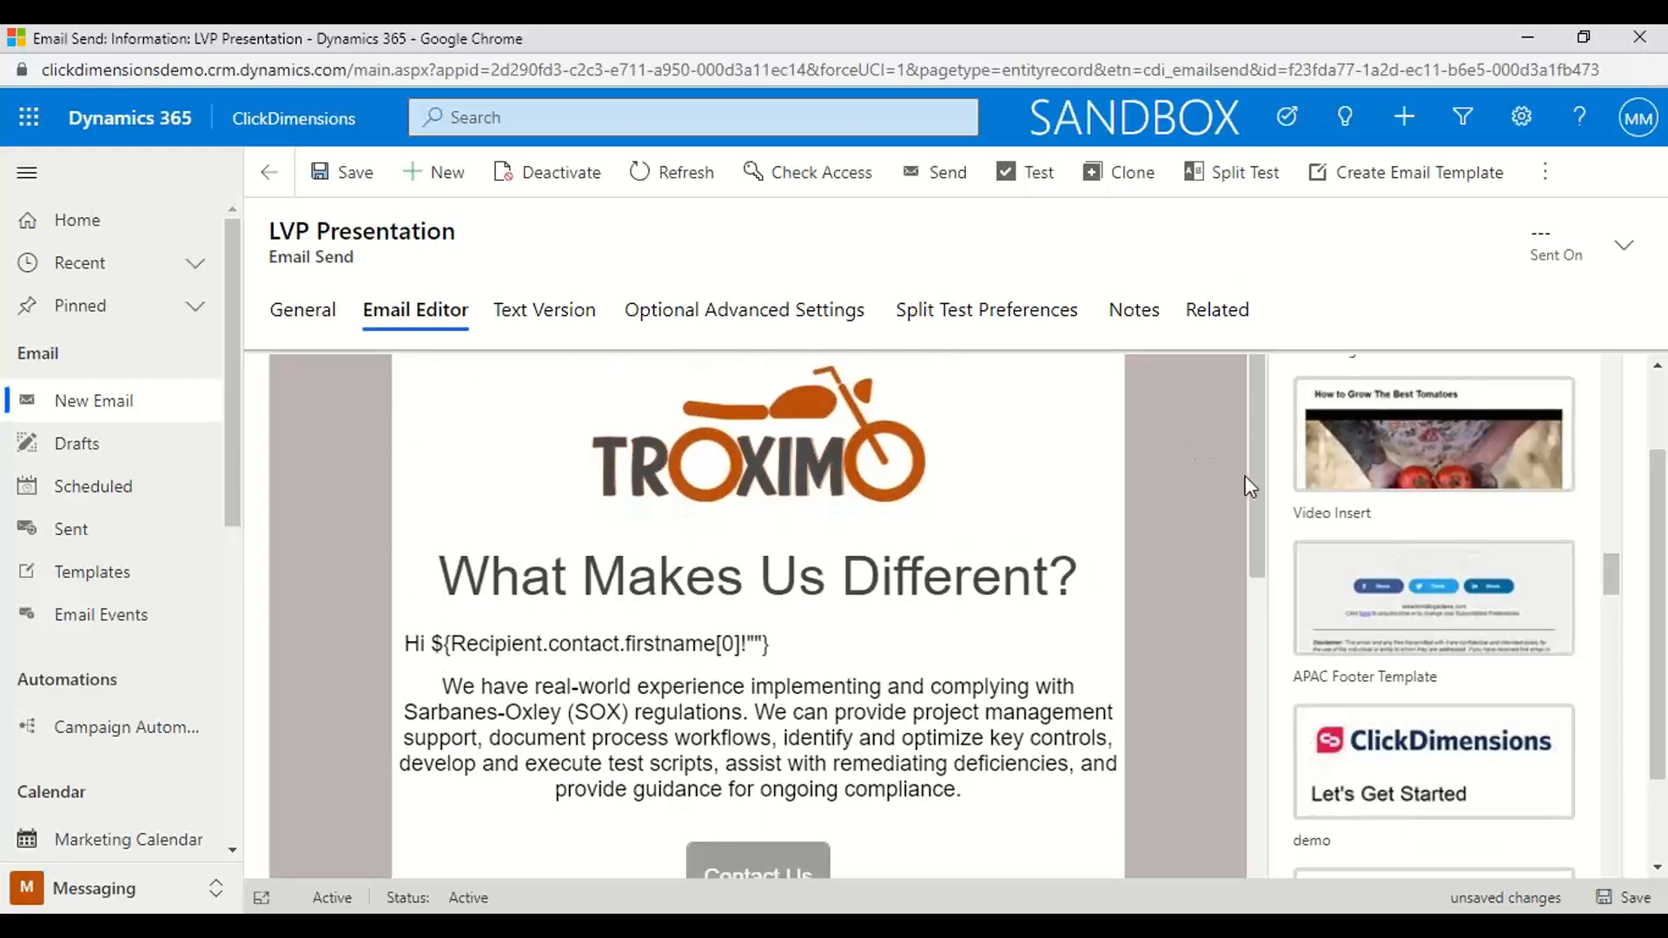
{"action": "mouse_move", "coordinate": [1578, 601]}
{"action": "left_click_drag", "start_coordinate": [1608, 571], "coordinate": [1594, 354]}
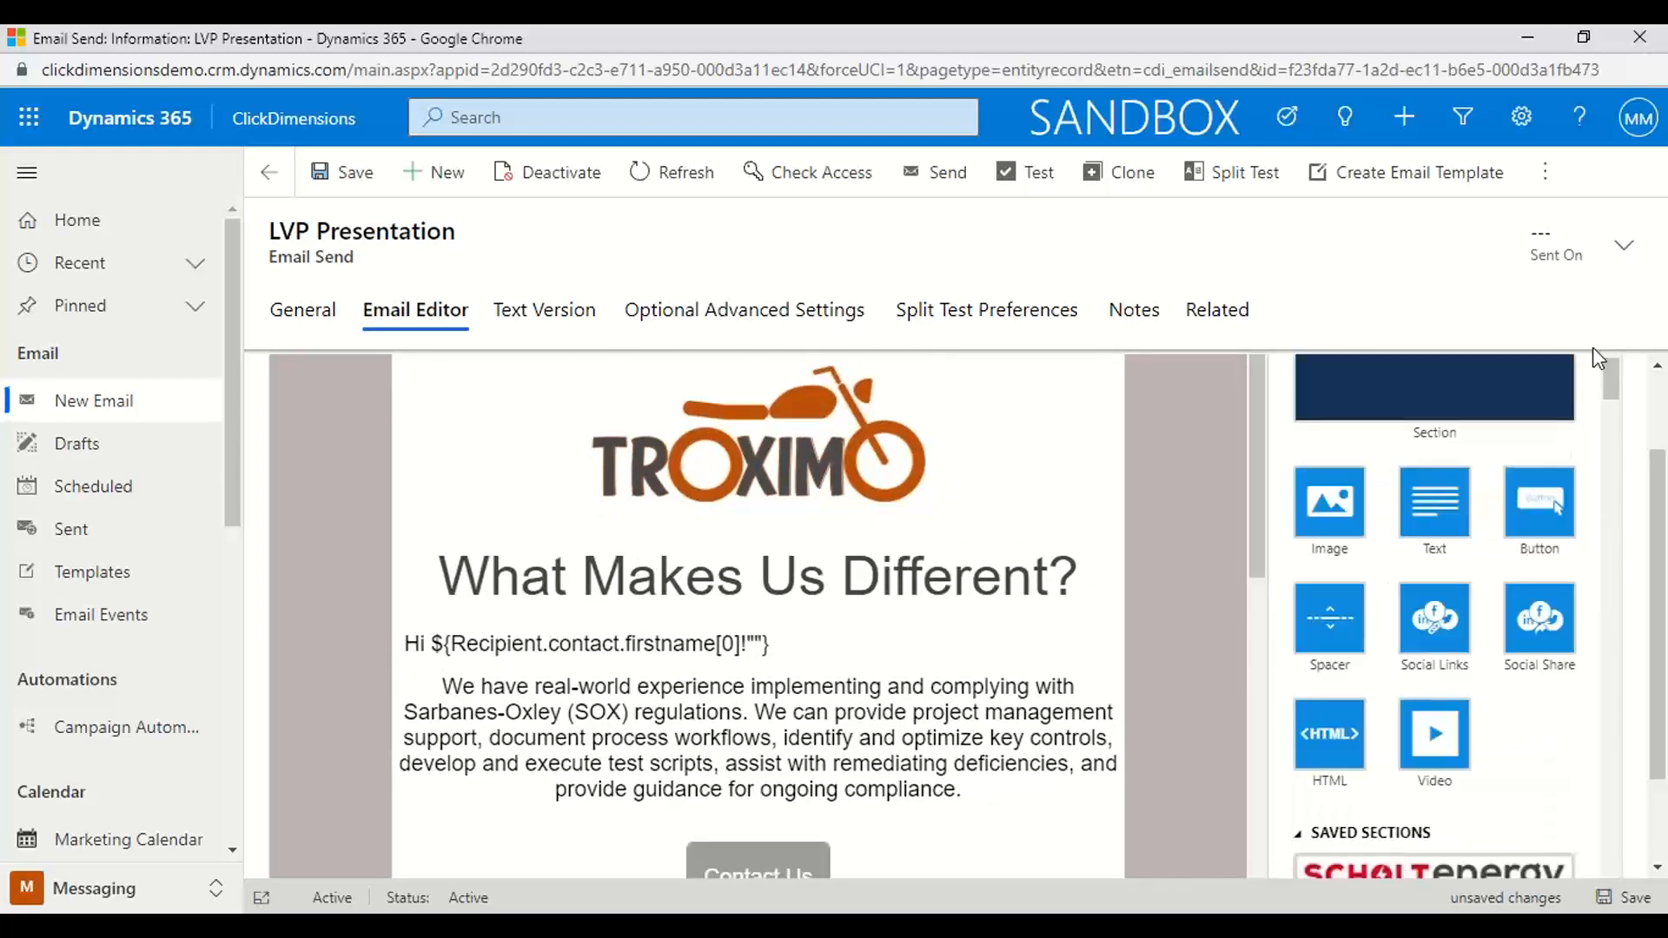
{"action": "left_click", "coordinate": [654, 643]}
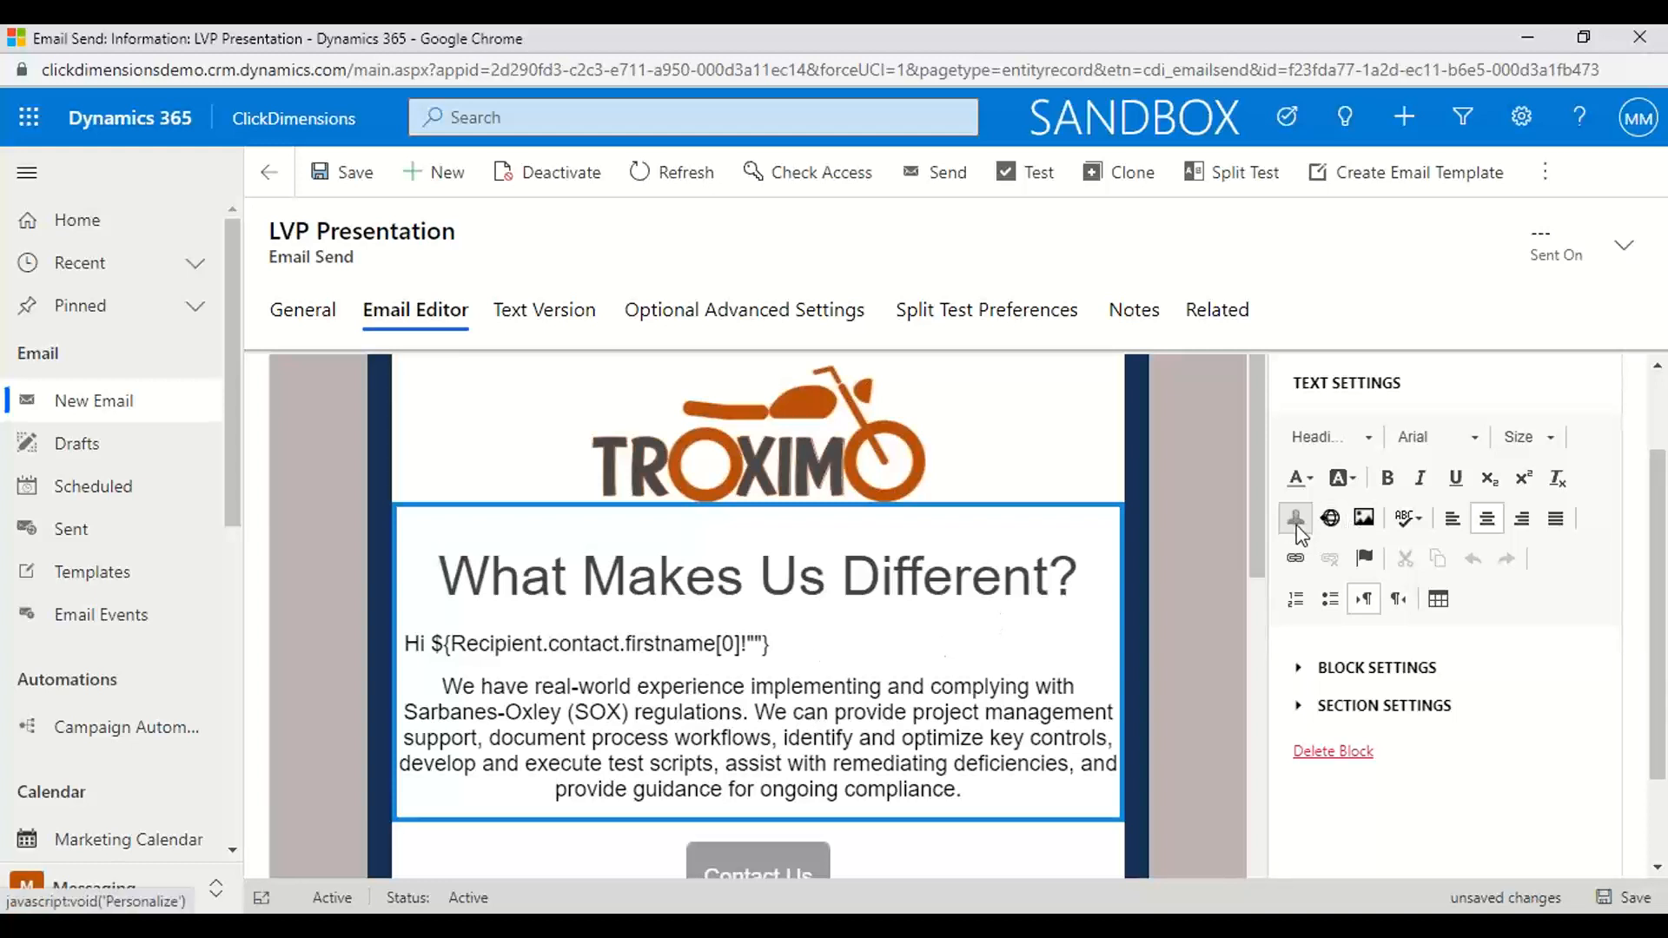
{"action": "left_click", "coordinate": [443, 687]}
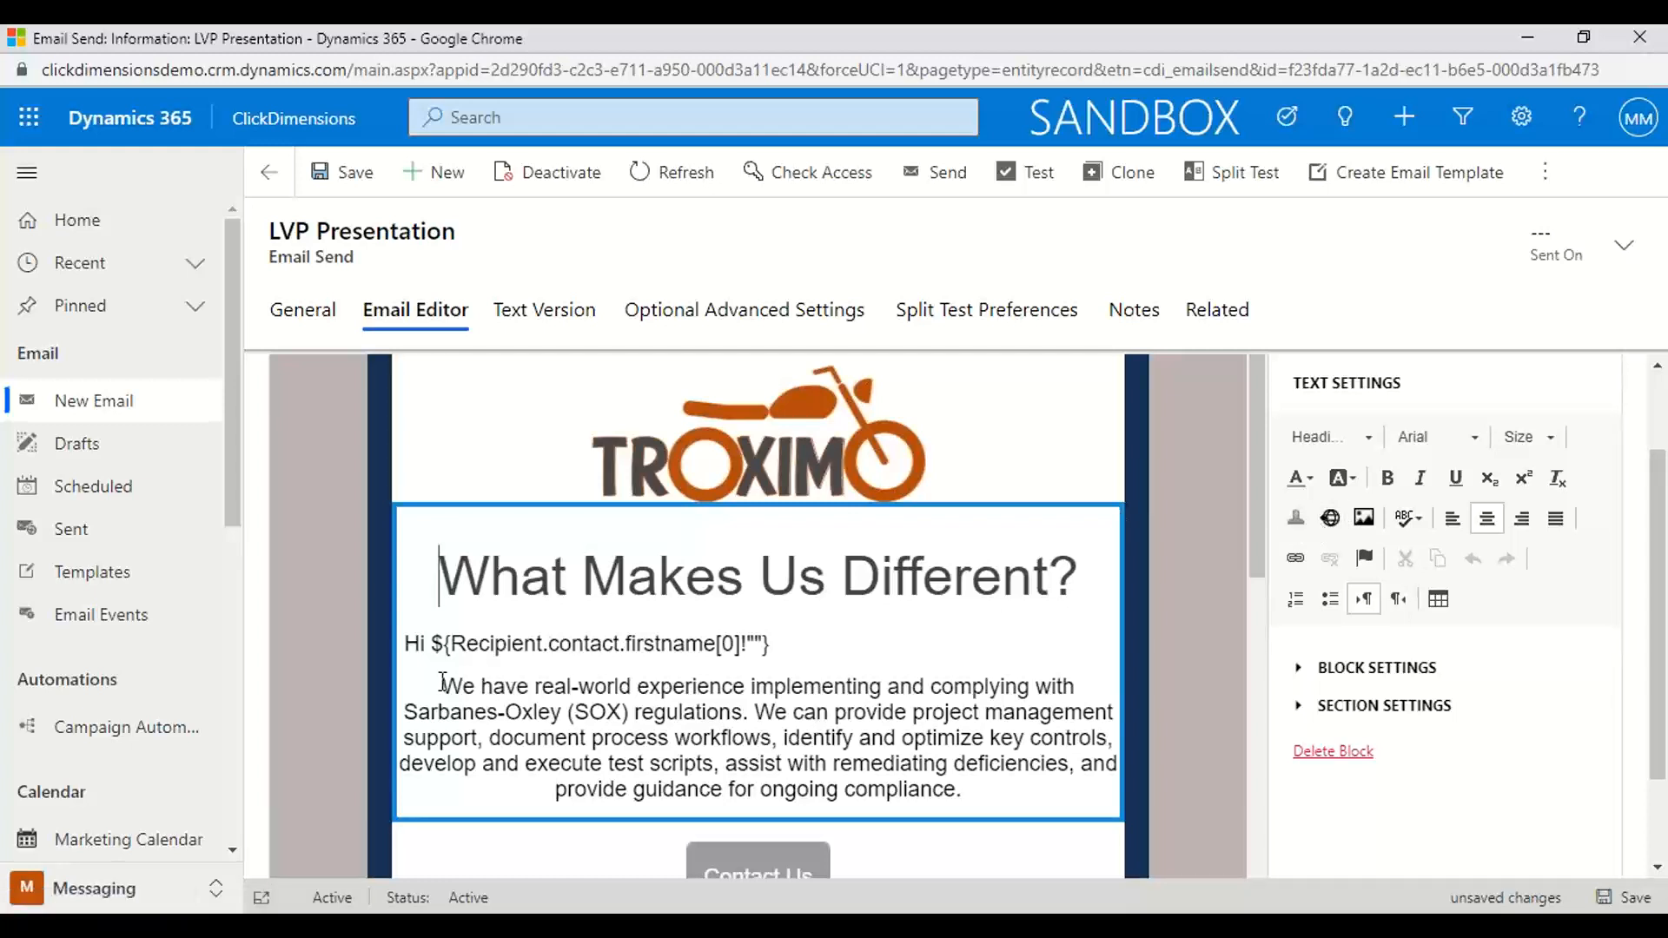
{"action": "left_click", "coordinate": [1303, 516]}
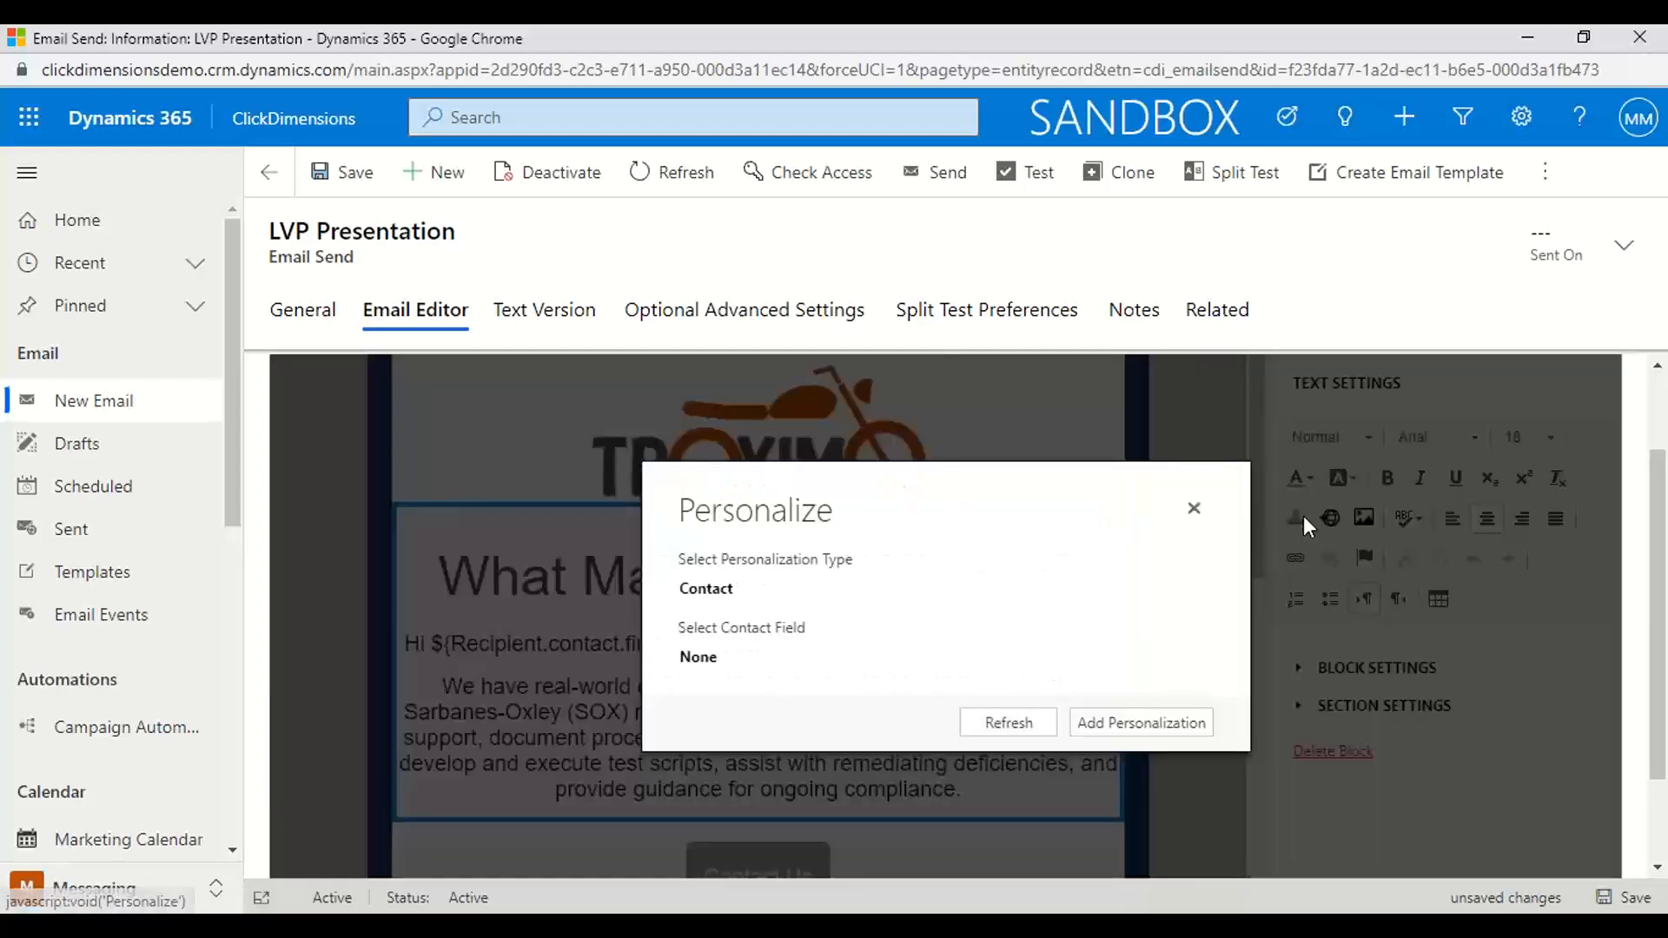
{"action": "left_click", "coordinate": [773, 595]}
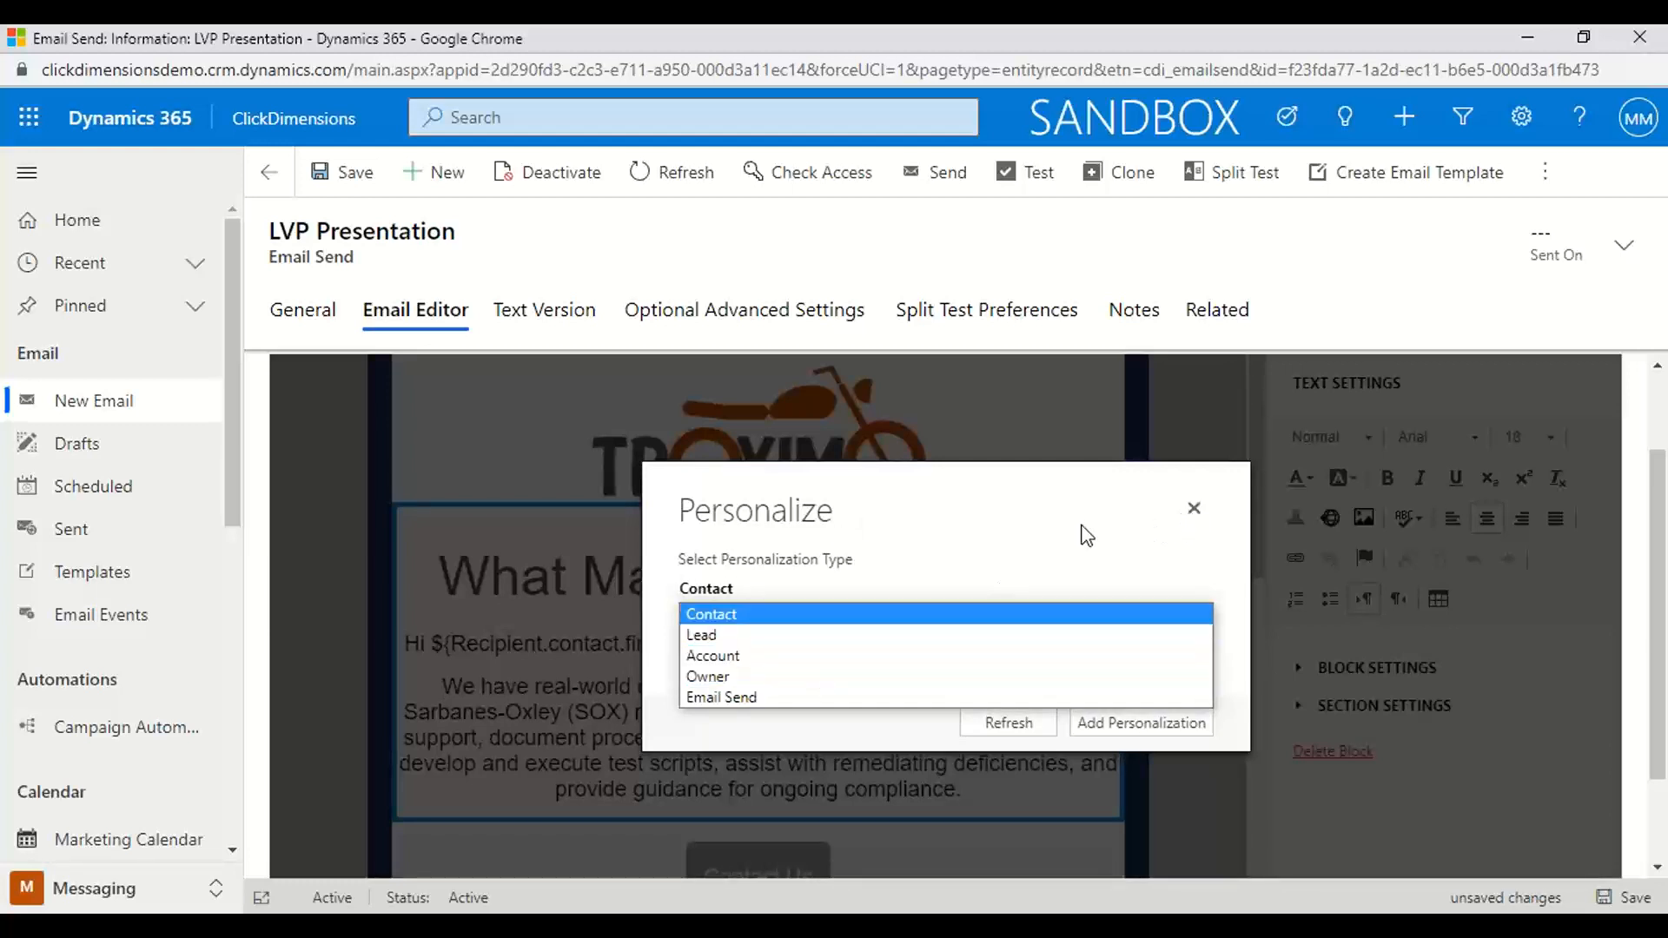
{"action": "left_click", "coordinate": [748, 615]}
{"action": "left_click", "coordinate": [726, 658]}
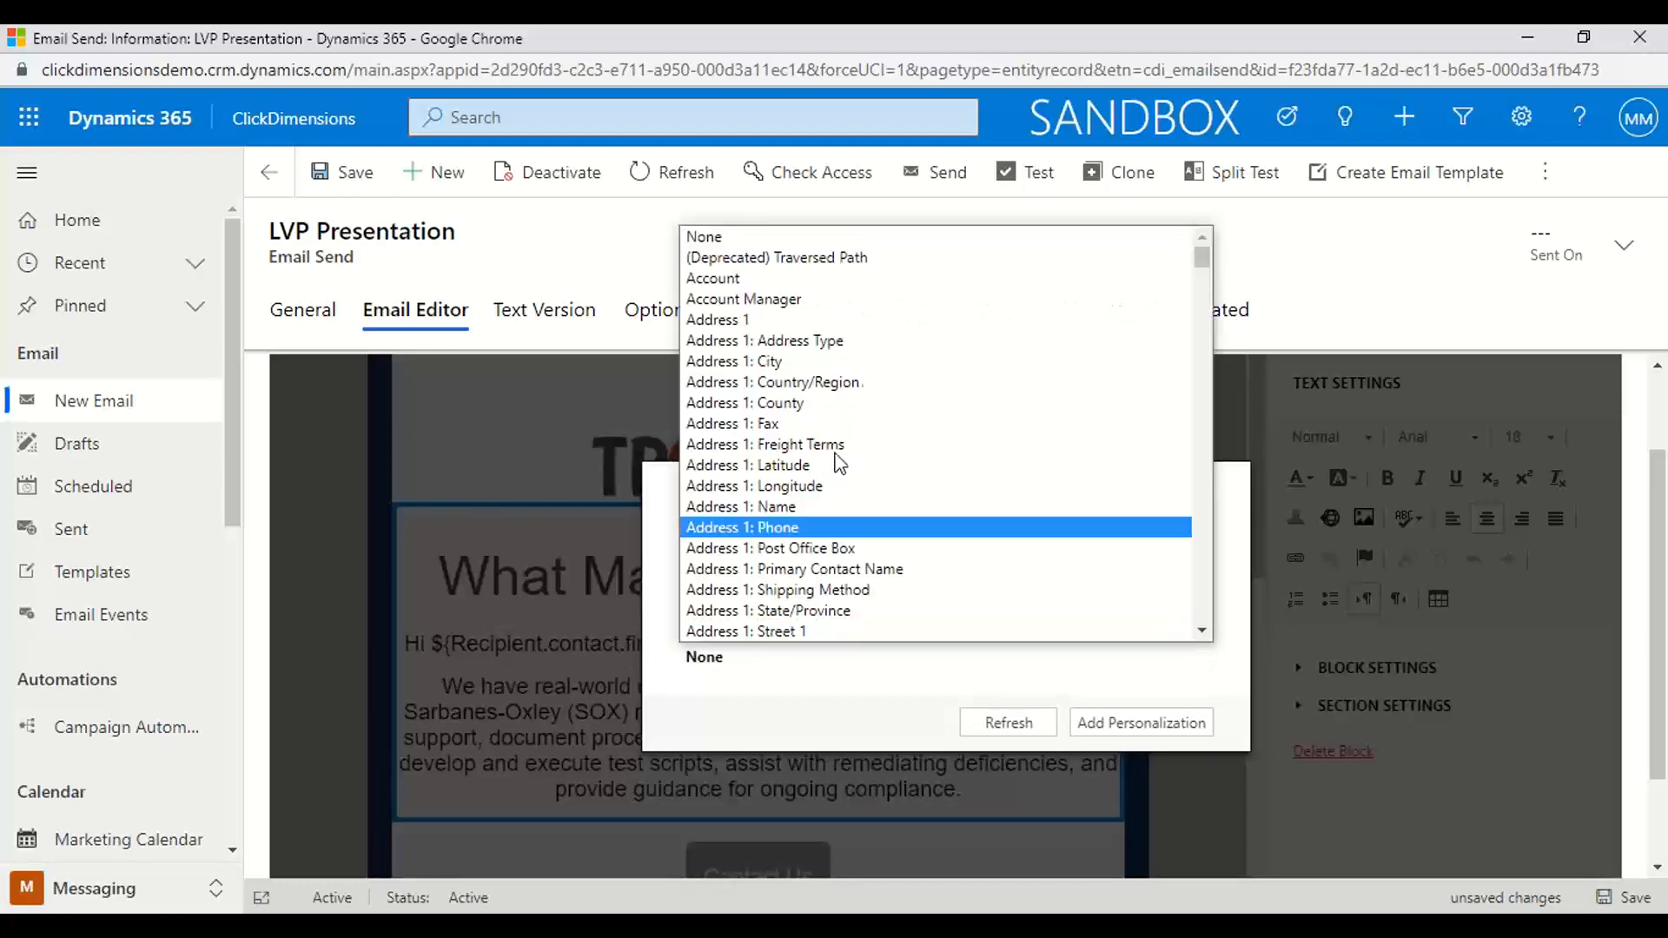
{"action": "type", "text": "co"}
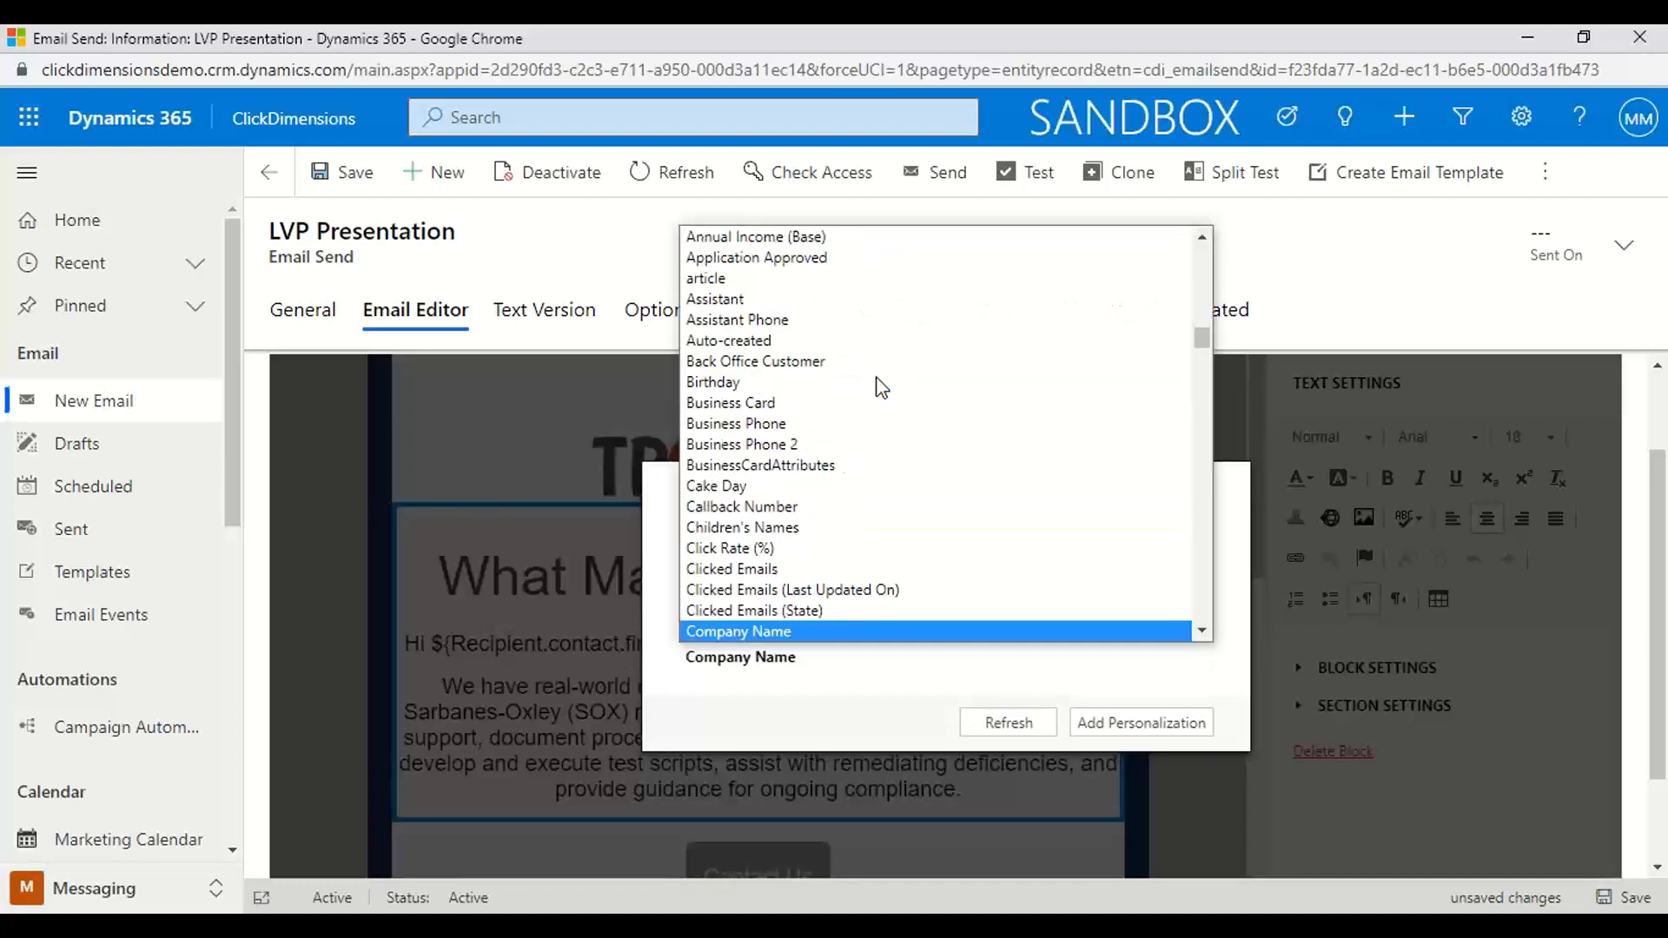
{"action": "left_click", "coordinate": [795, 634]}
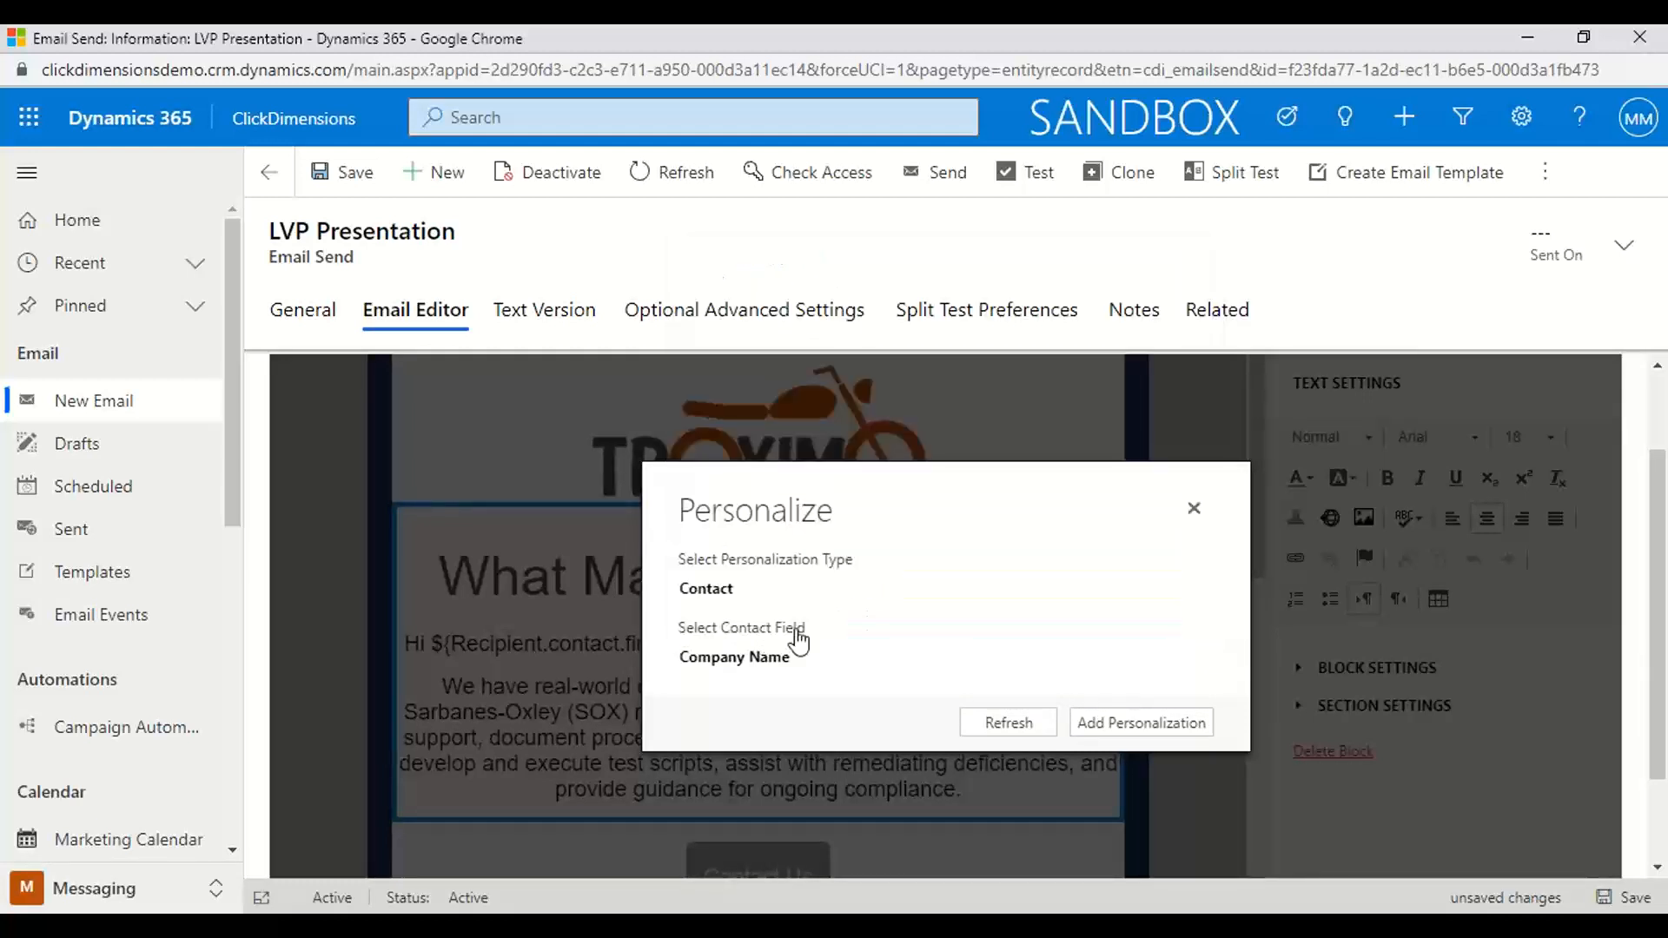
{"action": "left_click", "coordinate": [1171, 724]}
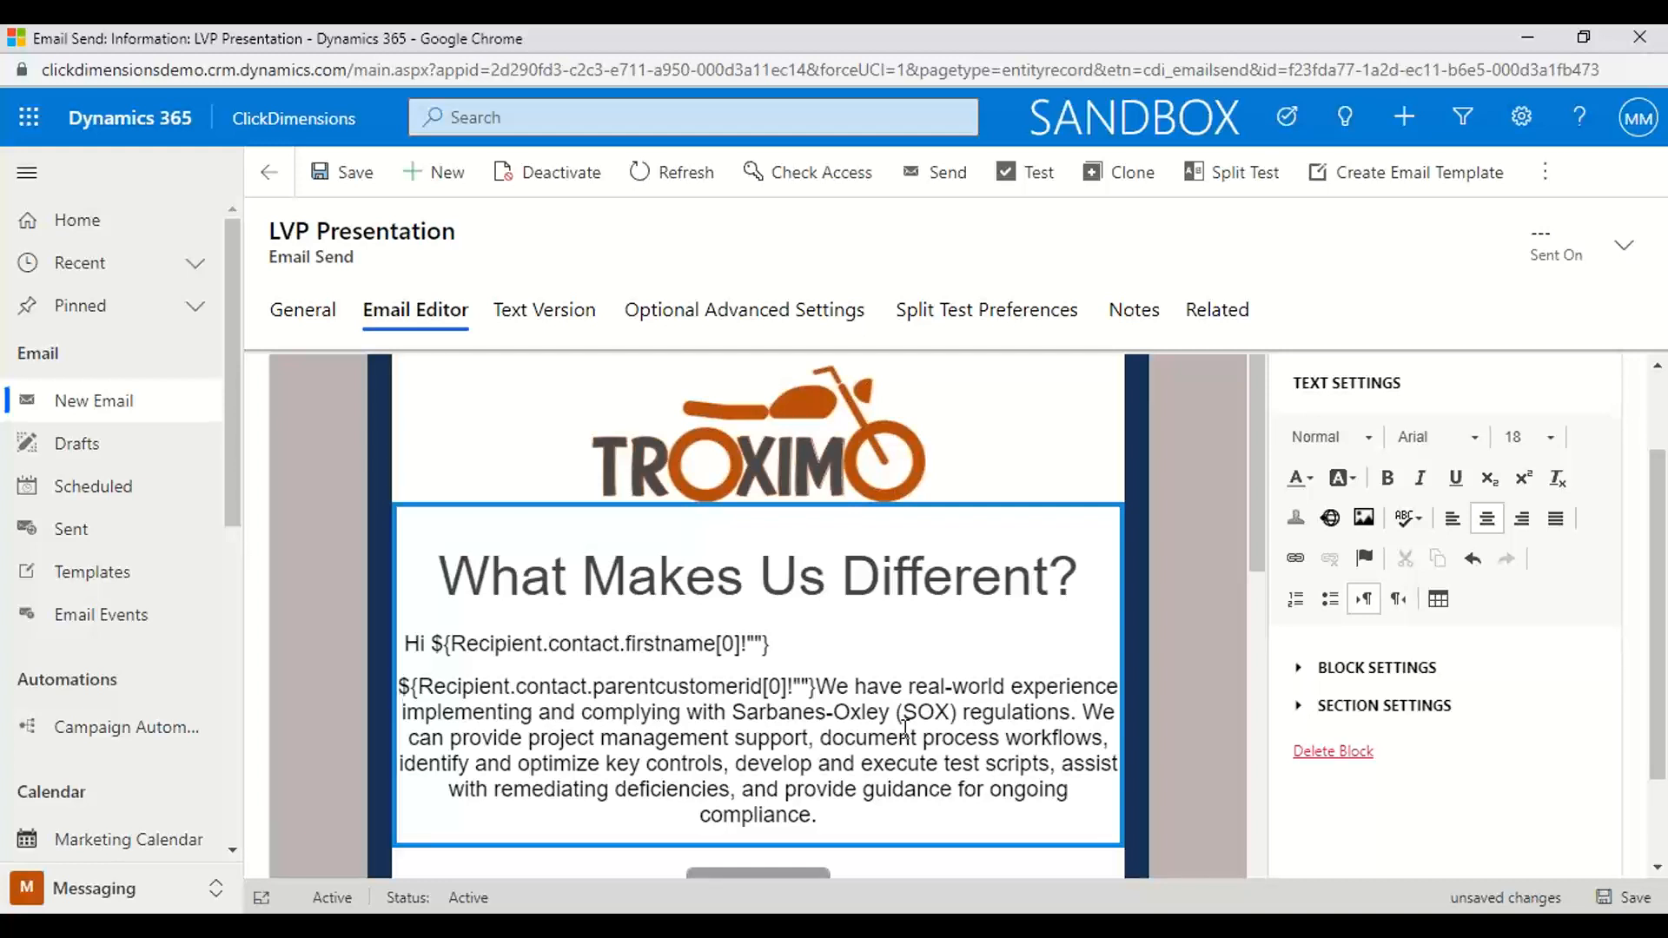
Add and save a display condition on the "What Makes Us Different?" section: Contact, Address 1: City, Equals, Atlanta
{"action": "left_click", "coordinate": [1389, 704]}
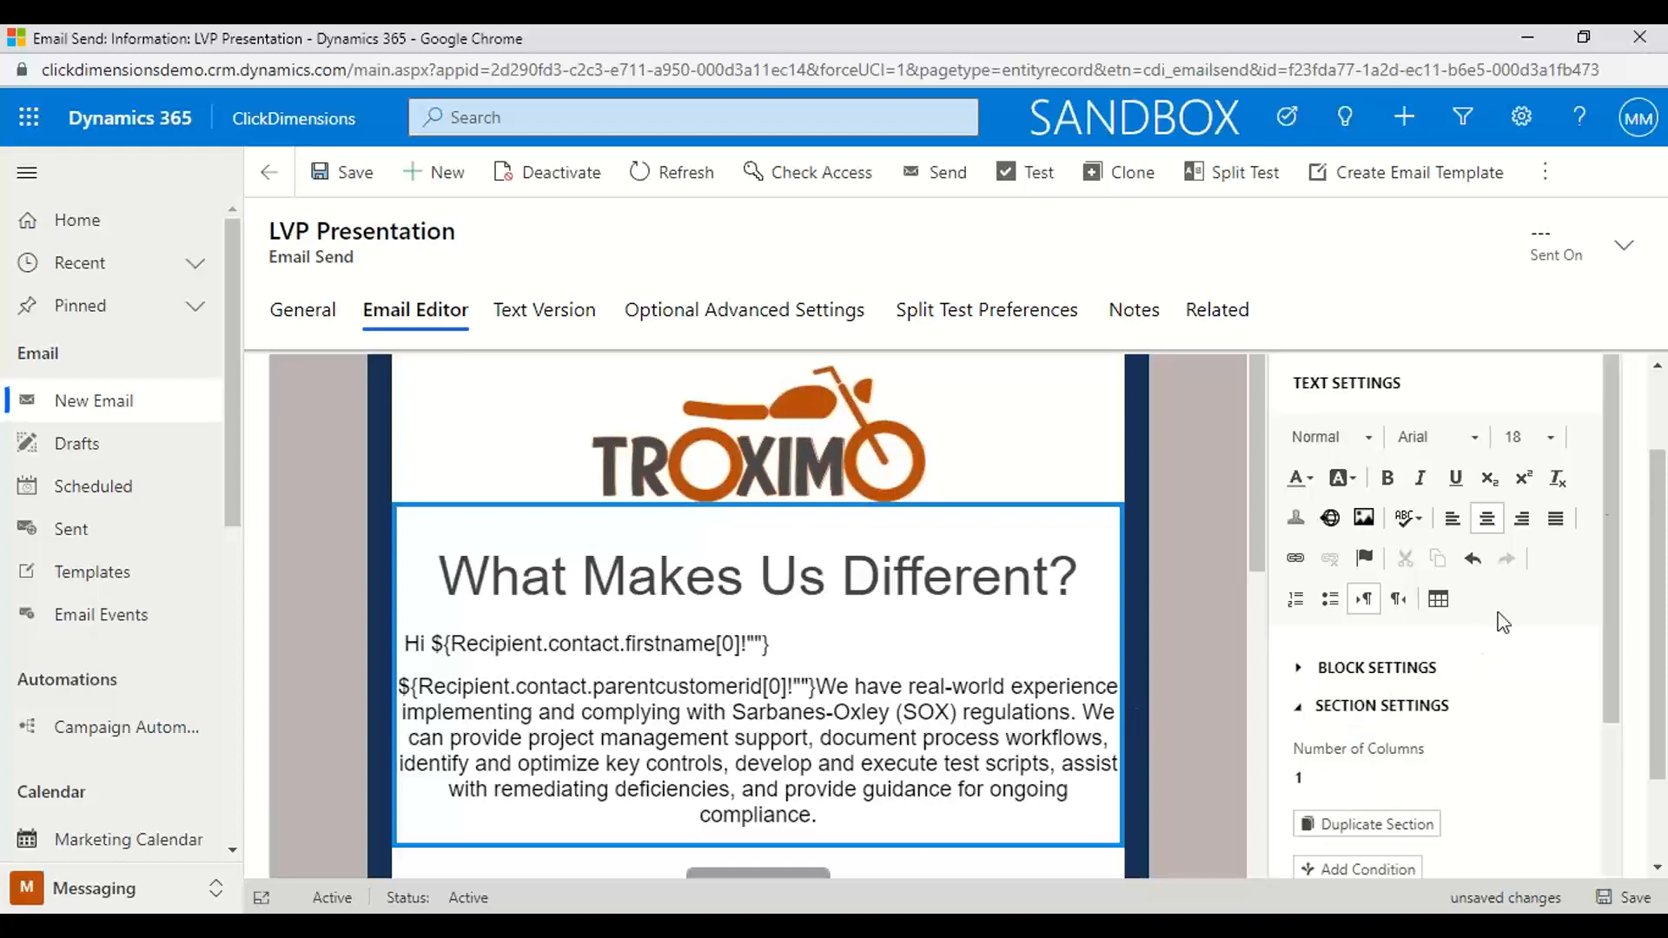
{"action": "left_click_drag", "start_coordinate": [1607, 485], "coordinate": [1607, 629]}
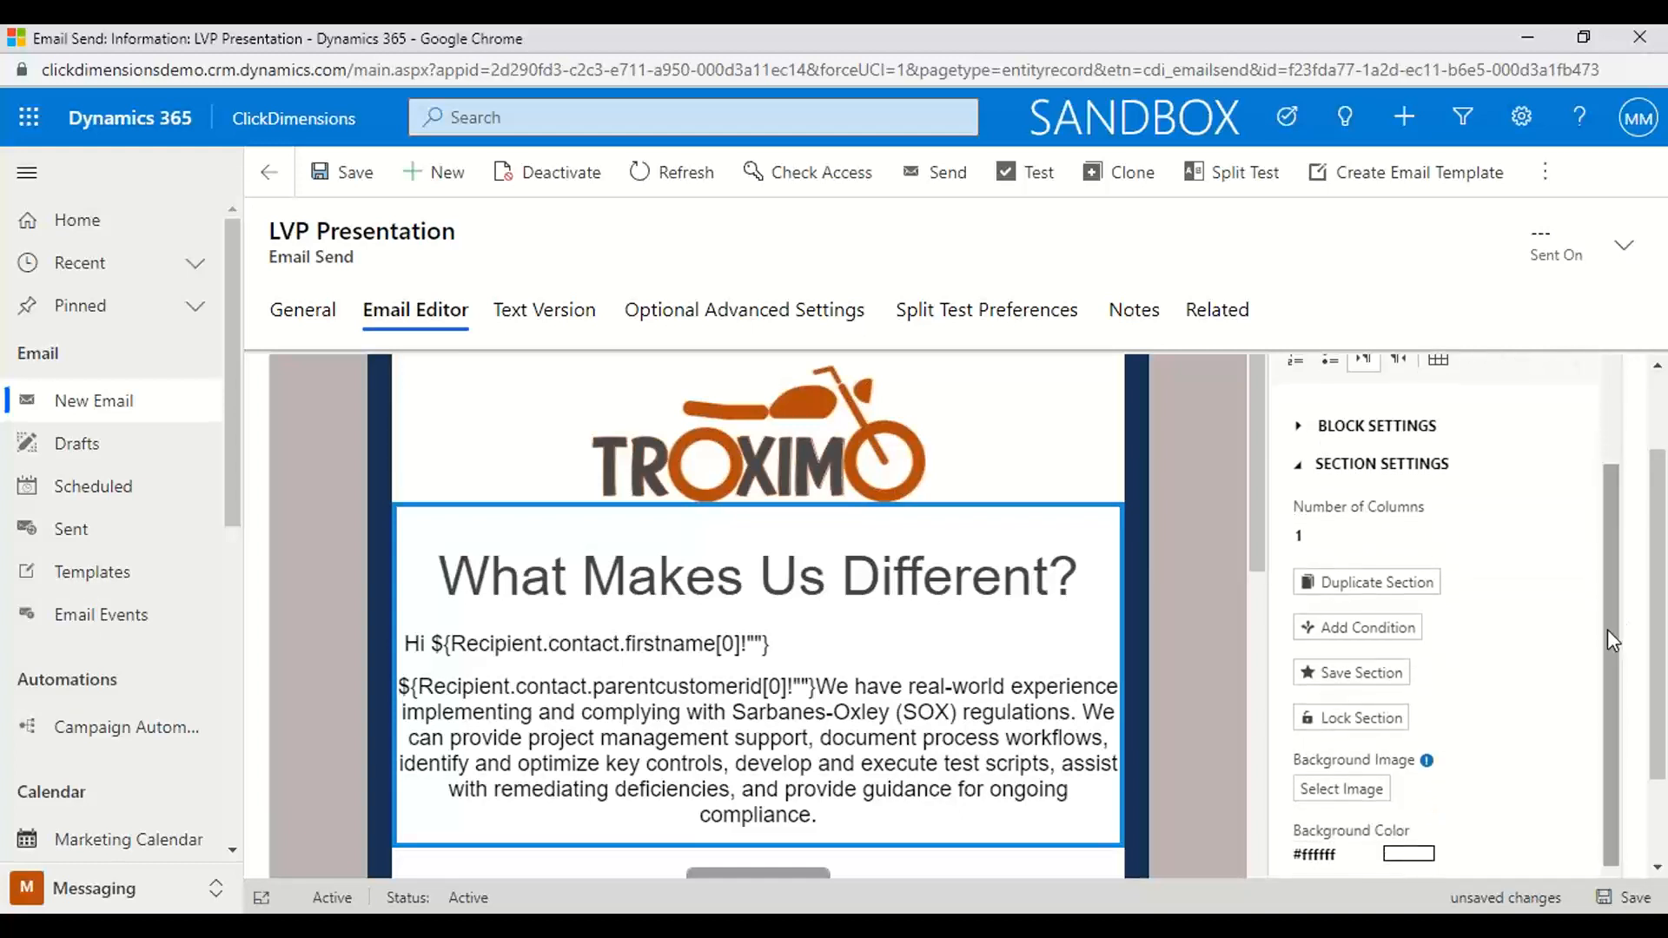
{"action": "left_click", "coordinate": [1342, 631]}
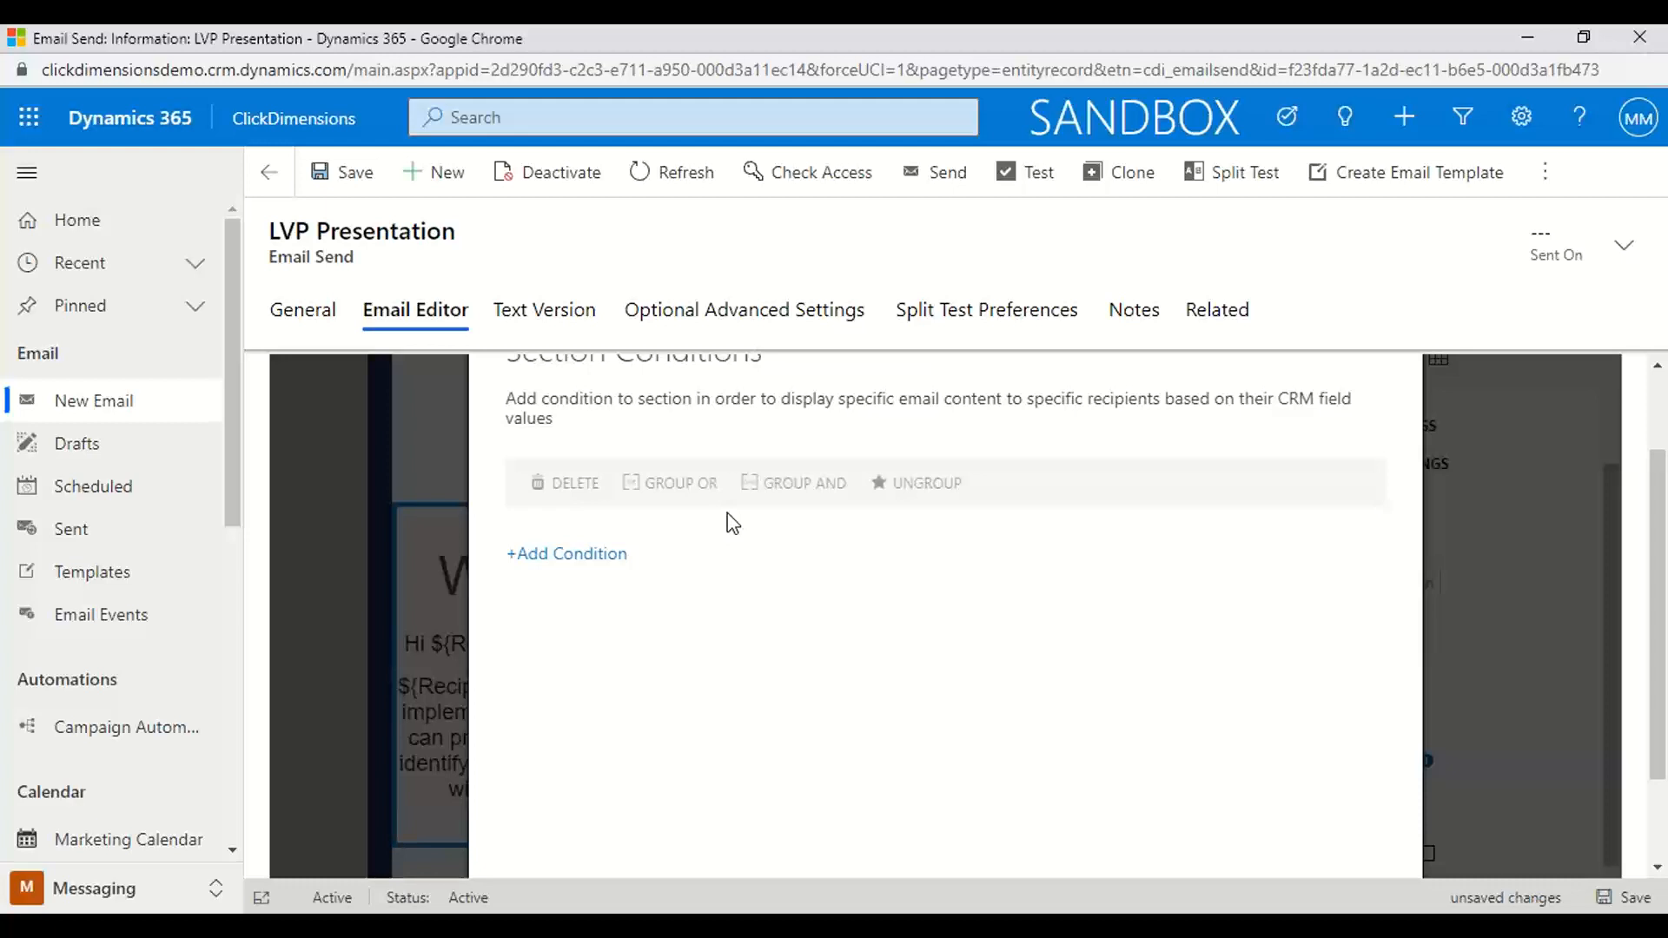
{"action": "left_click", "coordinate": [577, 560]}
{"action": "left_click", "coordinate": [587, 537]}
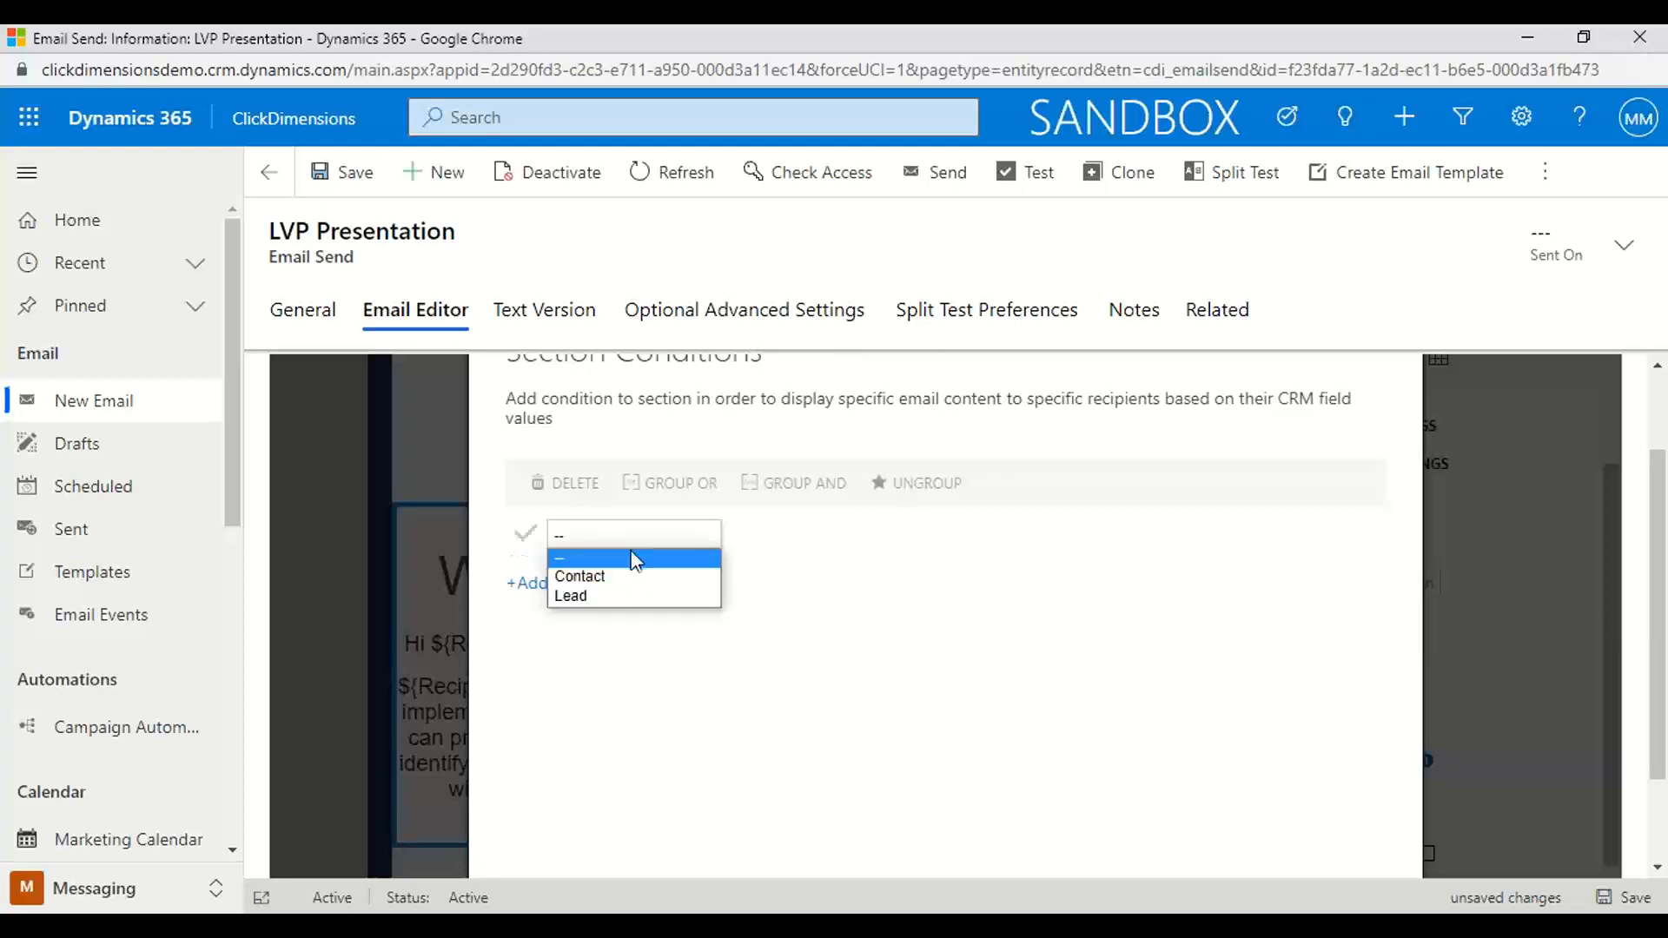
{"action": "left_click", "coordinate": [591, 577]}
{"action": "left_click", "coordinate": [826, 535]}
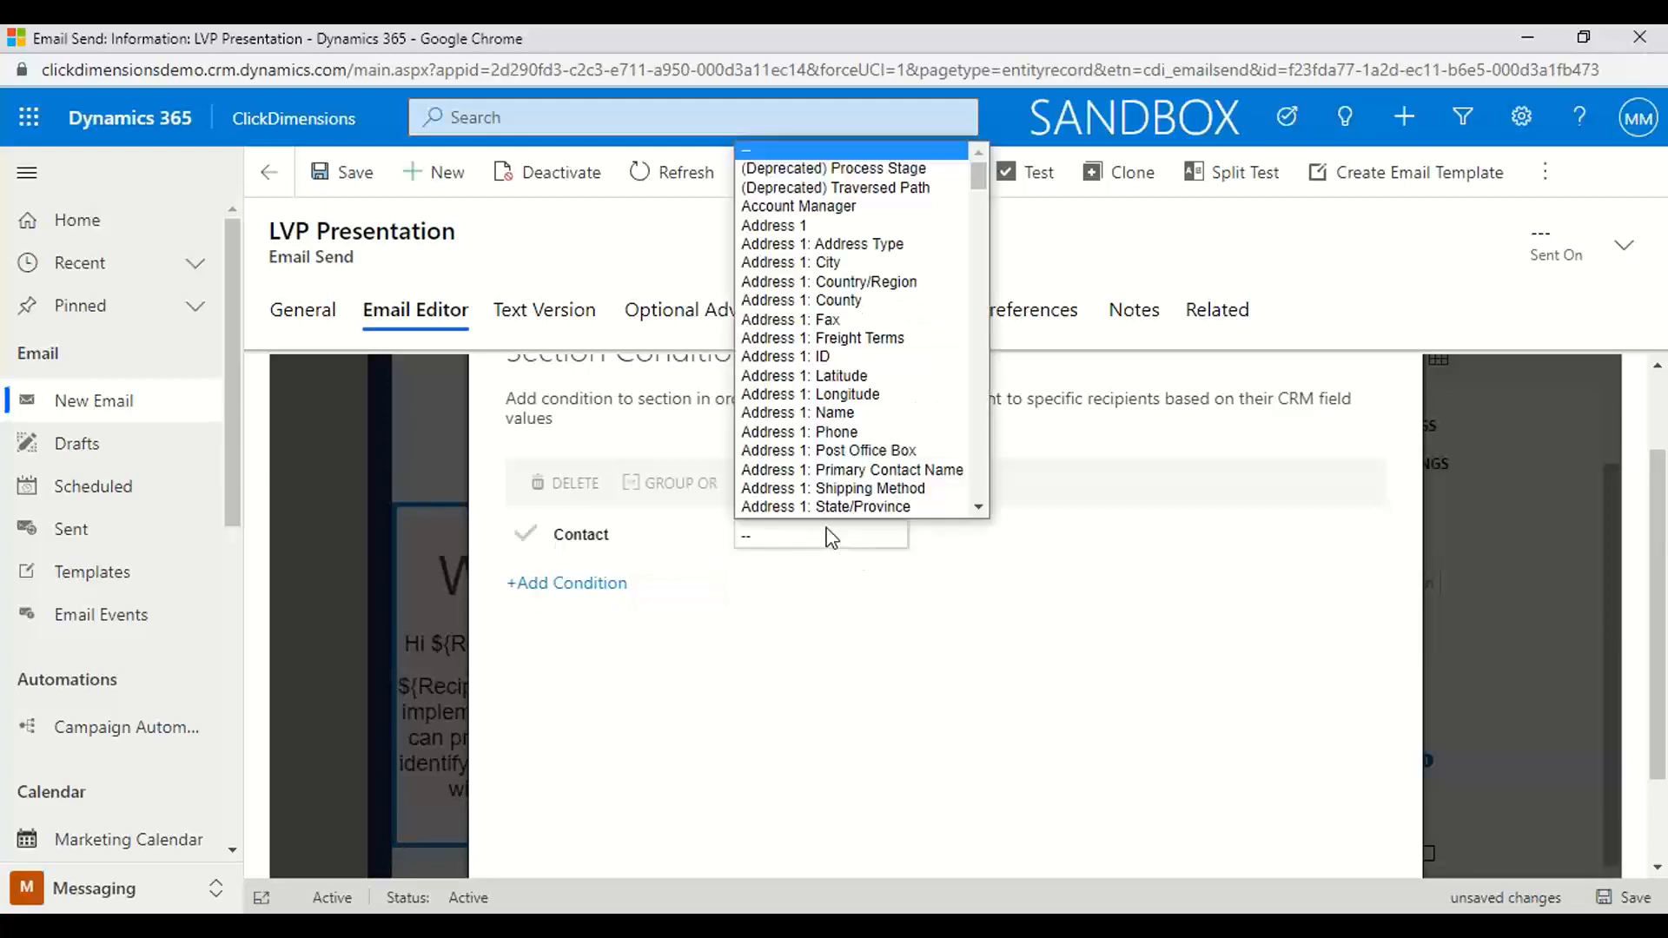
{"action": "left_click", "coordinate": [825, 262]}
{"action": "left_click", "coordinate": [957, 547]}
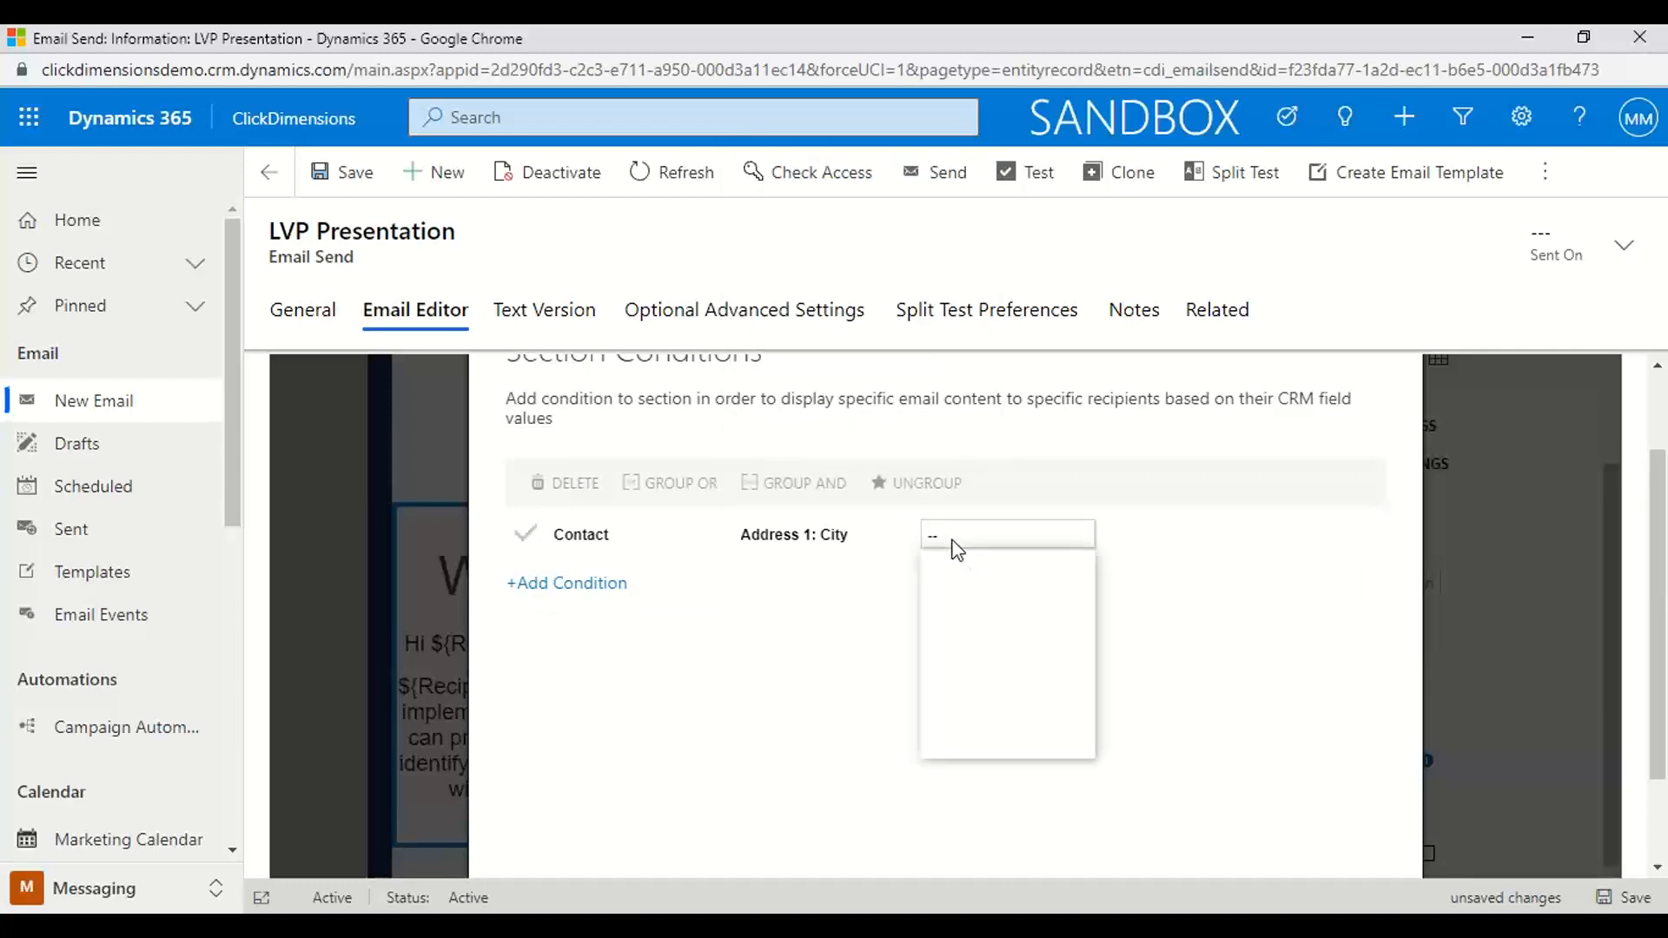
{"action": "left_click", "coordinate": [947, 570]}
{"action": "type", "text": "Atlanta"}
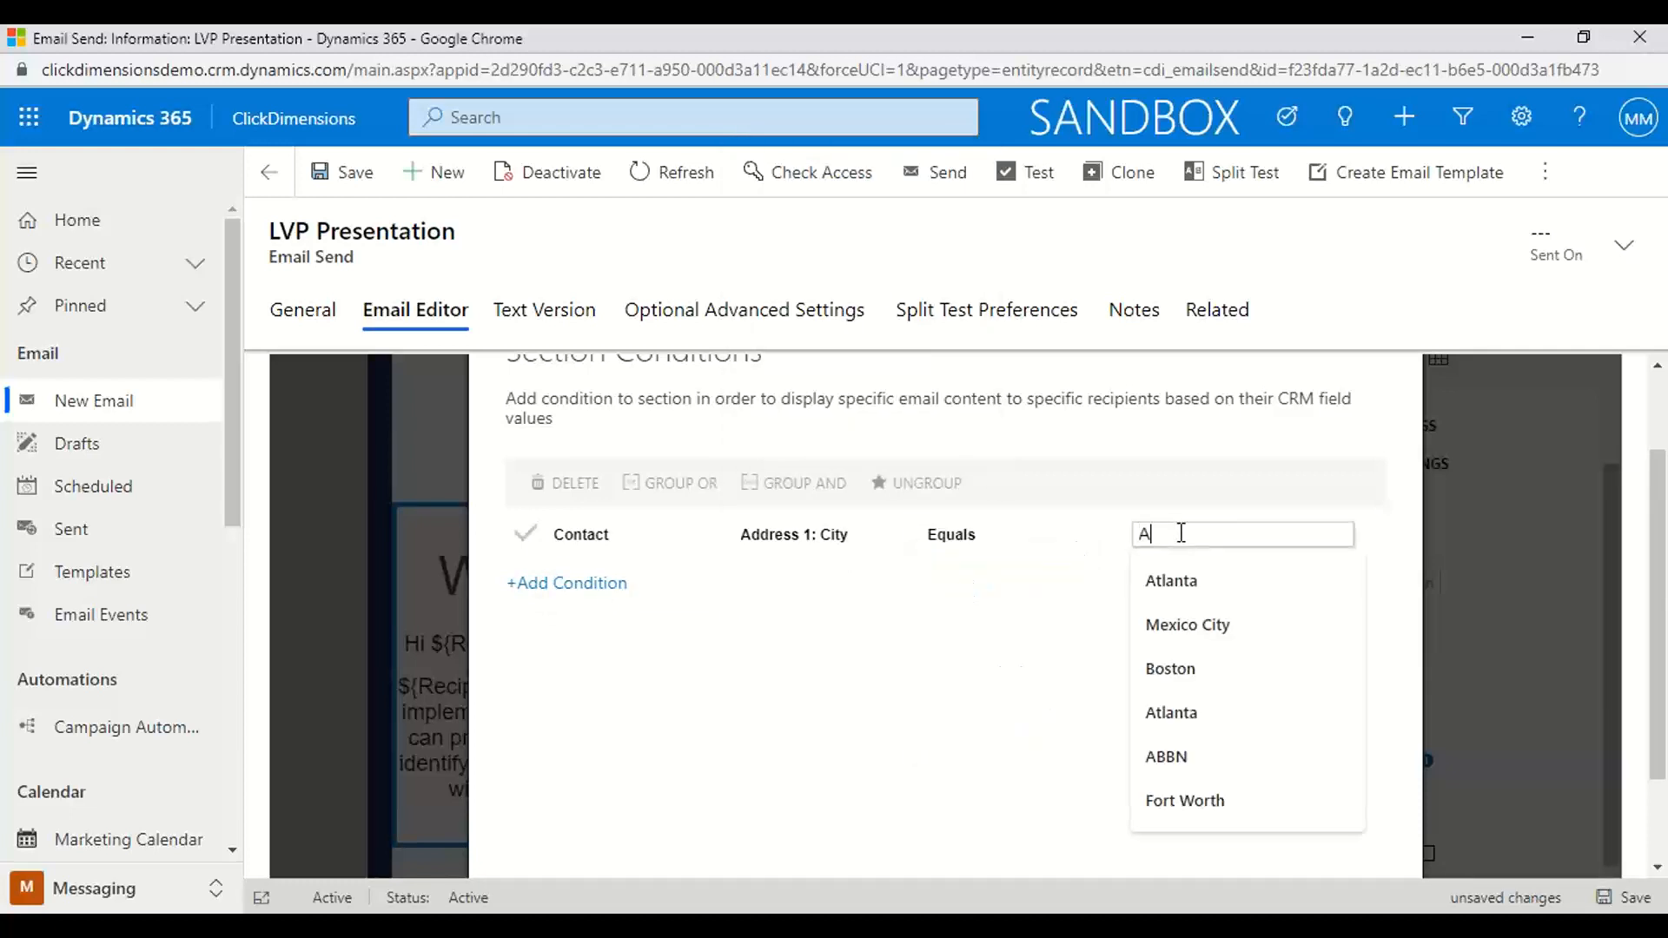
{"action": "left_click", "coordinate": [1182, 582]}
{"action": "scroll", "coordinate": [1008, 647], "scroll_direction": "down", "scroll_amount": 2}
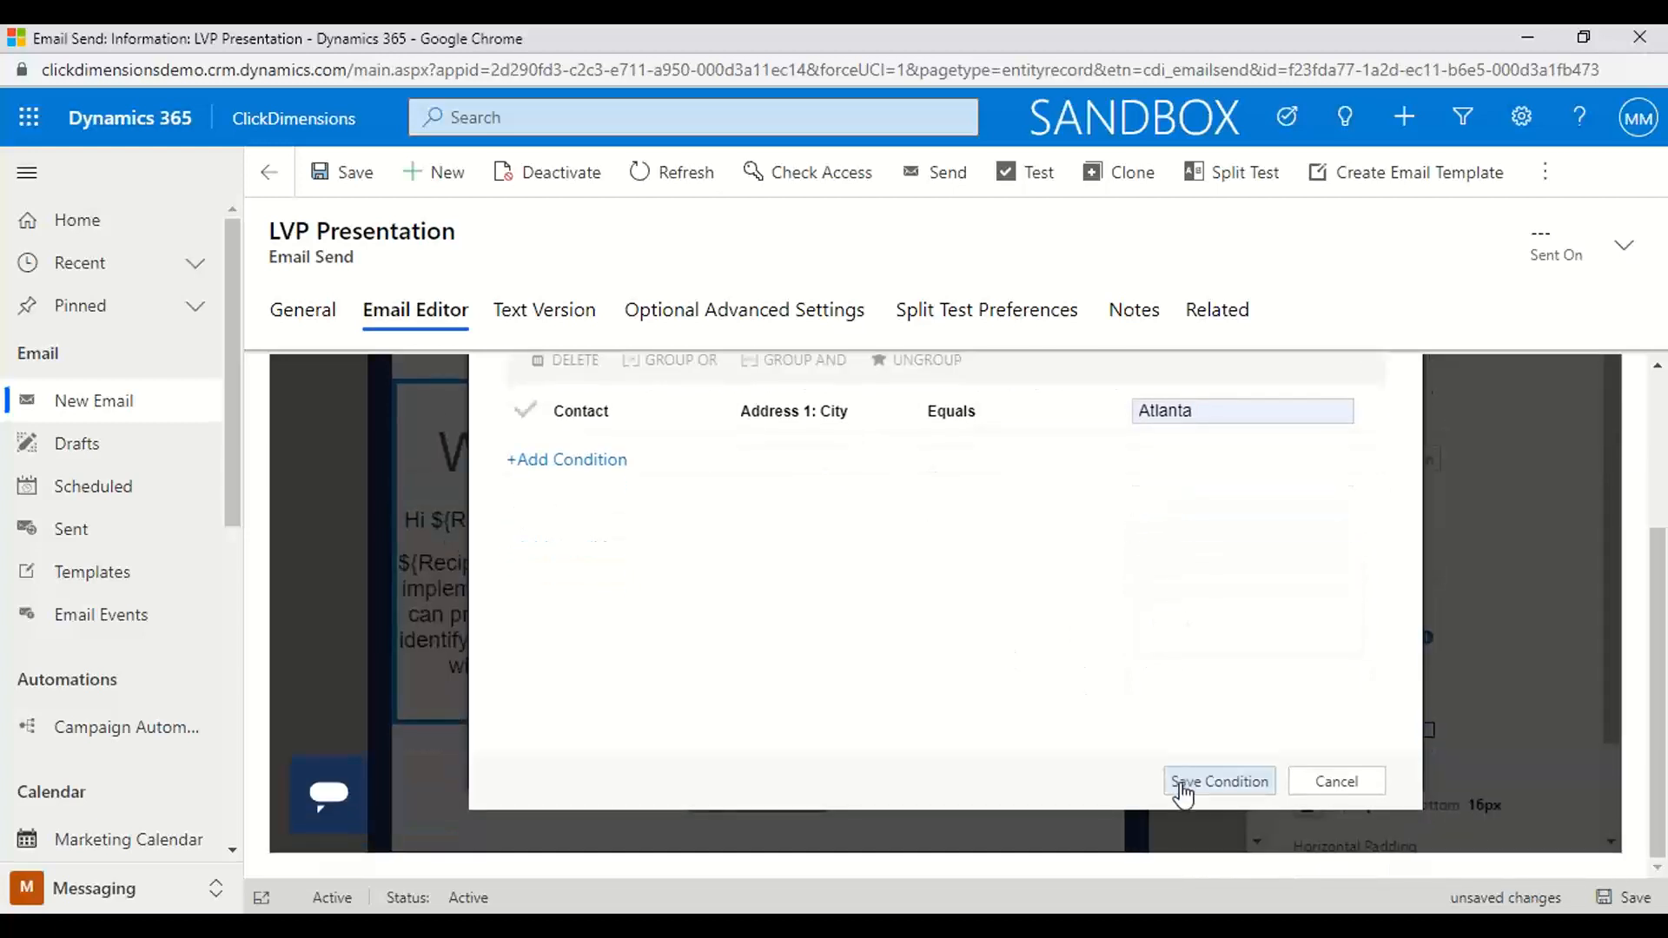
{"action": "left_click", "coordinate": [1181, 784]}
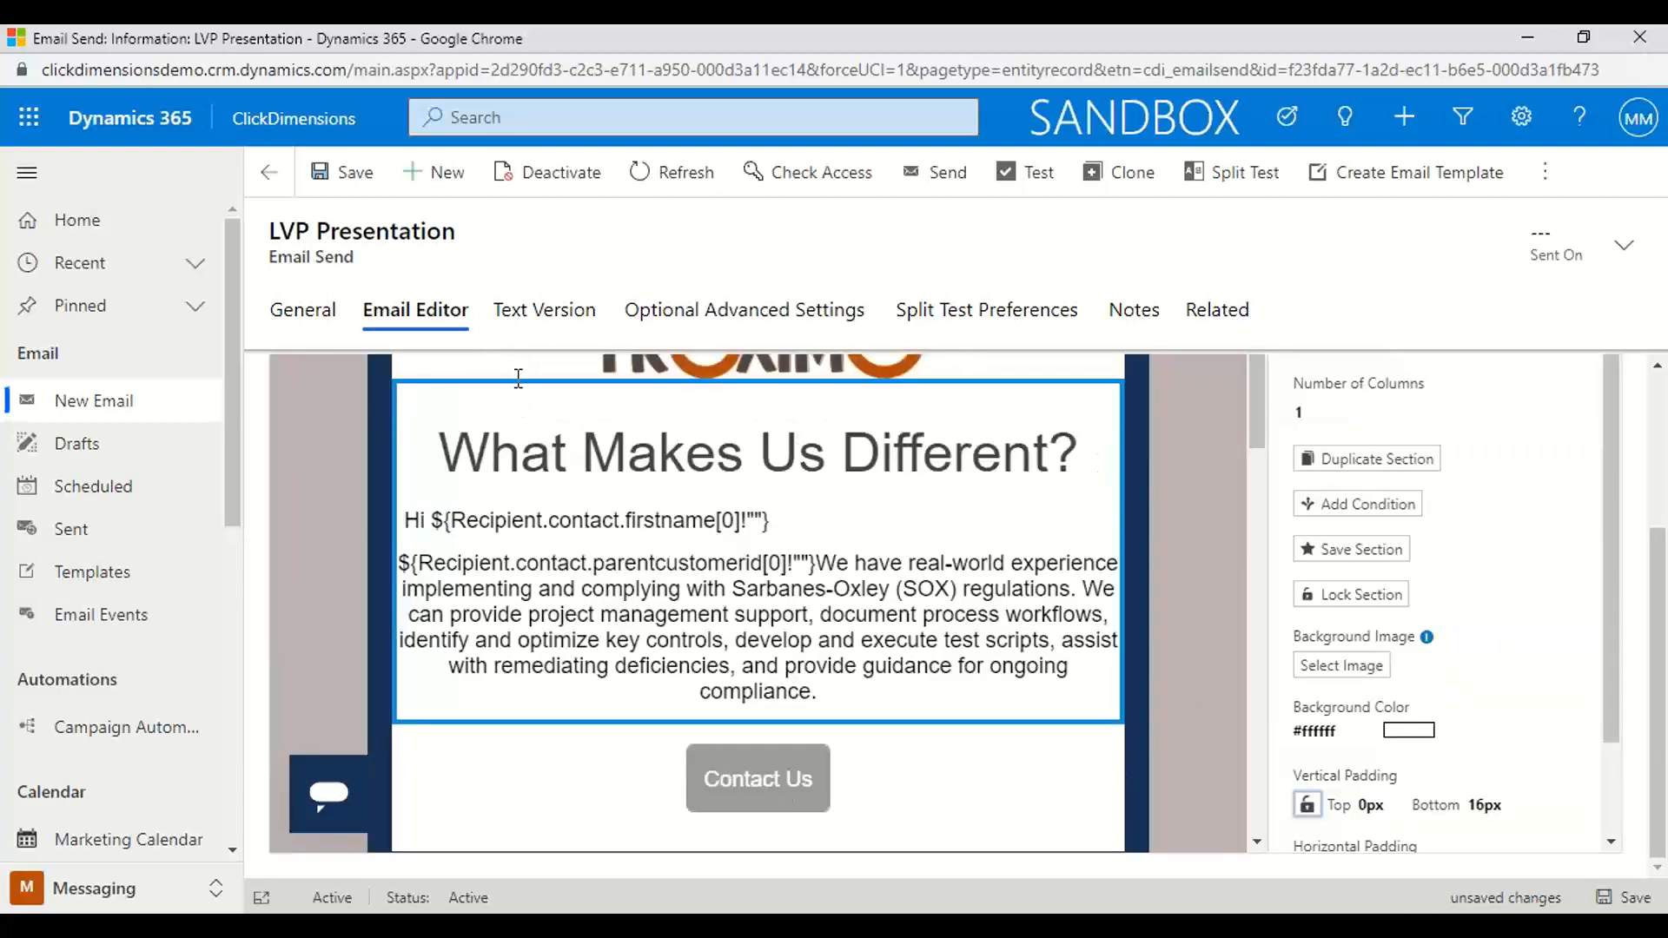
Add a text block to the empty column between the Contact Us button and the squarmilner logo
{"action": "left_click_drag", "start_coordinate": [1258, 384], "coordinate": [1262, 549]}
{"action": "scroll", "coordinate": [1363, 504], "scroll_direction": "up", "scroll_amount": 1}
{"action": "scroll", "coordinate": [1364, 512], "scroll_direction": "up", "scroll_amount": 3}
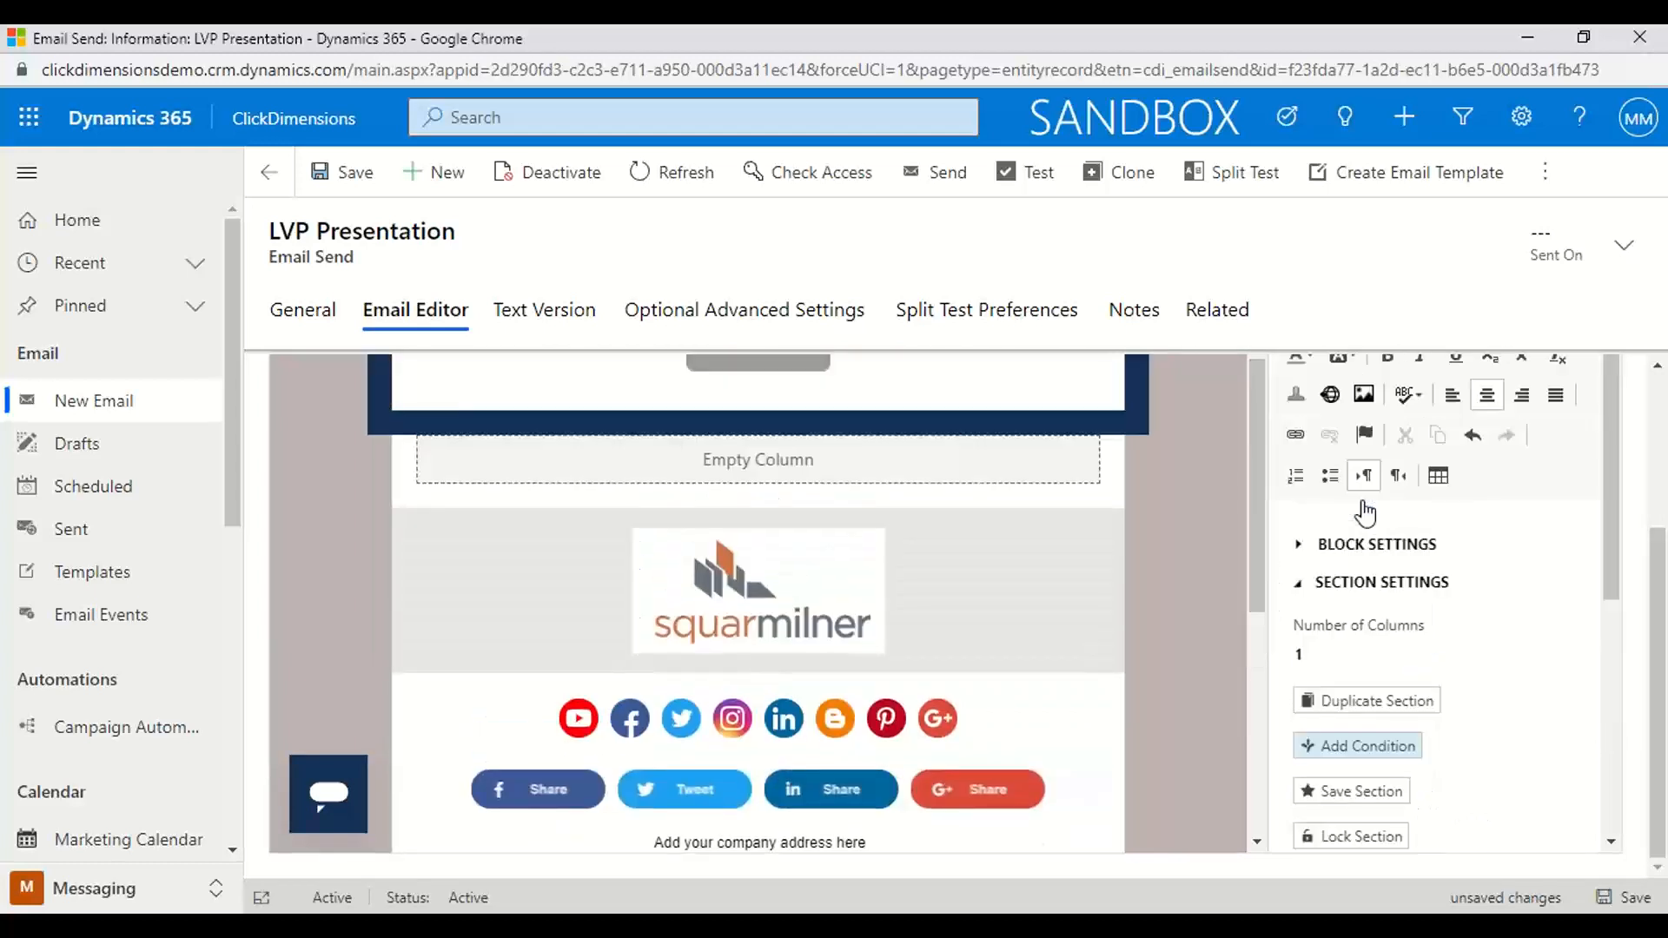
{"action": "left_click_drag", "start_coordinate": [1657, 559], "coordinate": [1661, 406]}
{"action": "left_click", "coordinate": [1294, 450]}
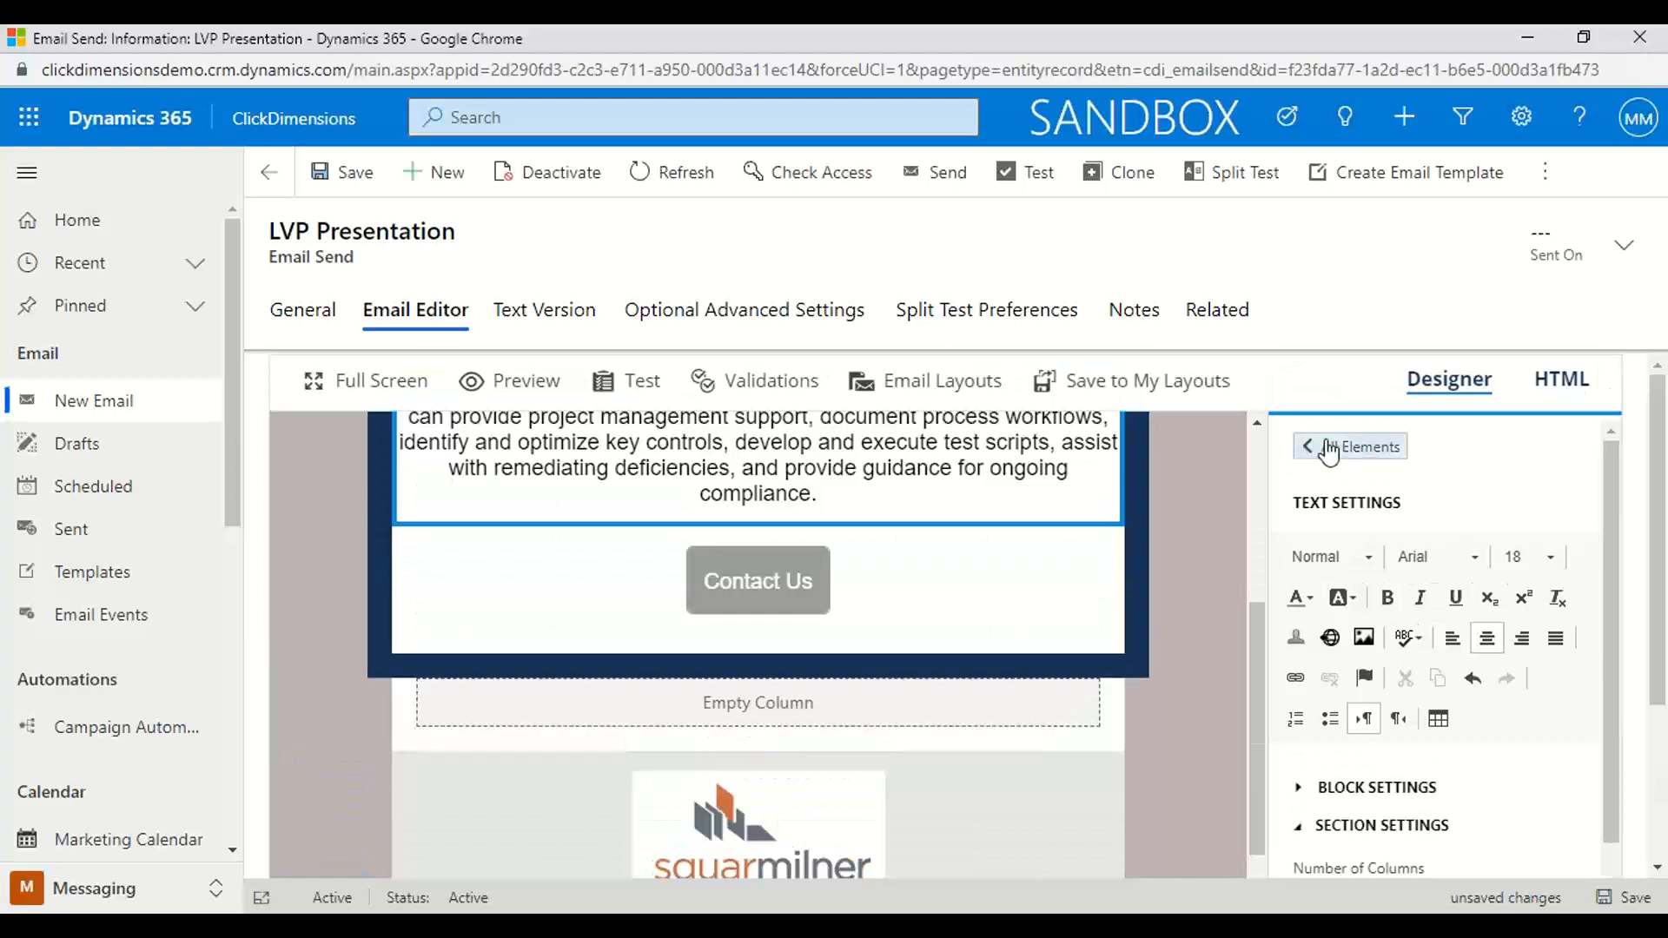
{"action": "left_click_drag", "start_coordinate": [1436, 608], "coordinate": [710, 695]}
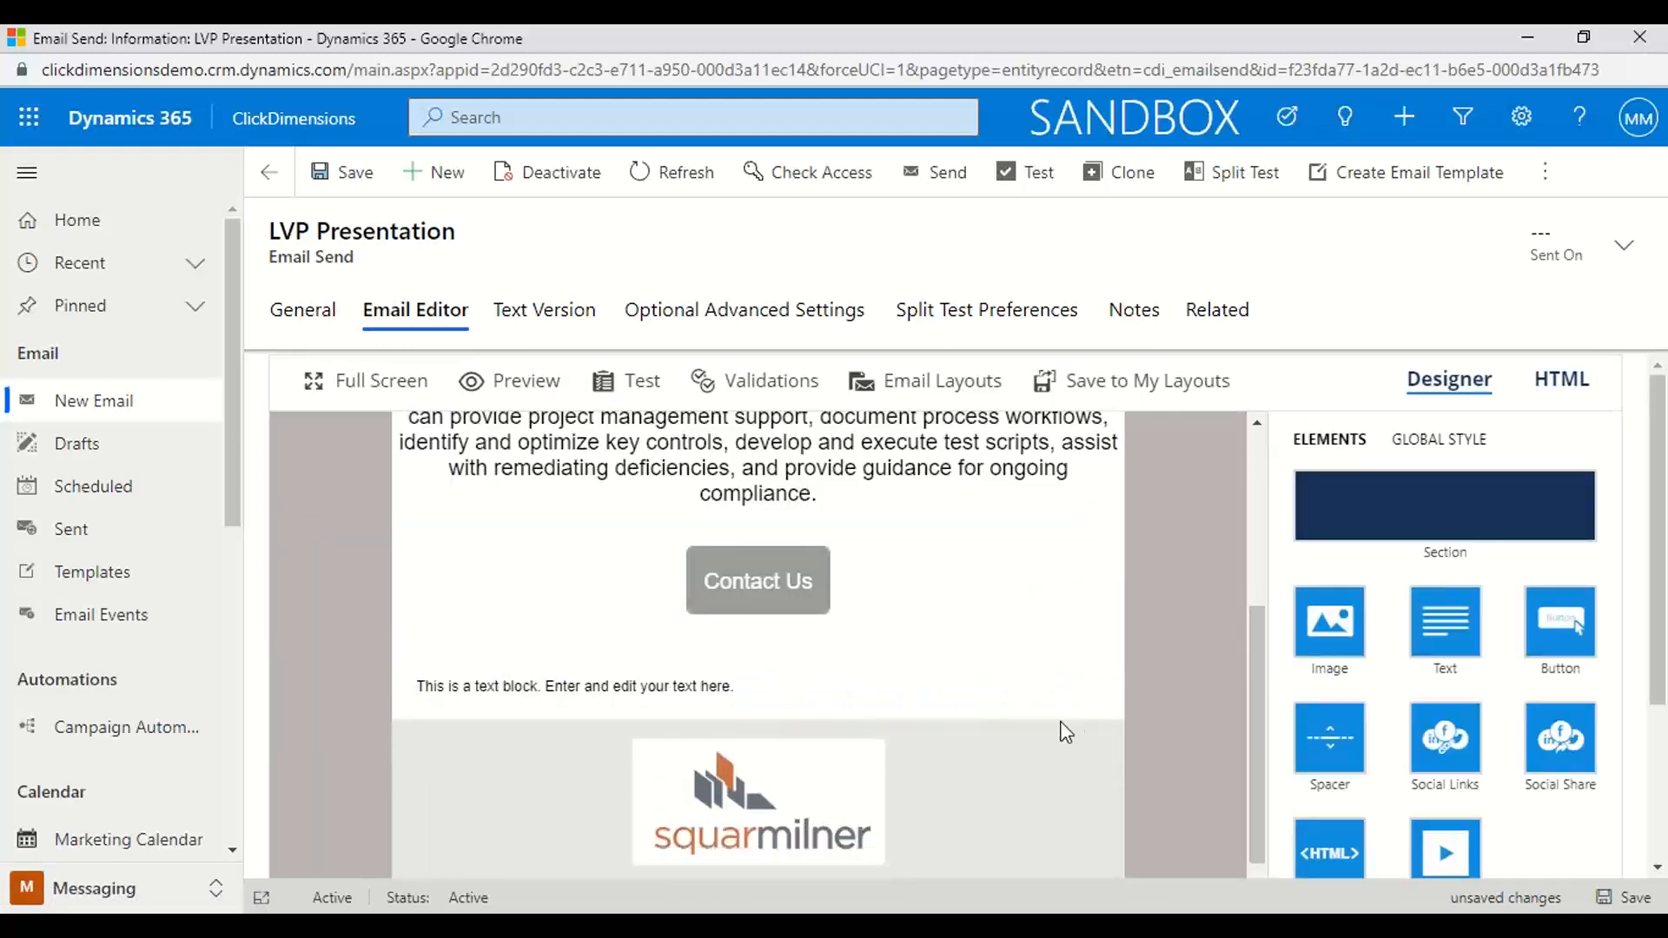
Select the new text block to show its text settings, and save the email send
{"action": "left_click", "coordinate": [666, 687]}
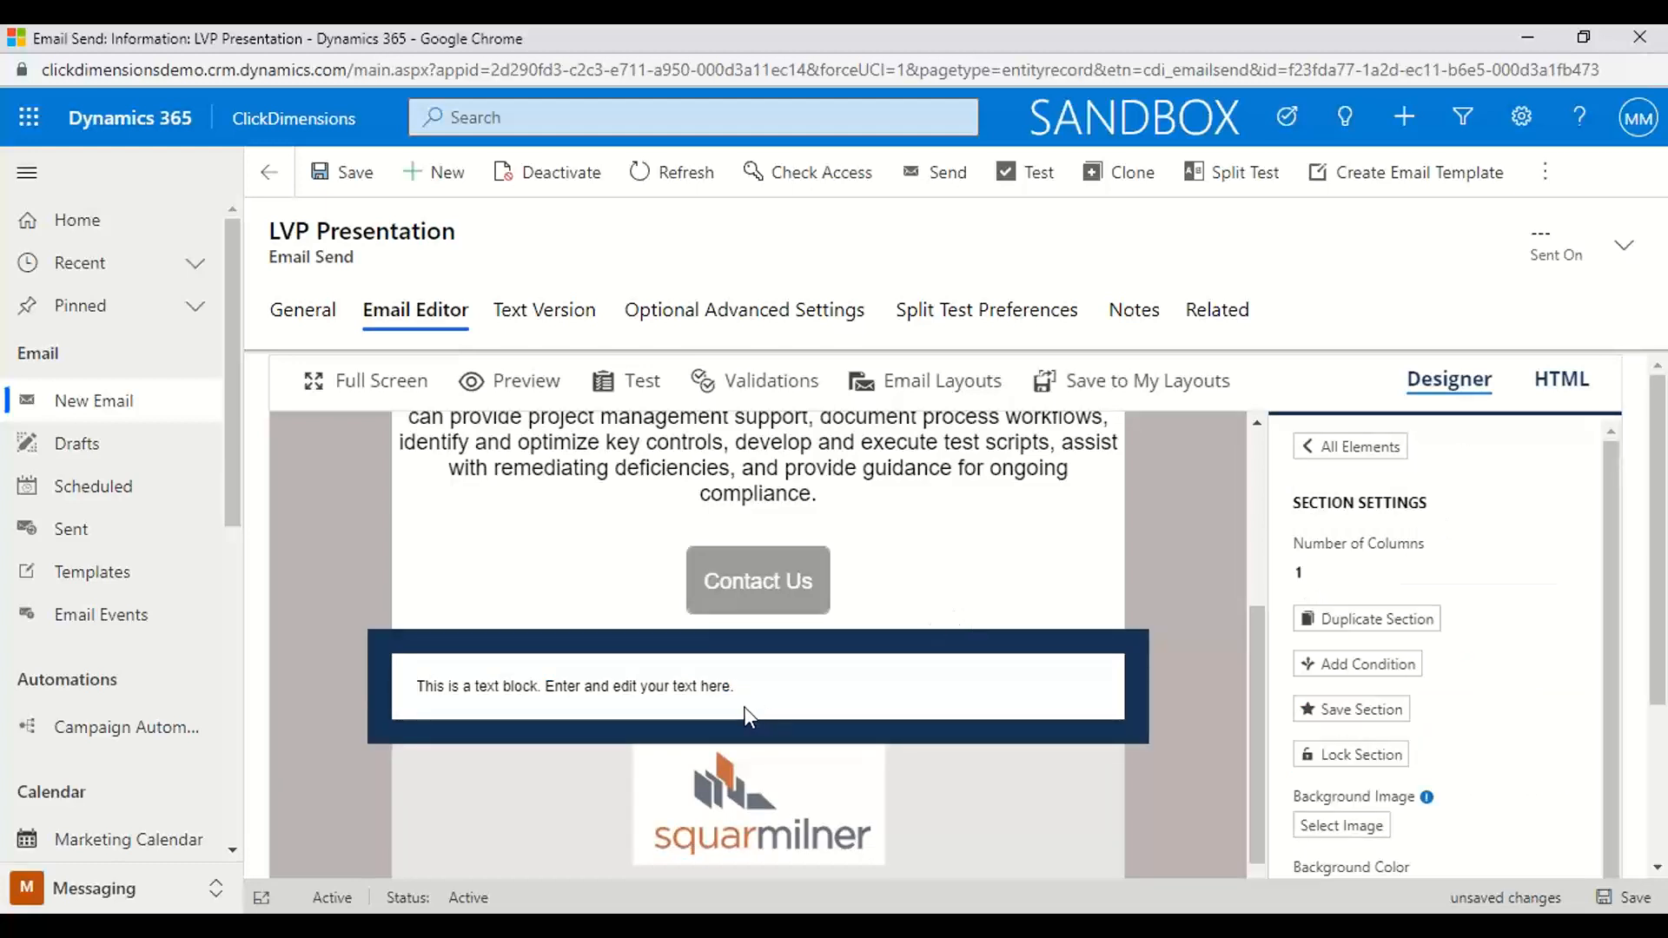
{"action": "left_click", "coordinate": [735, 686]}
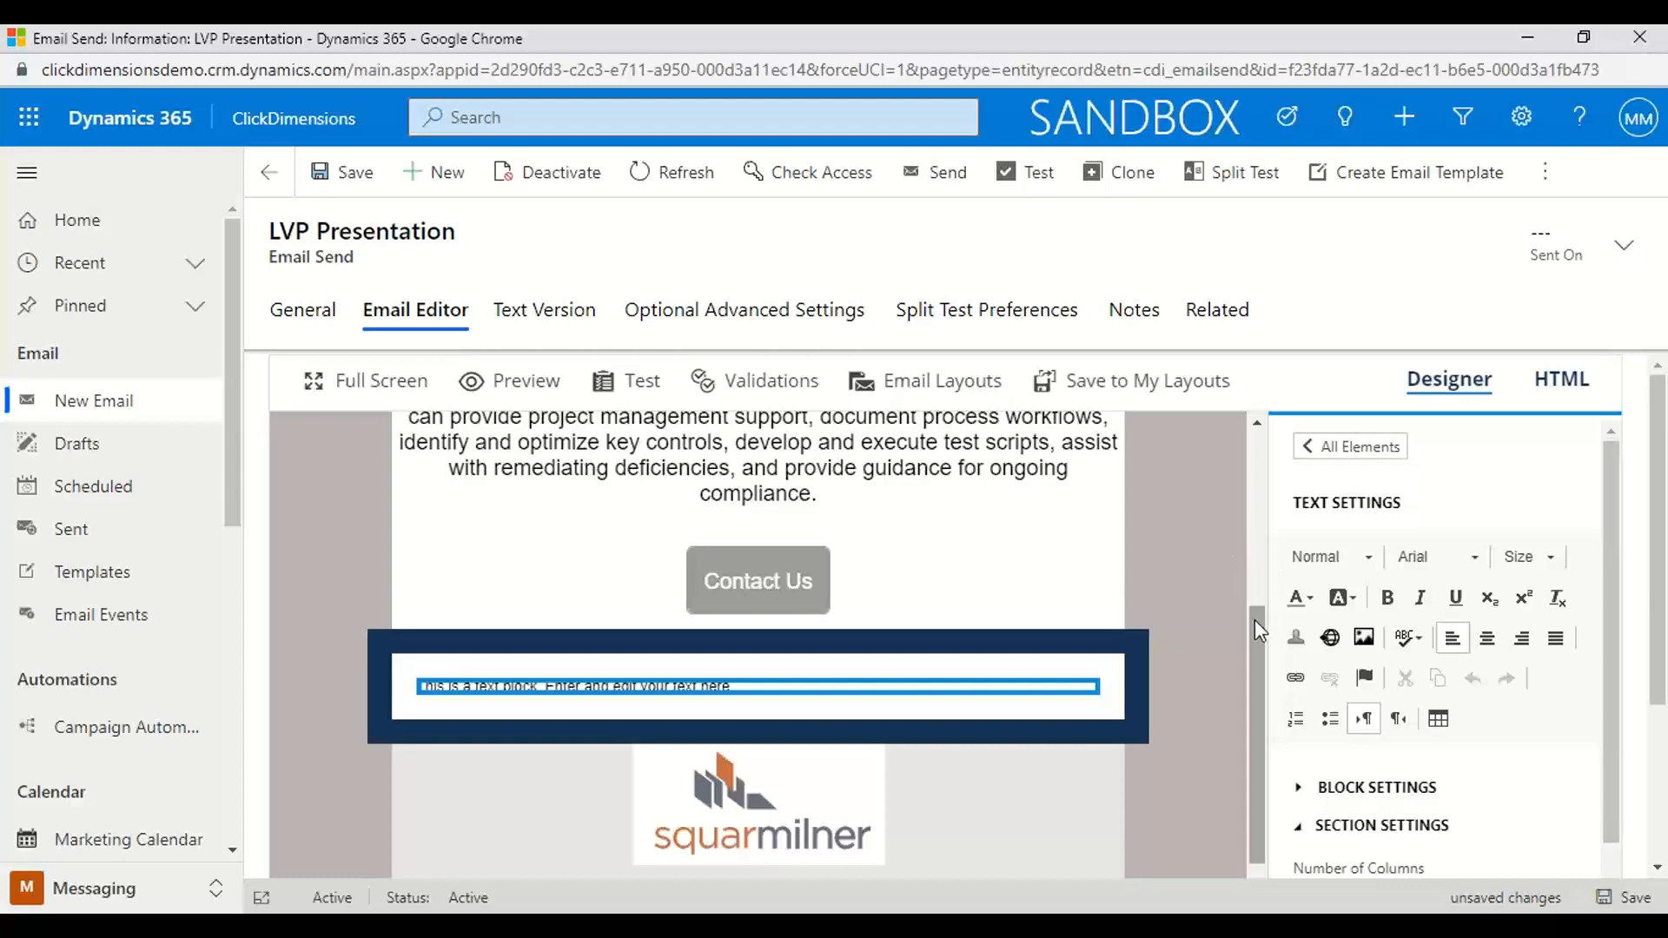
{"action": "left_click_drag", "start_coordinate": [1254, 618], "coordinate": [1274, 420]}
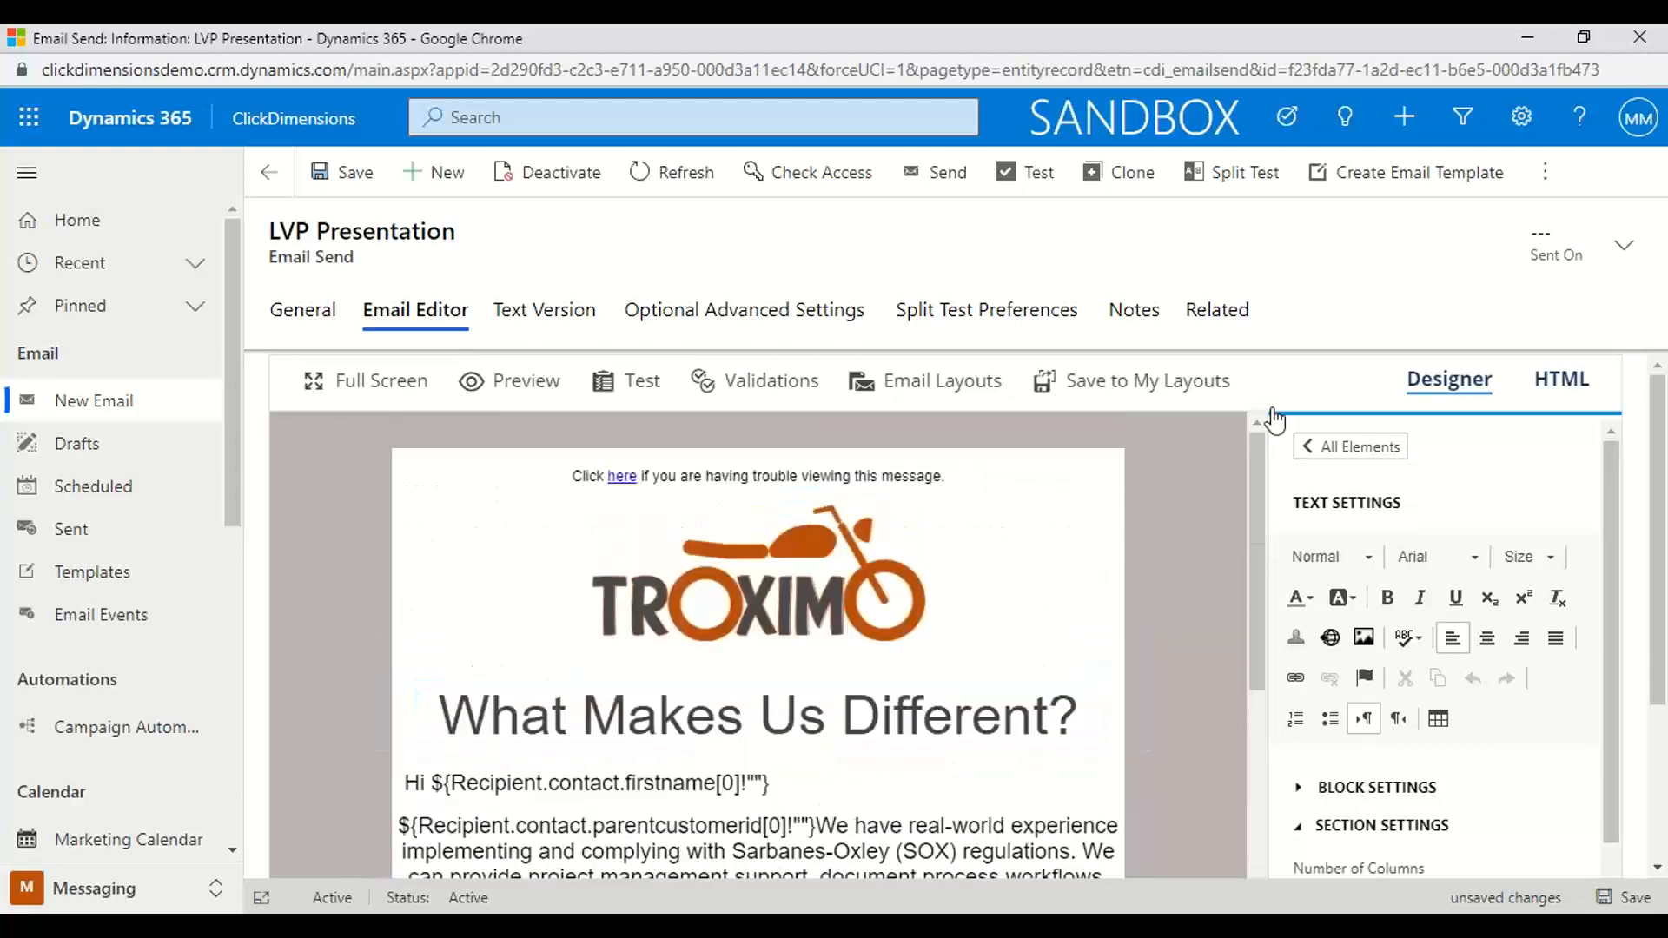
{"action": "left_click", "coordinate": [322, 181]}
Preview the email in the desktop and mobile views, and run a new inbox preview of it
{"action": "left_click", "coordinate": [508, 381]}
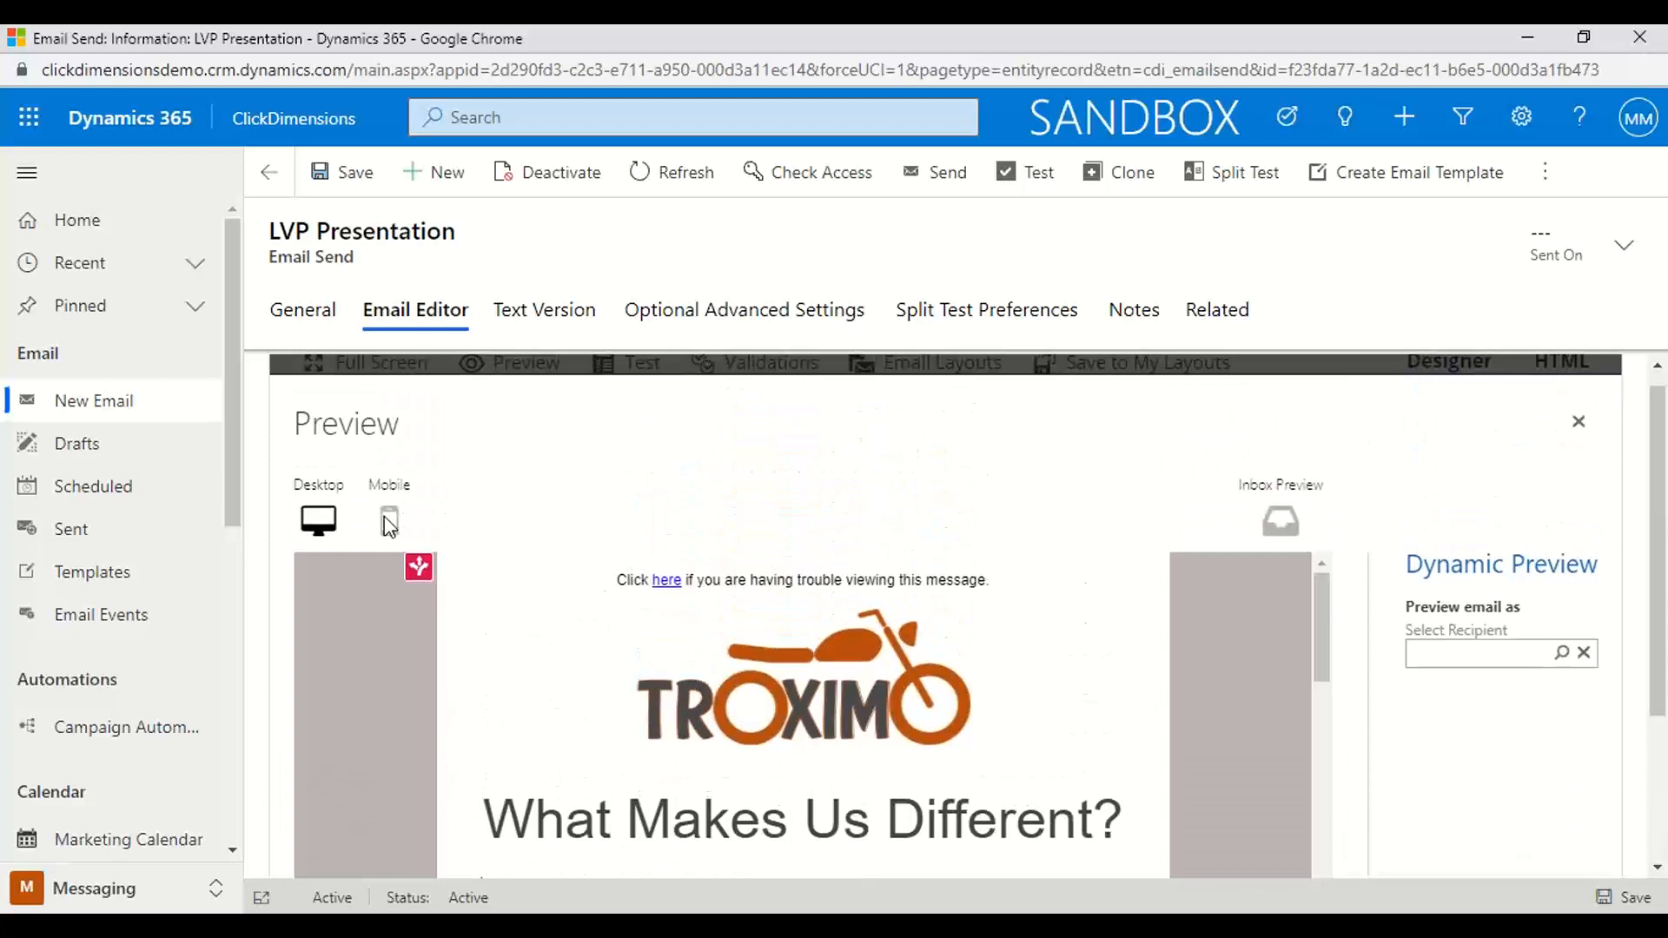
{"action": "left_click", "coordinate": [391, 521]}
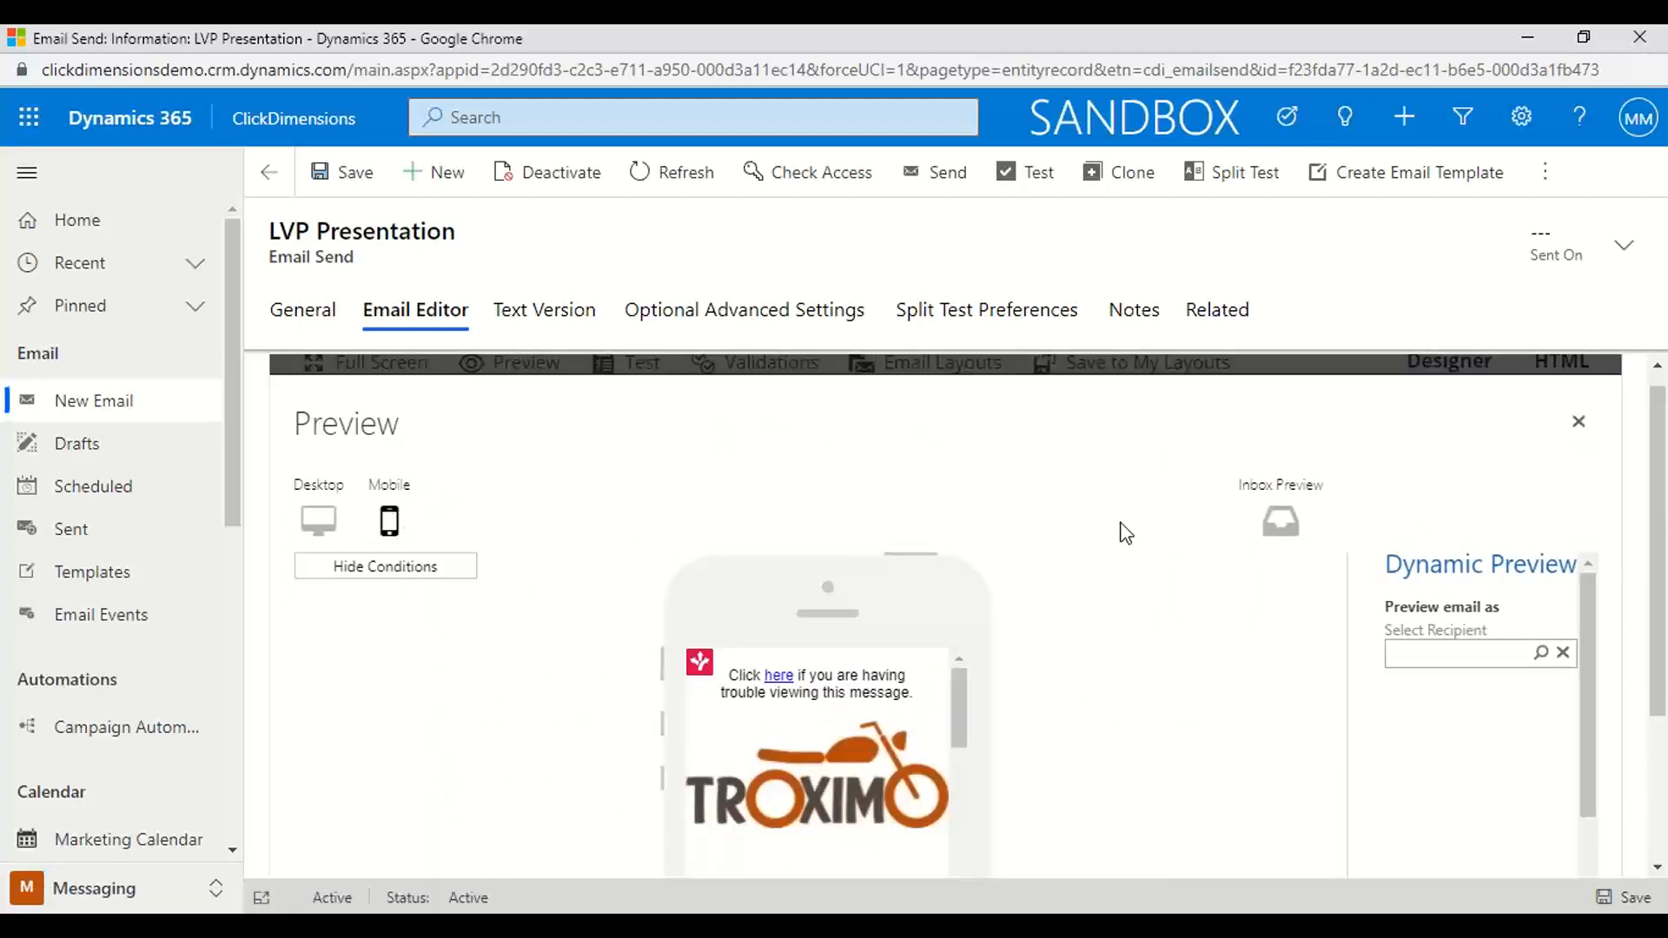
{"action": "left_click", "coordinate": [1284, 523]}
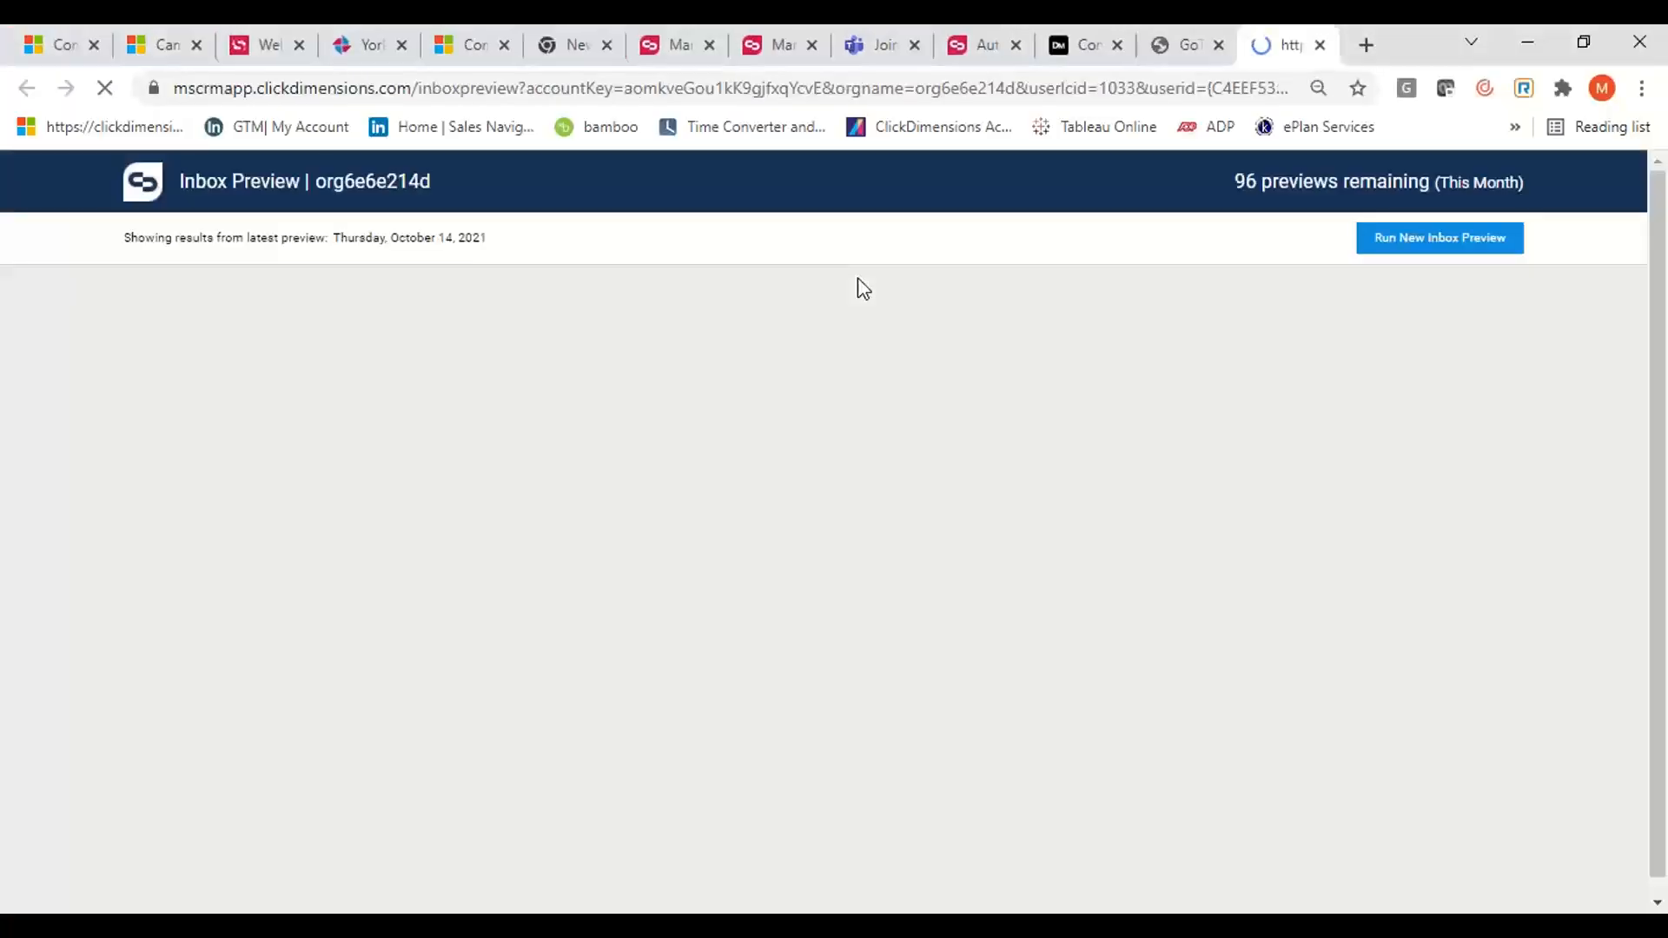
{"action": "left_click", "coordinate": [1417, 243]}
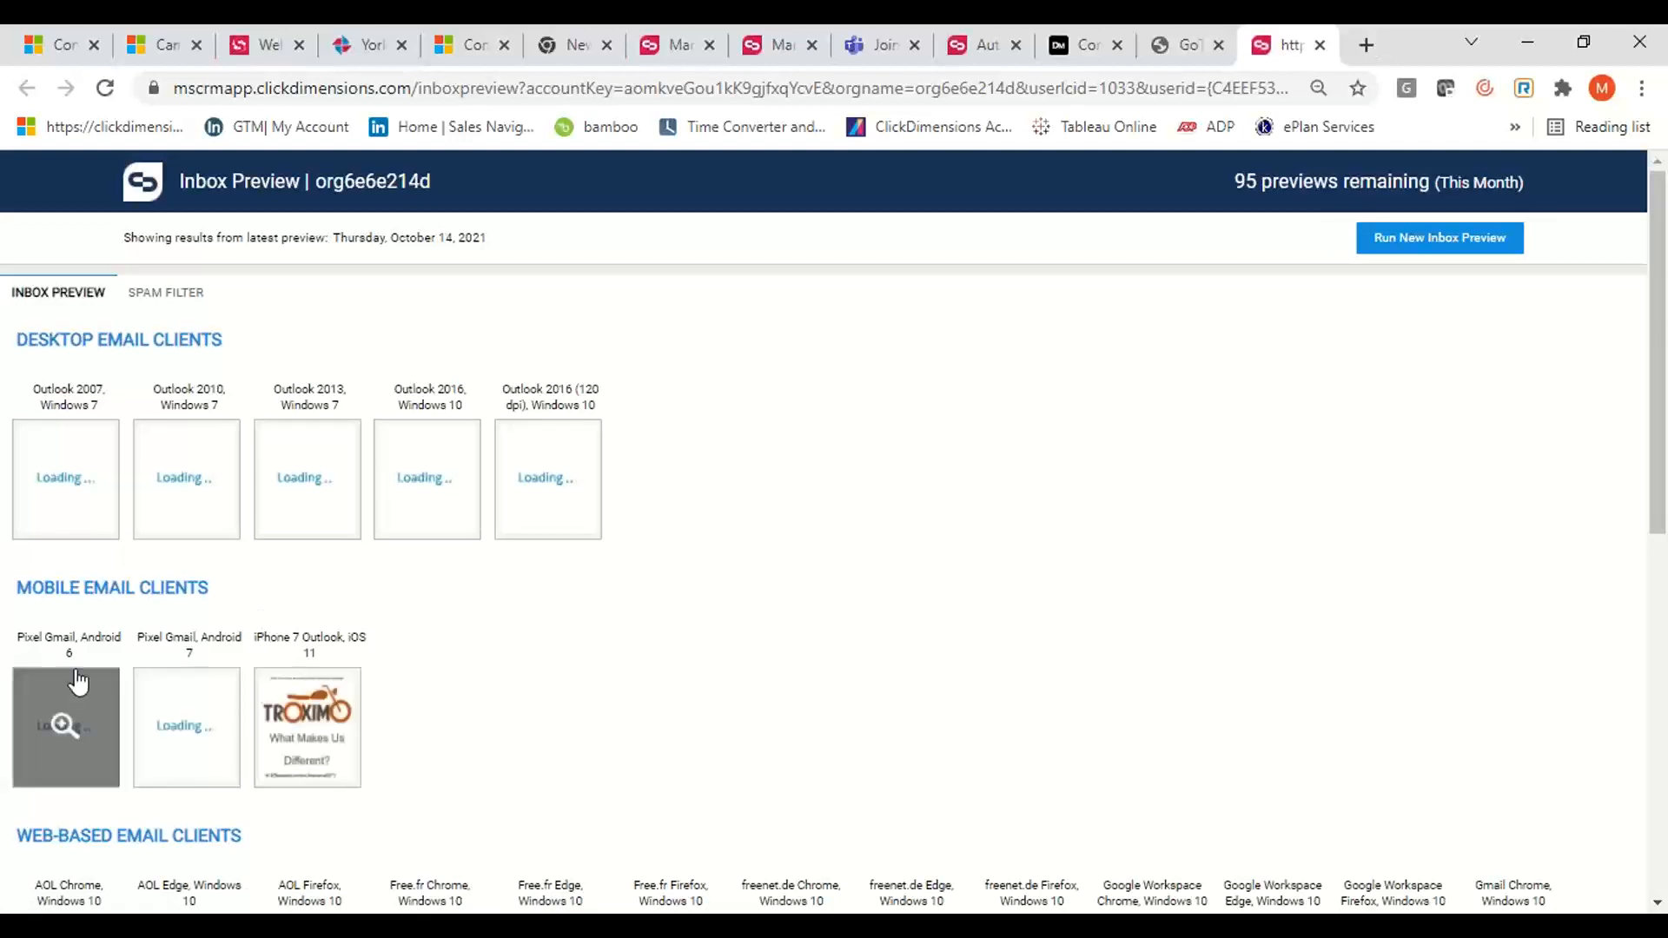
Look through the inbox preview's email client renderings and open its spam filter results
{"action": "scroll", "coordinate": [342, 691], "scroll_direction": "down", "scroll_amount": 8}
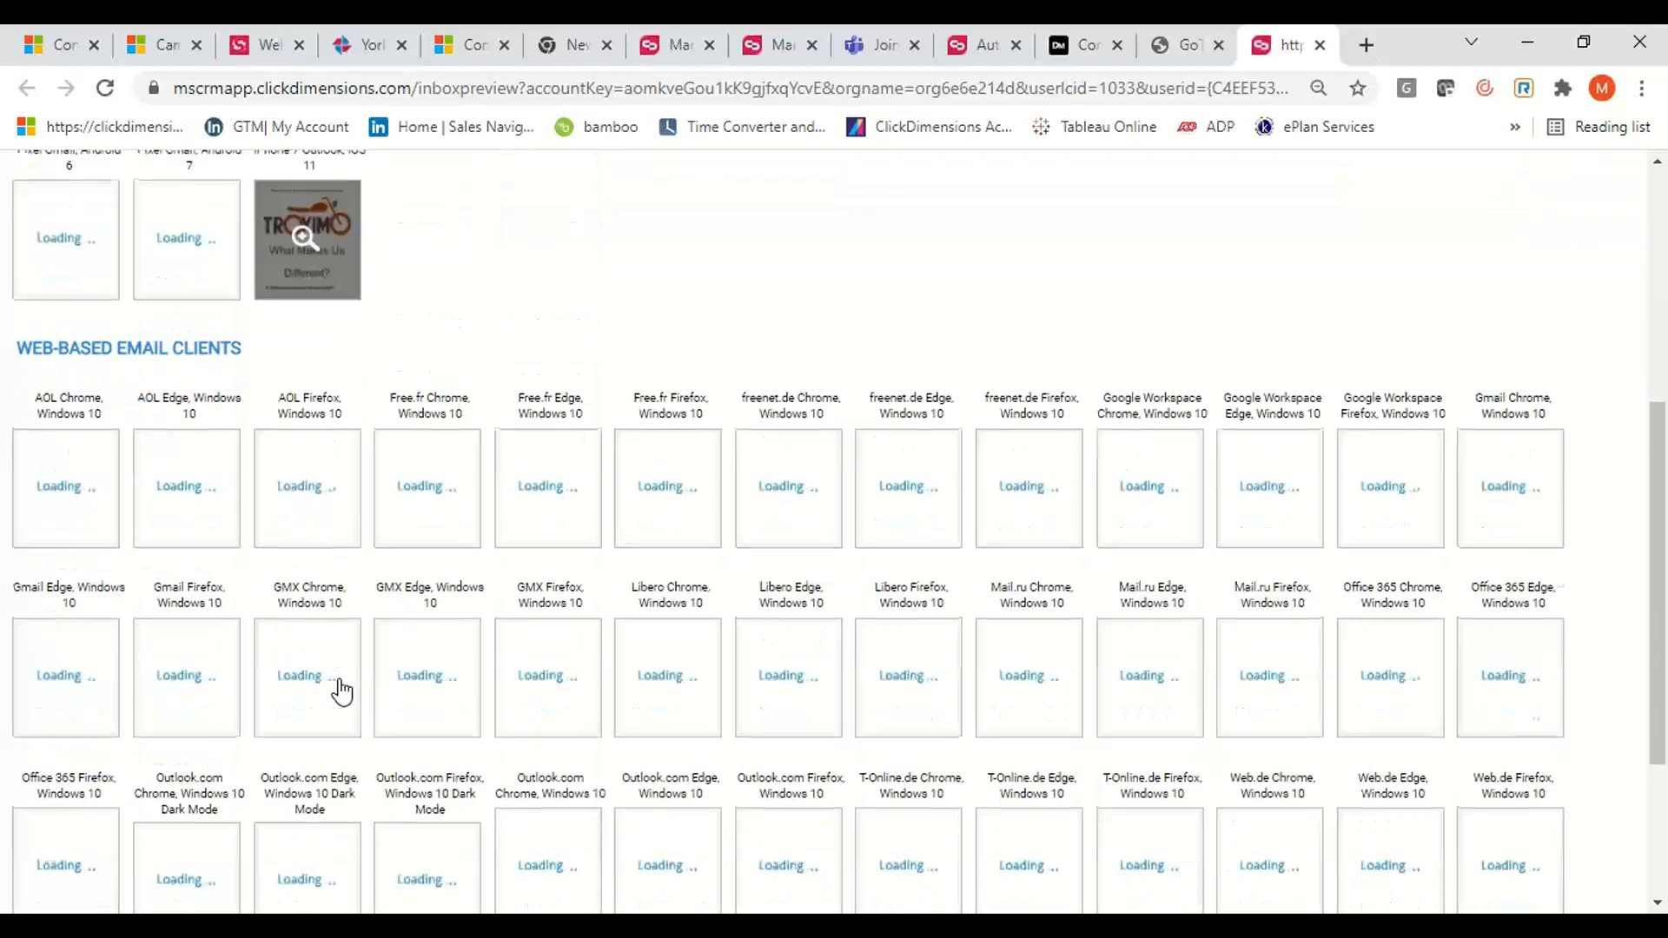
{"action": "scroll", "coordinate": [342, 691], "scroll_direction": "up", "scroll_amount": 2}
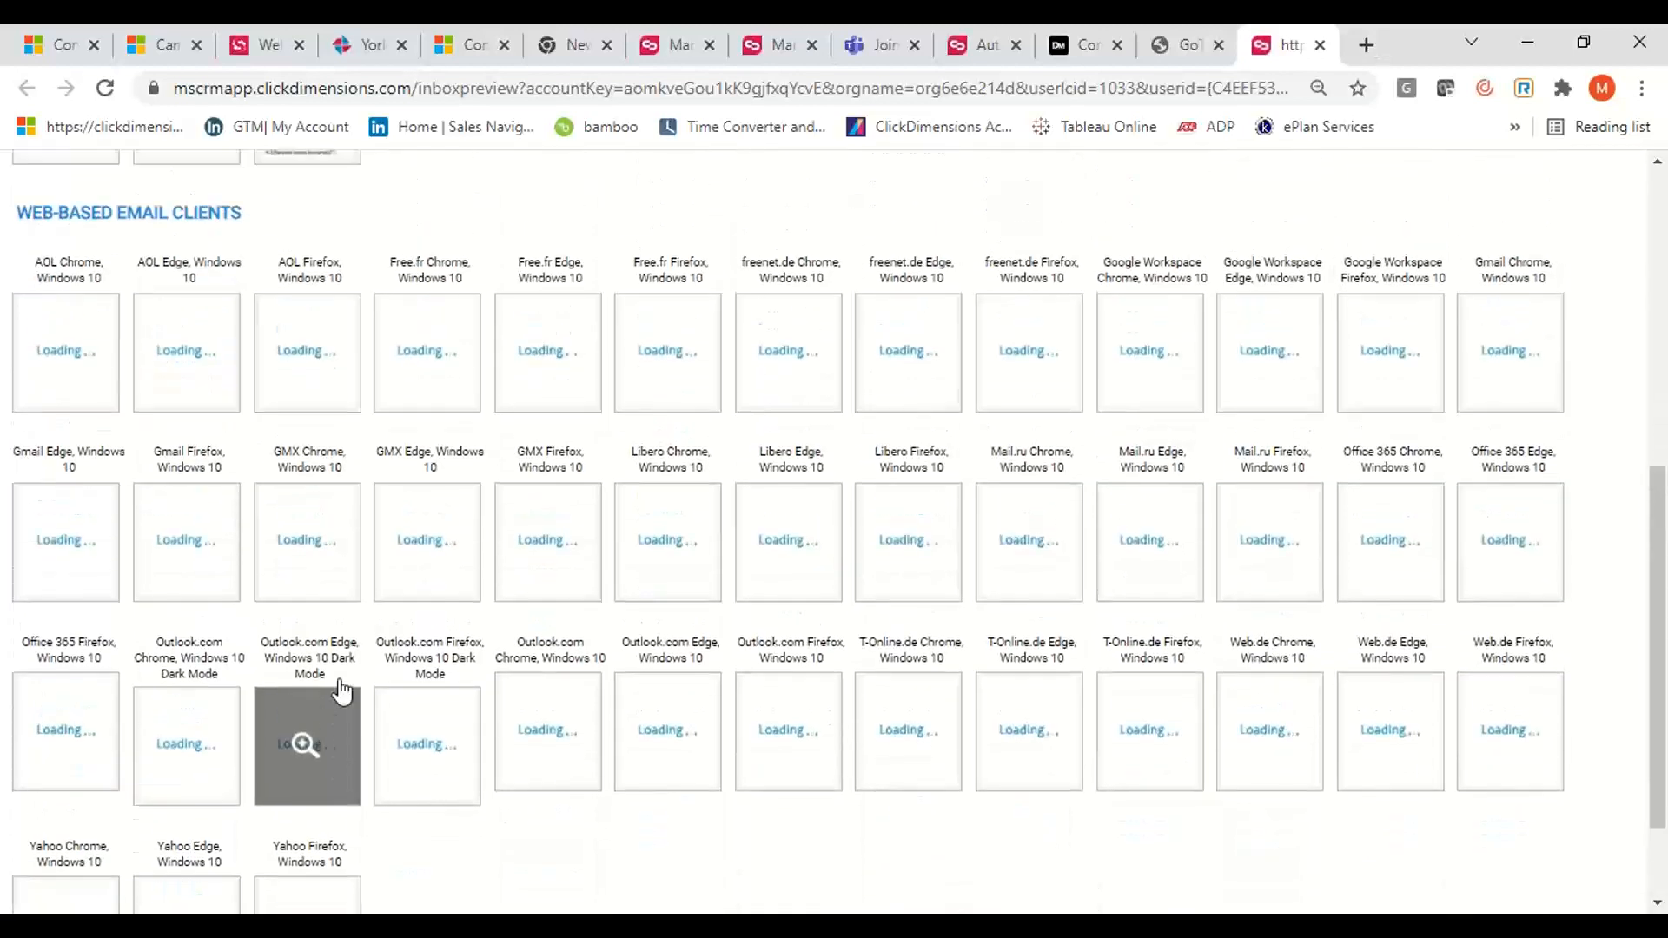
{"action": "scroll", "coordinate": [482, 379], "scroll_direction": "up", "scroll_amount": 6}
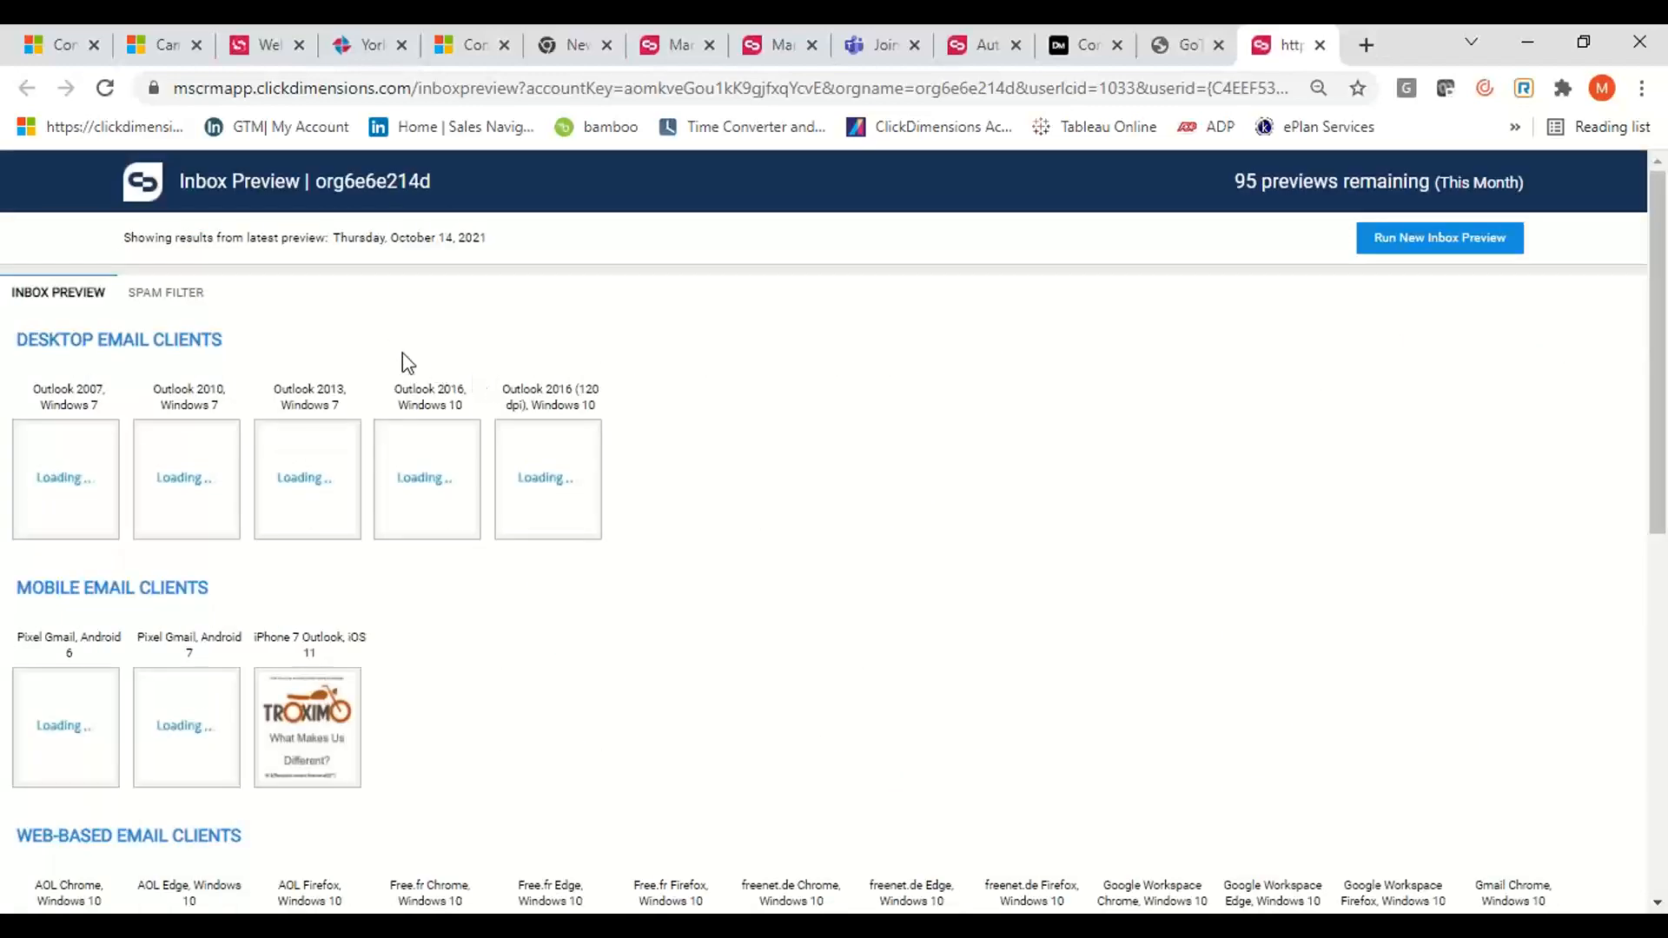
{"action": "left_click", "coordinate": [195, 311]}
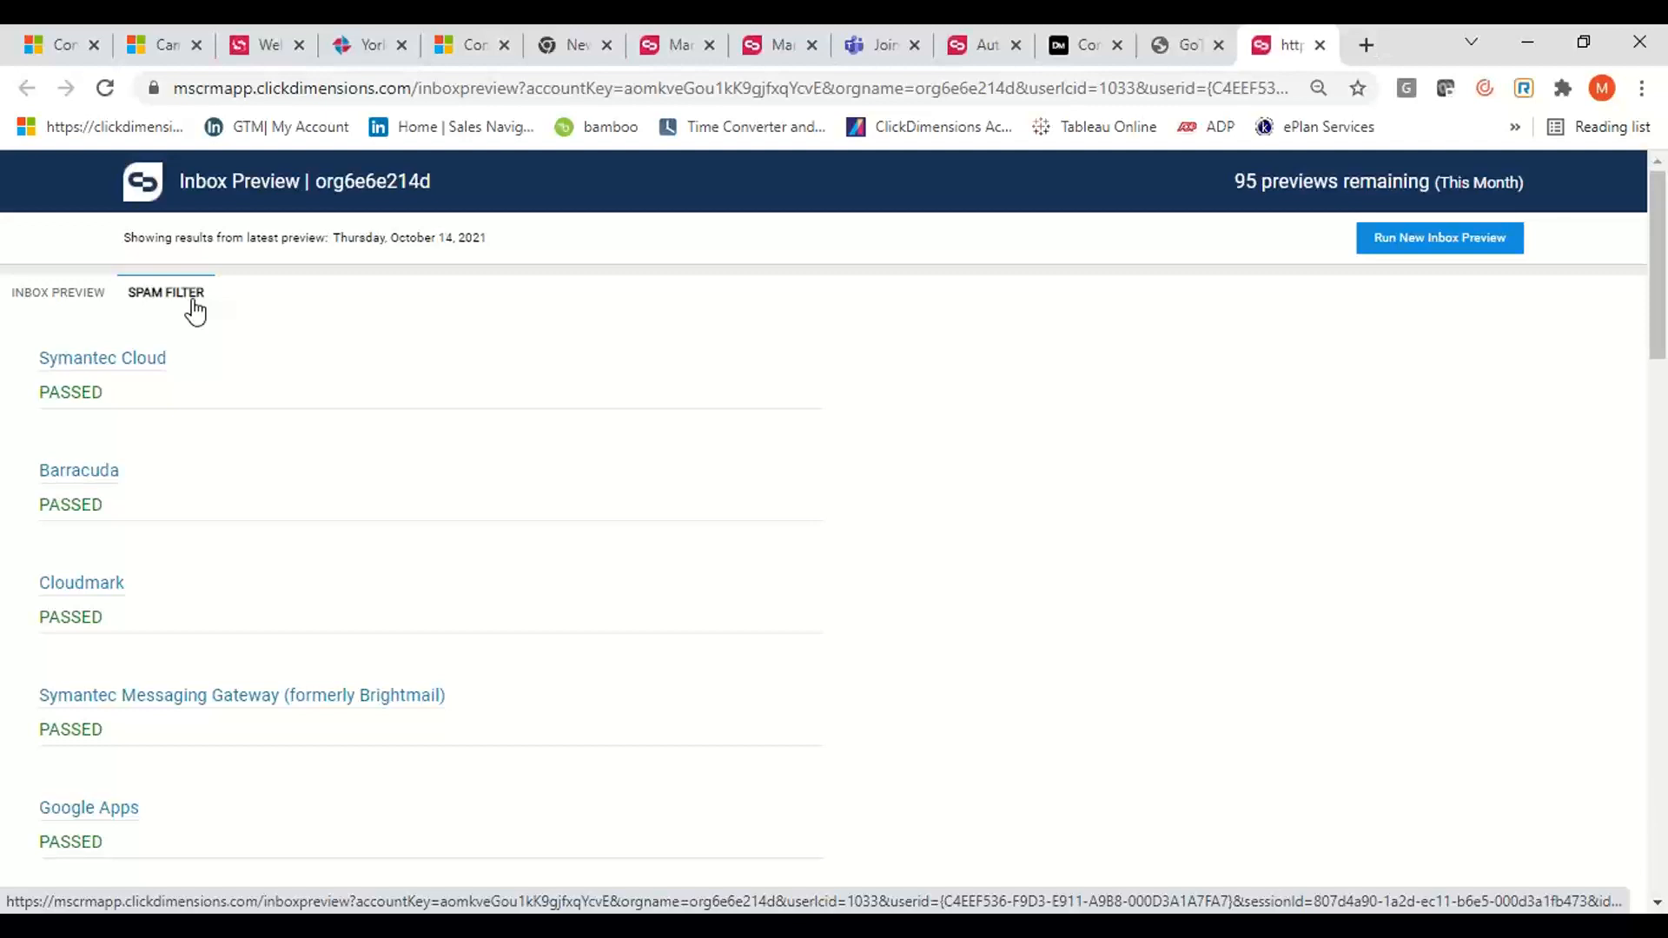
Read through the full list of spam filter results for the inbox preview
{"action": "scroll", "coordinate": [312, 579], "scroll_direction": "down", "scroll_amount": 8}
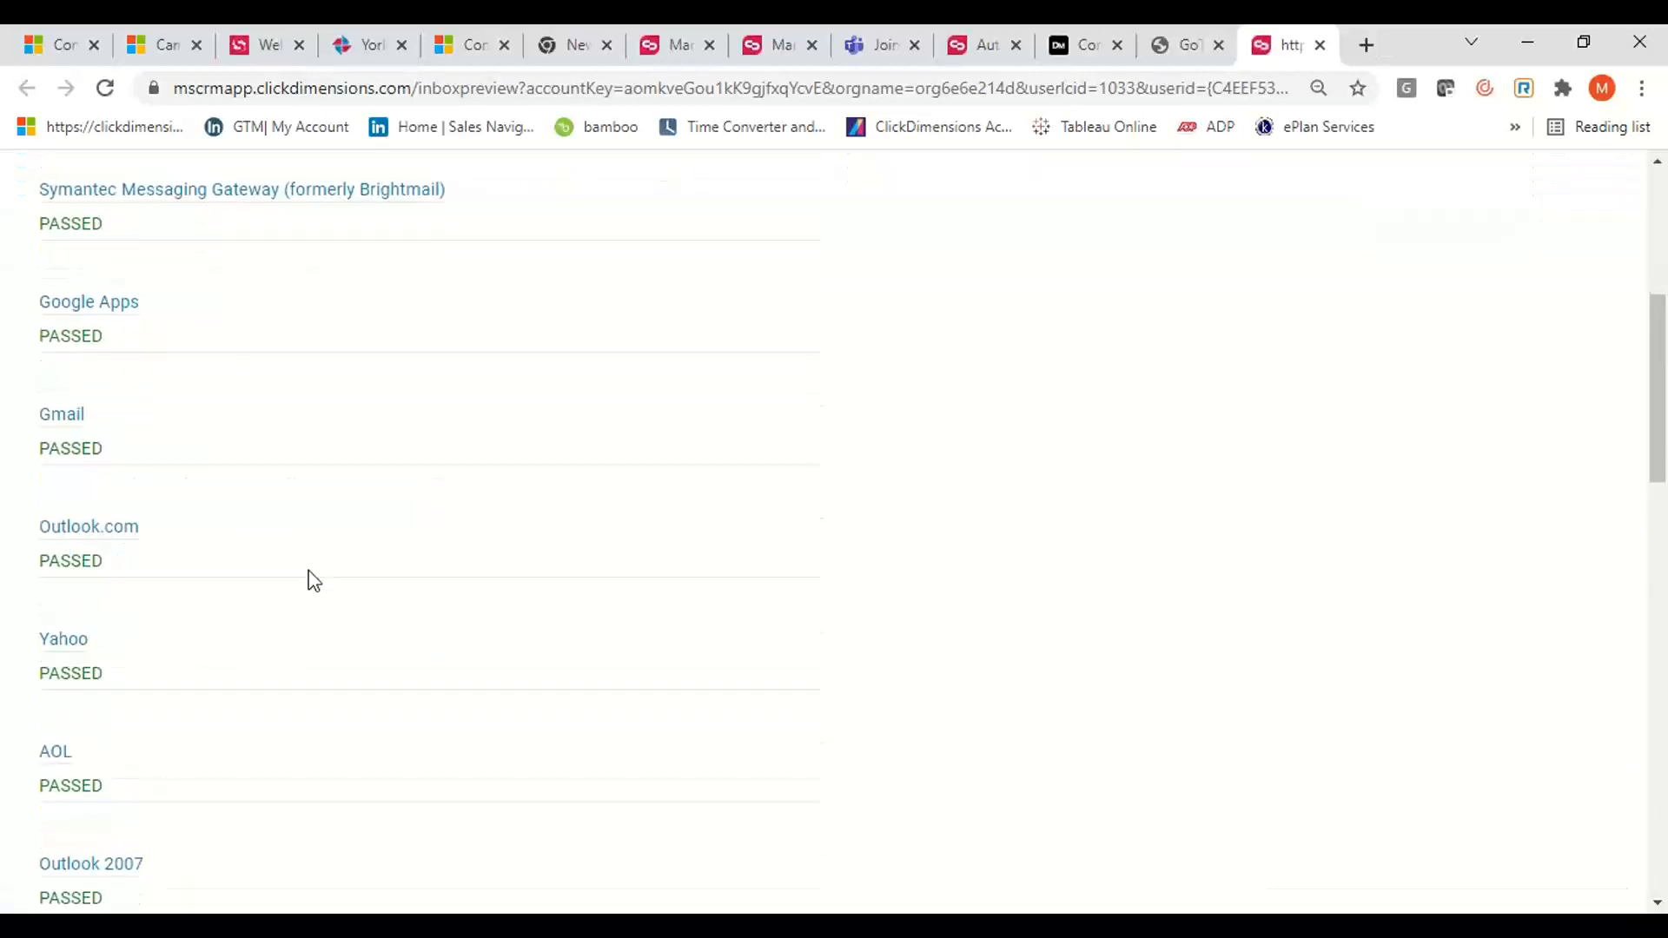
{"action": "scroll", "coordinate": [314, 580], "scroll_direction": "down", "scroll_amount": 8}
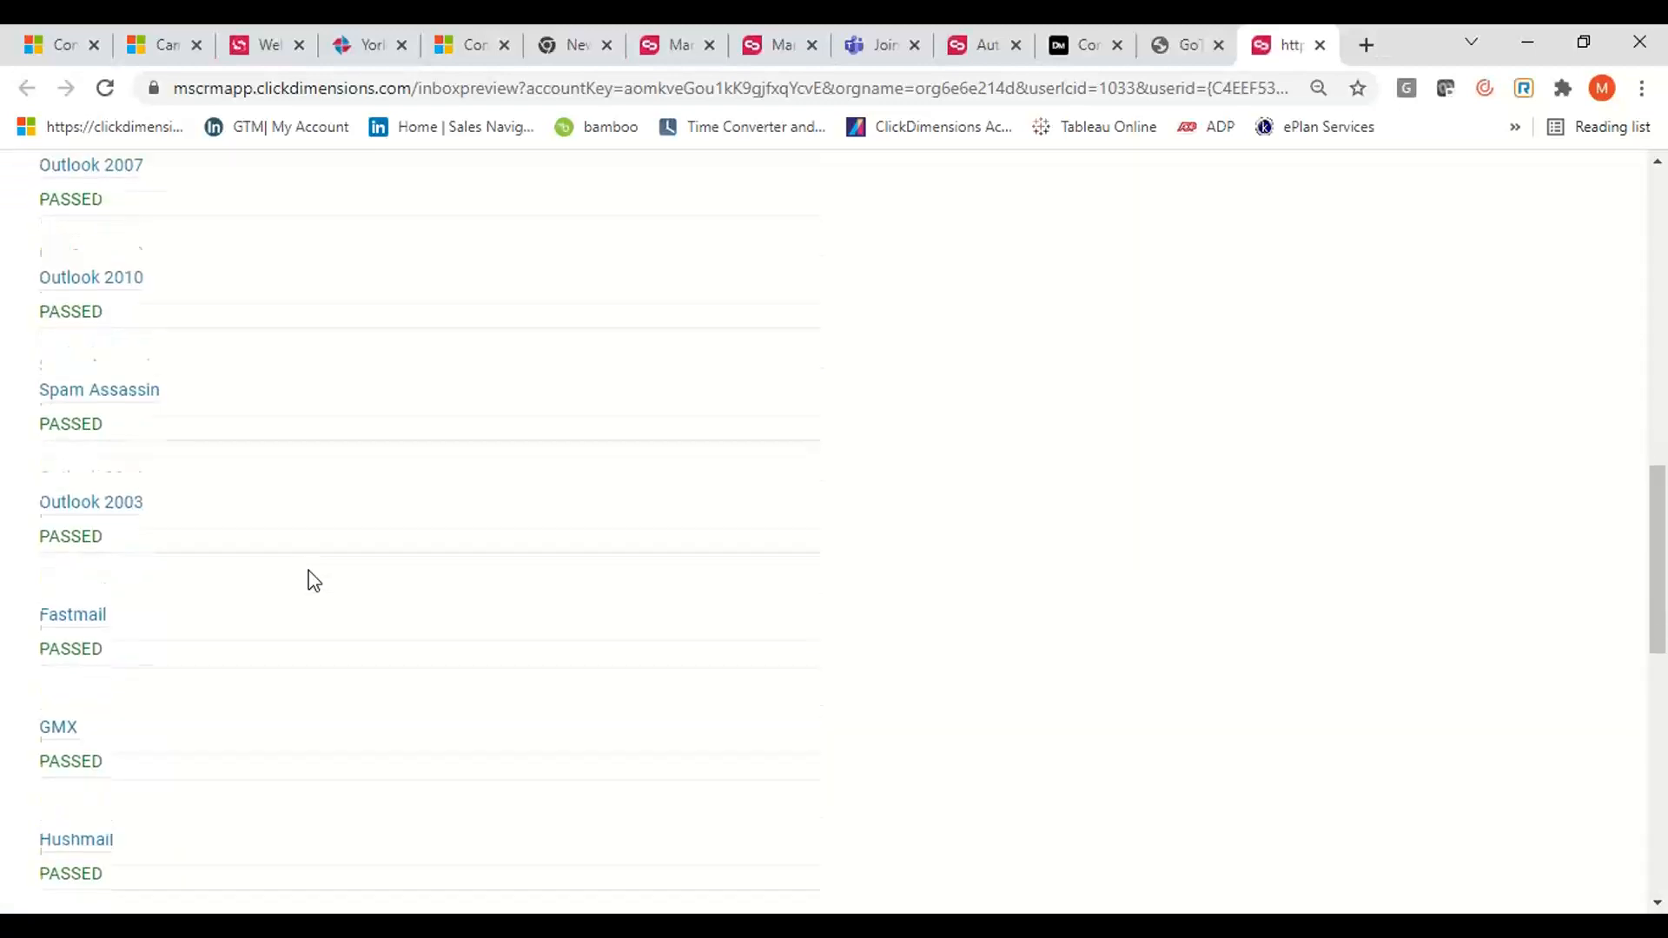
{"action": "scroll", "coordinate": [313, 580], "scroll_direction": "down", "scroll_amount": 1}
{"action": "scroll", "coordinate": [314, 580], "scroll_direction": "up", "scroll_amount": 1}
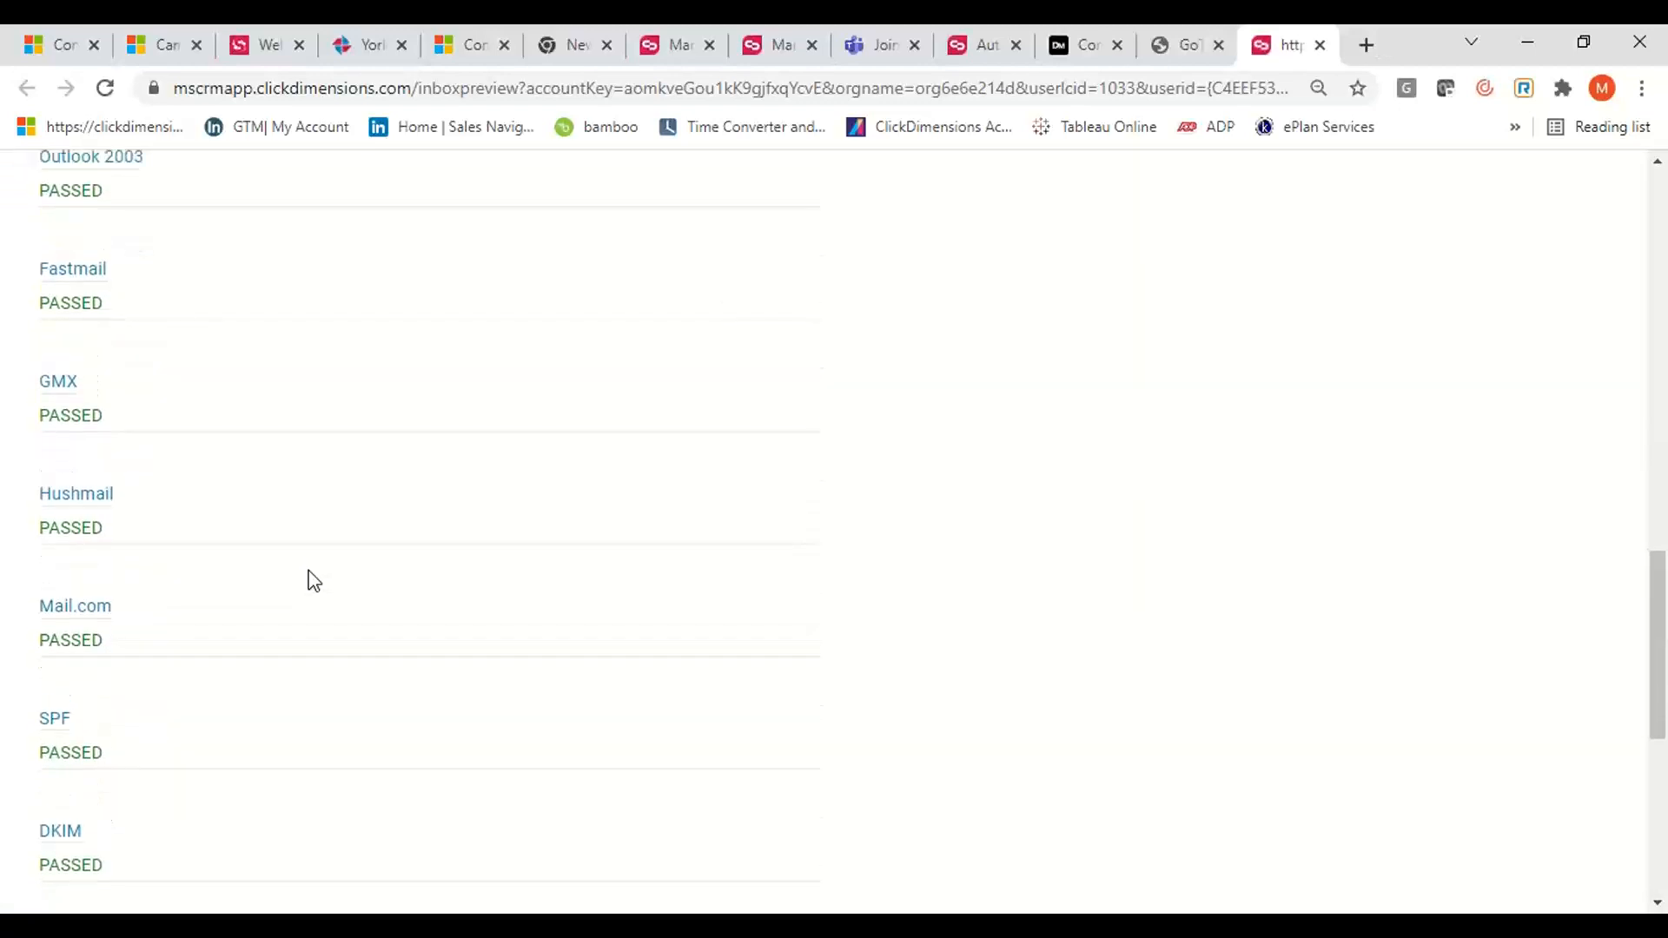
{"action": "scroll", "coordinate": [313, 581], "scroll_direction": "up", "scroll_amount": 7}
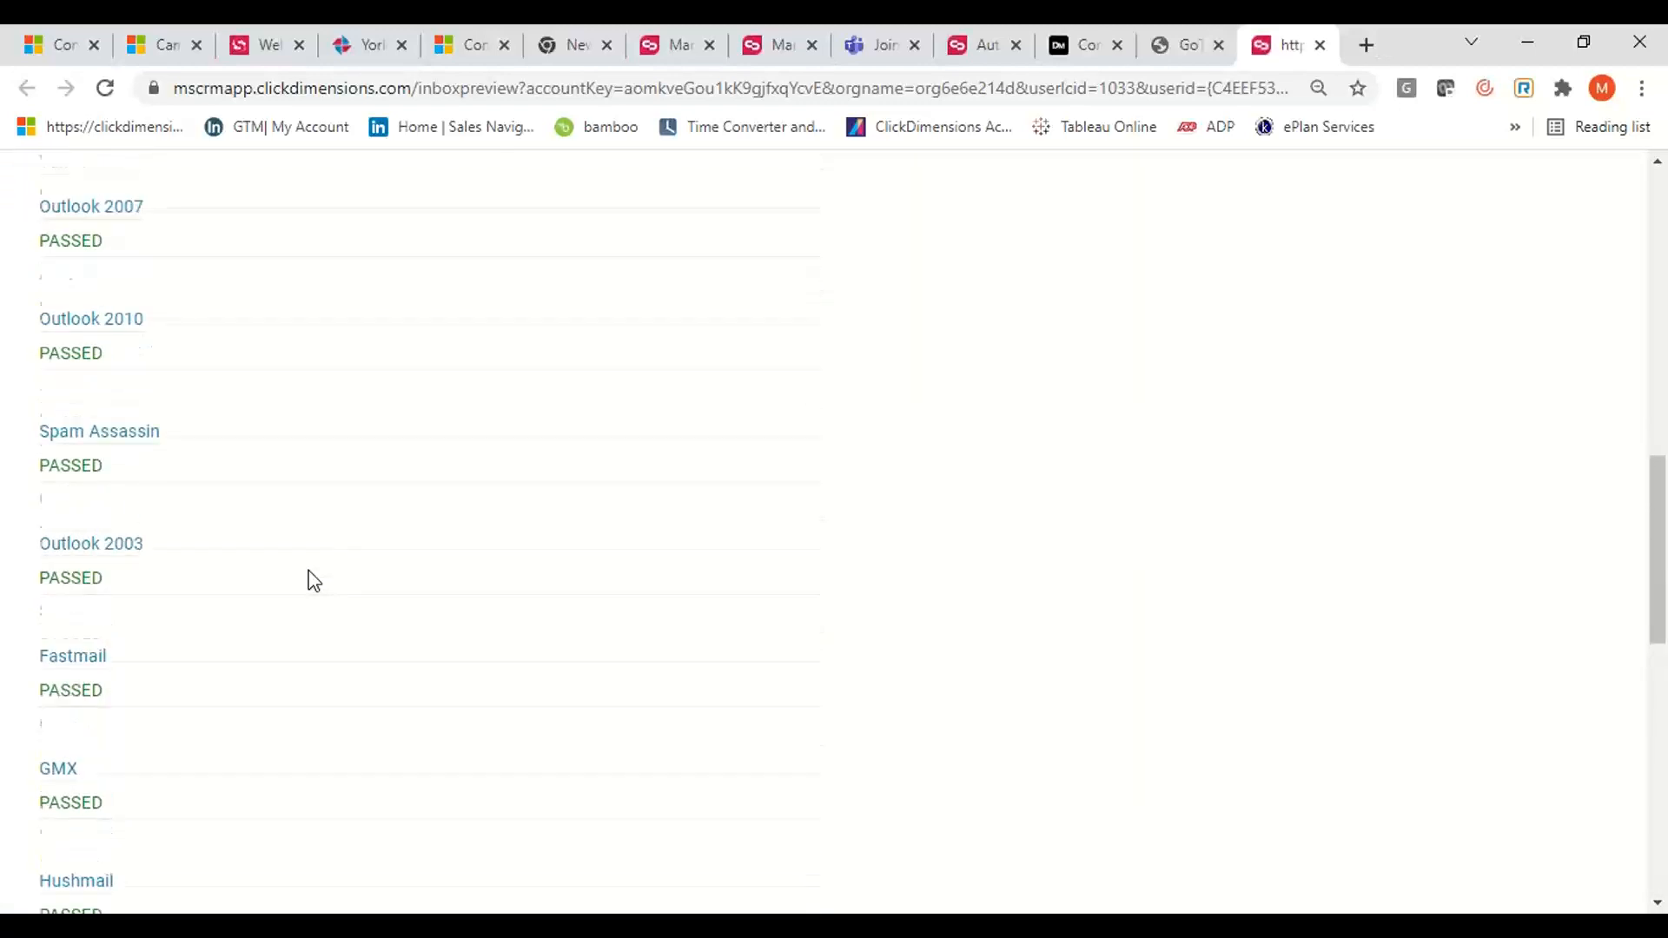
{"action": "scroll", "coordinate": [314, 580], "scroll_direction": "up", "scroll_amount": 10}
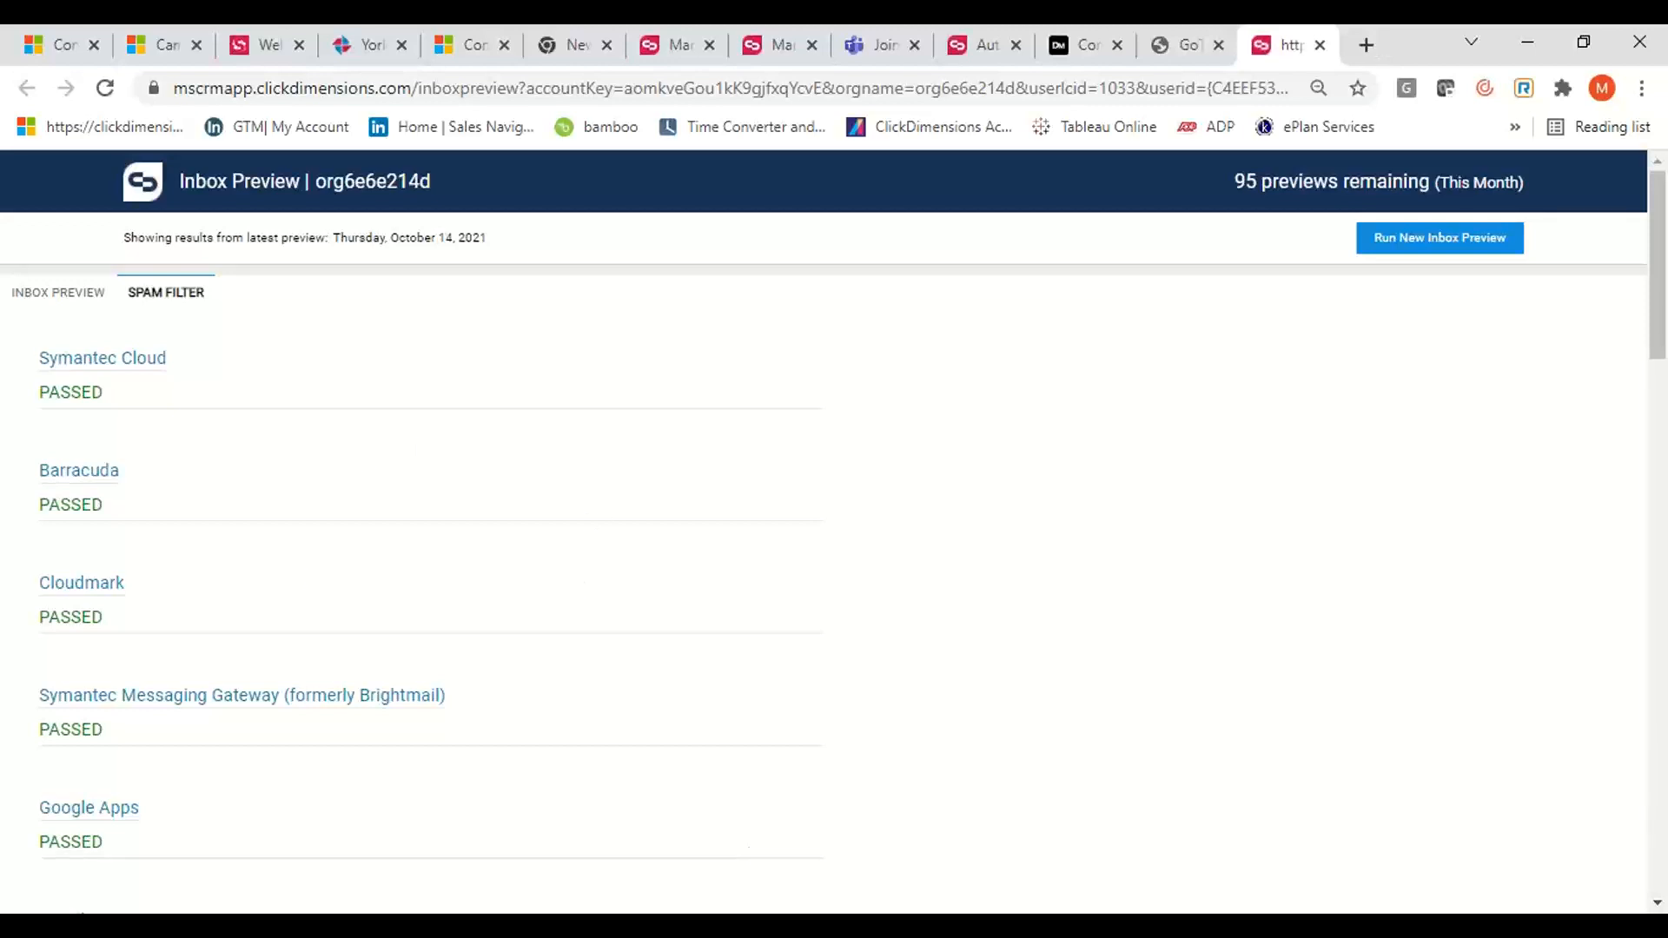
Switch back to the email send window, open the pinned TROXIMO Monthly Newsletter email send and look through its statistics
{"action": "left_click", "coordinate": [900, 866]}
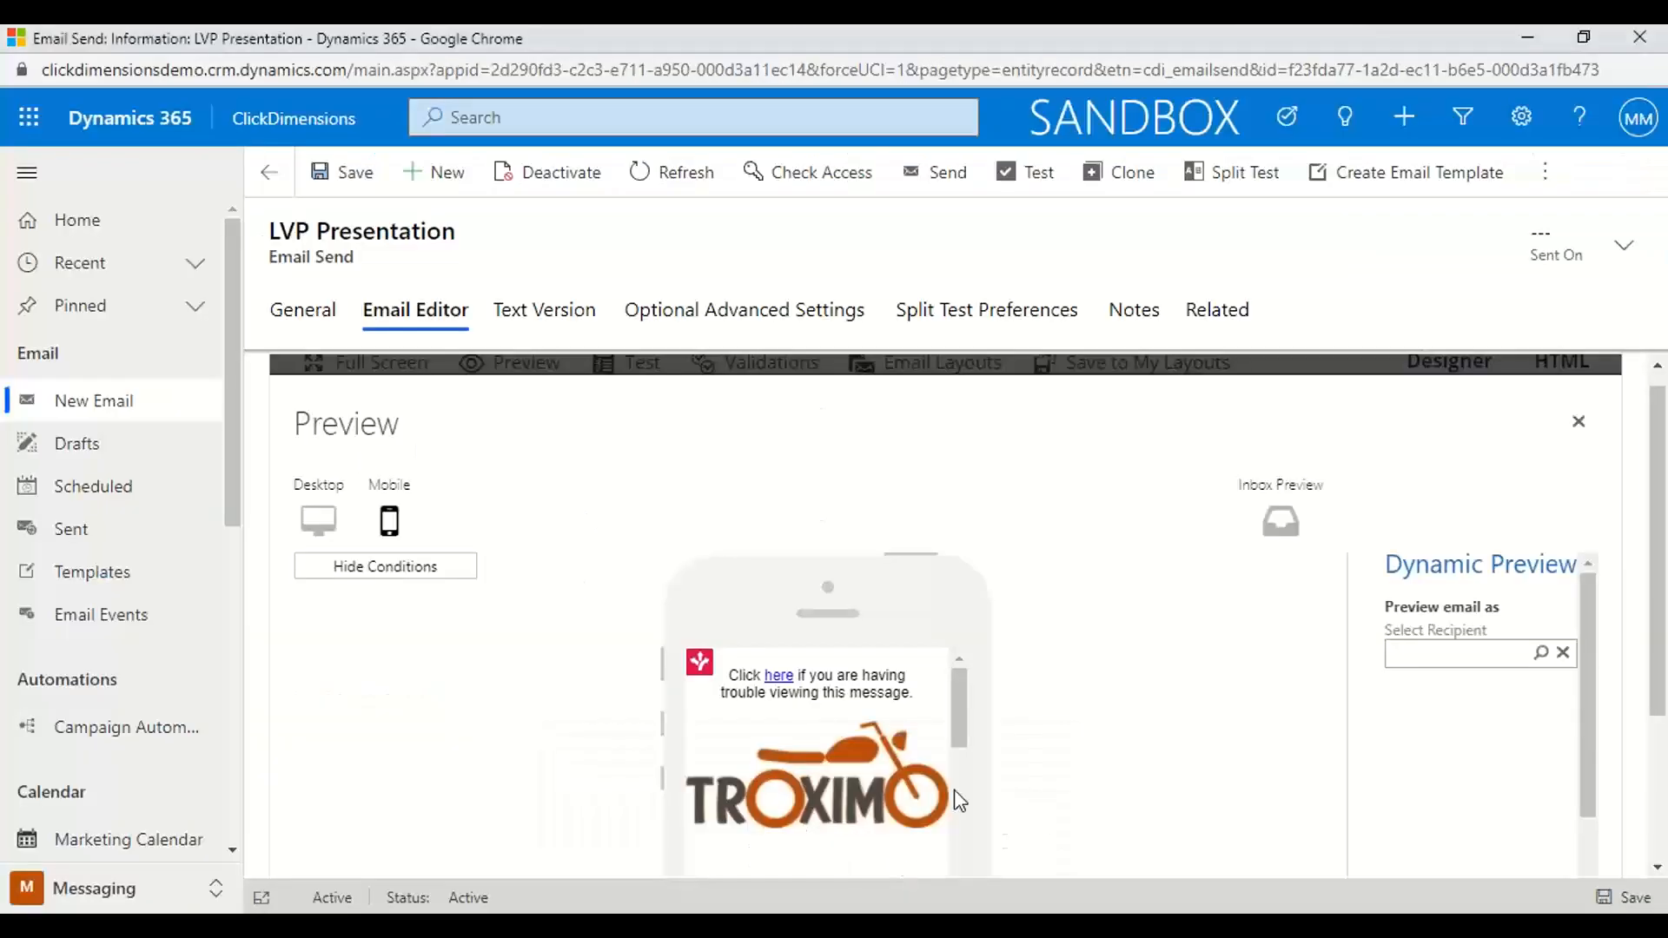
{"action": "scroll", "coordinate": [770, 529], "scroll_direction": "up", "scroll_amount": 1}
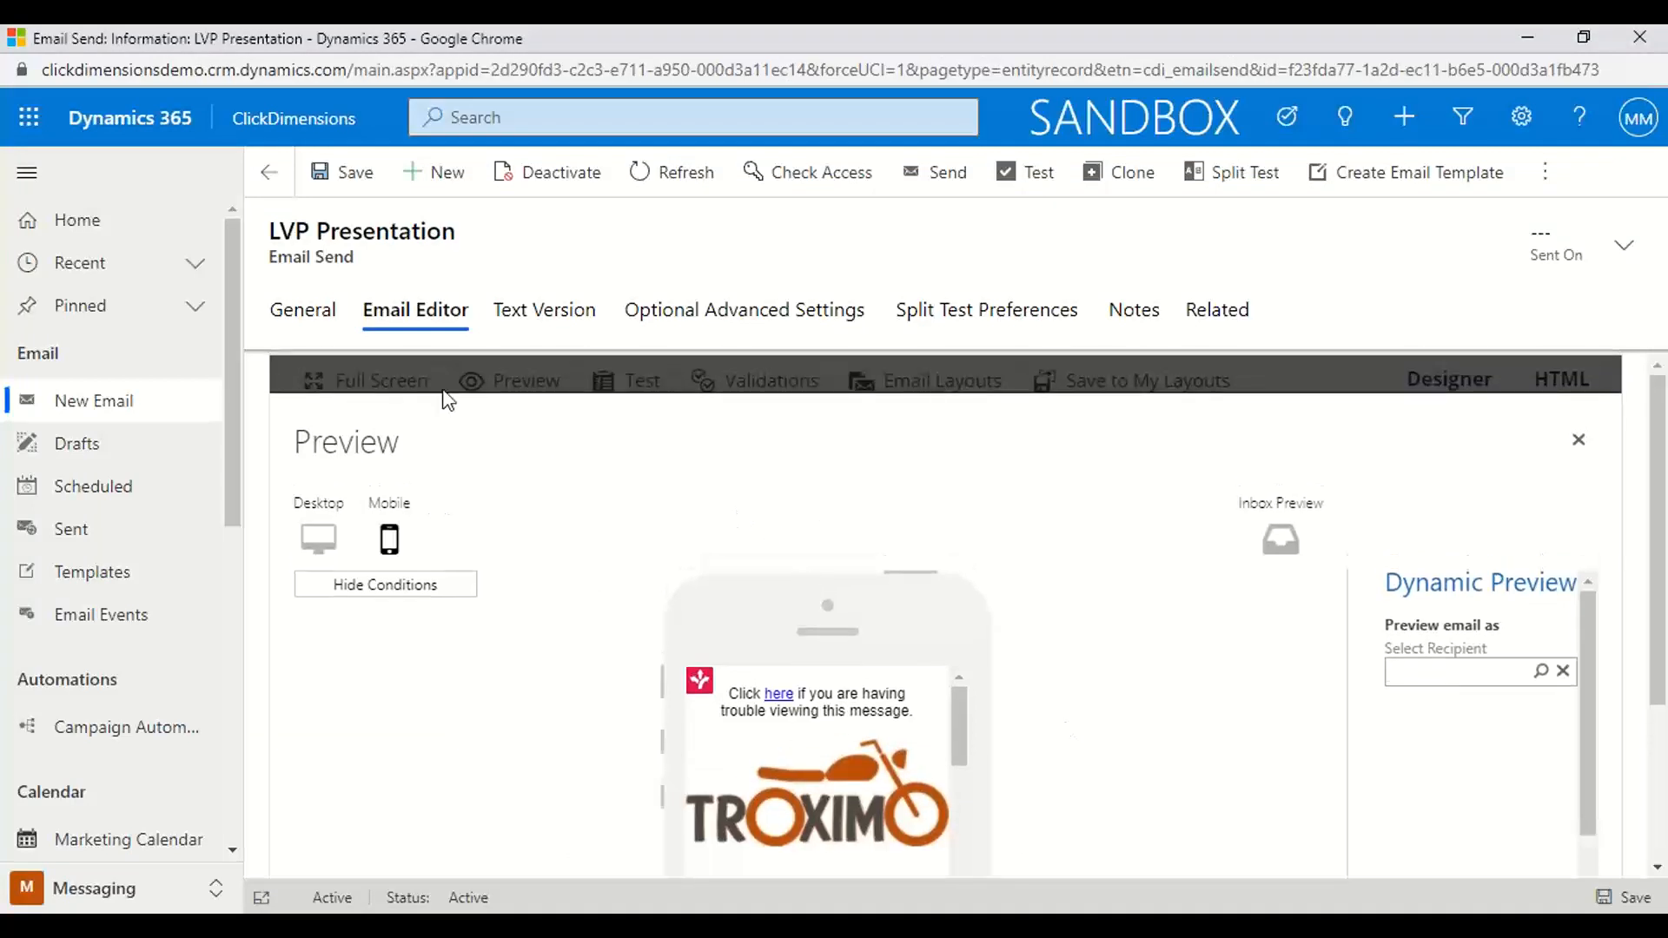
{"action": "left_click", "coordinate": [193, 307]}
{"action": "left_click", "coordinate": [123, 358]}
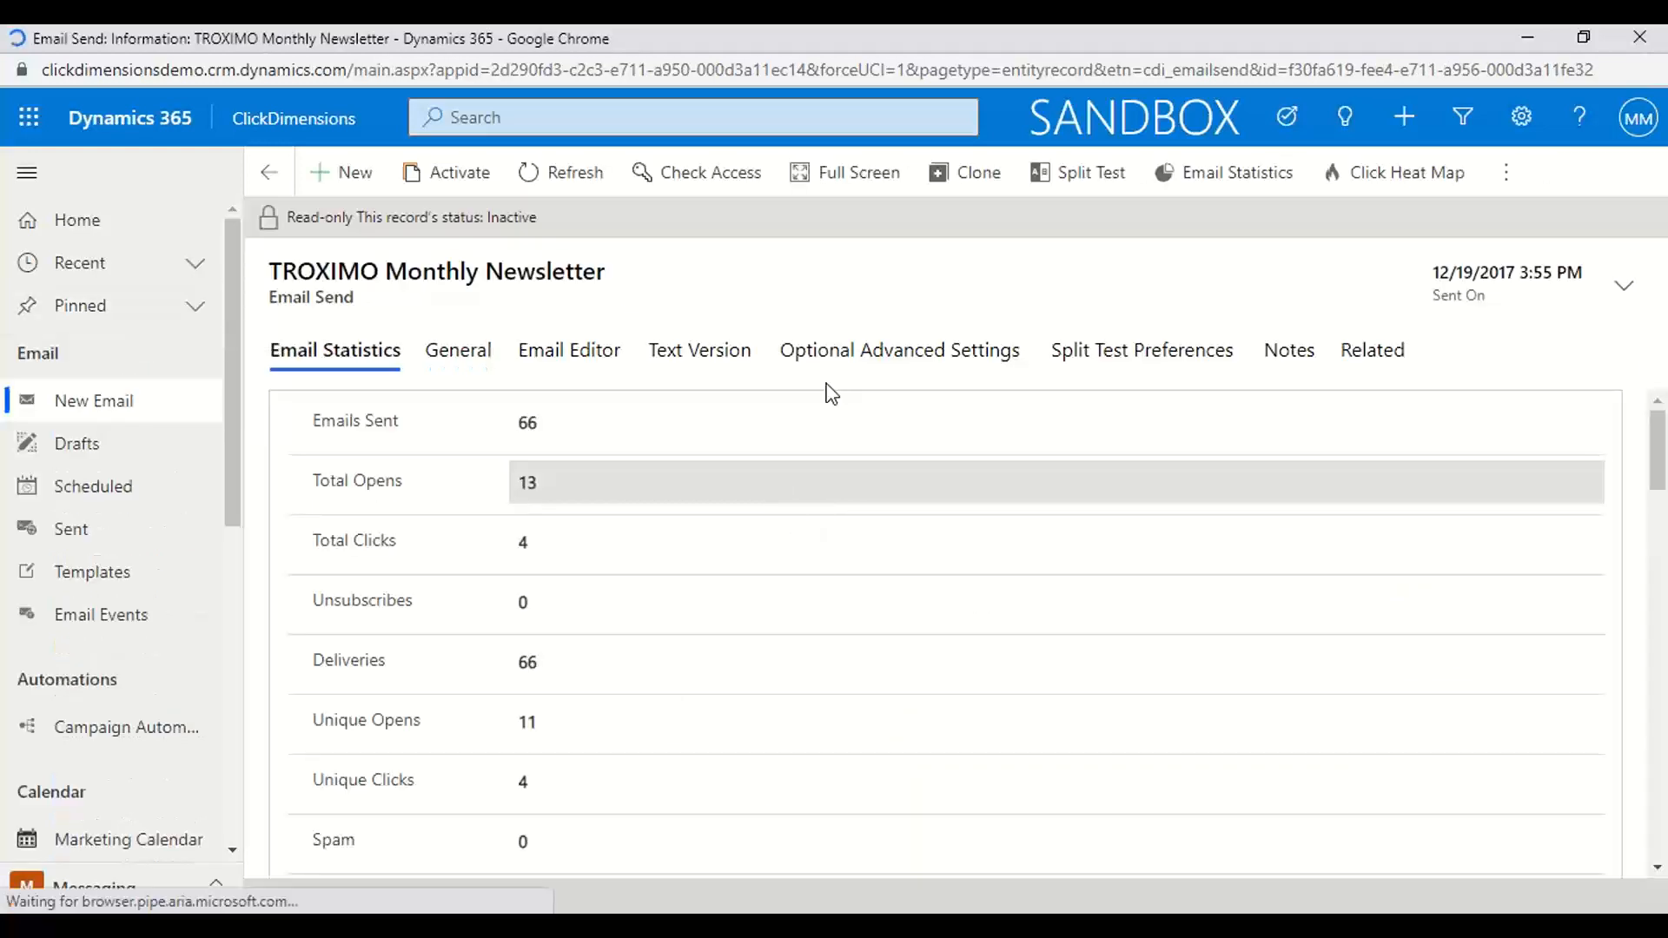
{"action": "scroll", "coordinate": [867, 518], "scroll_direction": "down", "scroll_amount": 5}
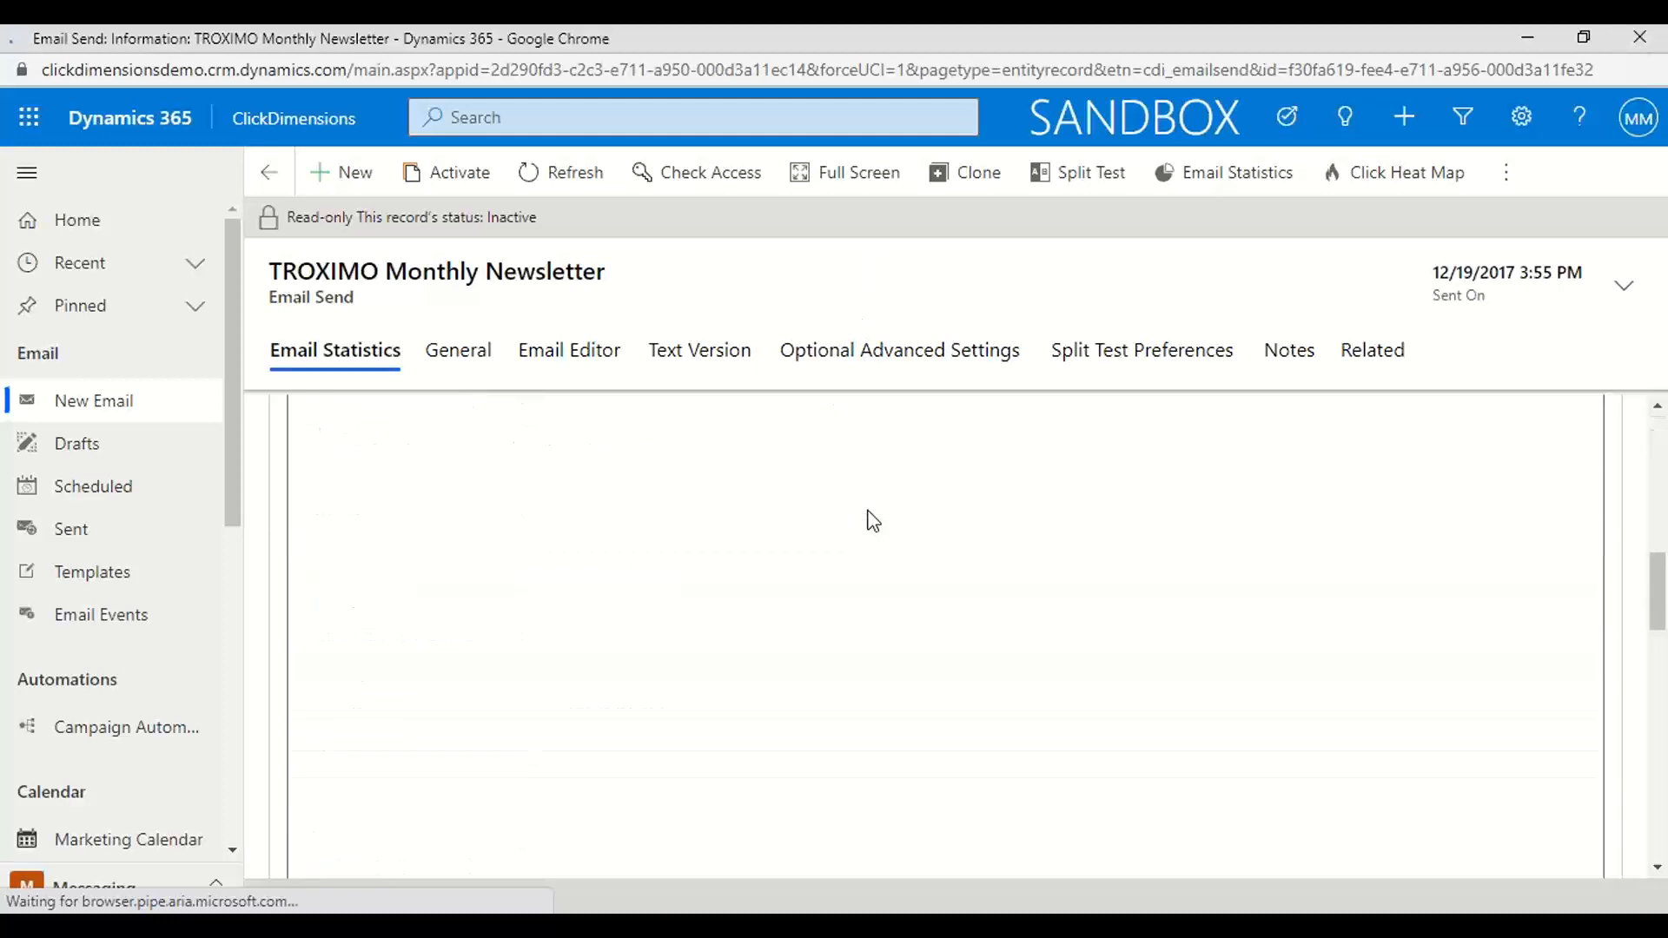
{"action": "scroll", "coordinate": [868, 518], "scroll_direction": "up", "scroll_amount": 5}
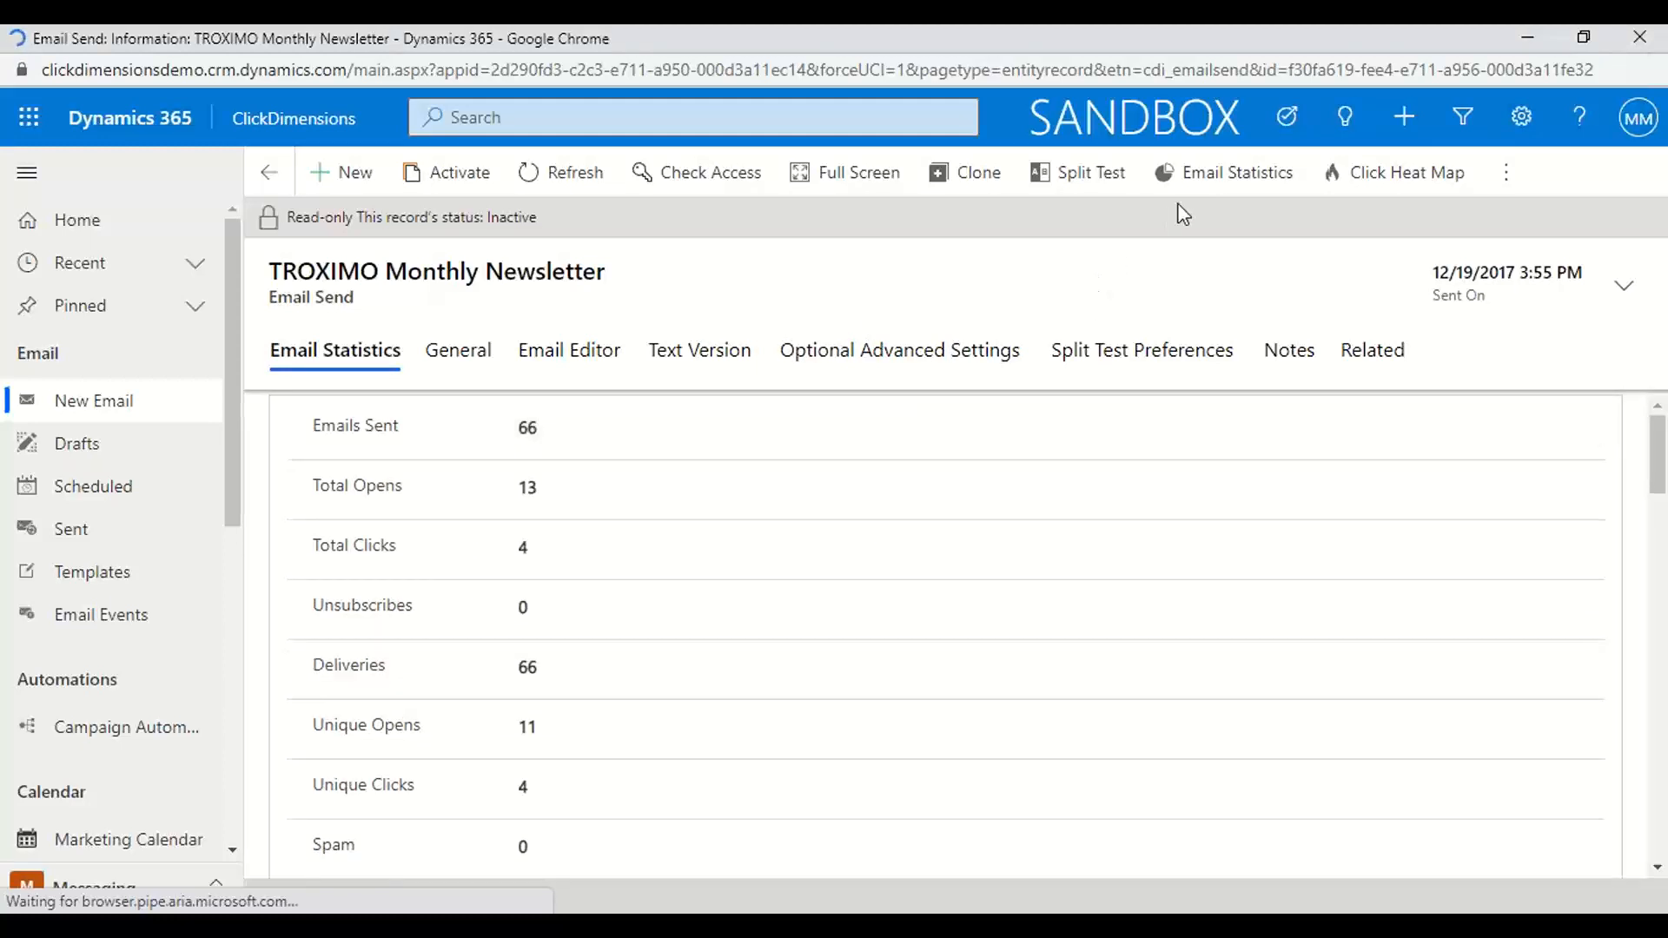
Open the newsletter's detailed statistics report and review its overview, email clients and conversions
{"action": "left_click", "coordinate": [1196, 182]}
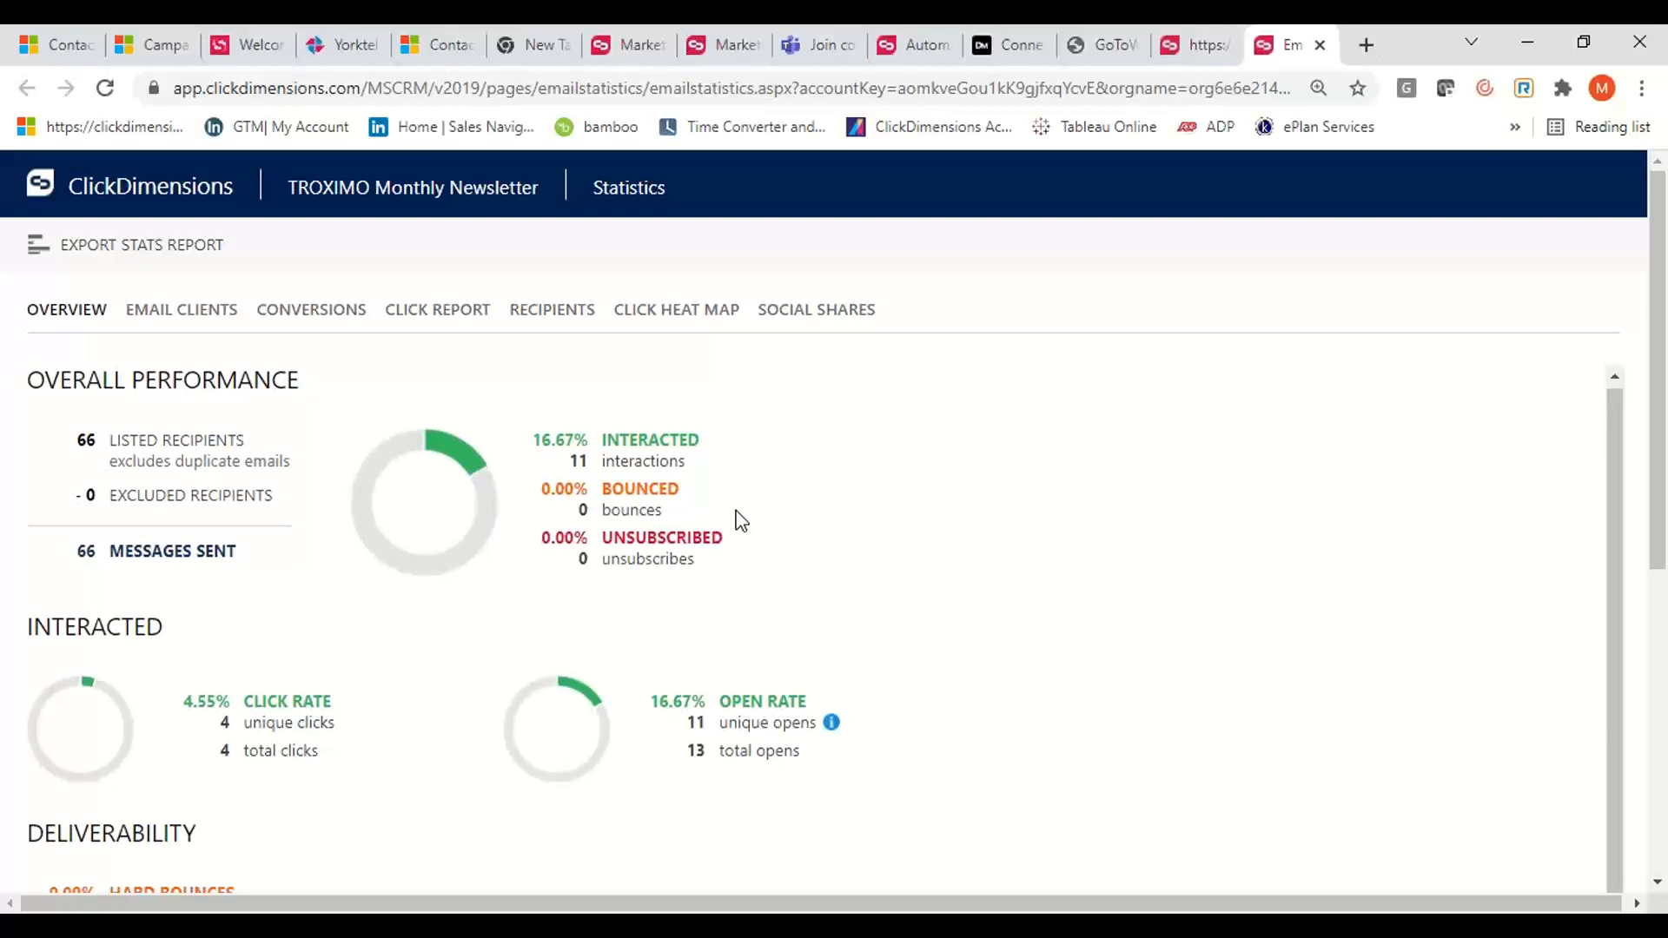
{"action": "scroll", "coordinate": [739, 521], "scroll_direction": "down", "scroll_amount": 1}
{"action": "scroll", "coordinate": [738, 521], "scroll_direction": "up", "scroll_amount": 1}
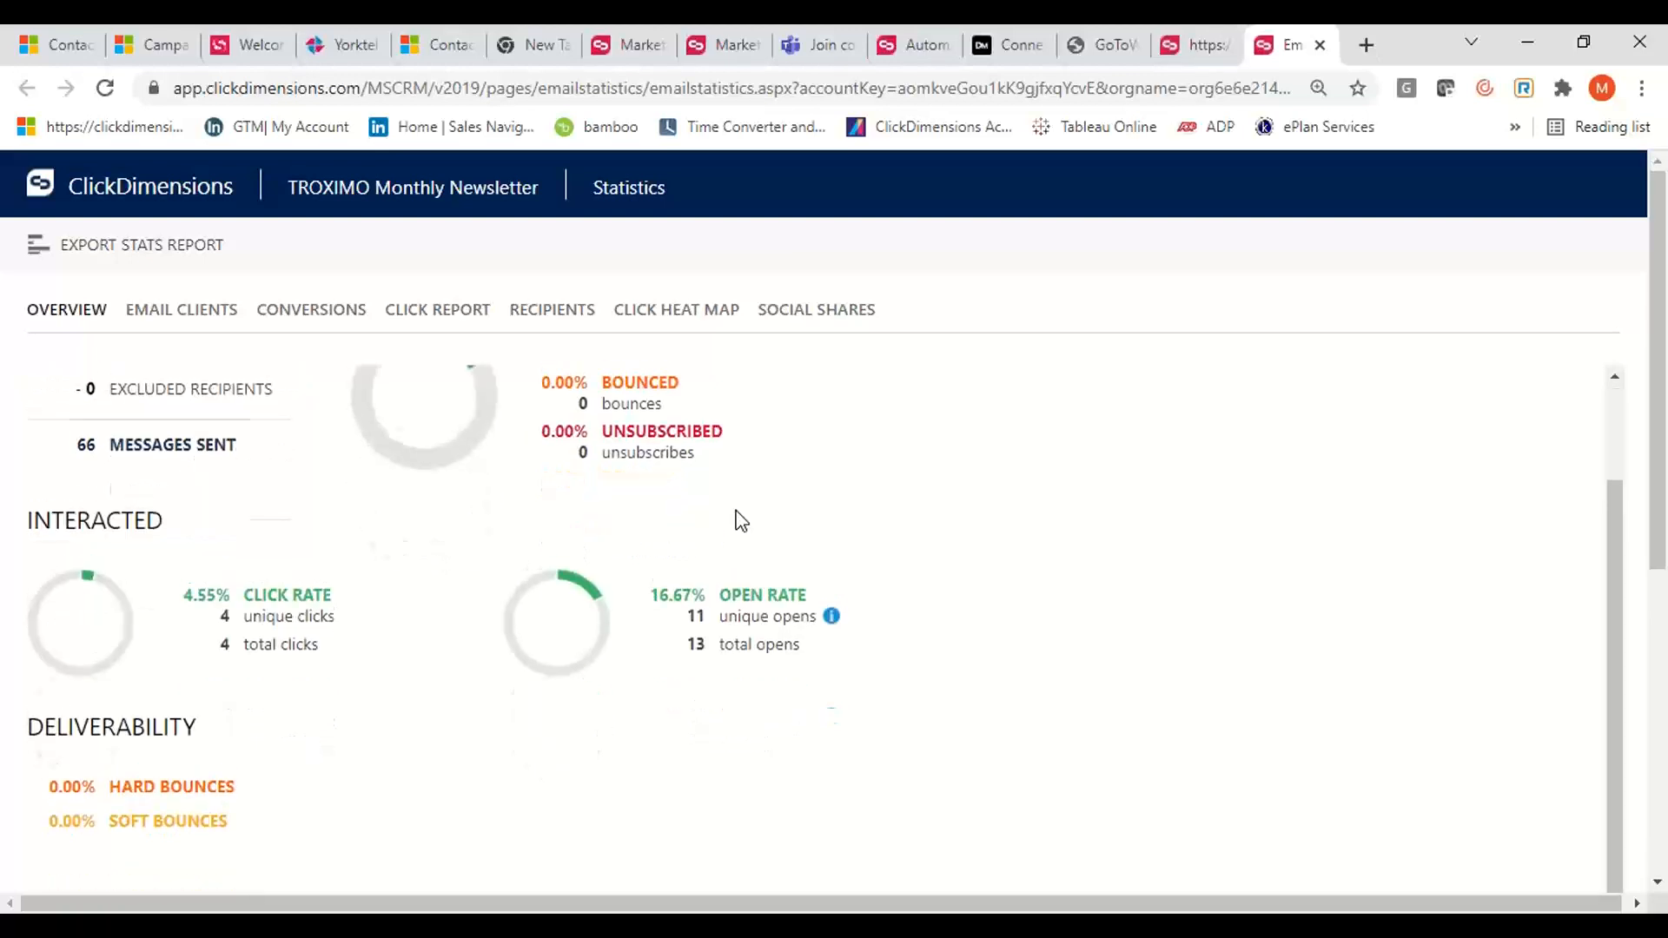
{"action": "left_click", "coordinate": [172, 321]}
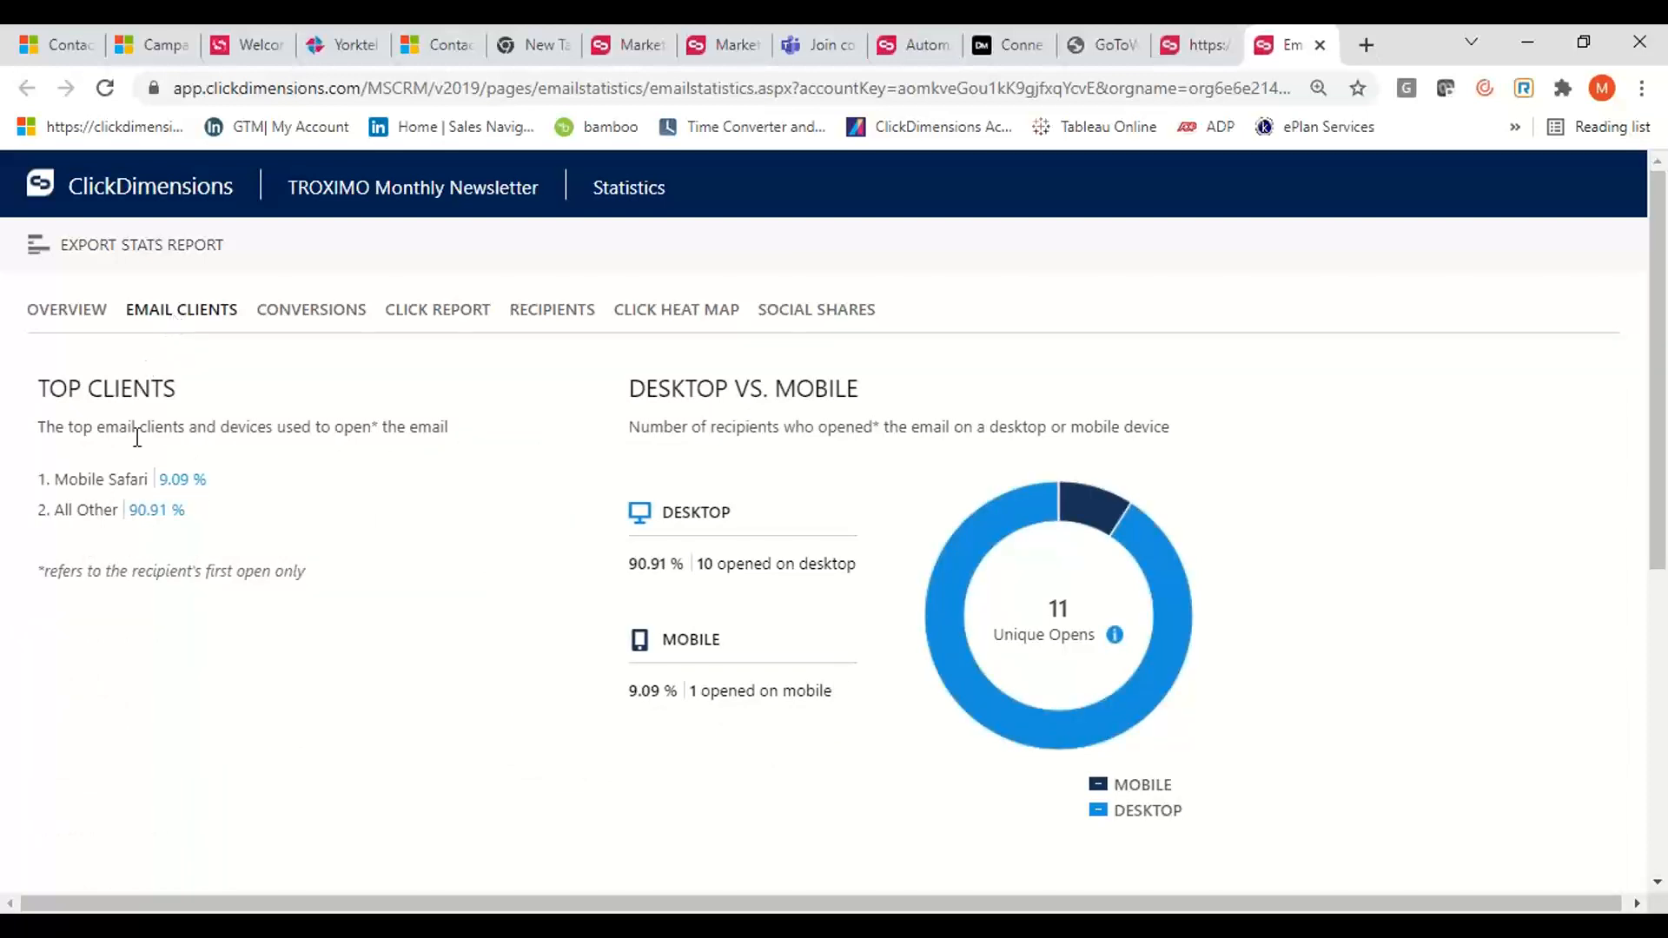
{"action": "left_click", "coordinate": [327, 332]}
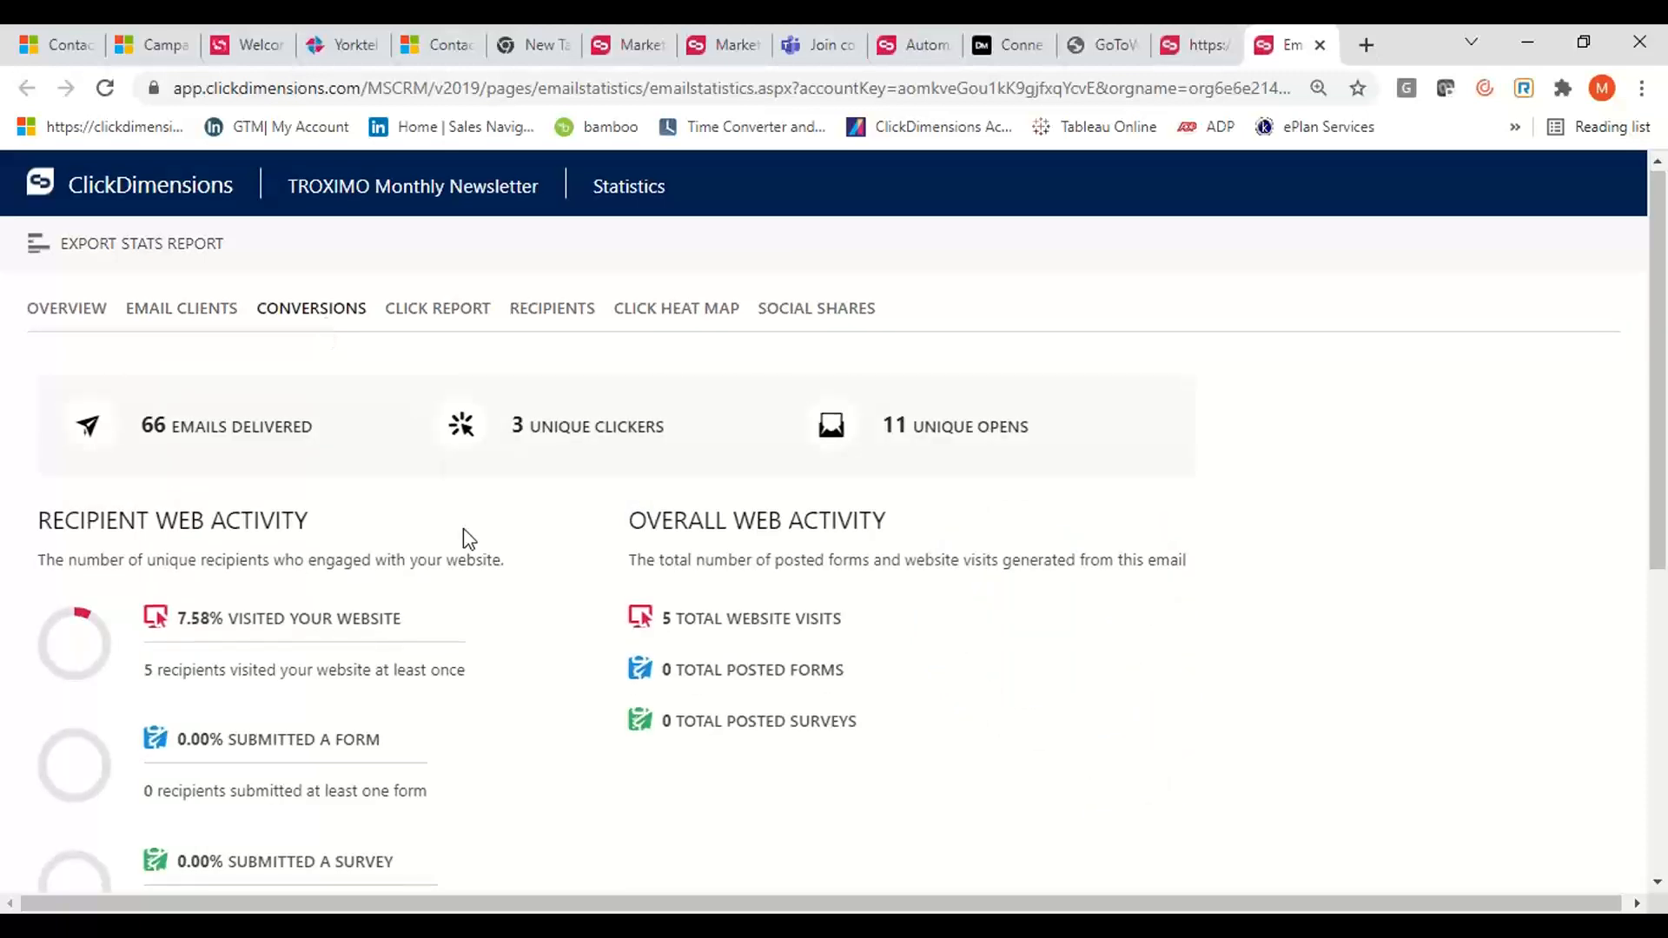
{"action": "scroll", "coordinate": [462, 539], "scroll_direction": "down", "scroll_amount": 2}
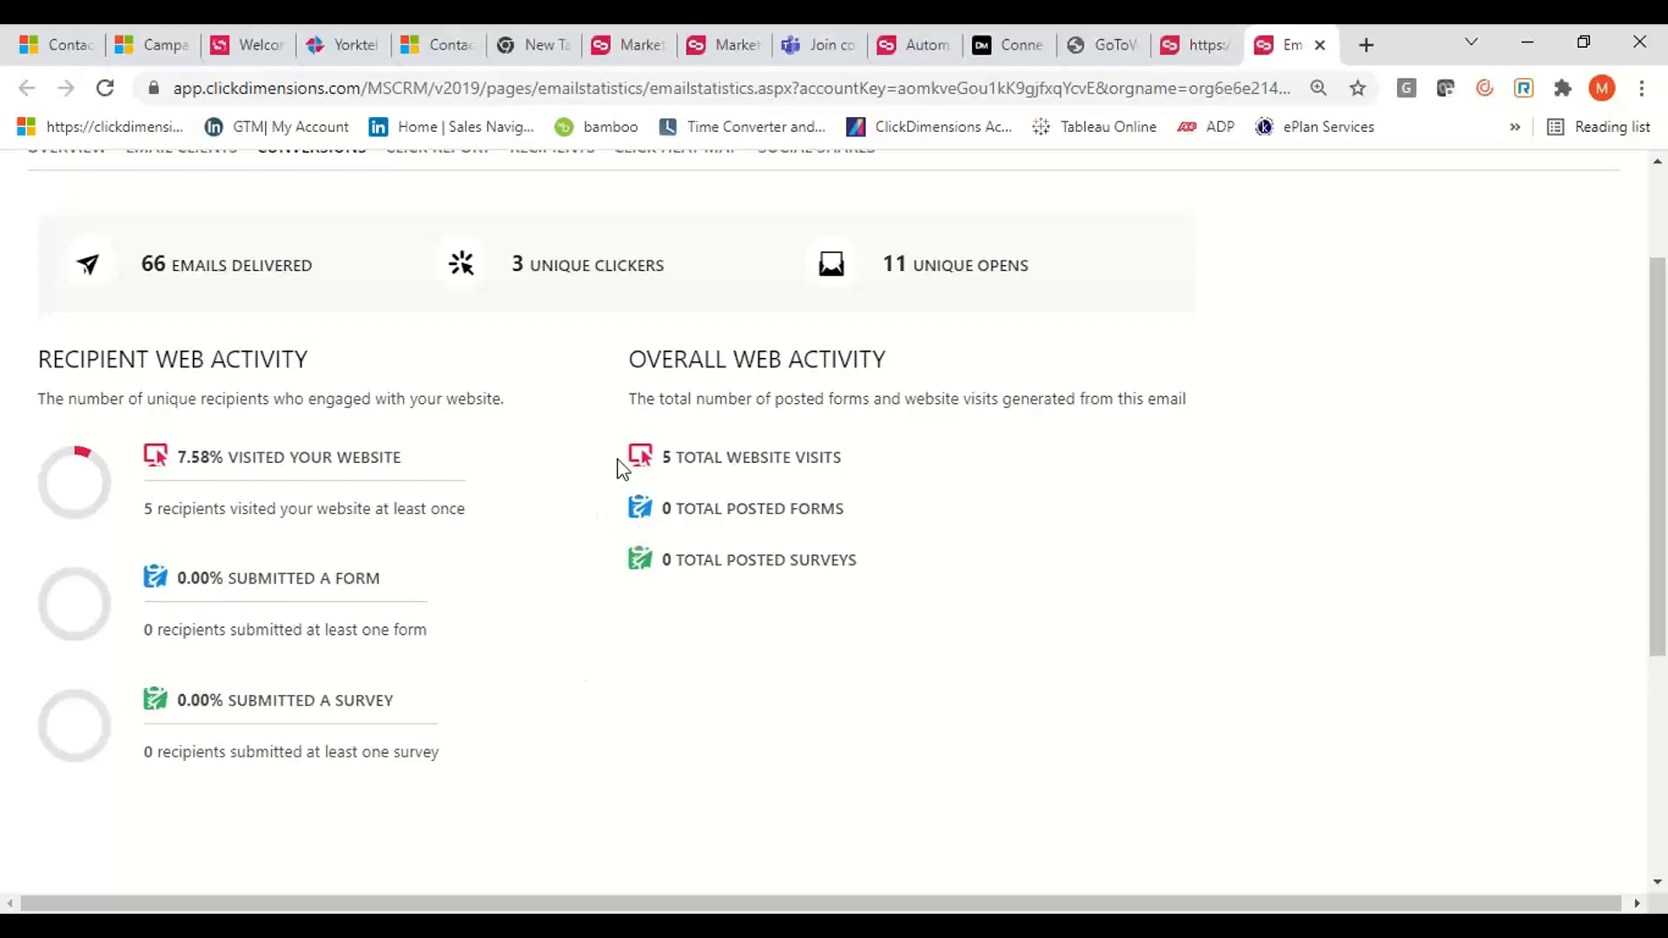
{"action": "scroll", "coordinate": [619, 469], "scroll_direction": "up", "scroll_amount": 2}
Review the newsletter's click report, recipients, click heat map and social shares
{"action": "left_click", "coordinate": [461, 317]}
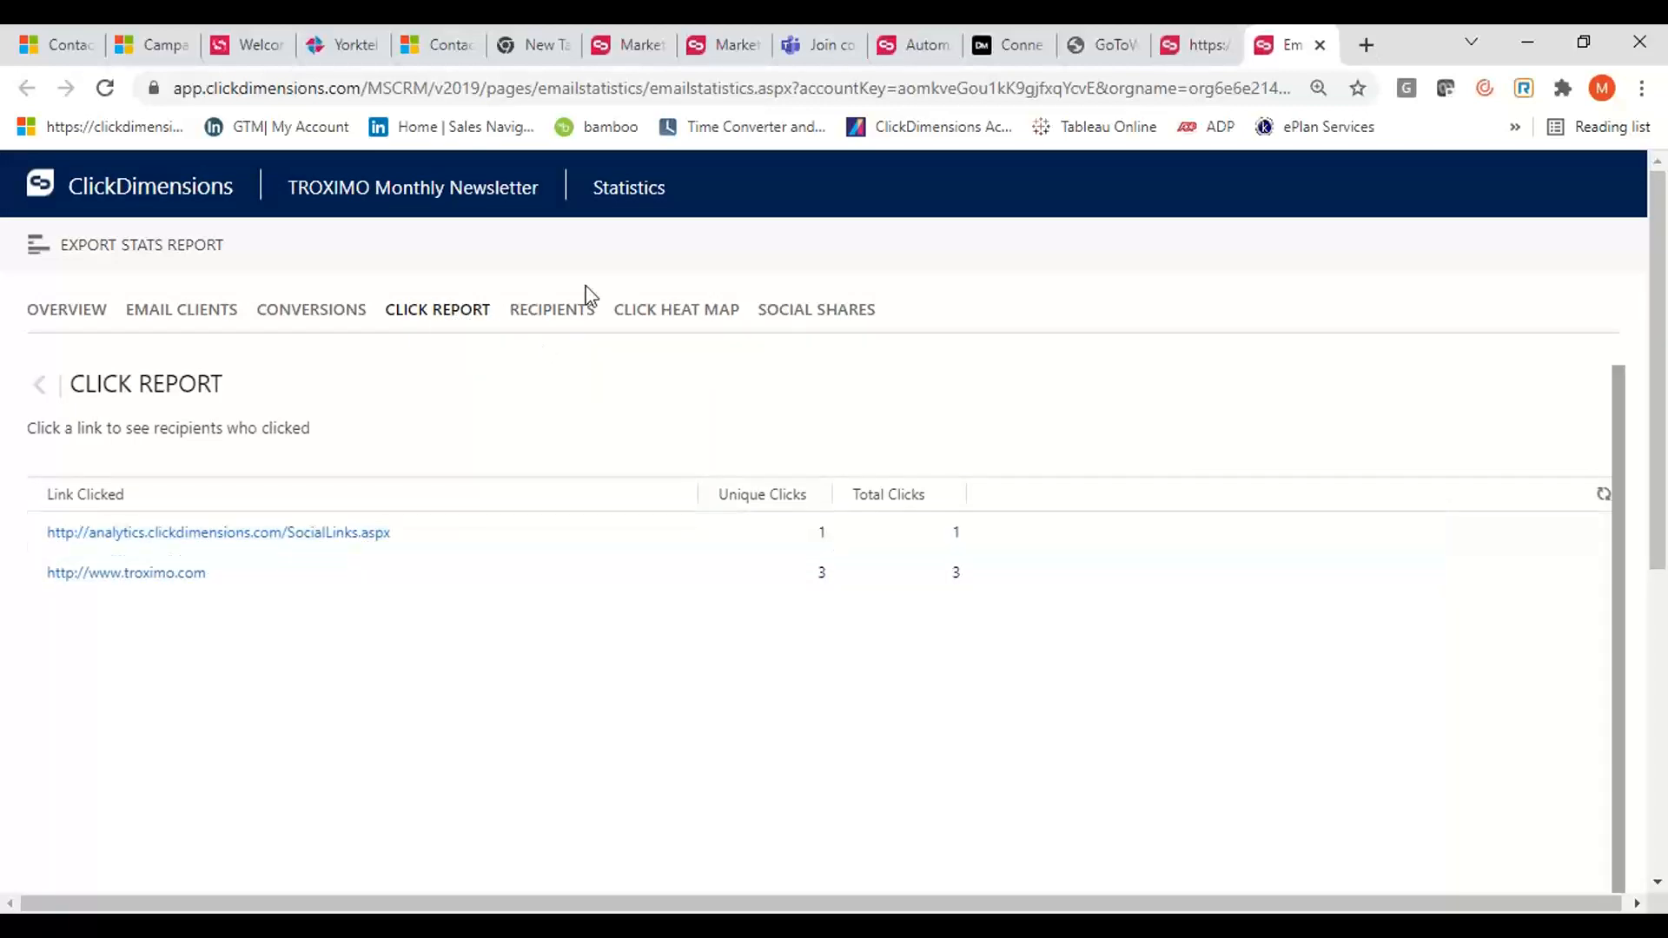
{"action": "left_click", "coordinate": [565, 317]}
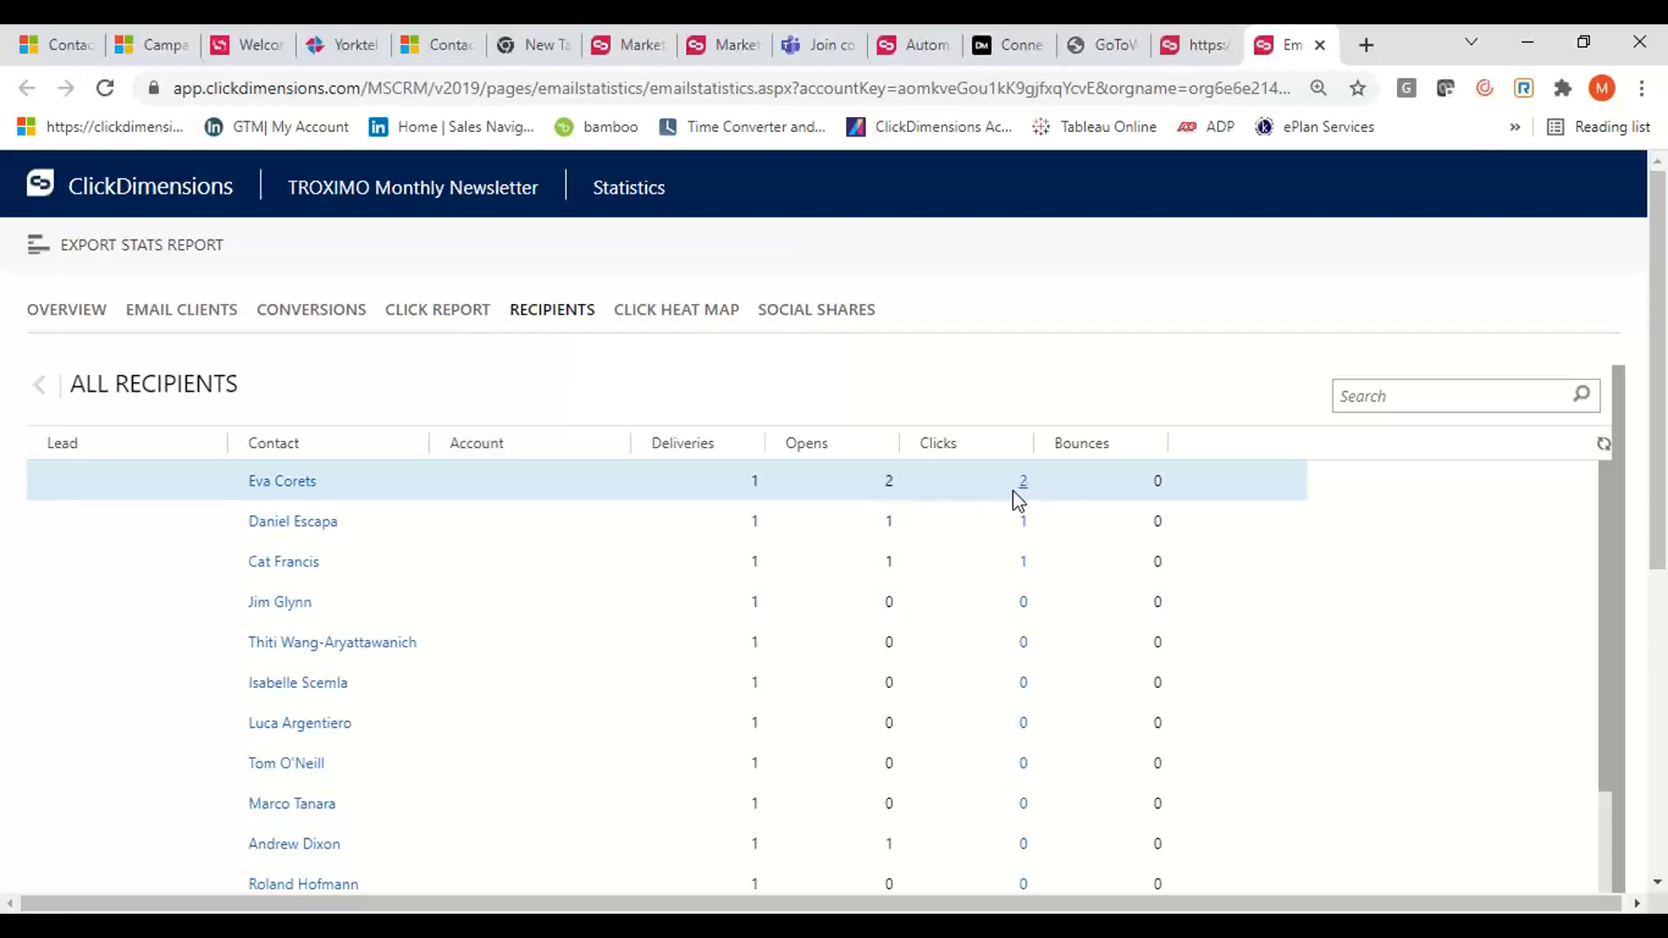
{"action": "left_click", "coordinate": [699, 334]}
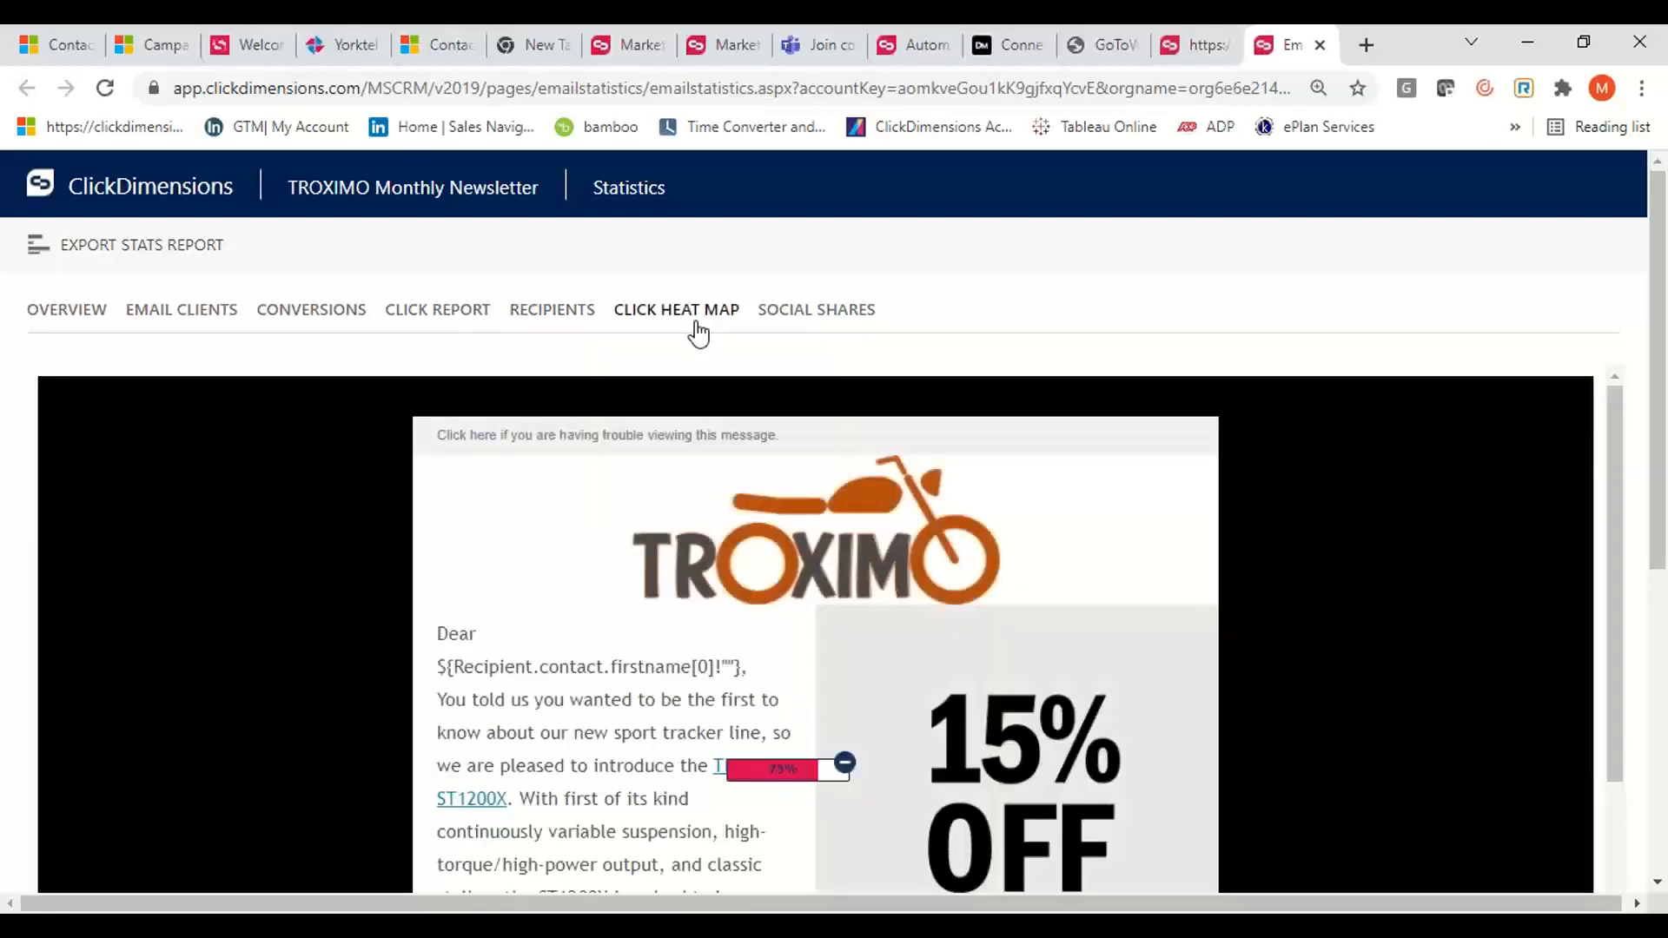
{"action": "left_click", "coordinate": [804, 319]}
{"action": "scroll", "coordinate": [577, 584], "scroll_direction": "down", "scroll_amount": 3}
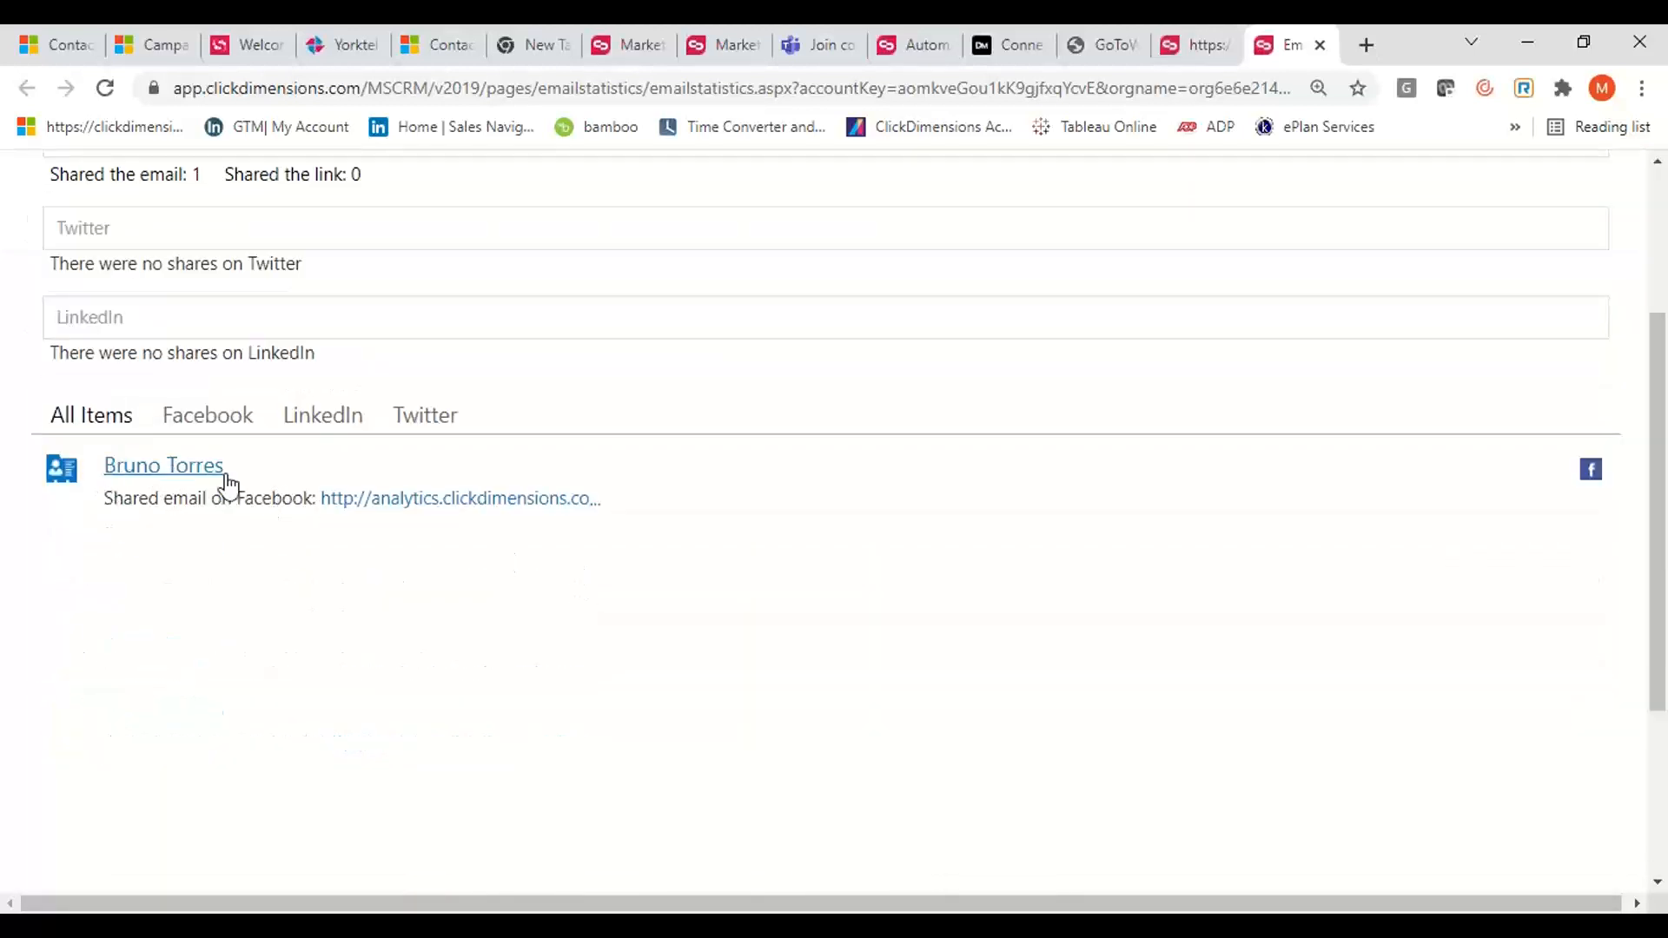
{"action": "scroll", "coordinate": [507, 387], "scroll_direction": "up", "scroll_amount": 3}
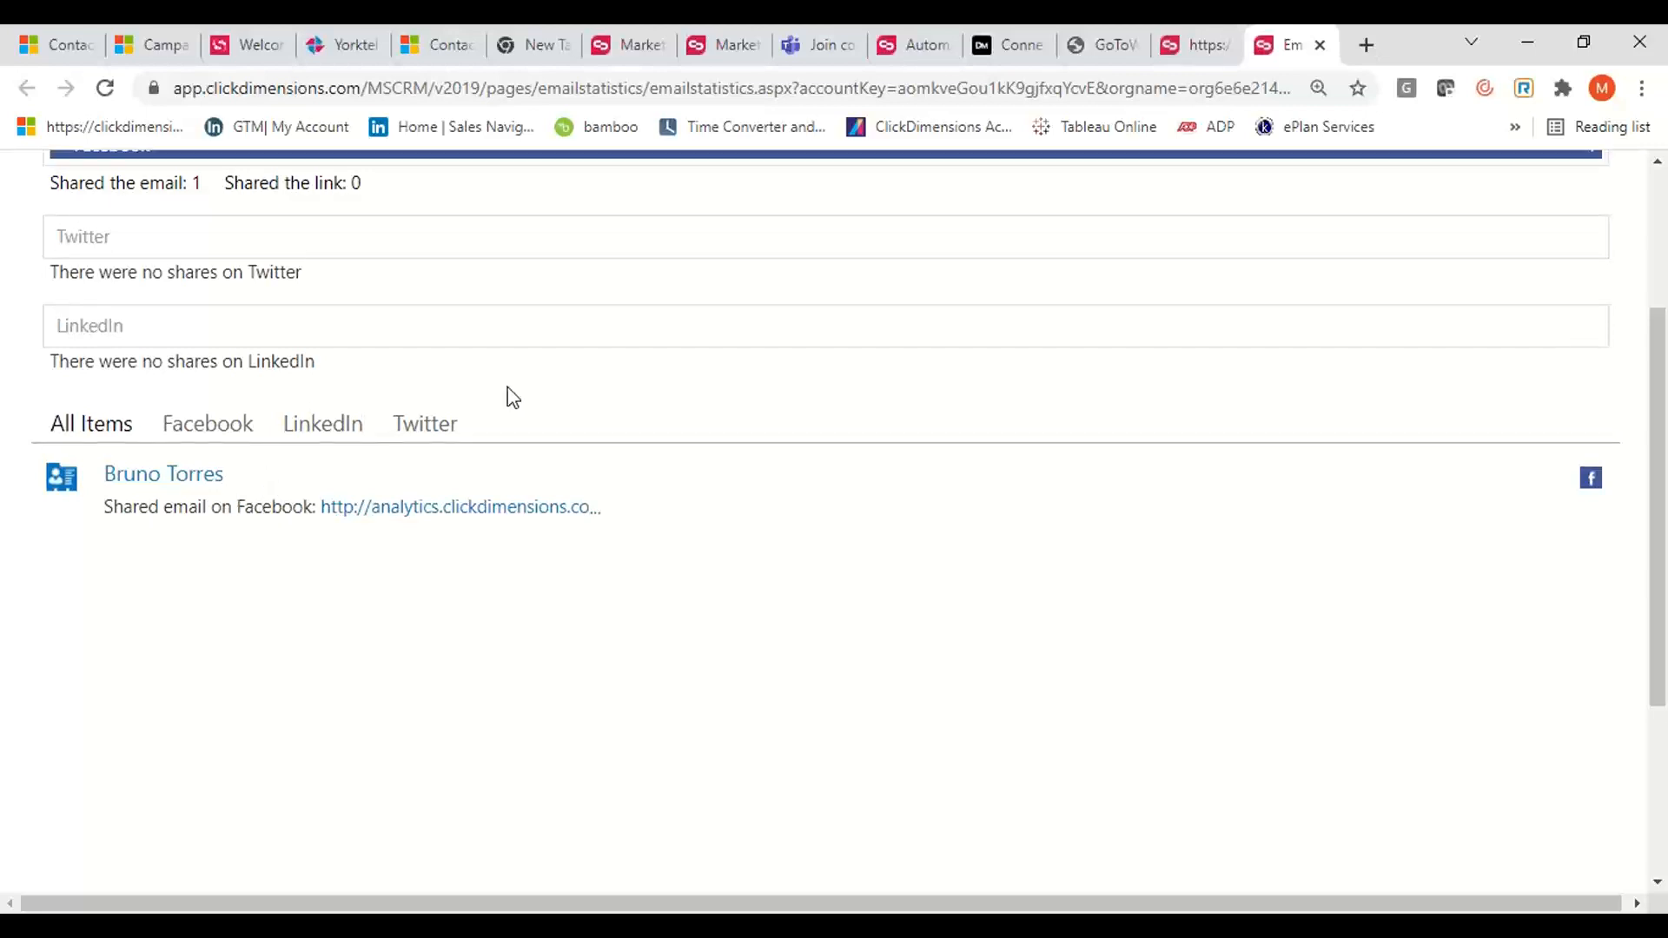
Switch back to the Dynamics 365 window and open the "[CLONE]: 365 Saturday Freestyle" email template from the active email templates
{"action": "mouse_move", "coordinate": [808, 926]}
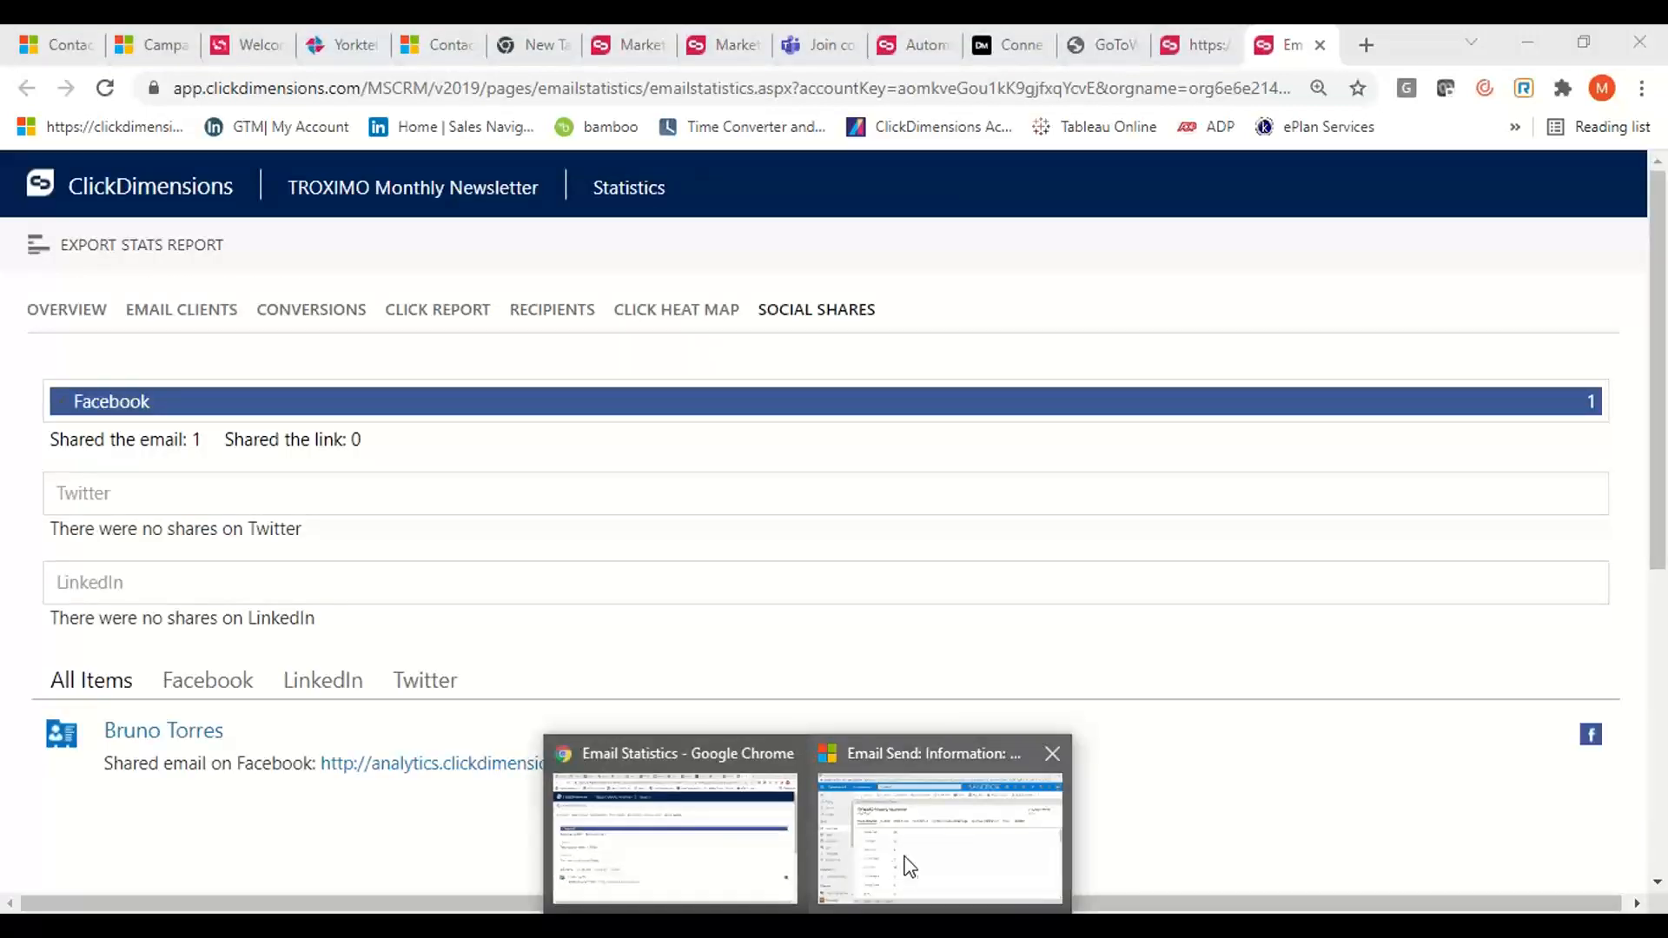
{"action": "left_click", "coordinate": [901, 860]}
{"action": "scroll", "coordinate": [231, 420], "scroll_direction": "down", "scroll_amount": 2}
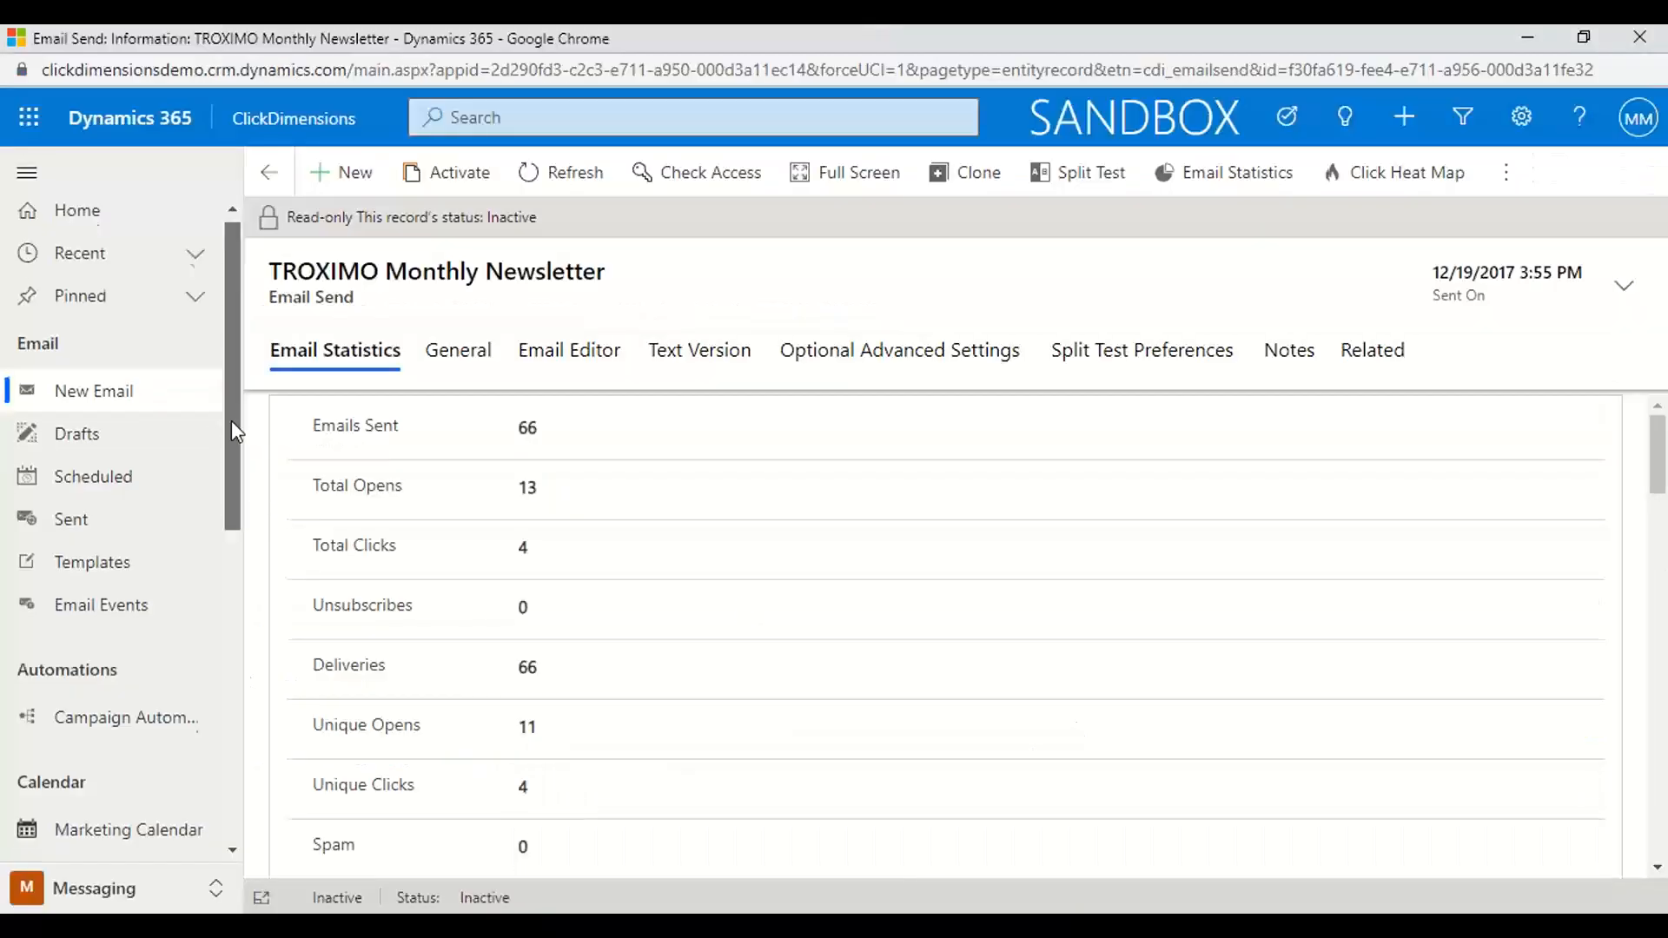
{"action": "left_click", "coordinate": [74, 477]}
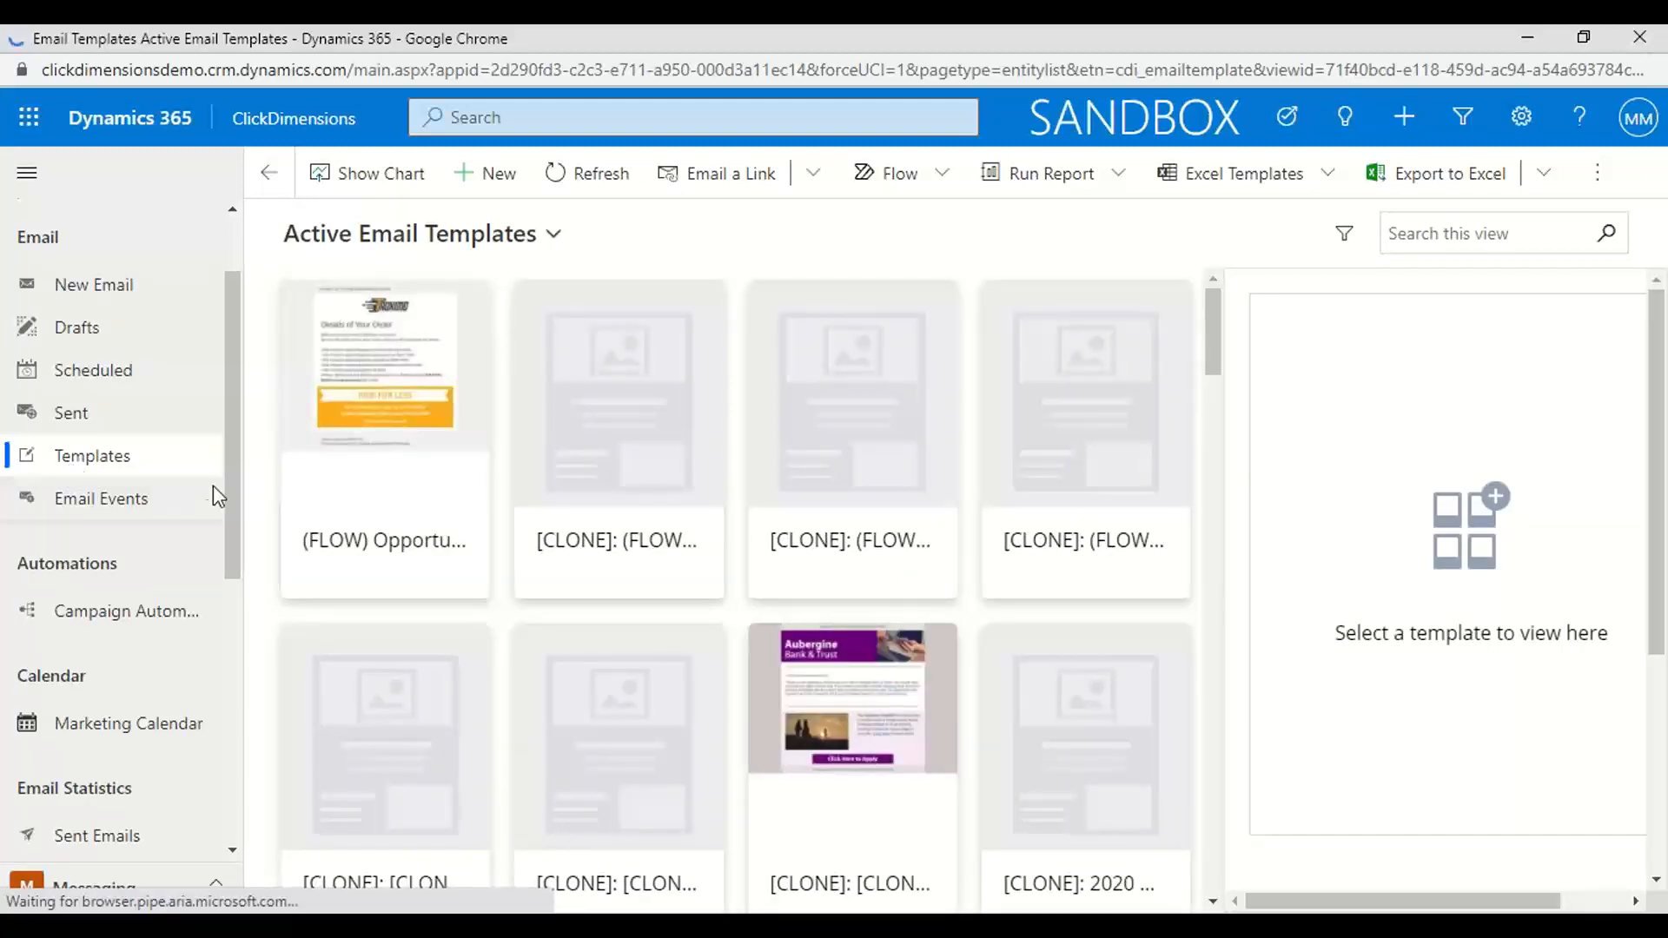
{"action": "scroll", "coordinate": [566, 660], "scroll_direction": "down", "scroll_amount": 8}
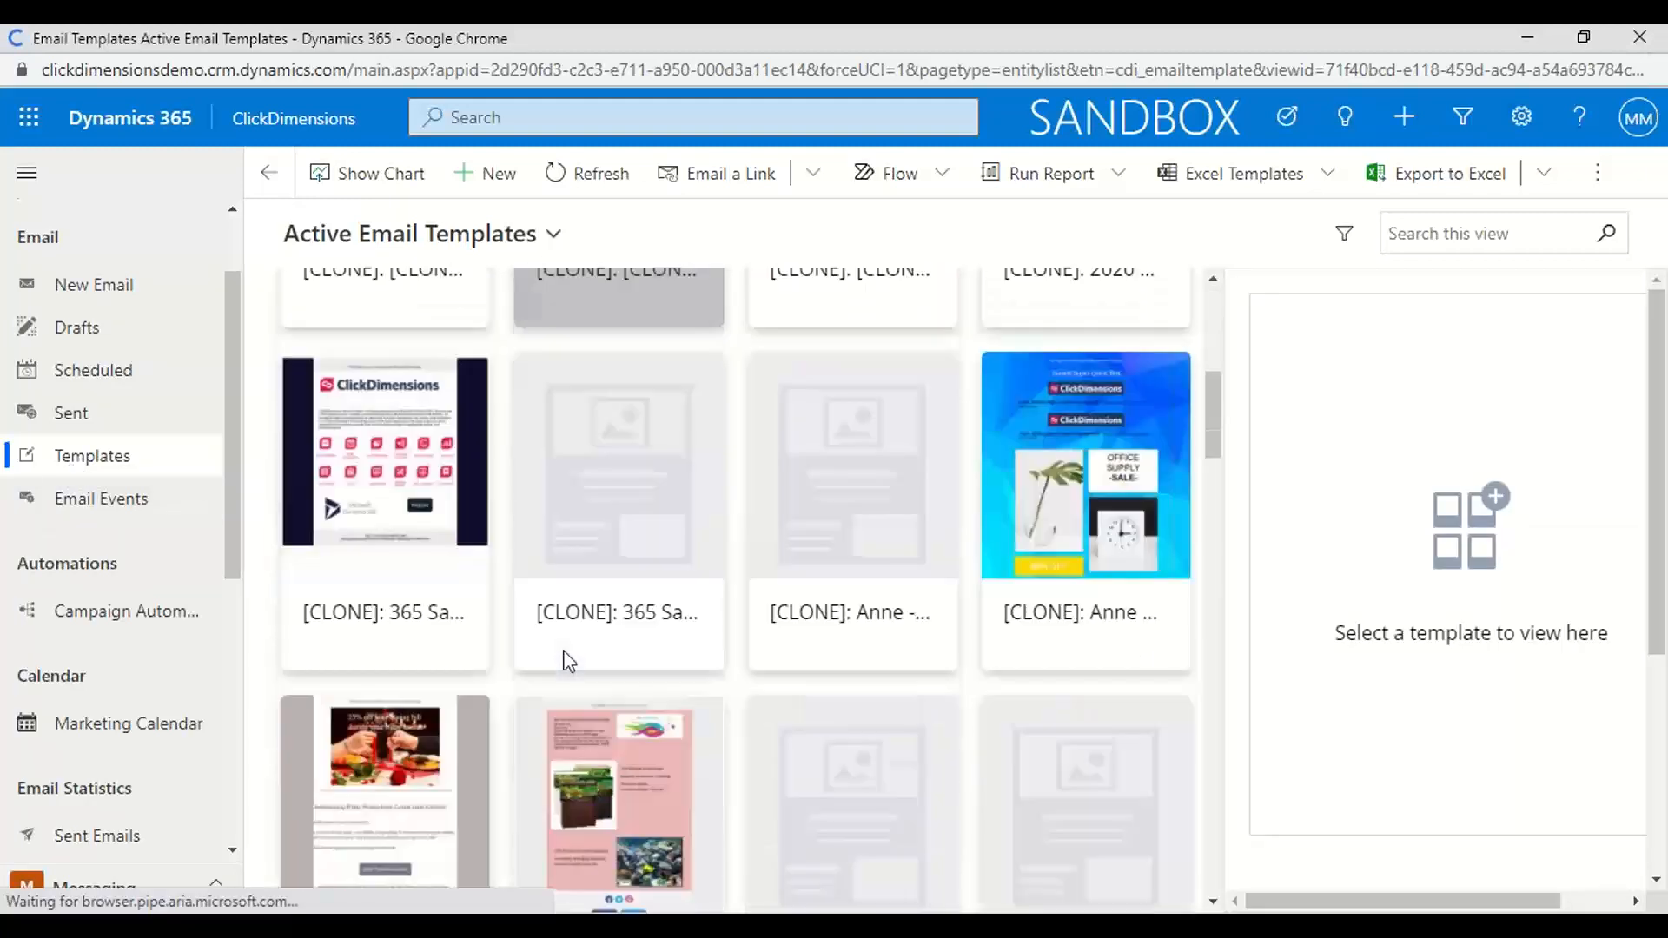
{"action": "left_click", "coordinate": [390, 375]}
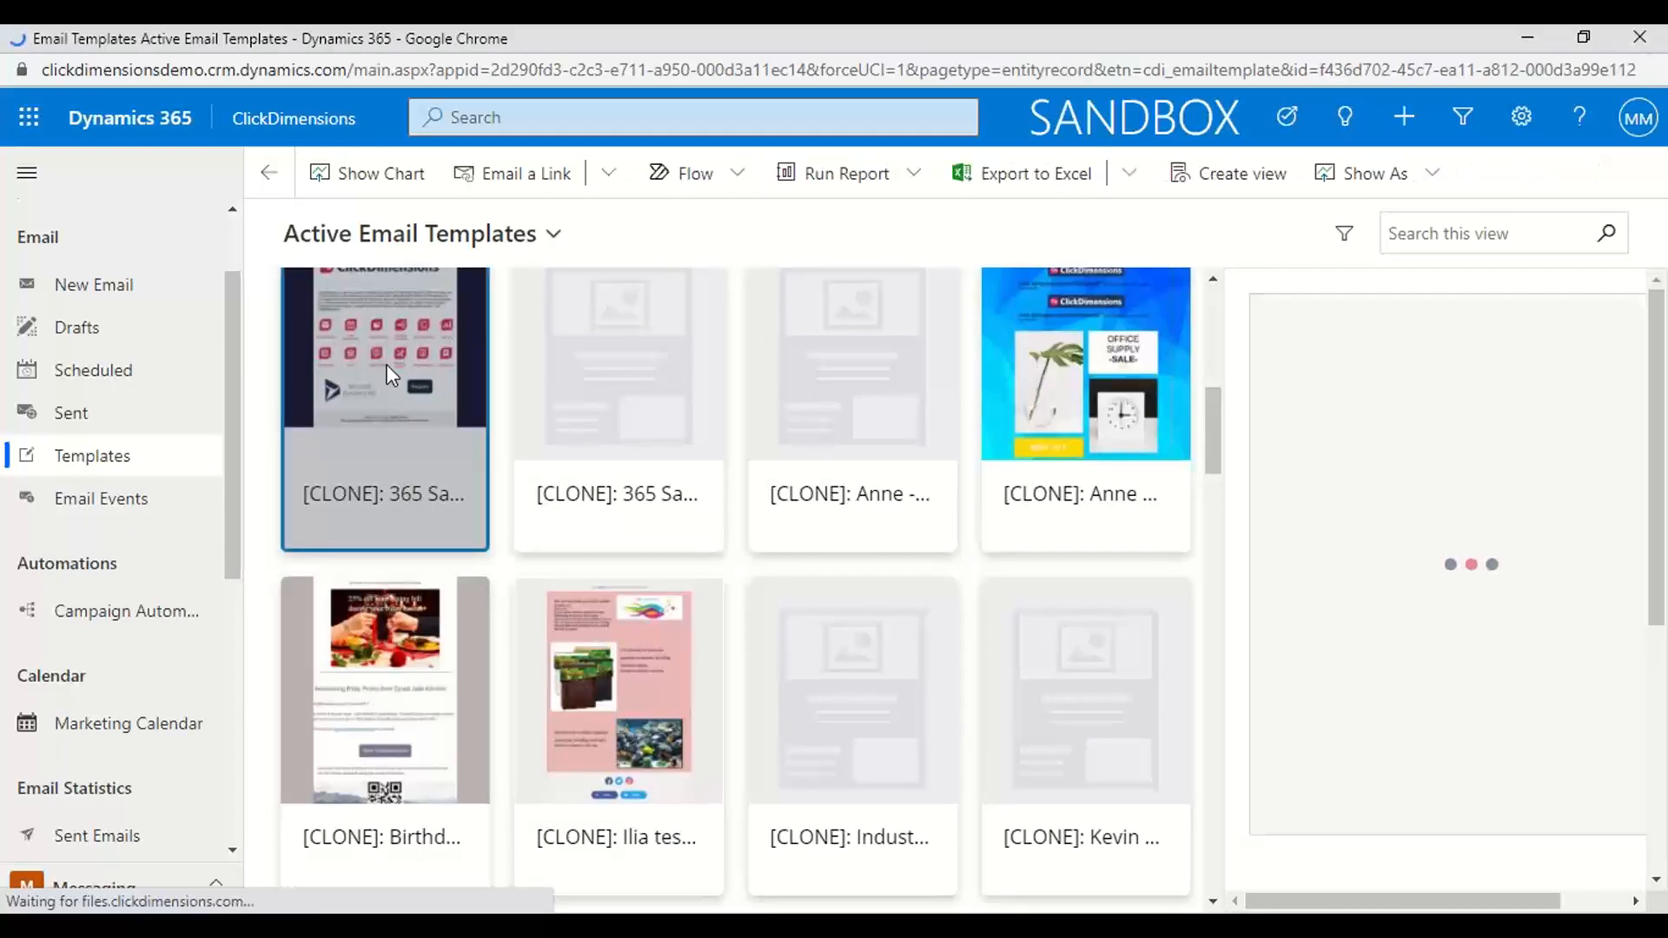
{"action": "double_click", "coordinate": [390, 375]}
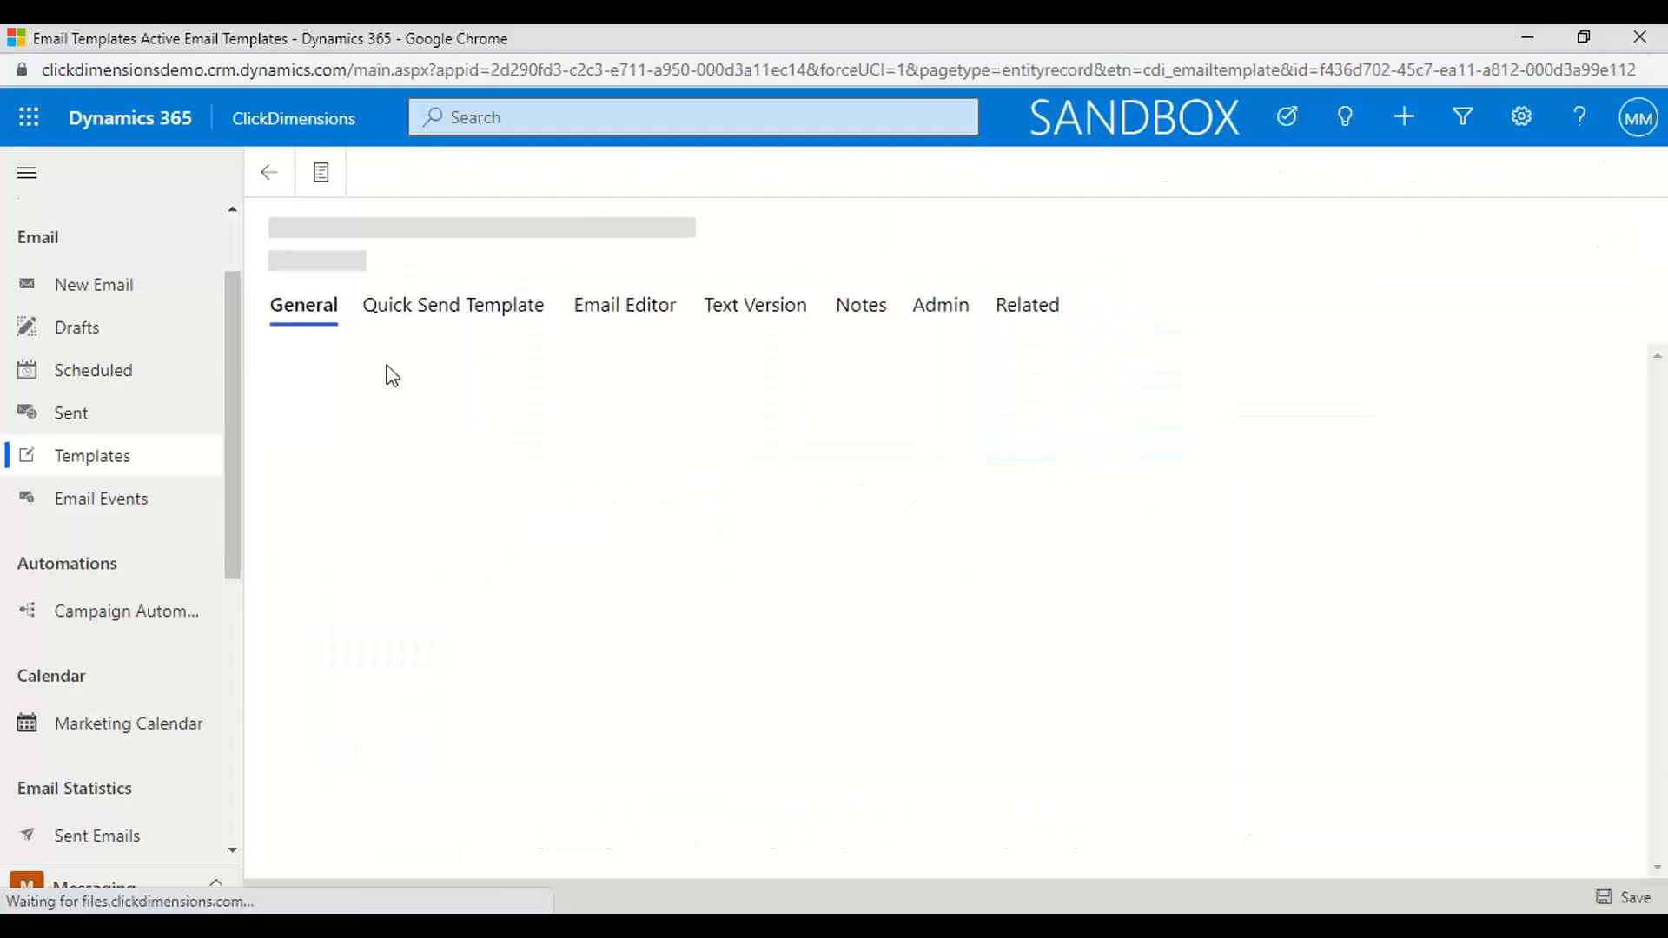
Try to save the email template with Quick Send Template set to Yes
{"action": "left_click", "coordinate": [422, 314]}
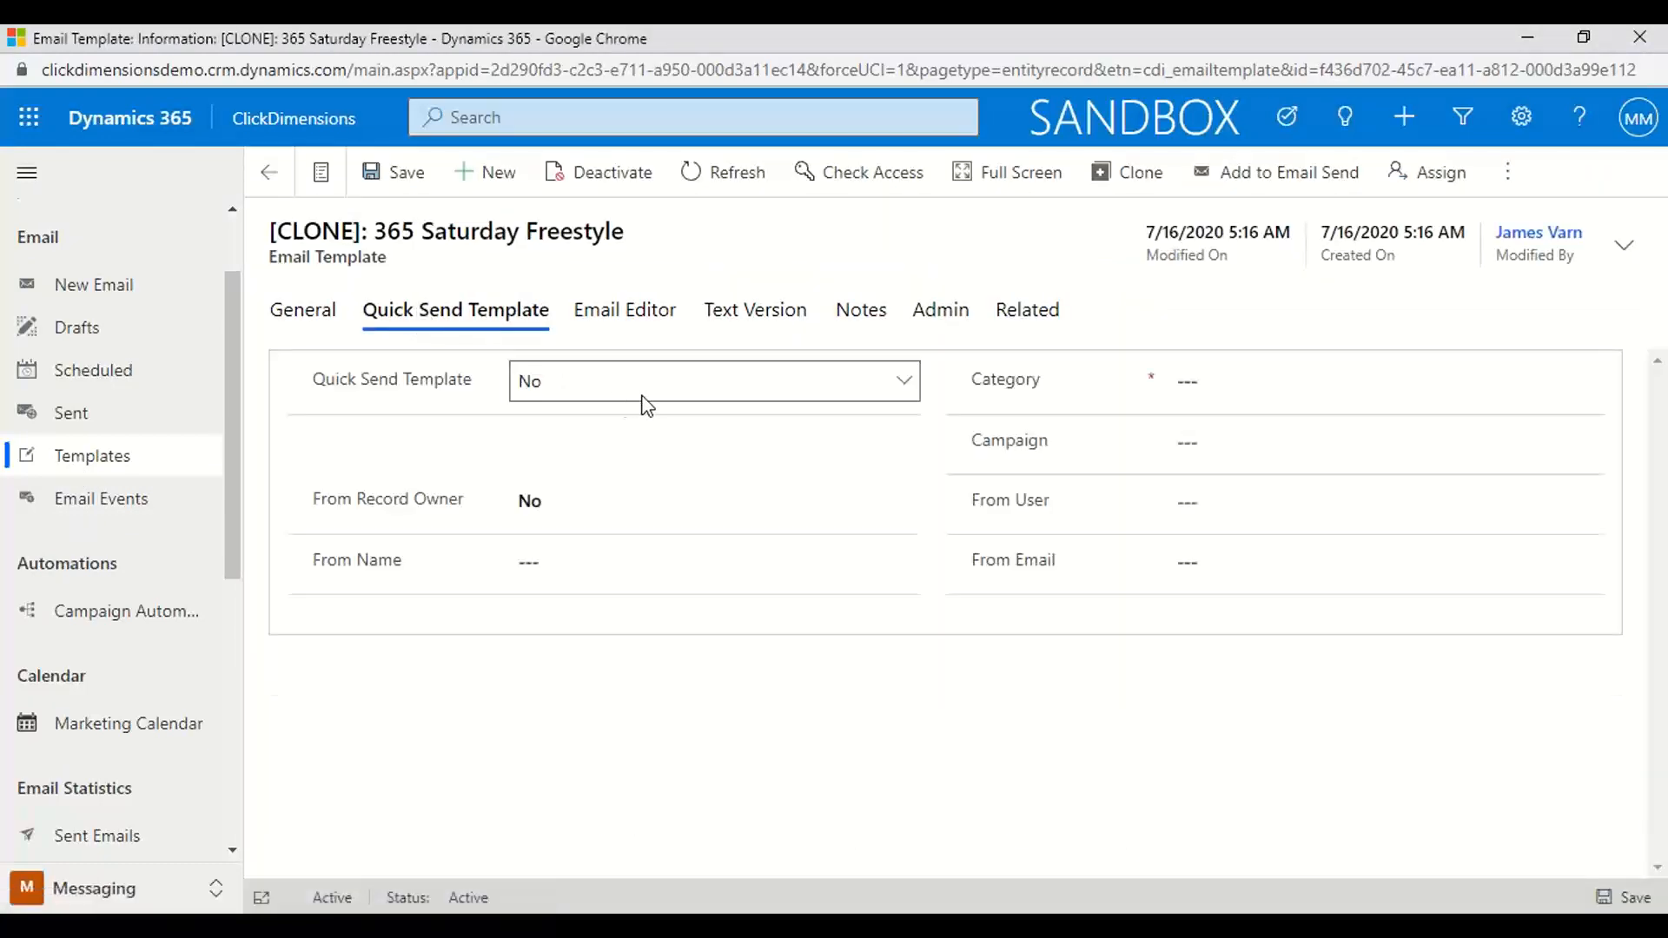
{"action": "left_click", "coordinate": [900, 389]}
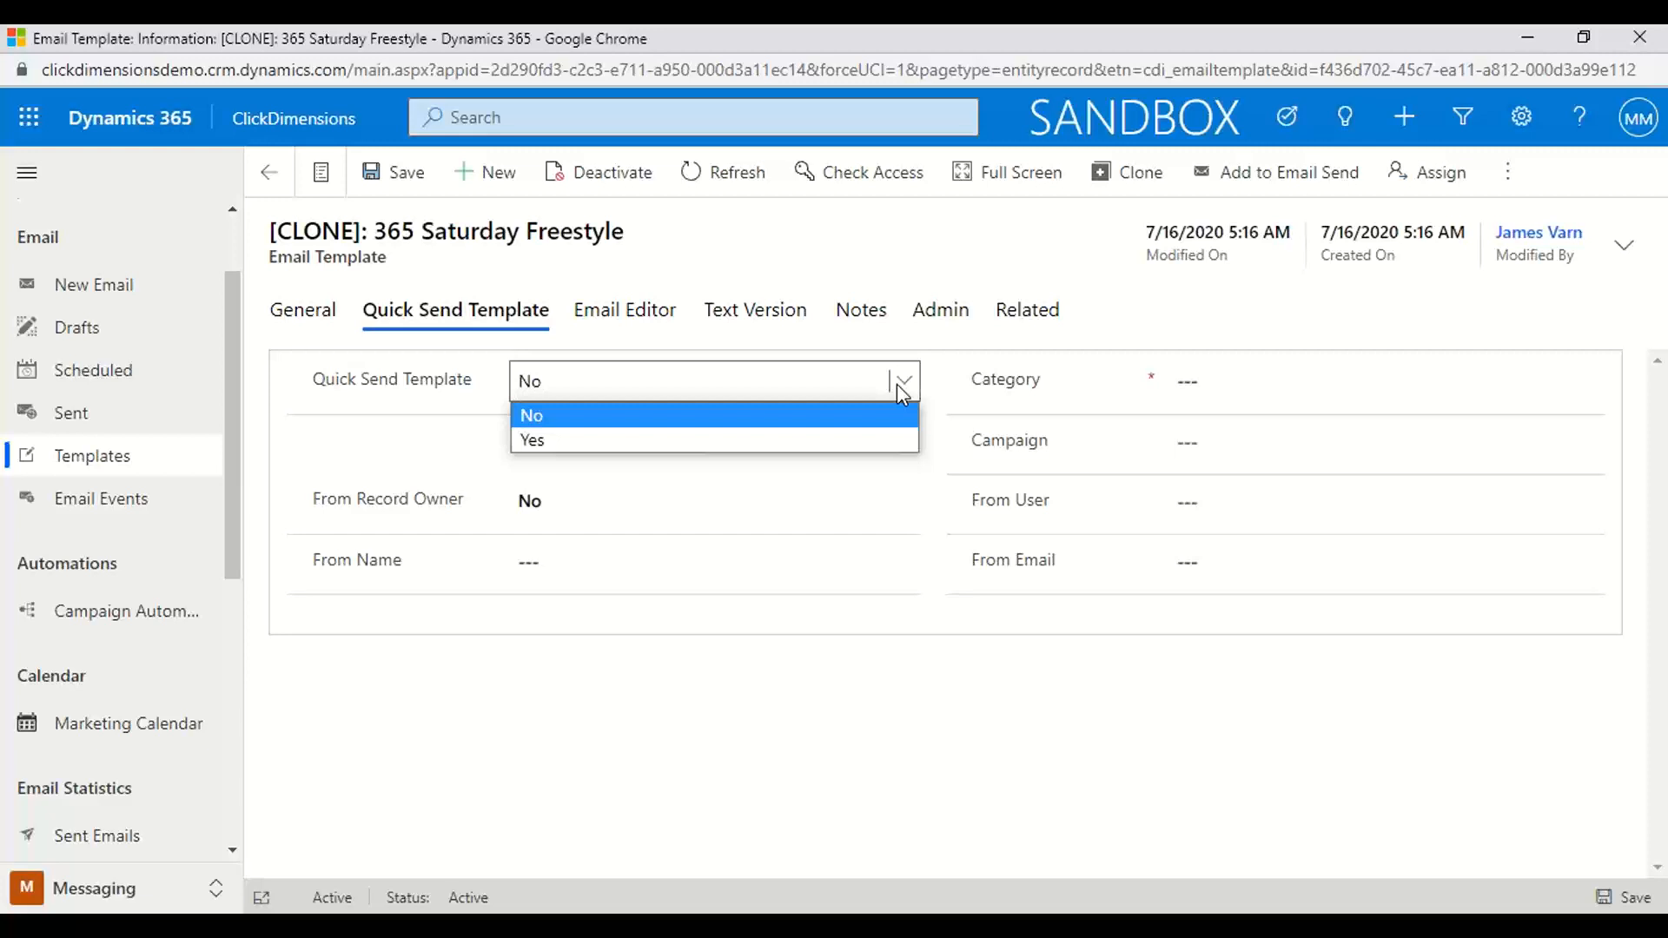
{"action": "left_click", "coordinate": [596, 443]}
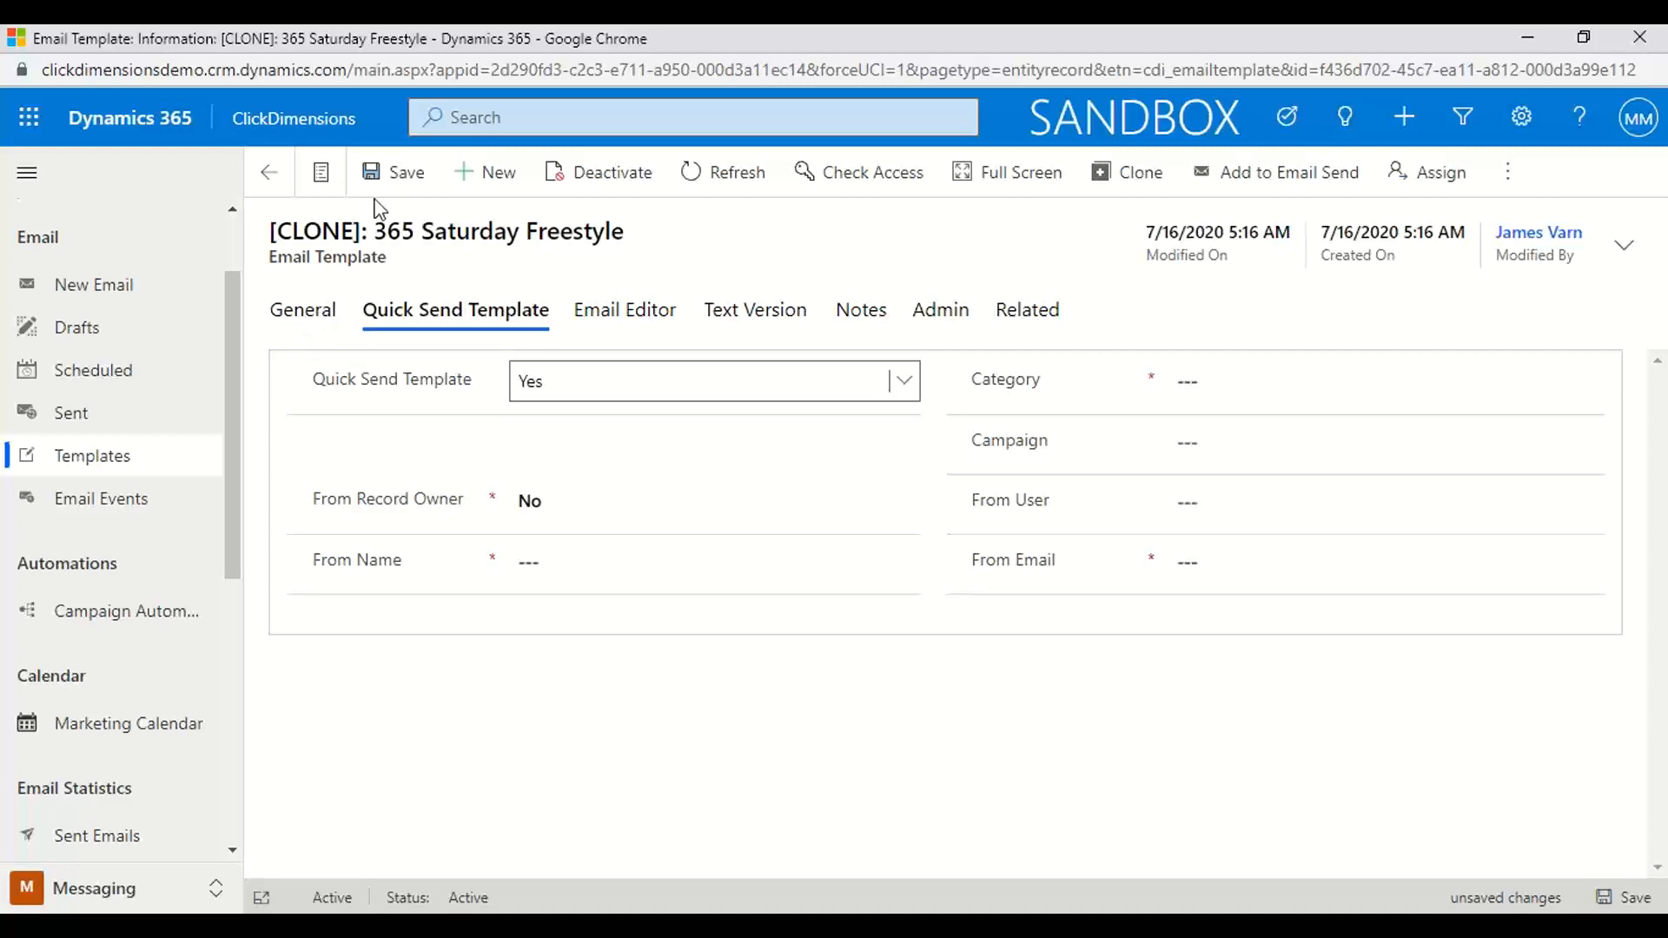
{"action": "left_click", "coordinate": [389, 172]}
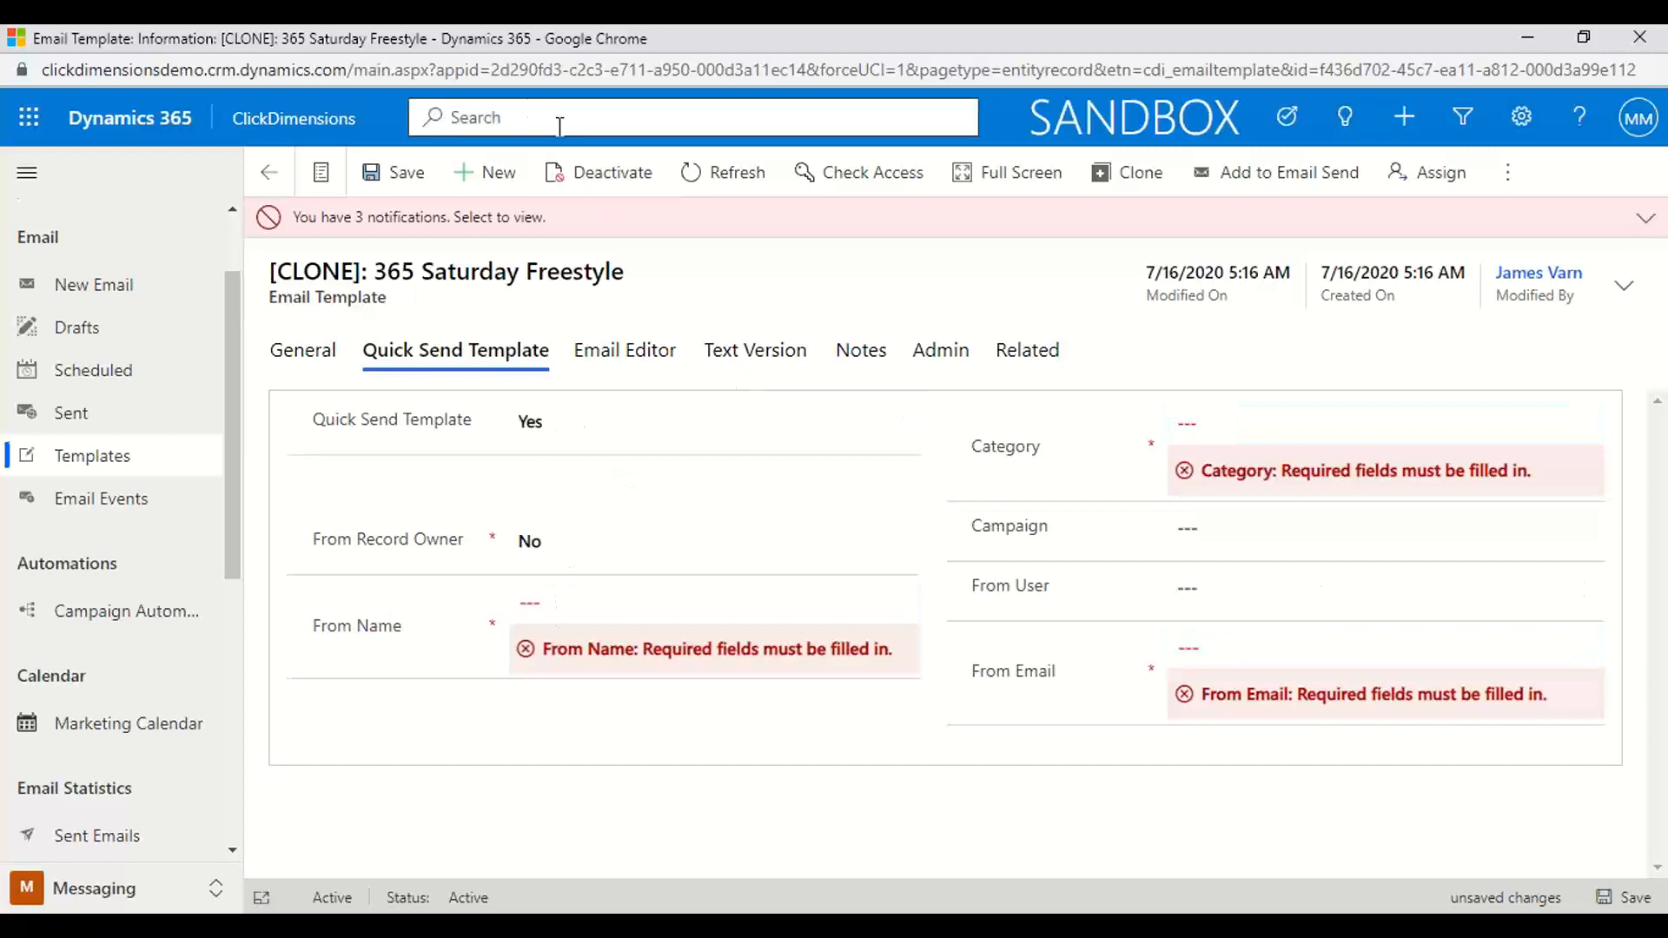
Search for the contact by first name with a leading asterisk, discarding the template's unsaved changes, and open the matching contact record
{"action": "left_click", "coordinate": [521, 116]}
{"action": "type", "text": "*S"}
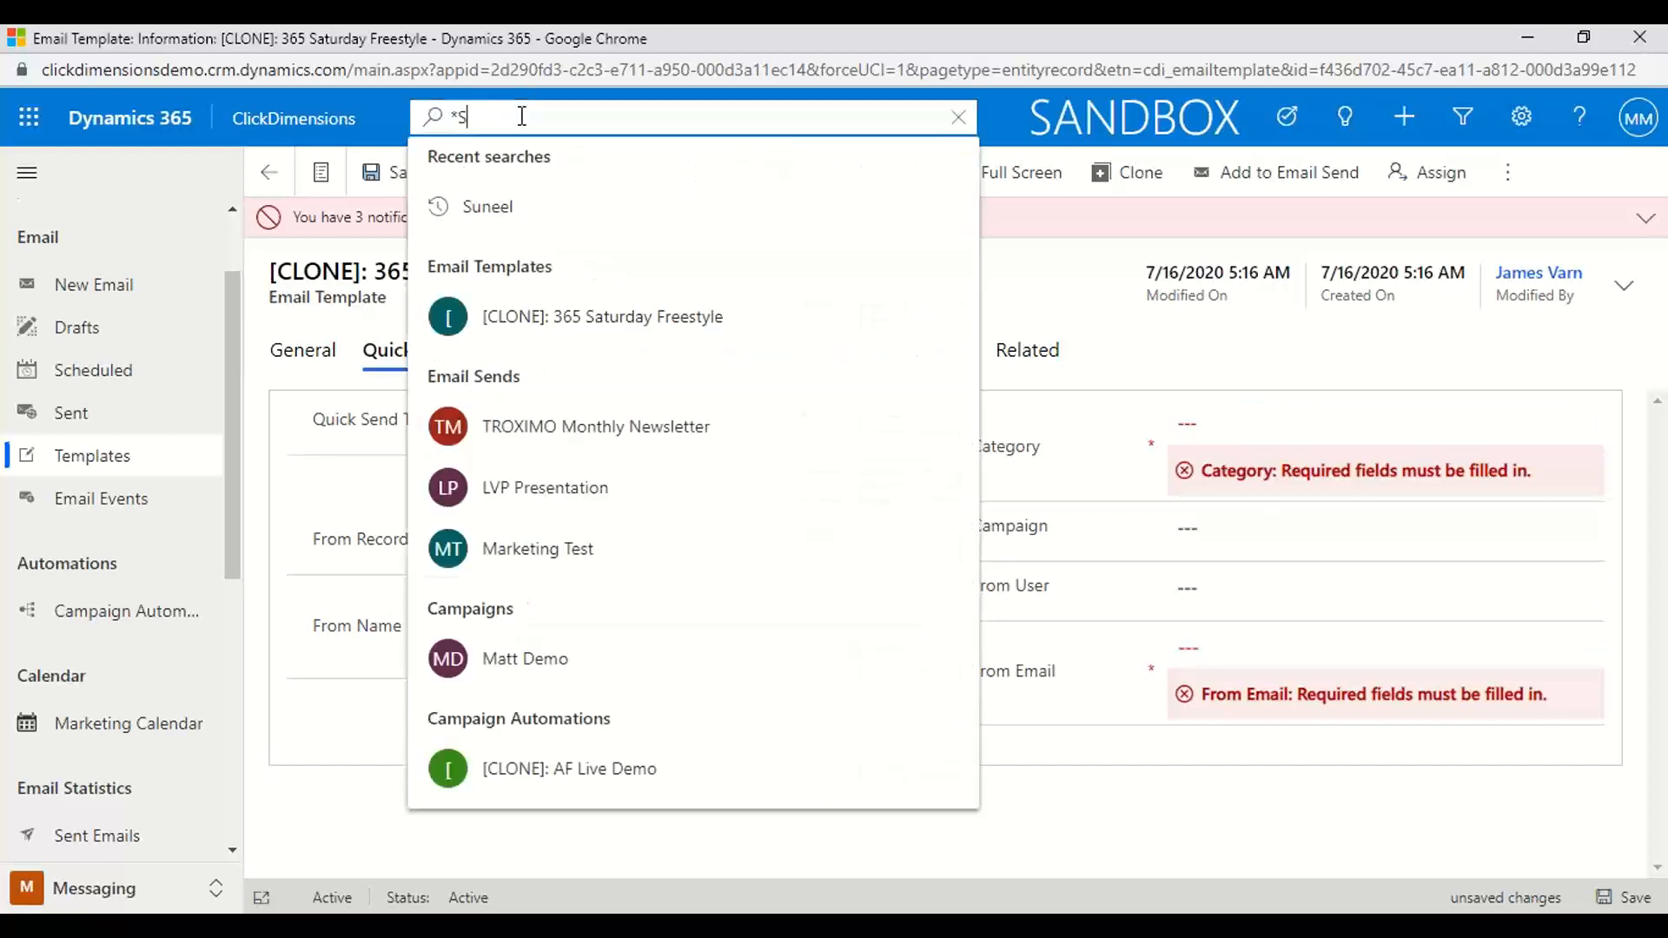
{"action": "type", "text": "uneel"}
{"action": "key", "text": "Return"}
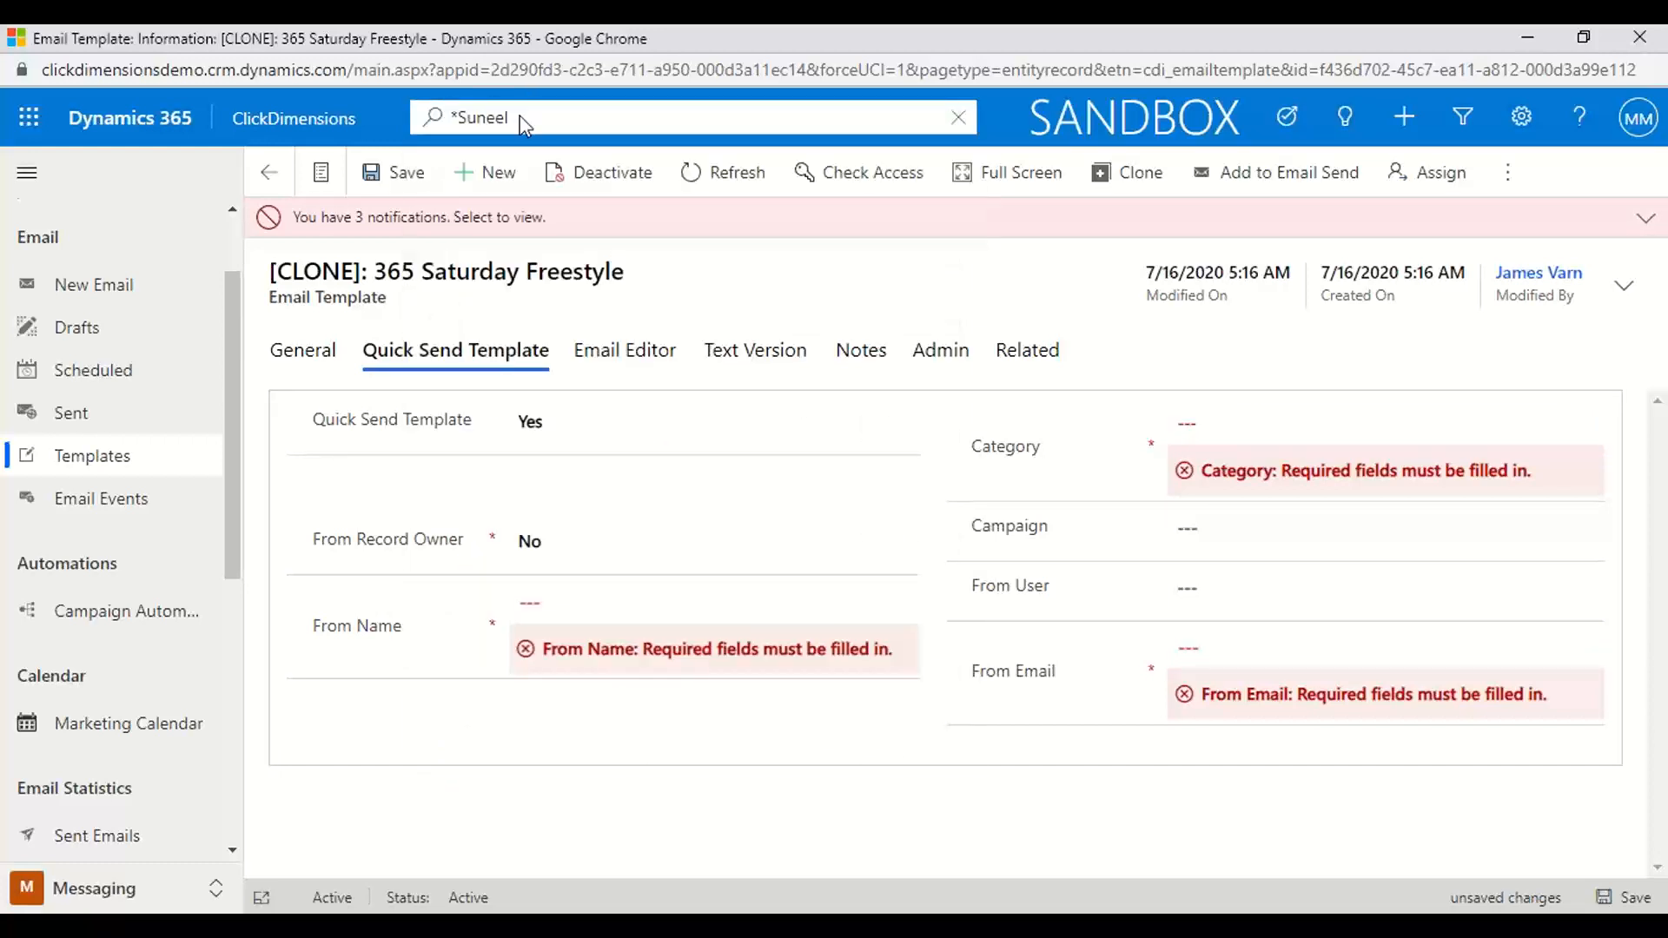
{"action": "left_click", "coordinate": [943, 622]}
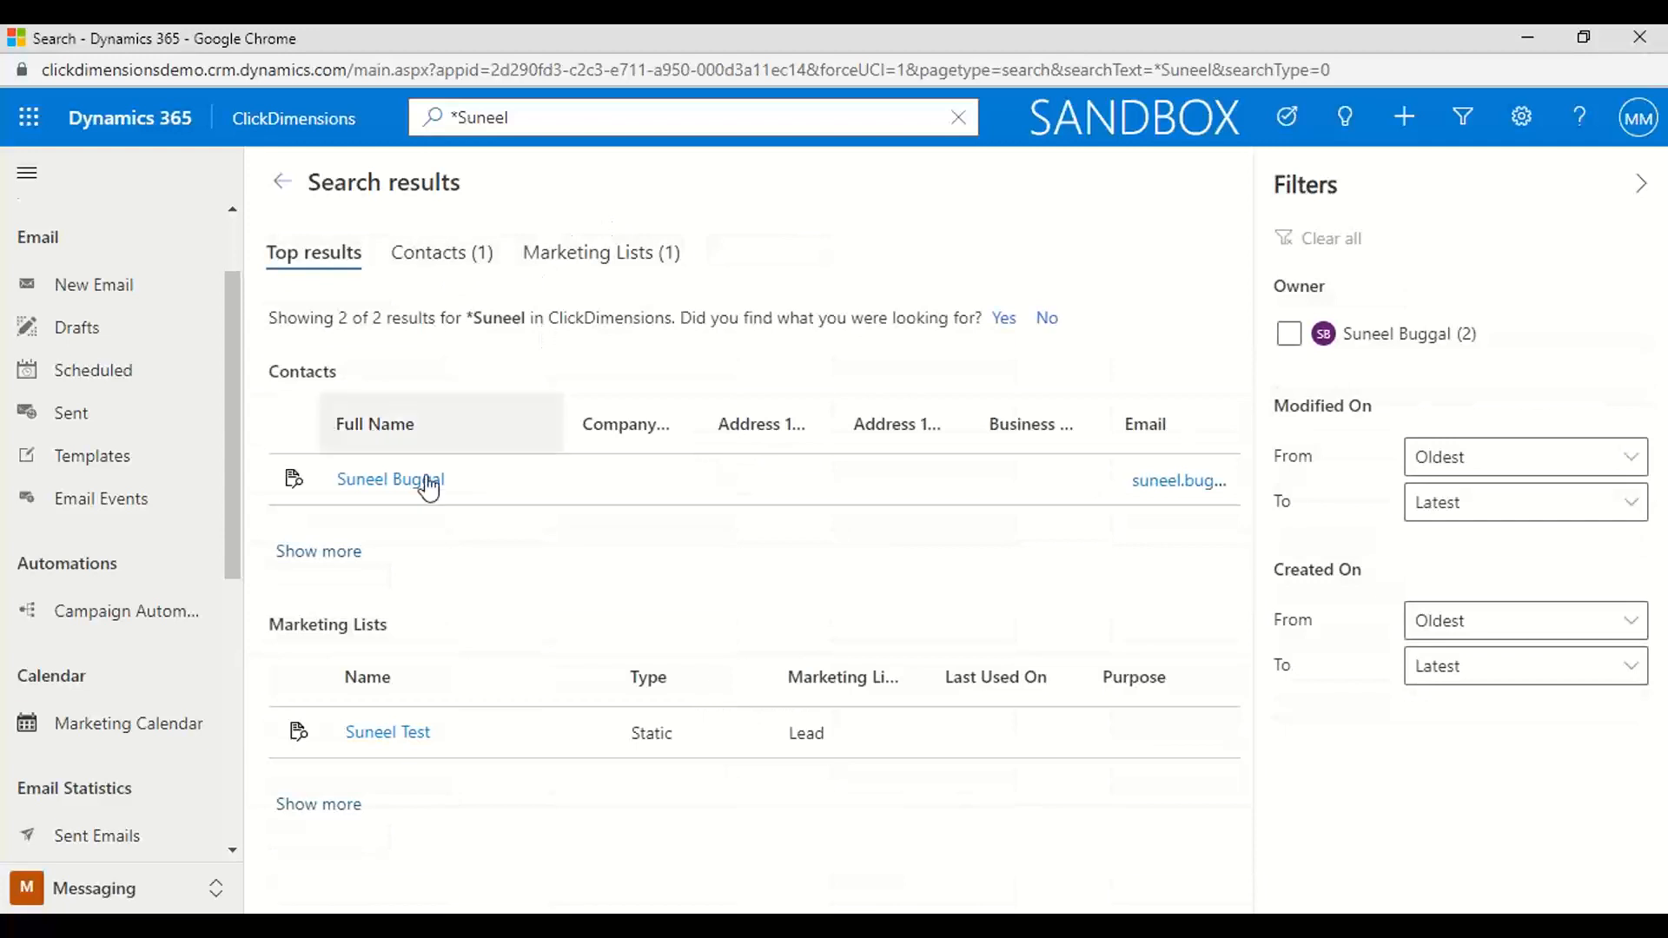
{"action": "left_click", "coordinate": [365, 491]}
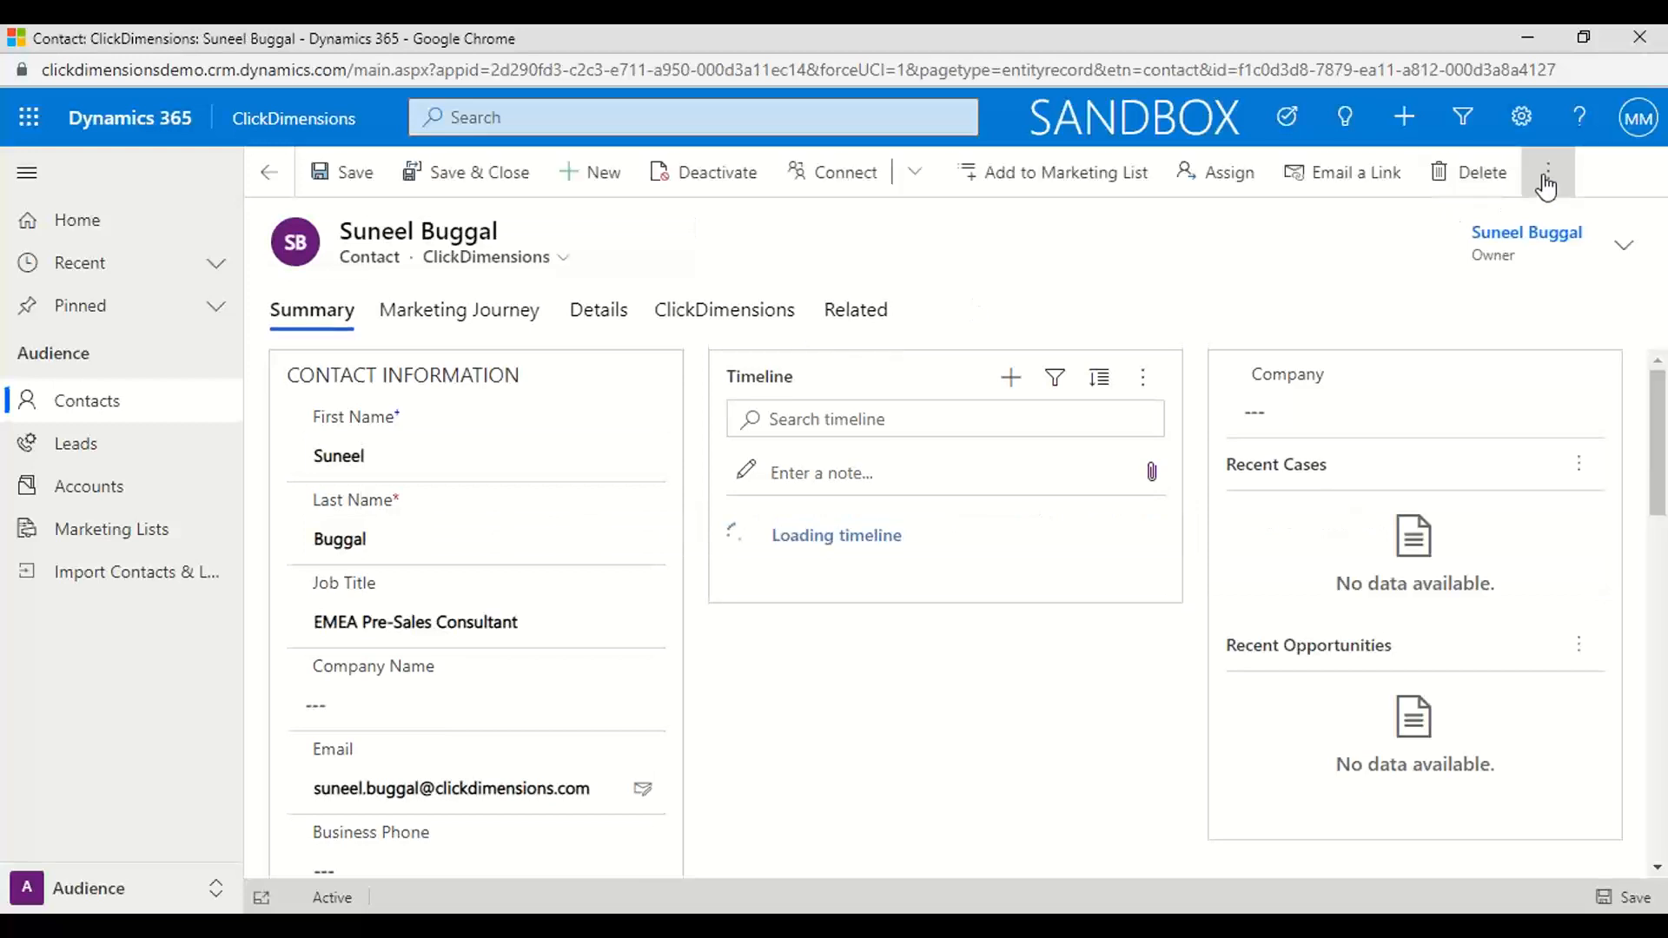
Start a ClickDimensions Quick Send for the contact and load the Pittsburgh Steelers email template
{"action": "left_click", "coordinate": [1549, 179]}
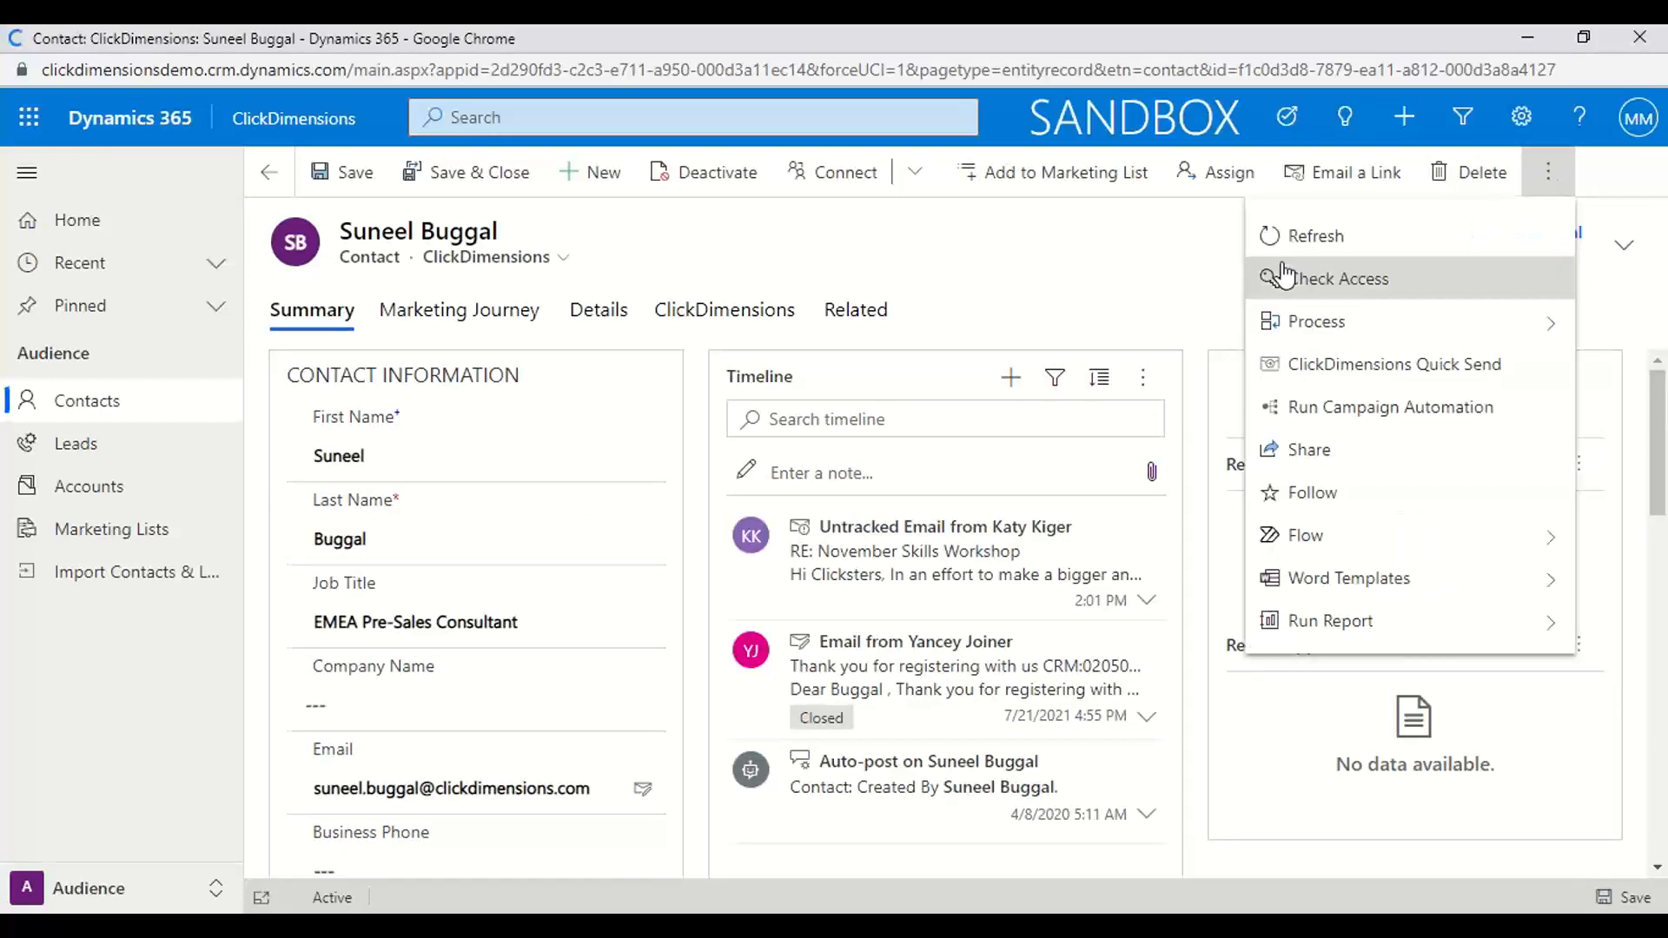
{"action": "left_click", "coordinate": [1301, 366]}
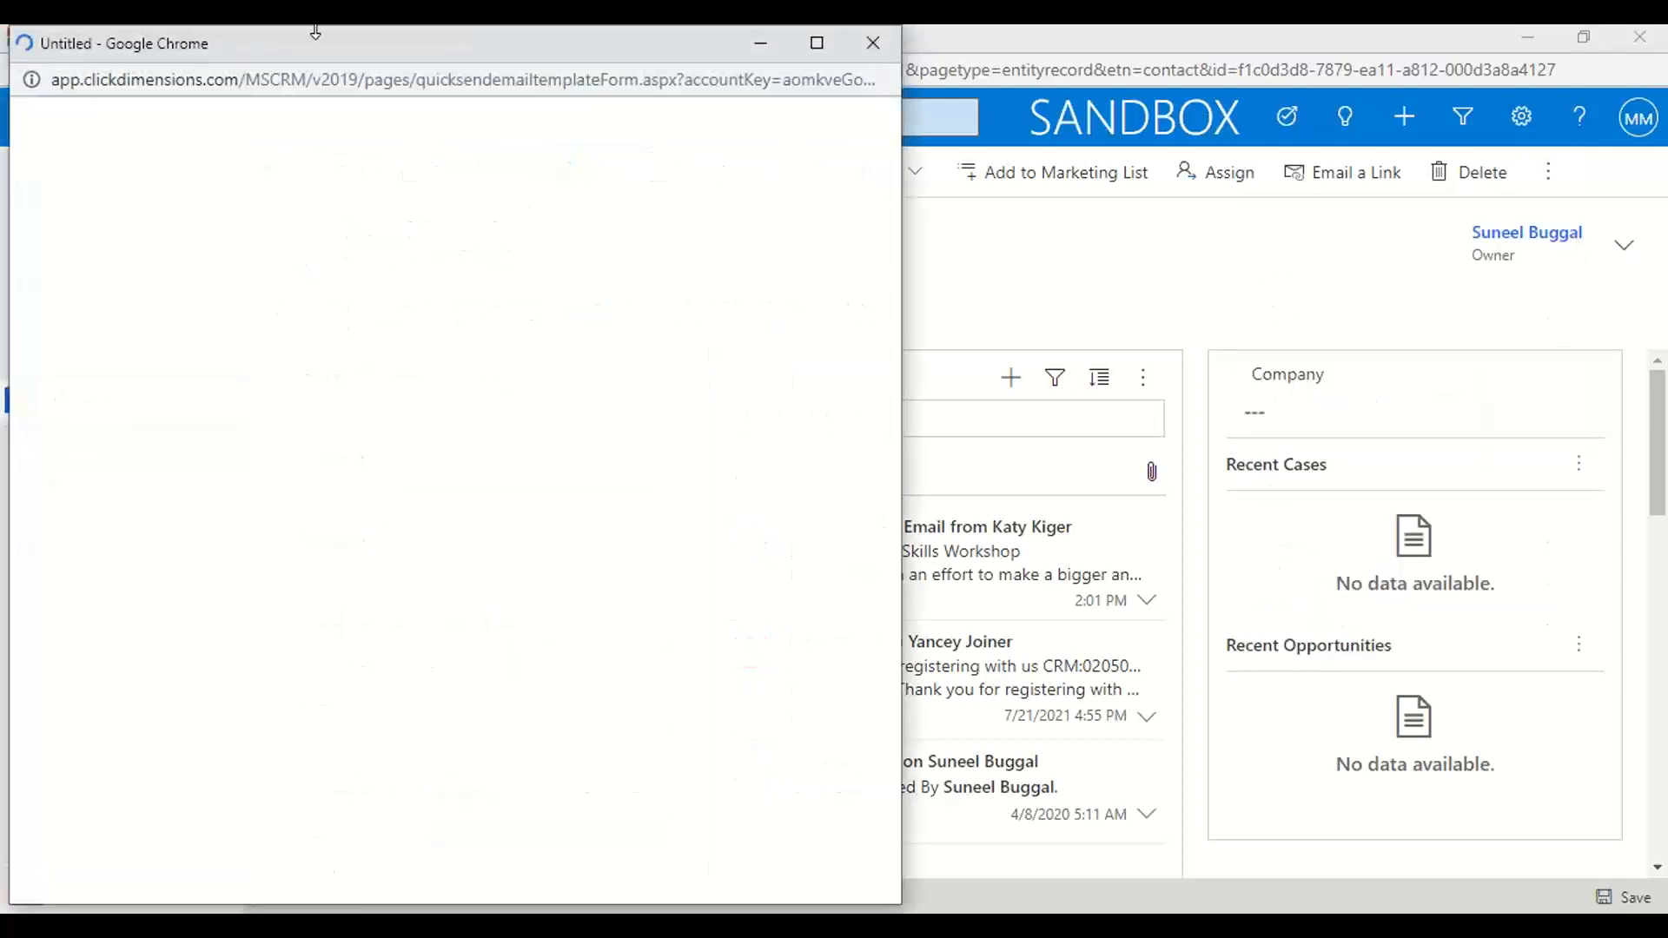
{"action": "left_click", "coordinate": [617, 229]}
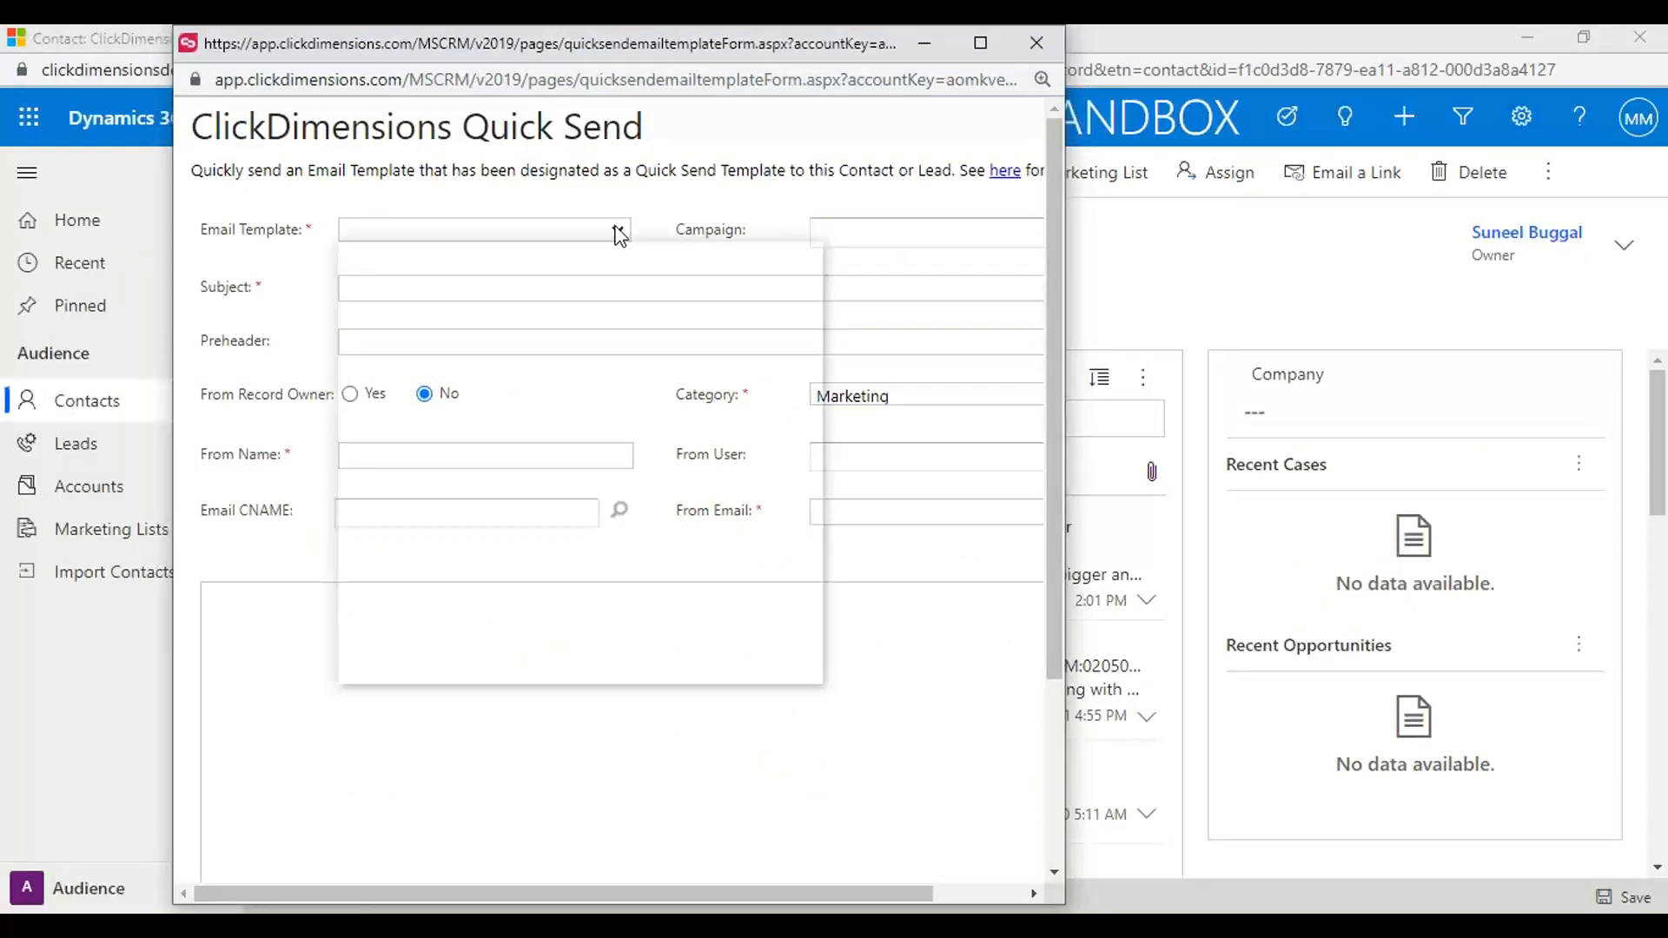
{"action": "scroll", "coordinate": [503, 587], "scroll_direction": "down", "scroll_amount": 10}
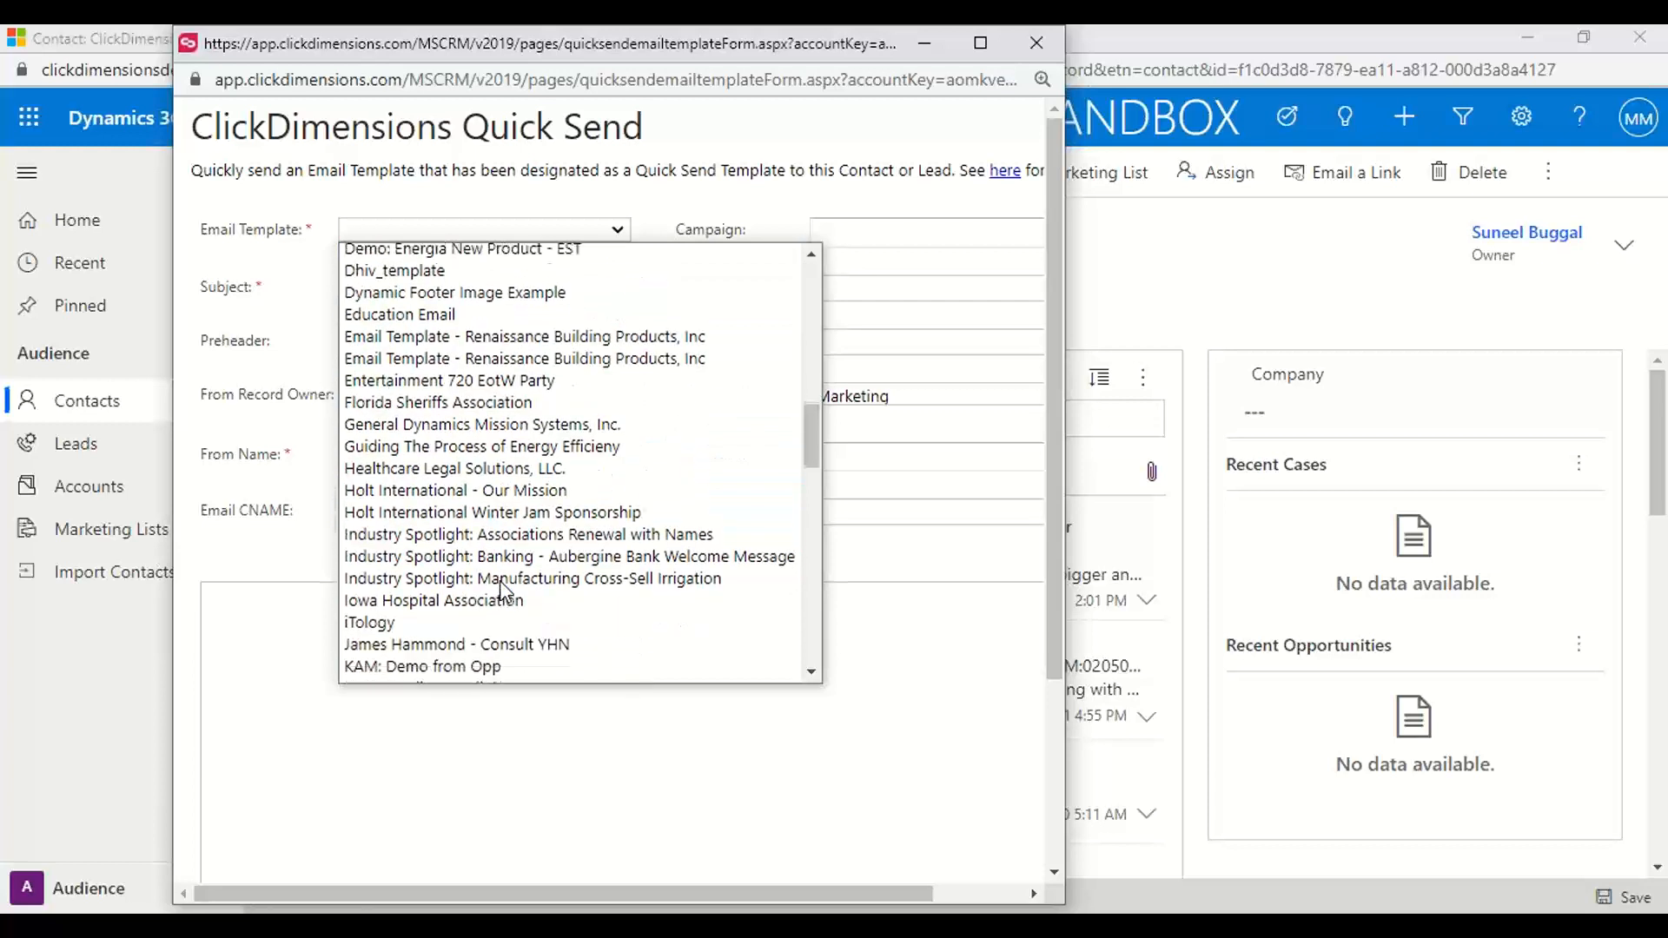
{"action": "scroll", "coordinate": [502, 593], "scroll_direction": "down", "scroll_amount": 9}
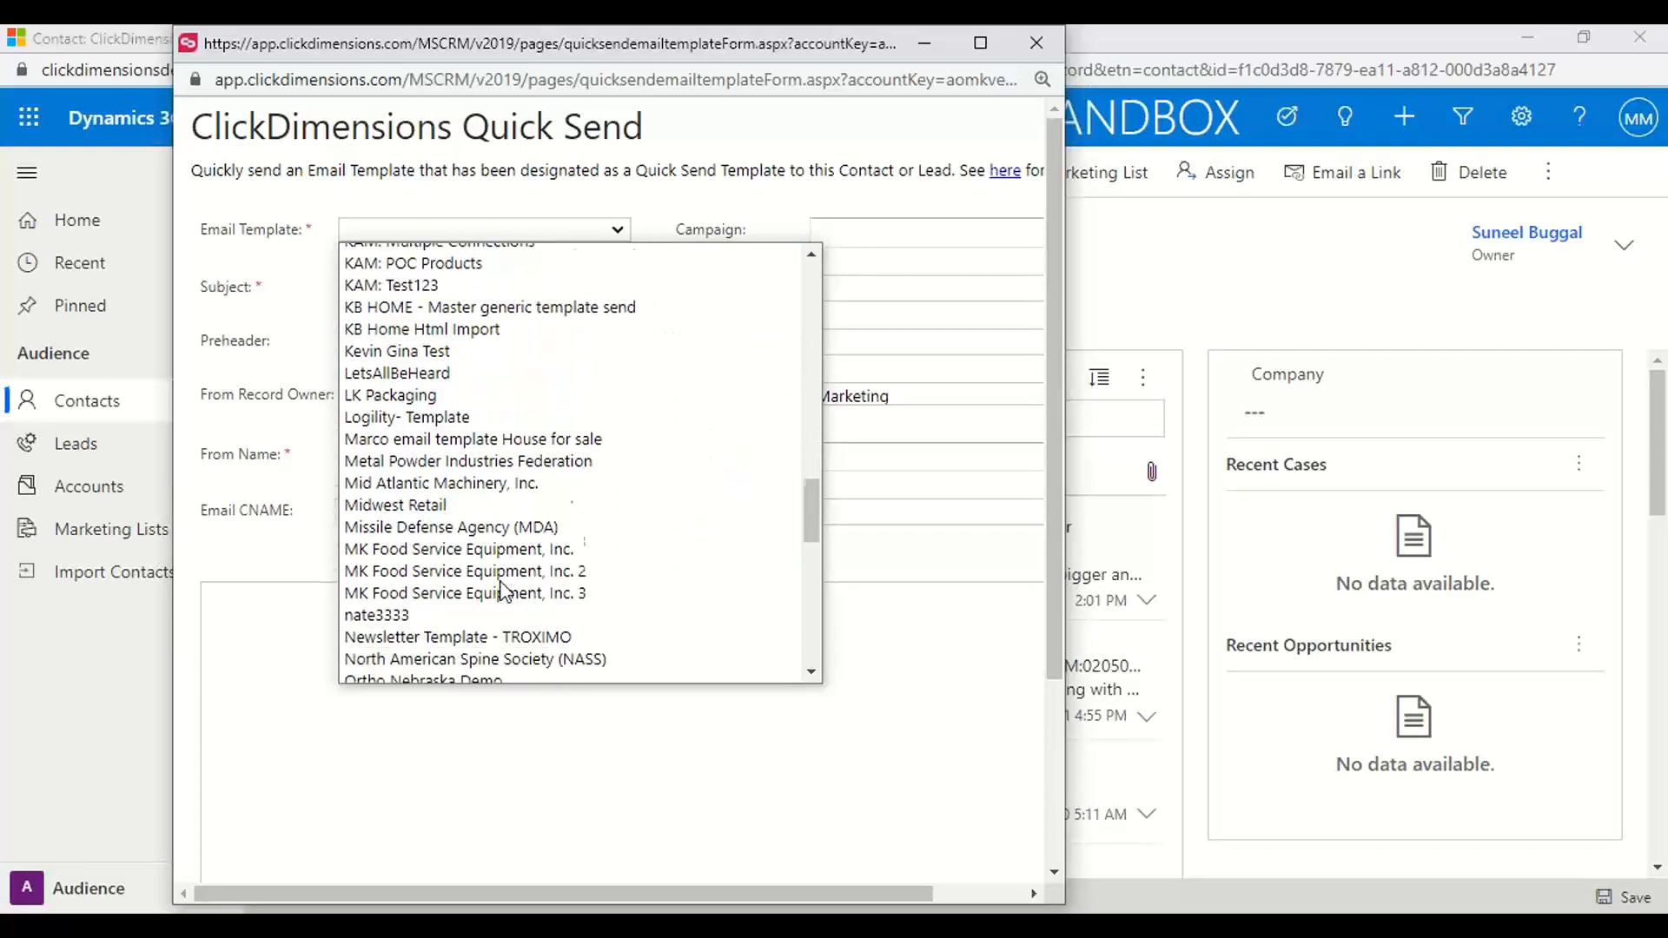
{"action": "scroll", "coordinate": [502, 594], "scroll_direction": "down", "scroll_amount": 3}
{"action": "scroll", "coordinate": [502, 593], "scroll_direction": "down", "scroll_amount": 3}
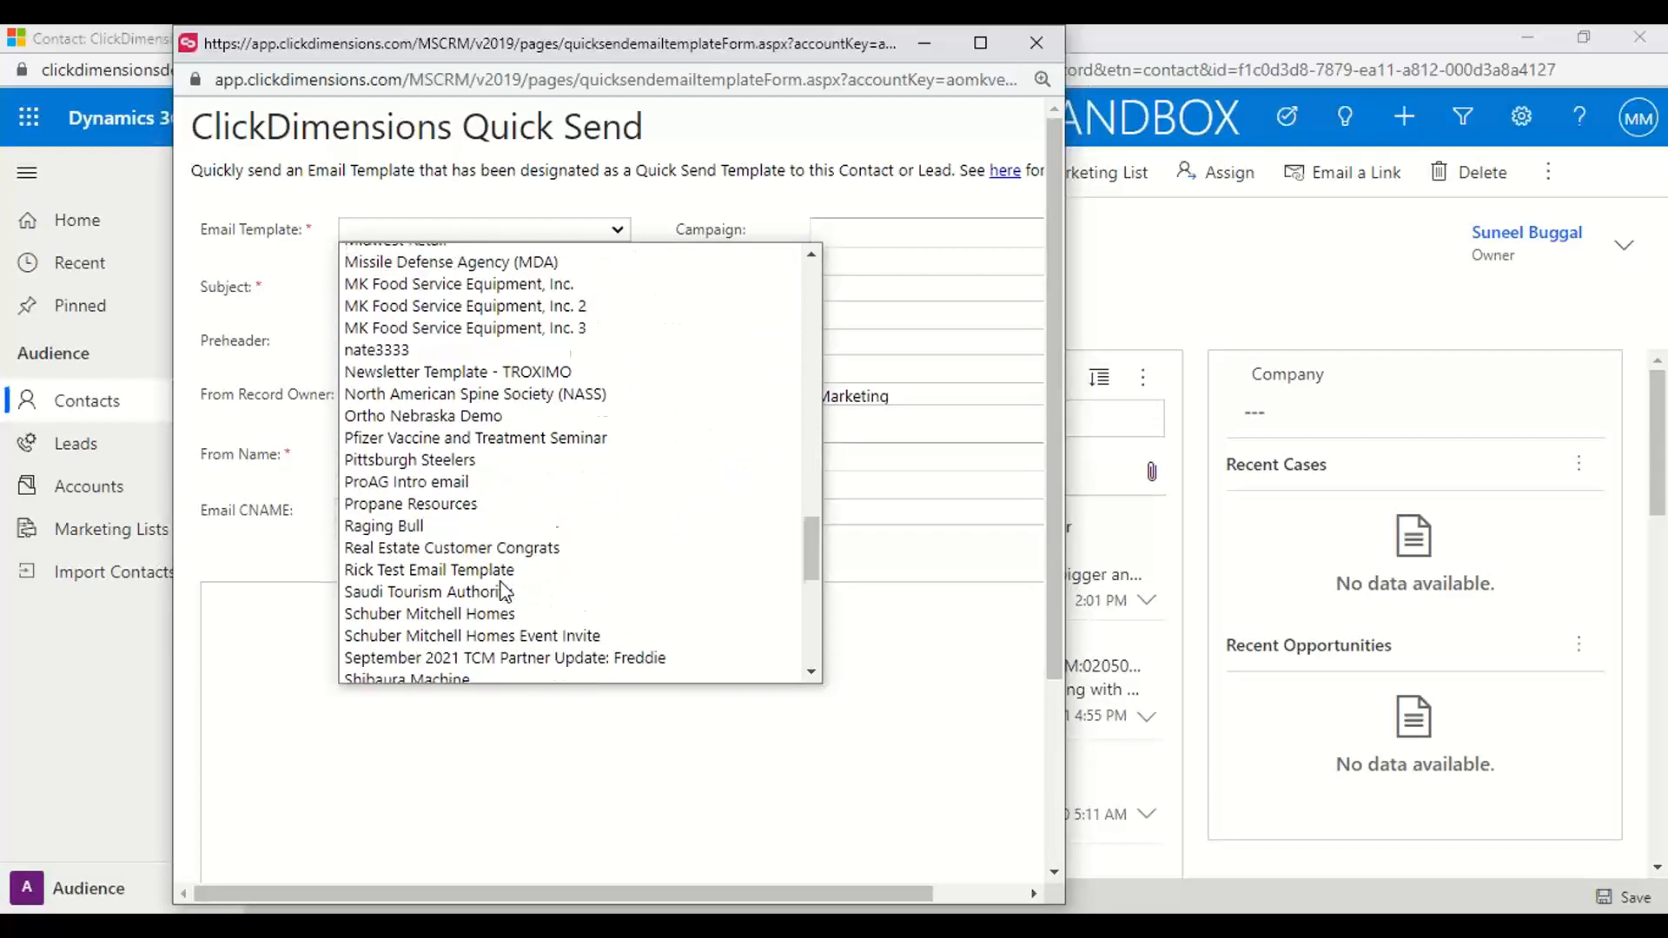
{"action": "left_click", "coordinate": [412, 300]}
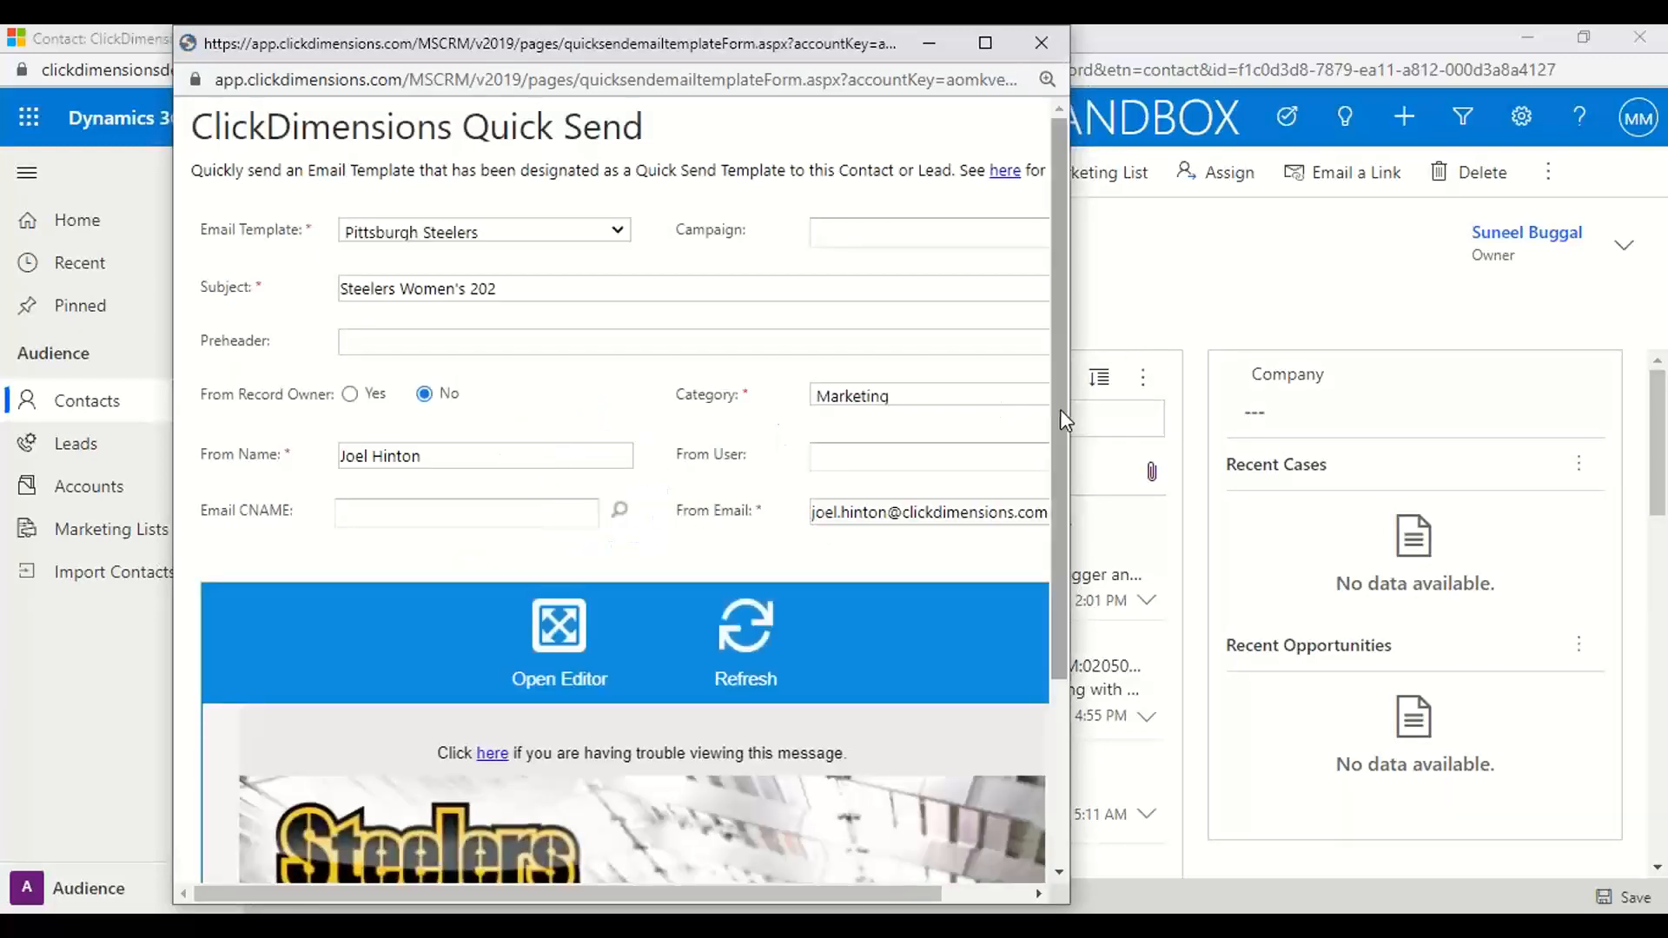
Review the quick send's sender fields and email preview, and close the form without sending
{"action": "left_click_drag", "start_coordinate": [1059, 409], "coordinate": [1060, 591]}
{"action": "scroll", "coordinate": [682, 717], "scroll_direction": "down", "scroll_amount": 15}
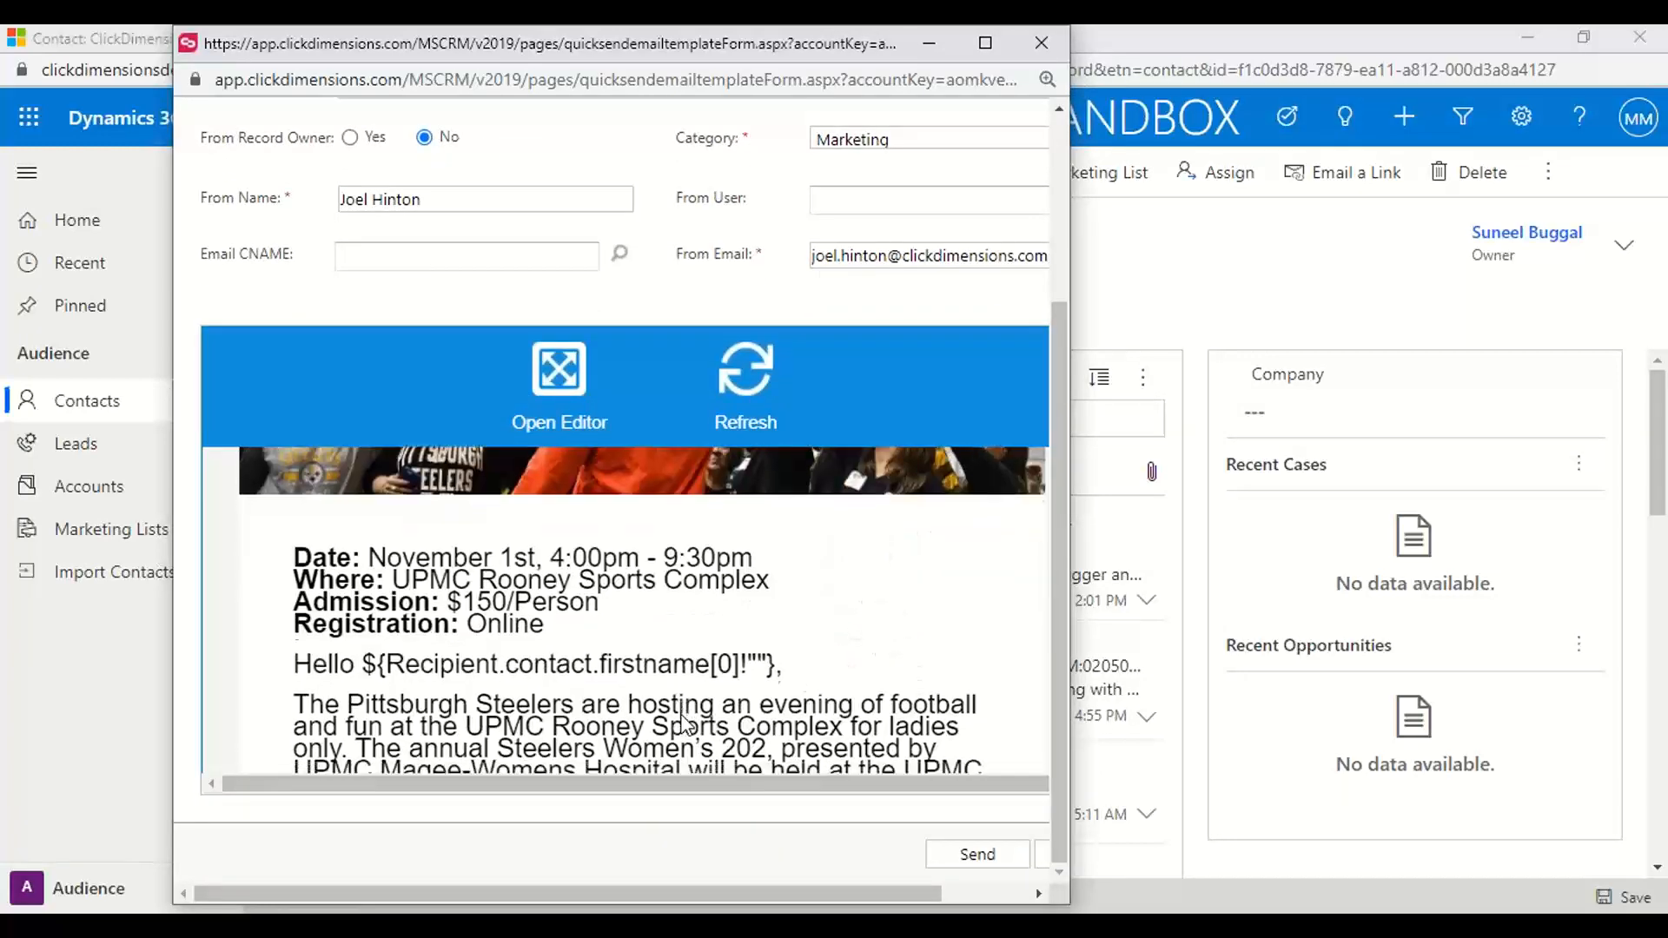
{"action": "scroll", "coordinate": [680, 716], "scroll_direction": "up", "scroll_amount": 15}
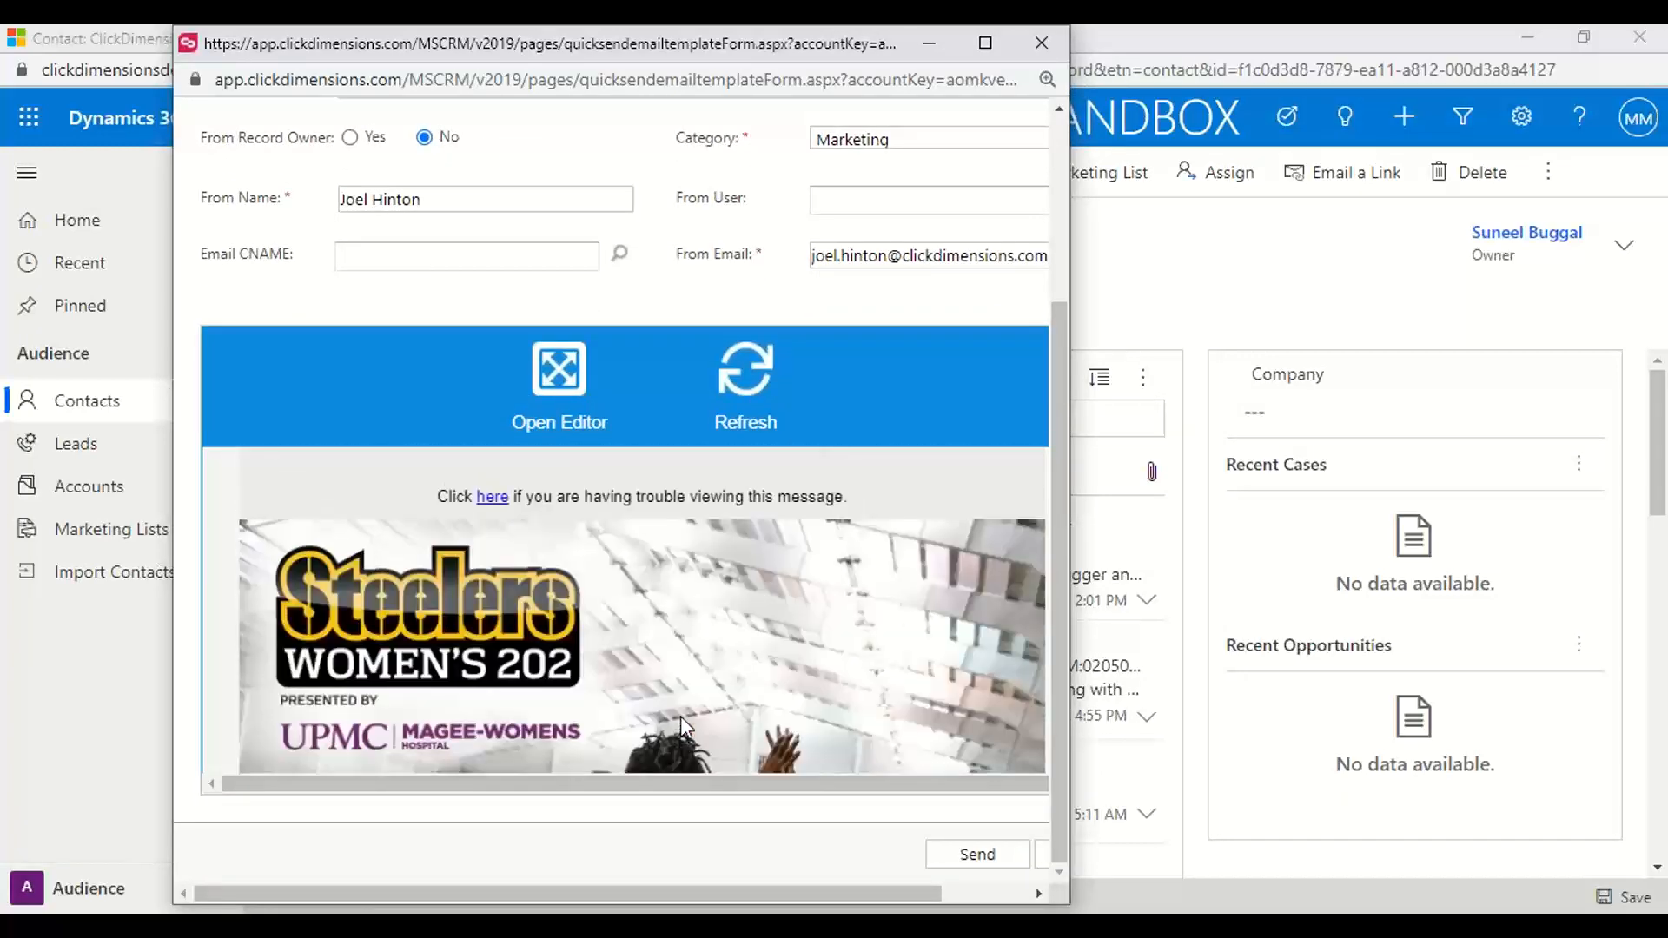
{"action": "scroll", "coordinate": [596, 361], "scroll_direction": "up", "scroll_amount": 5}
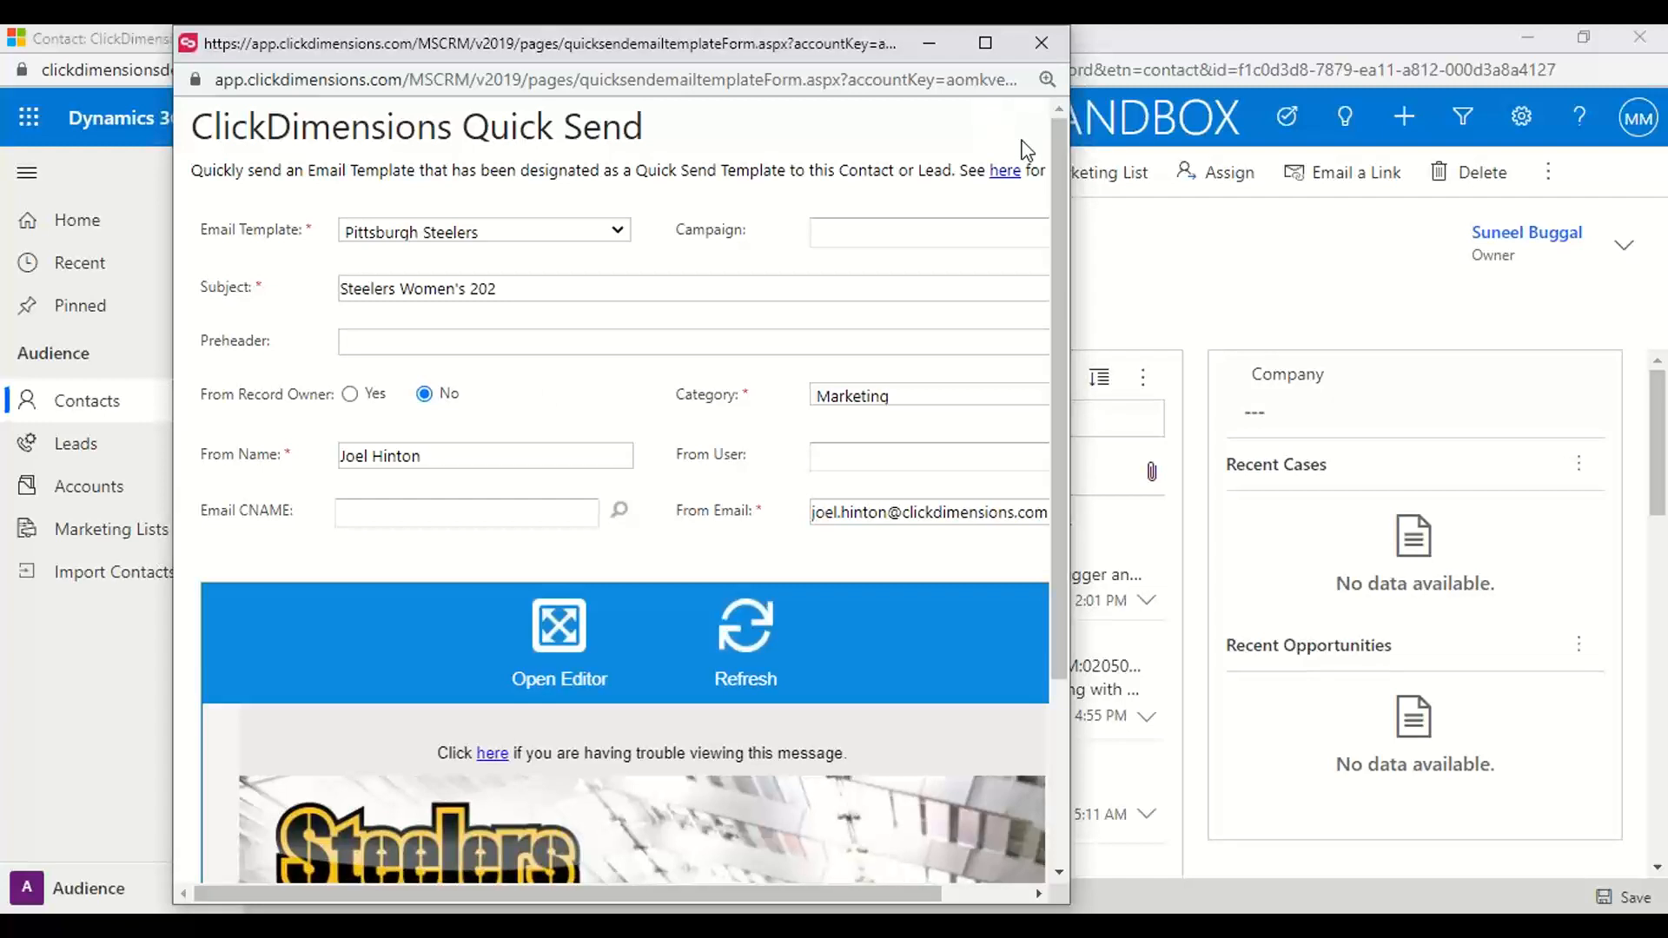
{"action": "scroll", "coordinate": [1053, 419], "scroll_direction": "down", "scroll_amount": 3}
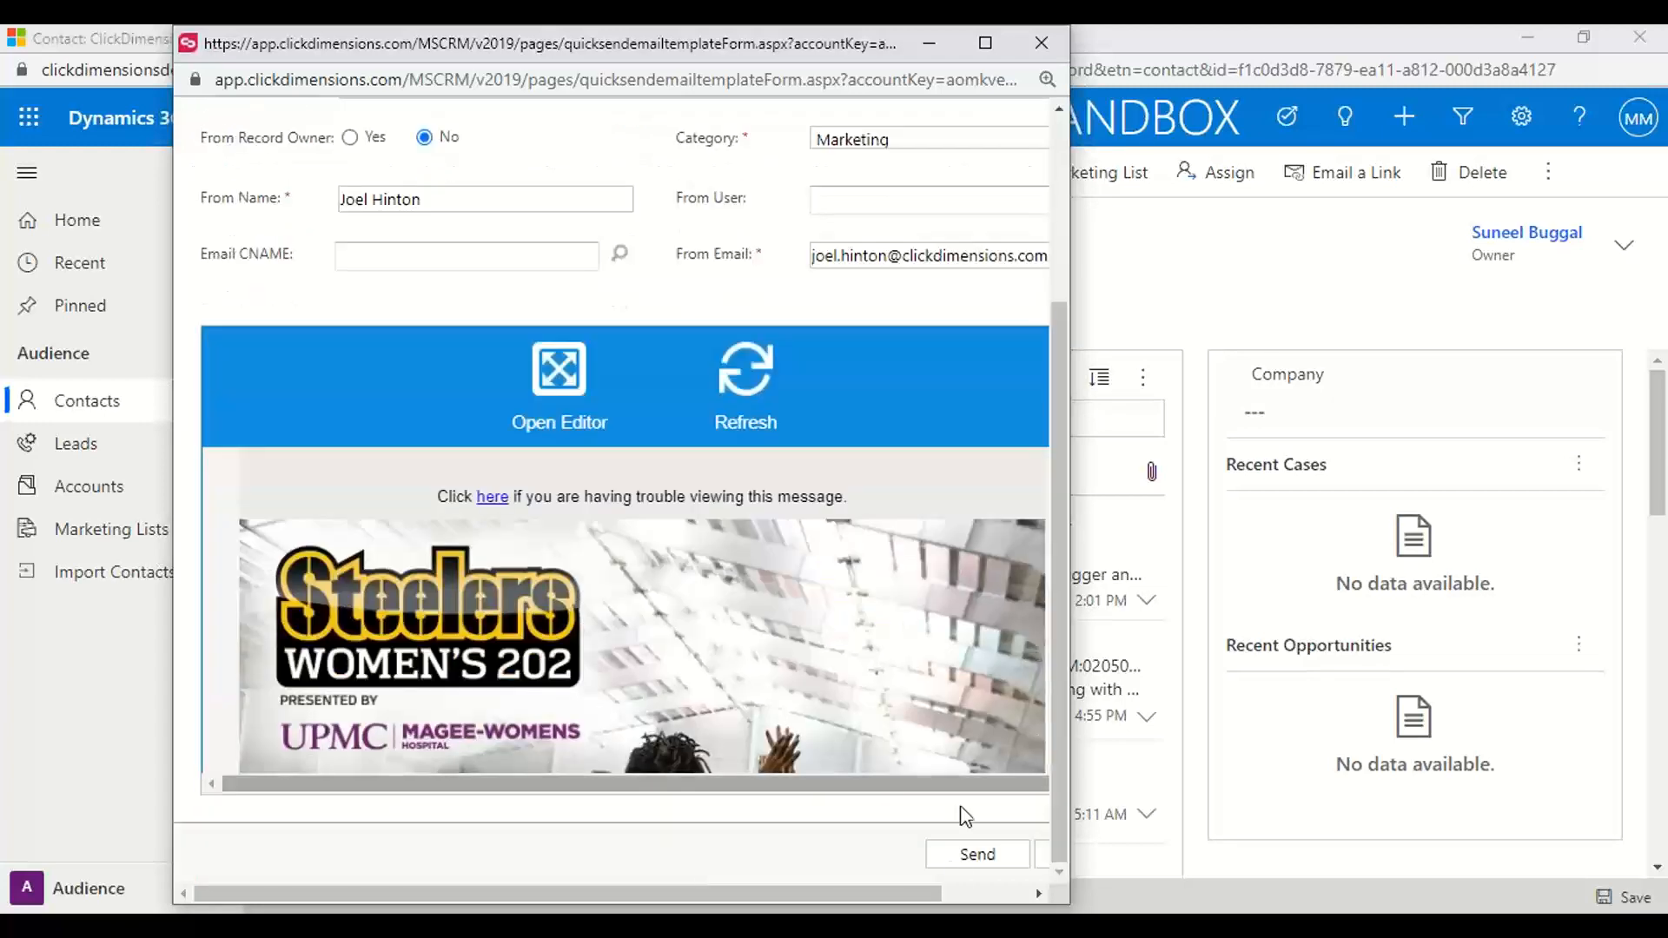
{"action": "left_click", "coordinate": [1043, 43]}
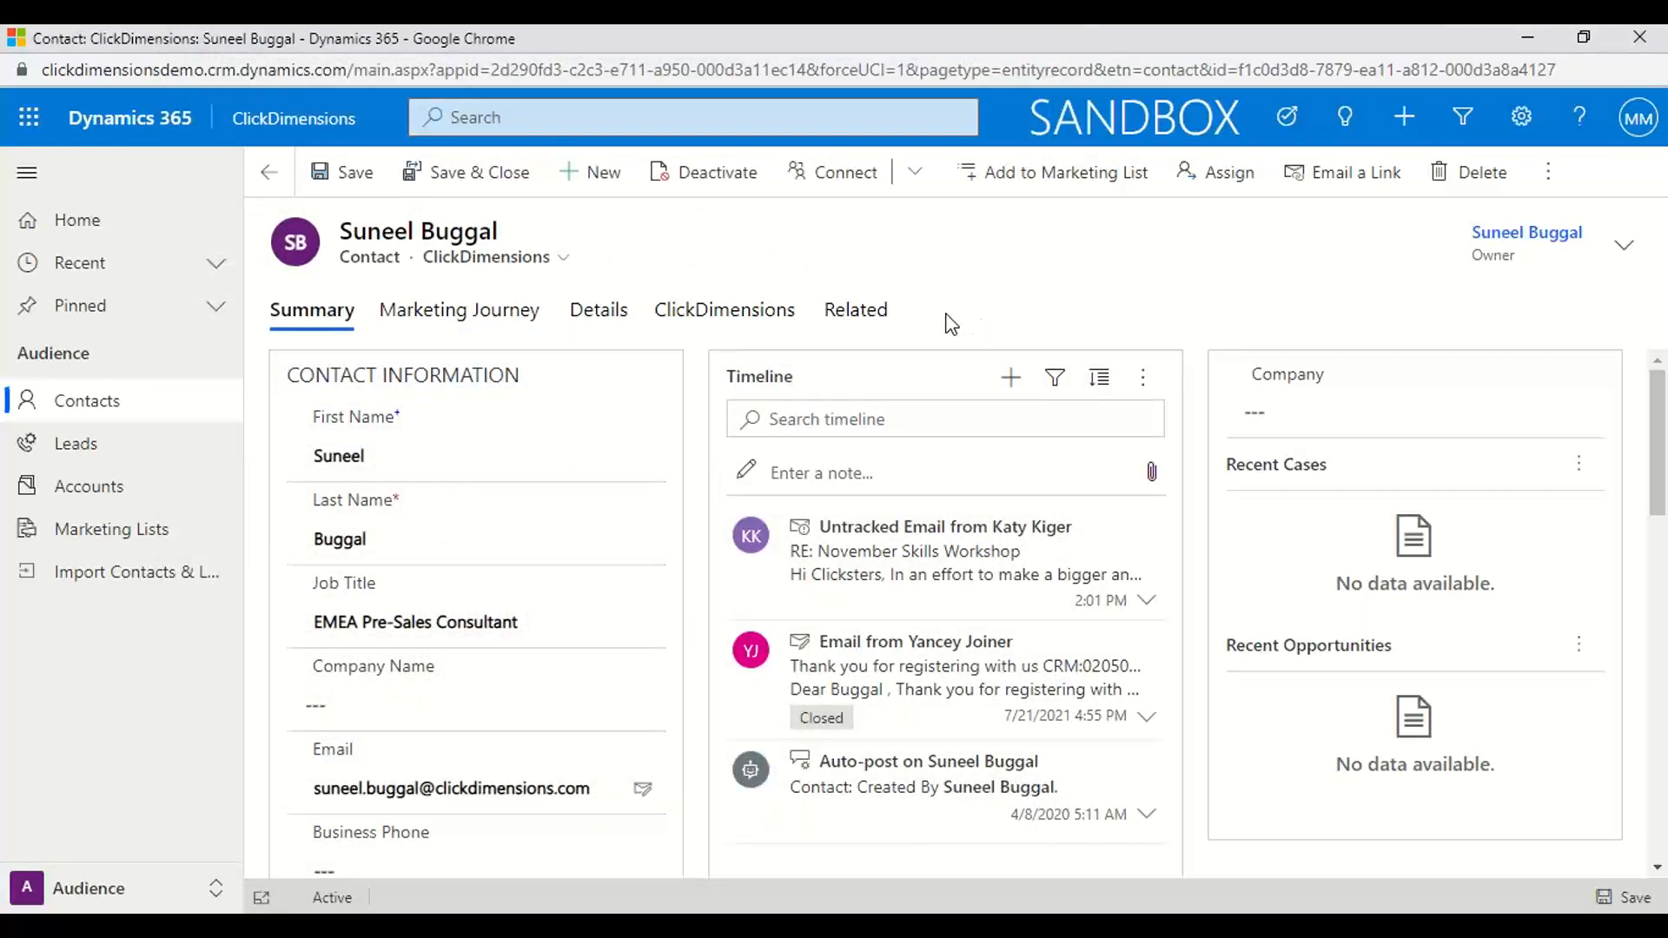
Look through the contact's related record types and open the related page views
{"action": "left_click", "coordinate": [849, 333]}
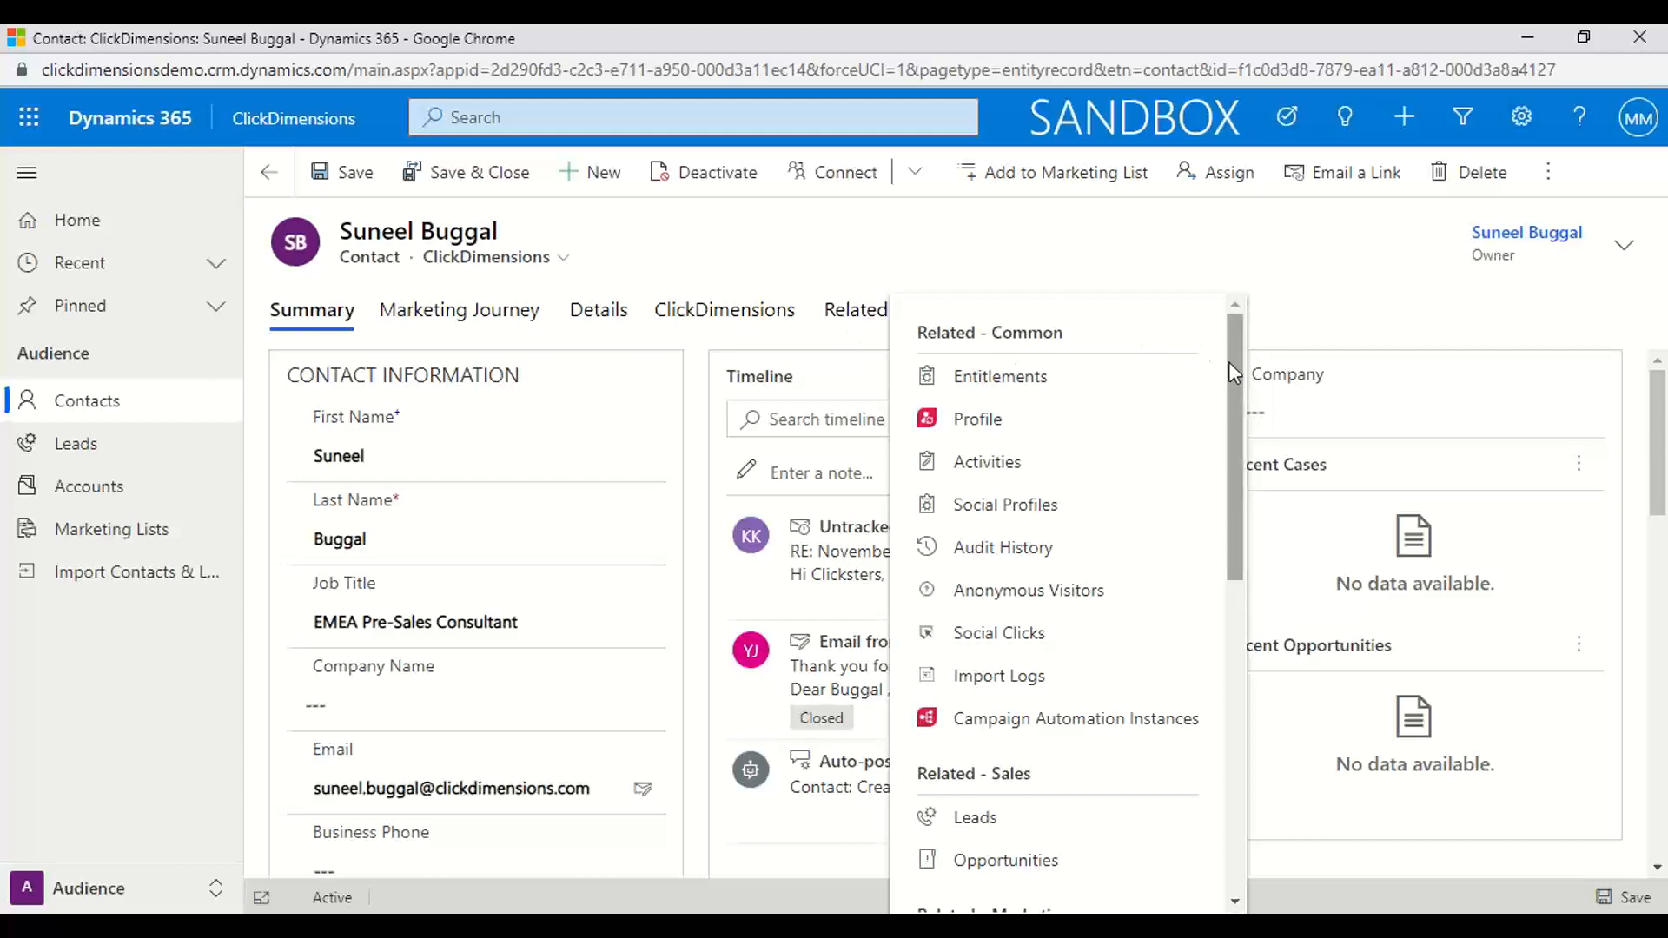
{"action": "left_click_drag", "start_coordinate": [1233, 372], "coordinate": [1262, 594]}
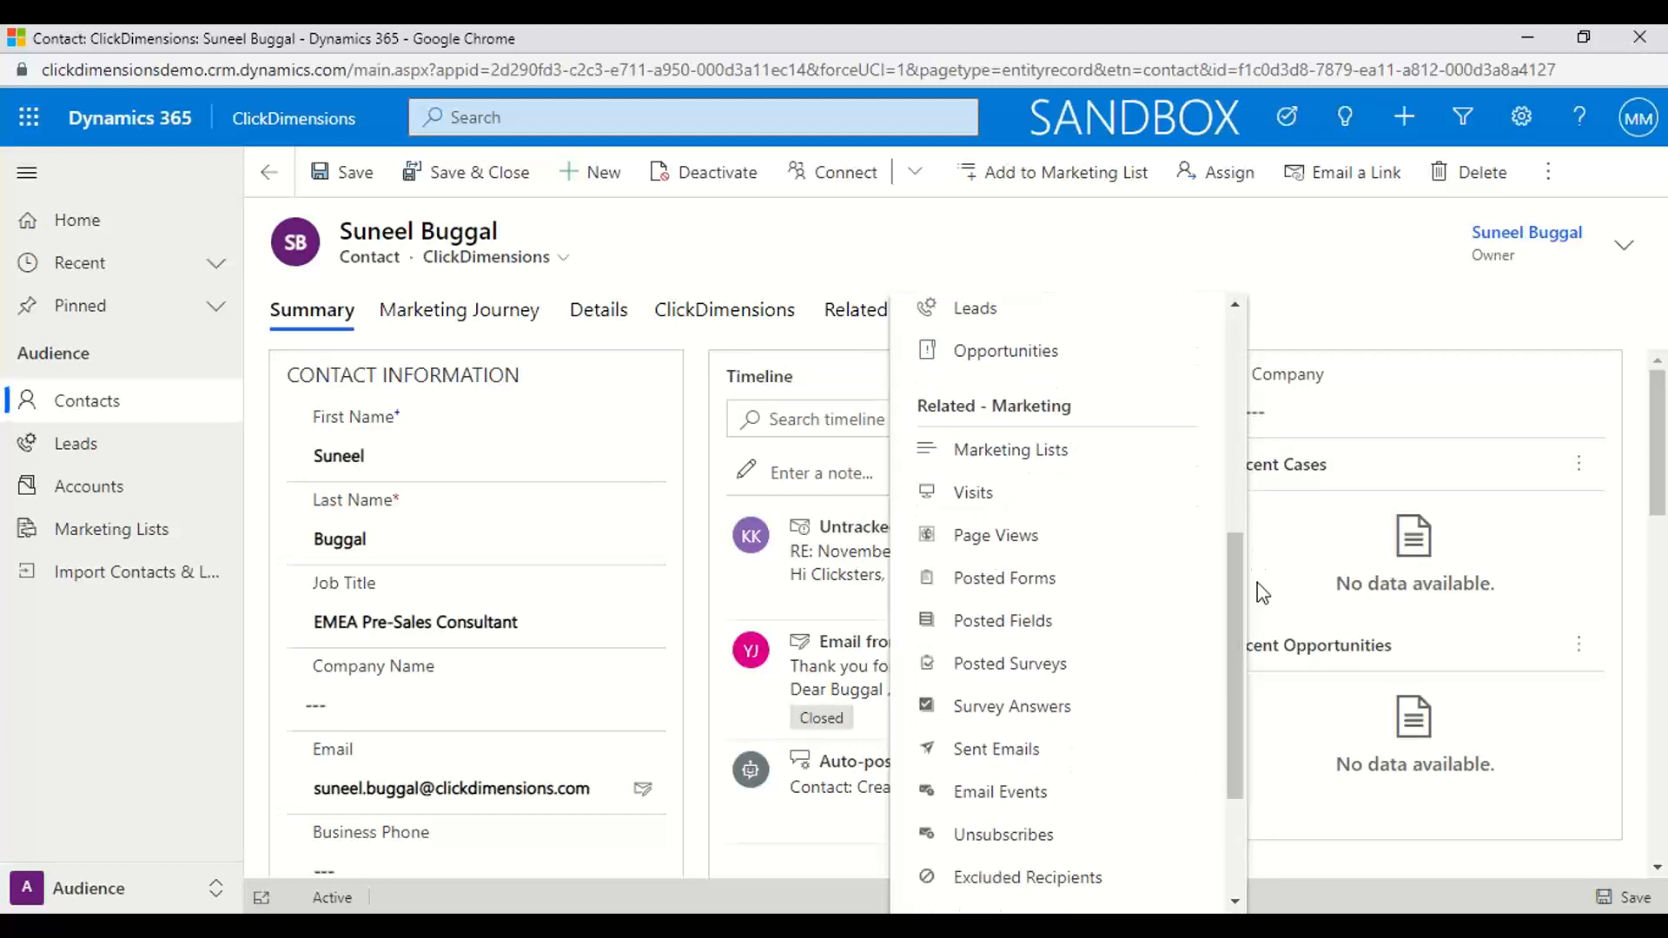
{"action": "left_click_drag", "start_coordinate": [1229, 654], "coordinate": [1213, 610]}
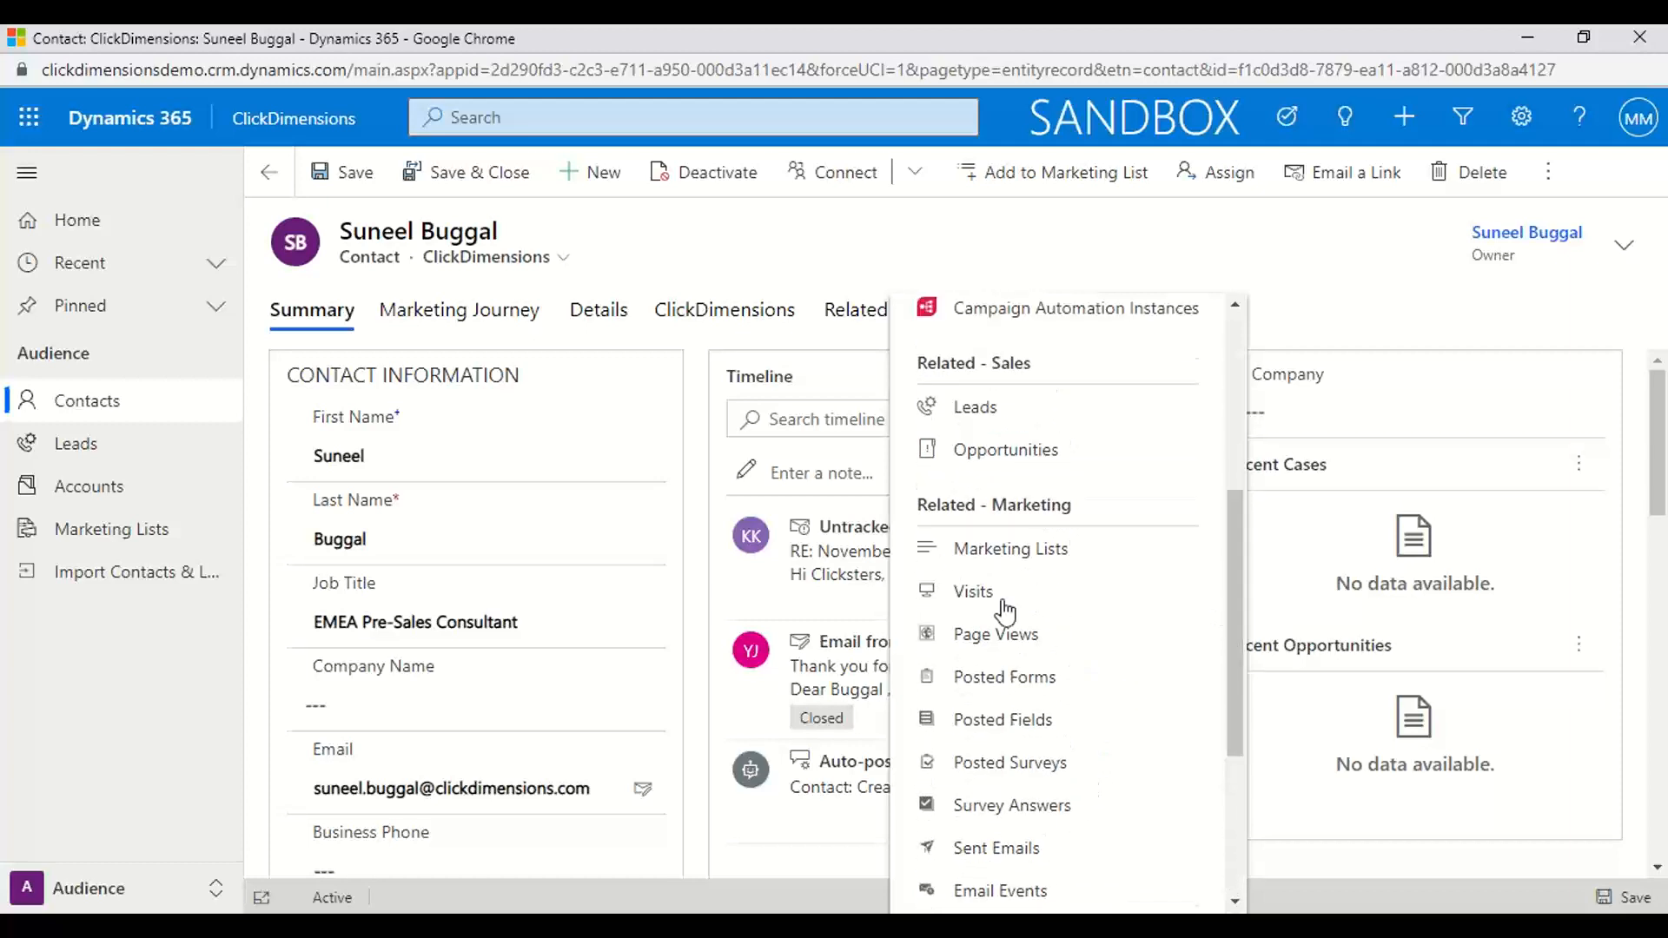
{"action": "left_click", "coordinate": [995, 633]}
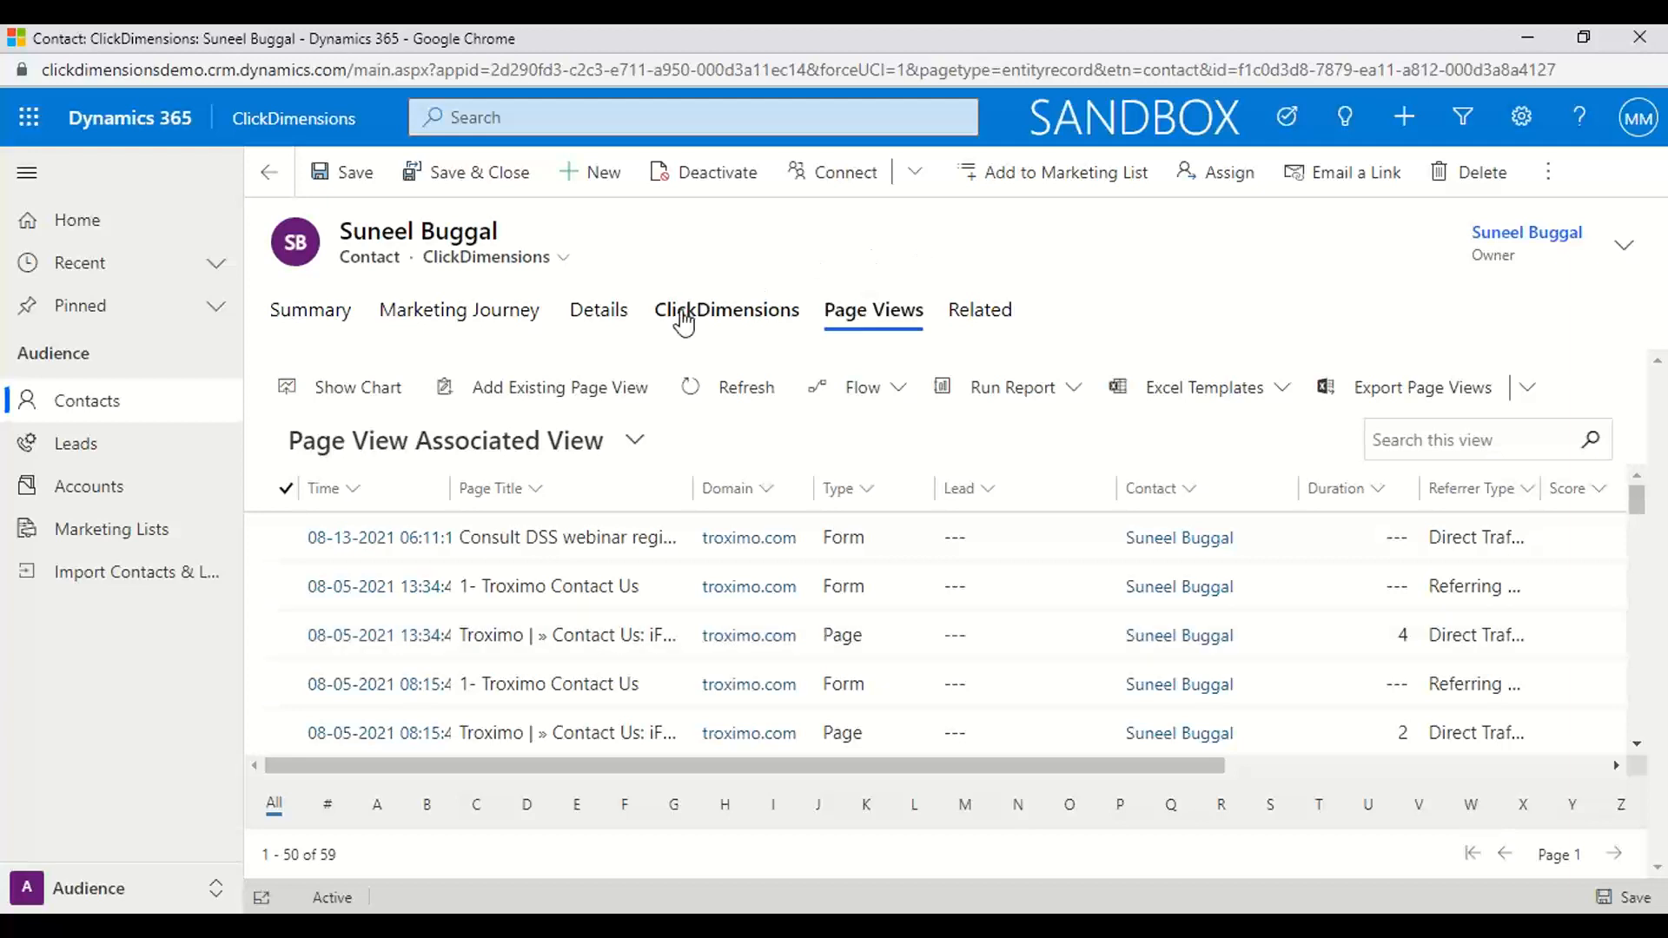
Examine the contact's ClickDimensions information, including score, marketing lists, email events, posted forms, subscriptions, page views, surveys and sent emails
{"action": "left_click", "coordinate": [682, 323]}
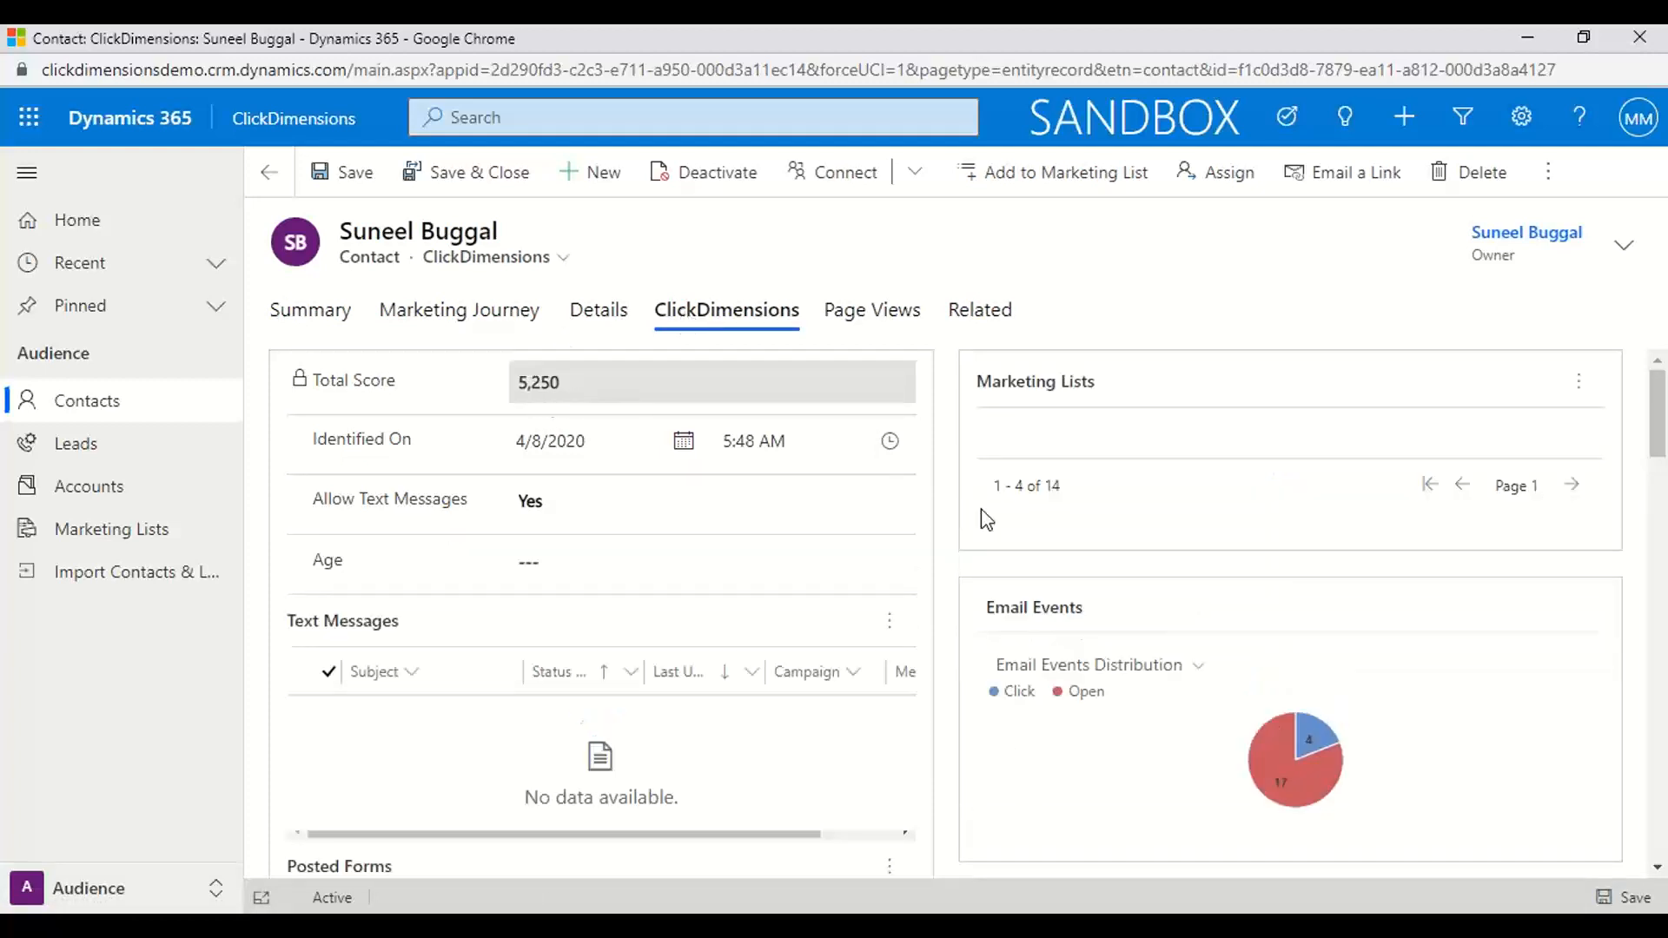
{"action": "scroll", "coordinate": [1155, 493], "scroll_direction": "down", "scroll_amount": 3}
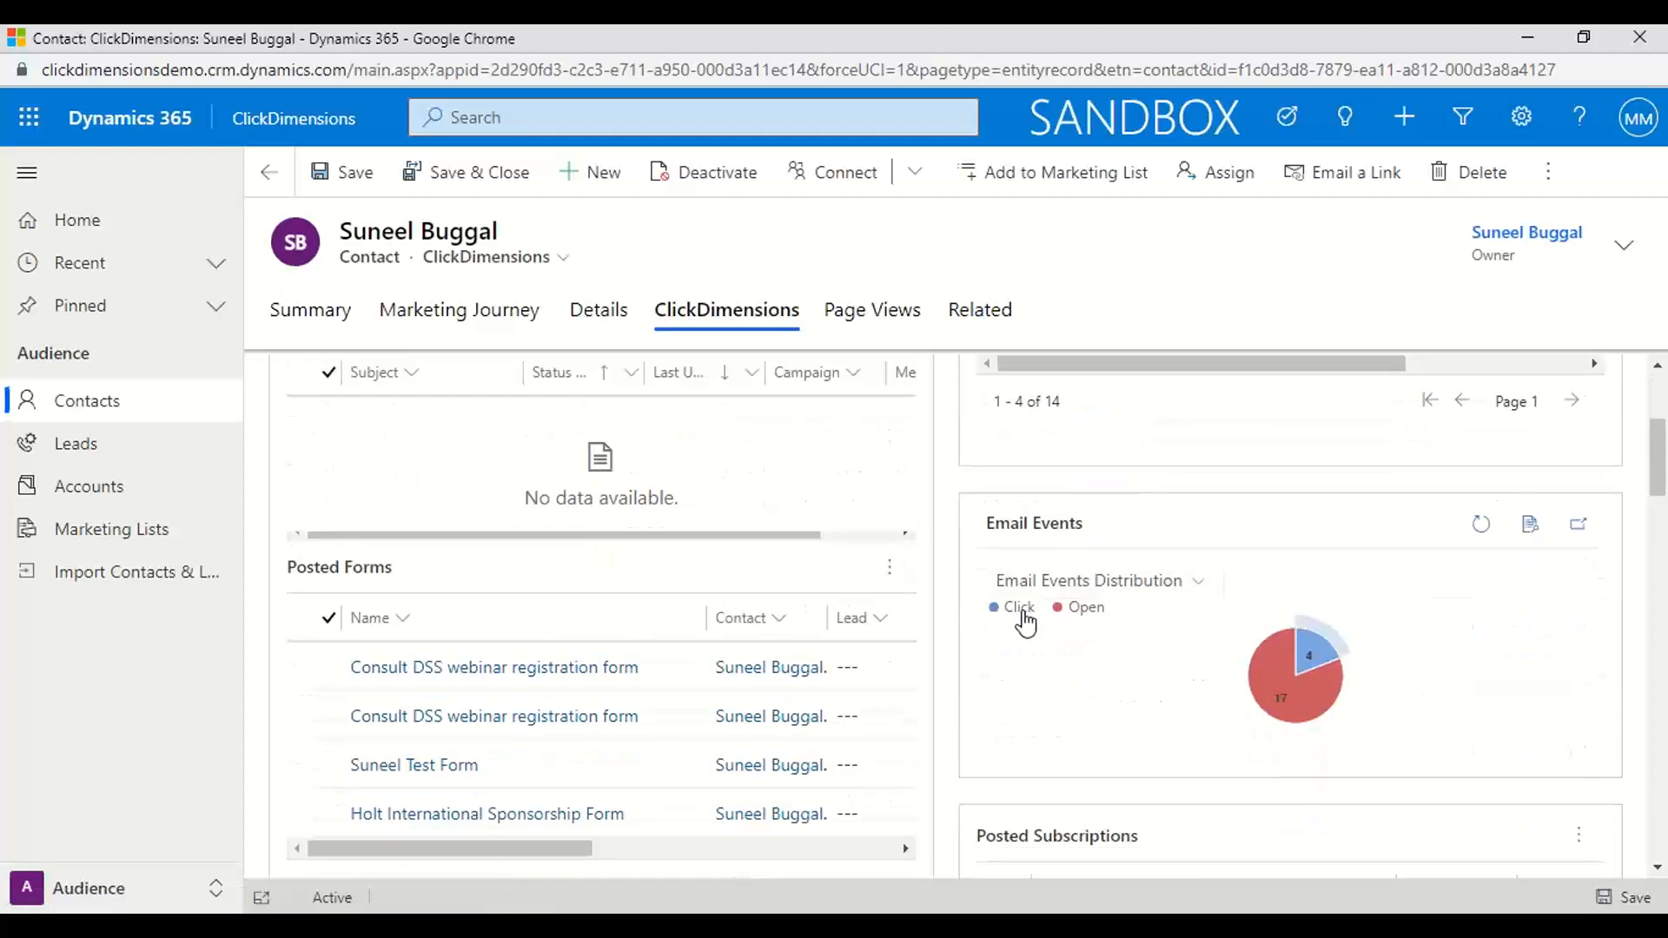
{"action": "scroll", "coordinate": [1081, 658], "scroll_direction": "down", "scroll_amount": 2}
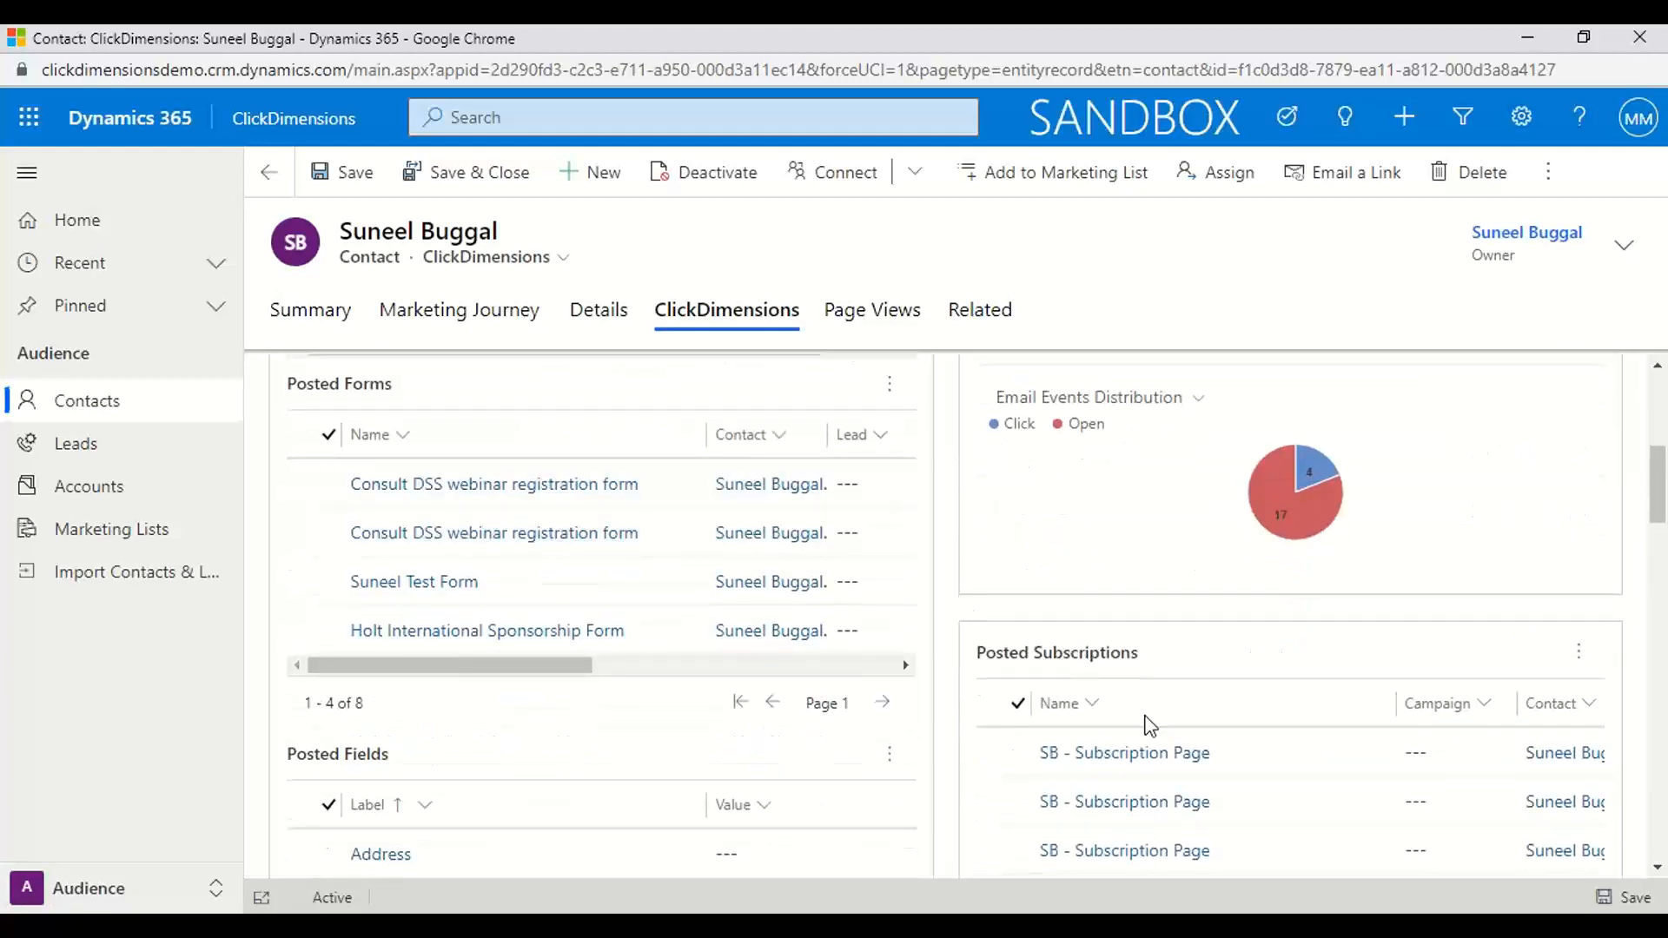
{"action": "scroll", "coordinate": [1149, 724], "scroll_direction": "down", "scroll_amount": 2}
{"action": "scroll", "coordinate": [1151, 726], "scroll_direction": "down", "scroll_amount": 5}
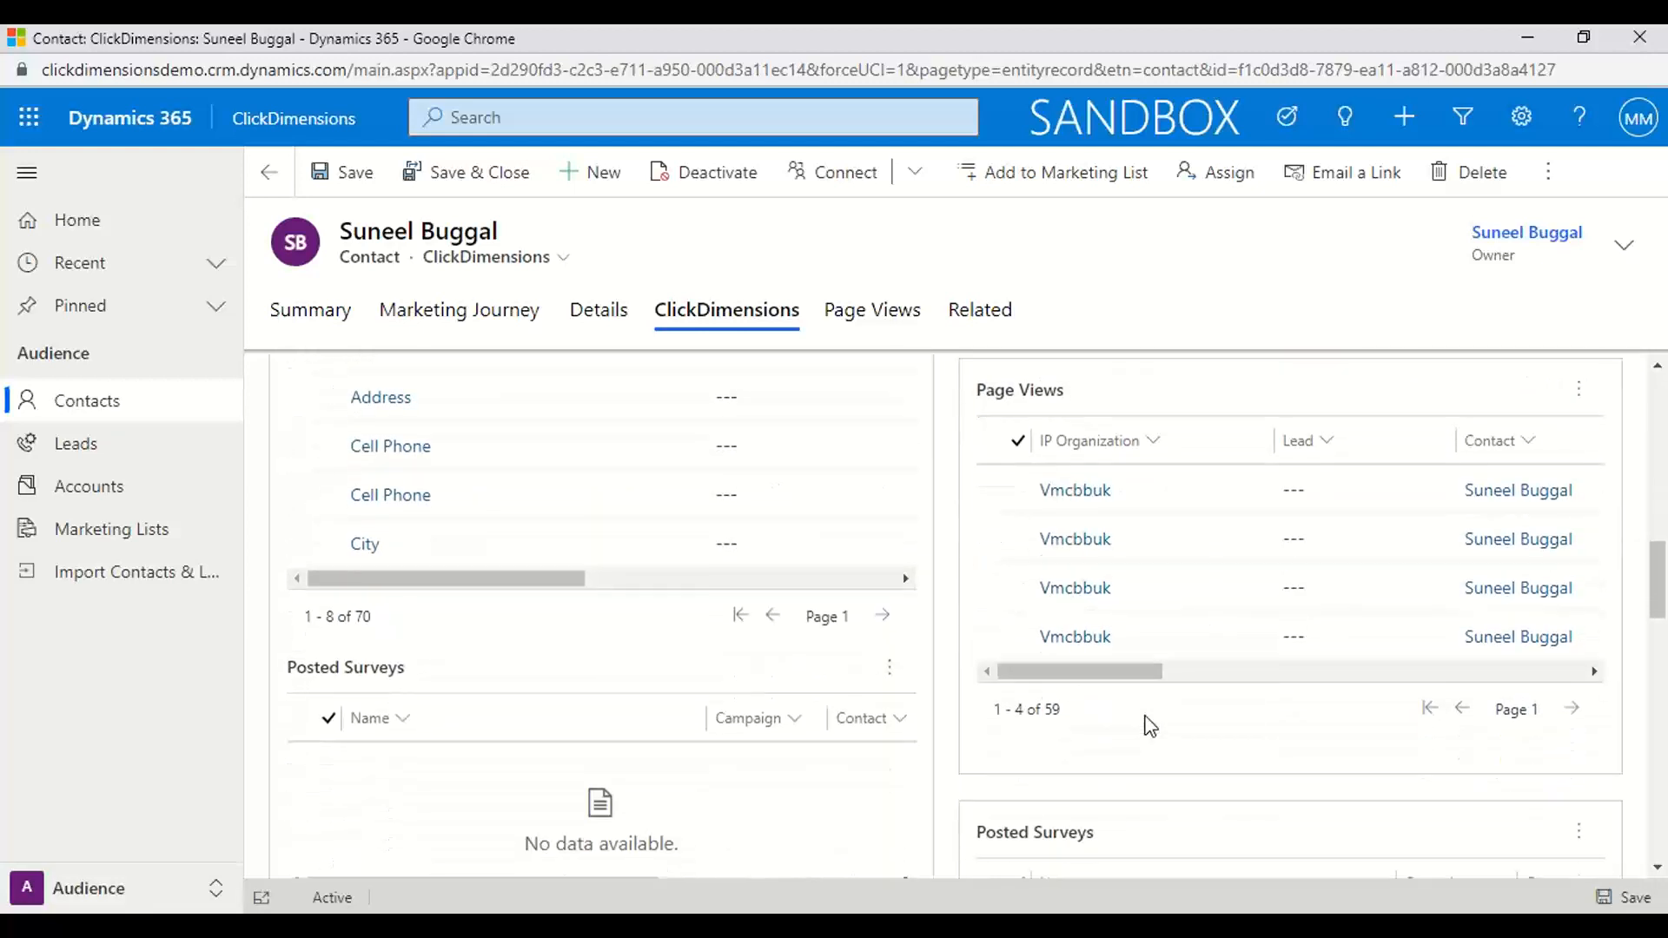
{"action": "left_click_drag", "start_coordinate": [1080, 676], "coordinate": [1312, 666]}
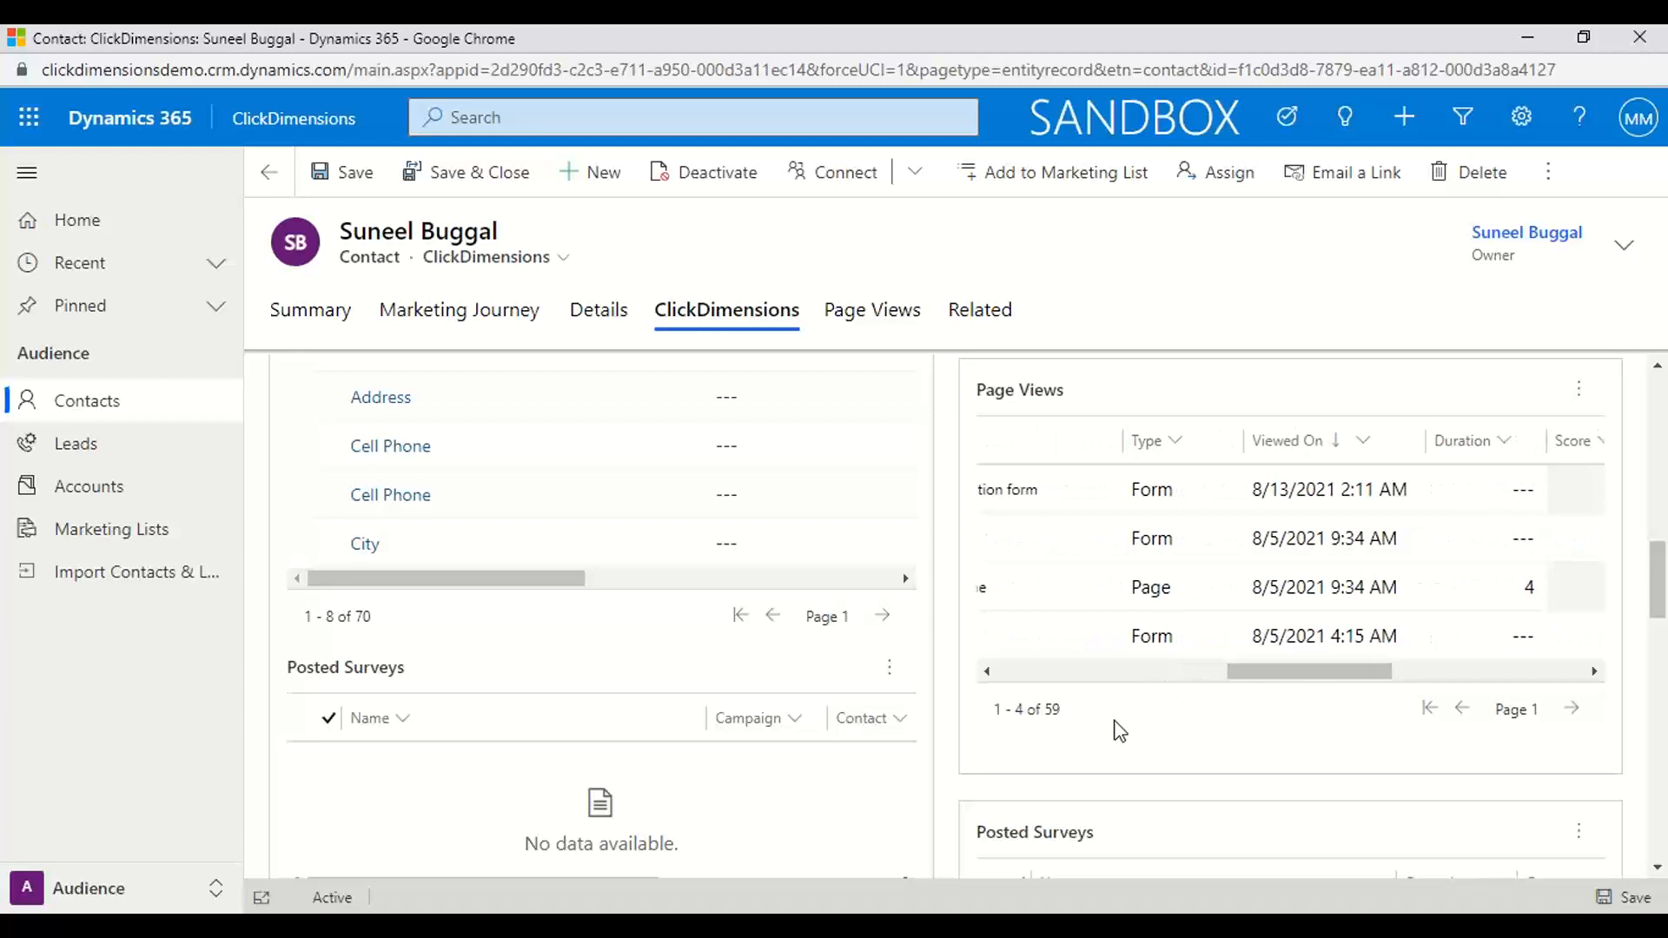
{"action": "scroll", "coordinate": [1120, 732], "scroll_direction": "down", "scroll_amount": 6}
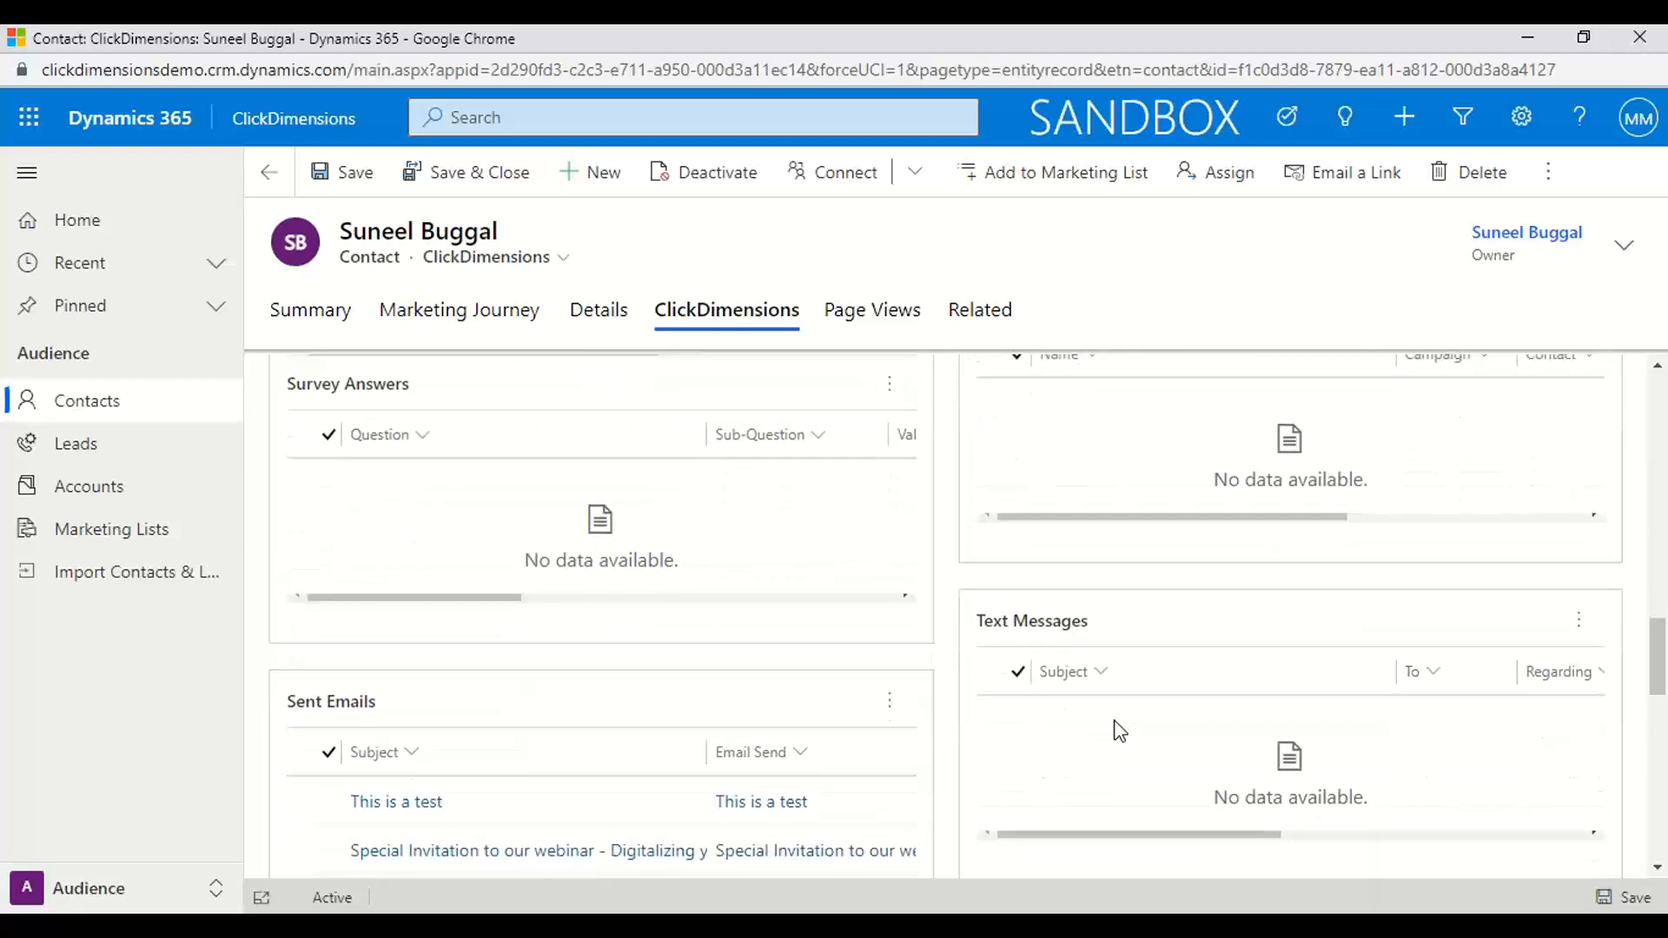
{"action": "scroll", "coordinate": [1120, 732], "scroll_direction": "down", "scroll_amount": 2}
{"action": "scroll", "coordinate": [1120, 732], "scroll_direction": "up", "scroll_amount": 3}
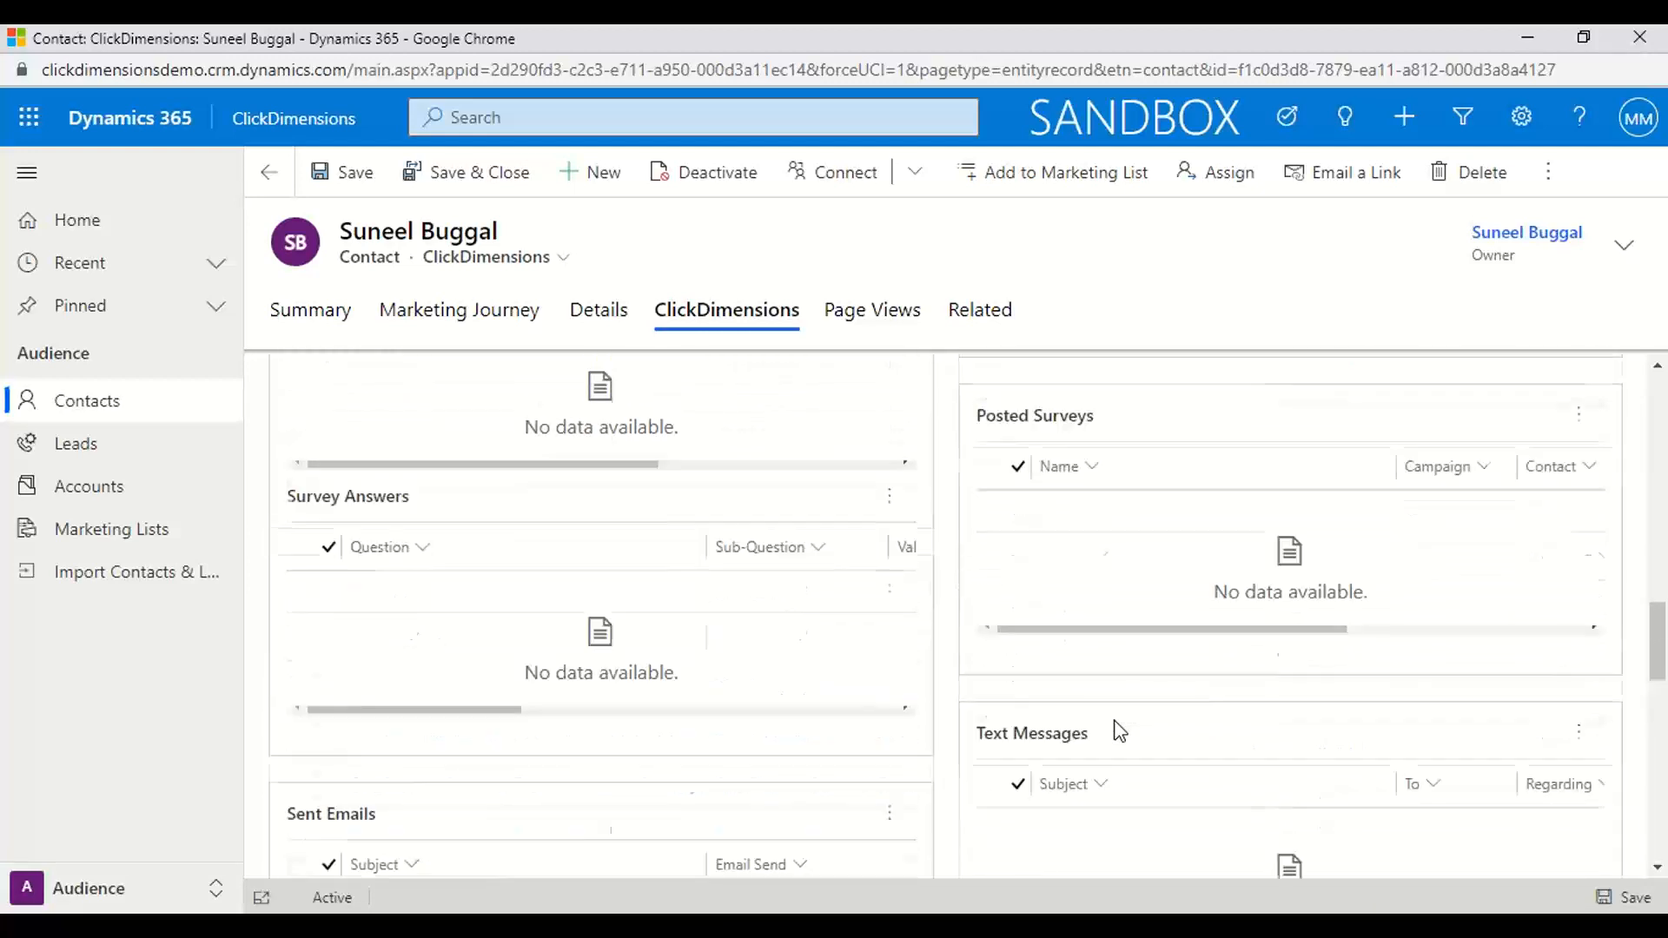
{"action": "scroll", "coordinate": [1120, 732], "scroll_direction": "up", "scroll_amount": 10}
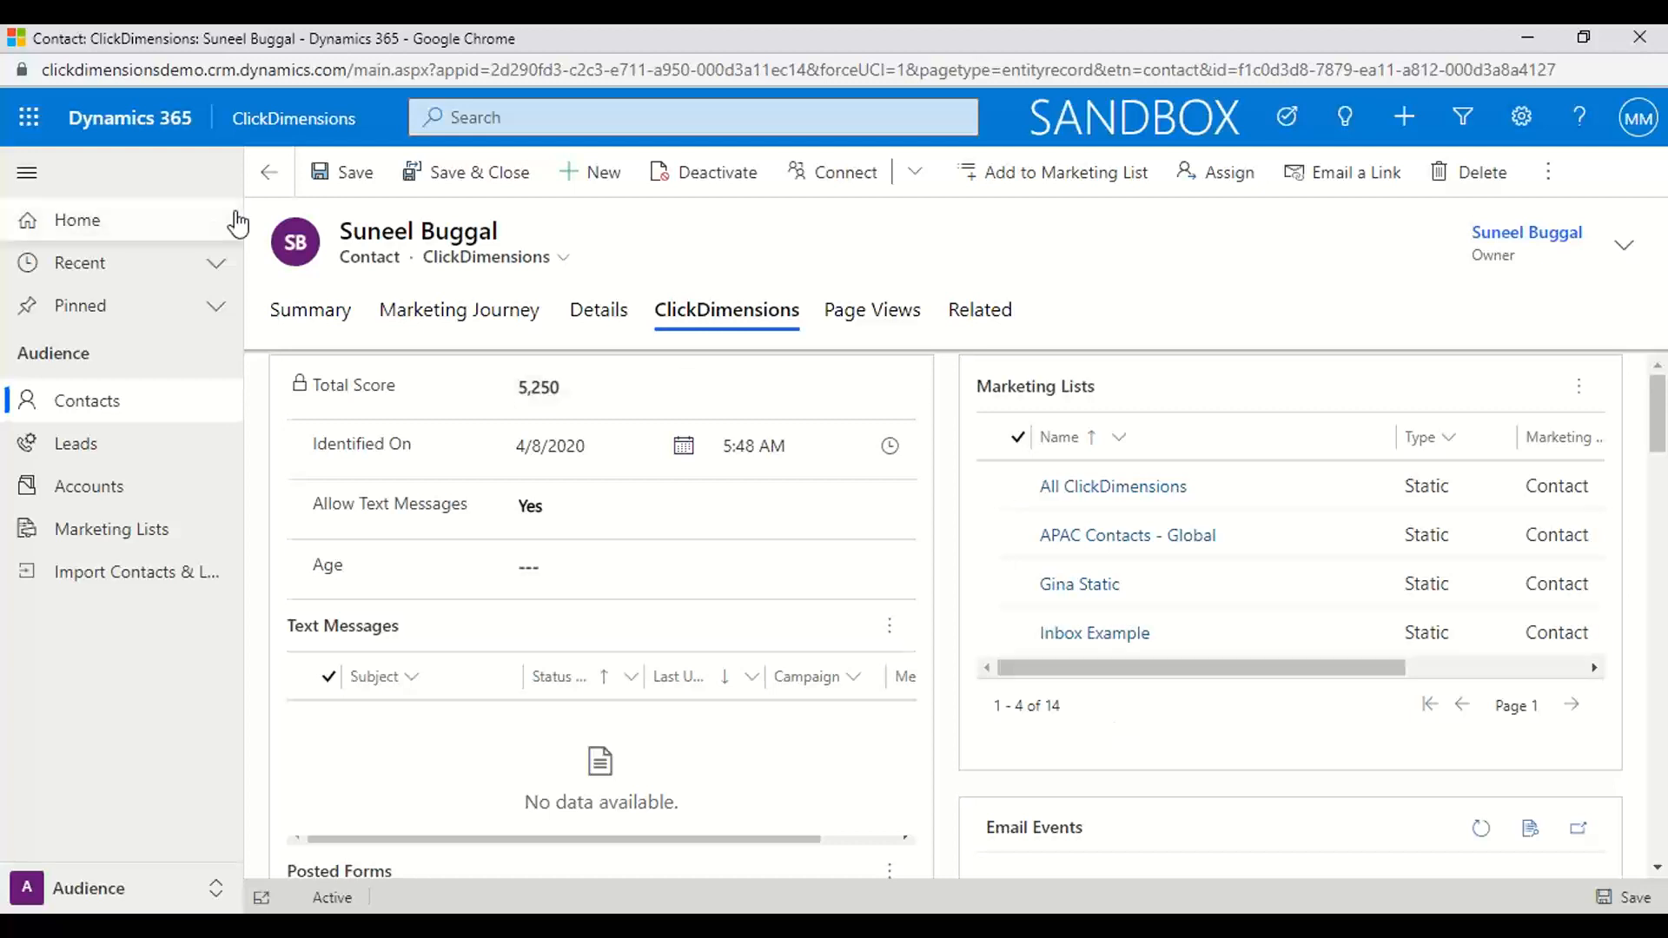
Switch to the Messaging area and open the list of campaign automations
{"action": "left_click", "coordinate": [216, 888]}
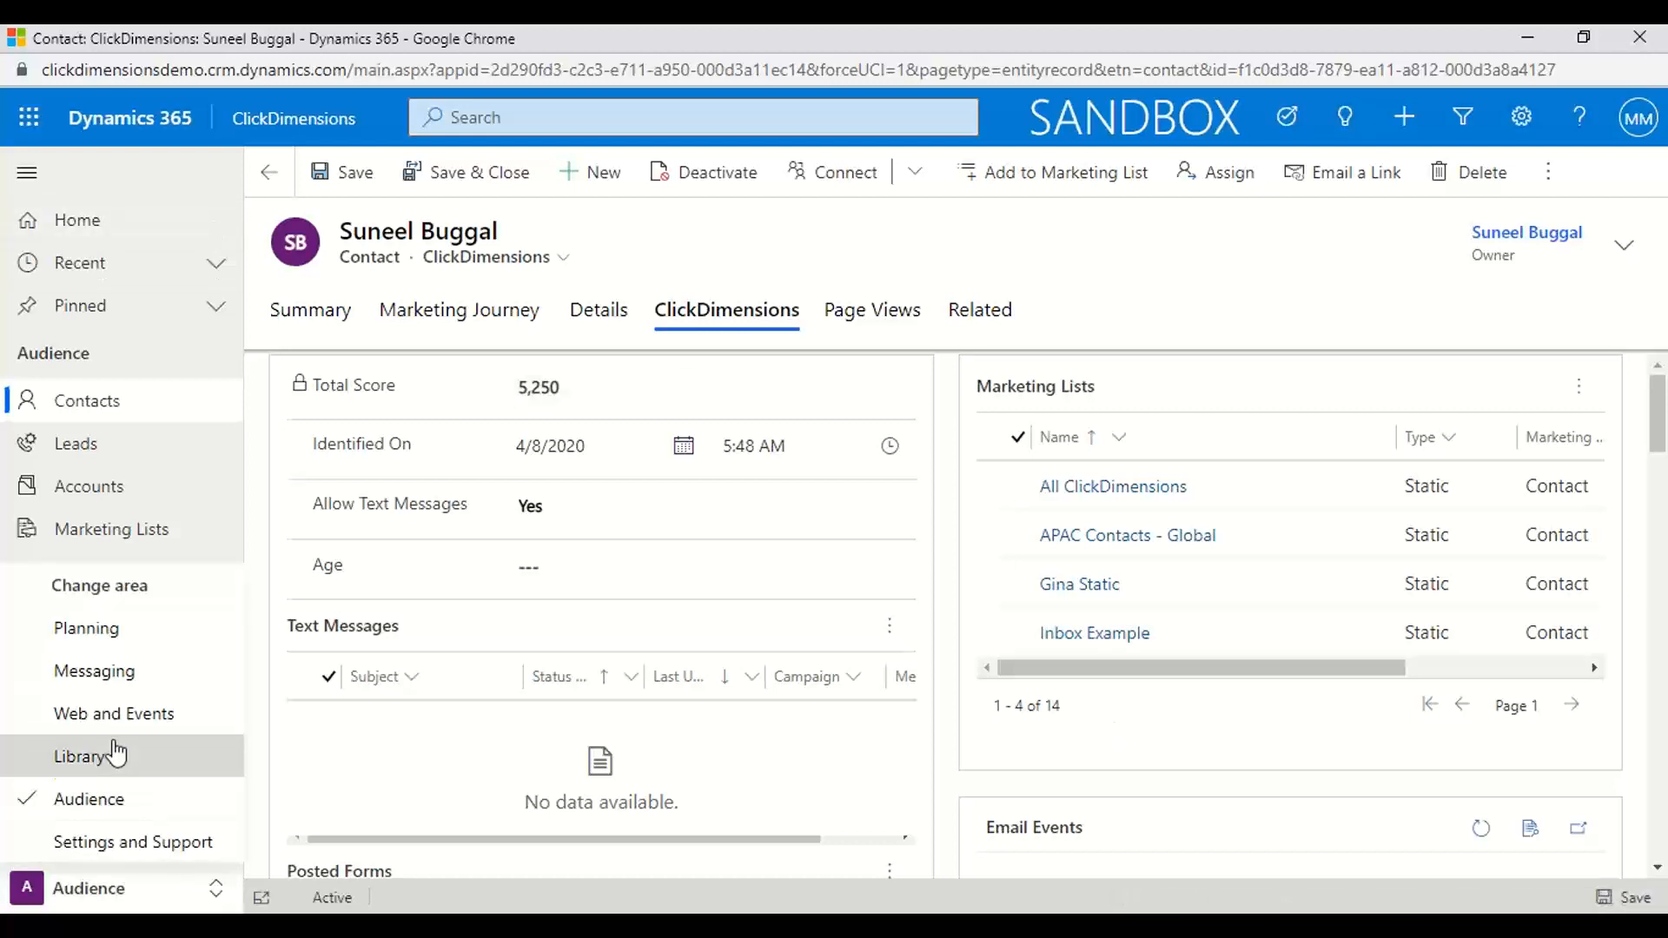
{"action": "left_click", "coordinate": [105, 686]}
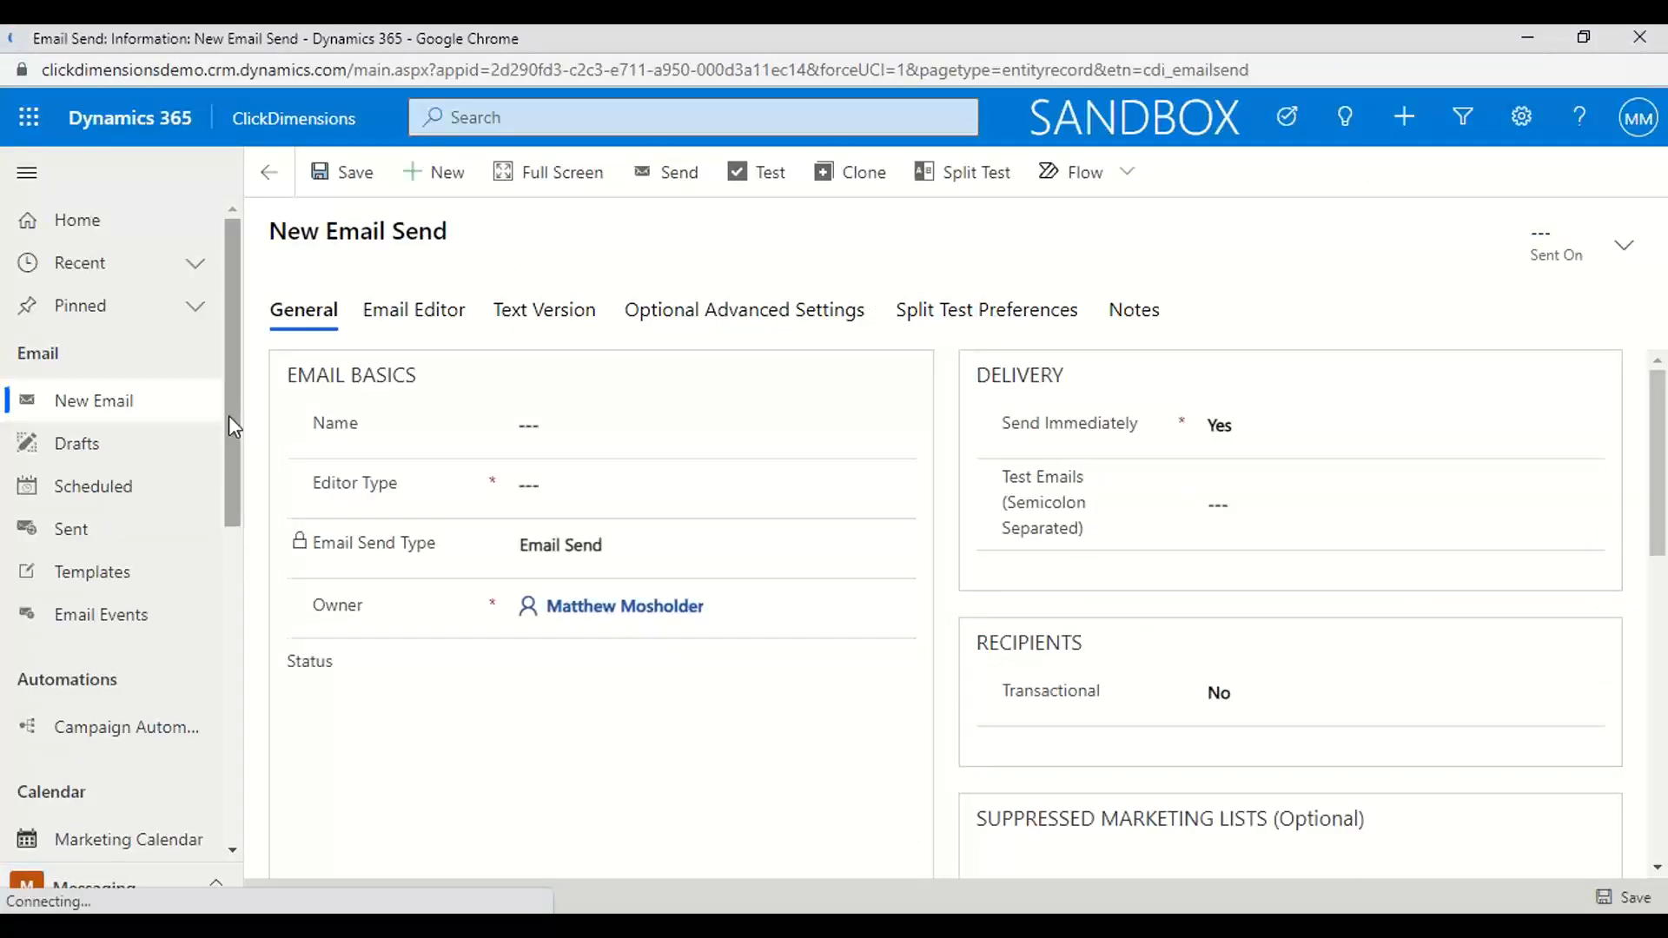
{"action": "left_click_drag", "start_coordinate": [228, 415], "coordinate": [233, 591]}
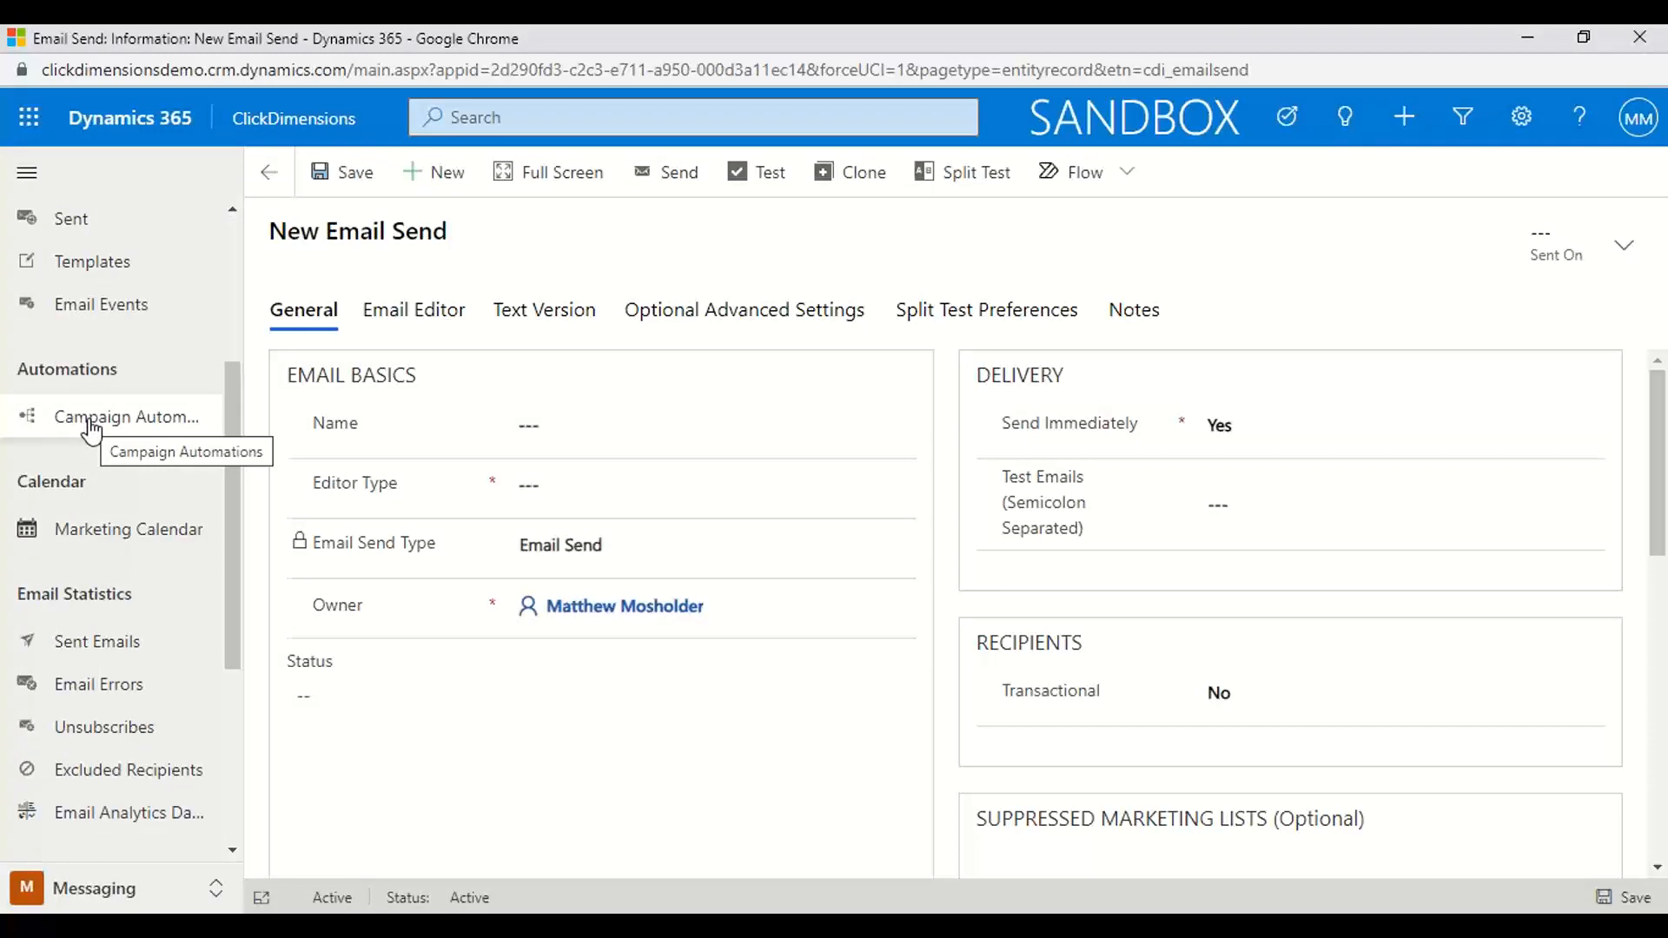
{"action": "left_click", "coordinate": [91, 420]}
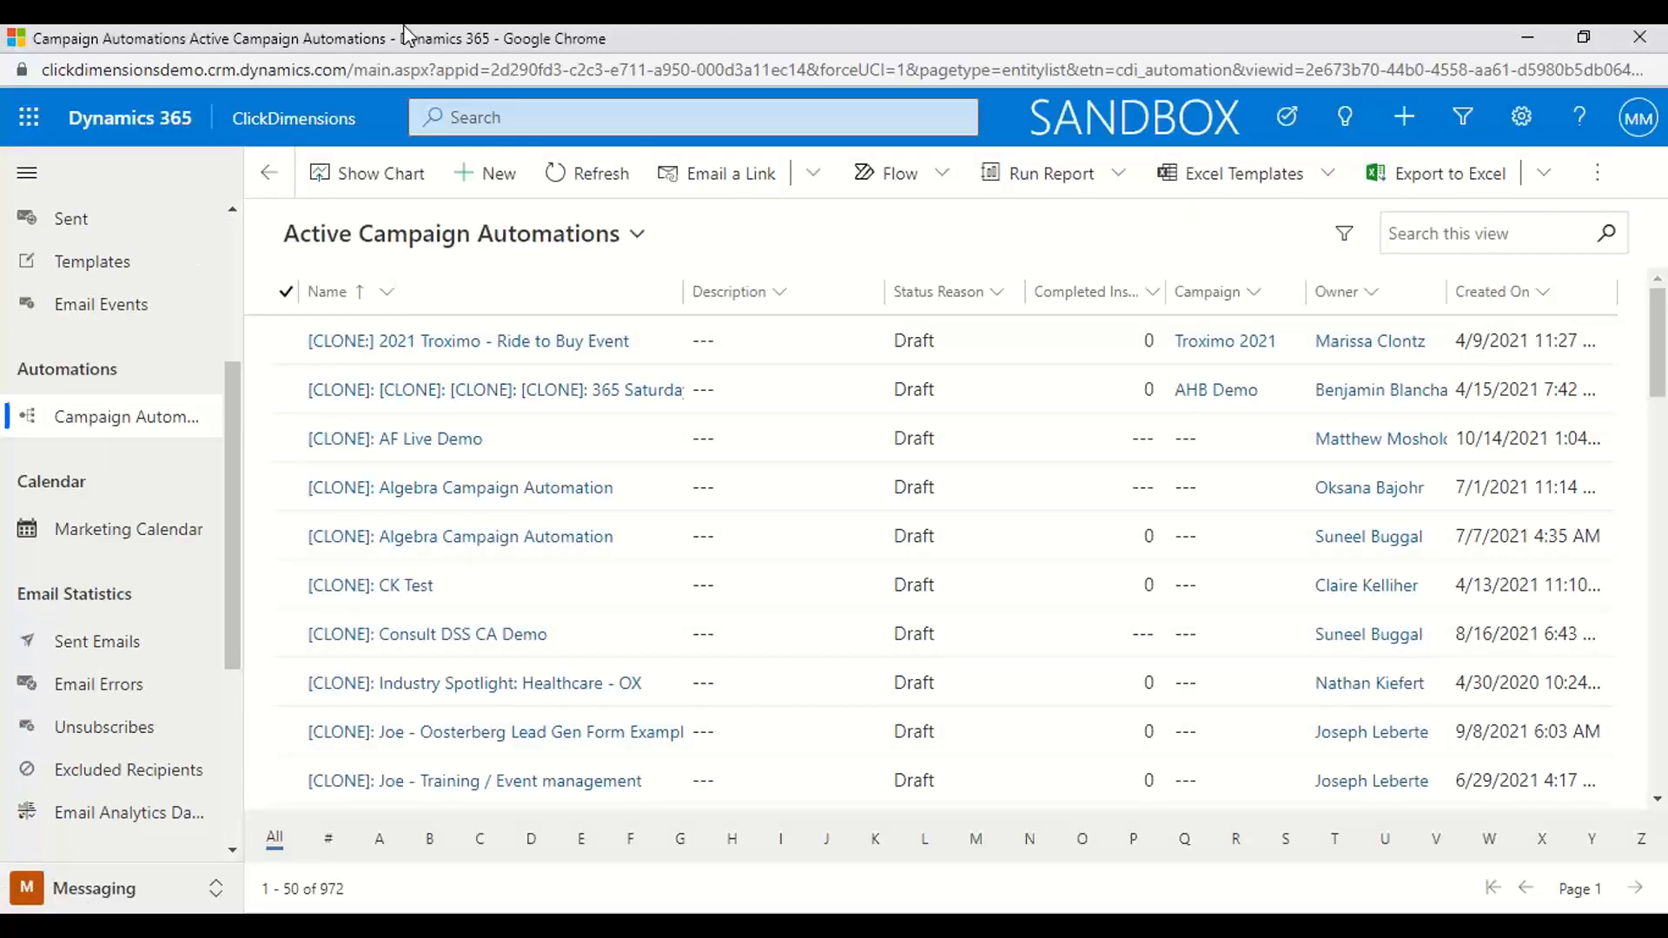
Create a new campaign automation named "Matt Test" and link it to the "Matt Demo" campaign
{"action": "left_click", "coordinate": [481, 187]}
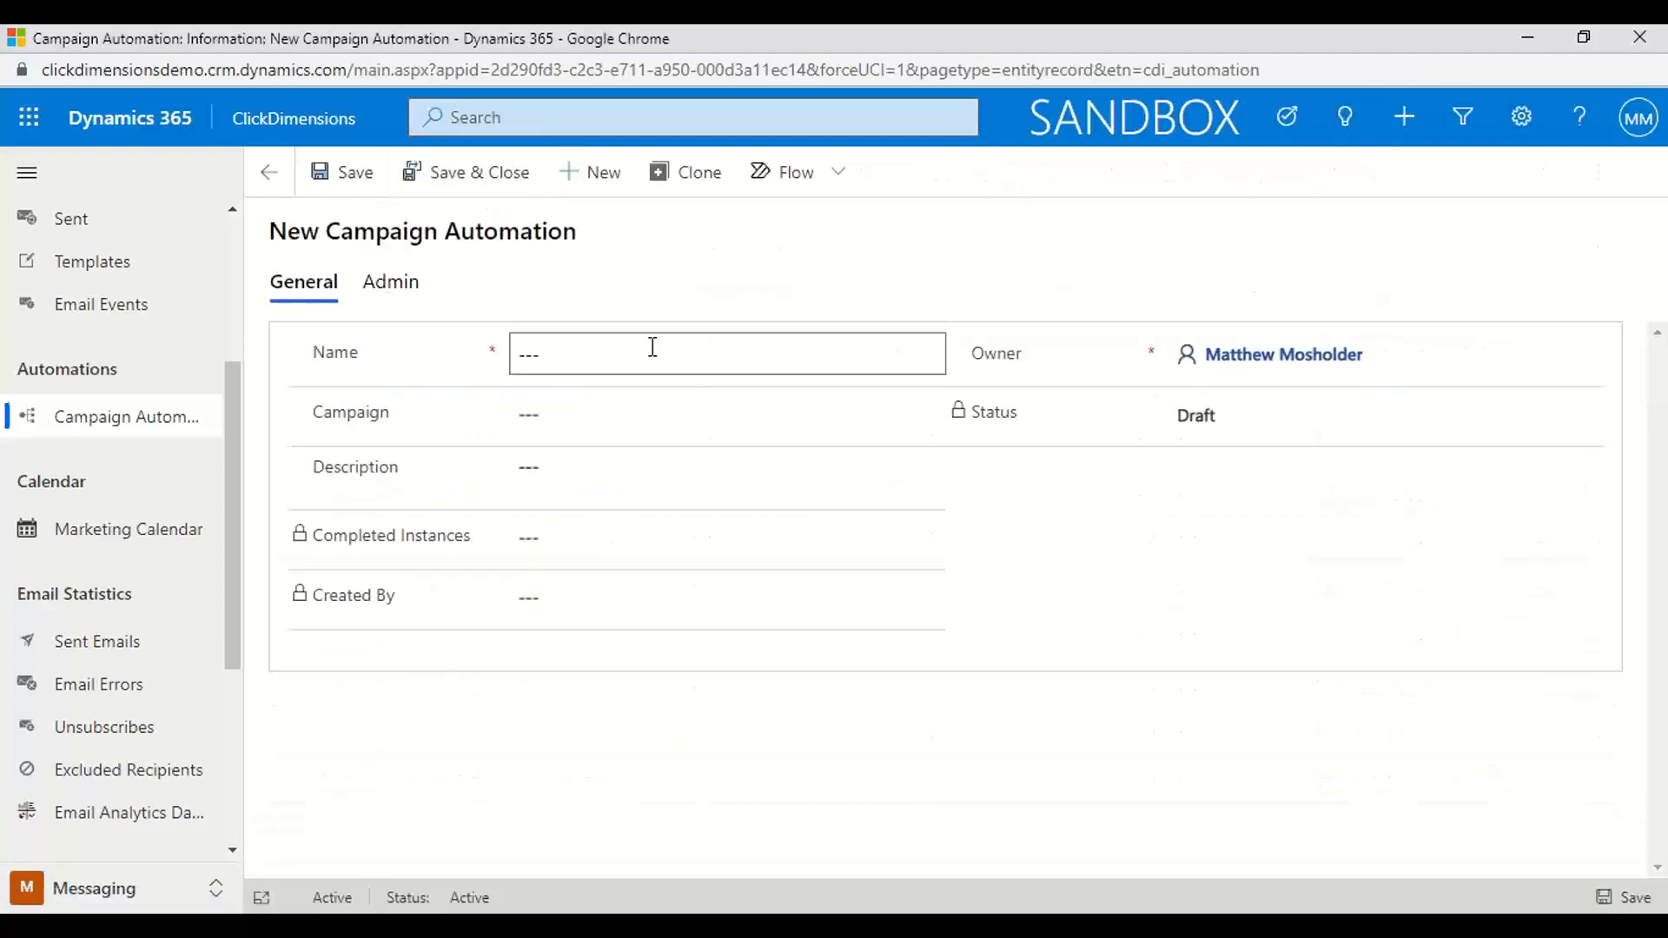
{"action": "left_click", "coordinate": [569, 361]}
{"action": "left_click", "coordinate": [551, 414]}
{"action": "type", "text": "Matt "}
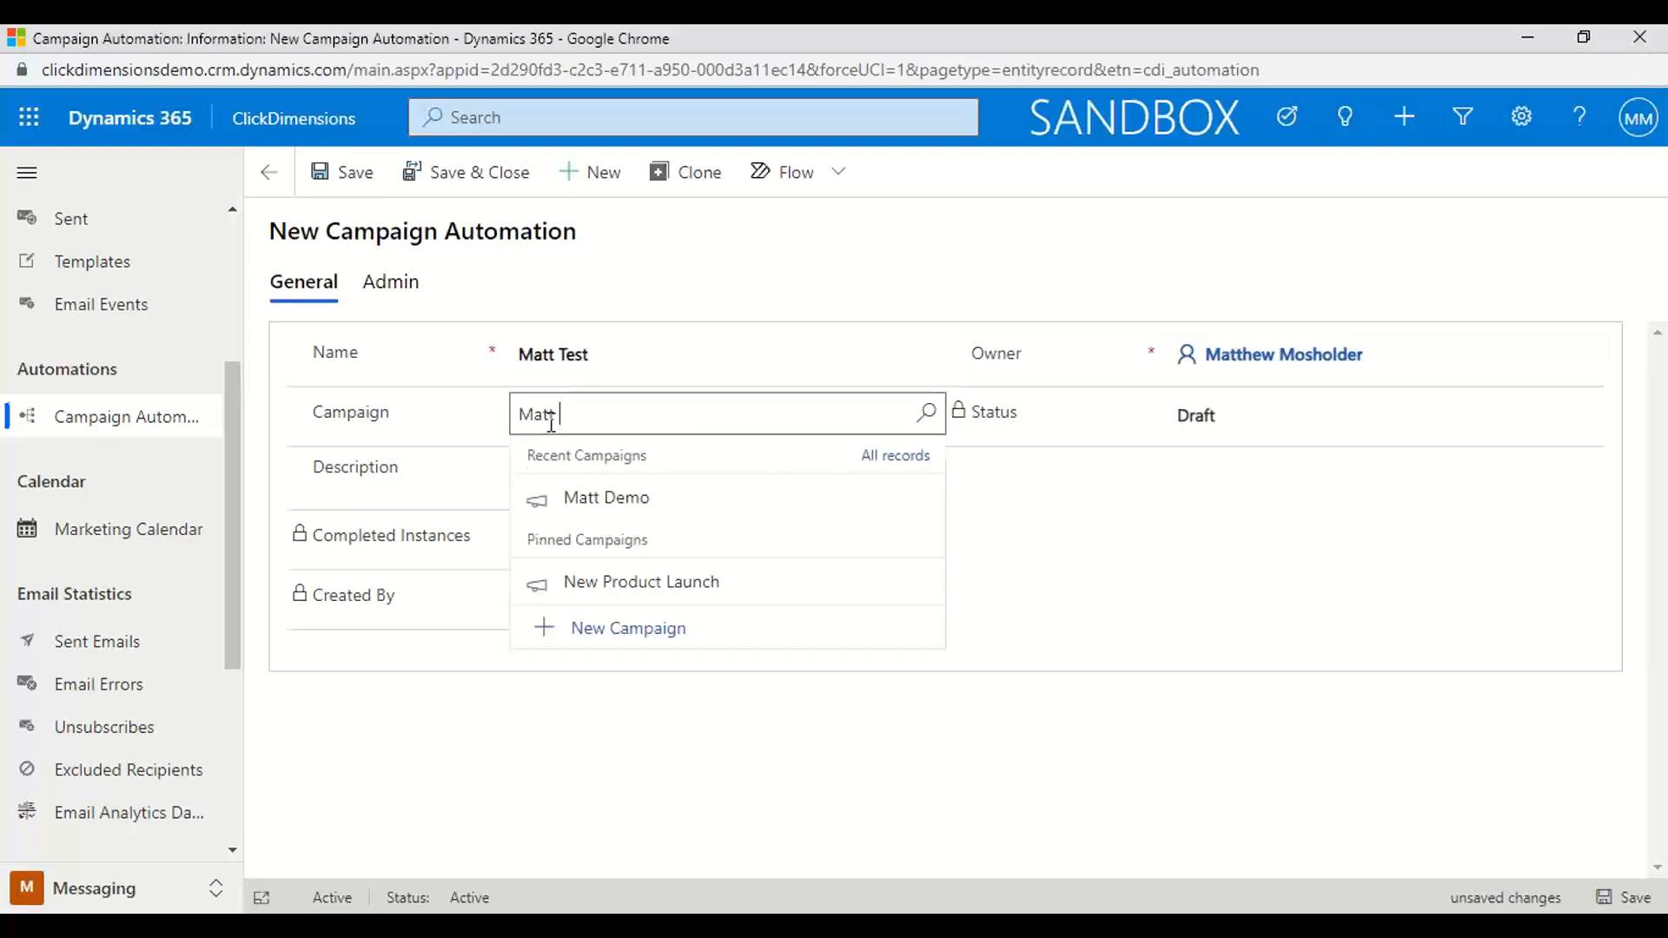
{"action": "type", "text": "Demo"}
{"action": "left_click", "coordinate": [622, 513]}
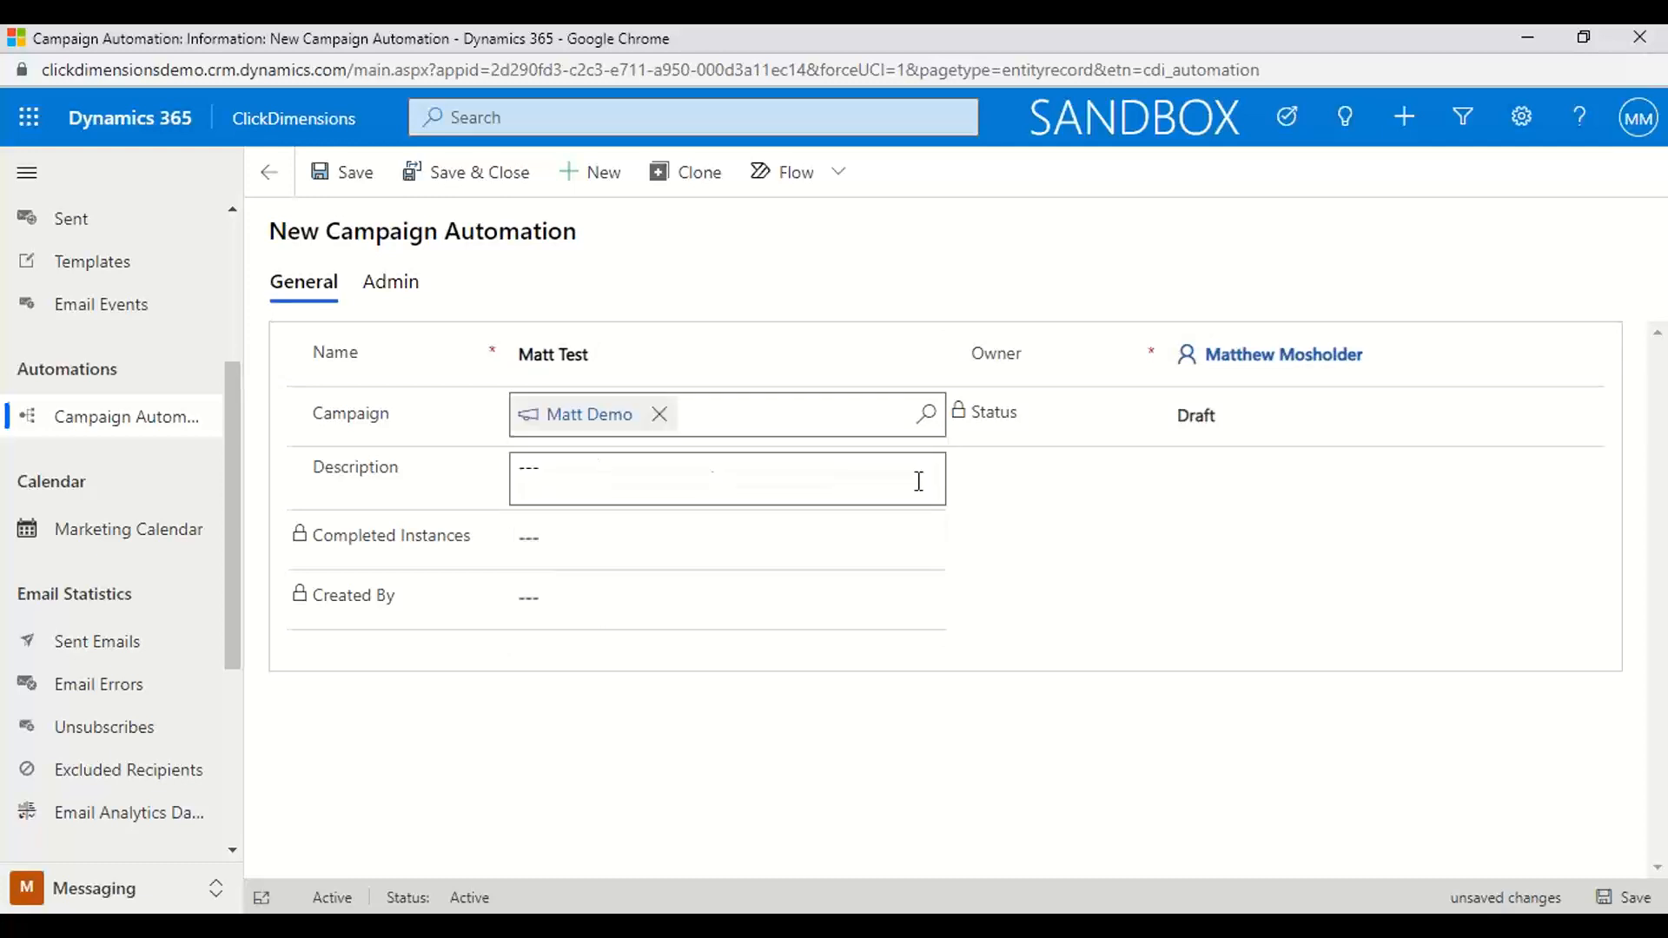
Save the new campaign automation and open it in the builder with the Blank template
{"action": "left_click", "coordinate": [334, 178]}
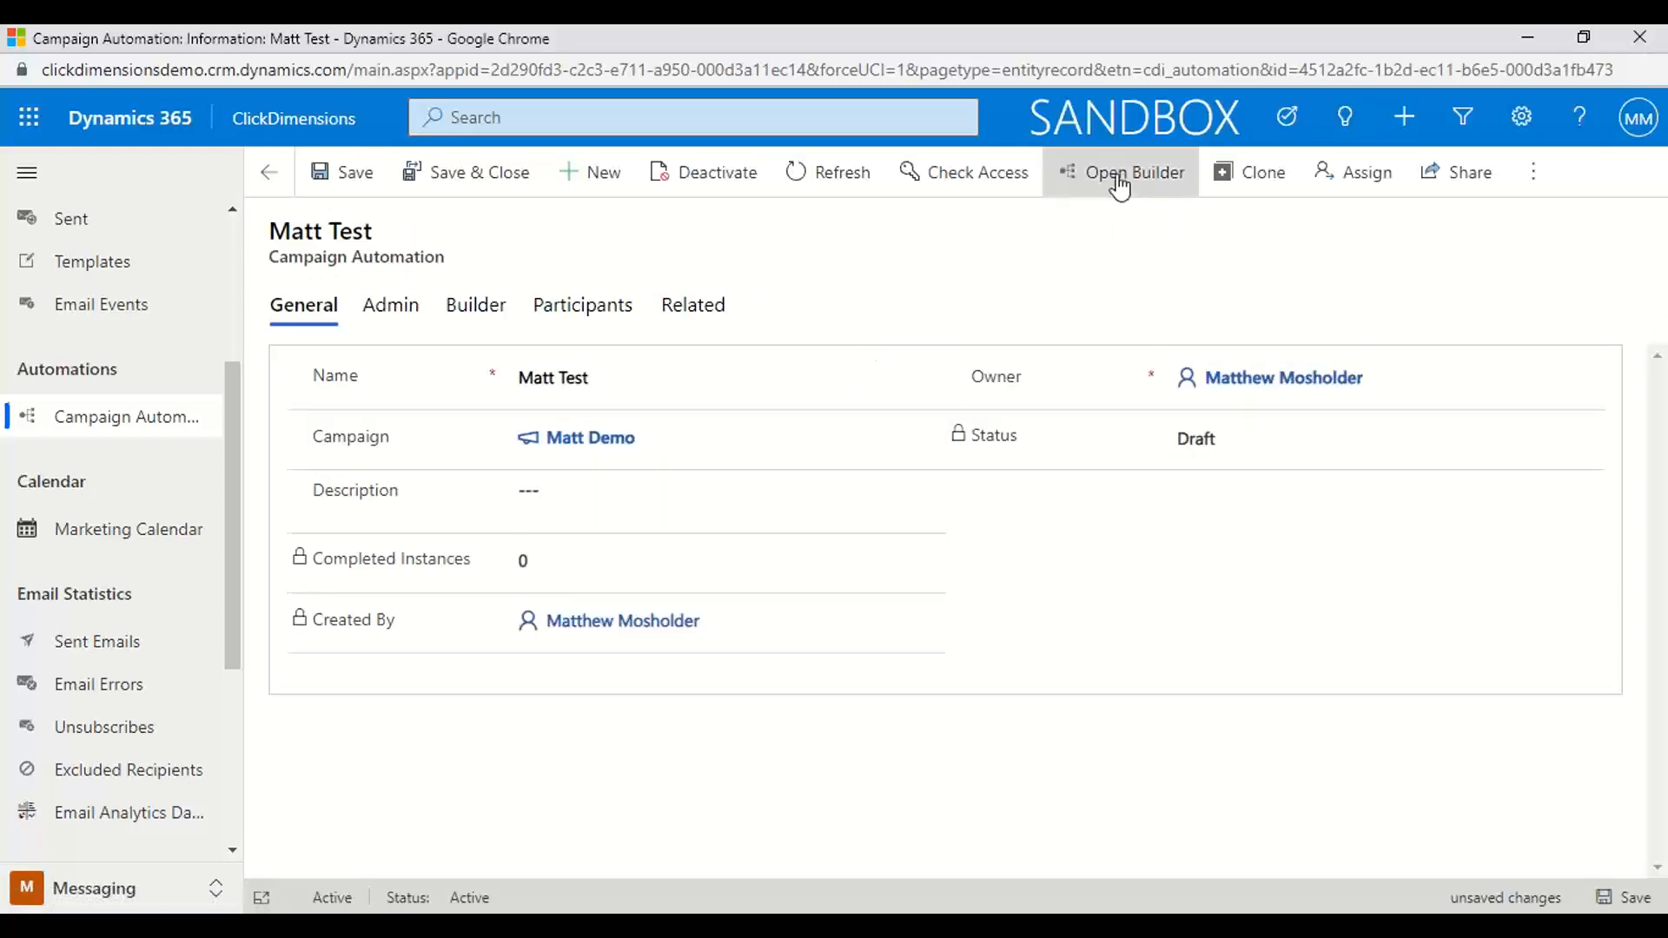
{"action": "left_click", "coordinate": [1118, 174]}
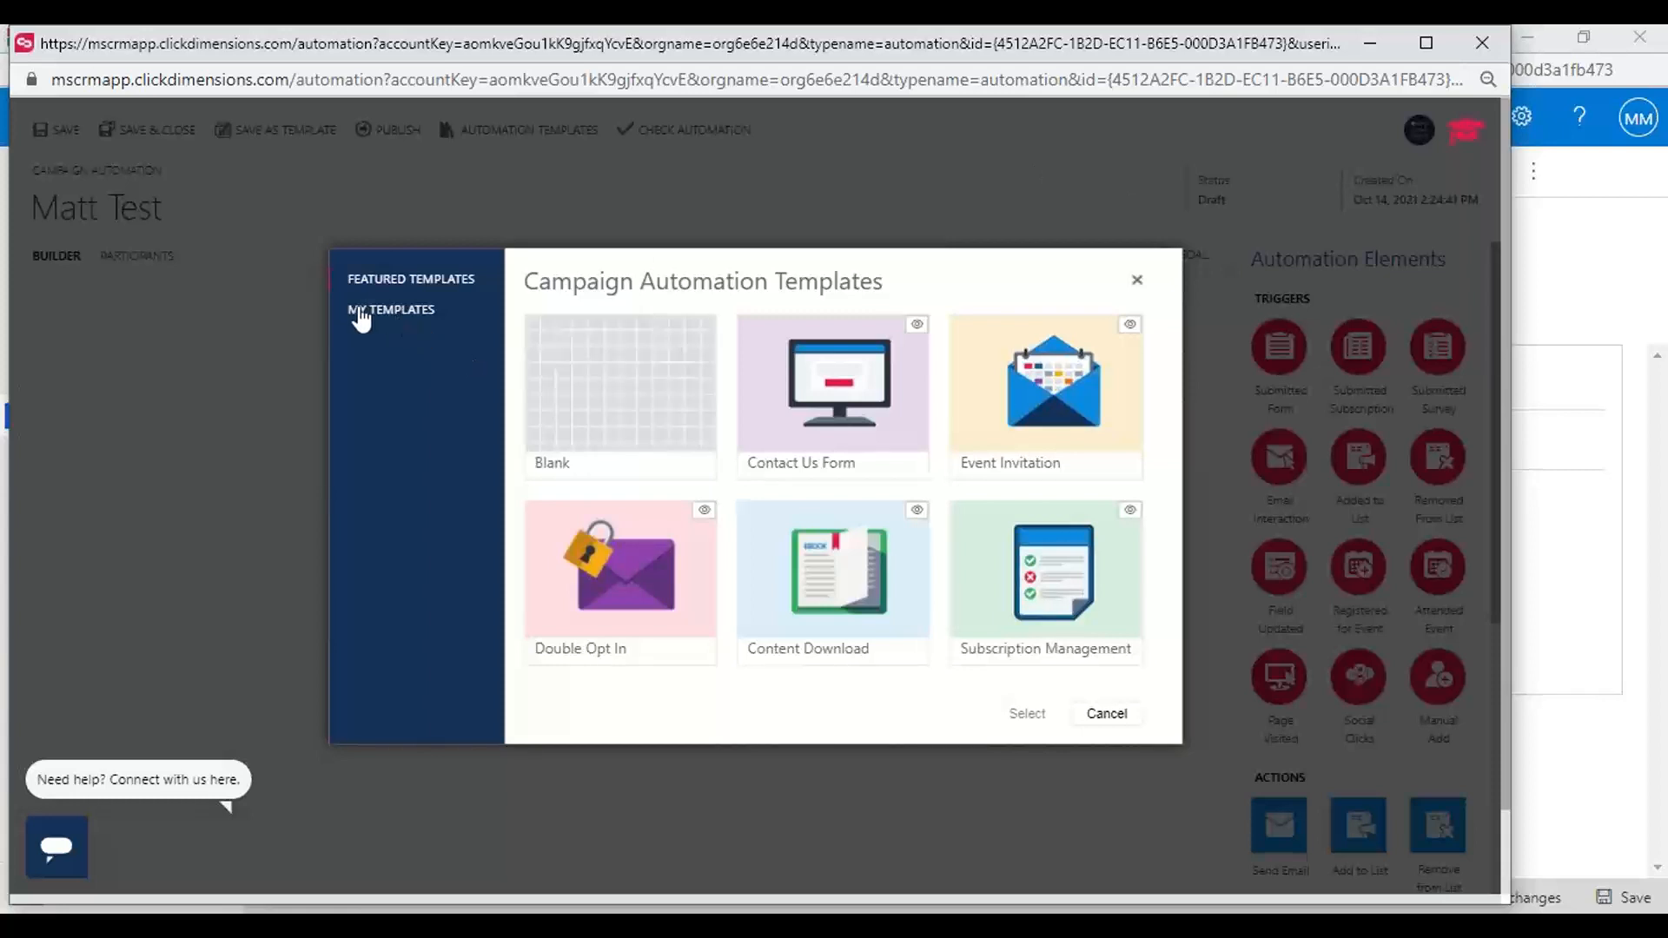
{"action": "left_click", "coordinate": [644, 396]}
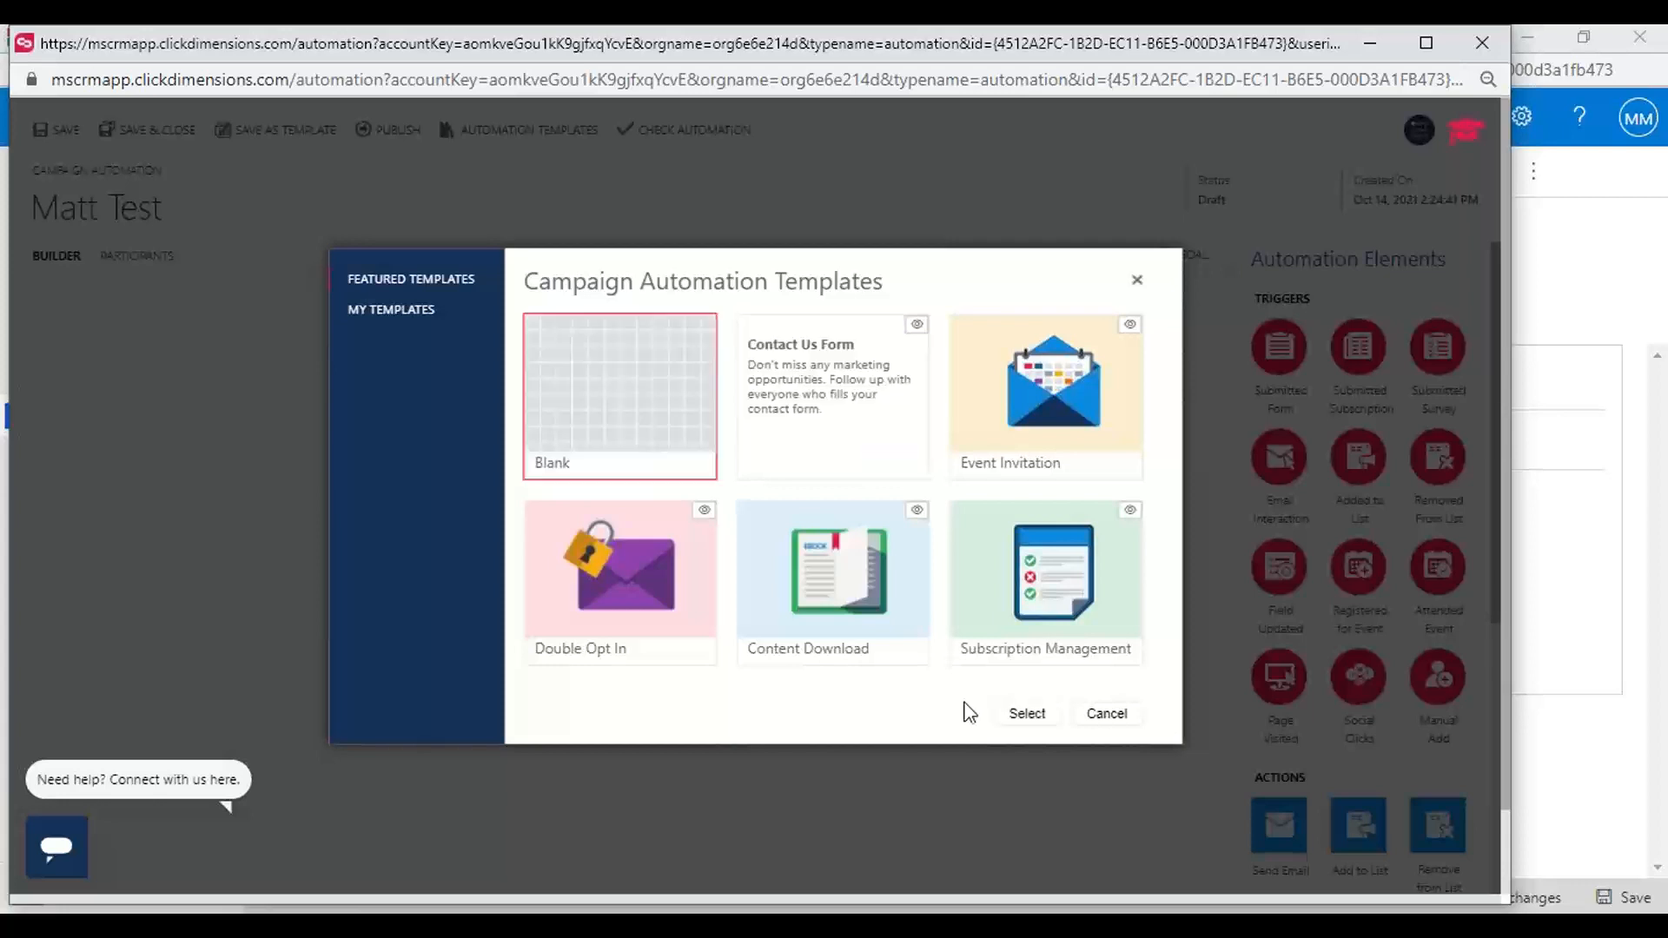
{"action": "left_click", "coordinate": [1034, 714]}
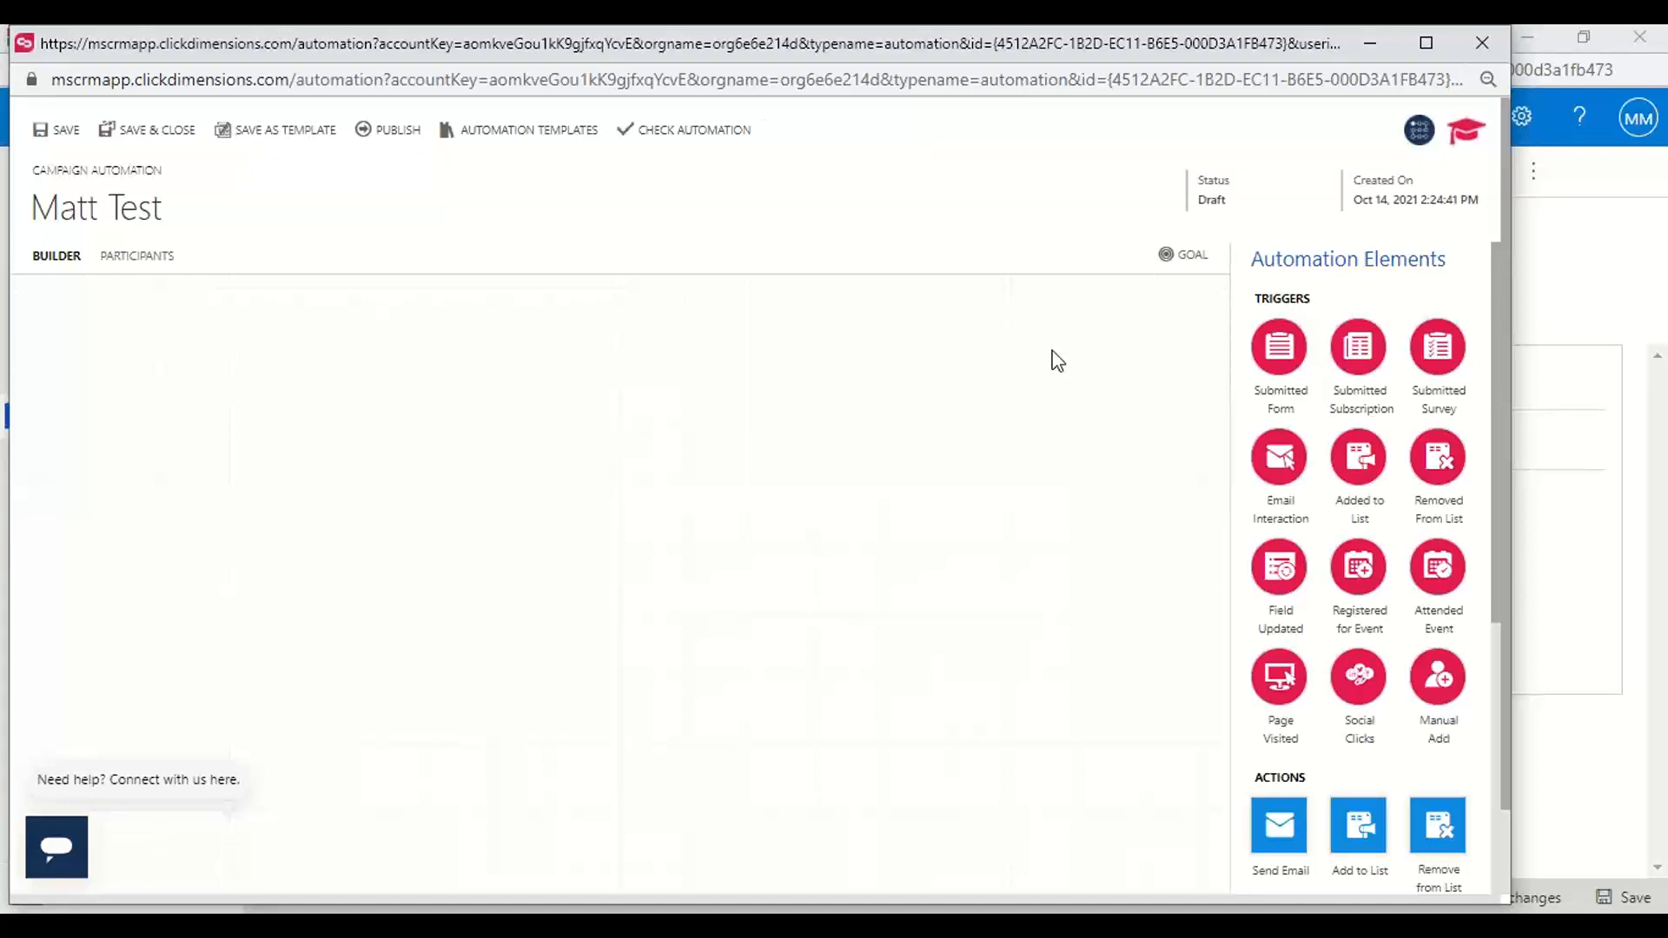
Look over the available automation elements and place a Submitted Form trigger on the blank canvas
{"action": "scroll", "coordinate": [1055, 363], "scroll_direction": "down", "scroll_amount": 2}
{"action": "scroll", "coordinate": [1055, 363], "scroll_direction": "up", "scroll_amount": 2}
{"action": "left_click_drag", "start_coordinate": [1280, 358], "coordinate": [113, 517]}
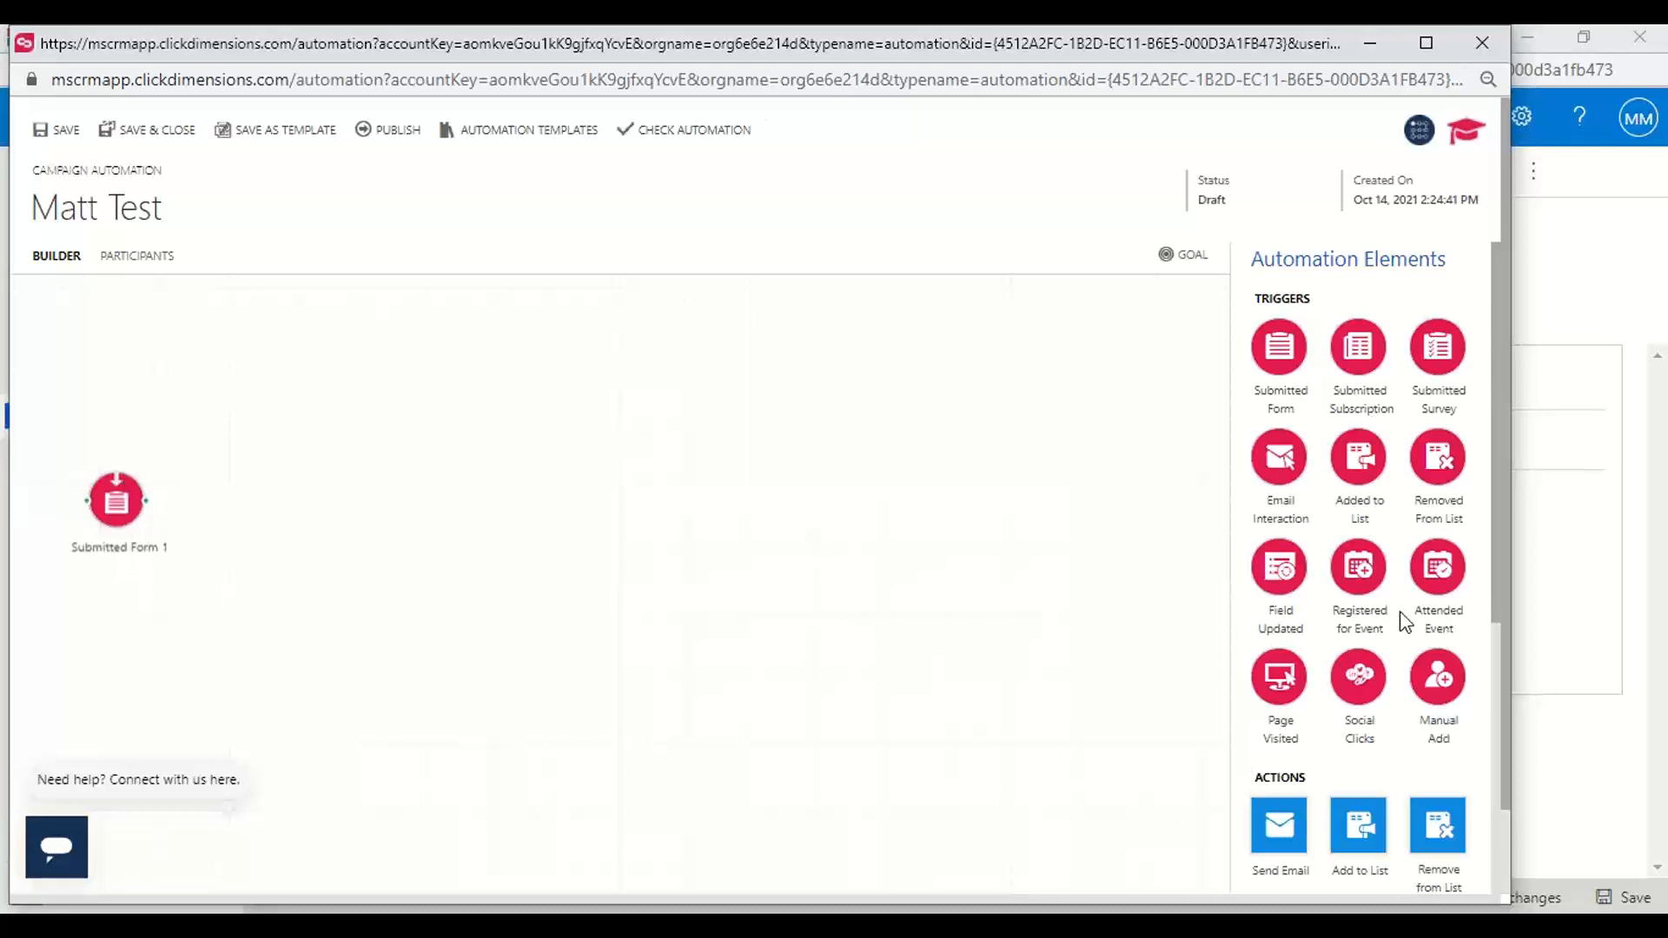
Place three Assign Owner actions in a vertical column beside the Submitted Form trigger
{"action": "scroll", "coordinate": [1405, 623], "scroll_direction": "down", "scroll_amount": 4}
{"action": "scroll", "coordinate": [1401, 615], "scroll_direction": "down", "scroll_amount": 1}
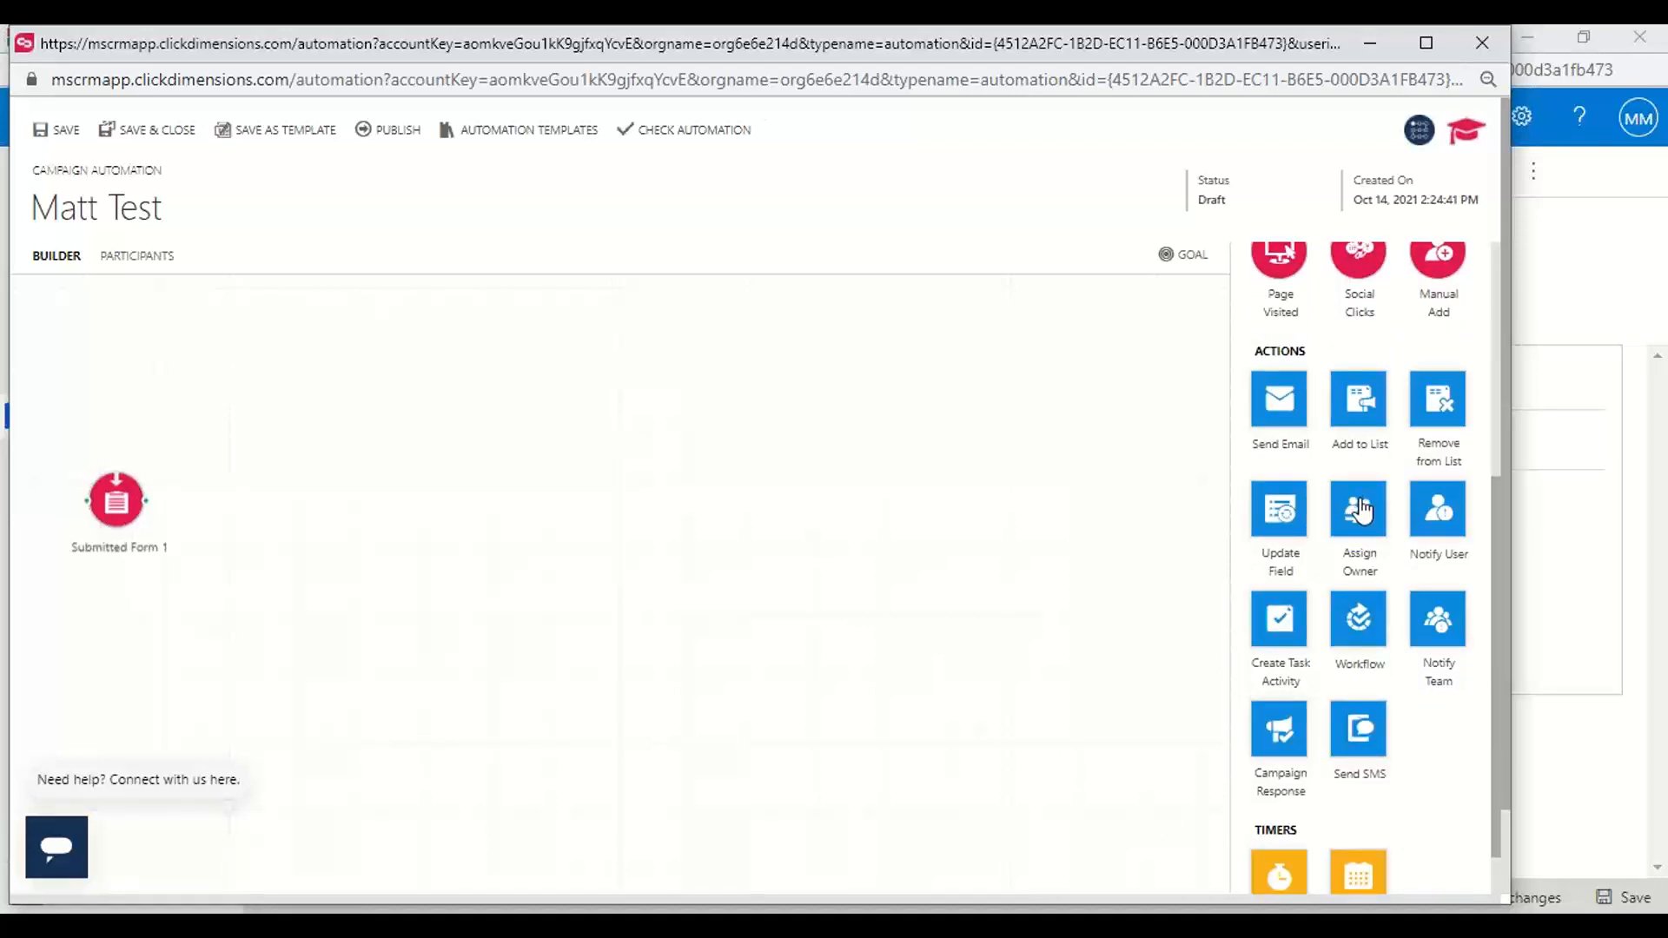
{"action": "left_click_drag", "start_coordinate": [1360, 511], "coordinate": [379, 365]}
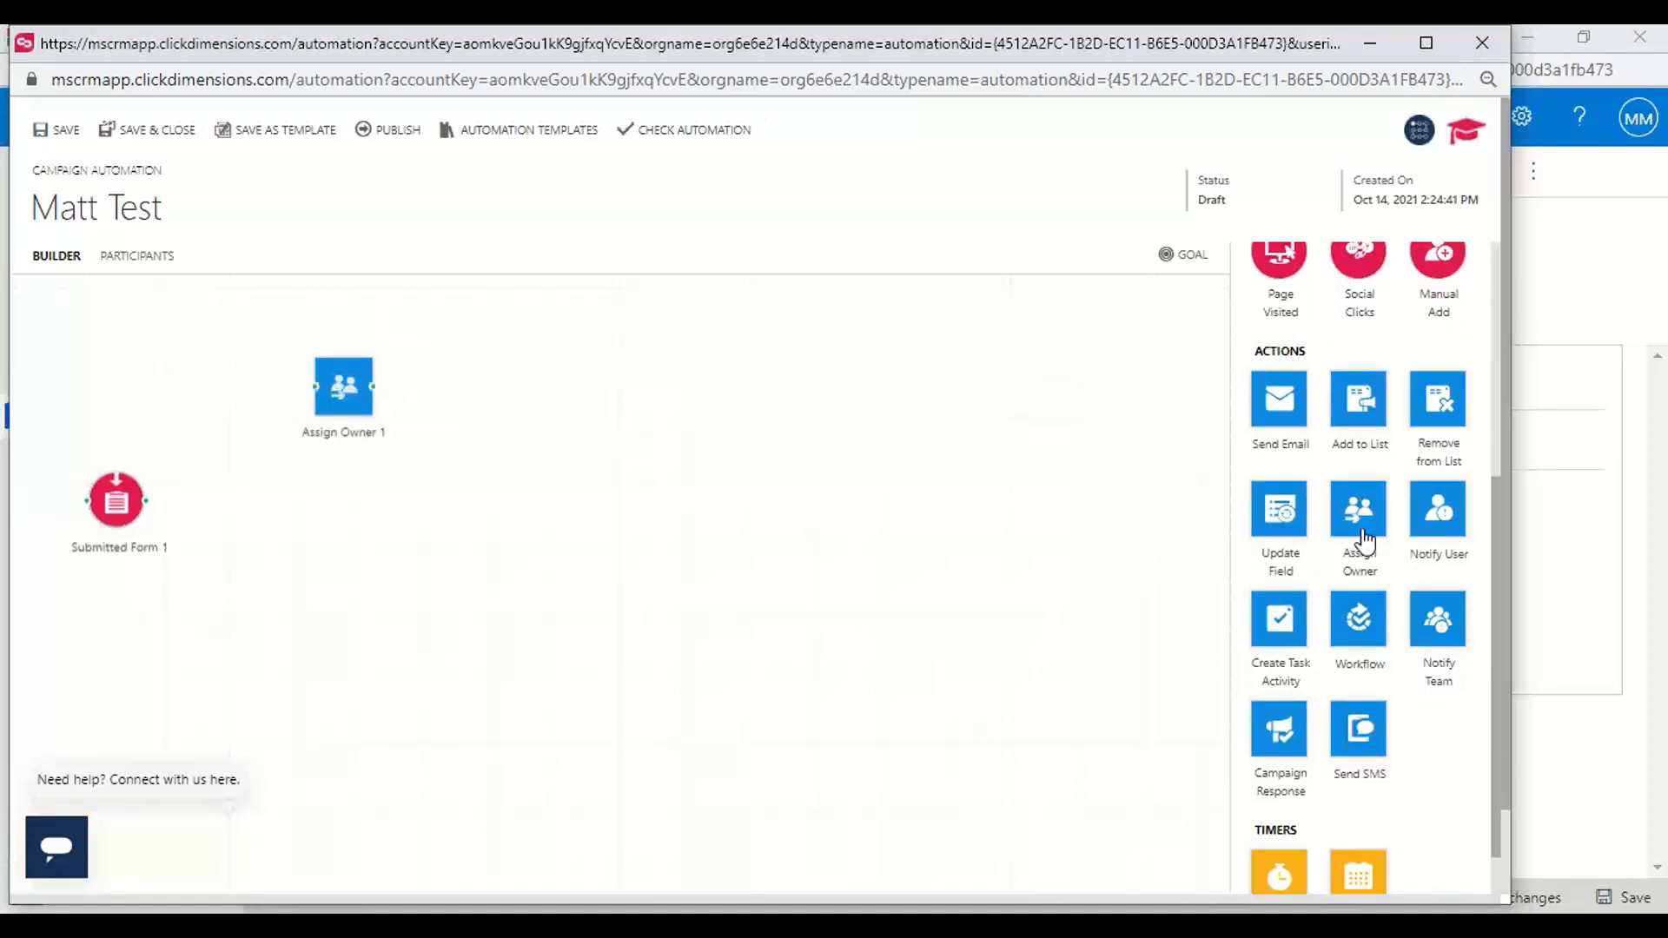
{"action": "left_click_drag", "start_coordinate": [1360, 522], "coordinate": [380, 495]}
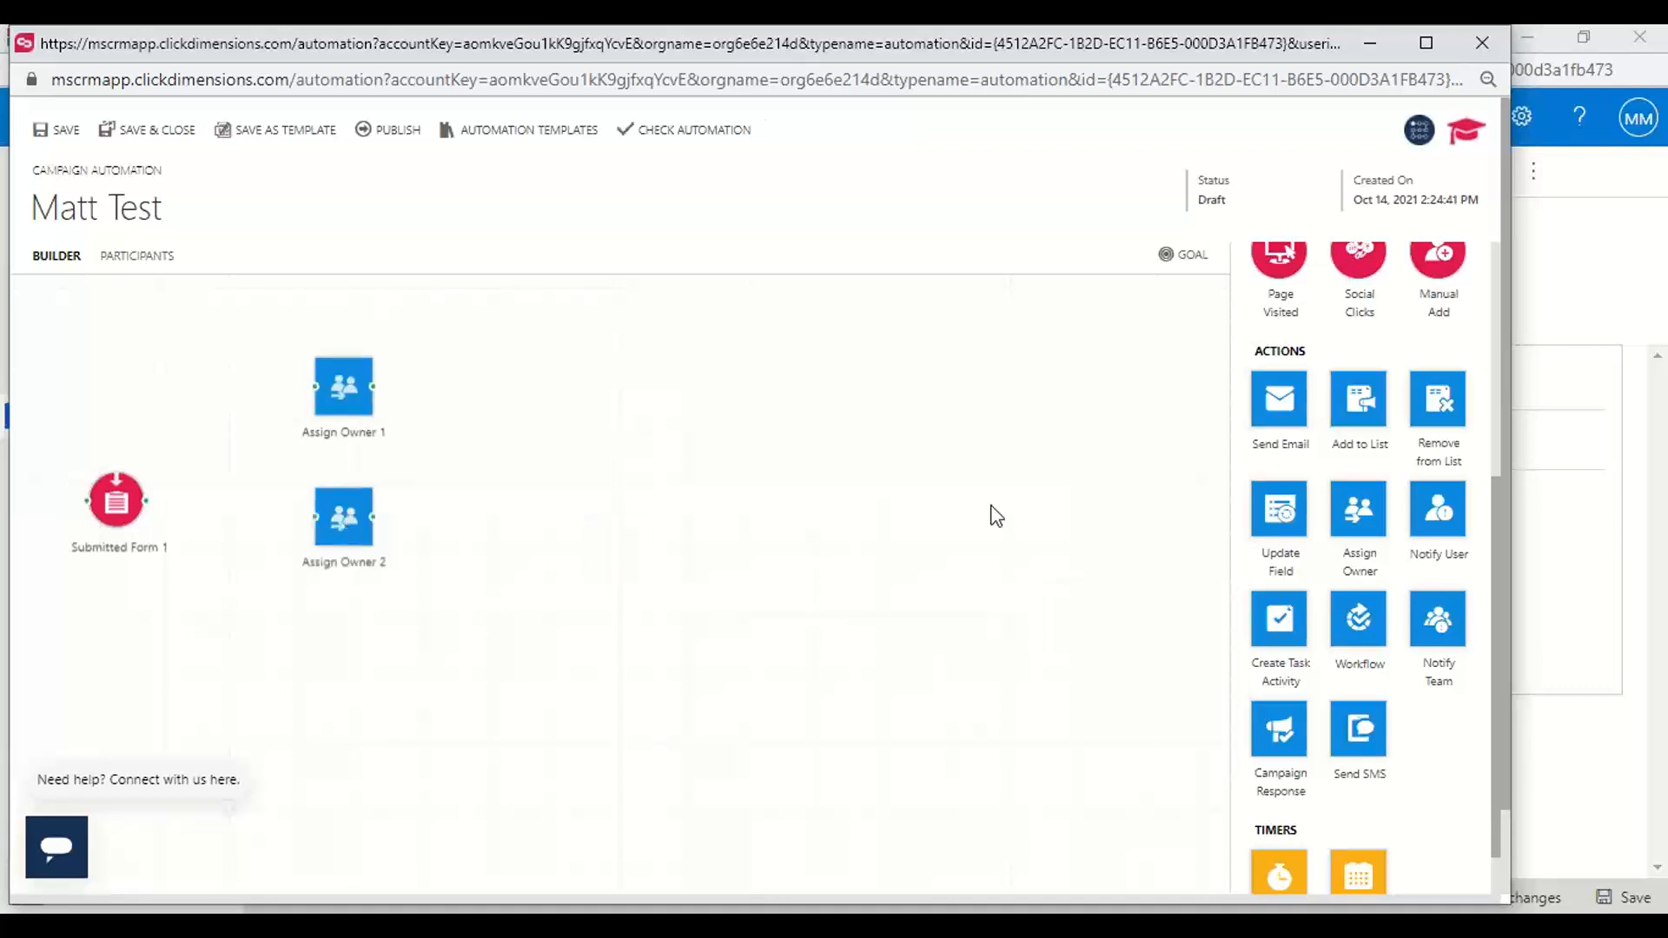
{"action": "left_click_drag", "start_coordinate": [1360, 513], "coordinate": [344, 647]}
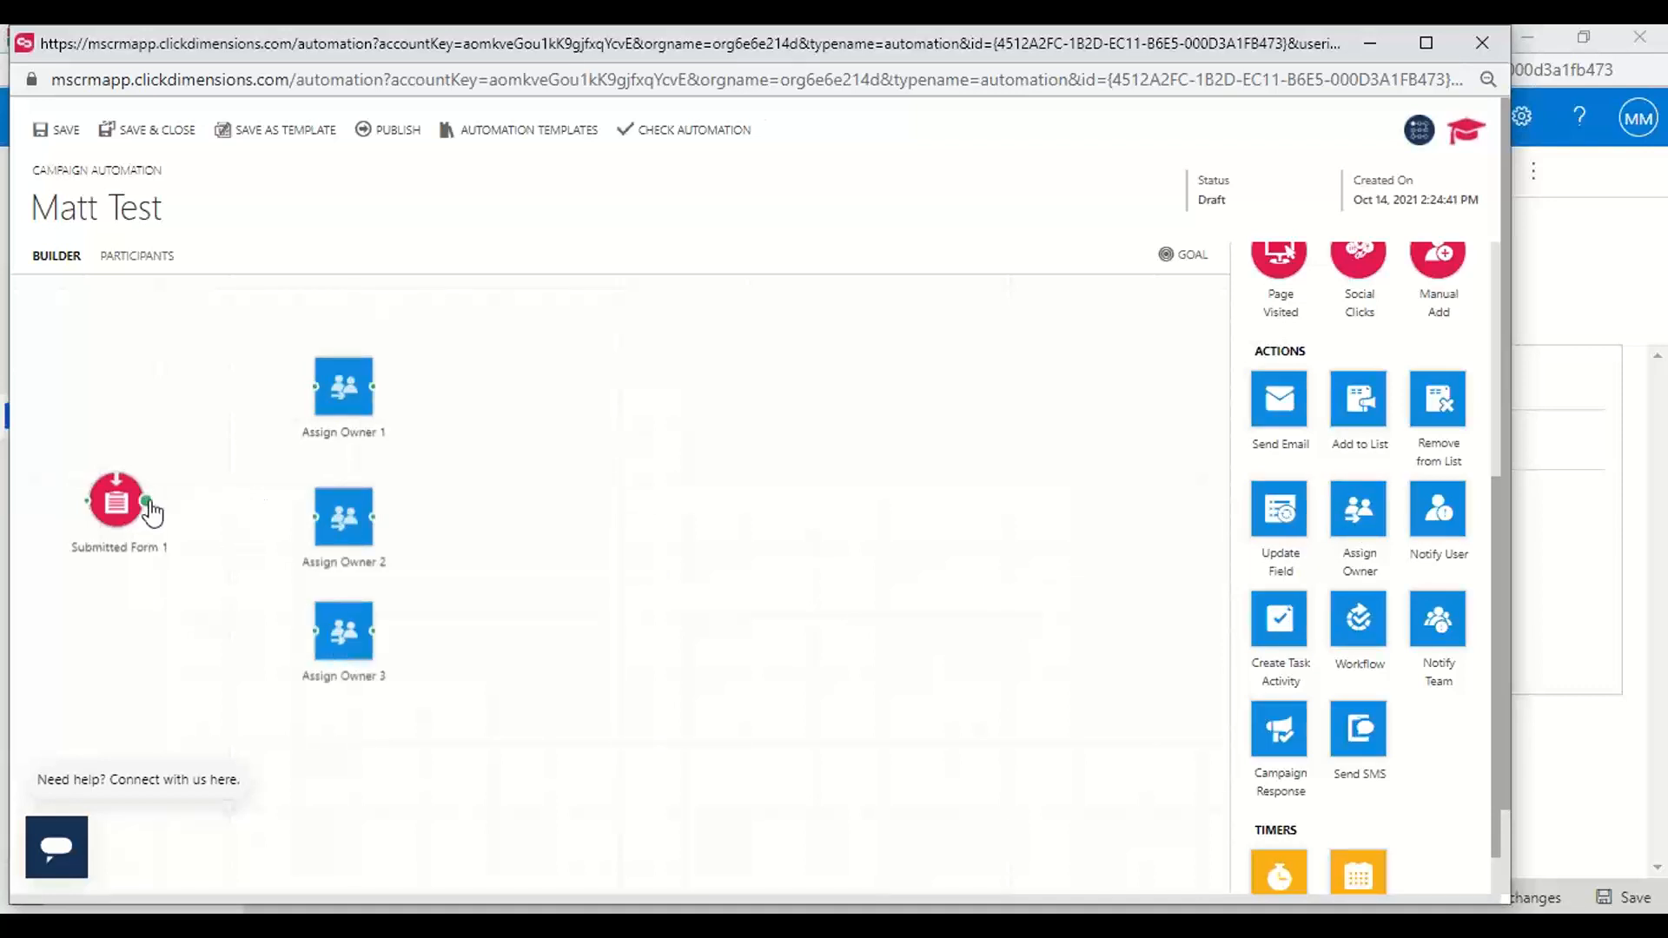
Connect the Submitted Form trigger to each of the three Assign Owner actions and space the actions evenly
{"action": "left_click_drag", "start_coordinate": [146, 501], "coordinate": [337, 372]}
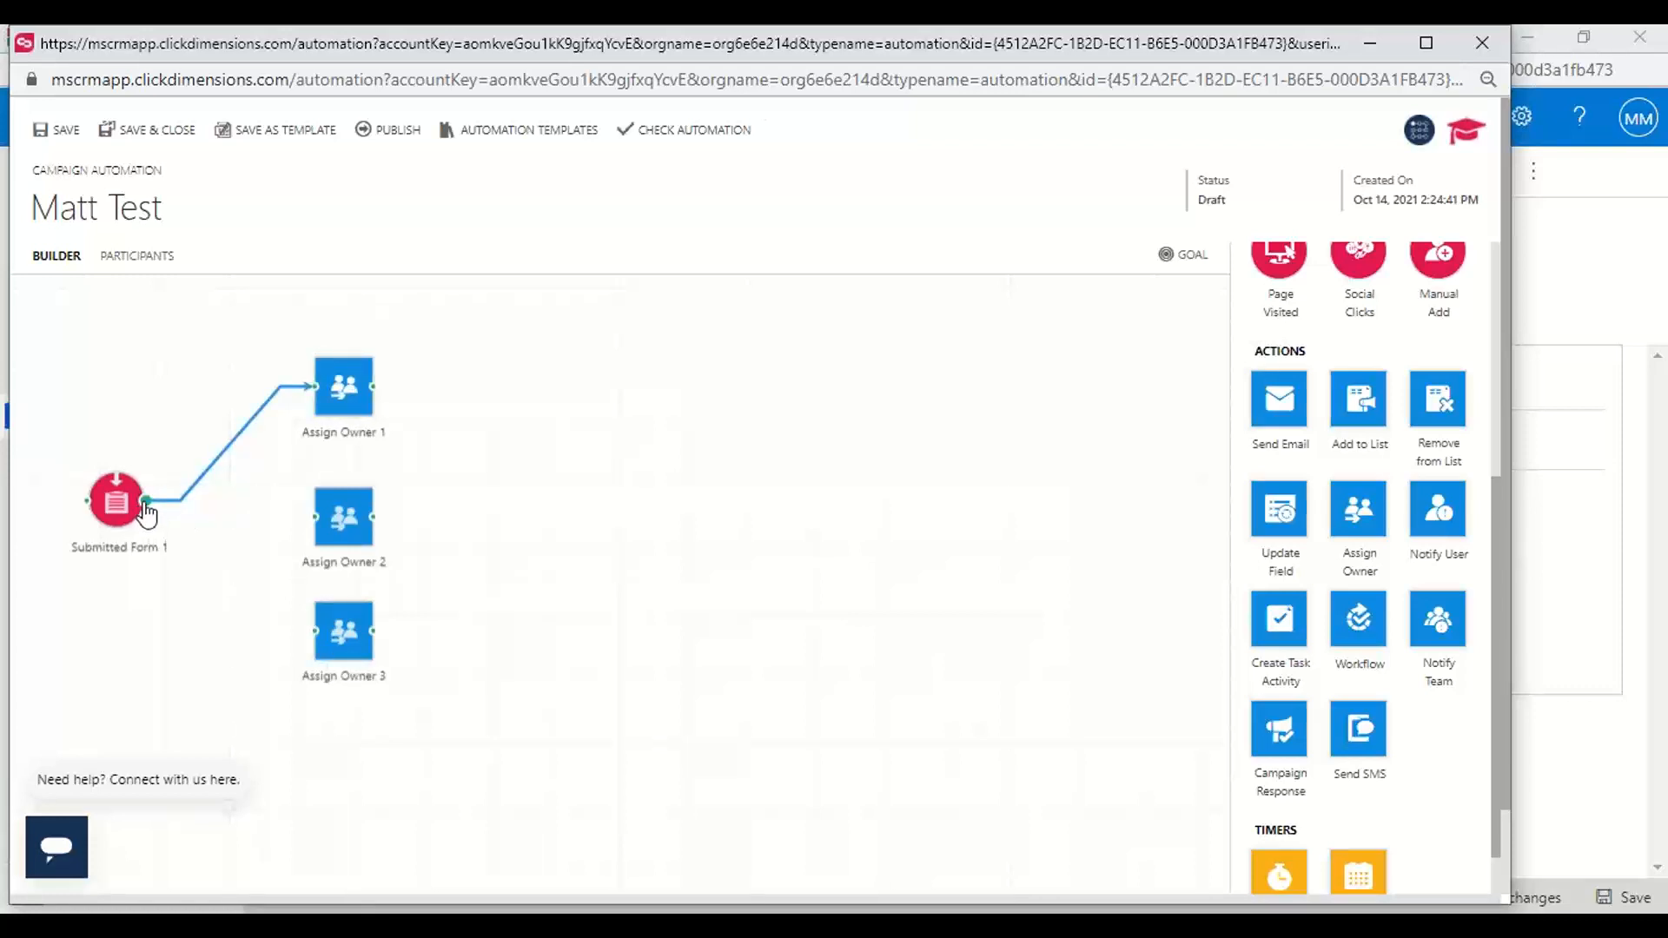
{"action": "mouse_move", "coordinate": [146, 501]}
{"action": "left_mouse_down"}
{"action": "mouse_move", "coordinate": [327, 532]}
{"action": "mouse_move", "coordinate": [317, 518]}
{"action": "left_mouse_up"}
{"action": "mouse_move", "coordinate": [146, 502]}
{"action": "left_mouse_down"}
{"action": "mouse_move", "coordinate": [219, 532]}
{"action": "mouse_move", "coordinate": [341, 633]}
{"action": "left_mouse_up"}
{"action": "left_click", "coordinate": [345, 514]}
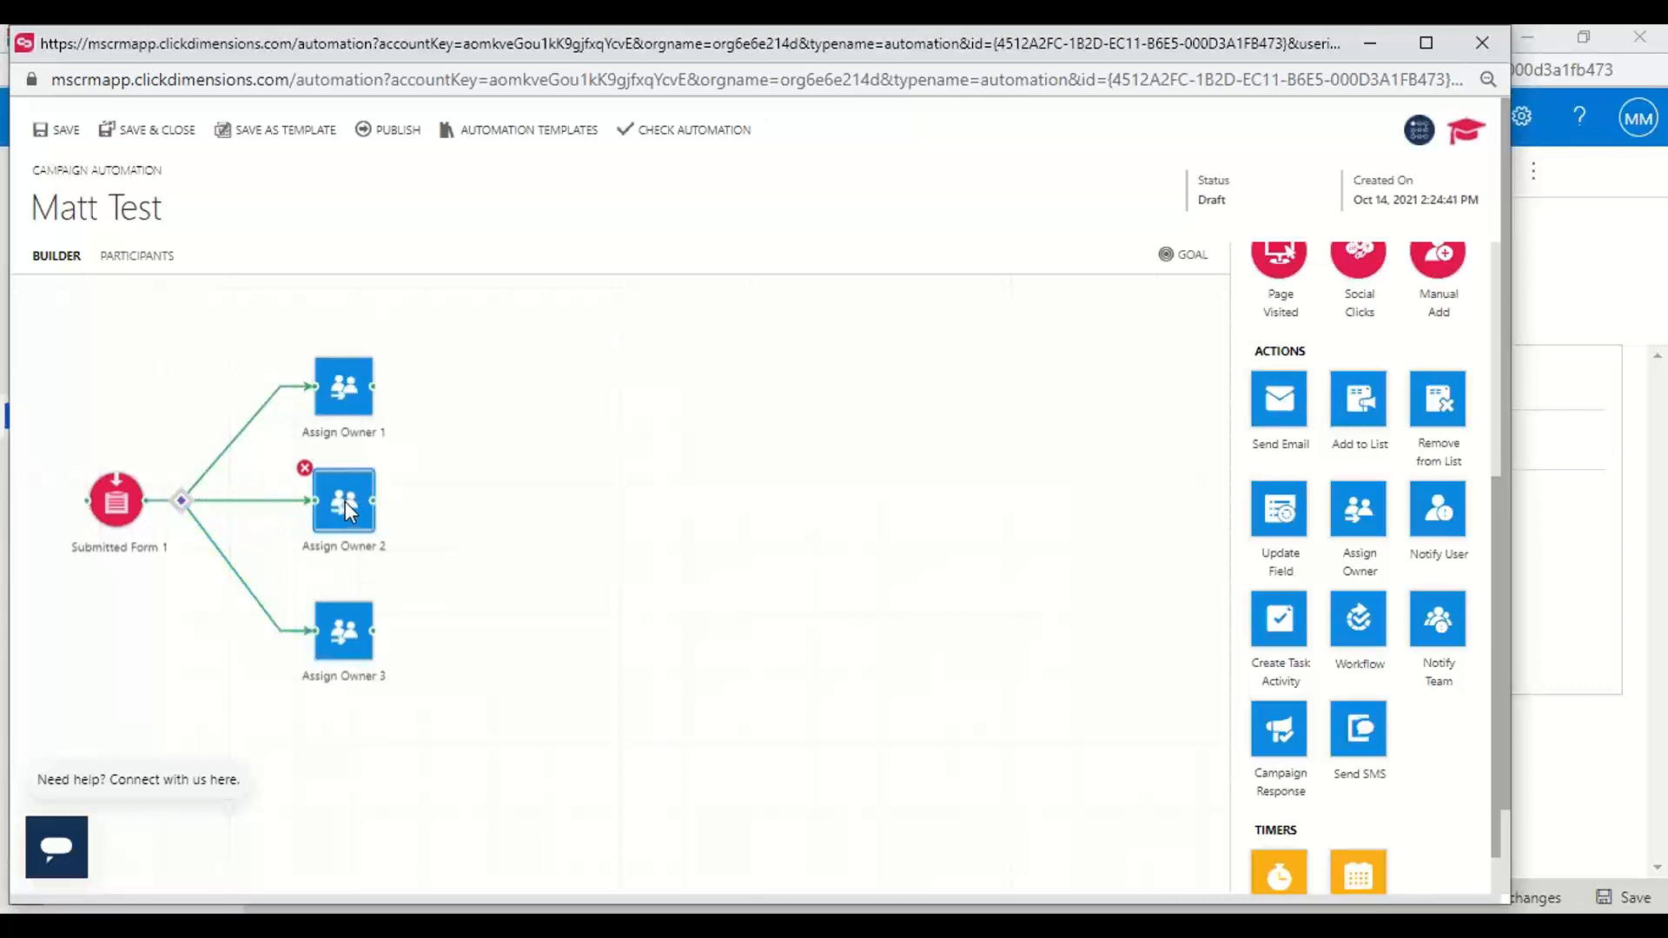
{"action": "left_click_drag", "start_coordinate": [346, 503], "coordinate": [346, 487]}
{"action": "left_click_drag", "start_coordinate": [346, 633], "coordinate": [345, 616]}
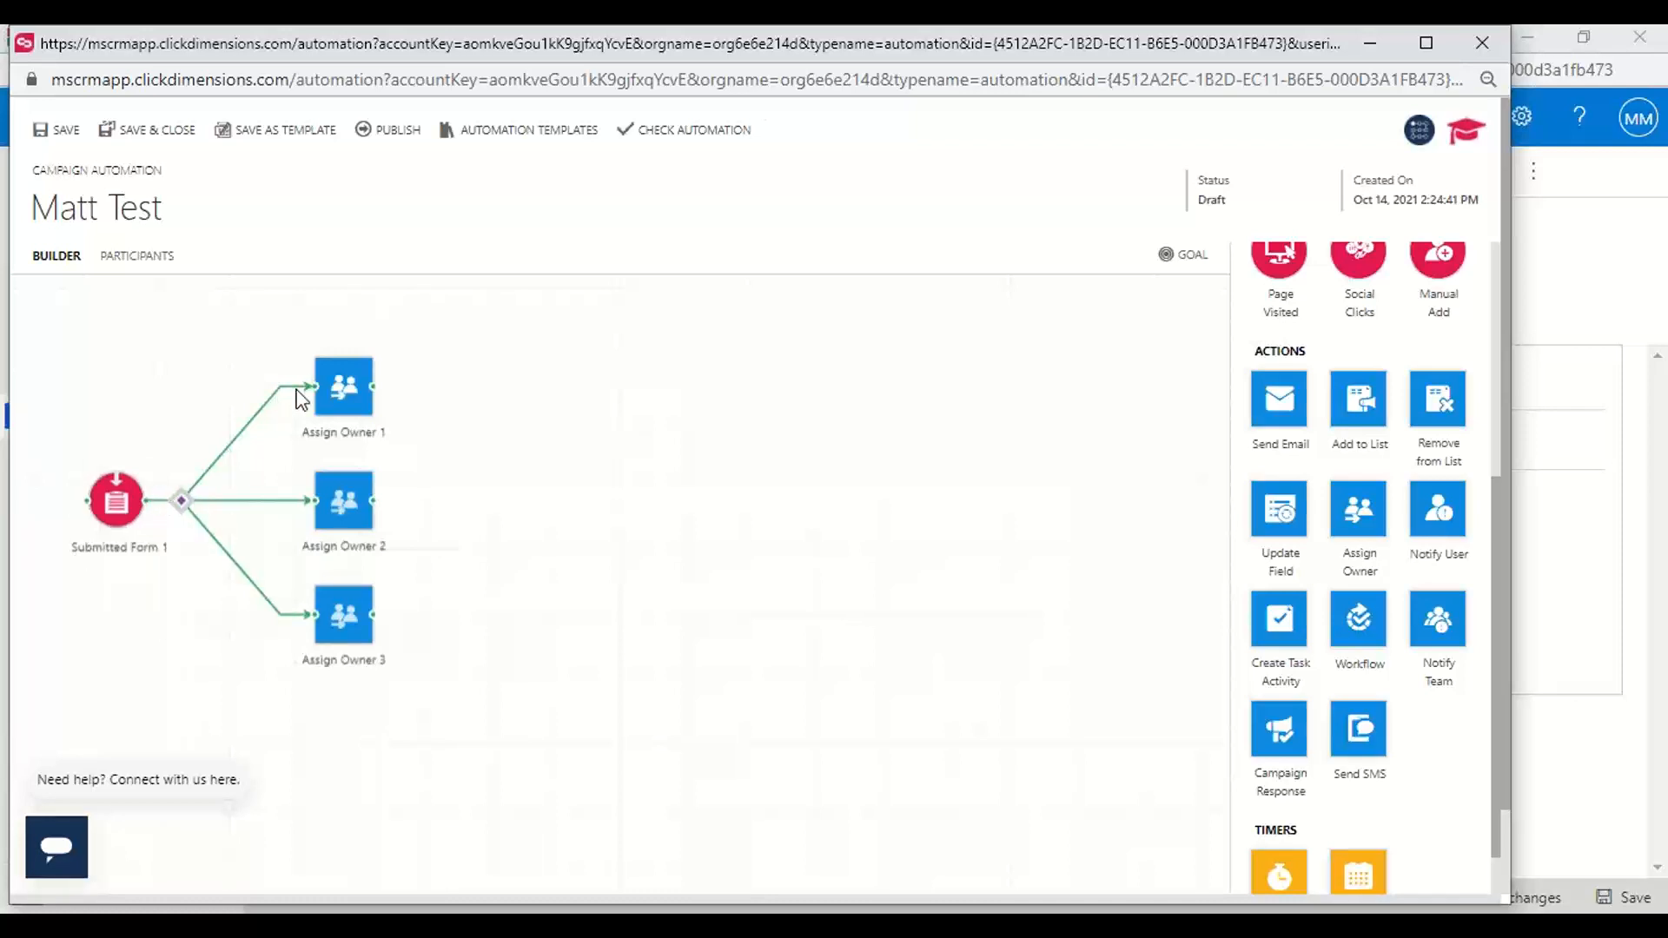
In the decision node, route contacts whose Address 1: City equals Atlanta to Assign Owner 1, saving and closing the node
{"action": "left_click", "coordinate": [182, 504]}
{"action": "left_click", "coordinate": [134, 304]}
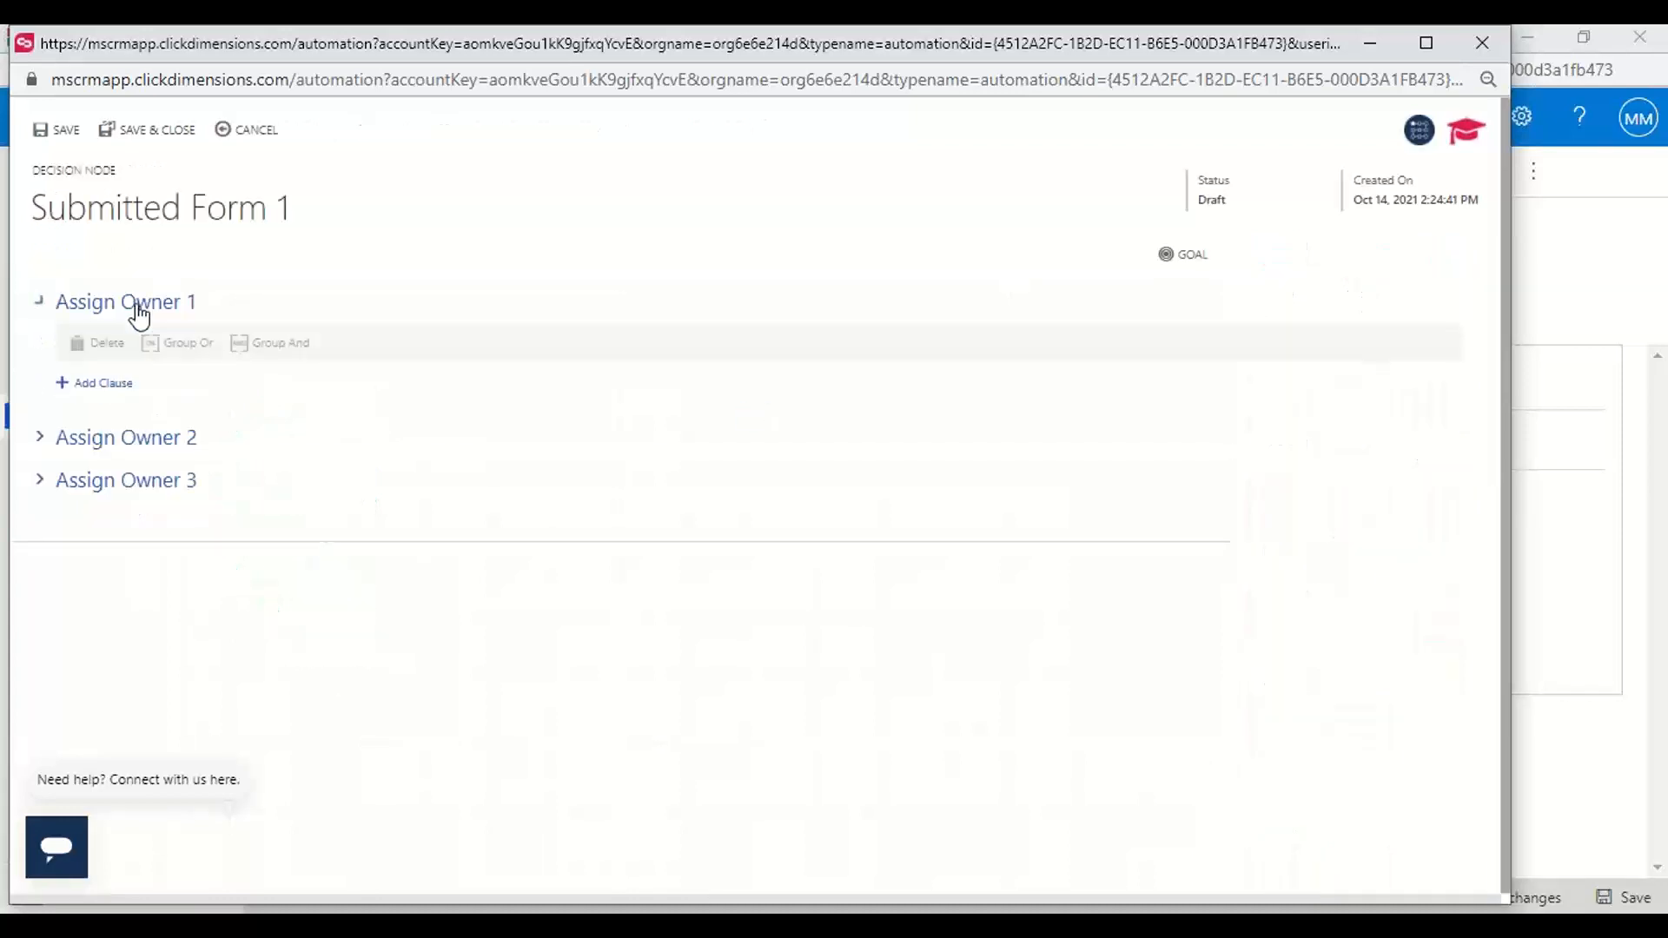
{"action": "left_click", "coordinate": [101, 384]}
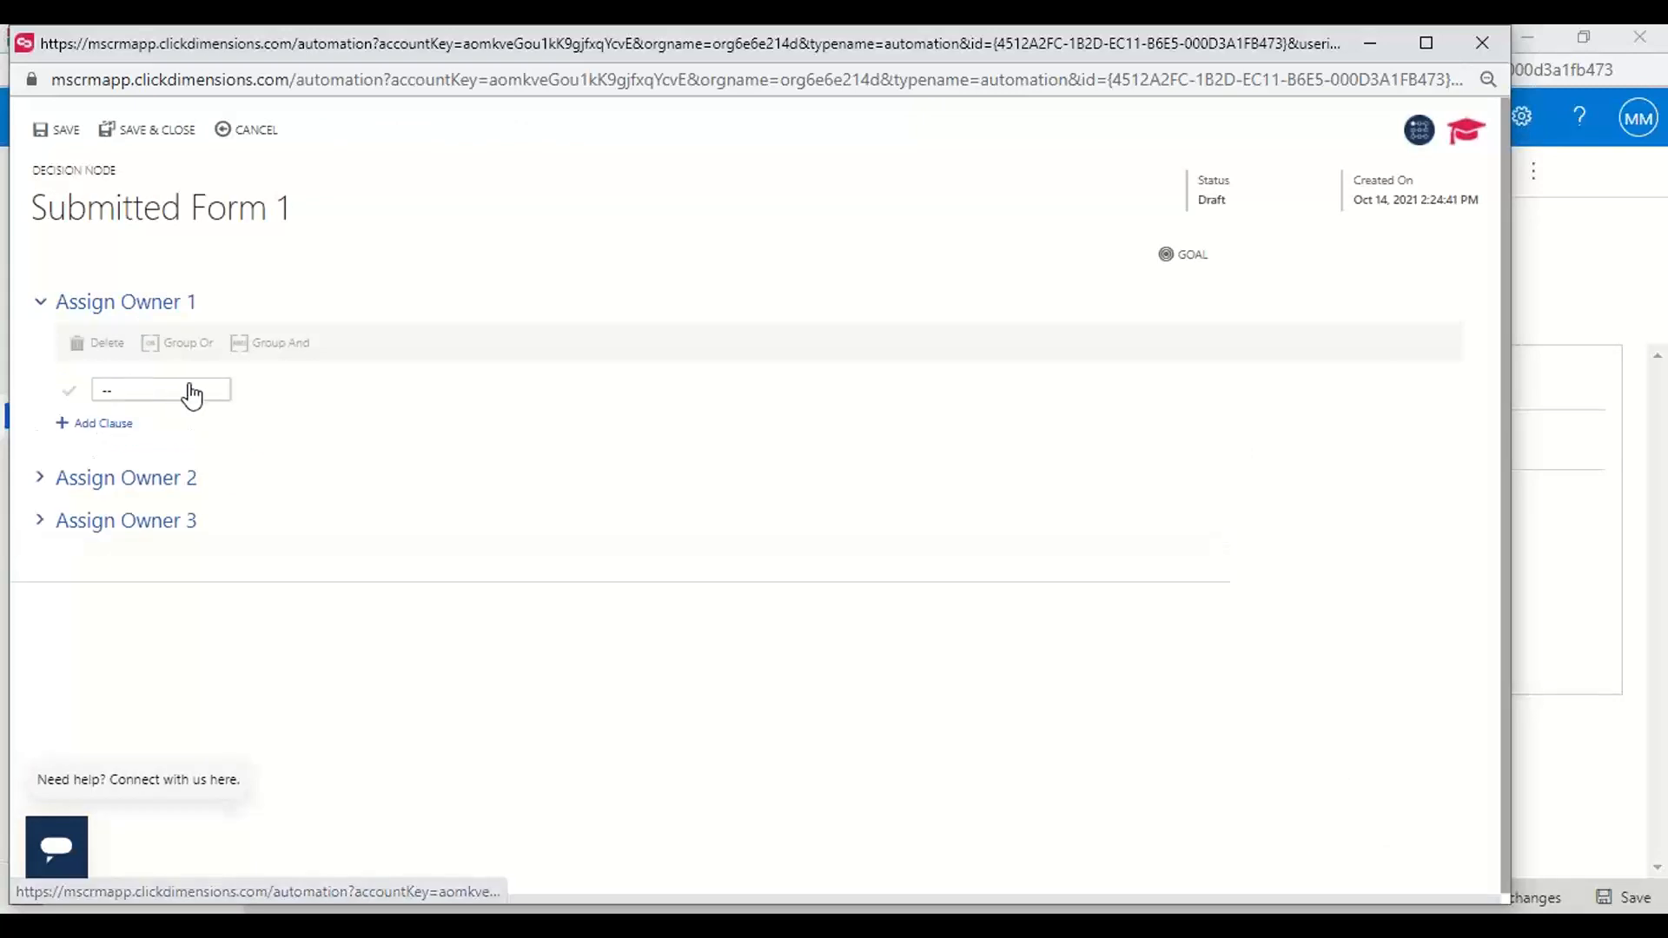
{"action": "left_click", "coordinate": [174, 393]}
{"action": "left_click", "coordinate": [115, 462]}
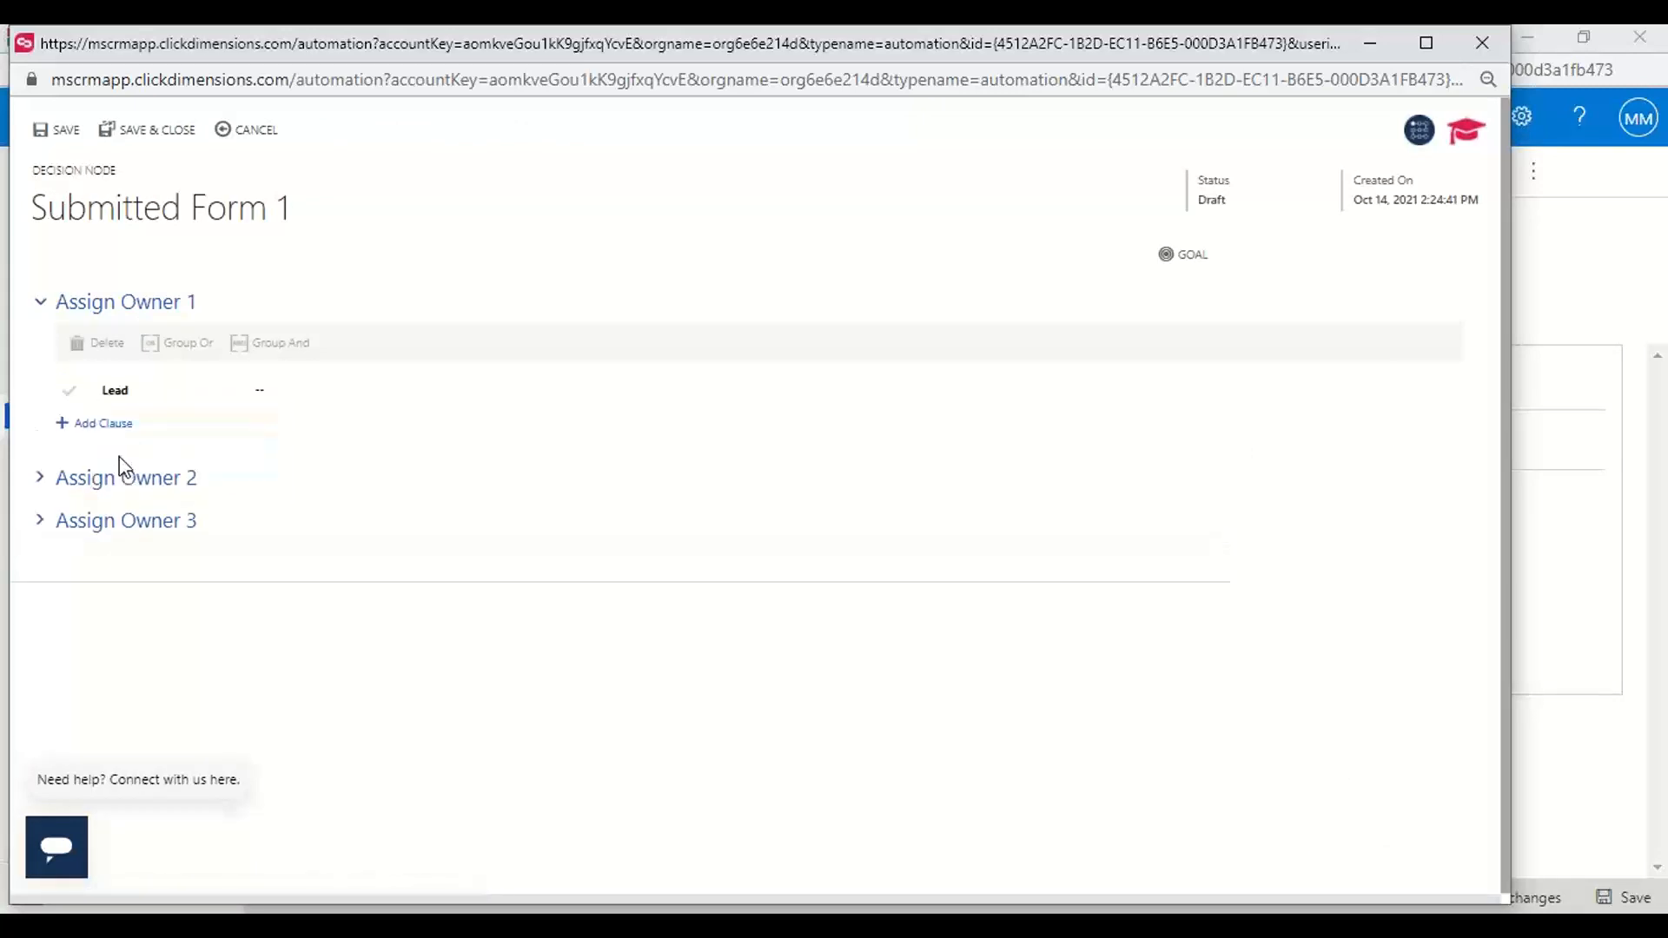
{"action": "left_click", "coordinate": [140, 391]}
{"action": "left_click", "coordinate": [117, 437]}
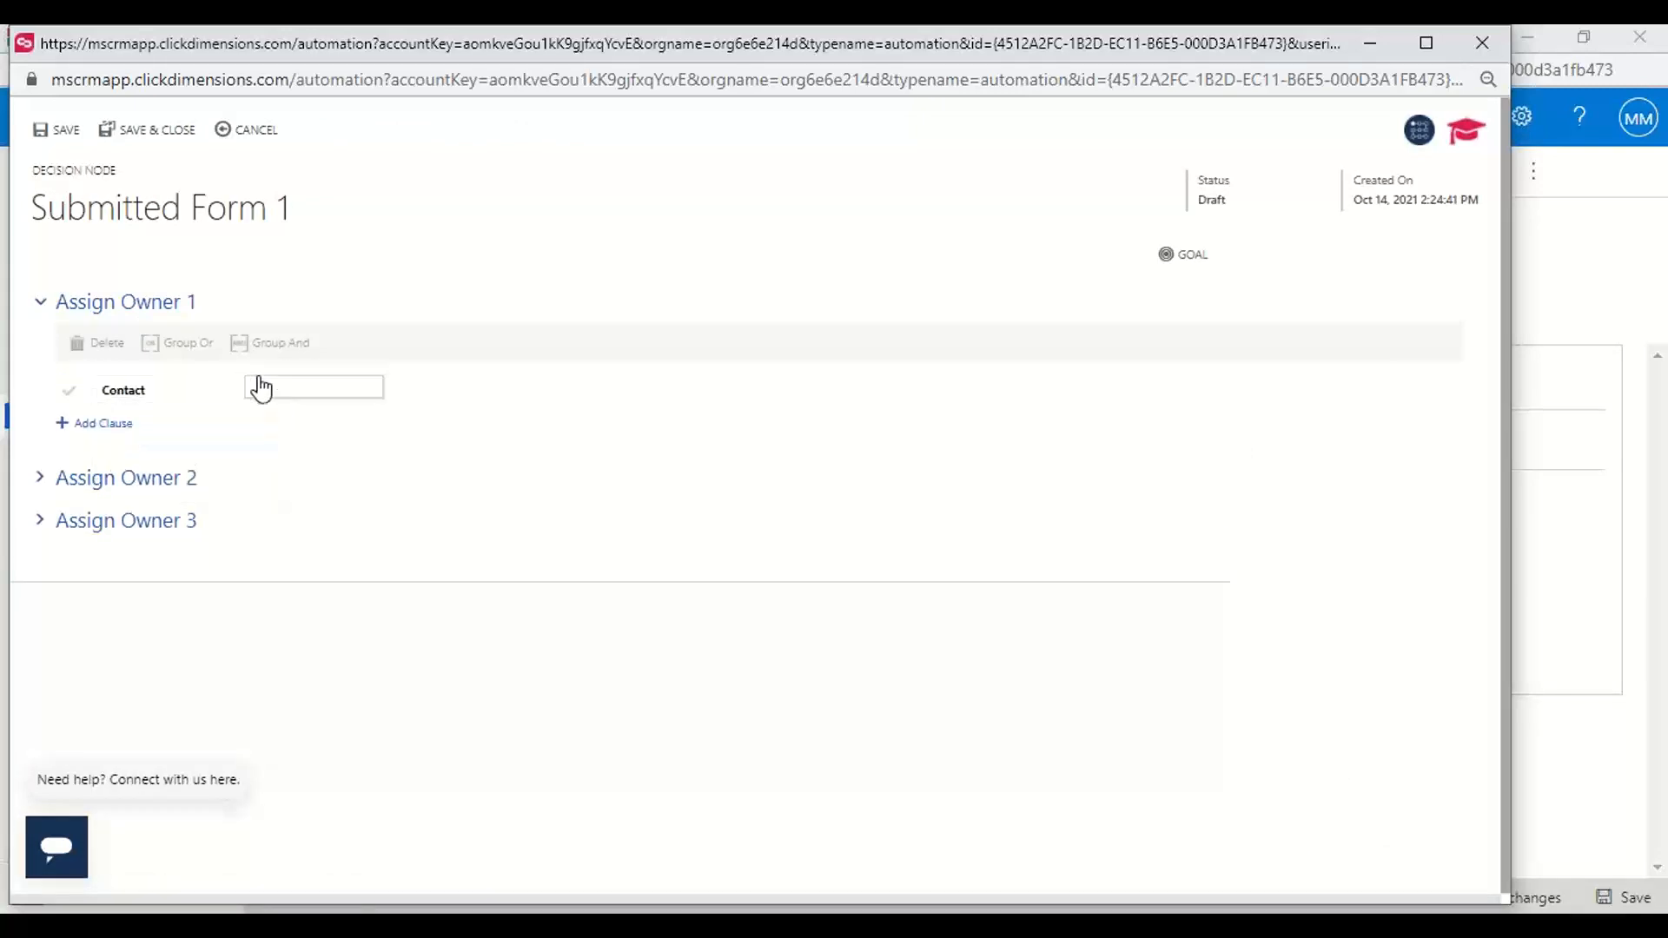
{"action": "left_click", "coordinate": [287, 391]}
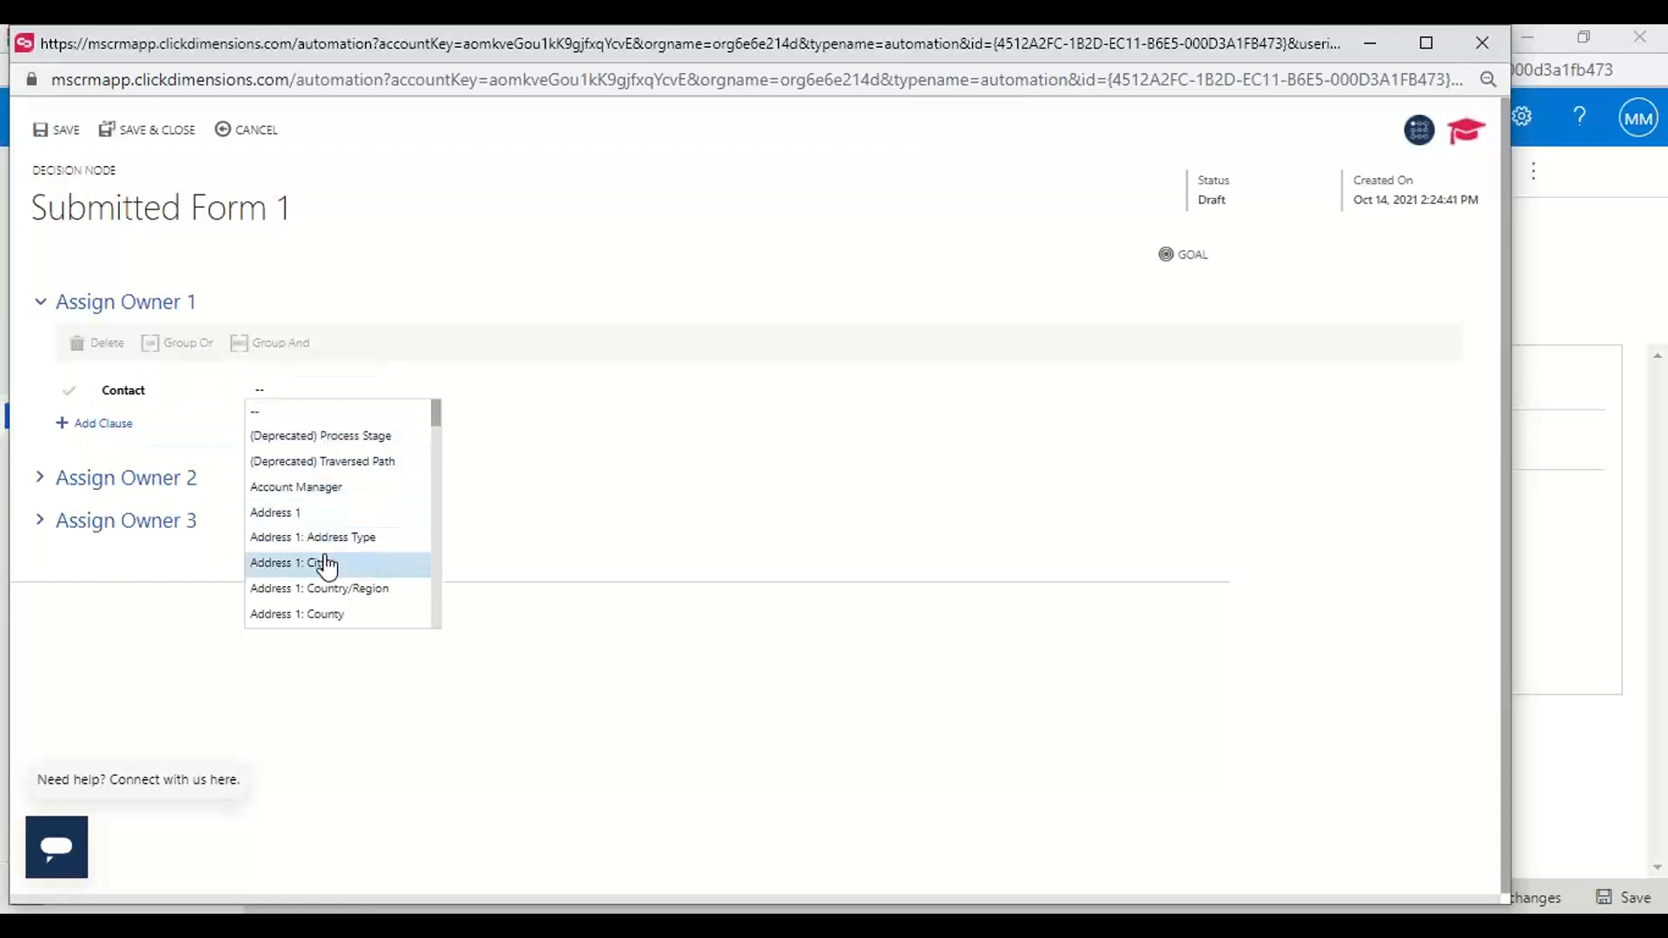
{"action": "left_click", "coordinate": [328, 563]}
{"action": "left_click", "coordinate": [477, 401]}
{"action": "left_click", "coordinate": [443, 436]}
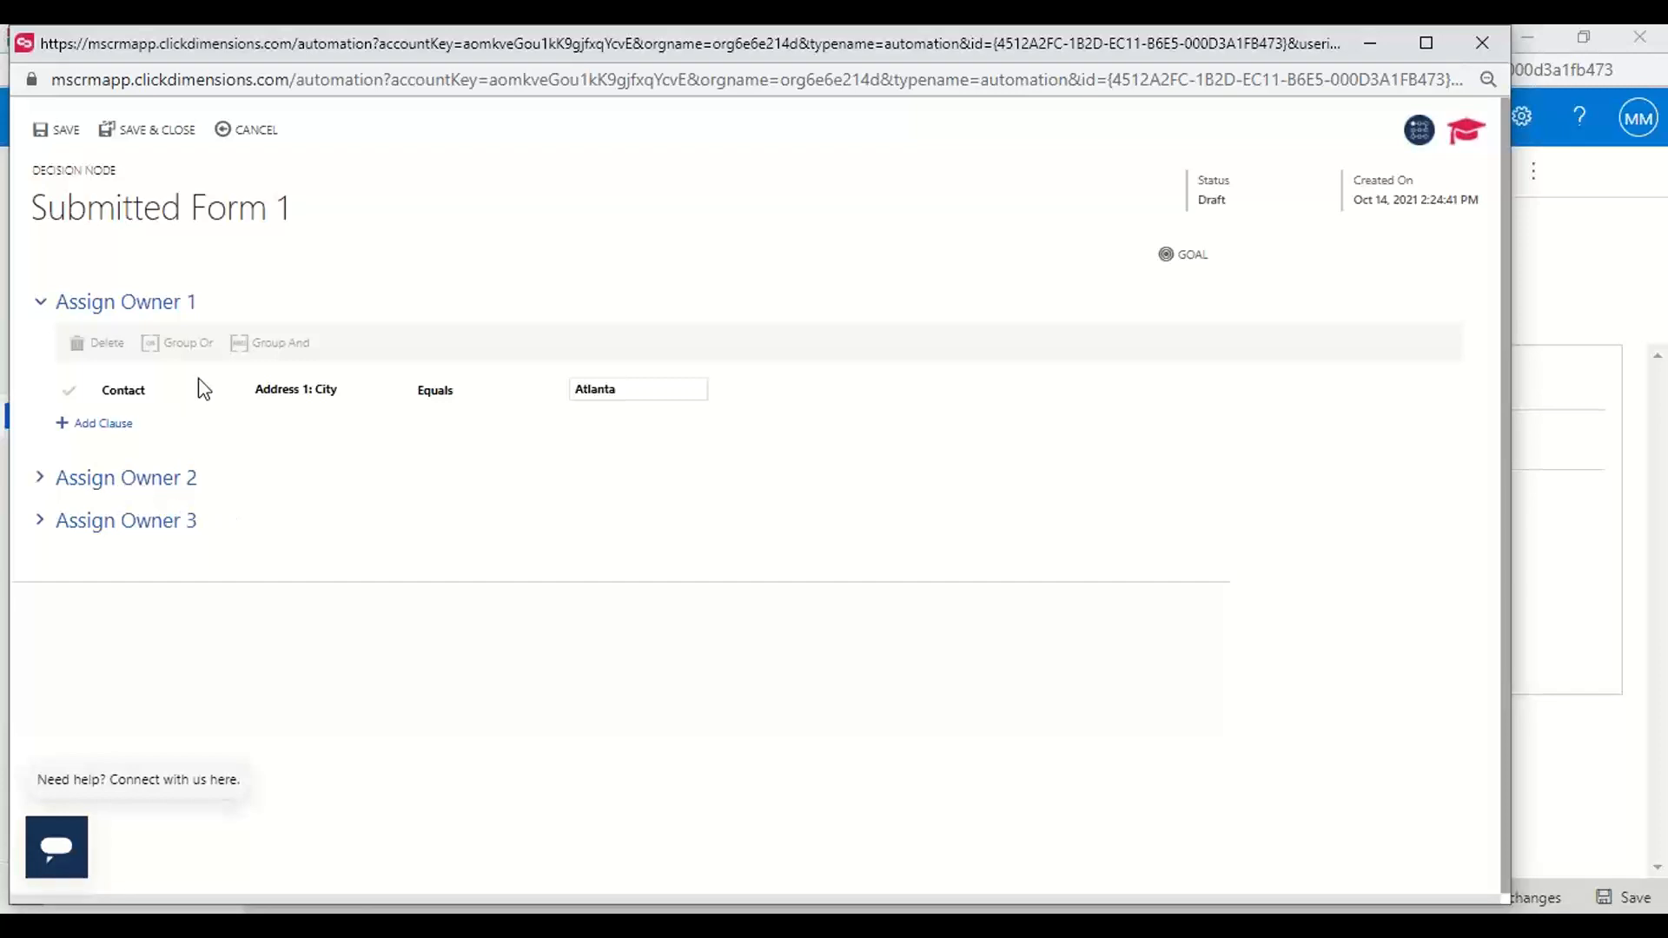
{"action": "left_click", "coordinate": [155, 132]}
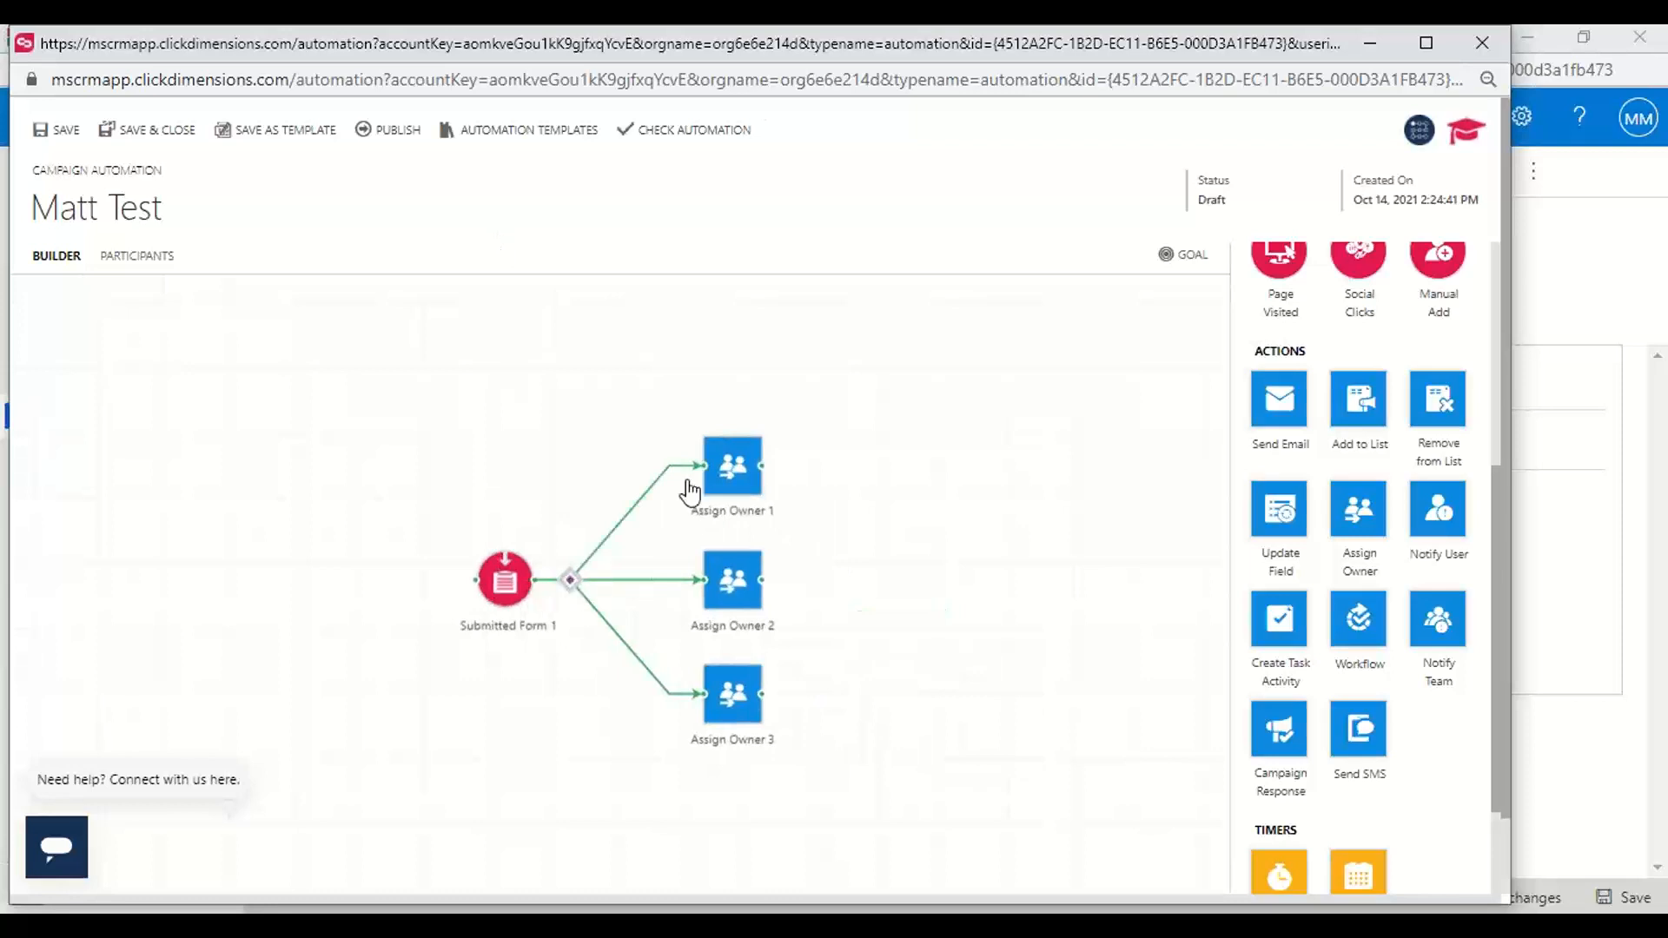
Set the current user as the owner to whom the Assign Owner 1 action assigns participants
{"action": "left_click", "coordinate": [745, 487]}
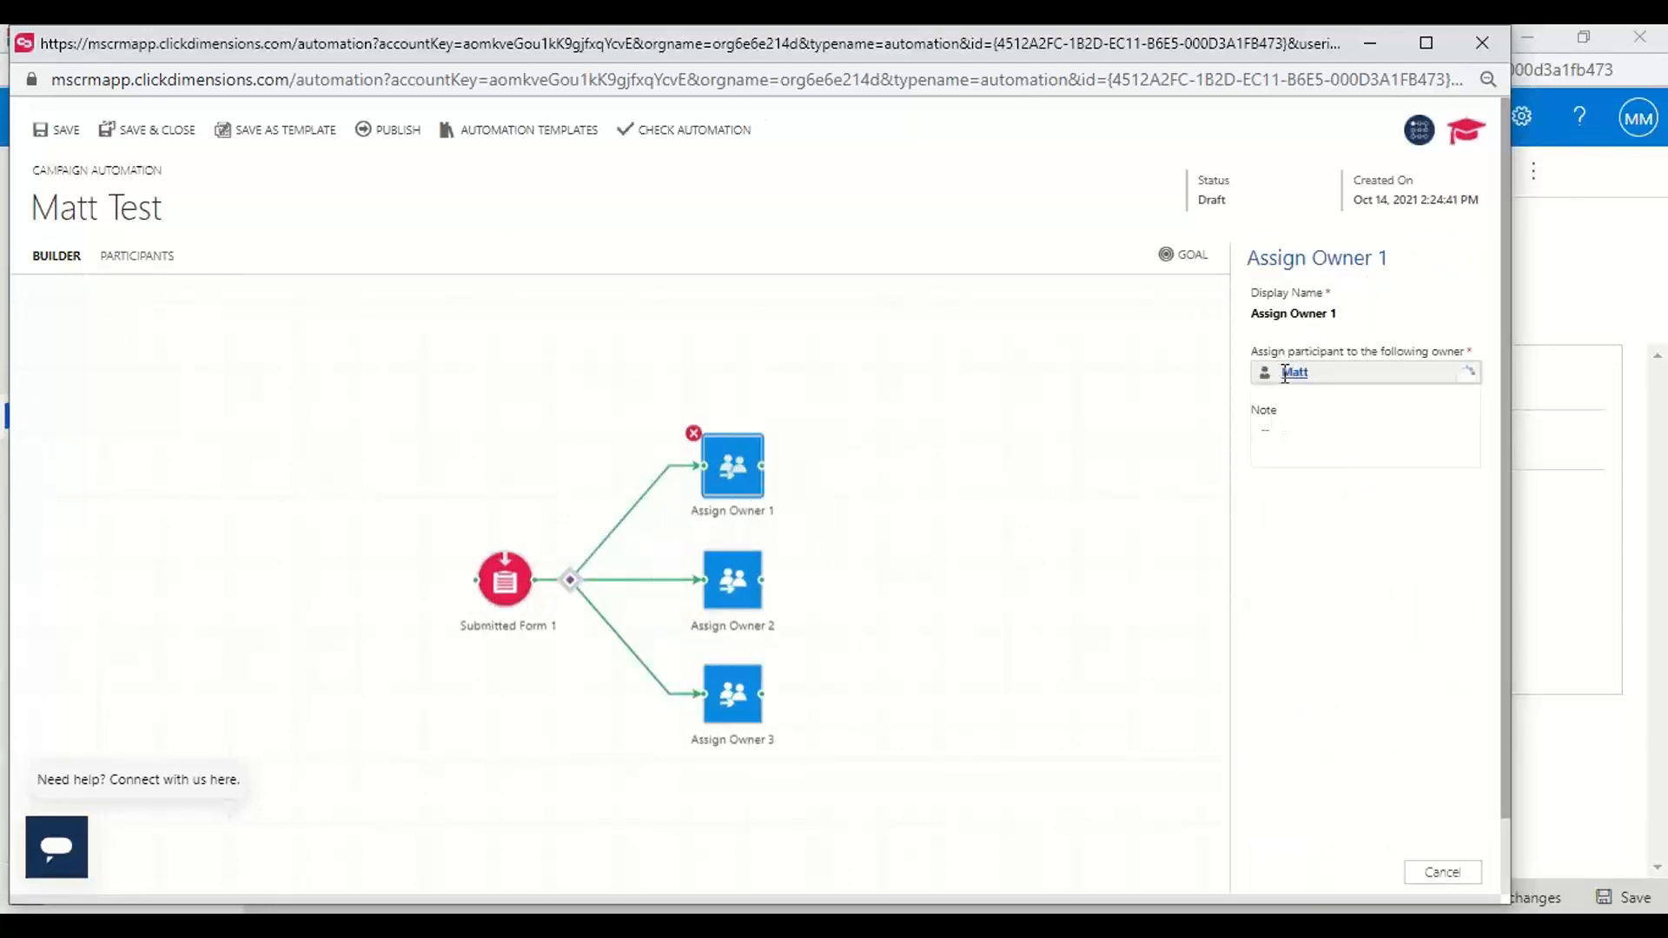
{"action": "left_click", "coordinate": [1285, 373]}
{"action": "type", "text": "Matt"}
{"action": "left_click", "coordinate": [1285, 426]}
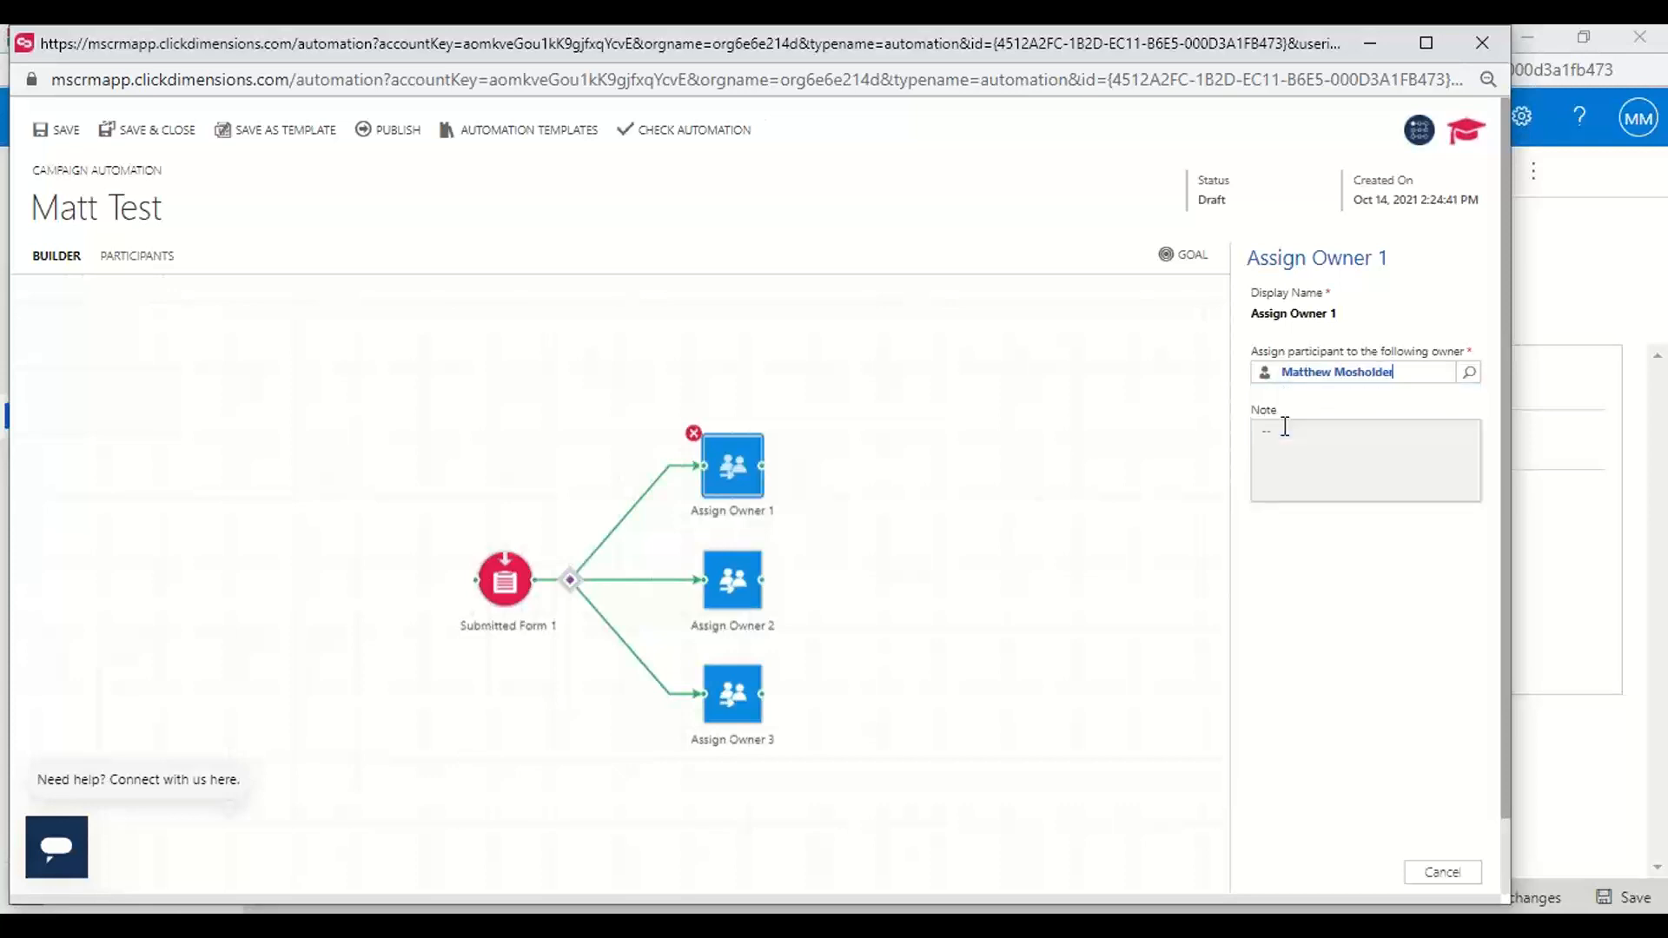
{"action": "left_click", "coordinate": [932, 383]}
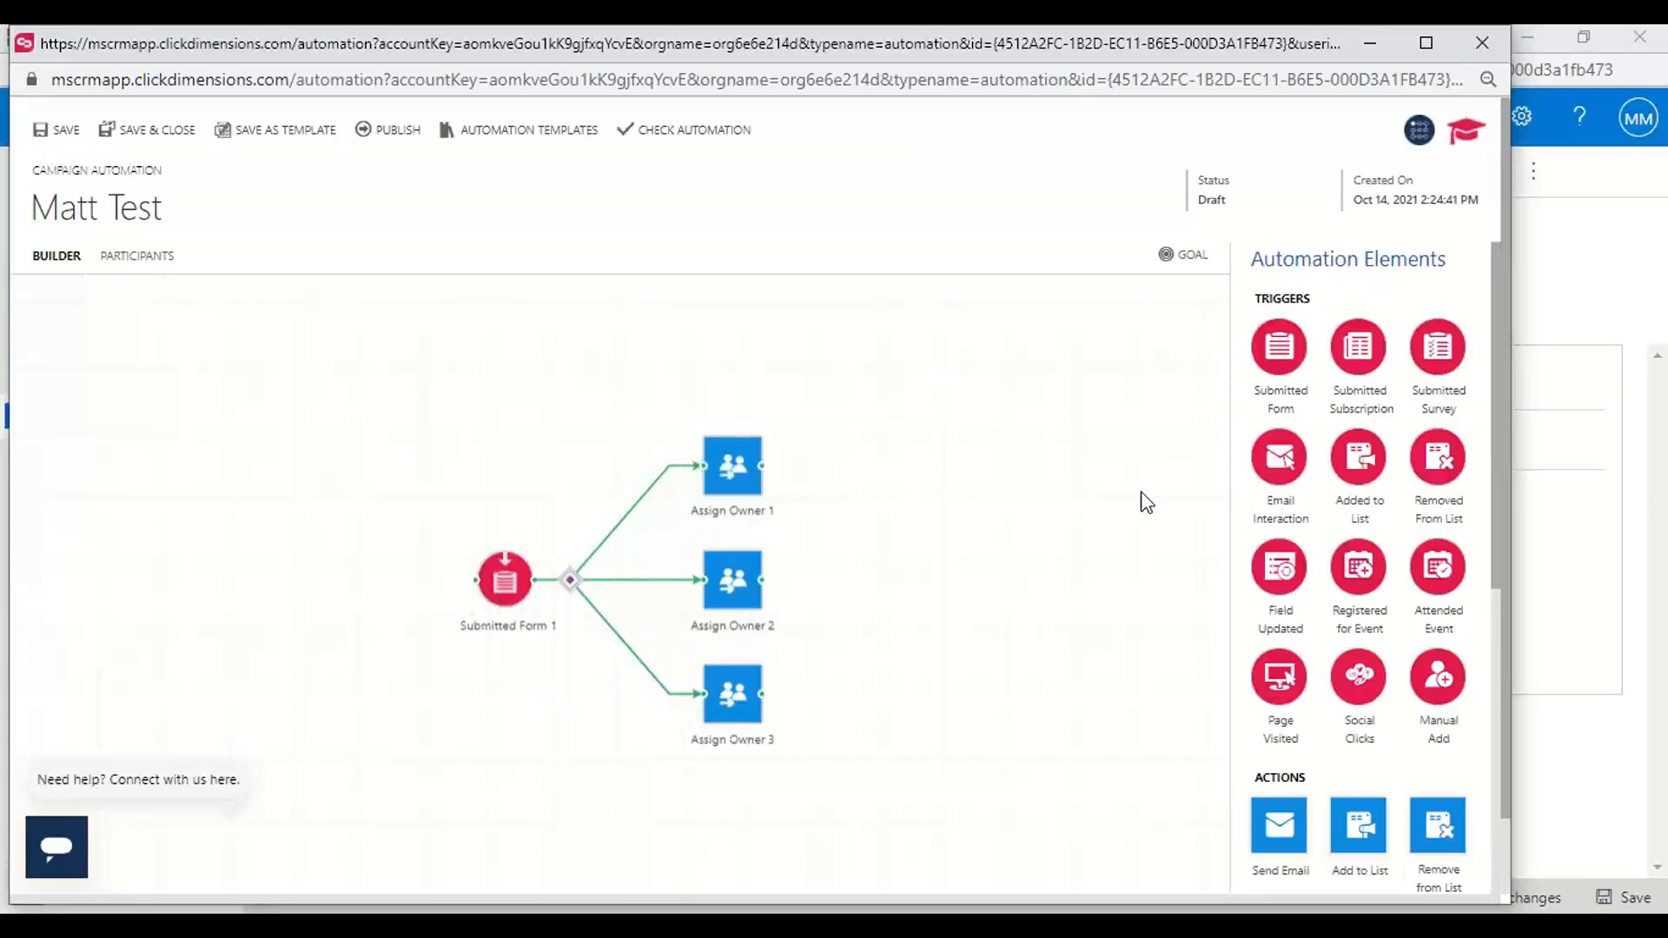
Add a Send Email action after the owner assignments and connect all three Assign Owner actions to it
{"action": "left_click_drag", "start_coordinate": [1281, 836], "coordinate": [872, 660]}
{"action": "left_click_drag", "start_coordinate": [873, 610], "coordinate": [727, 571]}
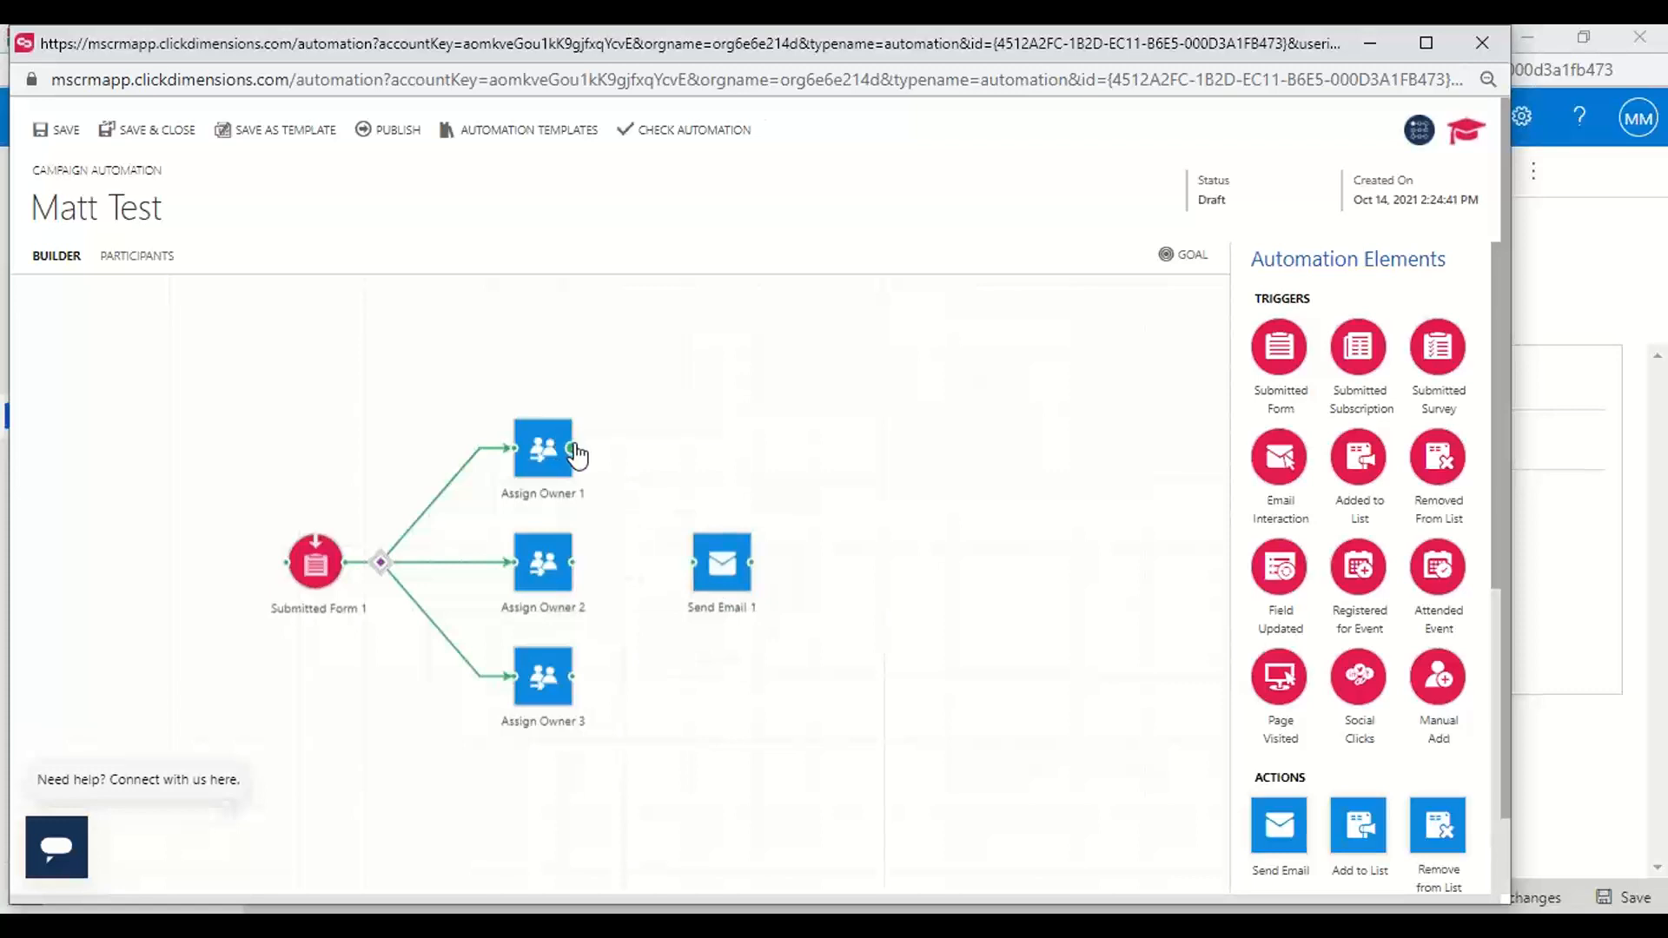
{"action": "left_click_drag", "start_coordinate": [574, 450], "coordinate": [718, 562]}
{"action": "left_click_drag", "start_coordinate": [574, 563], "coordinate": [710, 580]}
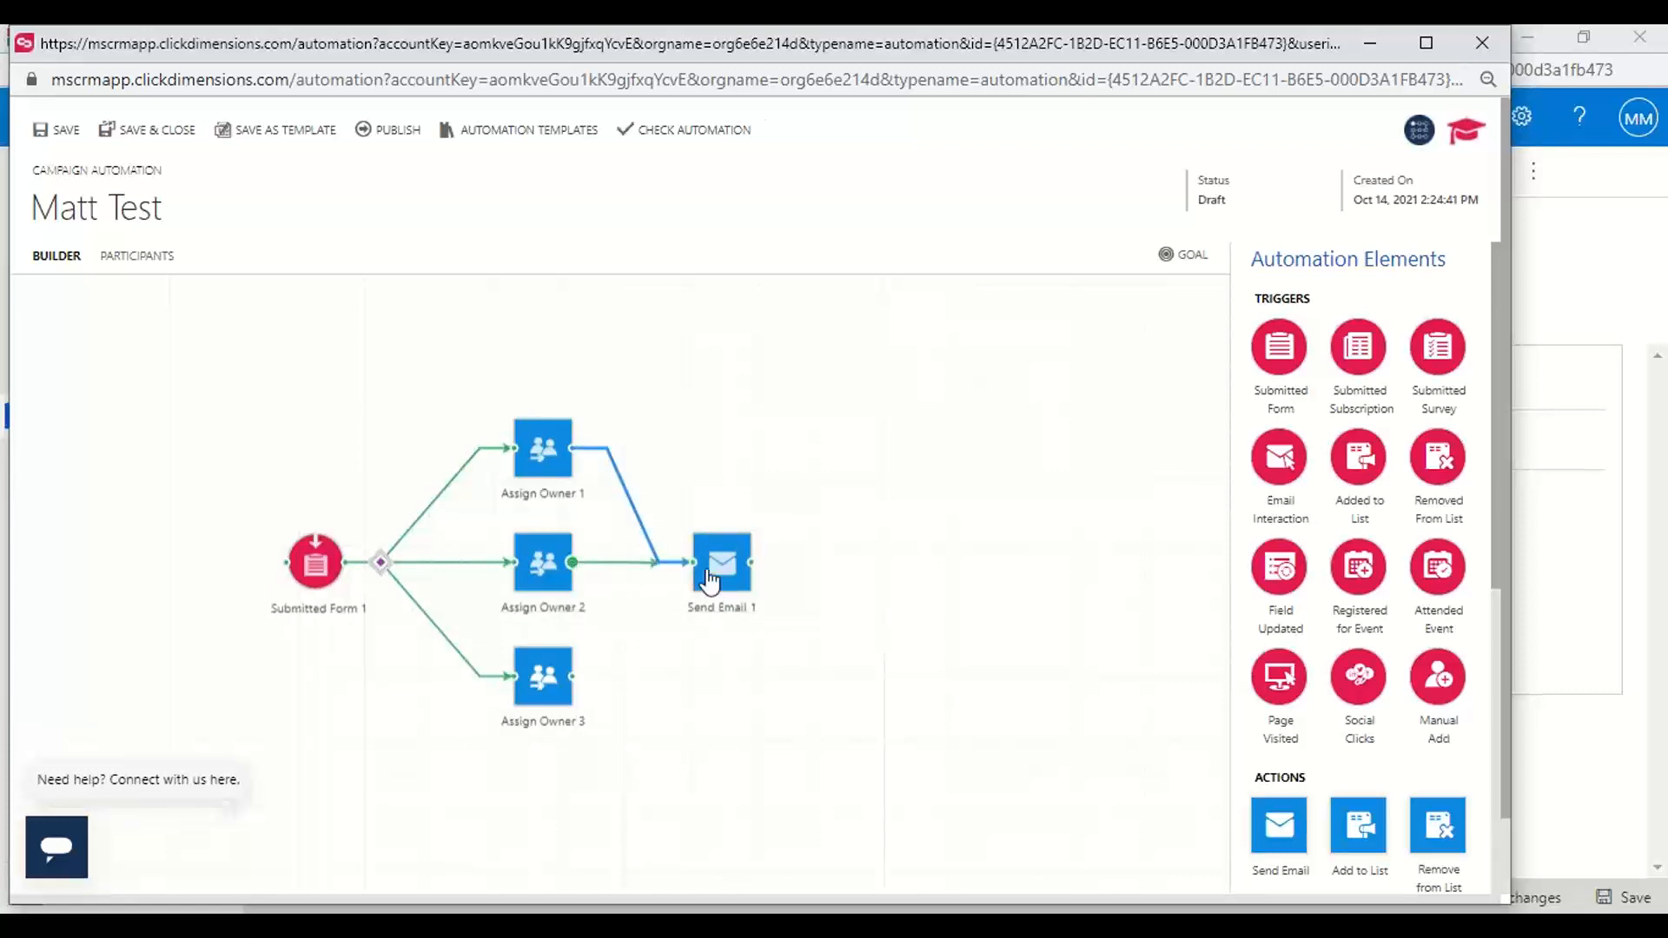
{"action": "mouse_move", "coordinate": [574, 677]}
{"action": "left_mouse_down"}
{"action": "mouse_move", "coordinate": [655, 565]}
{"action": "mouse_move", "coordinate": [729, 576]}
{"action": "mouse_move", "coordinate": [693, 563]}
{"action": "left_mouse_up"}
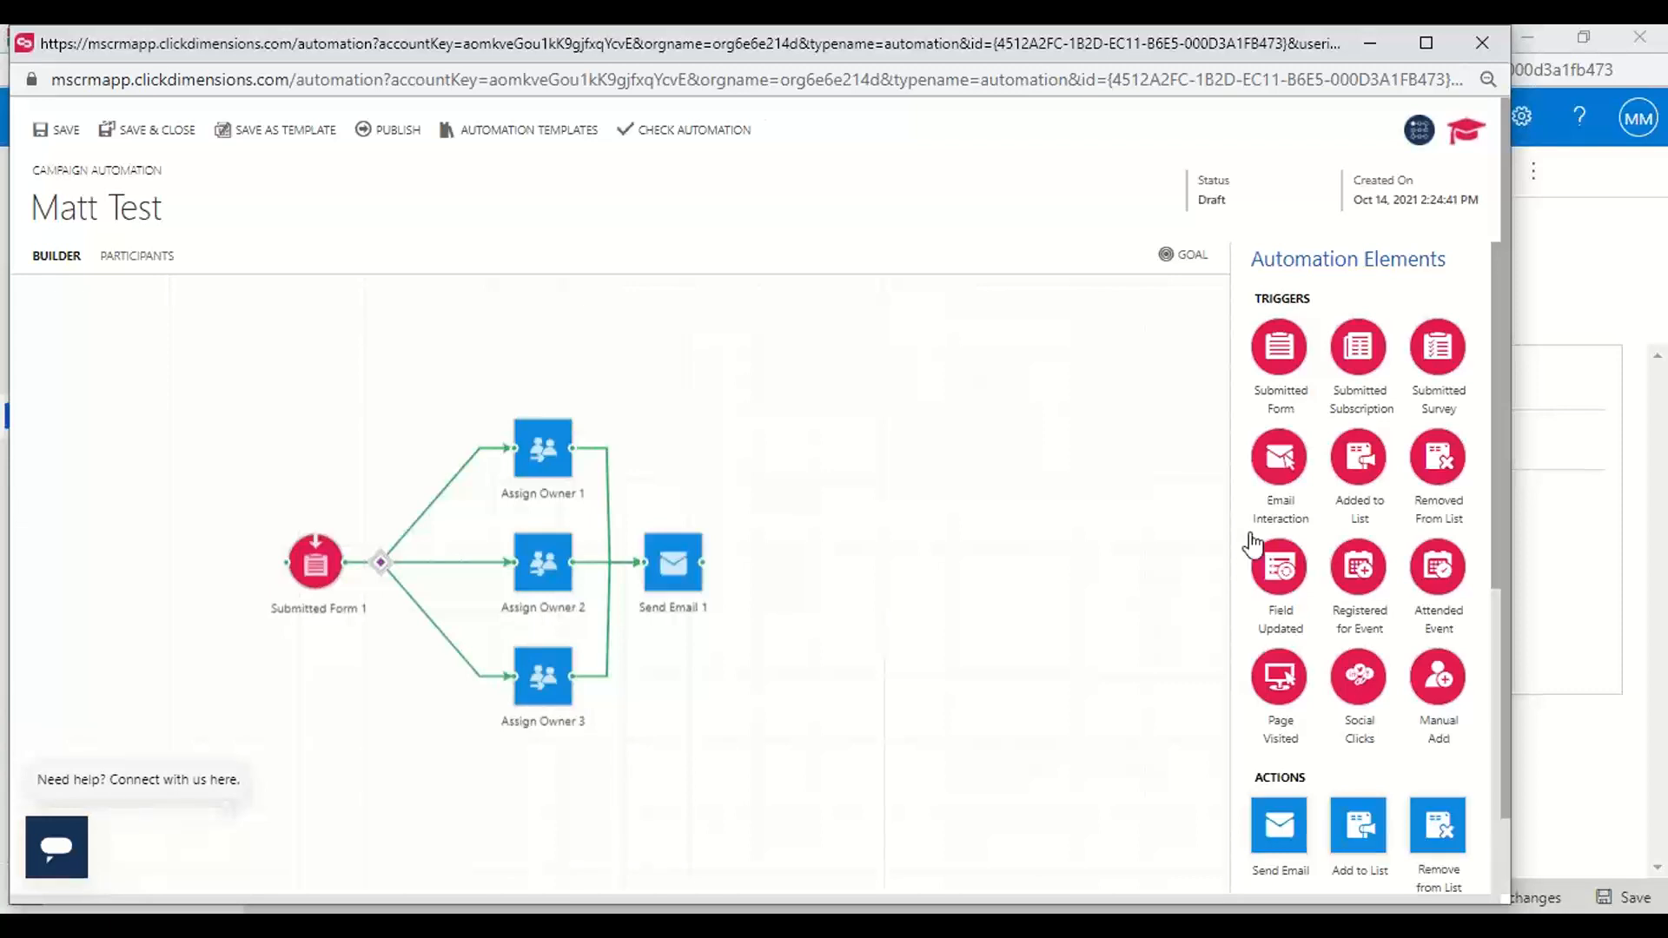
Select the Troximo Contact Us Autoresponder as the email for the Send Email action
{"action": "left_click_drag", "start_coordinate": [1493, 450], "coordinate": [1497, 531]}
{"action": "left_click", "coordinate": [666, 587]}
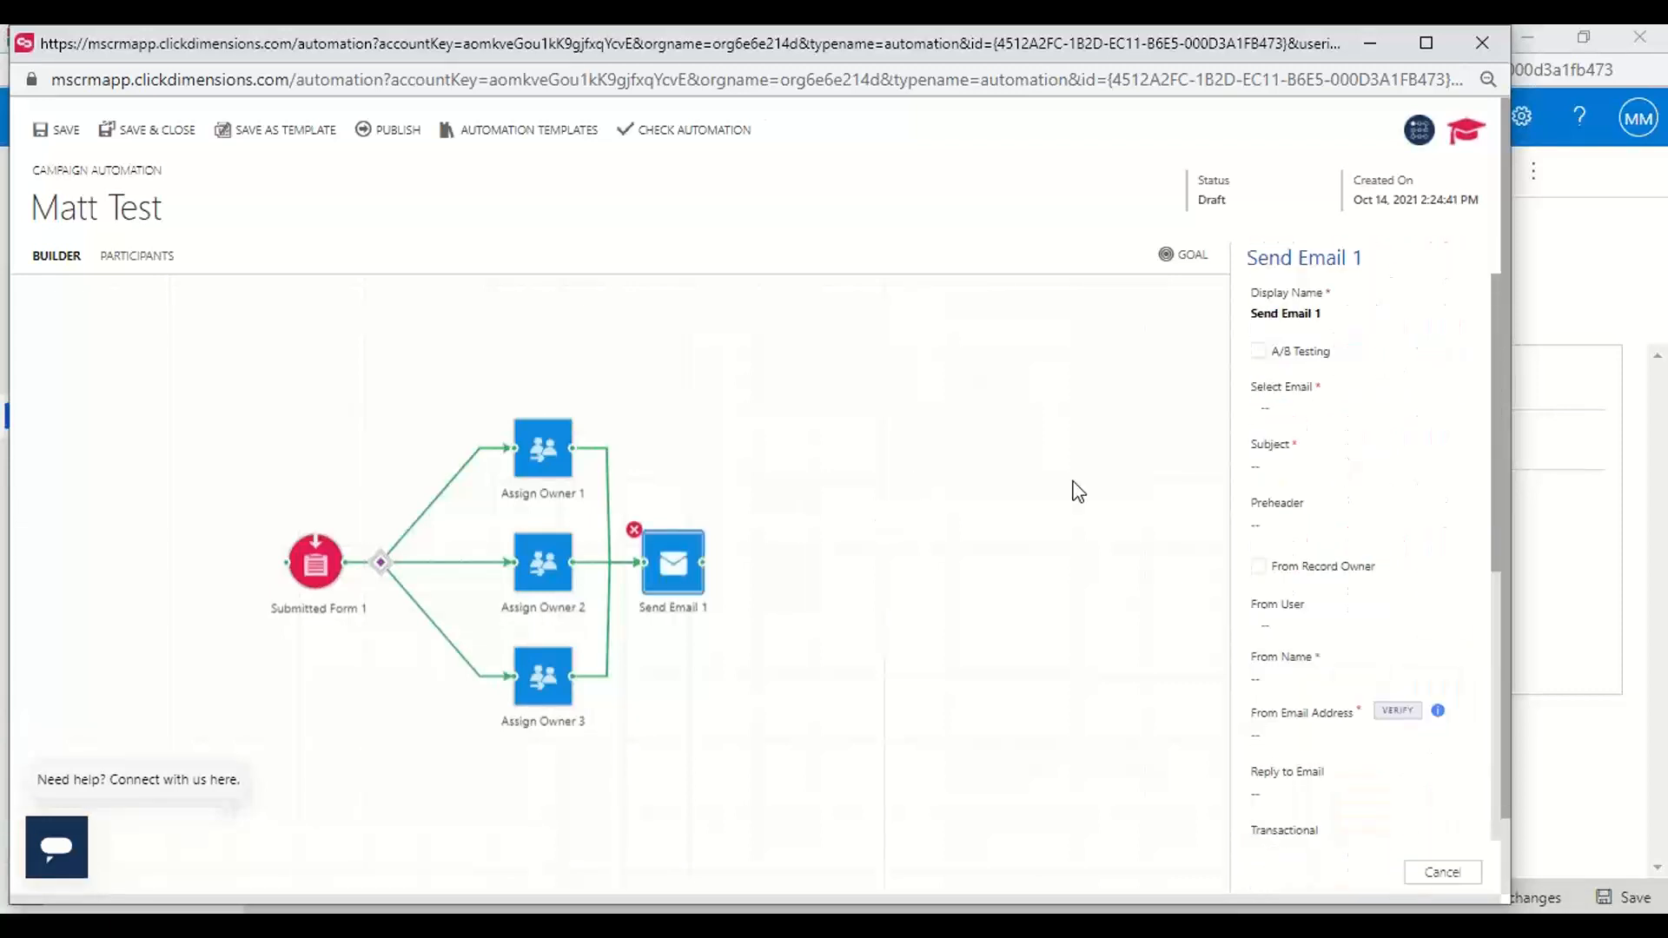
{"action": "left_click", "coordinate": [1288, 410]}
{"action": "type", "text": "troximo"}
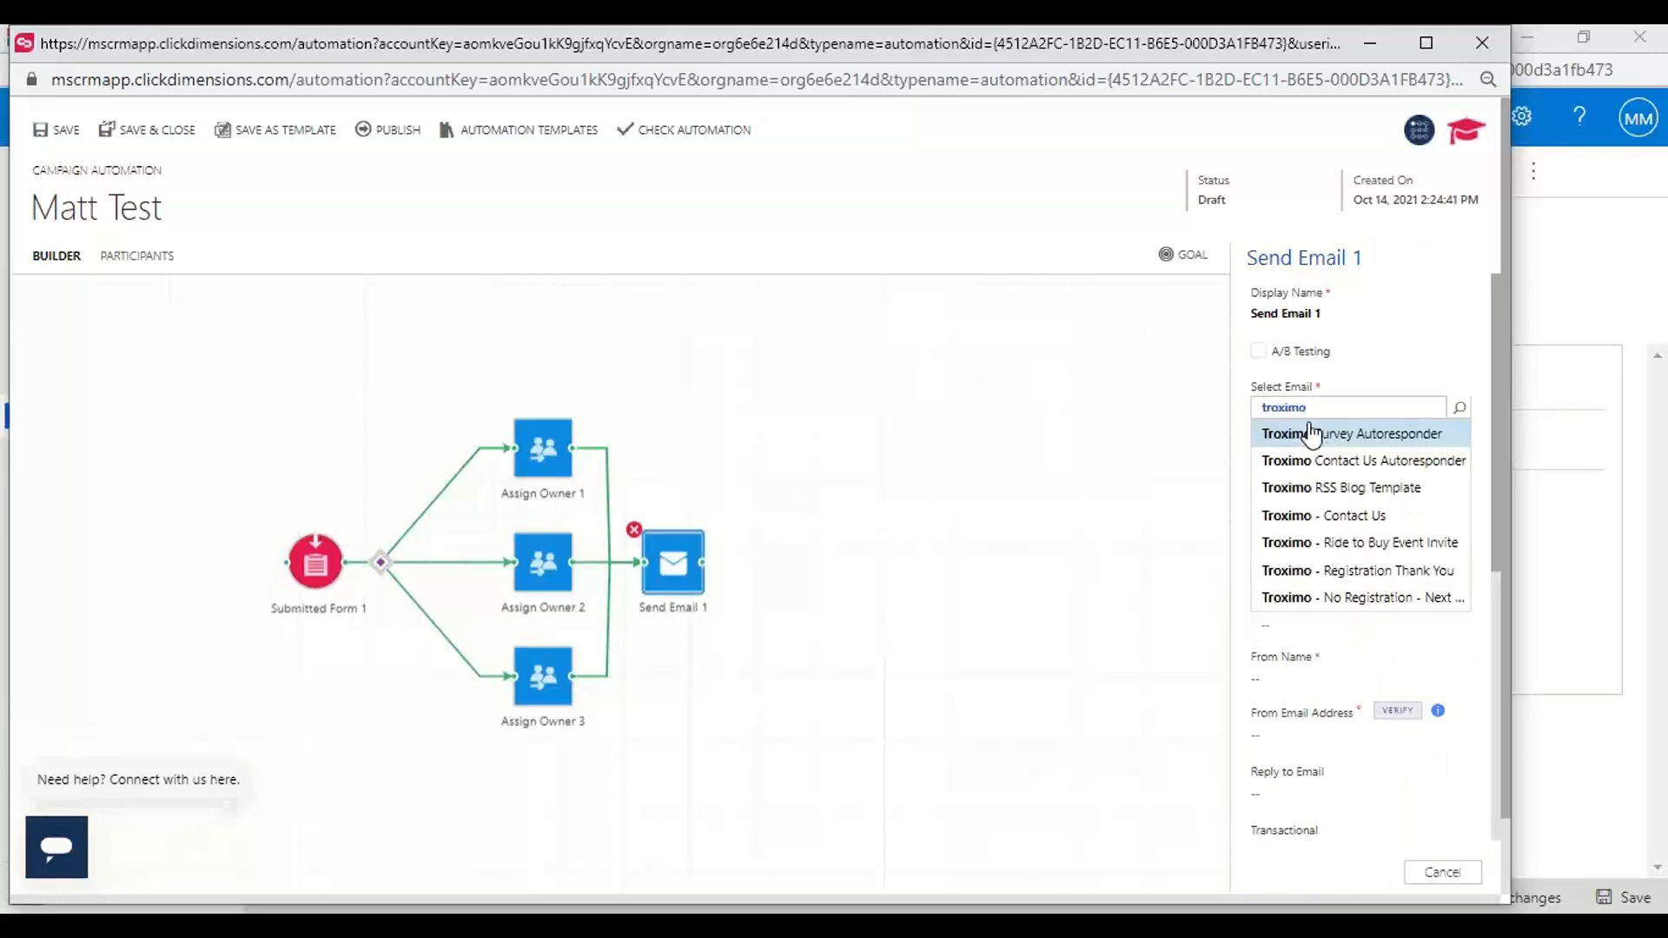
{"action": "left_click", "coordinate": [1327, 462]}
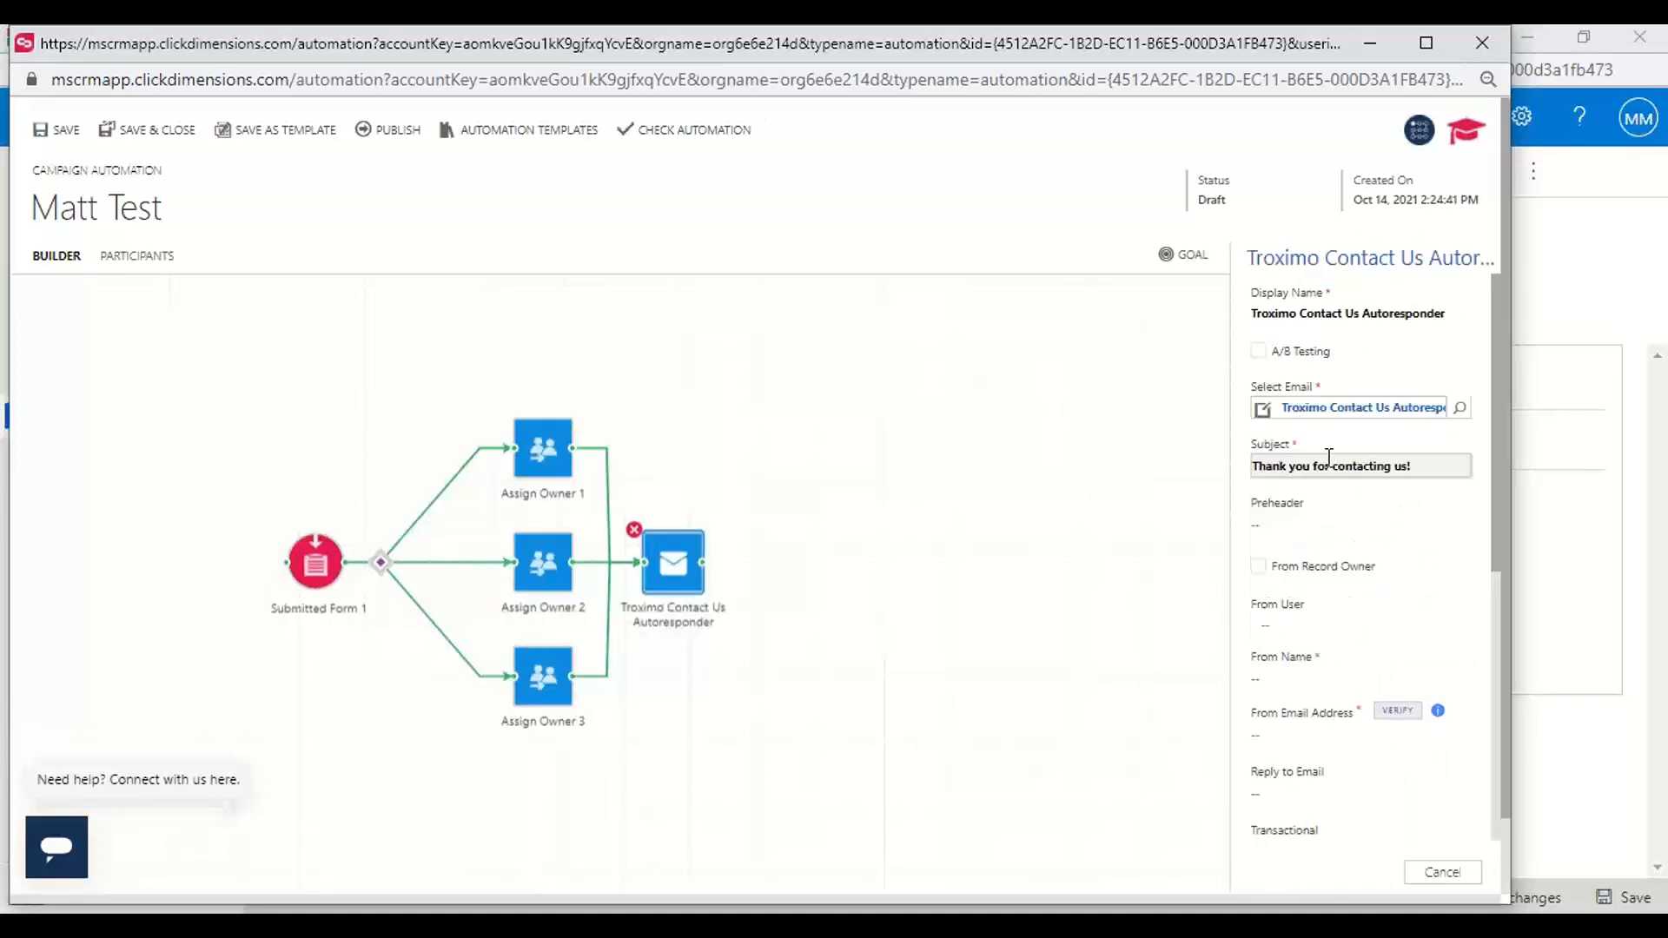
{"action": "left_click", "coordinate": [788, 437]}
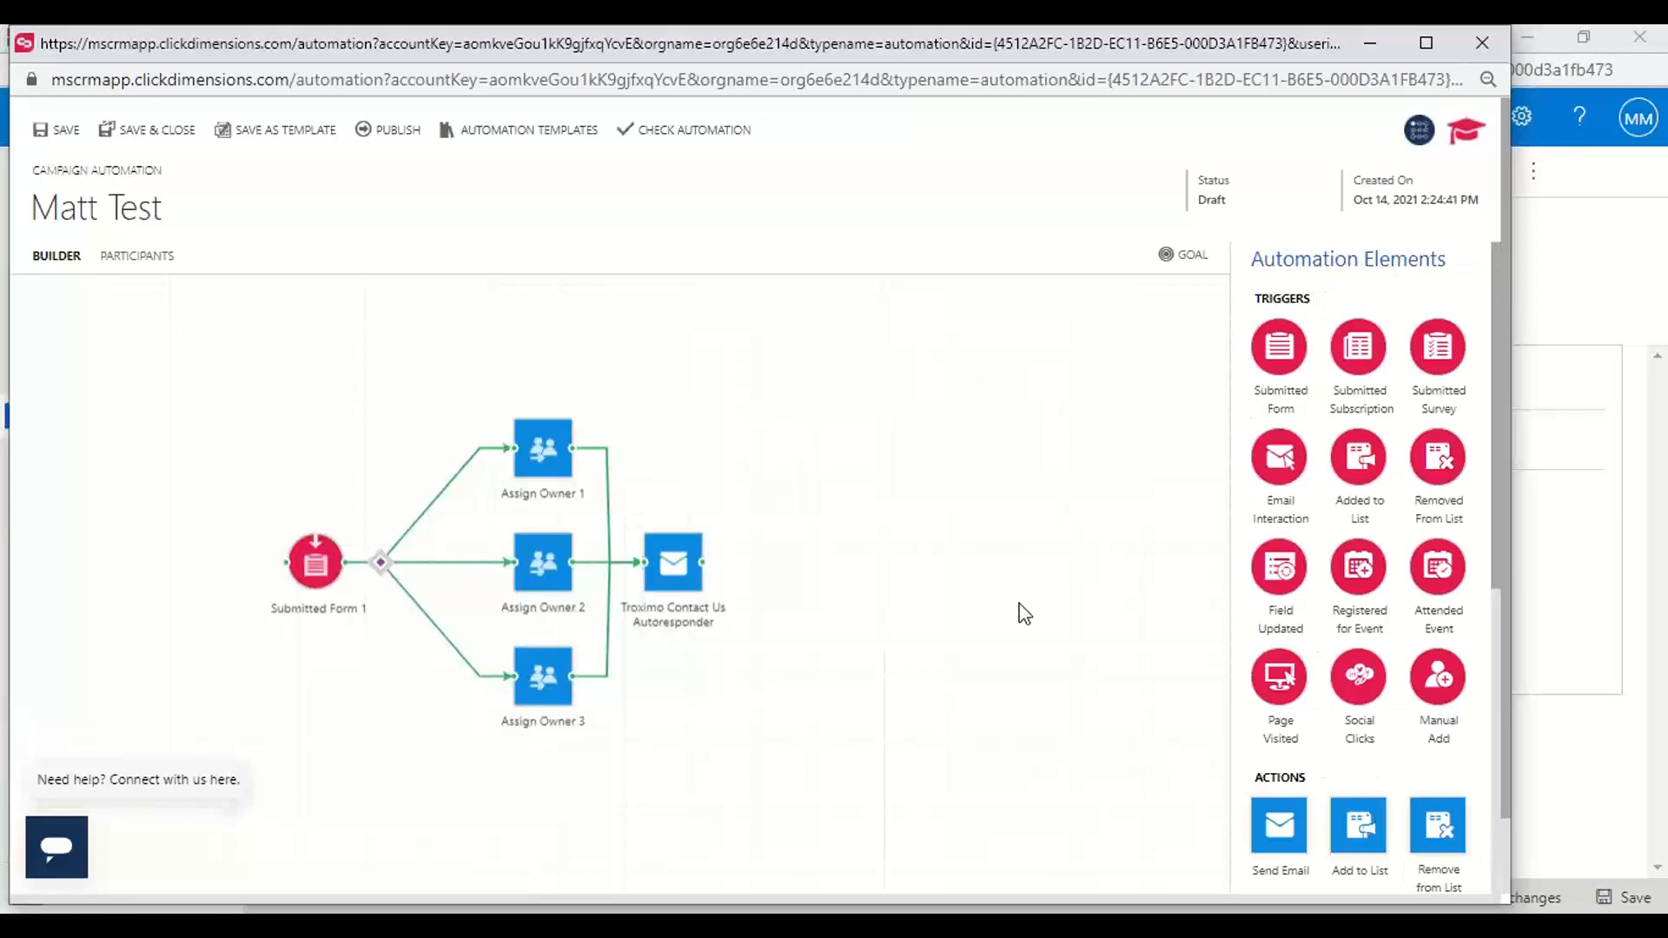
Add an Email Interaction trigger connected after the autoresponder and select Troximo Contact Us Autoresponder as its monitored email
{"action": "left_click_drag", "start_coordinate": [1273, 469], "coordinate": [831, 575]}
{"action": "left_click_drag", "start_coordinate": [704, 573], "coordinate": [790, 566]}
{"action": "left_click", "coordinate": [789, 578]}
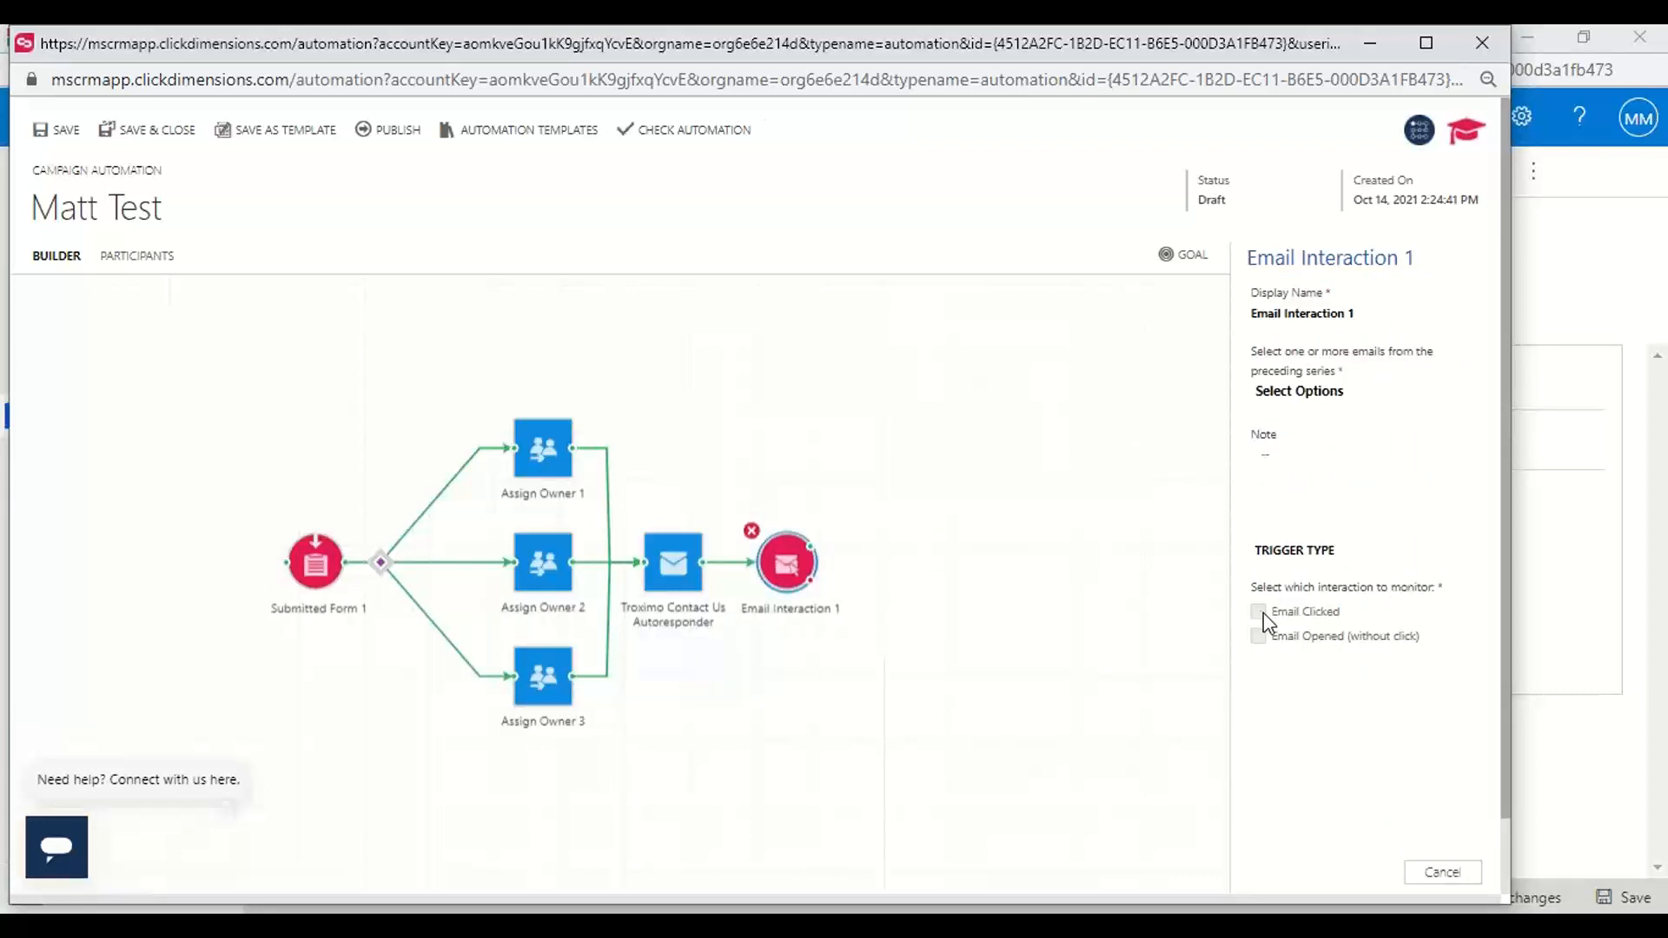
{"action": "left_click", "coordinate": [1304, 395]}
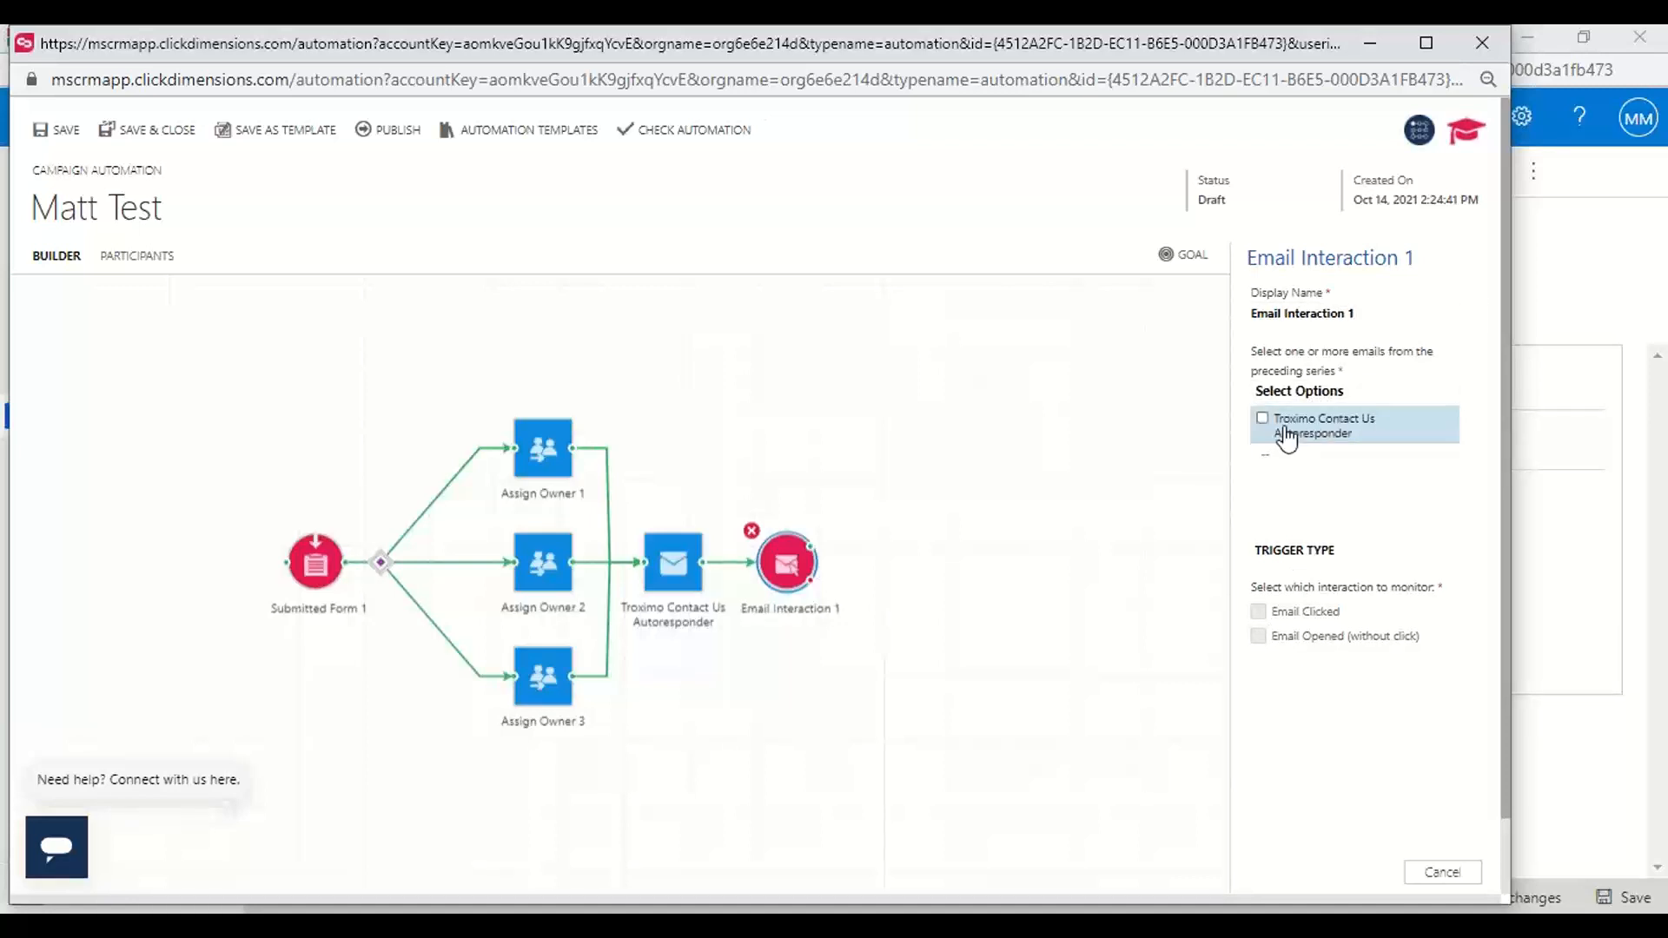
{"action": "left_click", "coordinate": [1287, 437]}
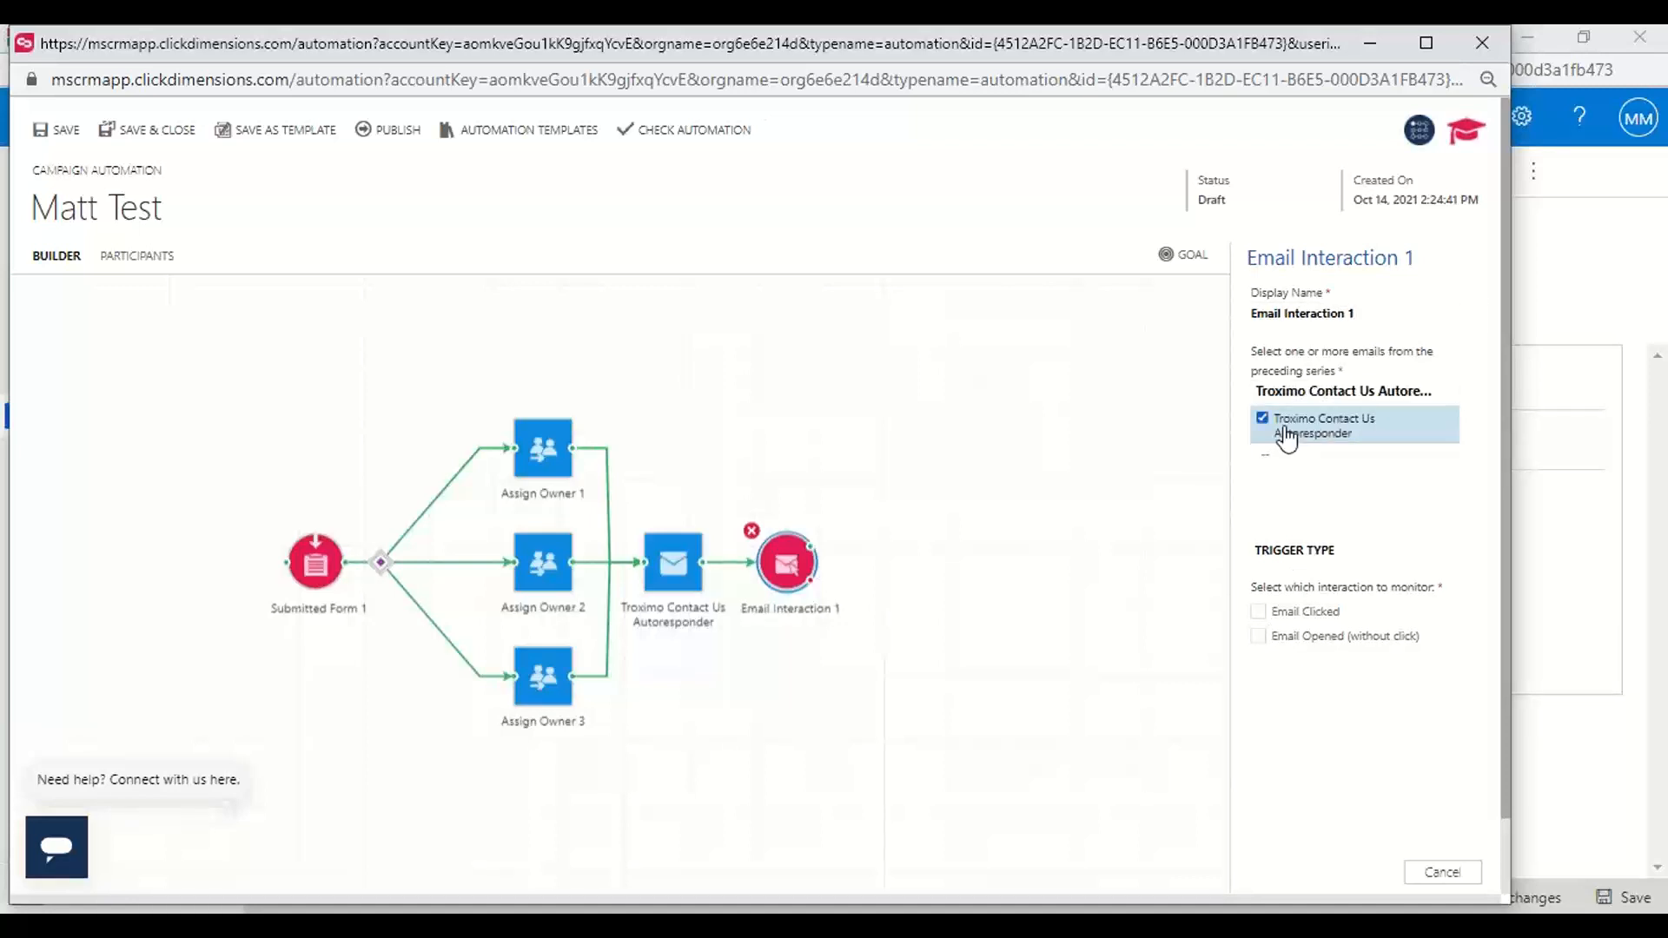
Set the Email Interaction trigger to monitor Email Clicked for the Troximo logo link
{"action": "left_click", "coordinate": [1258, 612]}
{"action": "left_click", "coordinate": [1295, 636]}
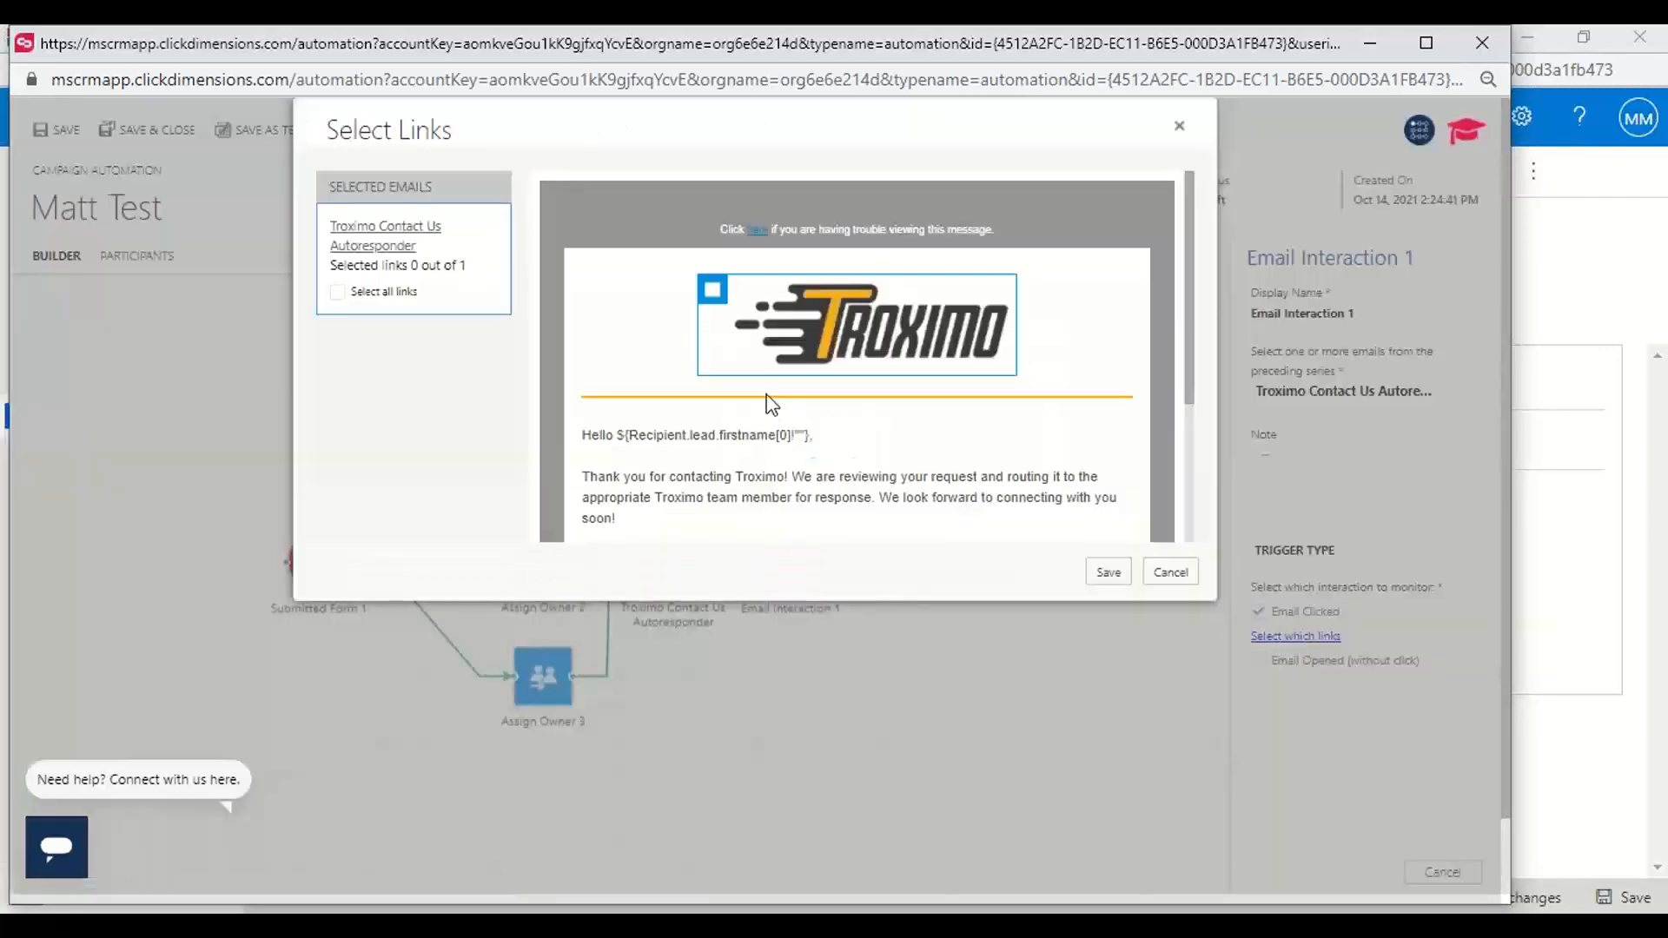
{"action": "left_click", "coordinate": [710, 295]}
{"action": "left_click", "coordinate": [1109, 572]}
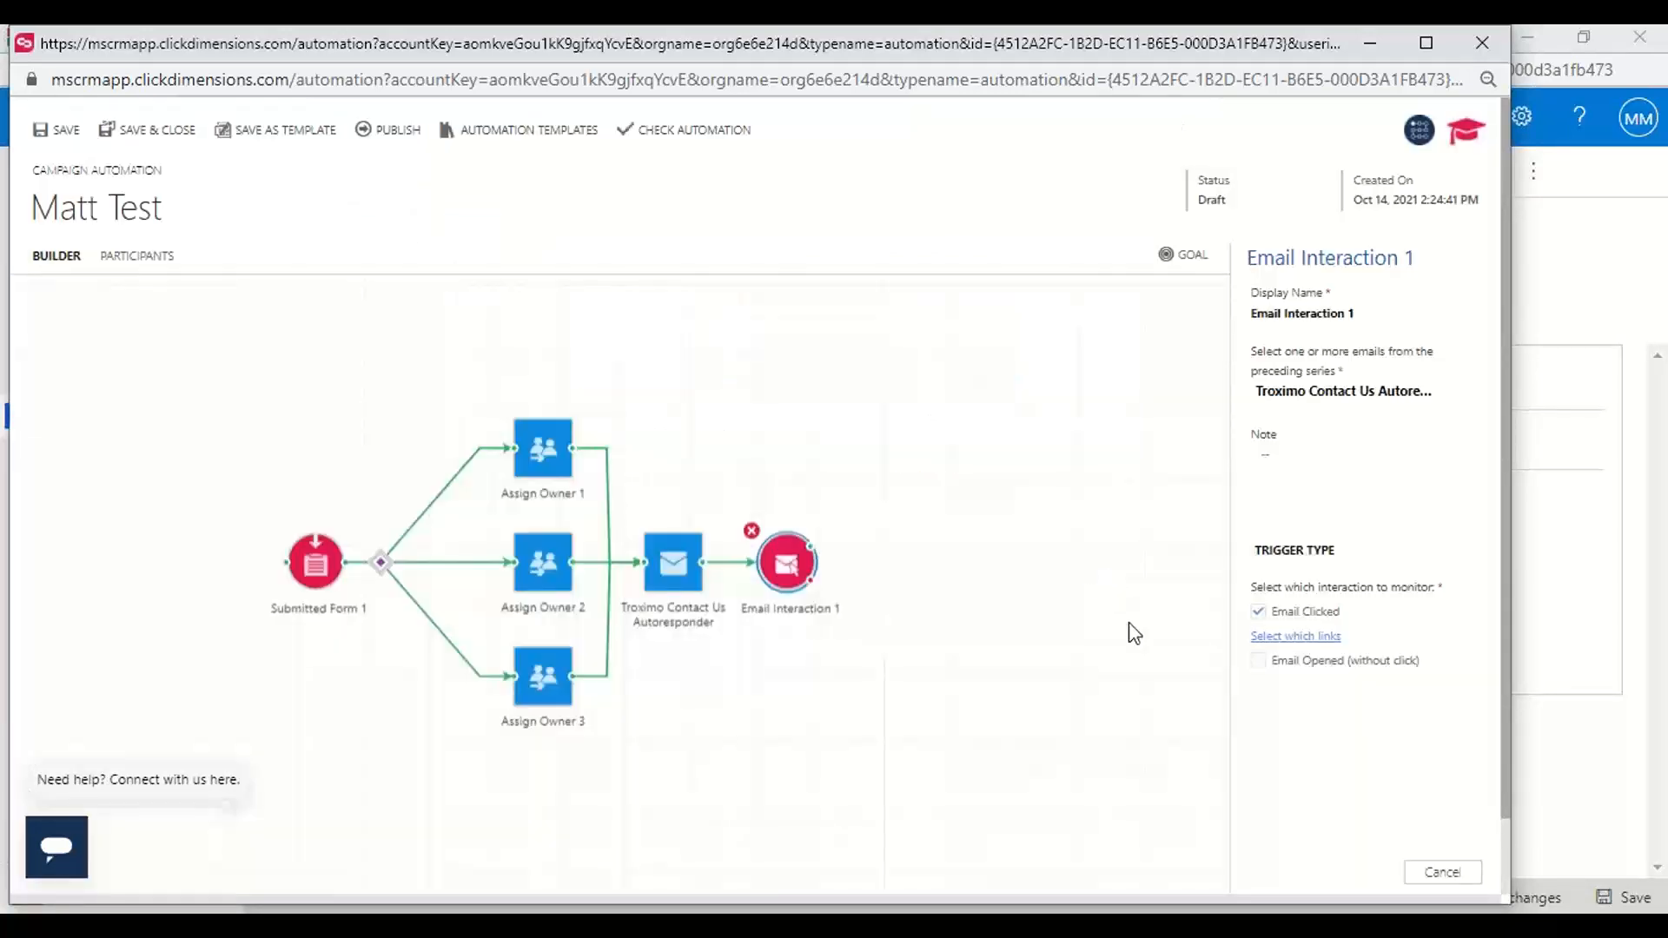
{"action": "left_click", "coordinate": [774, 703]}
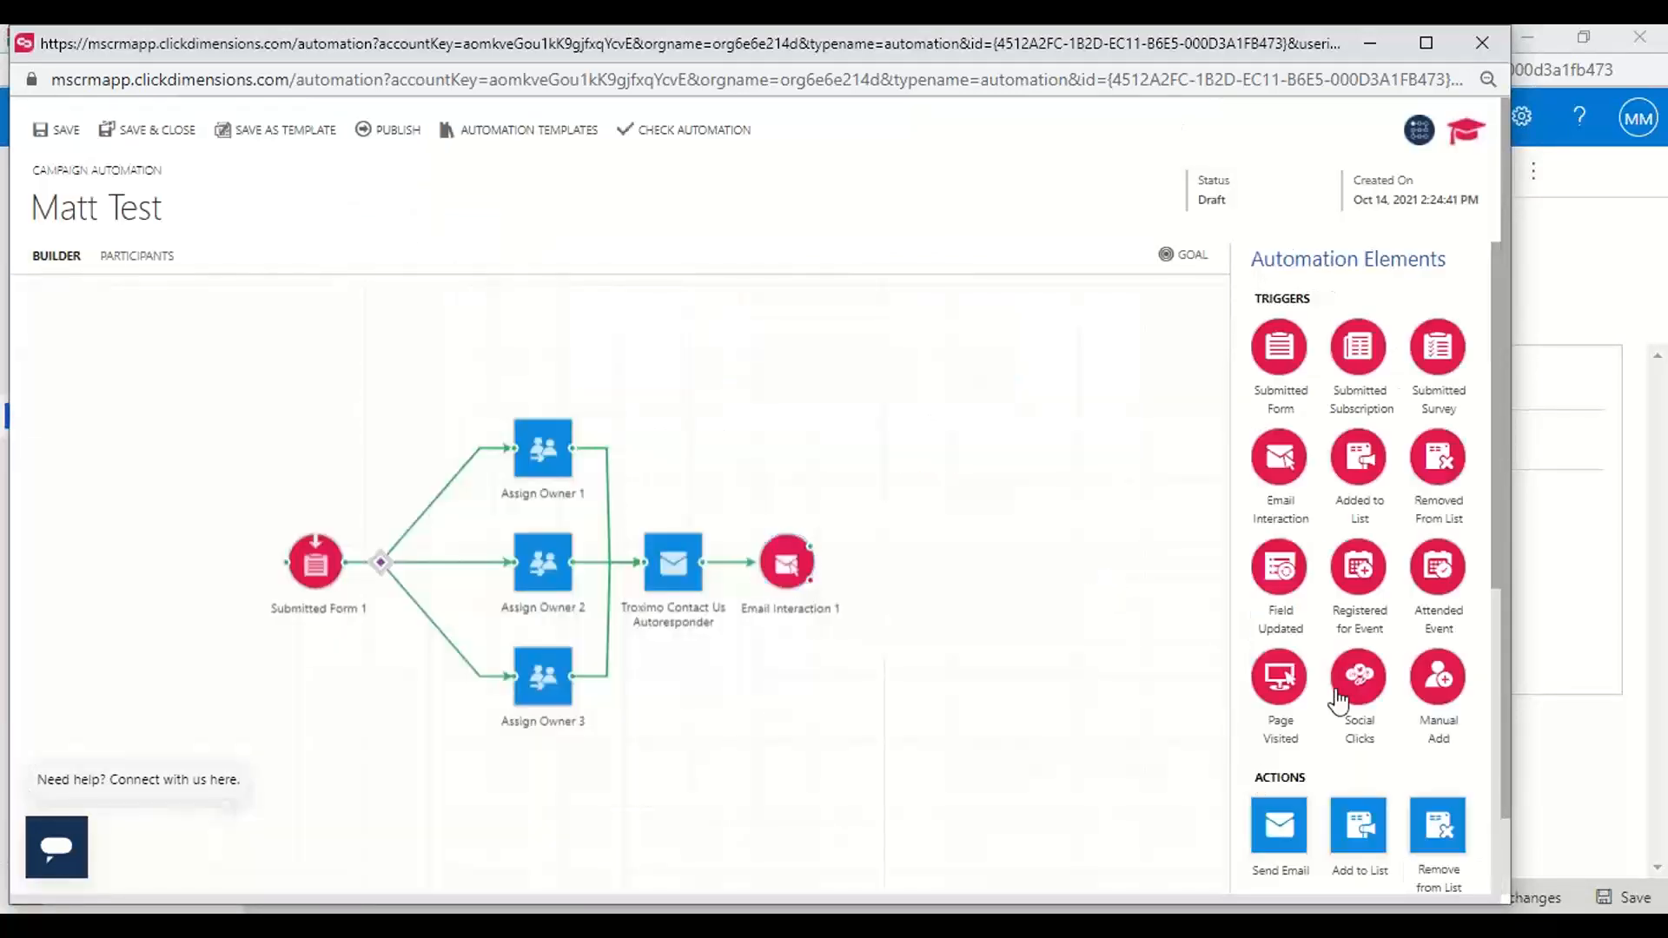
Add an Add to List action and connect it to the green branch of the Email Interaction trigger
{"action": "scroll", "coordinate": [1339, 702], "scroll_direction": "down", "scroll_amount": 1}
{"action": "scroll", "coordinate": [1339, 698], "scroll_direction": "down", "scroll_amount": 1}
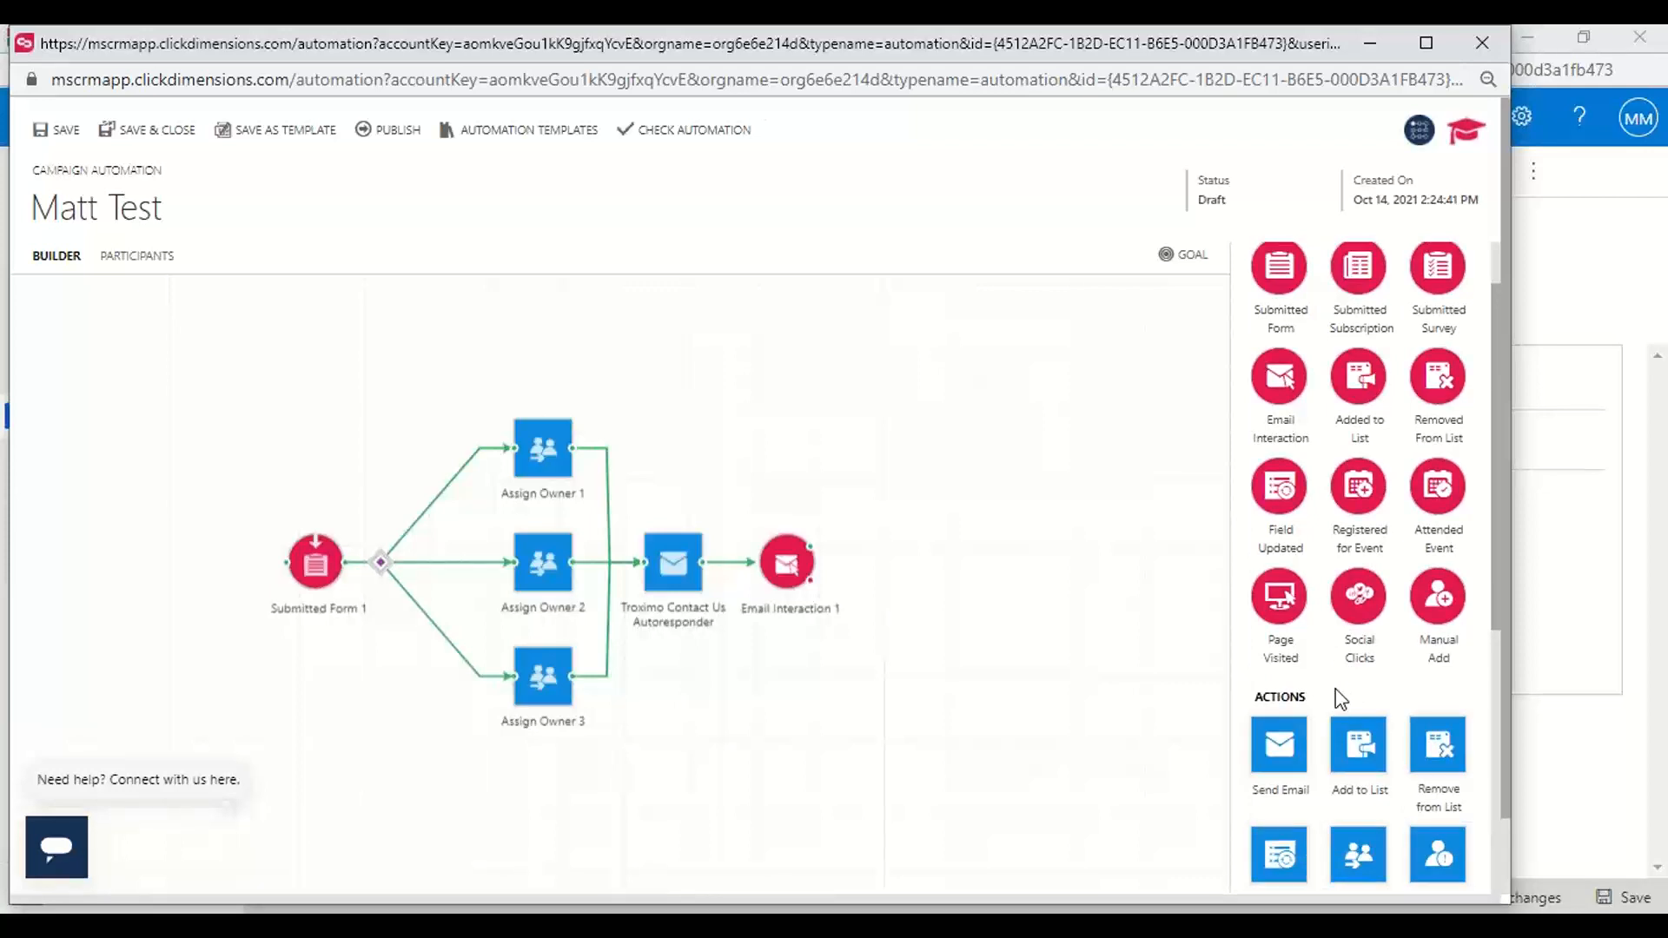
{"action": "scroll", "coordinate": [1341, 698], "scroll_direction": "down", "scroll_amount": 2}
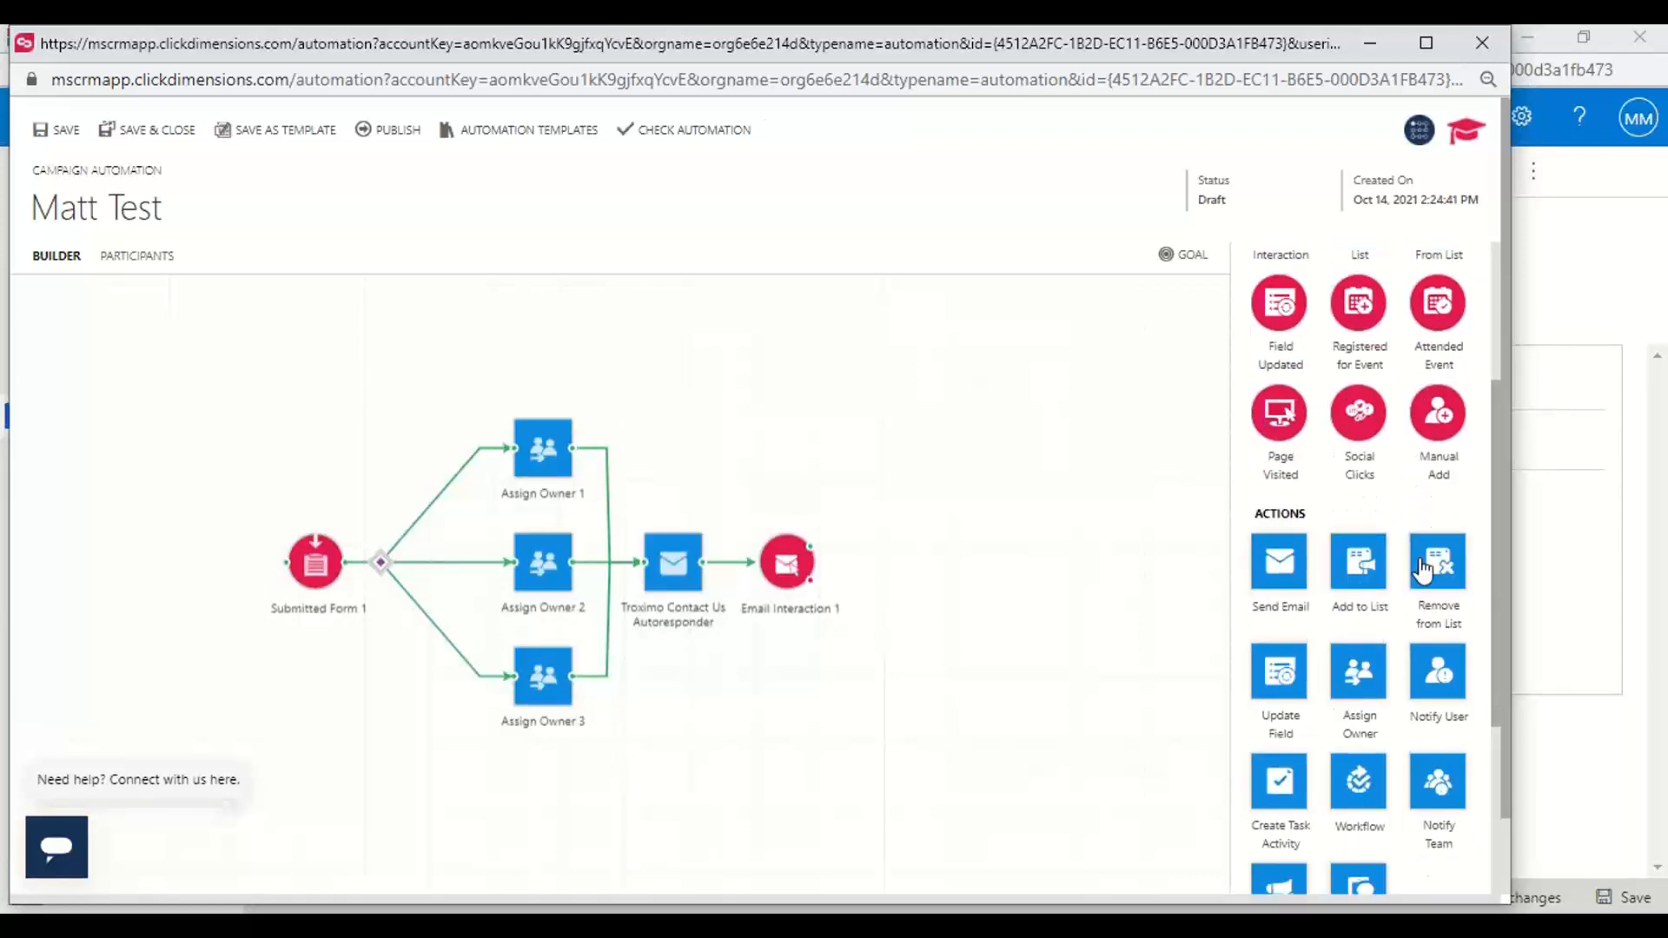
{"action": "left_click_drag", "start_coordinate": [1362, 573], "coordinate": [931, 477]}
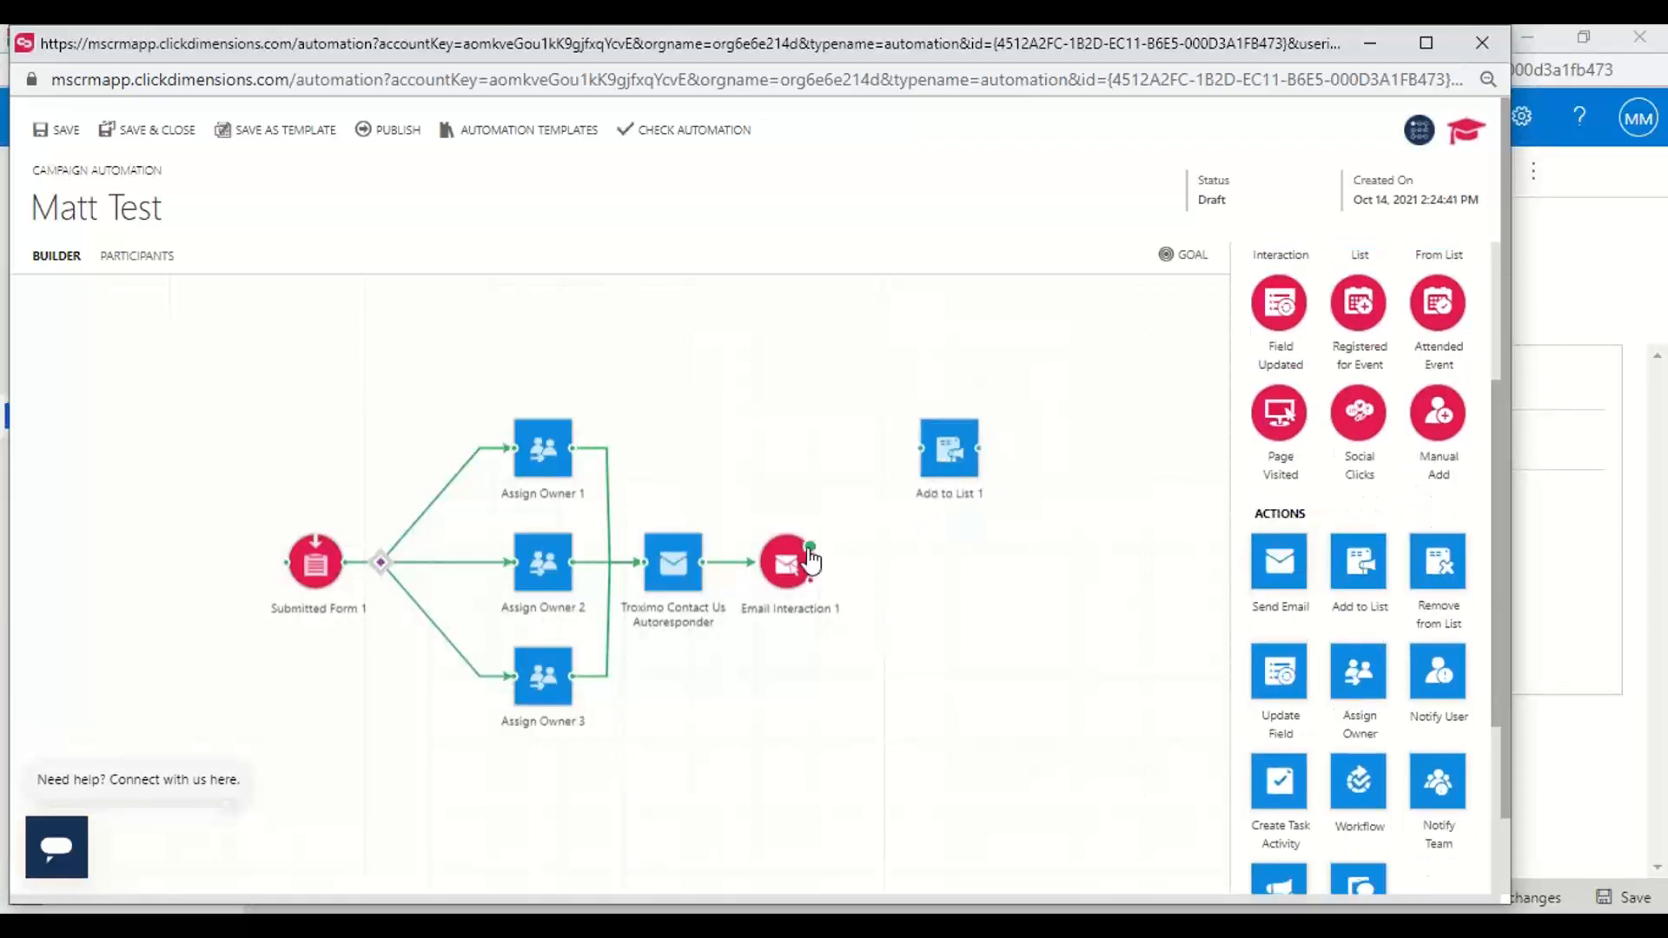
{"action": "left_click_drag", "start_coordinate": [810, 546], "coordinate": [921, 452]}
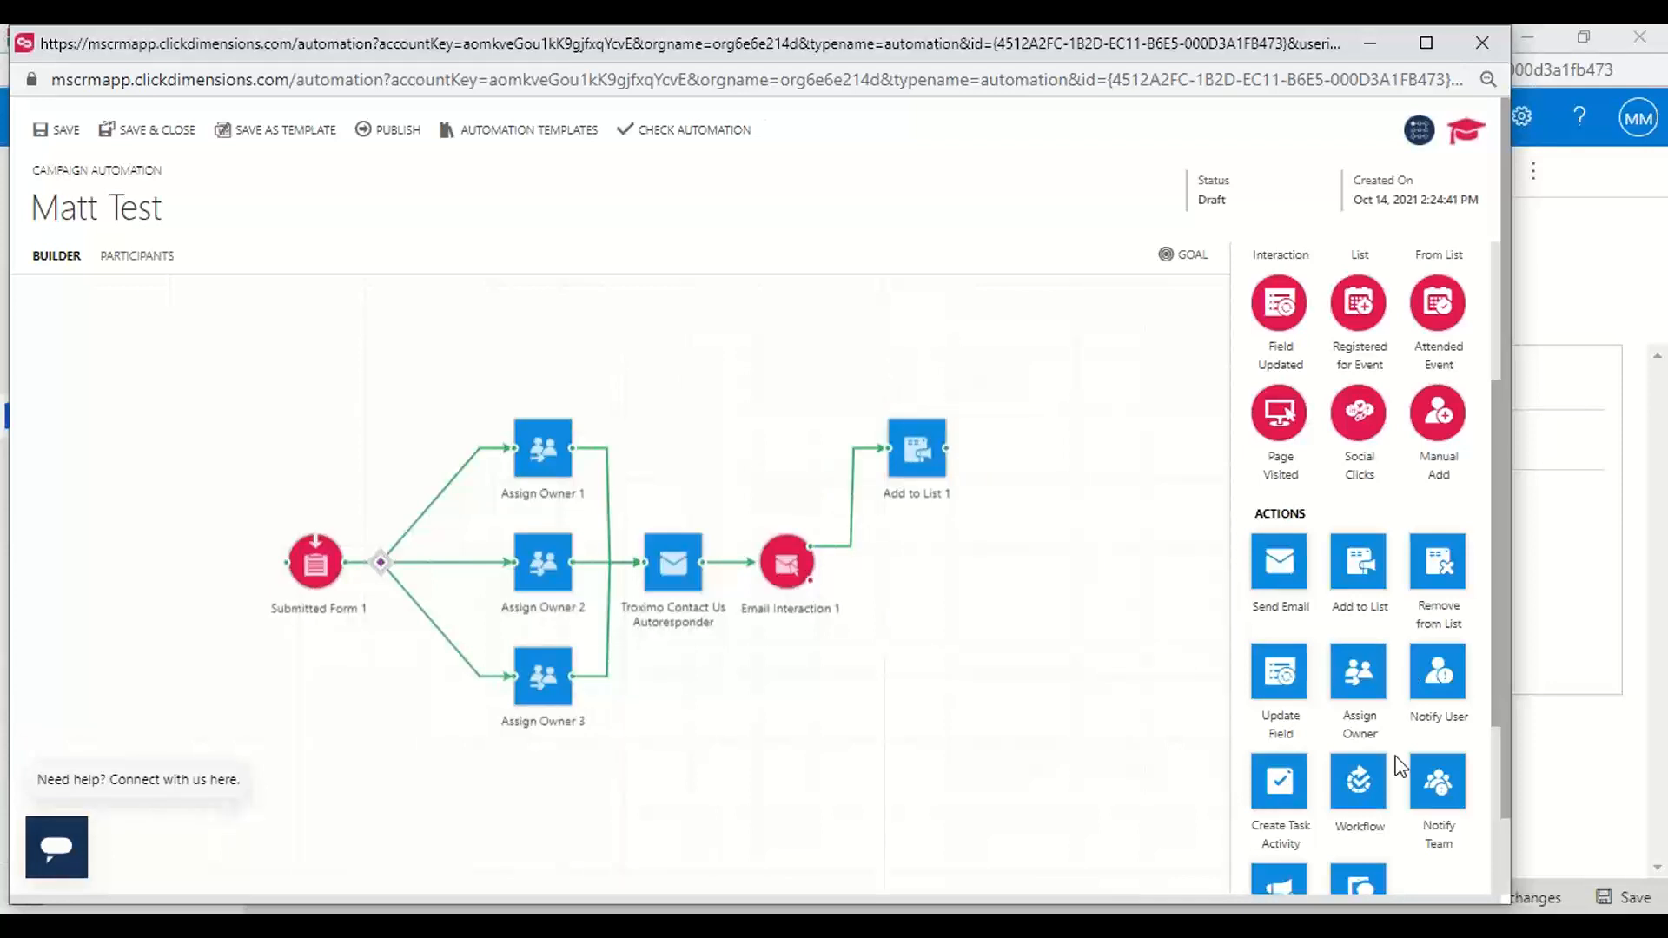
Add a Notify User action and connect it after the Add to List action
{"action": "scroll", "coordinate": [1393, 775], "scroll_direction": "down", "scroll_amount": 1}
{"action": "scroll", "coordinate": [1393, 776], "scroll_direction": "up", "scroll_amount": 1}
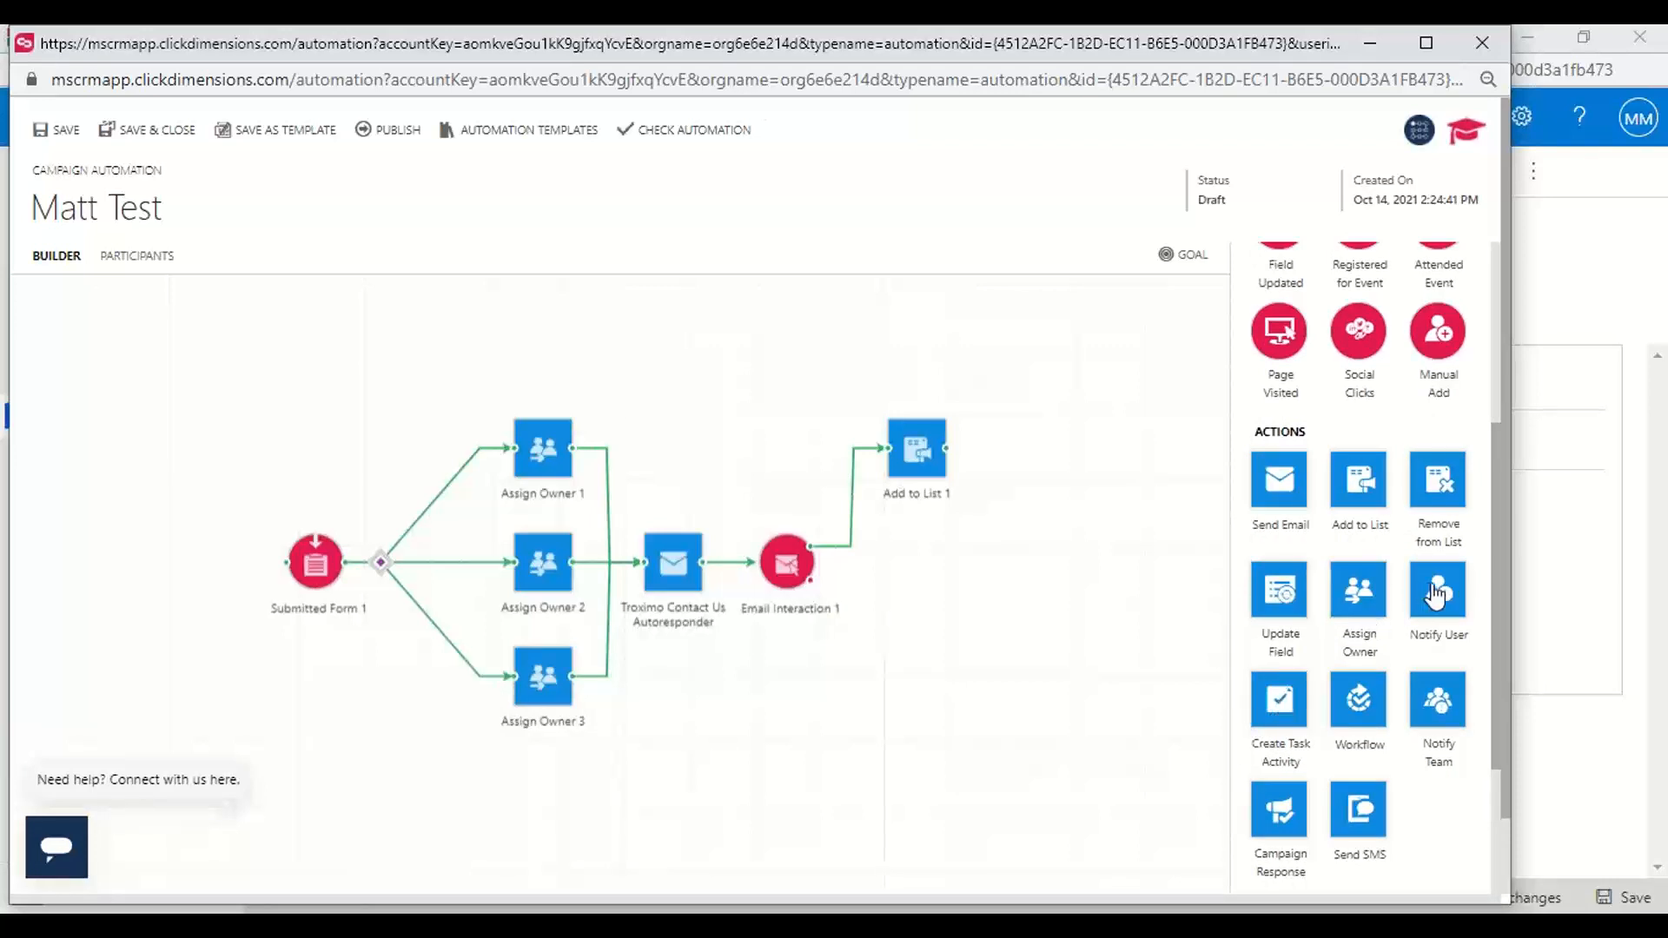
{"action": "left_click_drag", "start_coordinate": [1436, 594], "coordinate": [1043, 451]}
{"action": "scroll", "coordinate": [1205, 463], "scroll_direction": "up", "scroll_amount": 3}
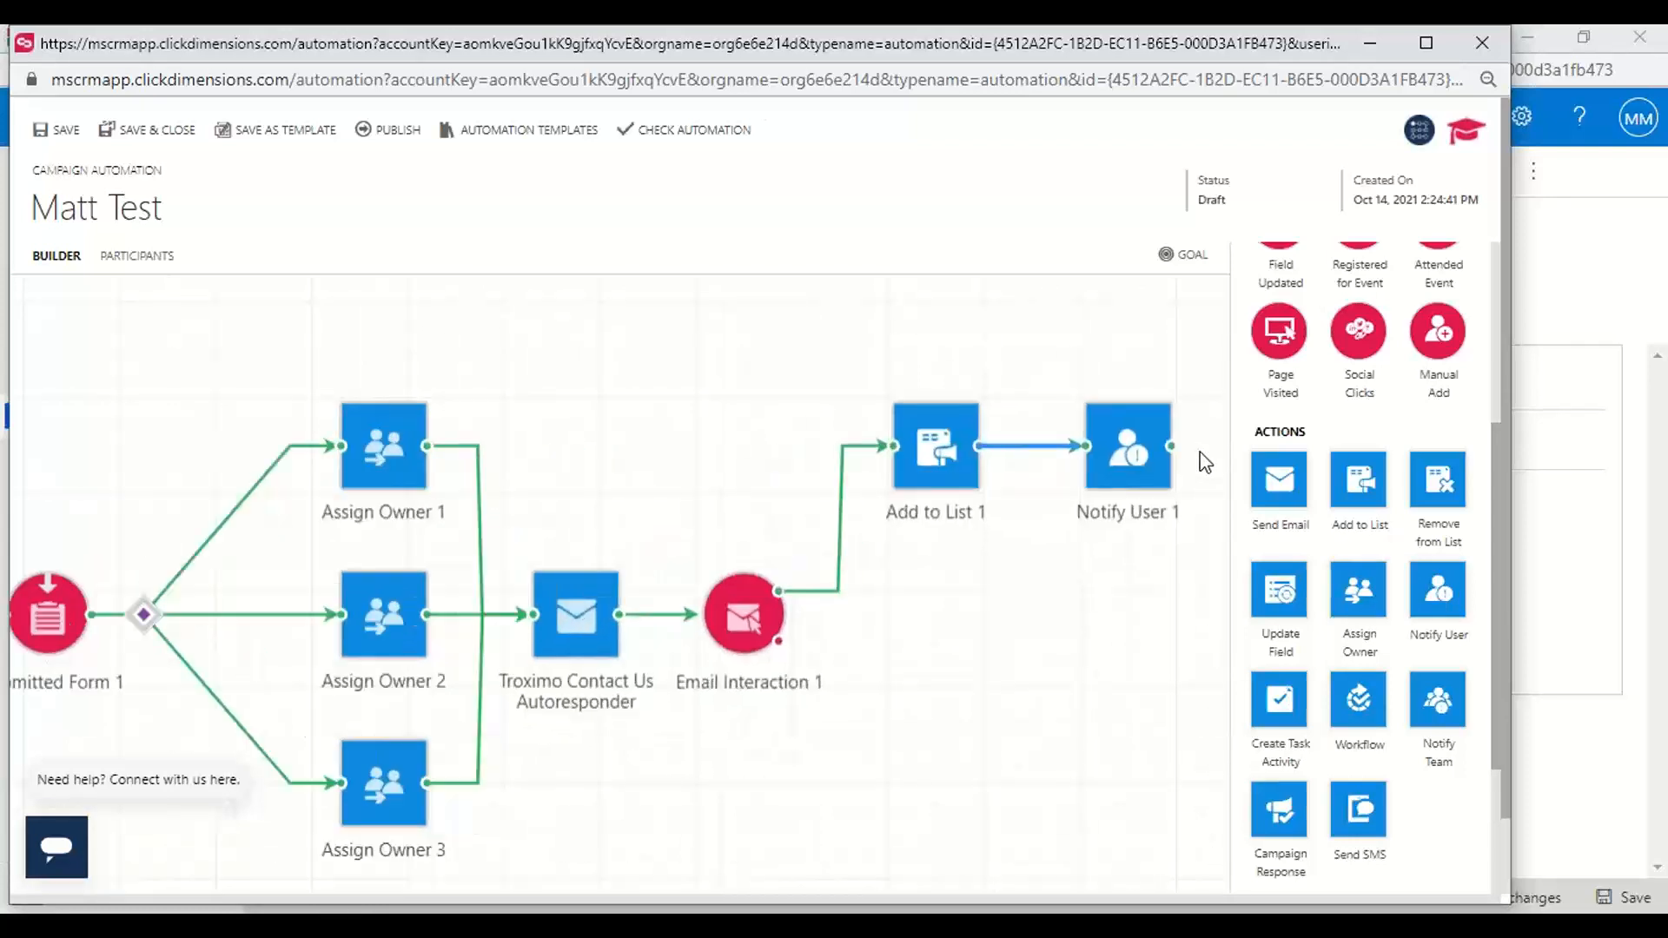
{"action": "scroll", "coordinate": [1206, 462], "scroll_direction": "down", "scroll_amount": 2}
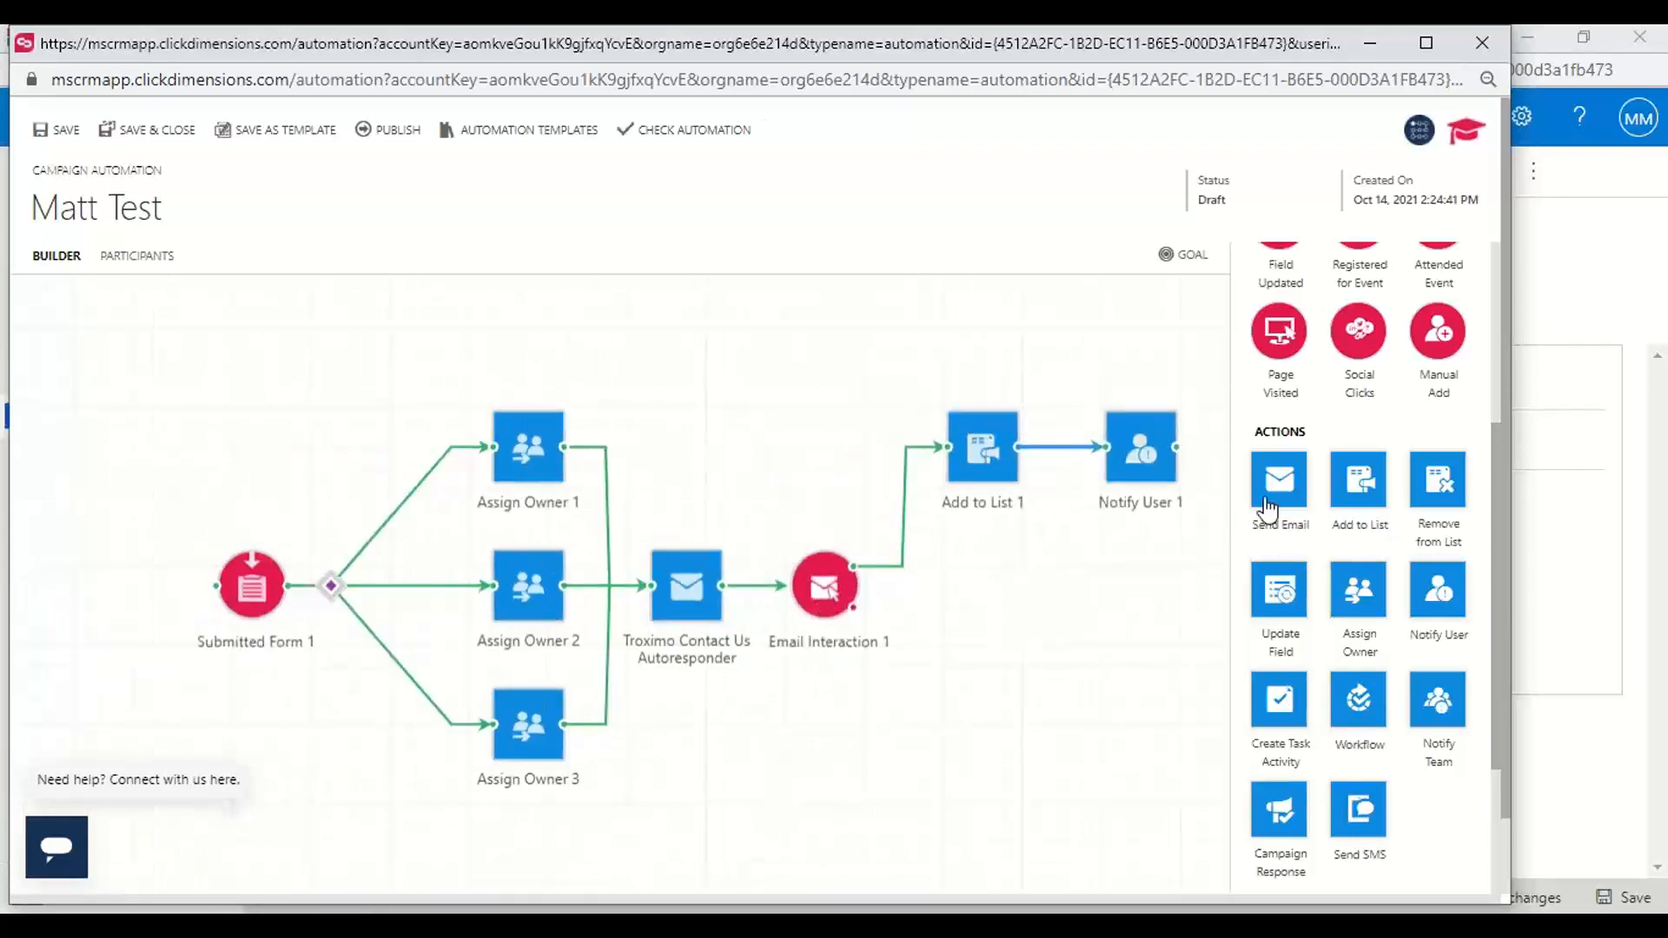
Add a Send Email action on the Email Interaction trigger's red branch, followed by a second connected Email Interaction trigger
{"action": "left_click_drag", "start_coordinate": [1279, 483], "coordinate": [943, 666]}
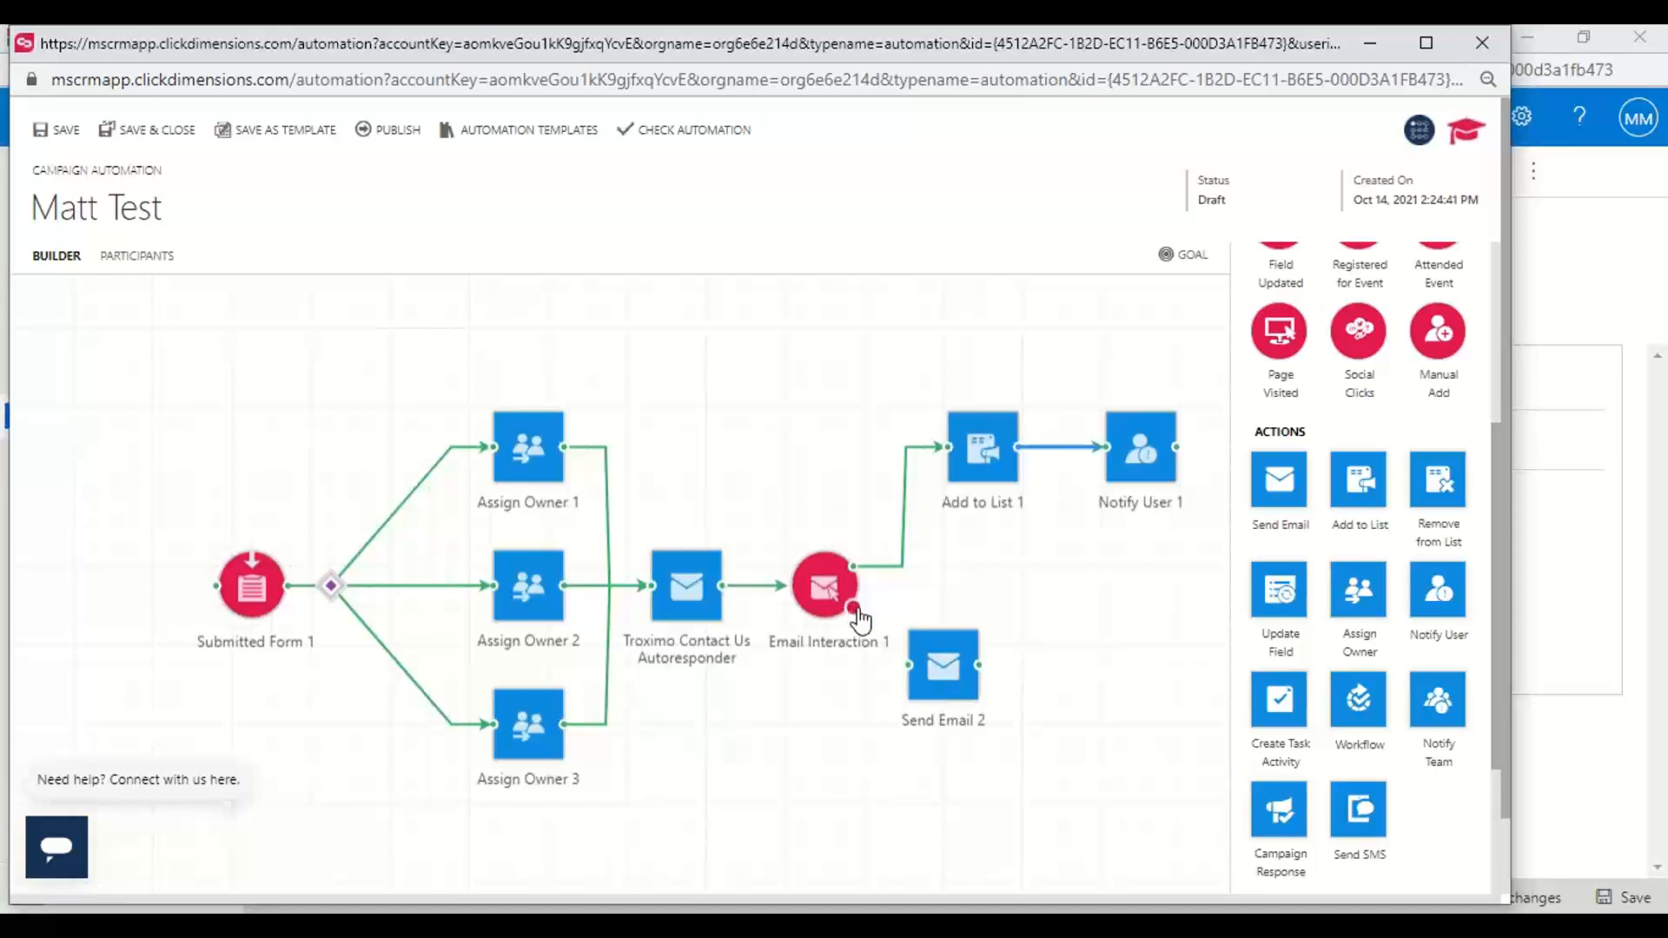
{"action": "left_click_drag", "start_coordinate": [853, 608], "coordinate": [997, 721]}
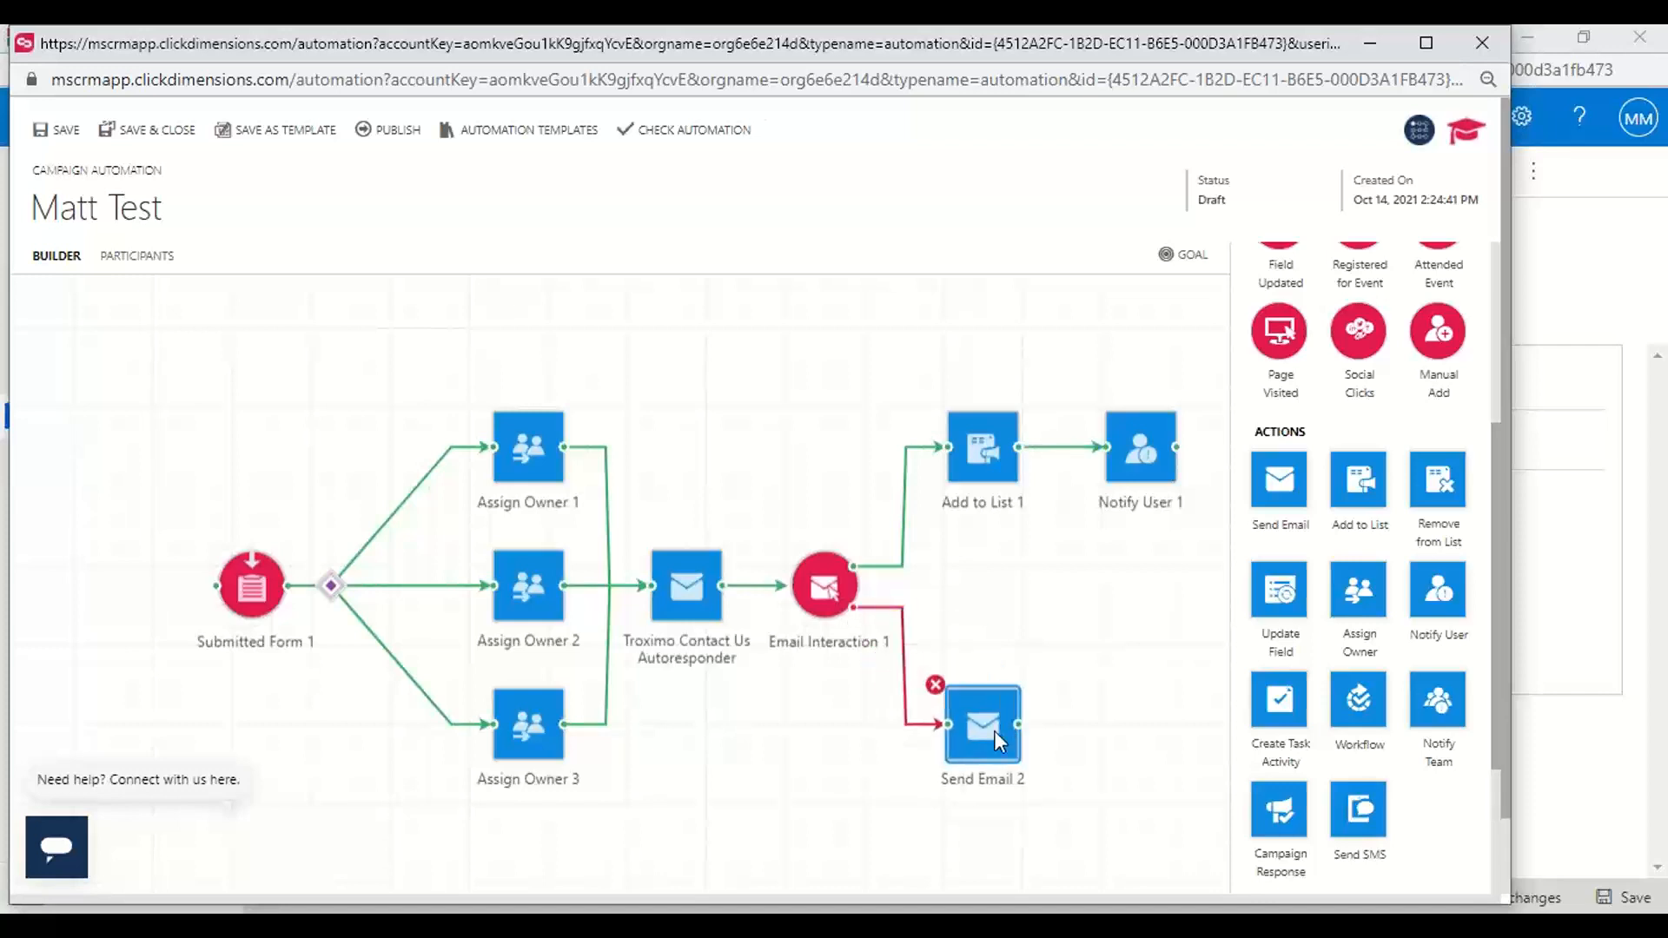
{"action": "scroll", "coordinate": [1432, 600], "scroll_direction": "up", "scroll_amount": 4}
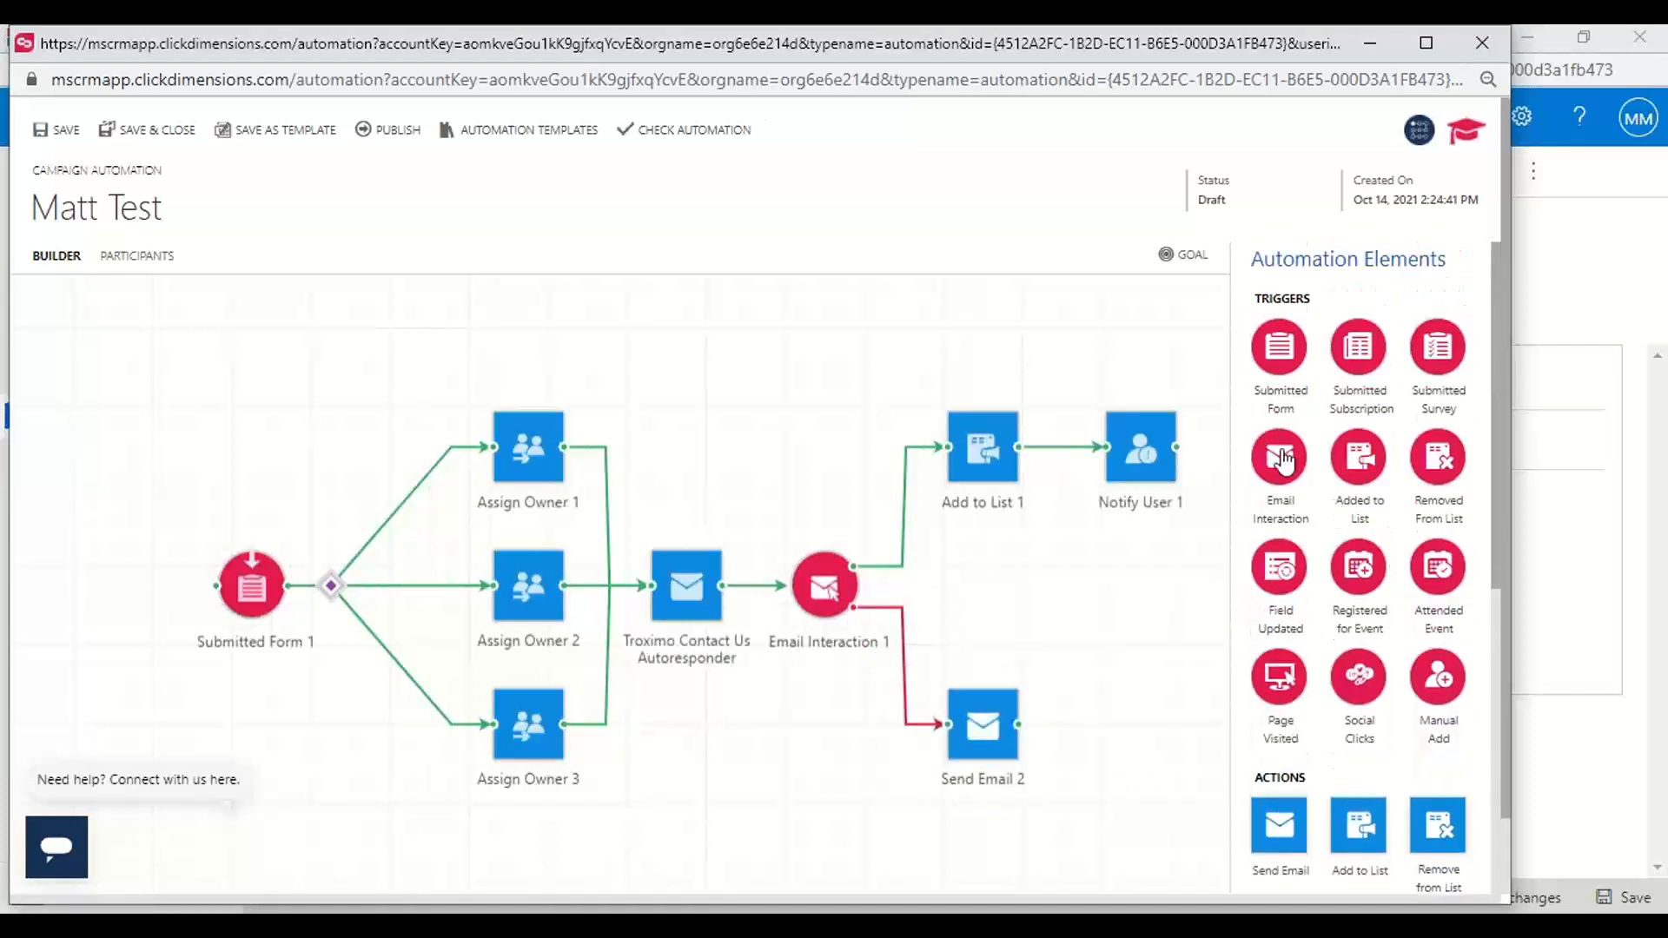
{"action": "left_click_drag", "start_coordinate": [1275, 459], "coordinate": [1136, 723]}
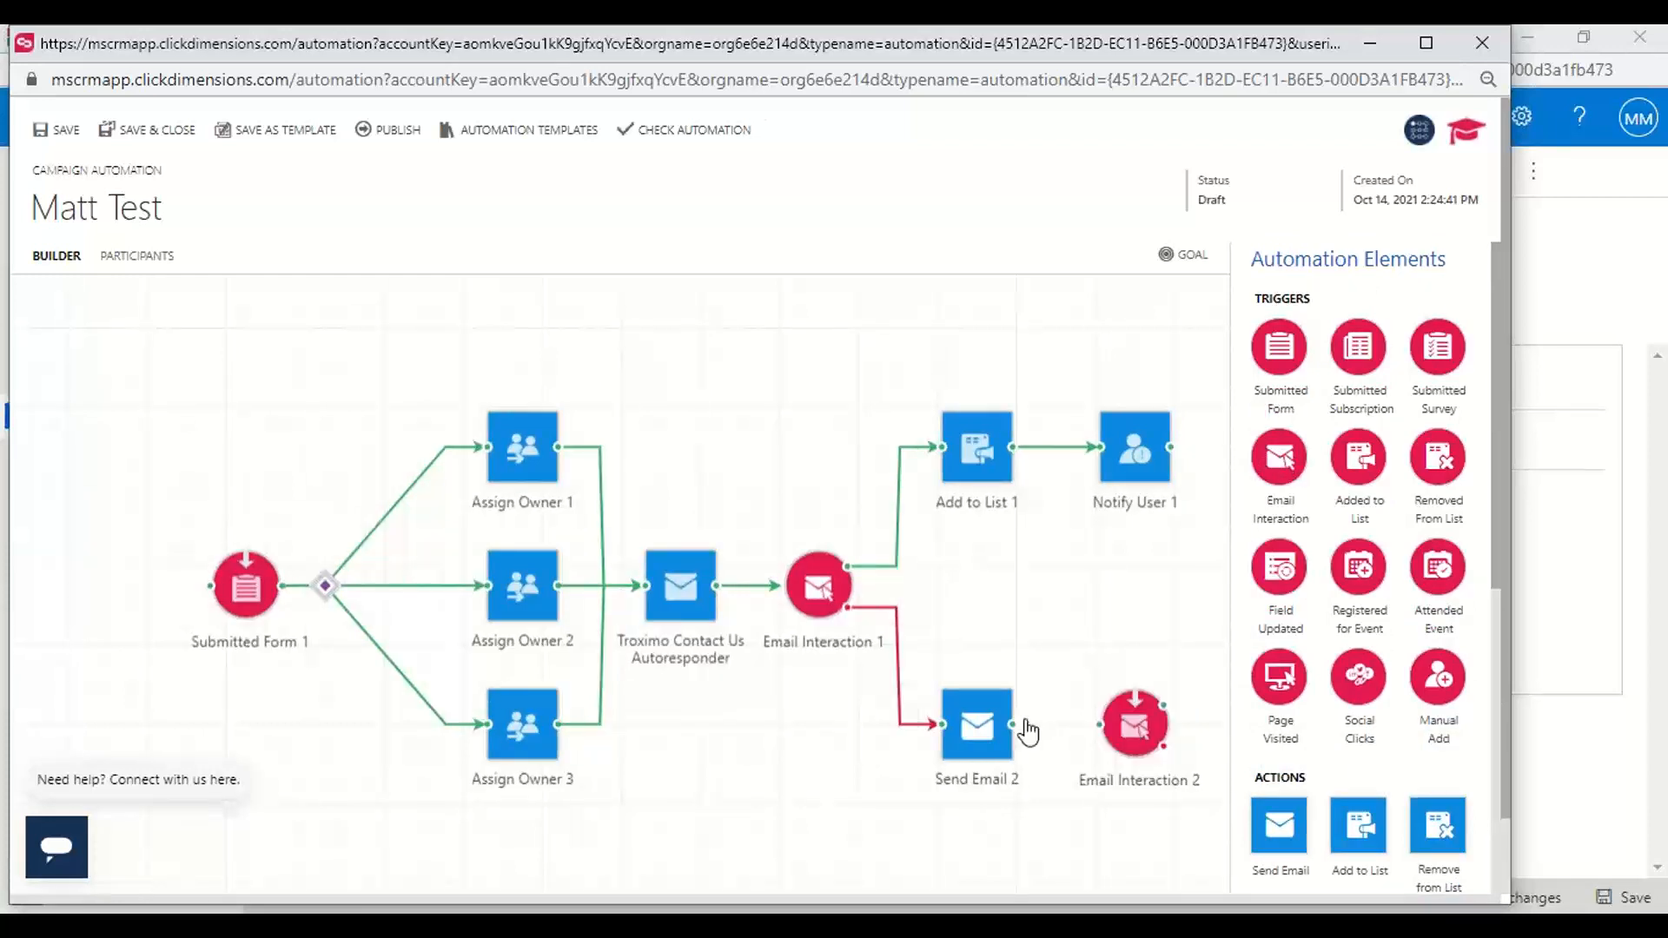
{"action": "left_click_drag", "start_coordinate": [1015, 724], "coordinate": [1130, 724]}
Add an Add to List action on the second Email Interaction's green branch and connect a Notify User action after it
{"action": "left_click_drag", "start_coordinate": [1359, 825], "coordinate": [1209, 657]}
{"action": "mouse_move", "coordinate": [1096, 706]}
{"action": "left_mouse_down"}
{"action": "mouse_move", "coordinate": [1130, 647]}
{"action": "mouse_move", "coordinate": [1222, 641]}
{"action": "mouse_move", "coordinate": [1163, 640]}
{"action": "mouse_move", "coordinate": [1192, 640]}
{"action": "left_mouse_up"}
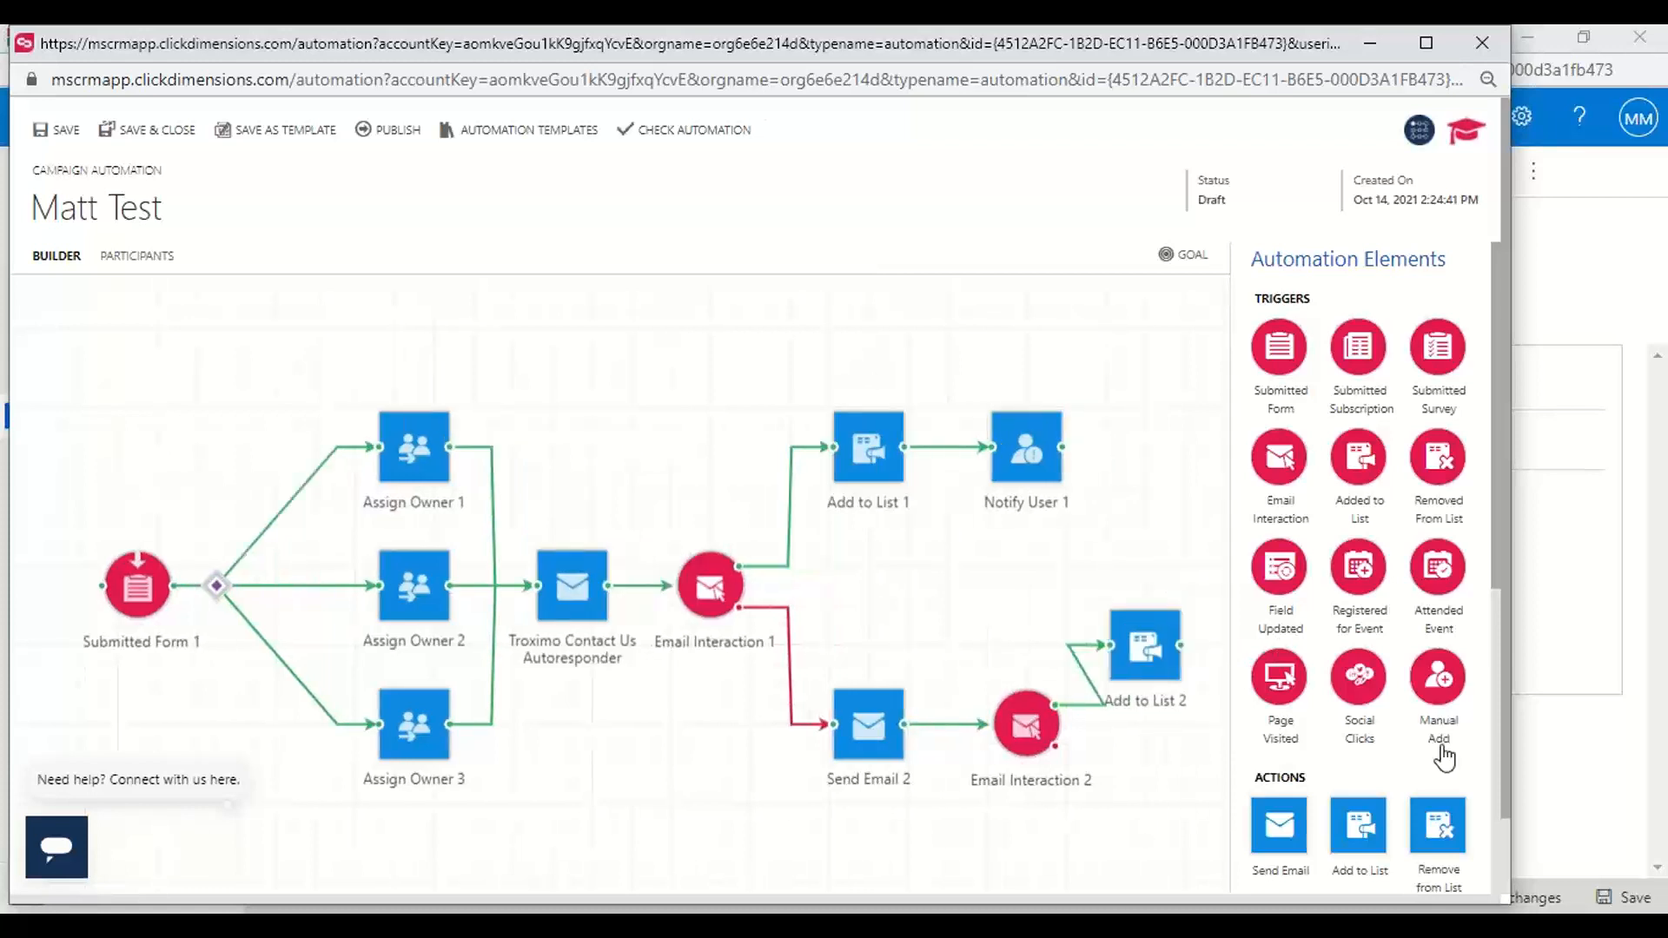
{"action": "scroll", "coordinate": [1443, 758], "scroll_direction": "down", "scroll_amount": 5}
{"action": "left_click_drag", "start_coordinate": [1435, 576], "coordinate": [1209, 656]}
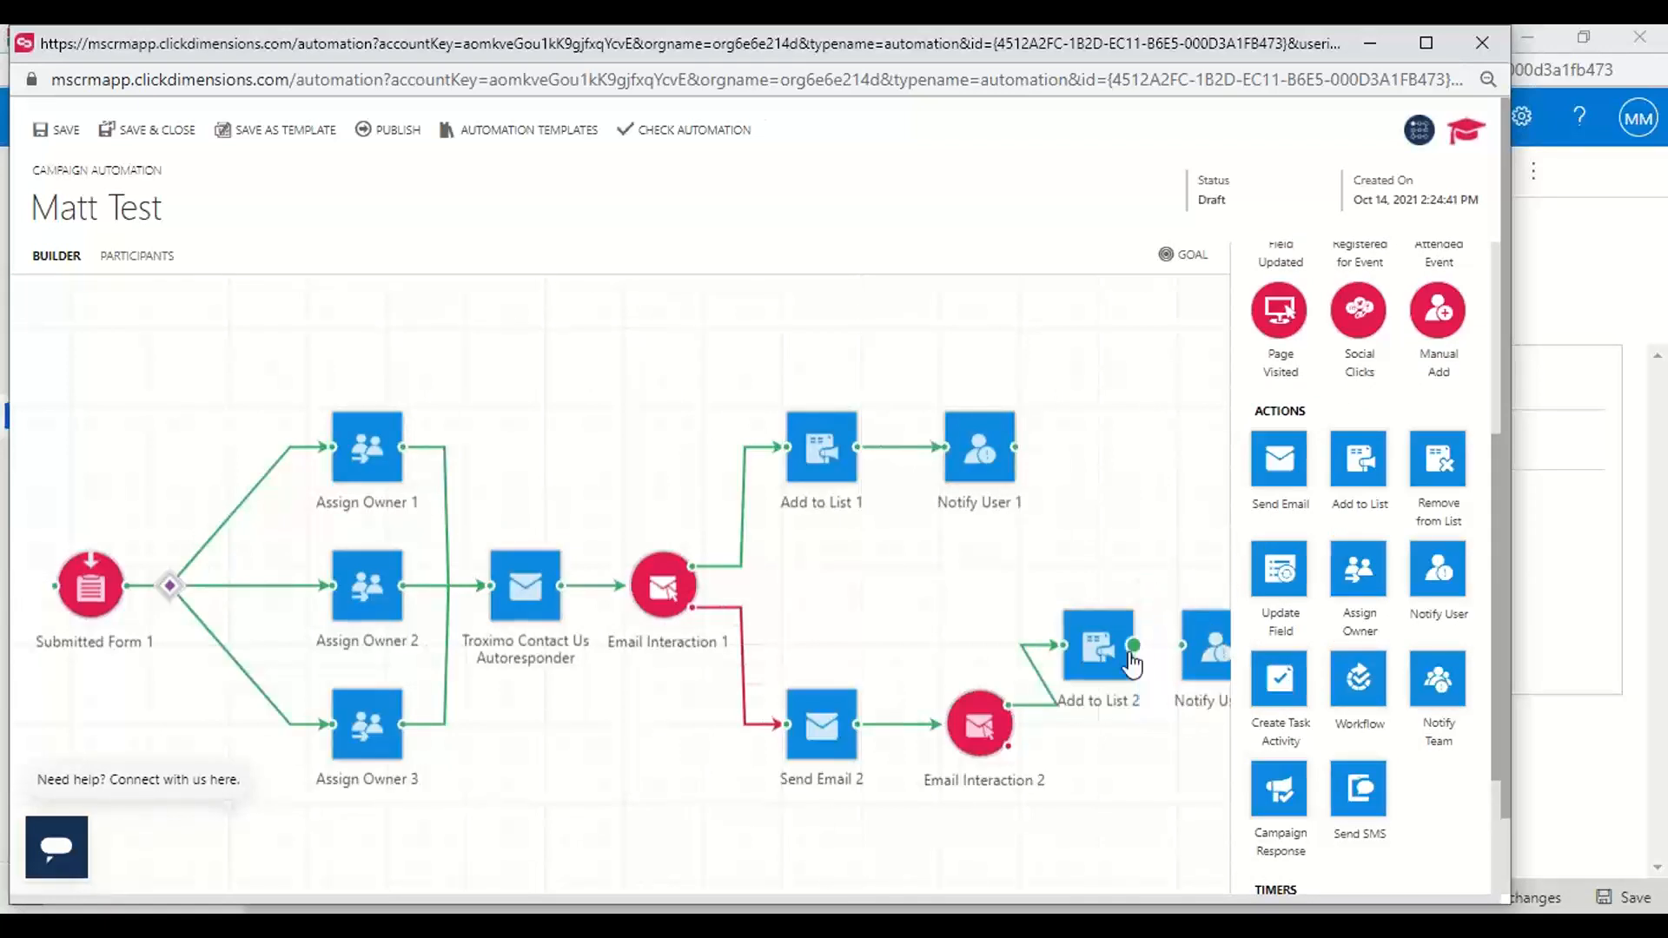
{"action": "left_click_drag", "start_coordinate": [1133, 646], "coordinate": [1199, 648]}
{"action": "left_click_drag", "start_coordinate": [1098, 650], "coordinate": [1107, 649]}
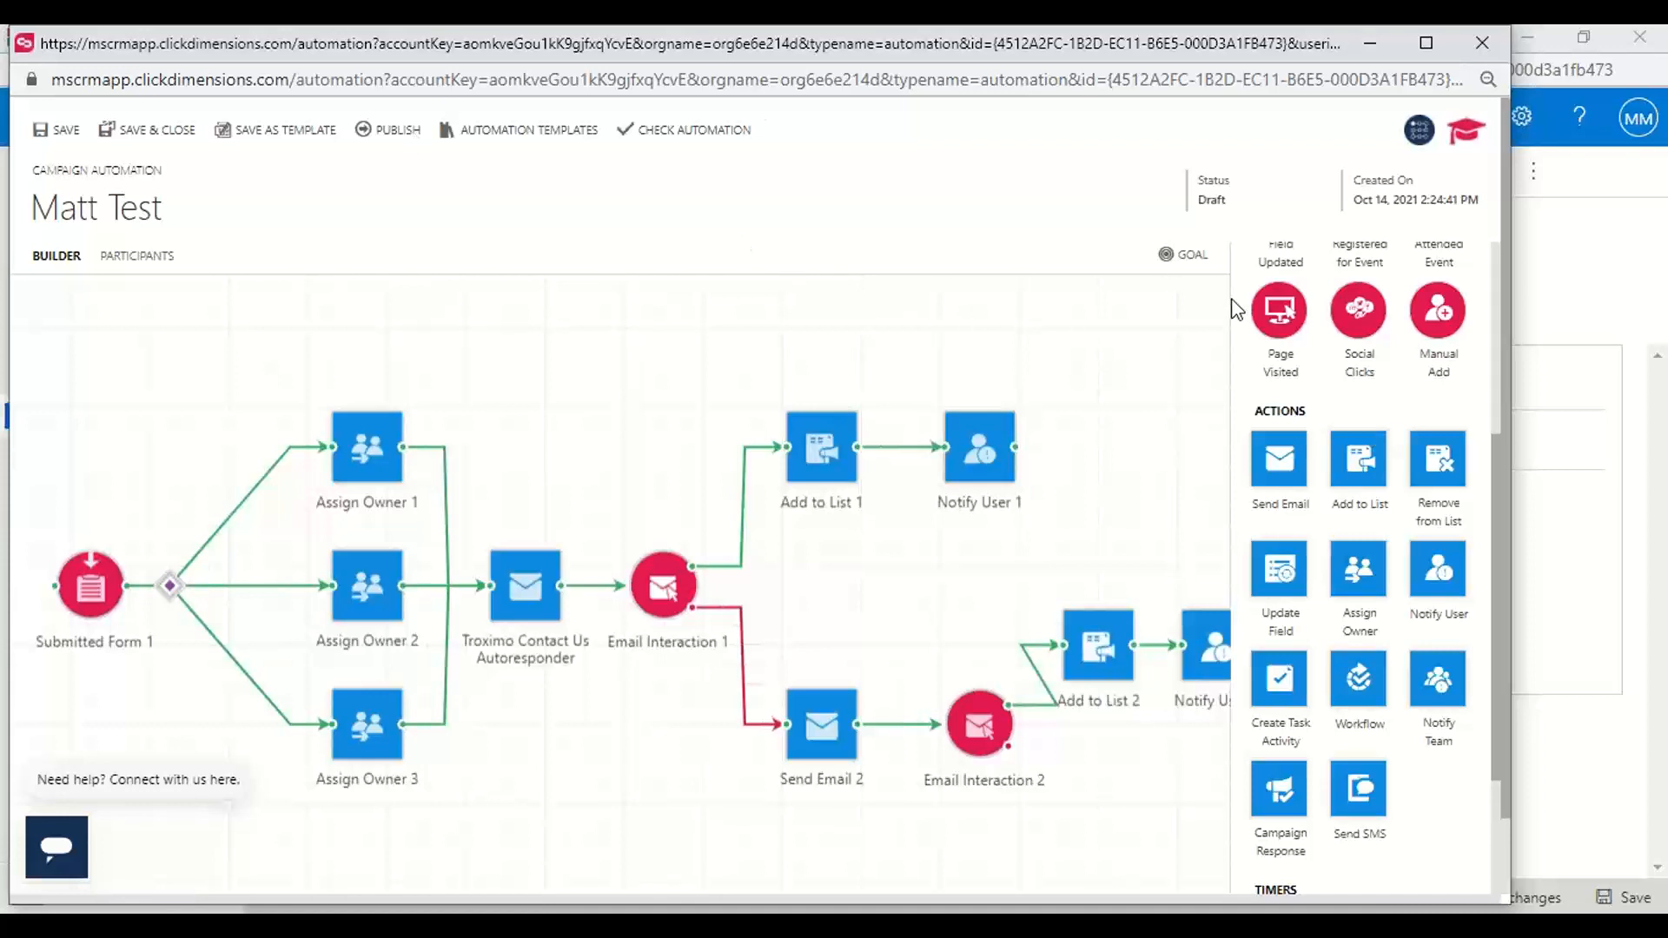
Replace the current automation with the Blank campaign automation template
{"action": "left_click_drag", "start_coordinate": [1498, 482], "coordinate": [1504, 280]}
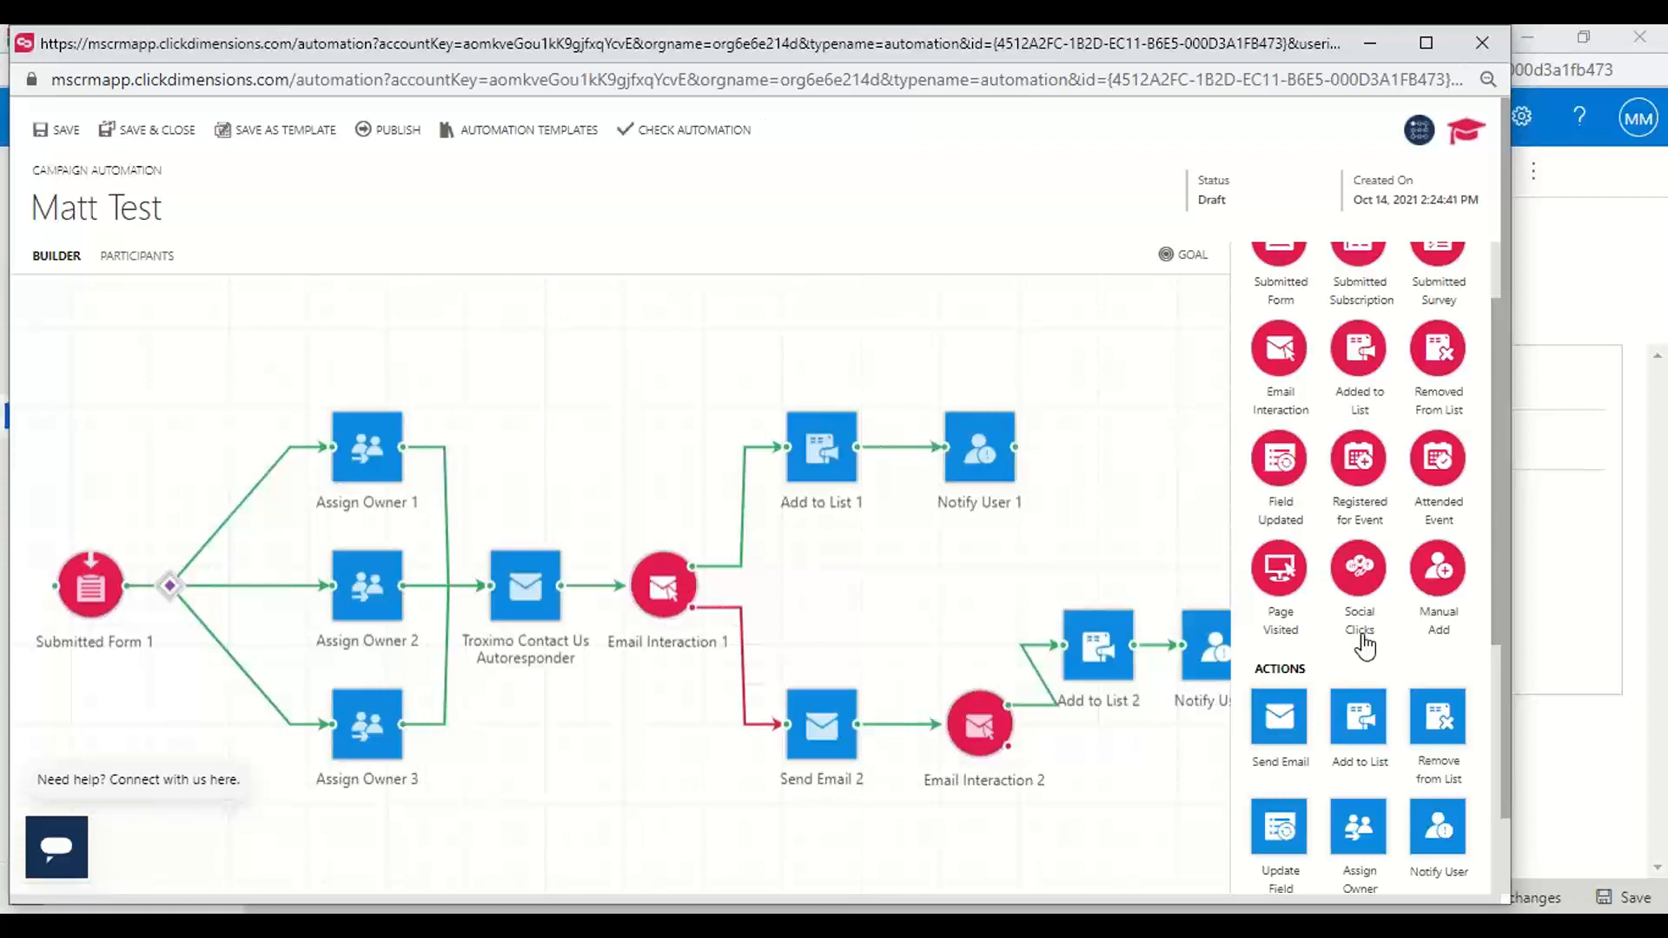
{"action": "left_click", "coordinate": [508, 135]}
{"action": "left_click", "coordinate": [622, 394]}
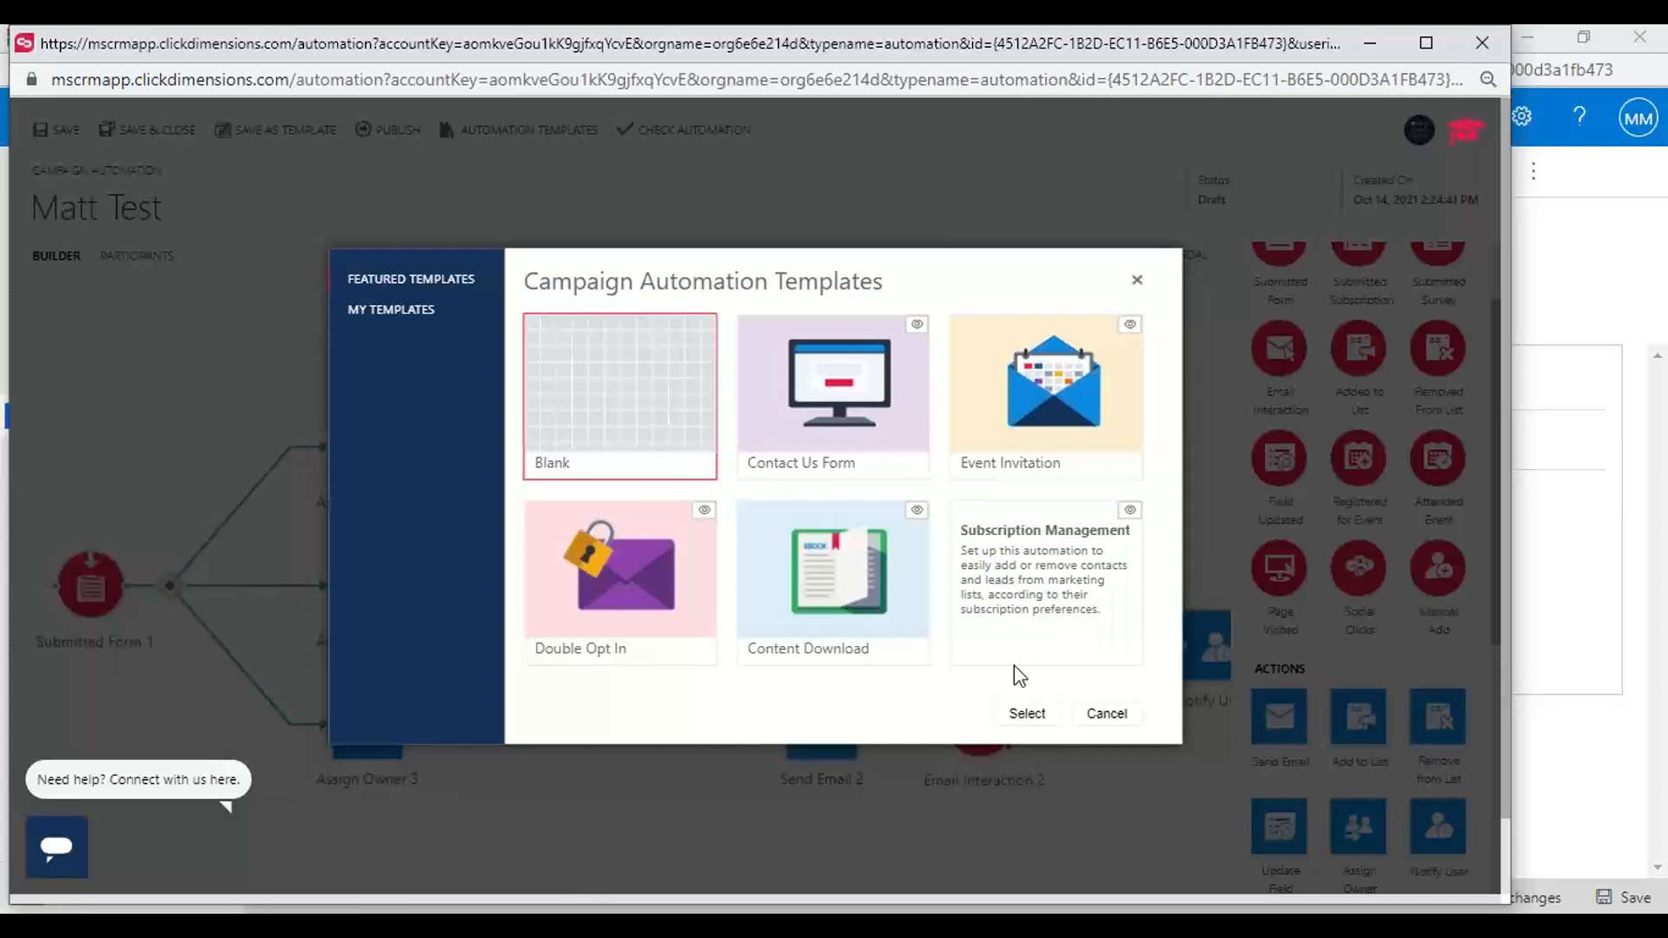
{"action": "left_click", "coordinate": [1027, 715]}
{"action": "left_click", "coordinate": [908, 563]}
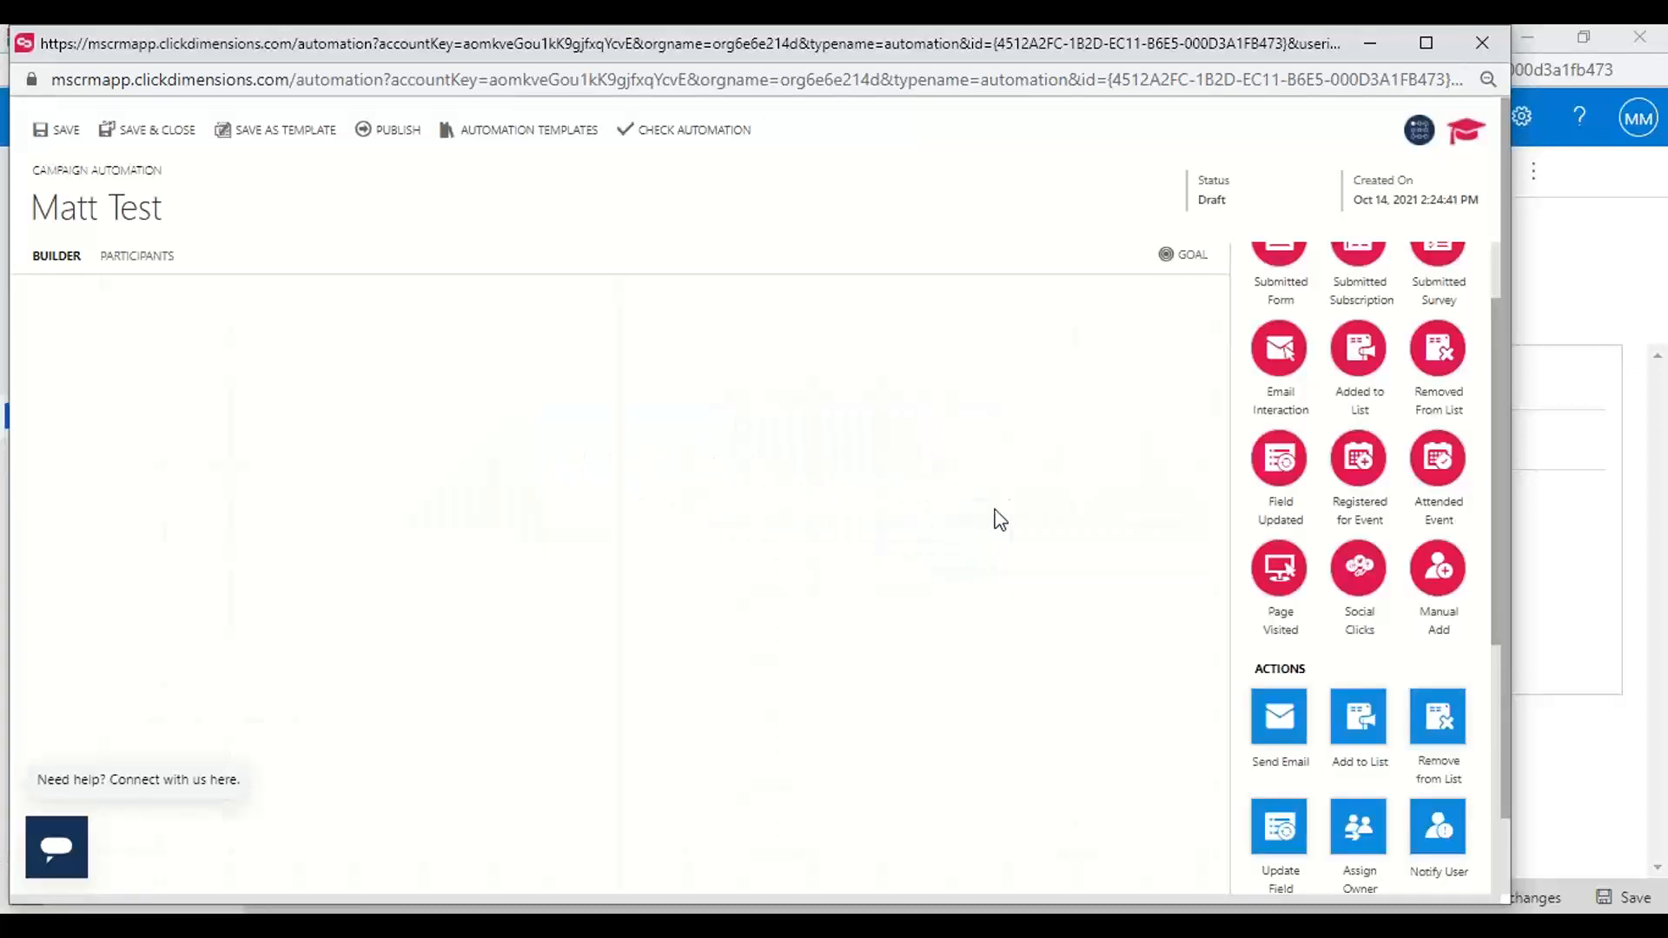
Place an Added to List trigger on the empty canvas as the automation's starting point
{"action": "scroll", "coordinate": [1380, 532], "scroll_direction": "up", "scroll_amount": 2}
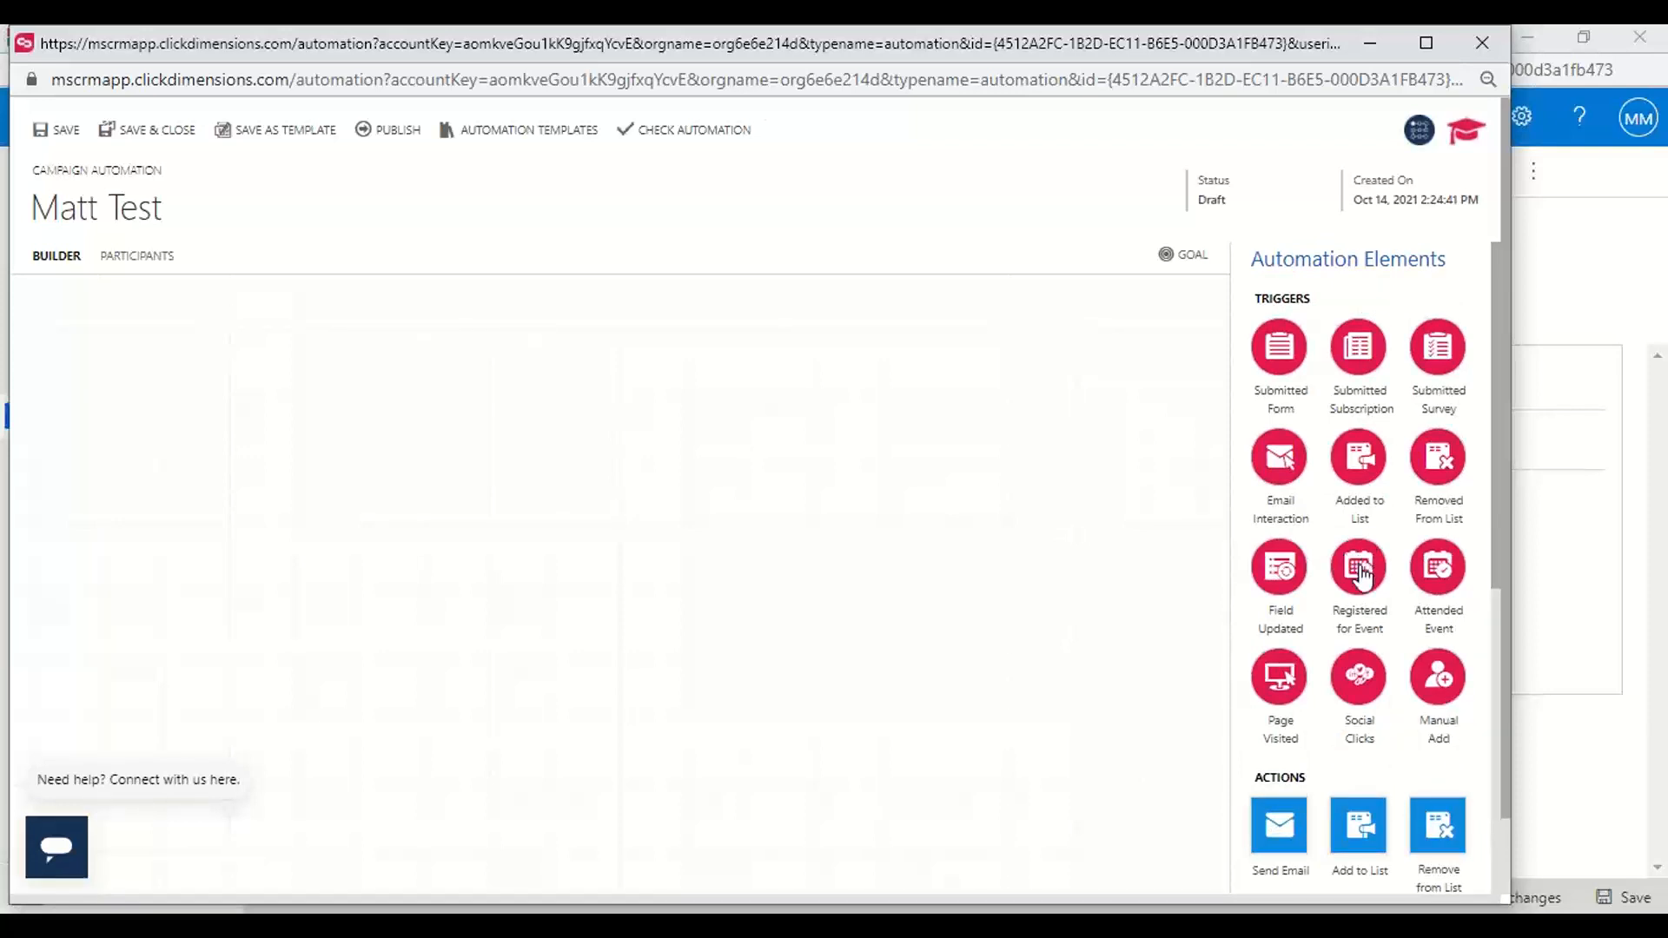
{"action": "scroll", "coordinate": [1306, 598], "scroll_direction": "down", "scroll_amount": 3}
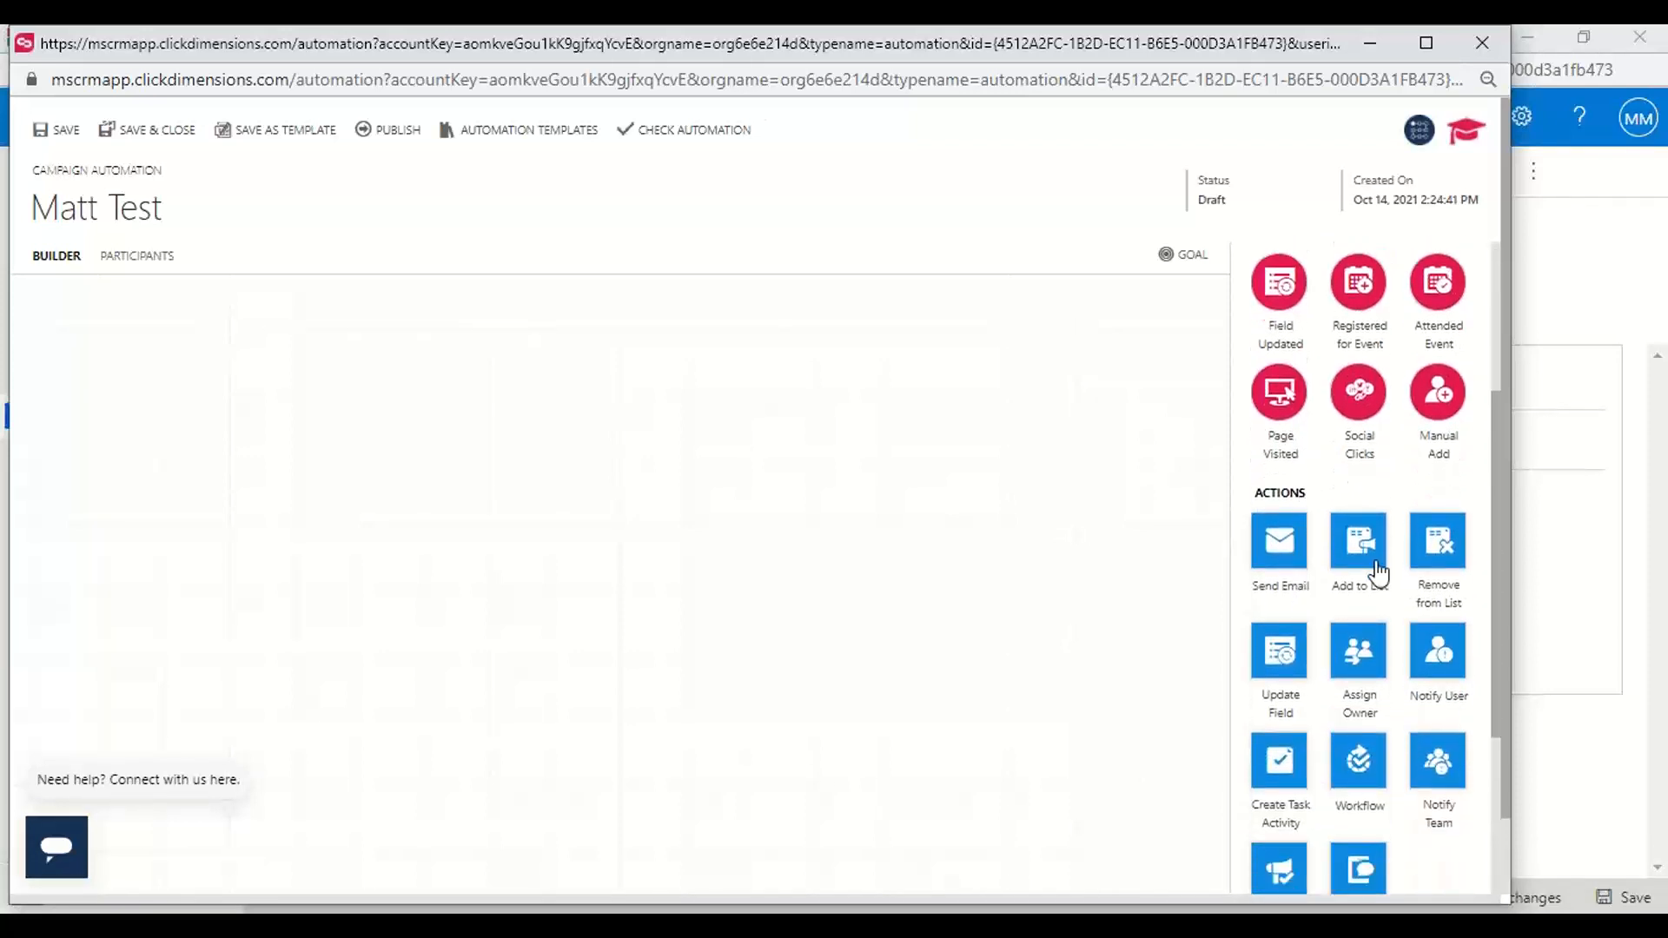
{"action": "scroll", "coordinate": [1362, 686], "scroll_direction": "up", "scroll_amount": 3}
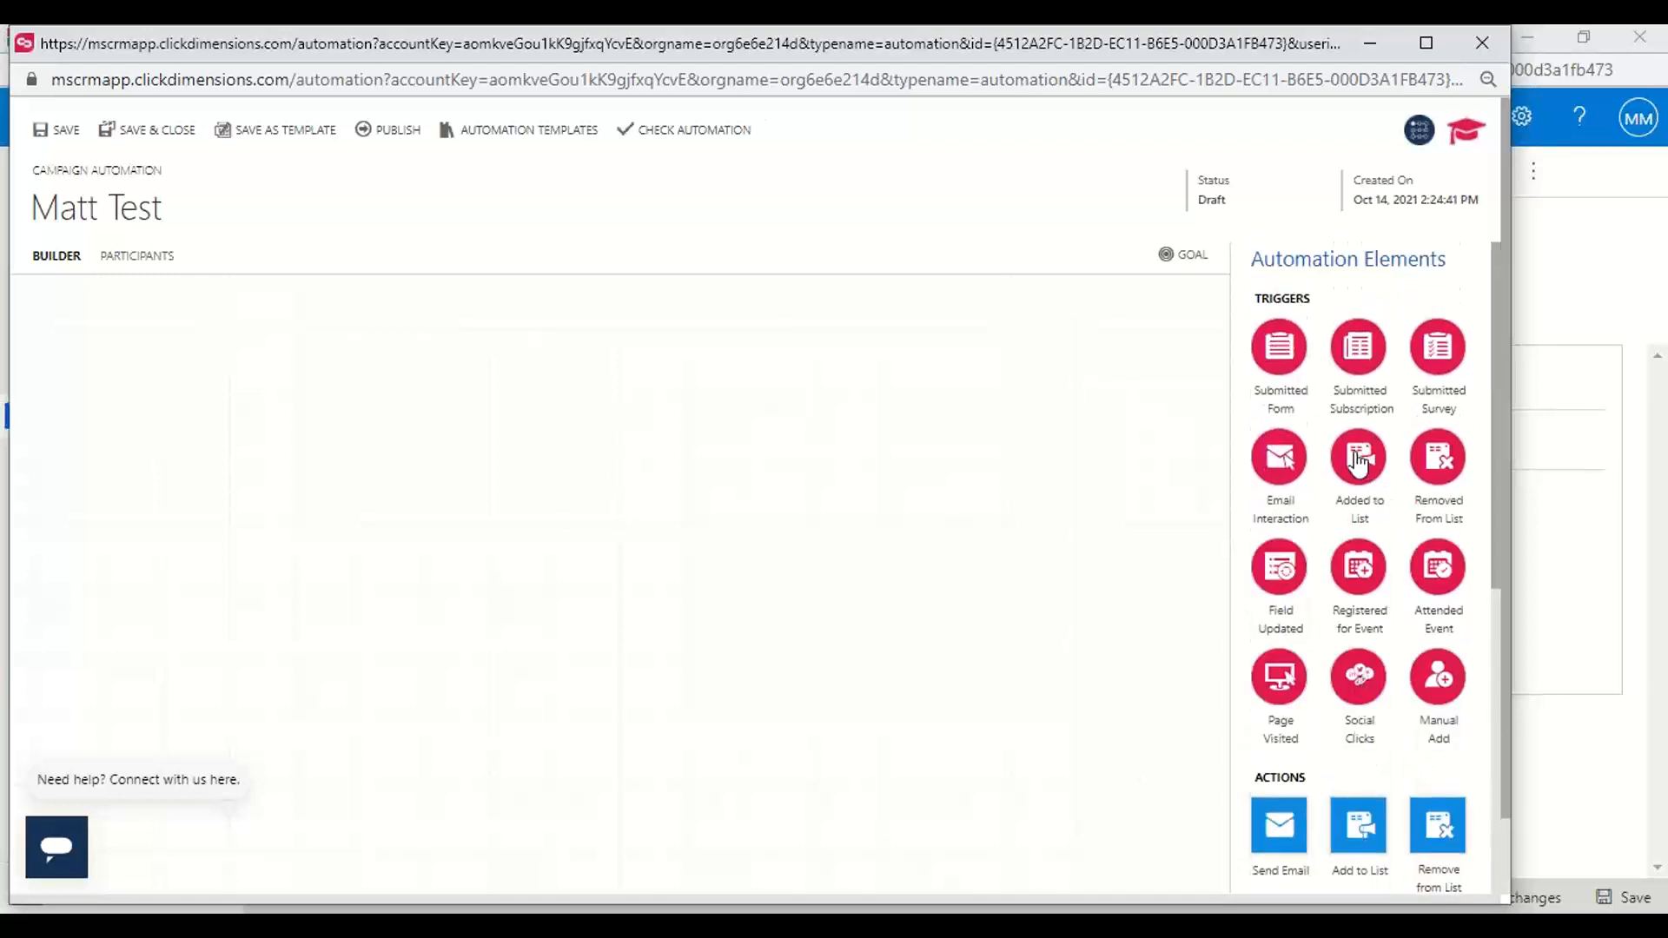
{"action": "left_click_drag", "start_coordinate": [1357, 461], "coordinate": [128, 551]}
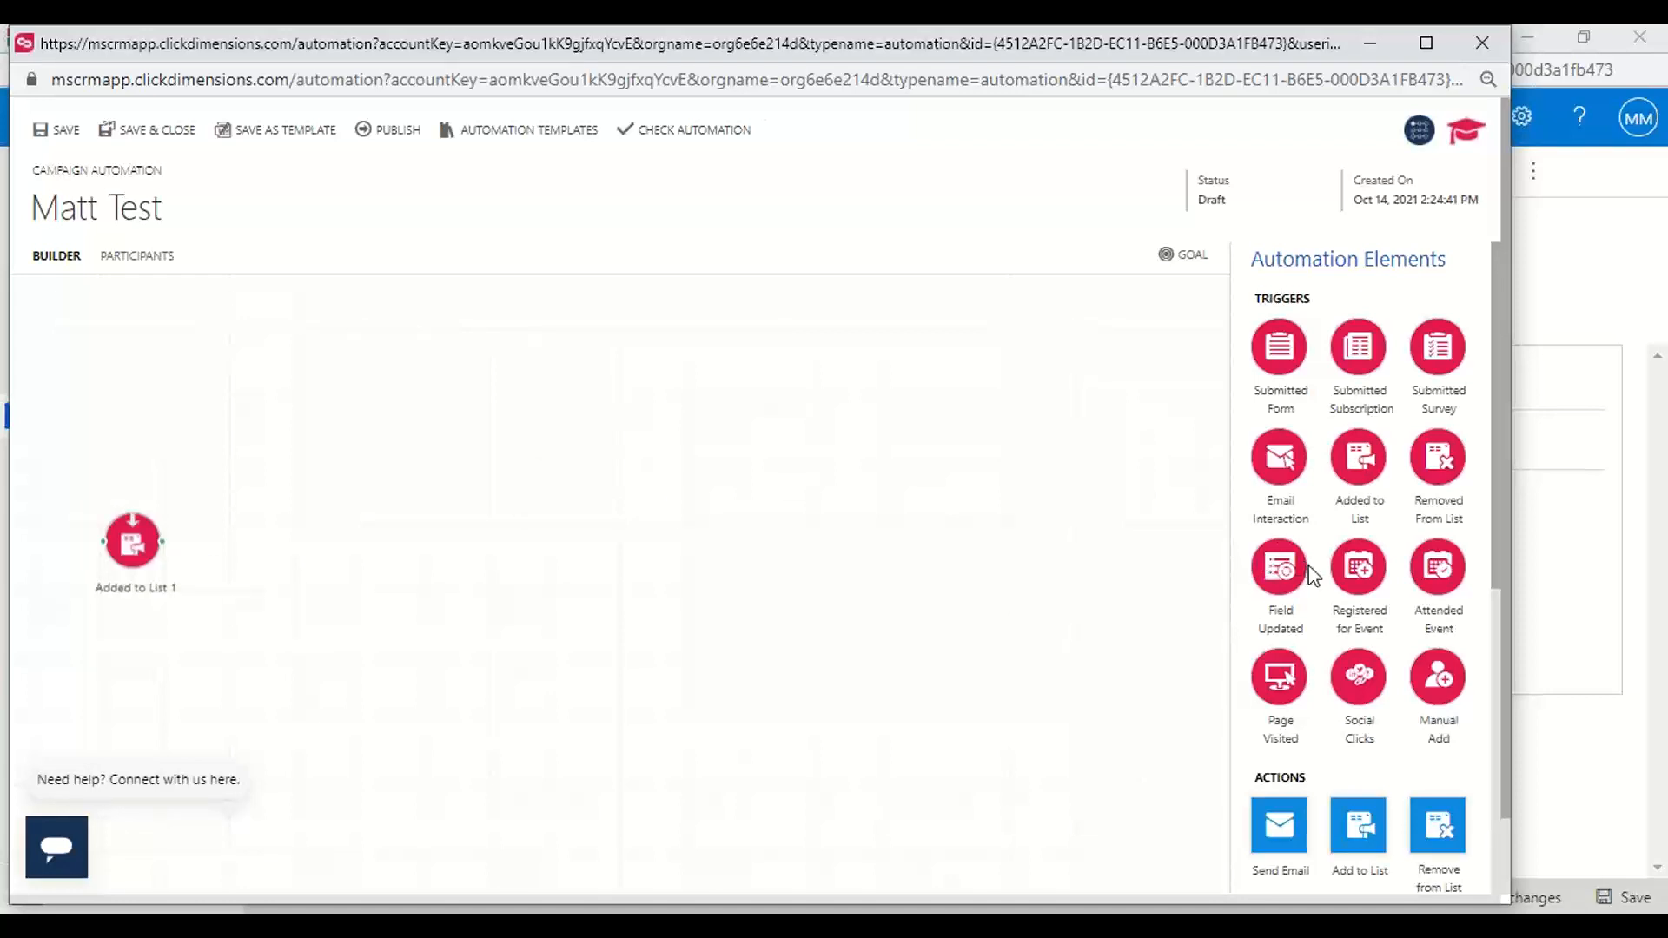
Add a Send Email action and connect the Added to List trigger to it
{"action": "scroll", "coordinate": [1311, 573], "scroll_direction": "down", "scroll_amount": 2}
{"action": "scroll", "coordinate": [1310, 573], "scroll_direction": "down", "scroll_amount": 1}
{"action": "left_click_drag", "start_coordinate": [1279, 581], "coordinate": [295, 560]}
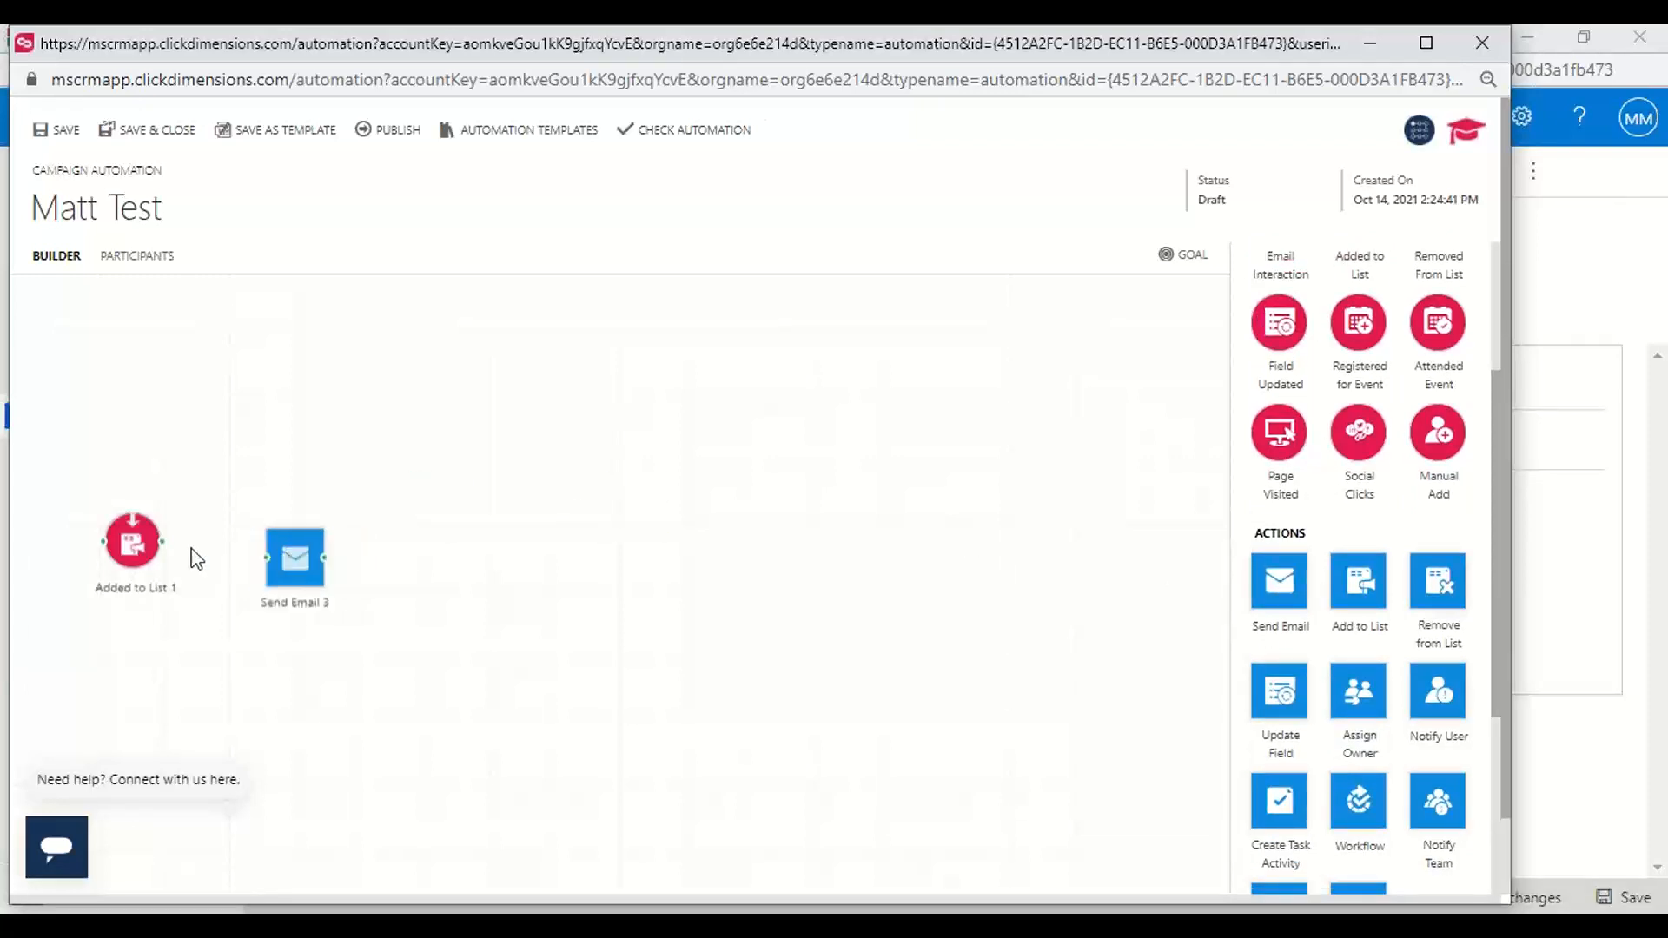
{"action": "left_click_drag", "start_coordinate": [163, 544], "coordinate": [291, 565]}
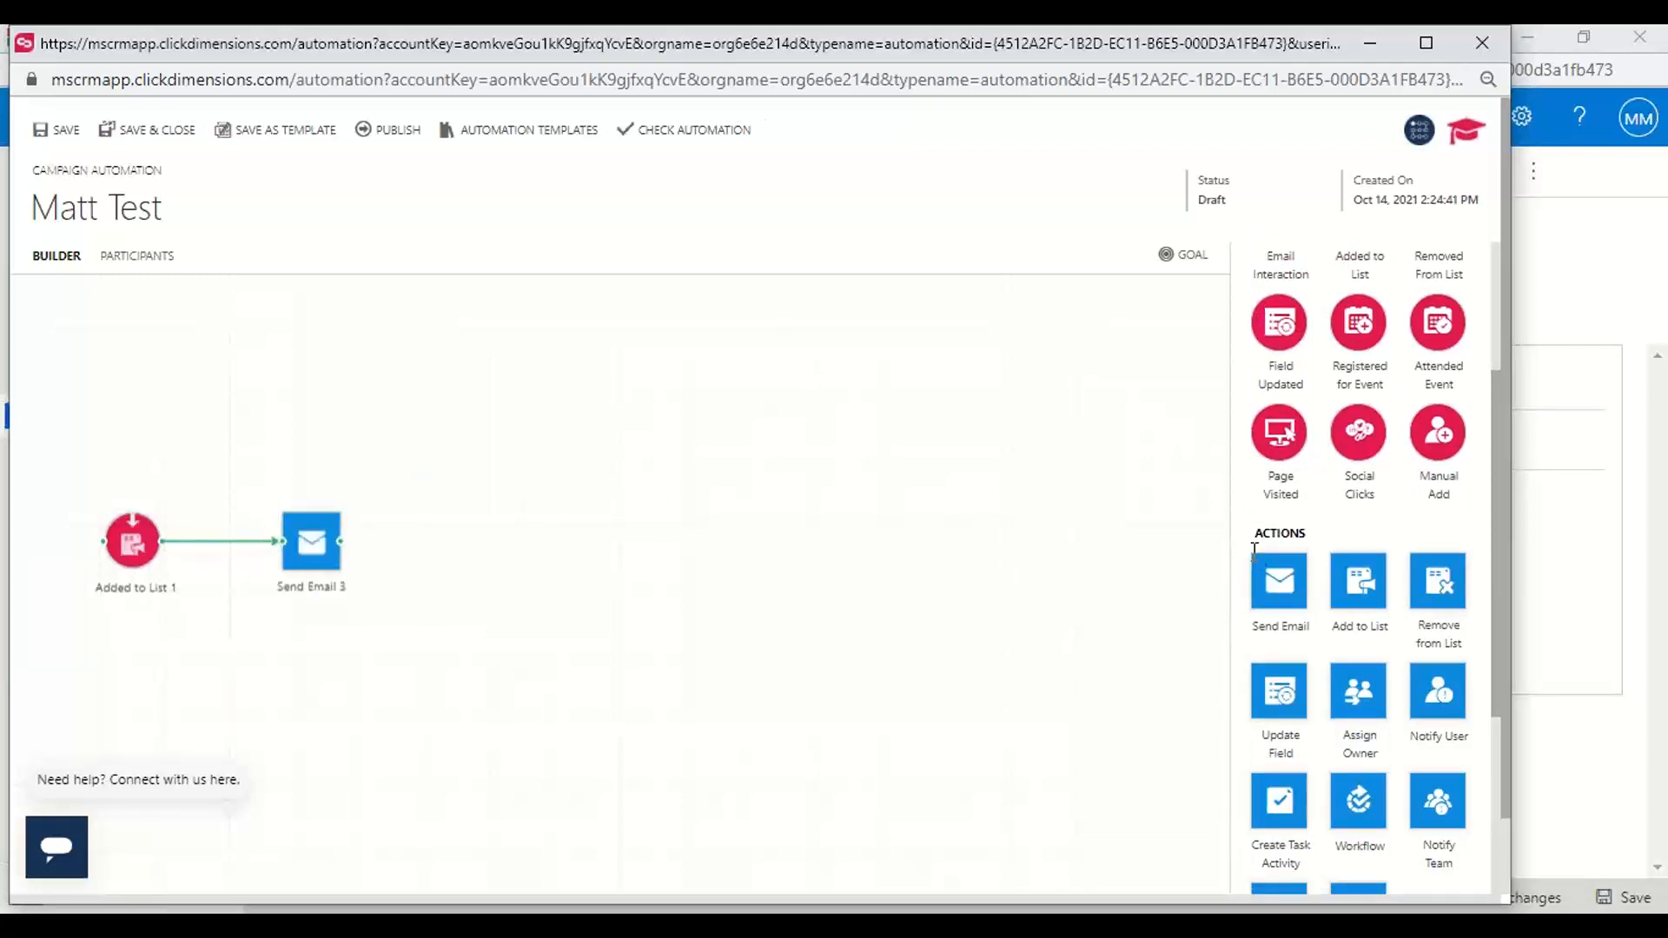
Add a Registered for Event trigger and connect it after the Send Email action
{"action": "scroll", "coordinate": [1254, 549], "scroll_direction": "up", "scroll_amount": 3}
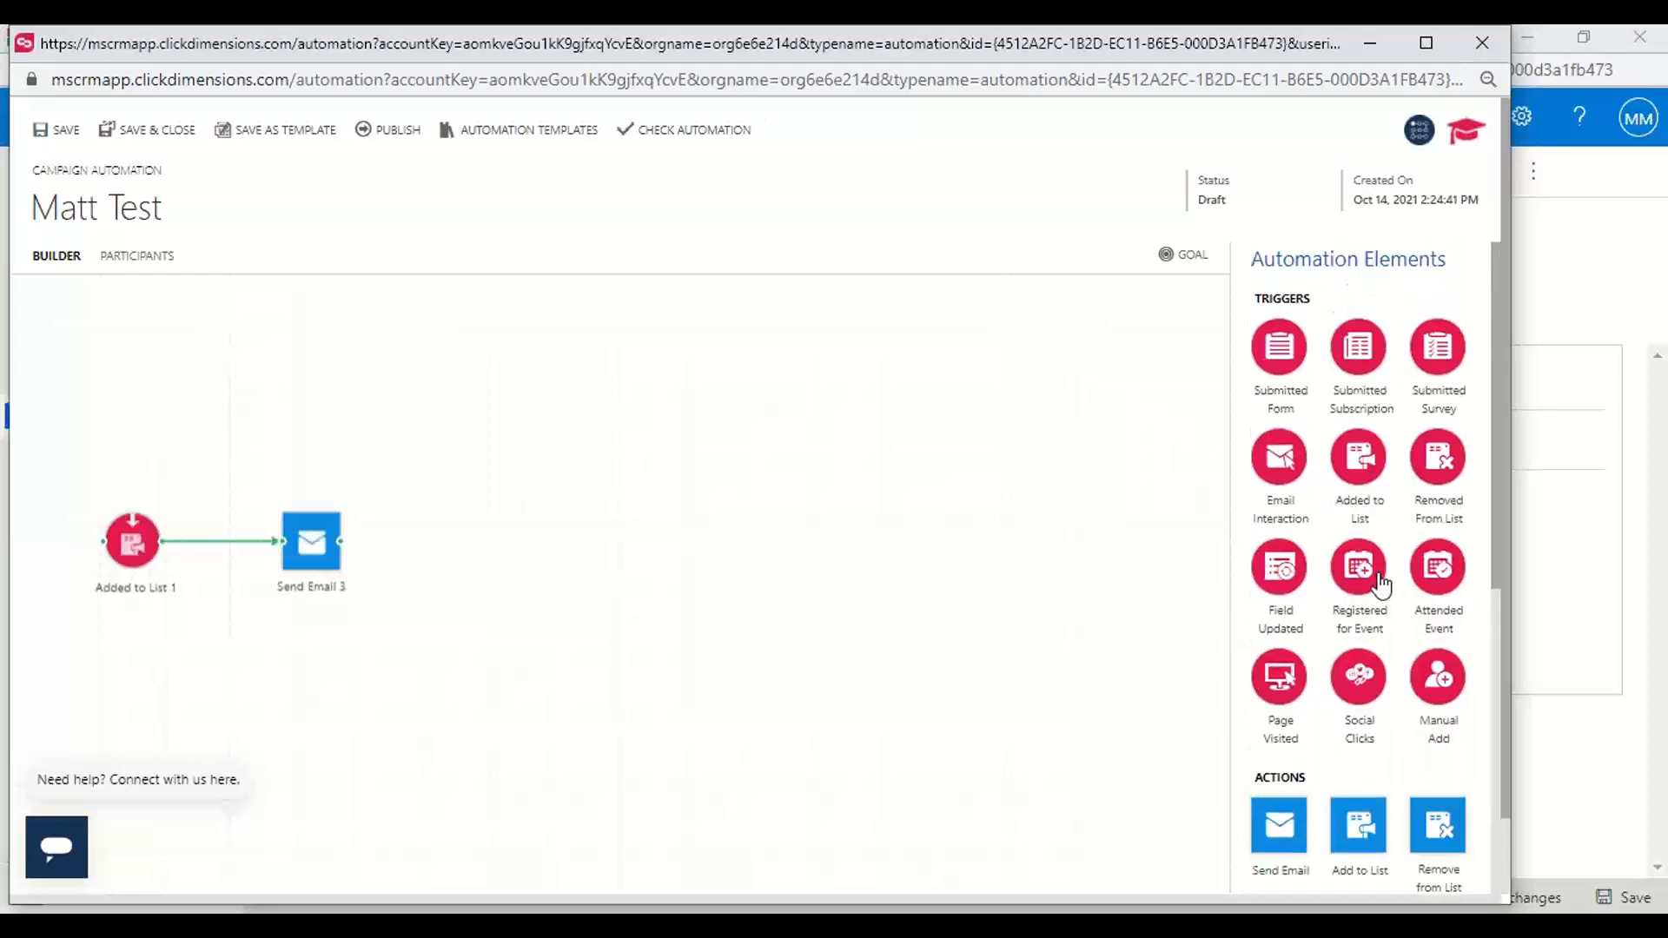
{"action": "left_click_drag", "start_coordinate": [1380, 585], "coordinate": [504, 581]}
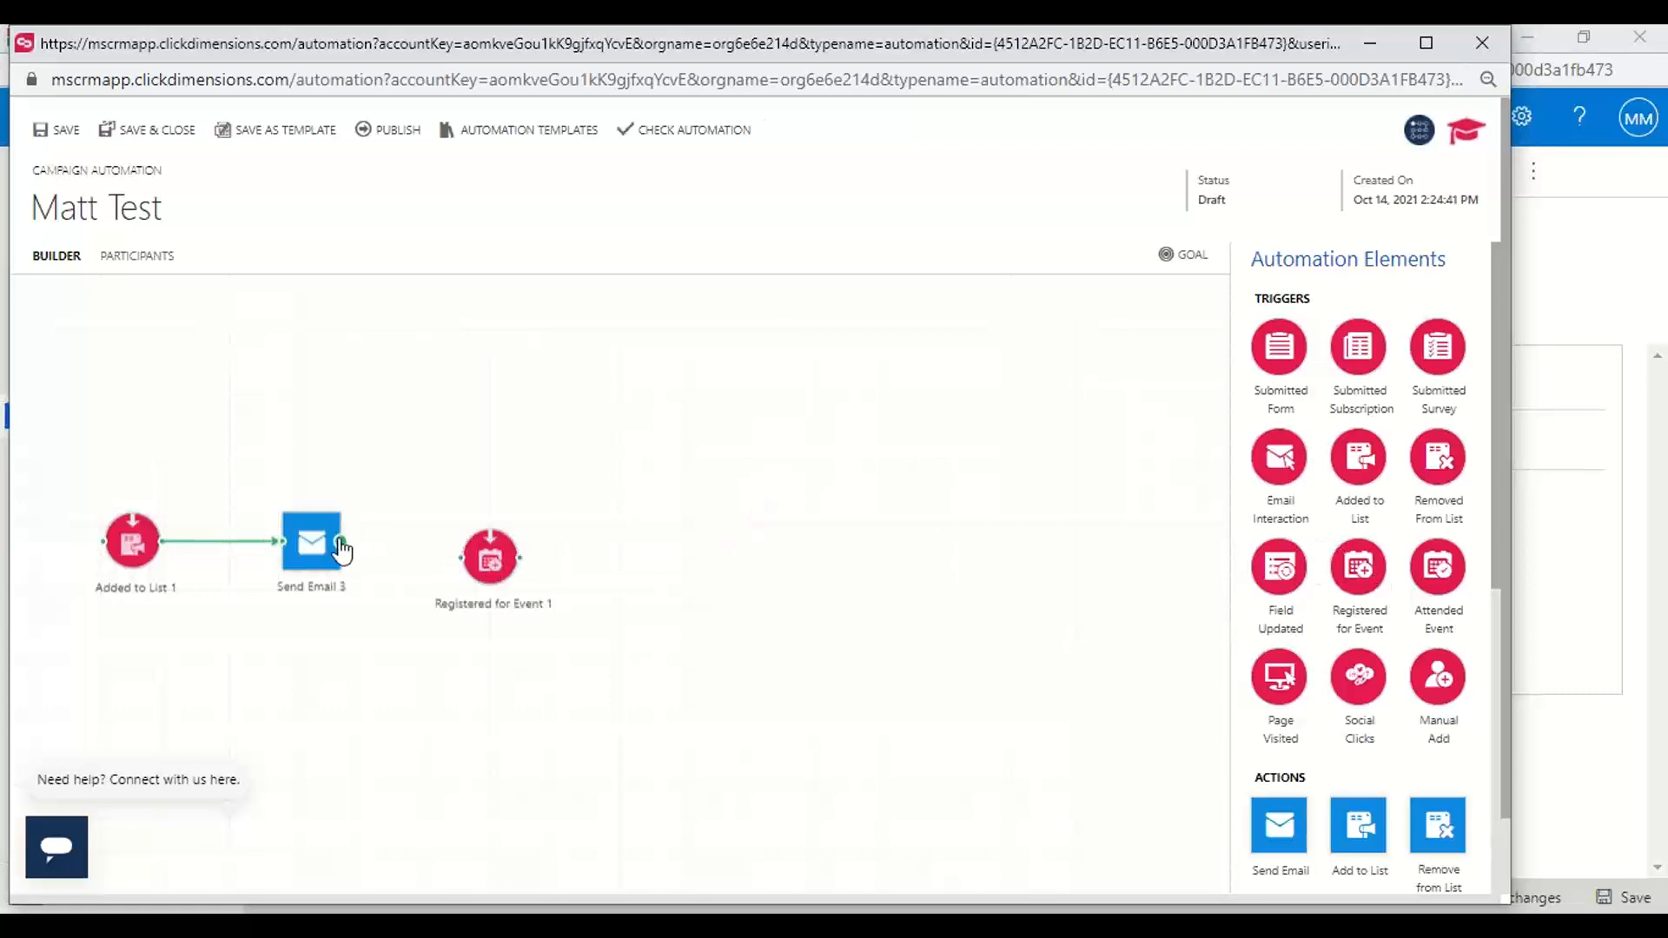
{"action": "left_click_drag", "start_coordinate": [363, 538], "coordinate": [468, 558]}
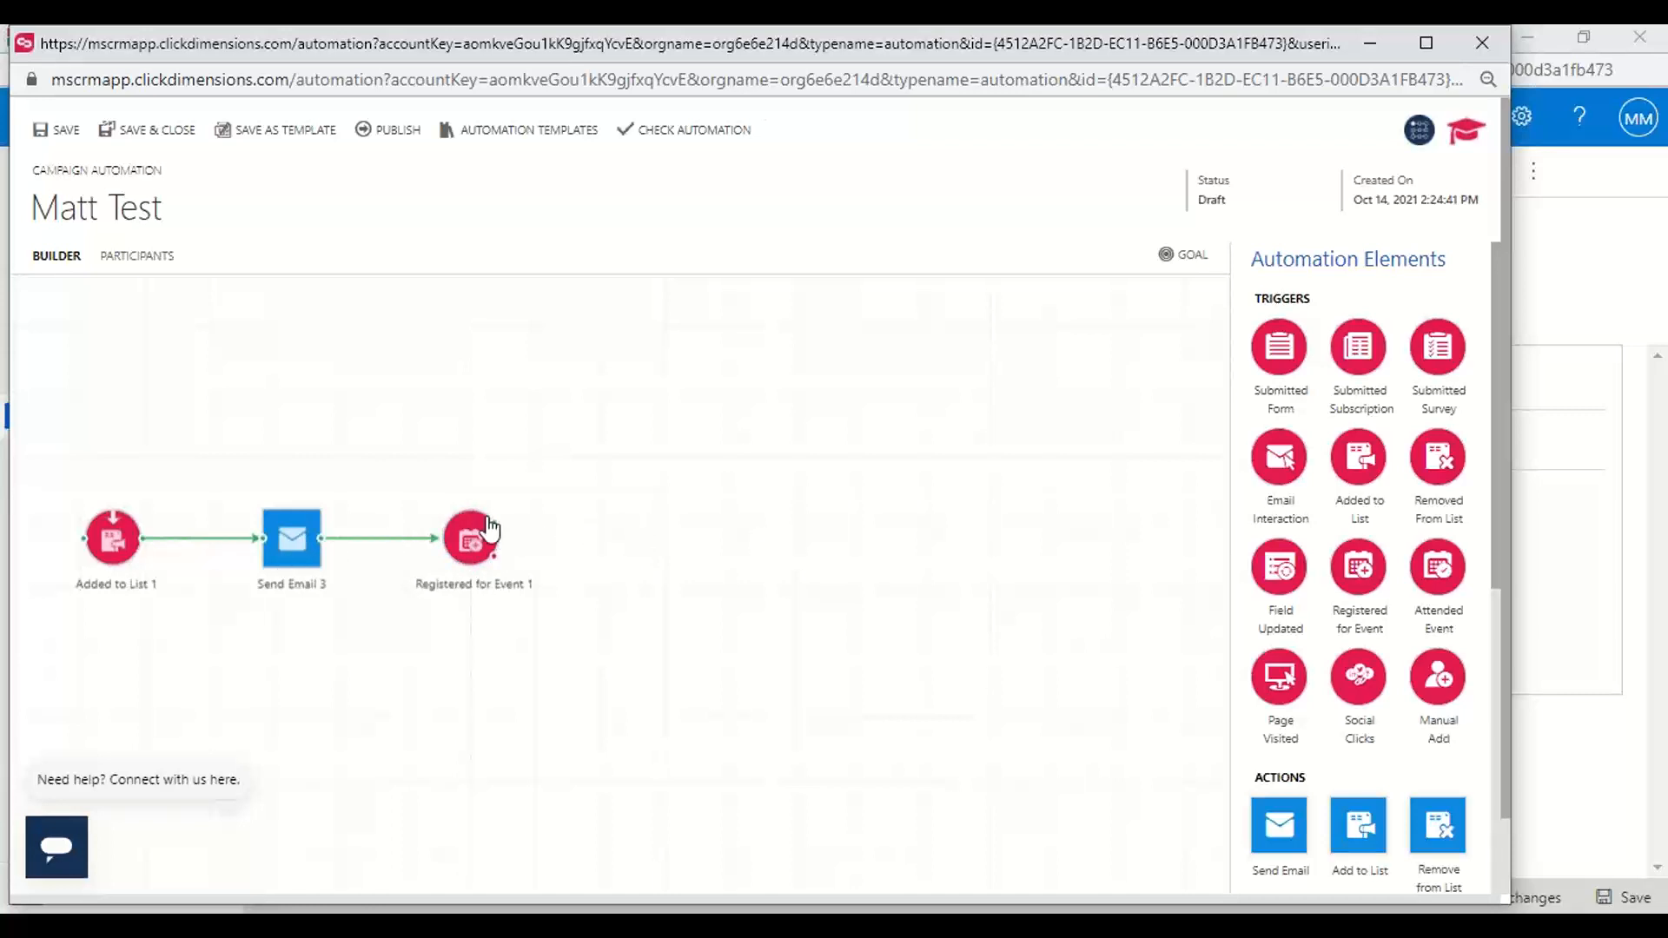
Add a Date Timer and connect it to the upper branch of the Registered for Event trigger
{"action": "scroll", "coordinate": [1289, 642], "scroll_direction": "down", "scroll_amount": 6}
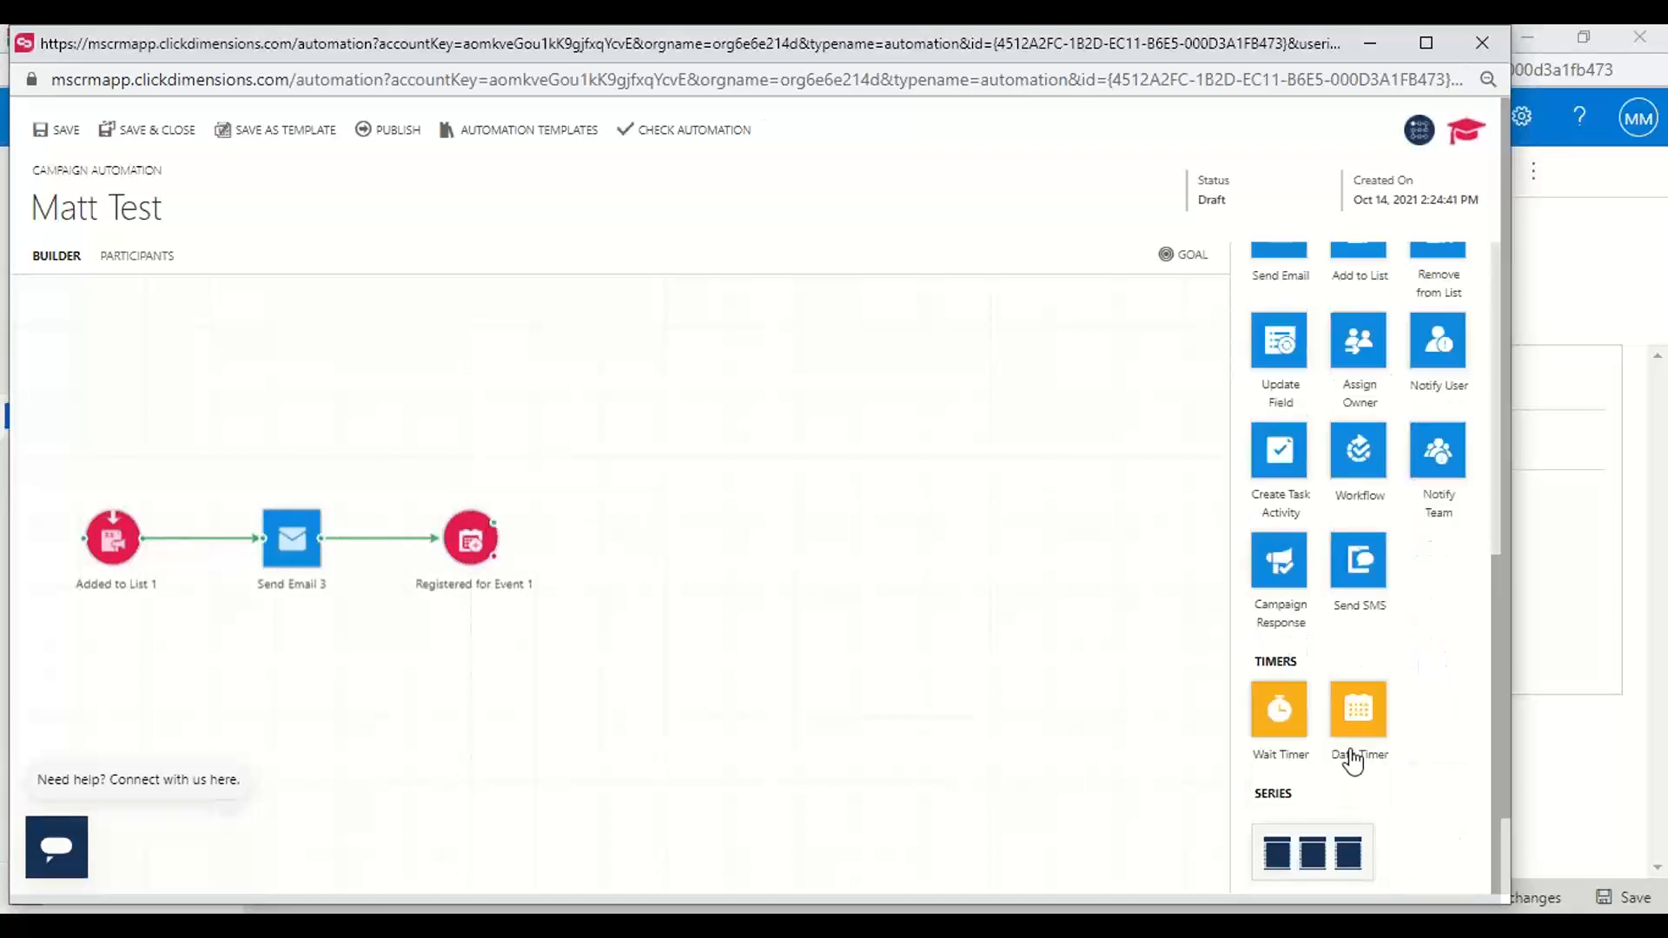
{"action": "left_click_drag", "start_coordinate": [885, 637], "coordinate": [847, 577]}
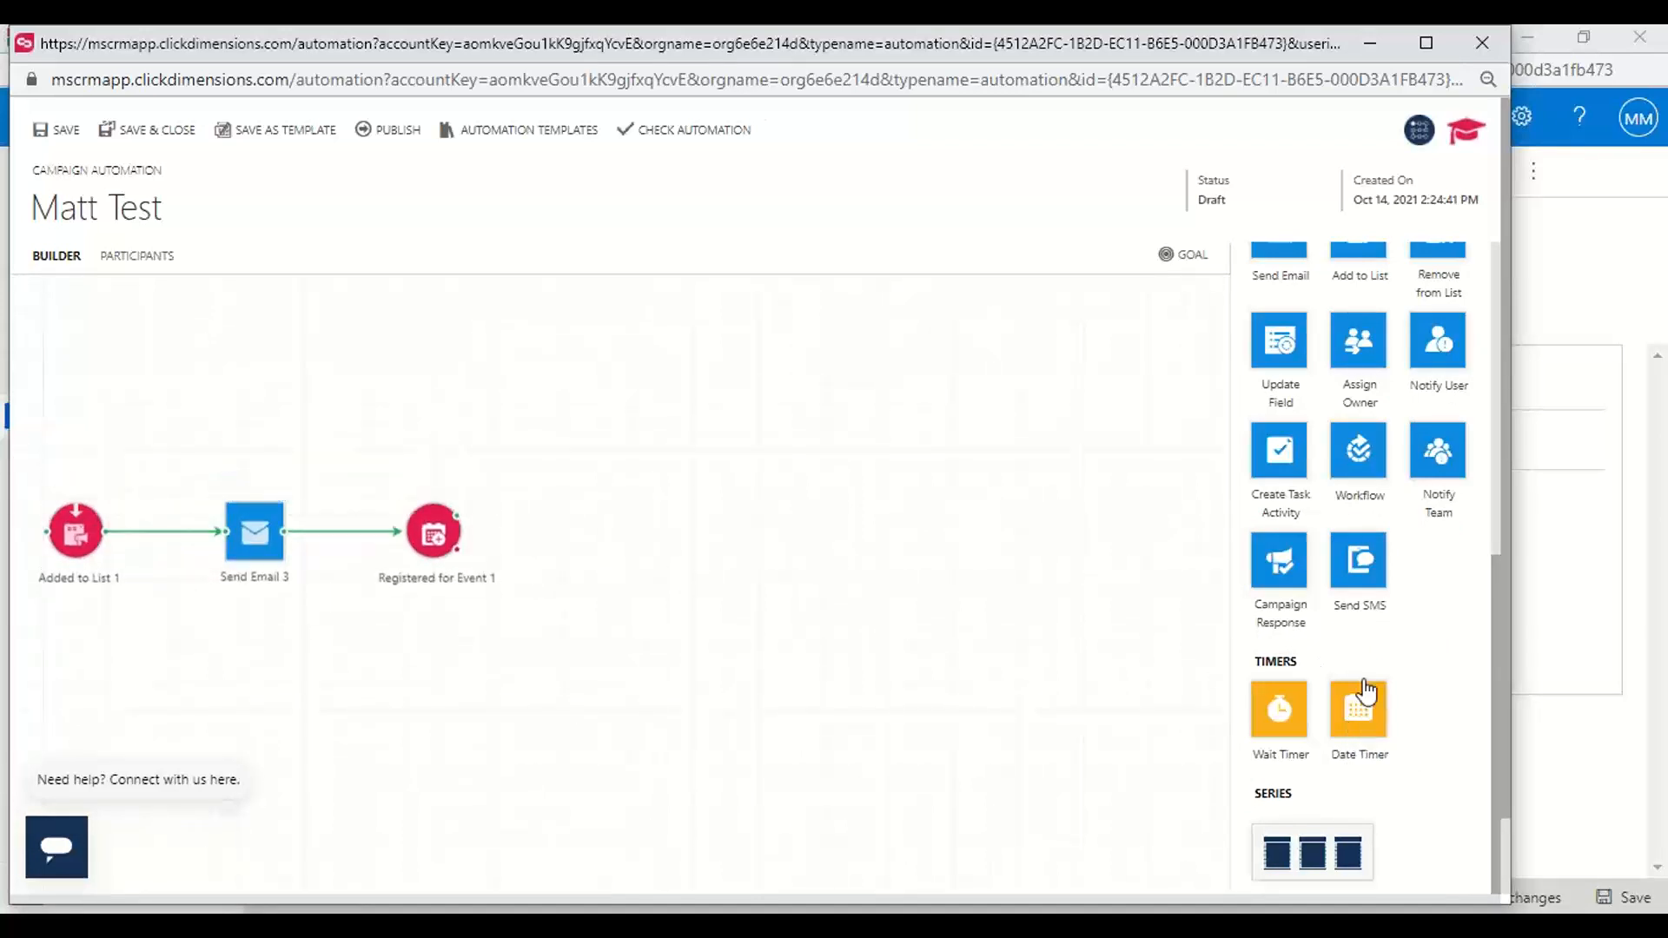
{"action": "left_click_drag", "start_coordinate": [1361, 703], "coordinate": [555, 445]}
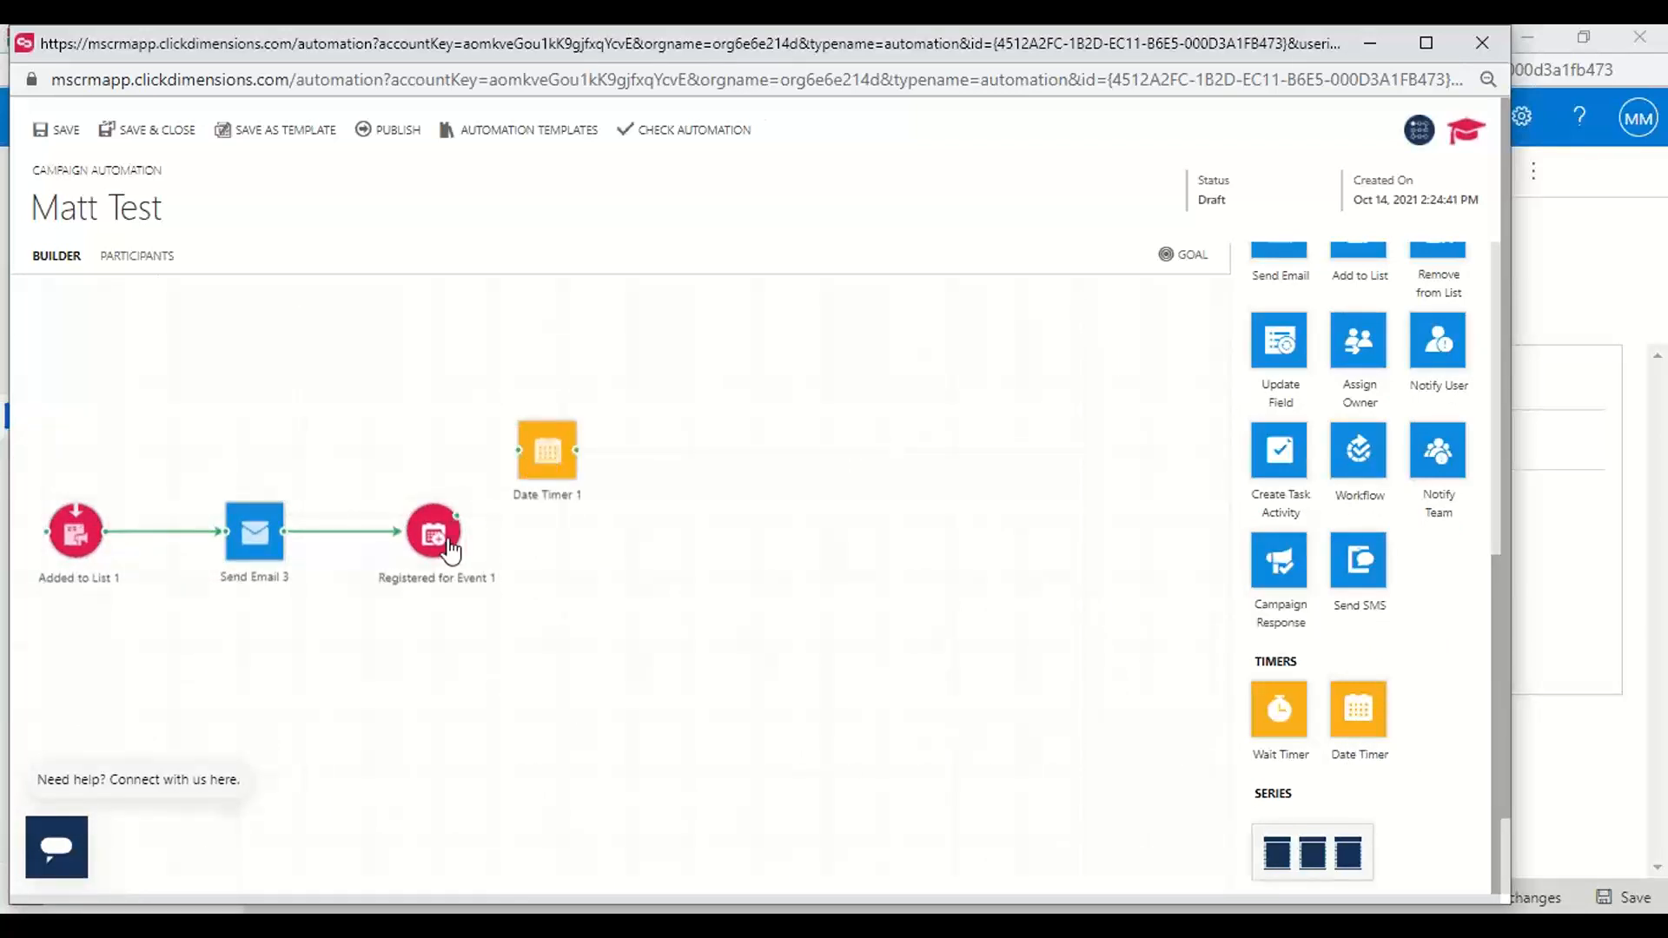
{"action": "left_click_drag", "start_coordinate": [459, 509], "coordinate": [607, 415]}
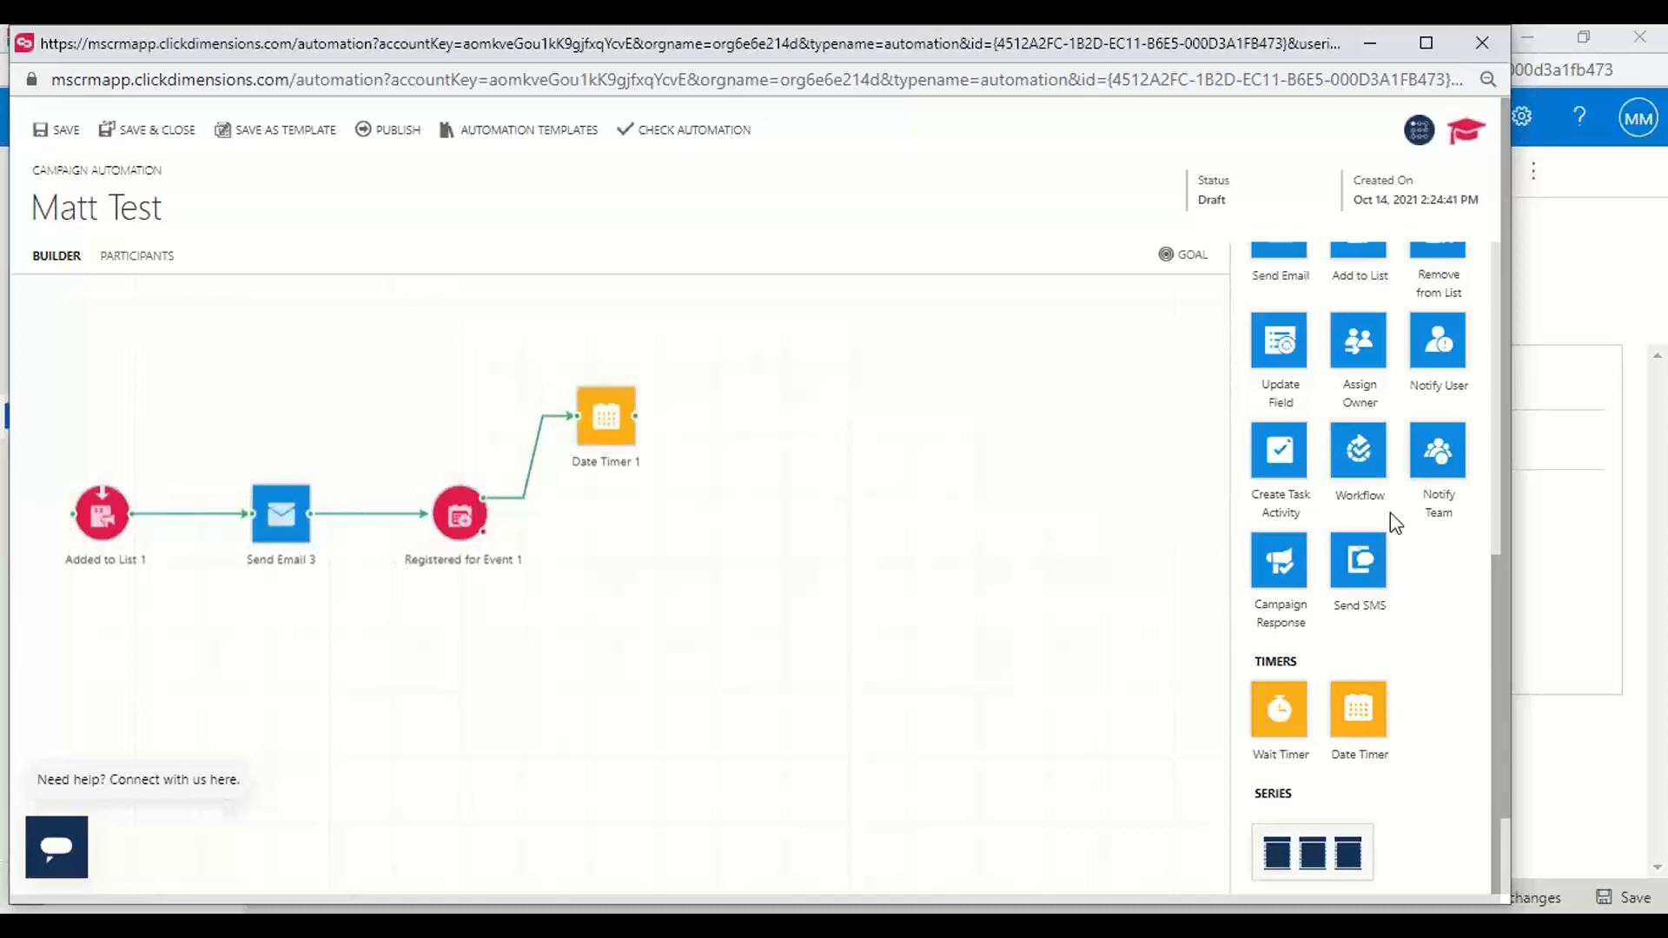
Add a second Send Email action and connect the Date Timer to it
{"action": "scroll", "coordinate": [1390, 515], "scroll_direction": "up", "scroll_amount": 4}
{"action": "scroll", "coordinate": [1390, 512], "scroll_direction": "up", "scroll_amount": 1}
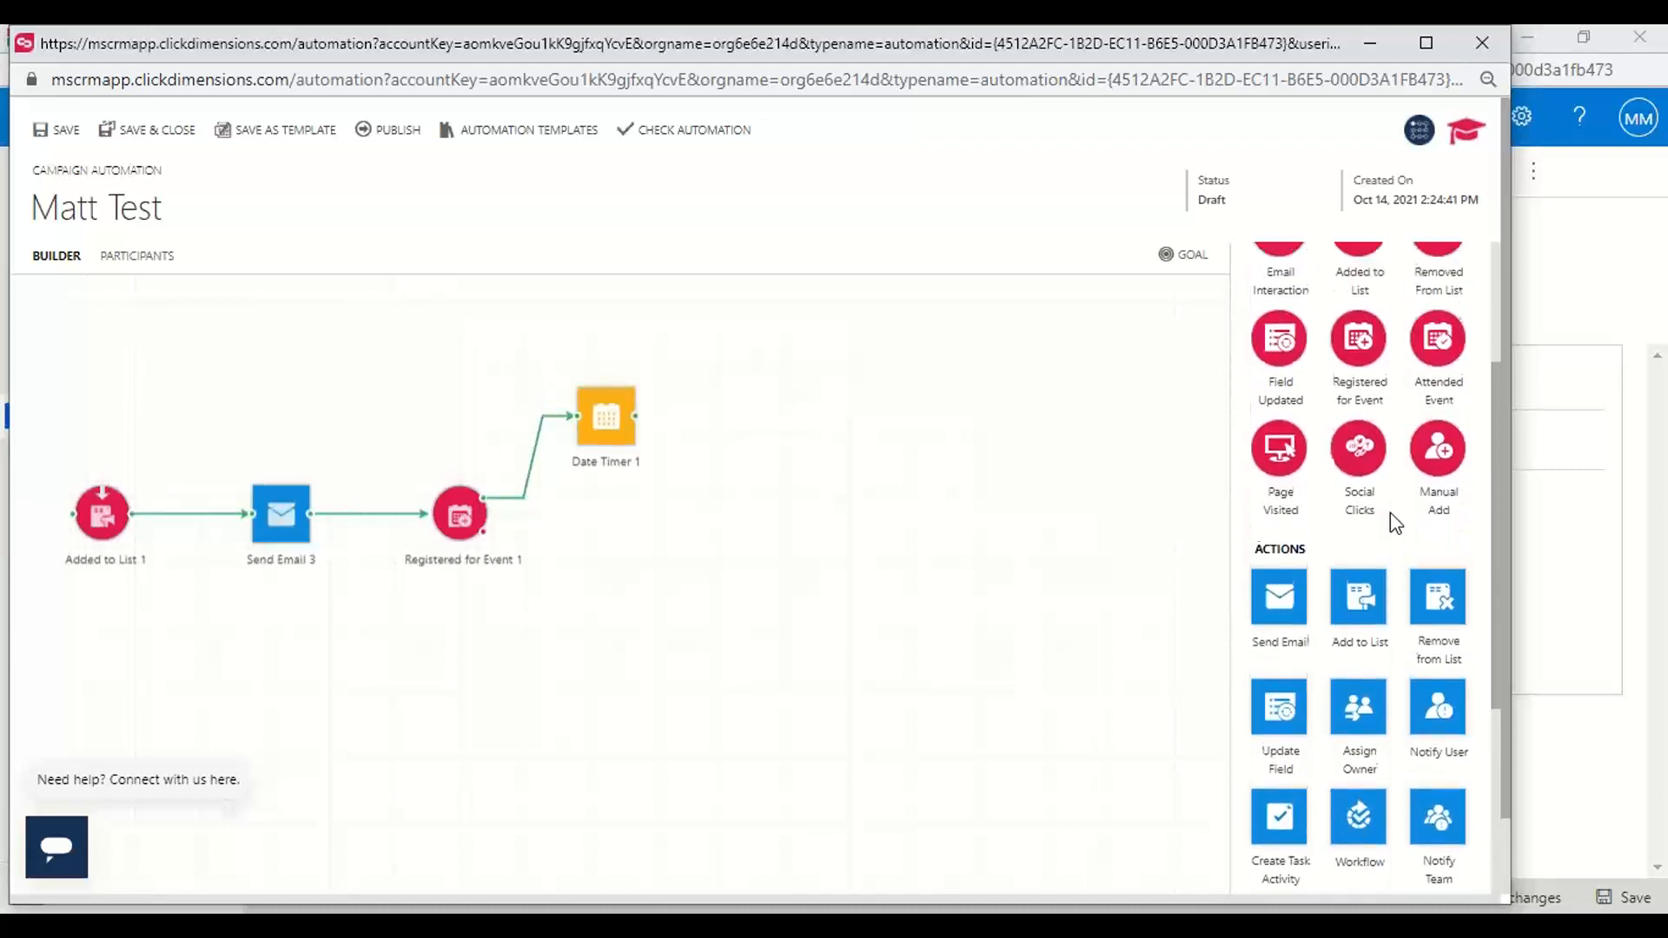
{"action": "left_click_drag", "start_coordinate": [1279, 596], "coordinate": [745, 415]}
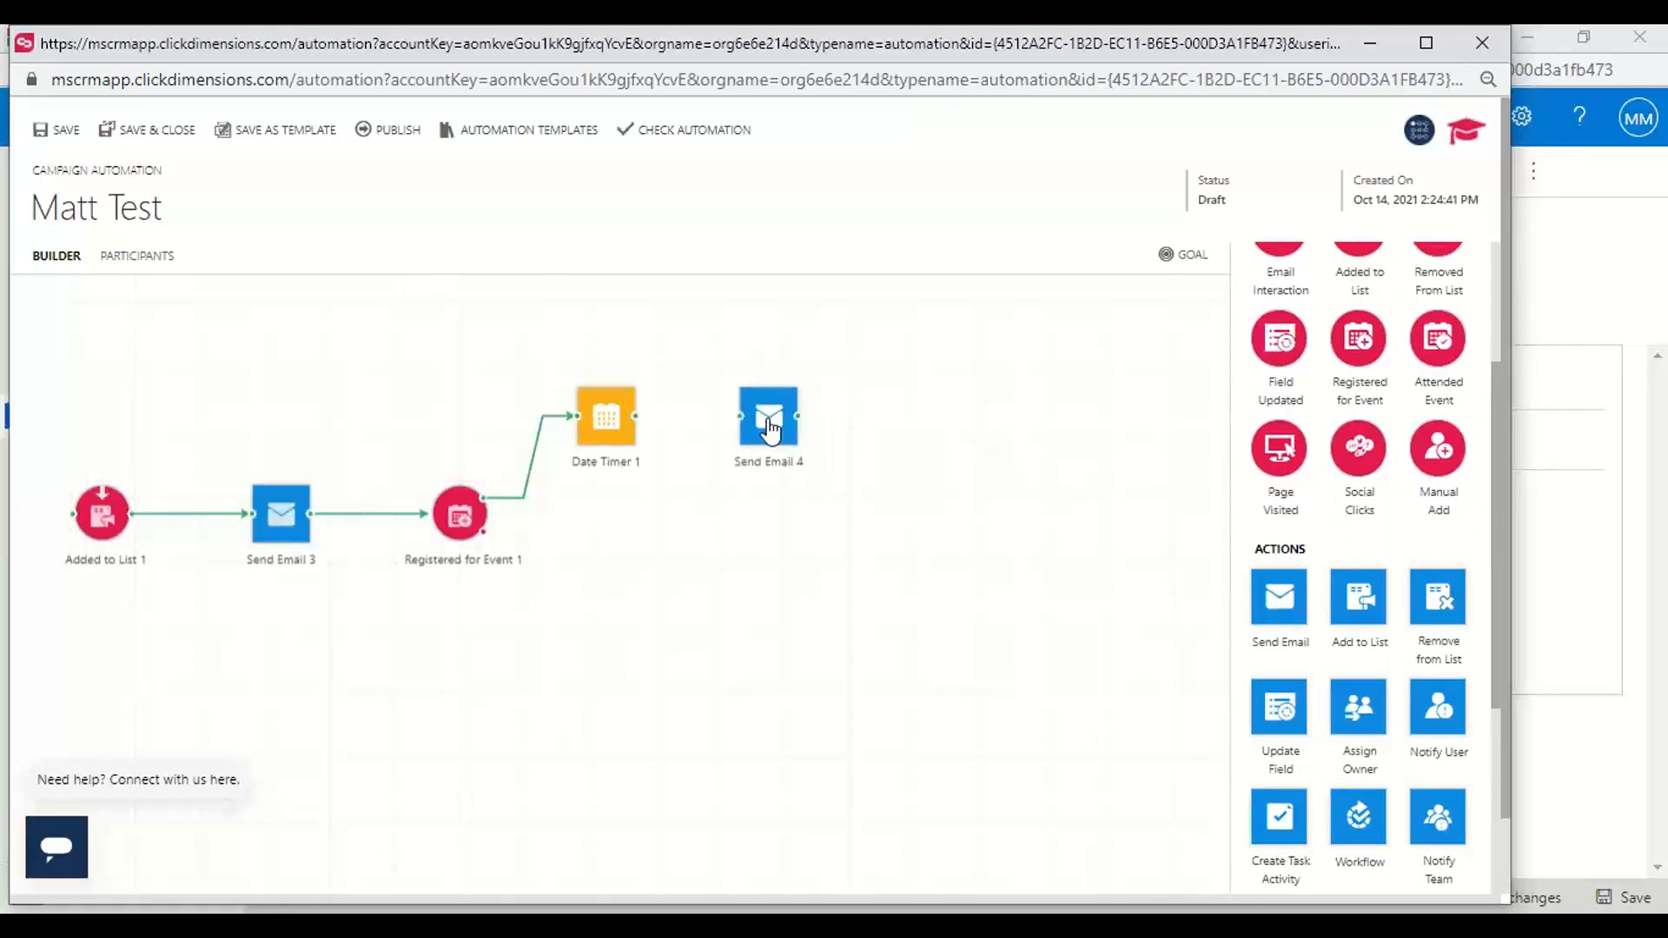
{"action": "left_click_drag", "start_coordinate": [636, 424], "coordinate": [757, 428]}
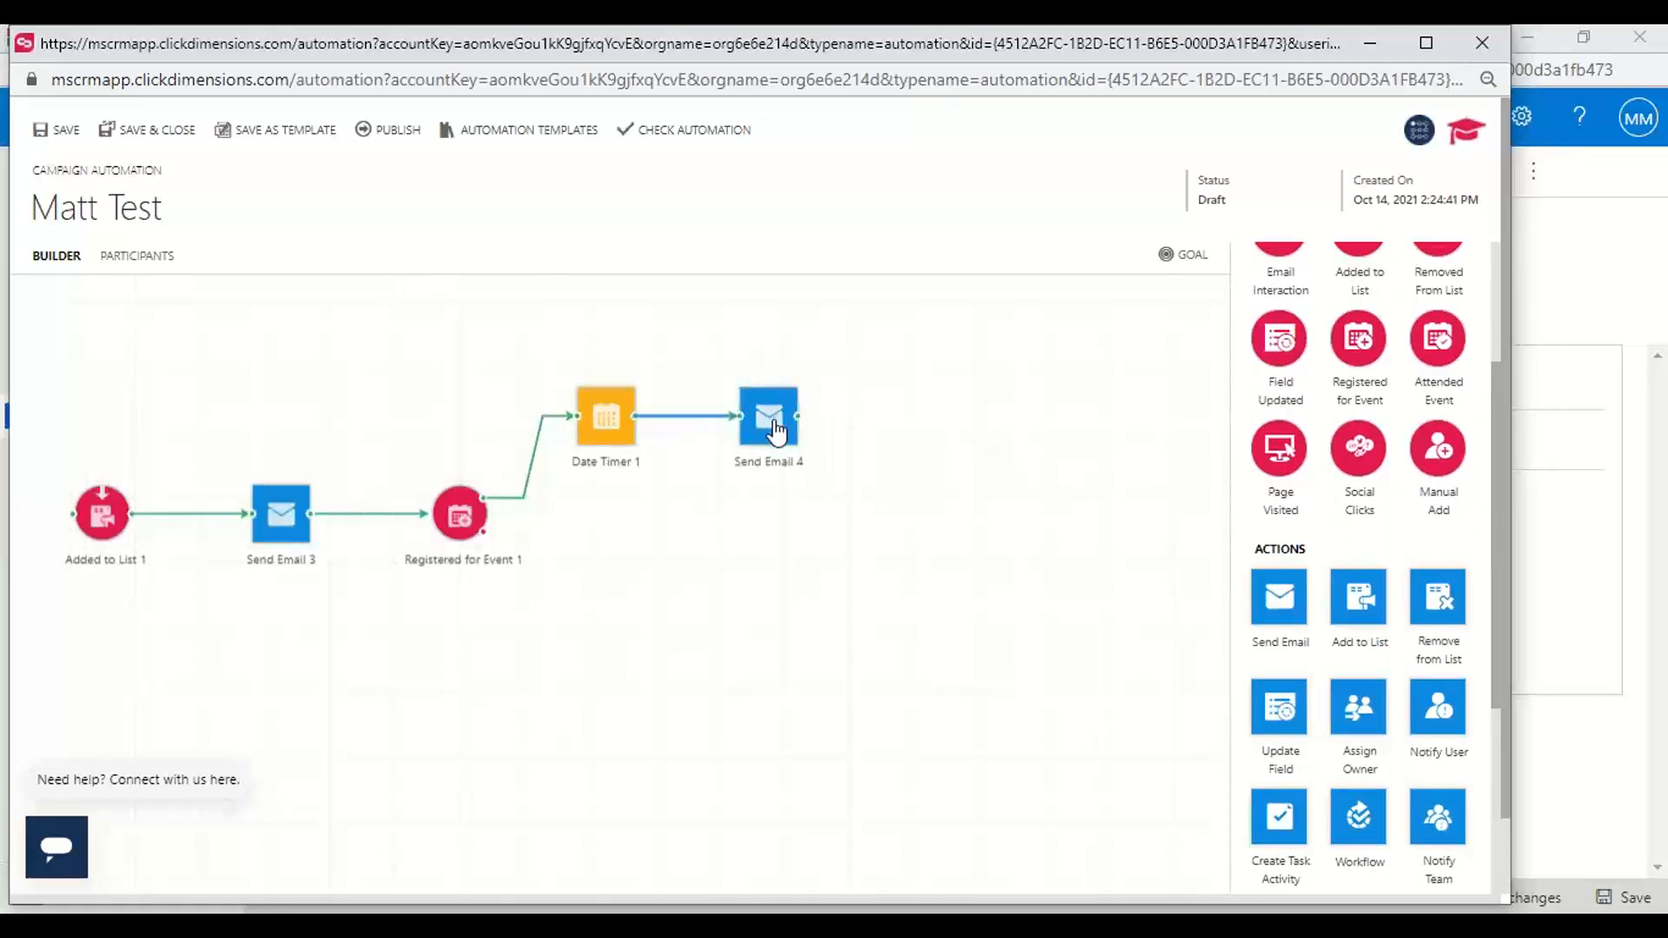
Add an Attended Event trigger and connect it after the Send Email action that follows the Date Timer
{"action": "scroll", "coordinate": [1426, 615], "scroll_direction": "up", "scroll_amount": 2}
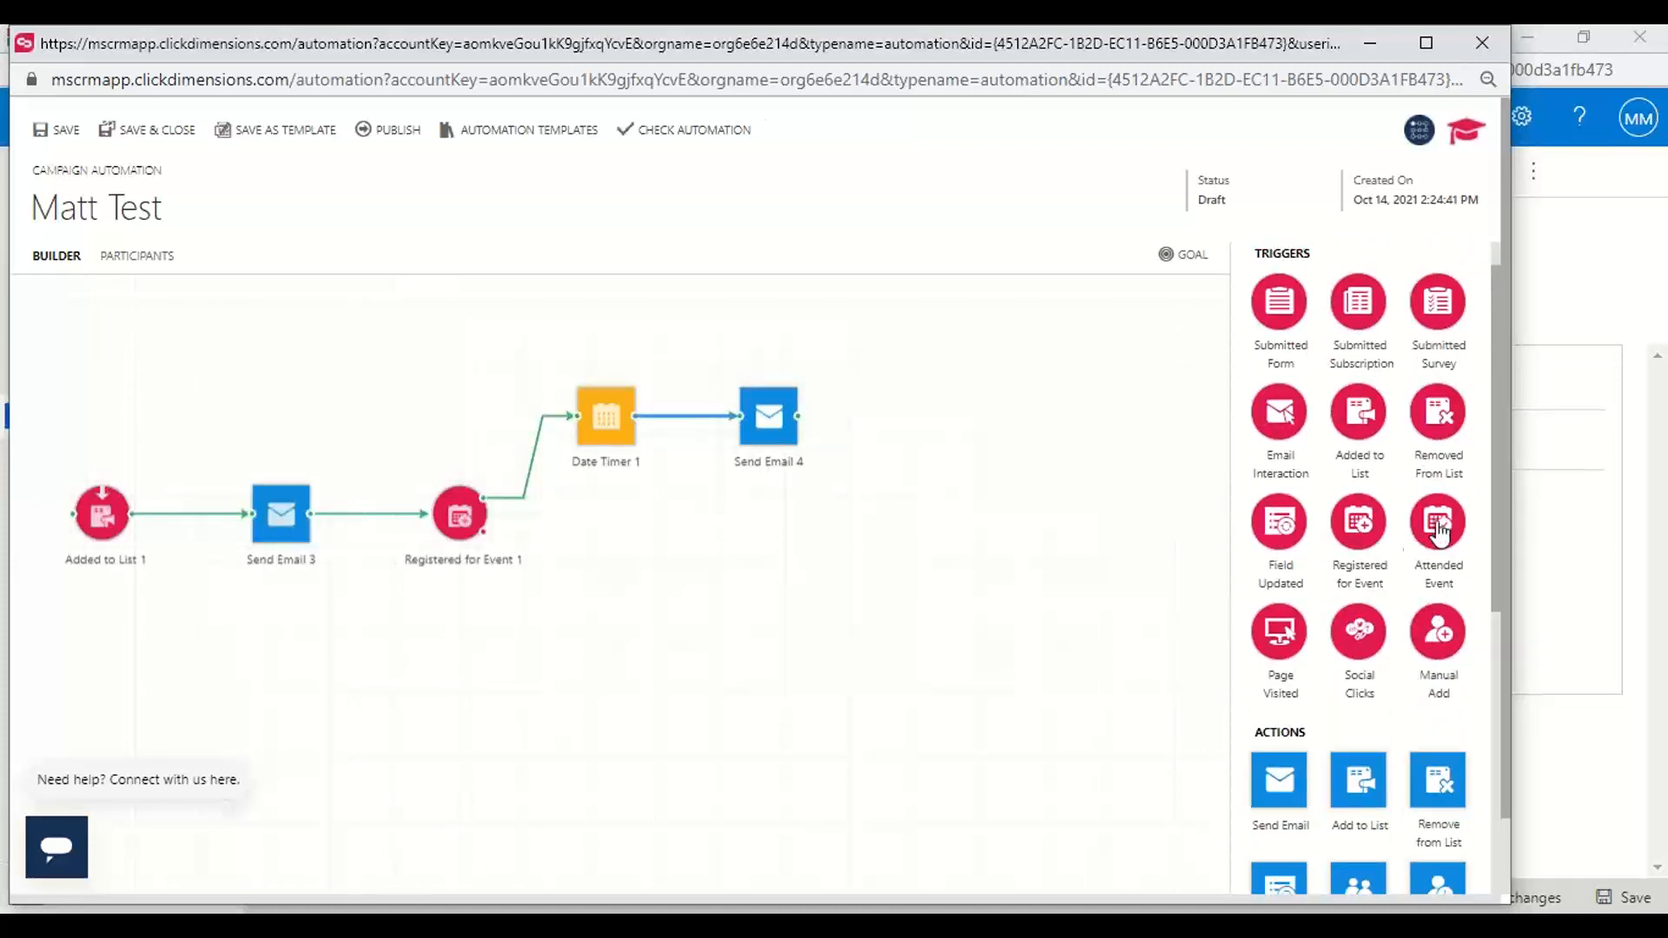
{"action": "left_click_drag", "start_coordinate": [1443, 532], "coordinate": [982, 430]}
{"action": "left_click_drag", "start_coordinate": [806, 429], "coordinate": [989, 430]}
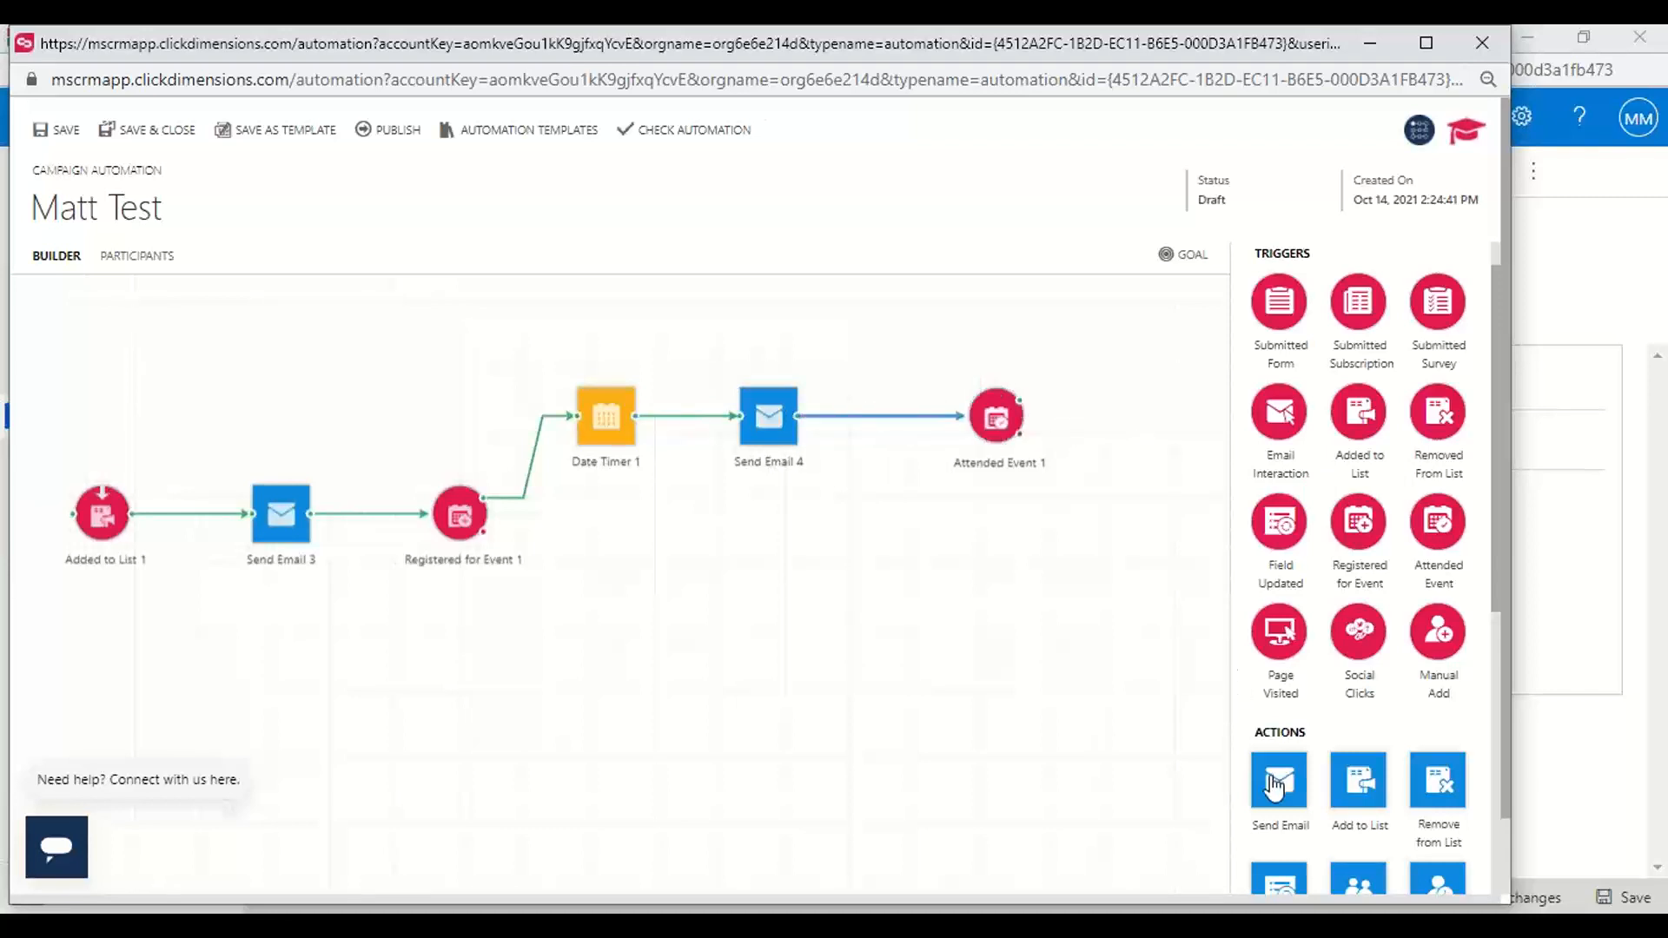
Add two Send Email actions after the Attended Event trigger, connecting one to its upper branch and the other to its lower branch
{"action": "left_click_drag", "start_coordinate": [1280, 779], "coordinate": [1160, 499]}
{"action": "left_click_drag", "start_coordinate": [1118, 372], "coordinate": [1097, 482]}
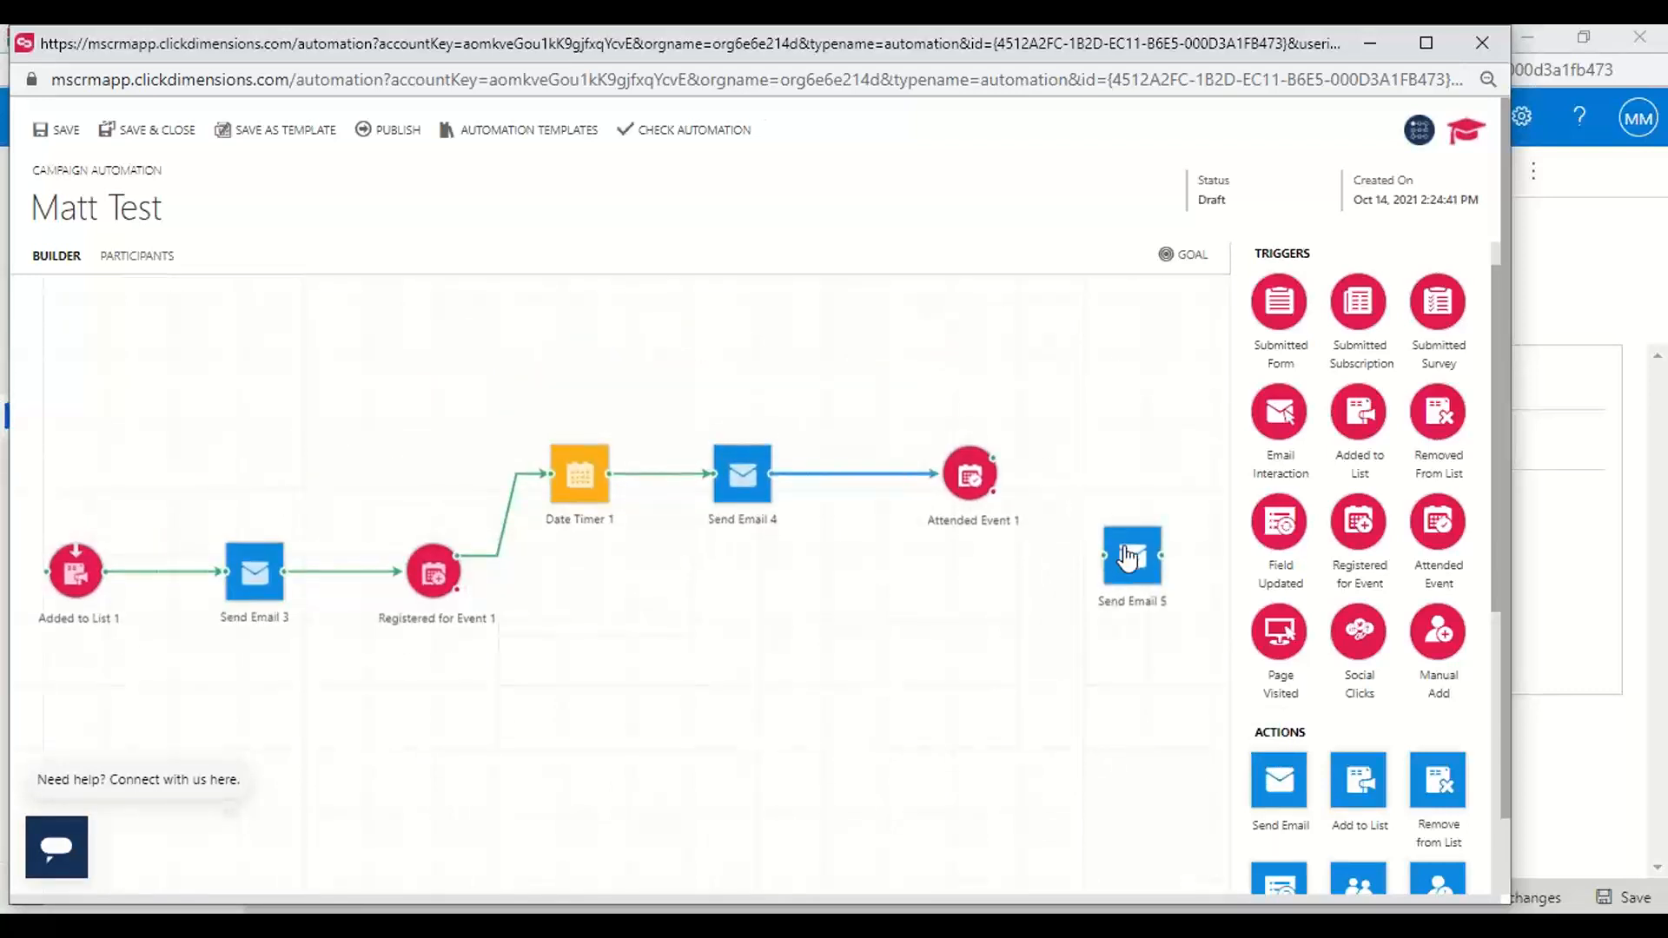
{"action": "left_click_drag", "start_coordinate": [1129, 556], "coordinate": [1112, 408]}
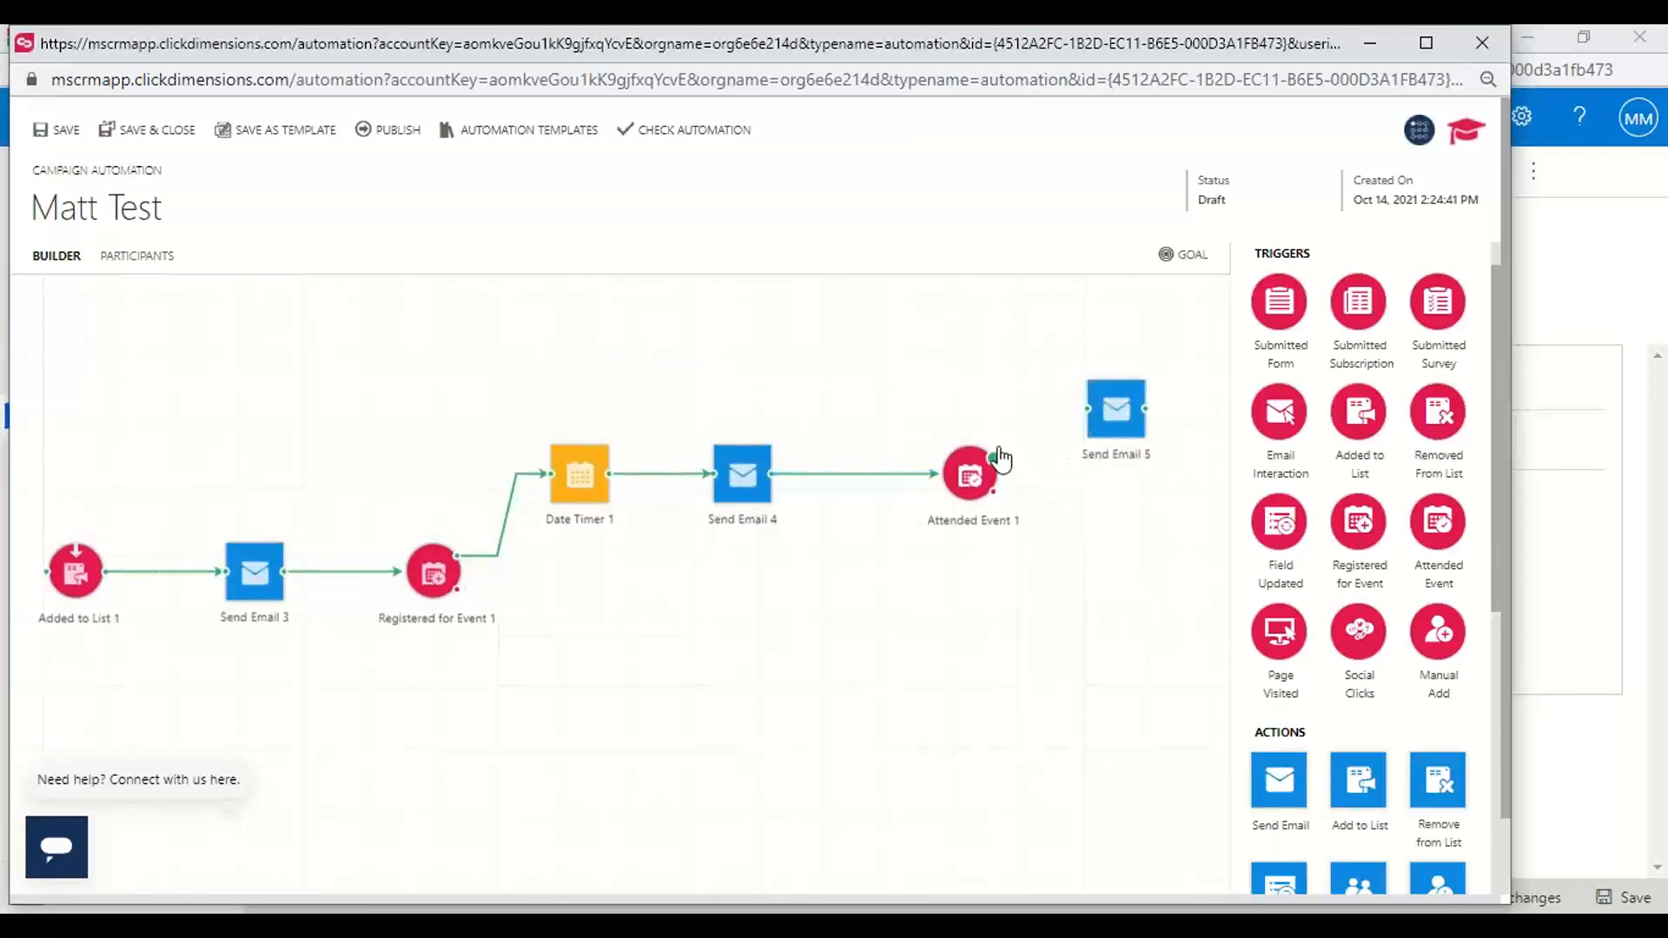
{"action": "left_click_drag", "start_coordinate": [993, 456], "coordinate": [1088, 409]}
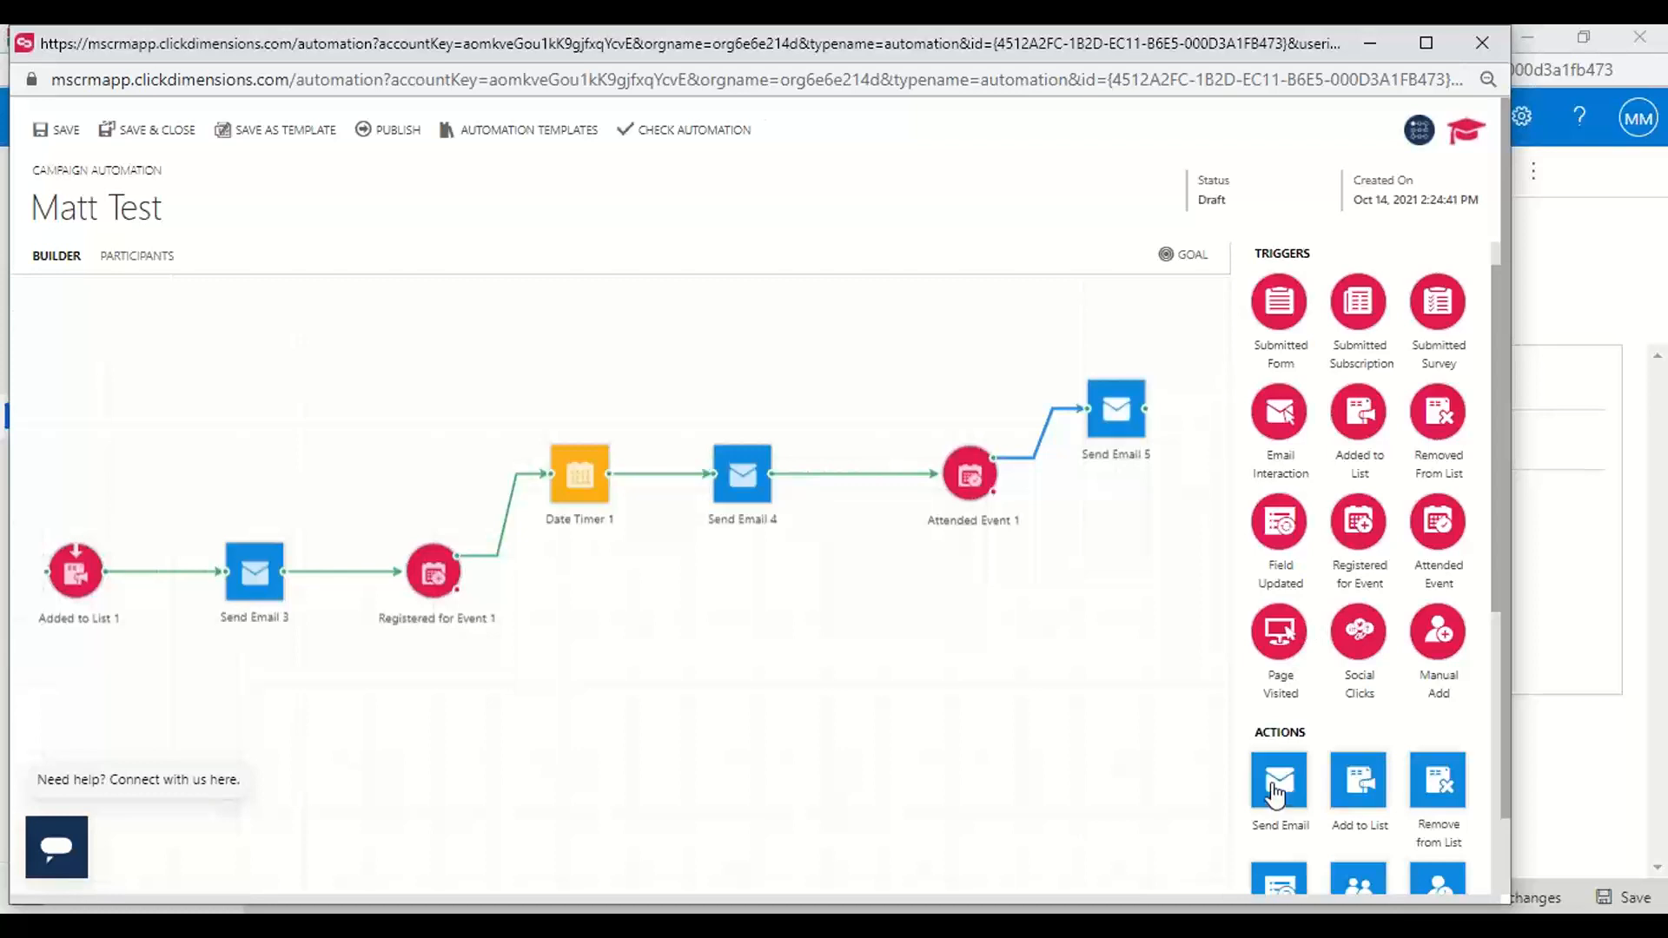
{"action": "left_click_drag", "start_coordinate": [1282, 784], "coordinate": [1122, 536]}
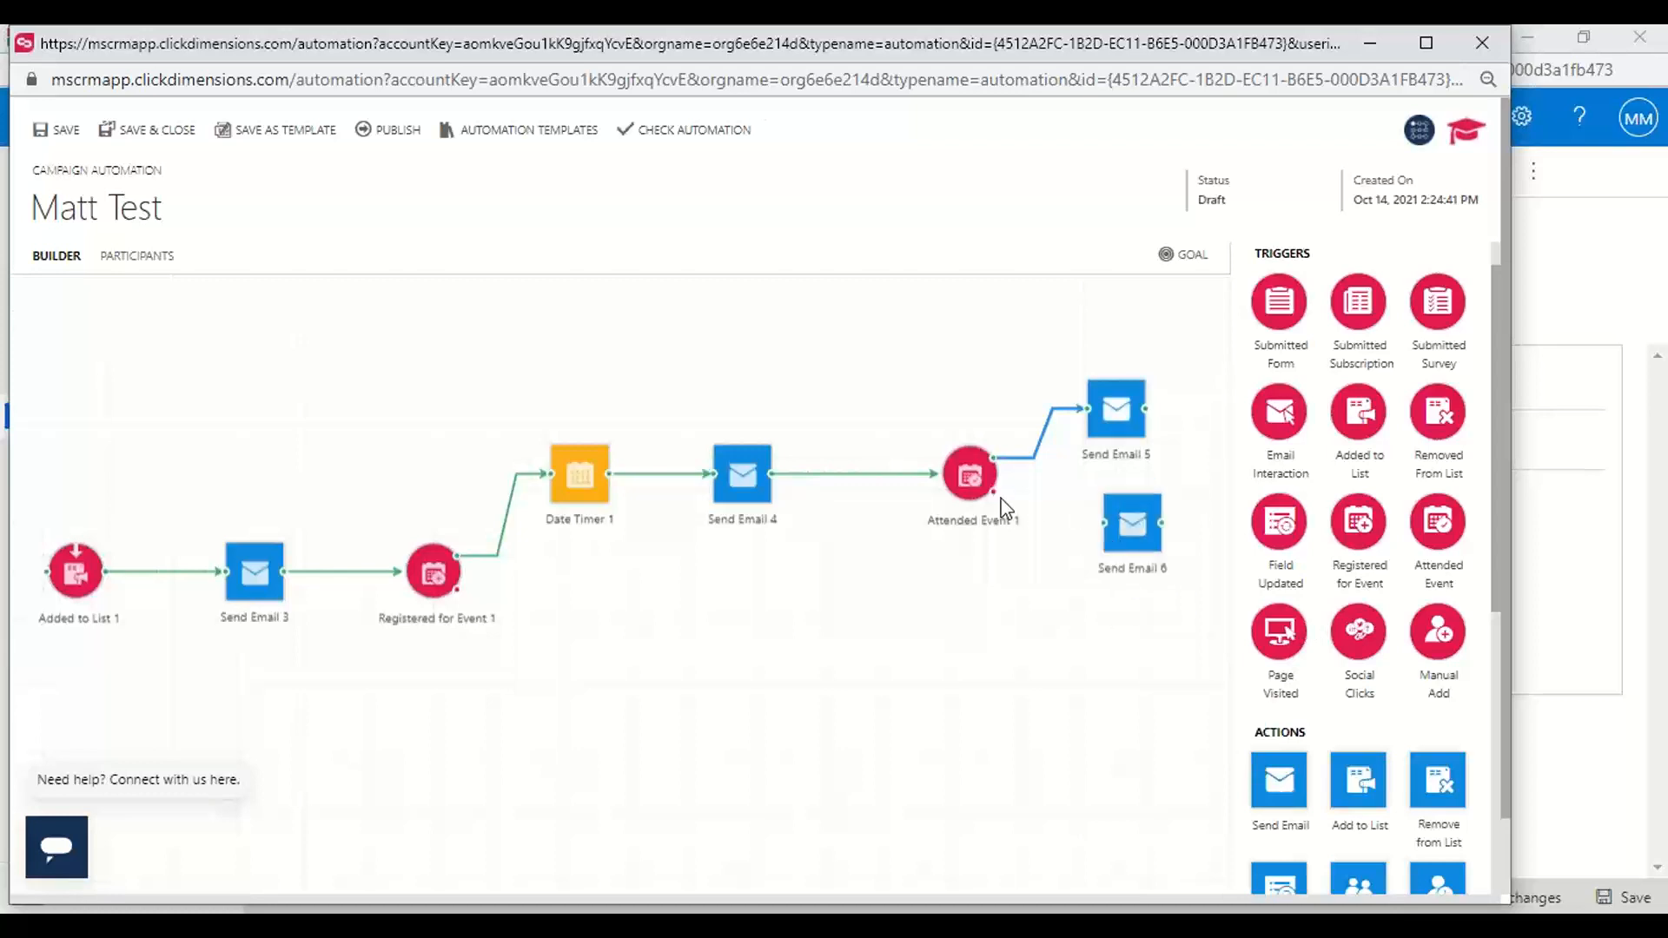
{"action": "left_click_drag", "start_coordinate": [993, 492], "coordinate": [1119, 544]}
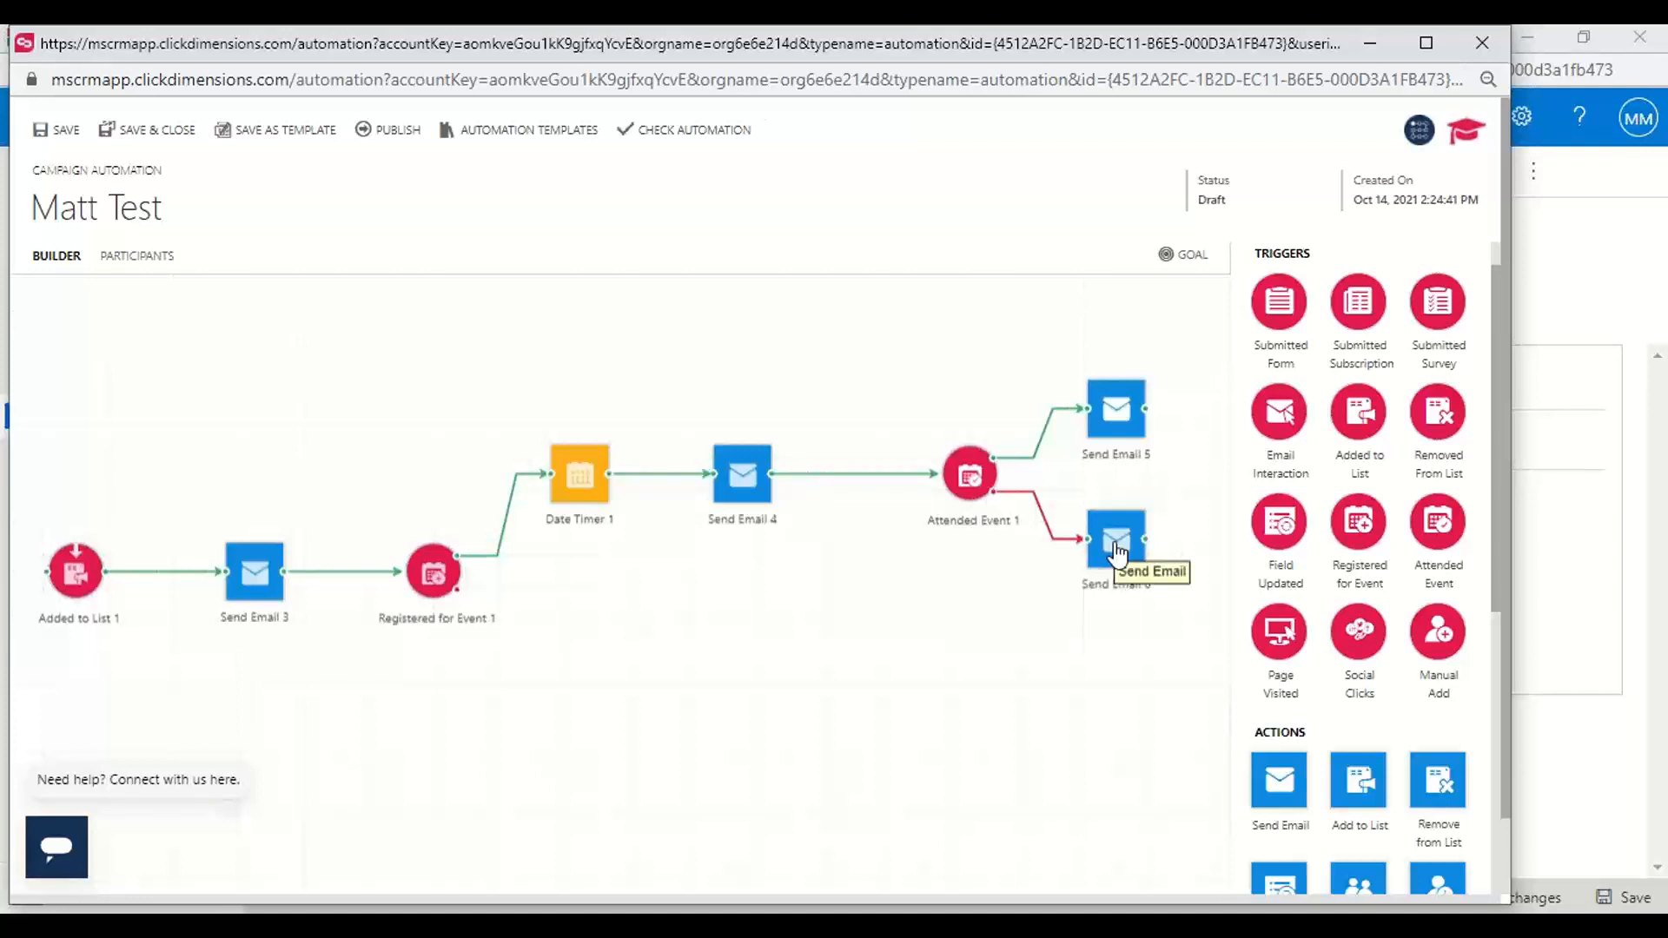
Add a Send Email action on the lower branch of the Registered for Event trigger, followed by a second Registered for Event trigger
{"action": "left_click_drag", "start_coordinate": [1291, 786], "coordinate": [580, 653]}
{"action": "left_click_drag", "start_coordinate": [458, 591], "coordinate": [552, 653]}
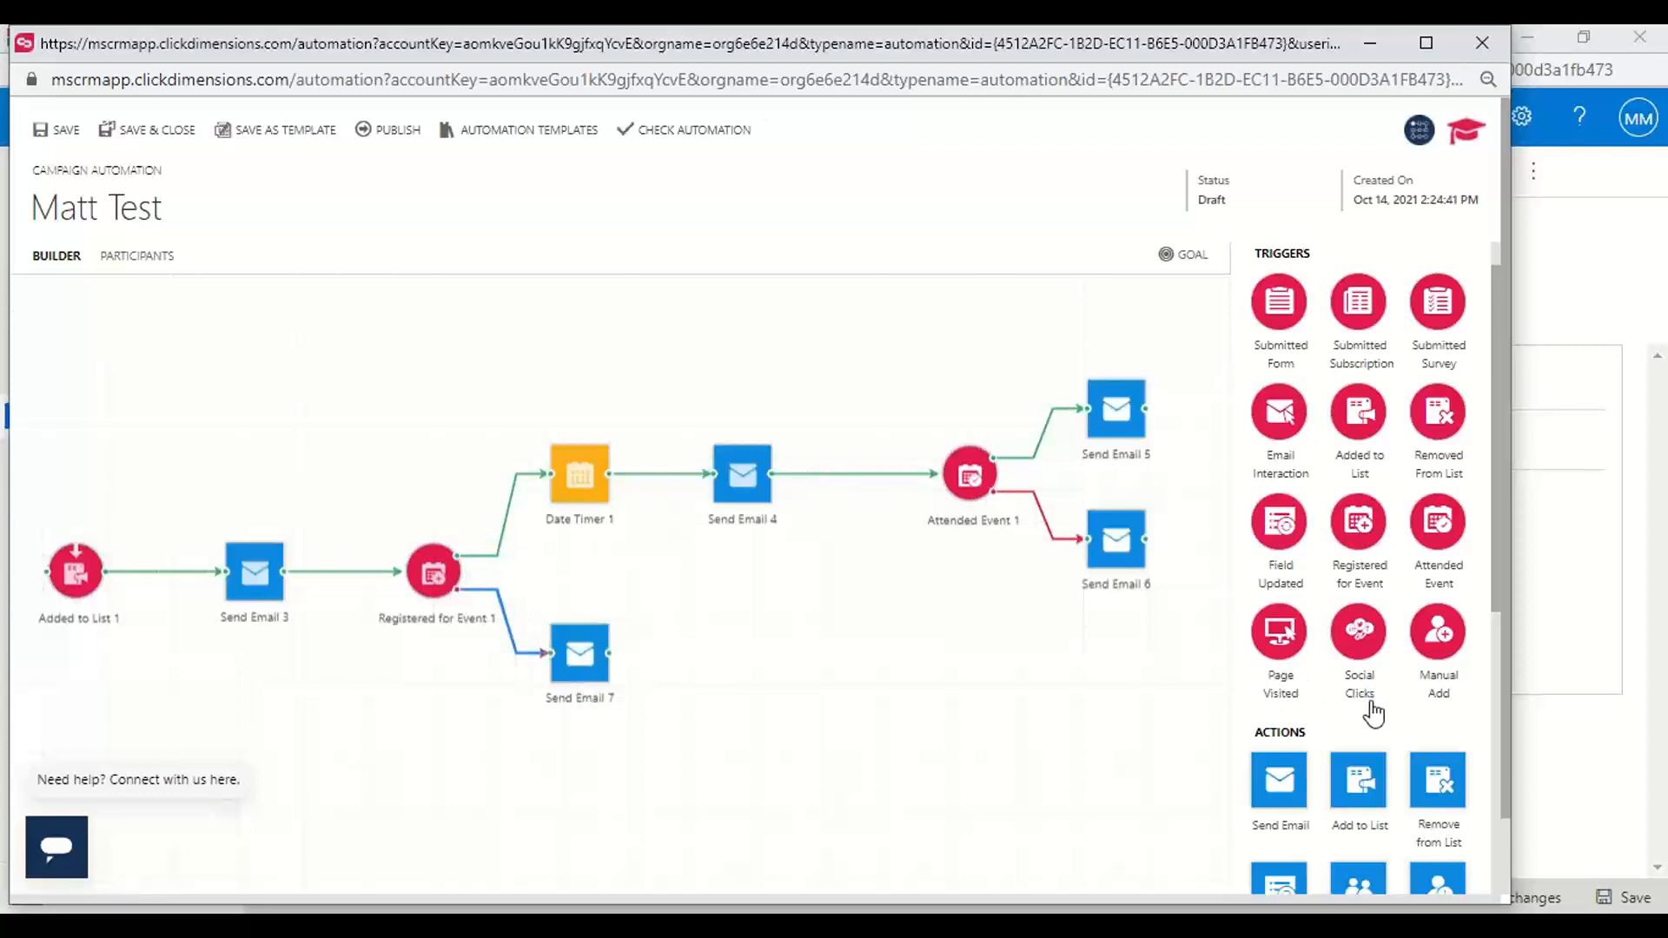
{"action": "scroll", "coordinate": [1370, 706], "scroll_direction": "down", "scroll_amount": 1}
{"action": "scroll", "coordinate": [1370, 686], "scroll_direction": "up", "scroll_amount": 1}
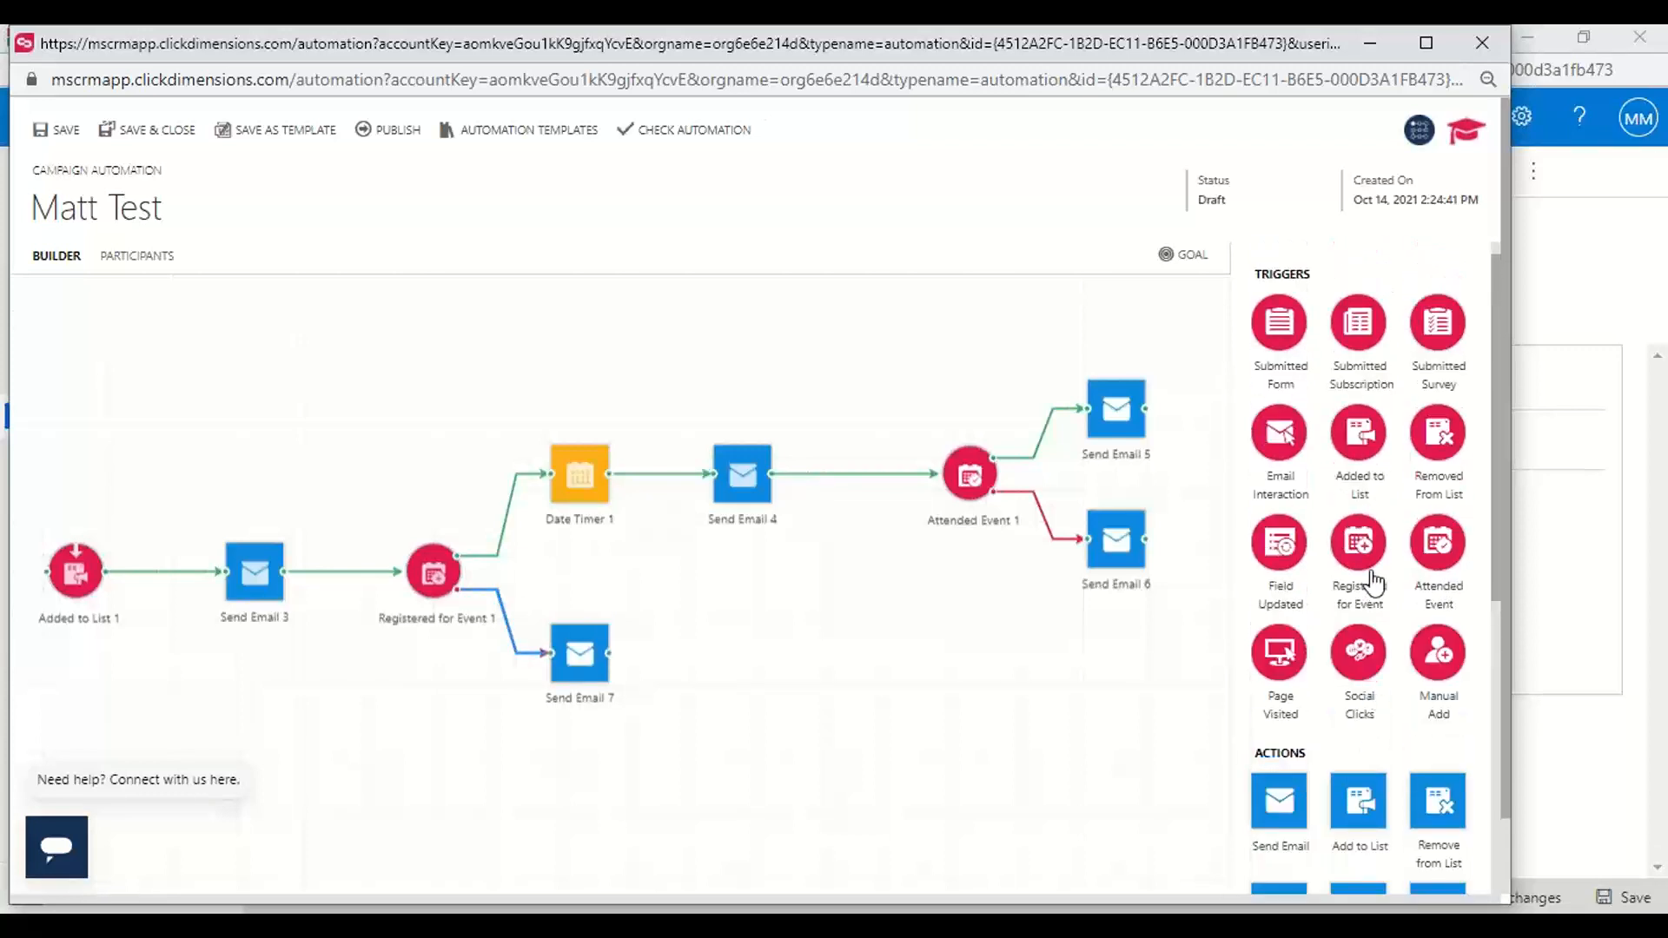
{"action": "left_click_drag", "start_coordinate": [1362, 556], "coordinate": [730, 680]}
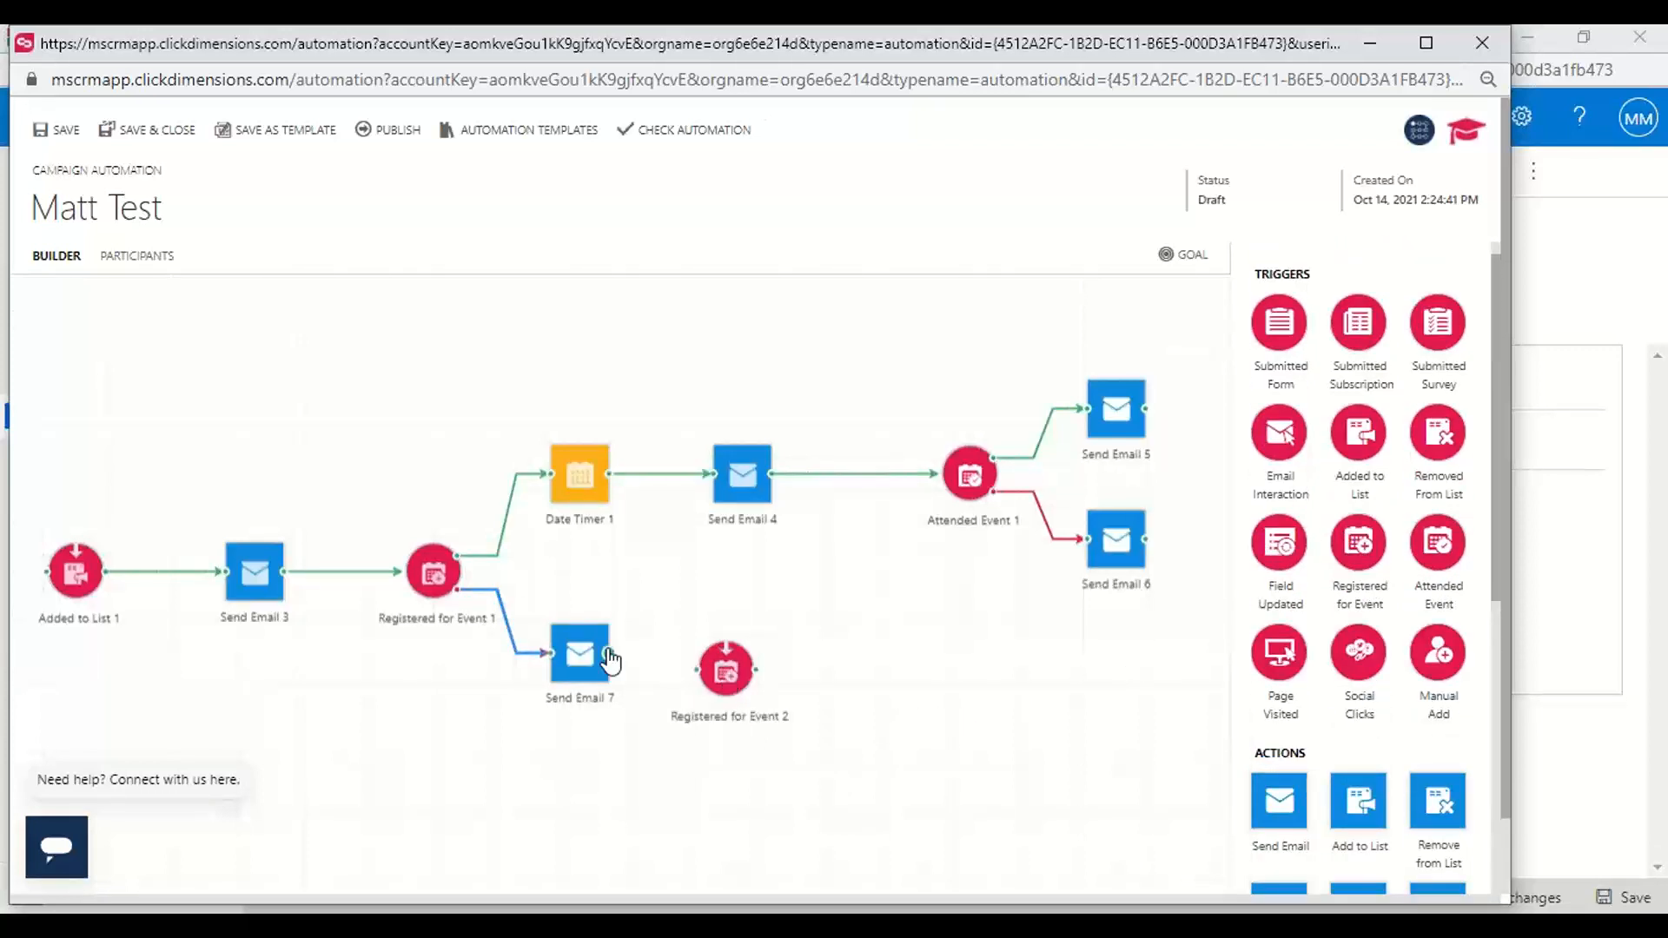
{"action": "left_click_drag", "start_coordinate": [611, 653], "coordinate": [749, 667]}
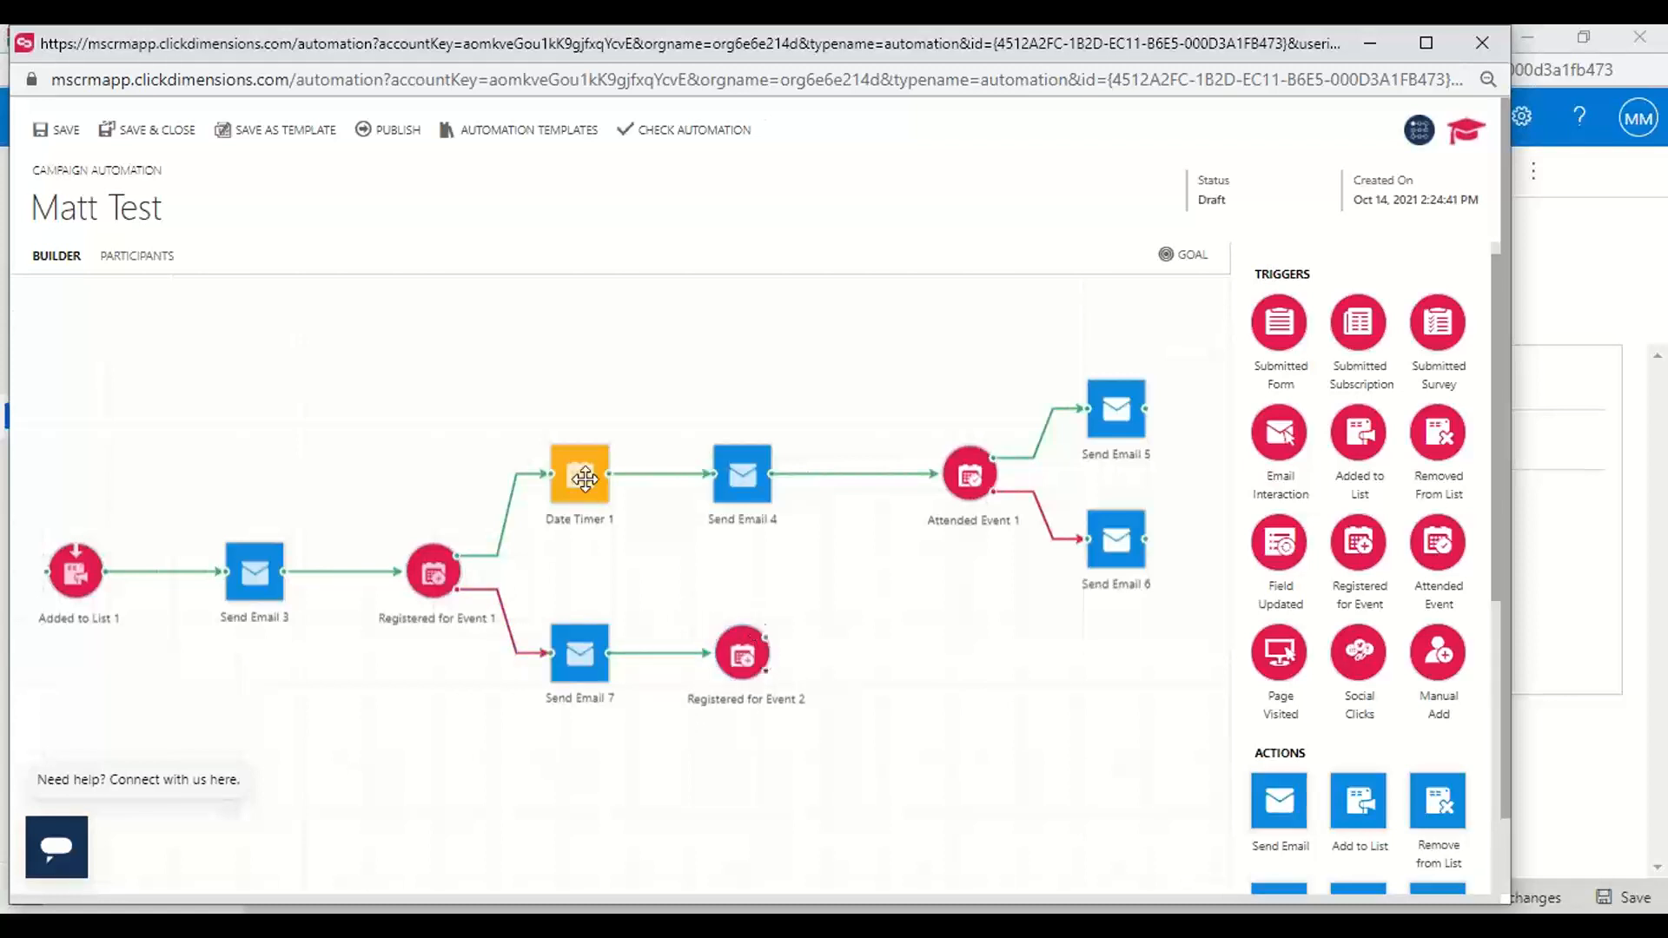
Connect the second Registered for Event trigger's upper branch to the Date Timer and its lower branch to a new Send Email action
{"action": "left_click_drag", "start_coordinate": [766, 626], "coordinate": [613, 463]}
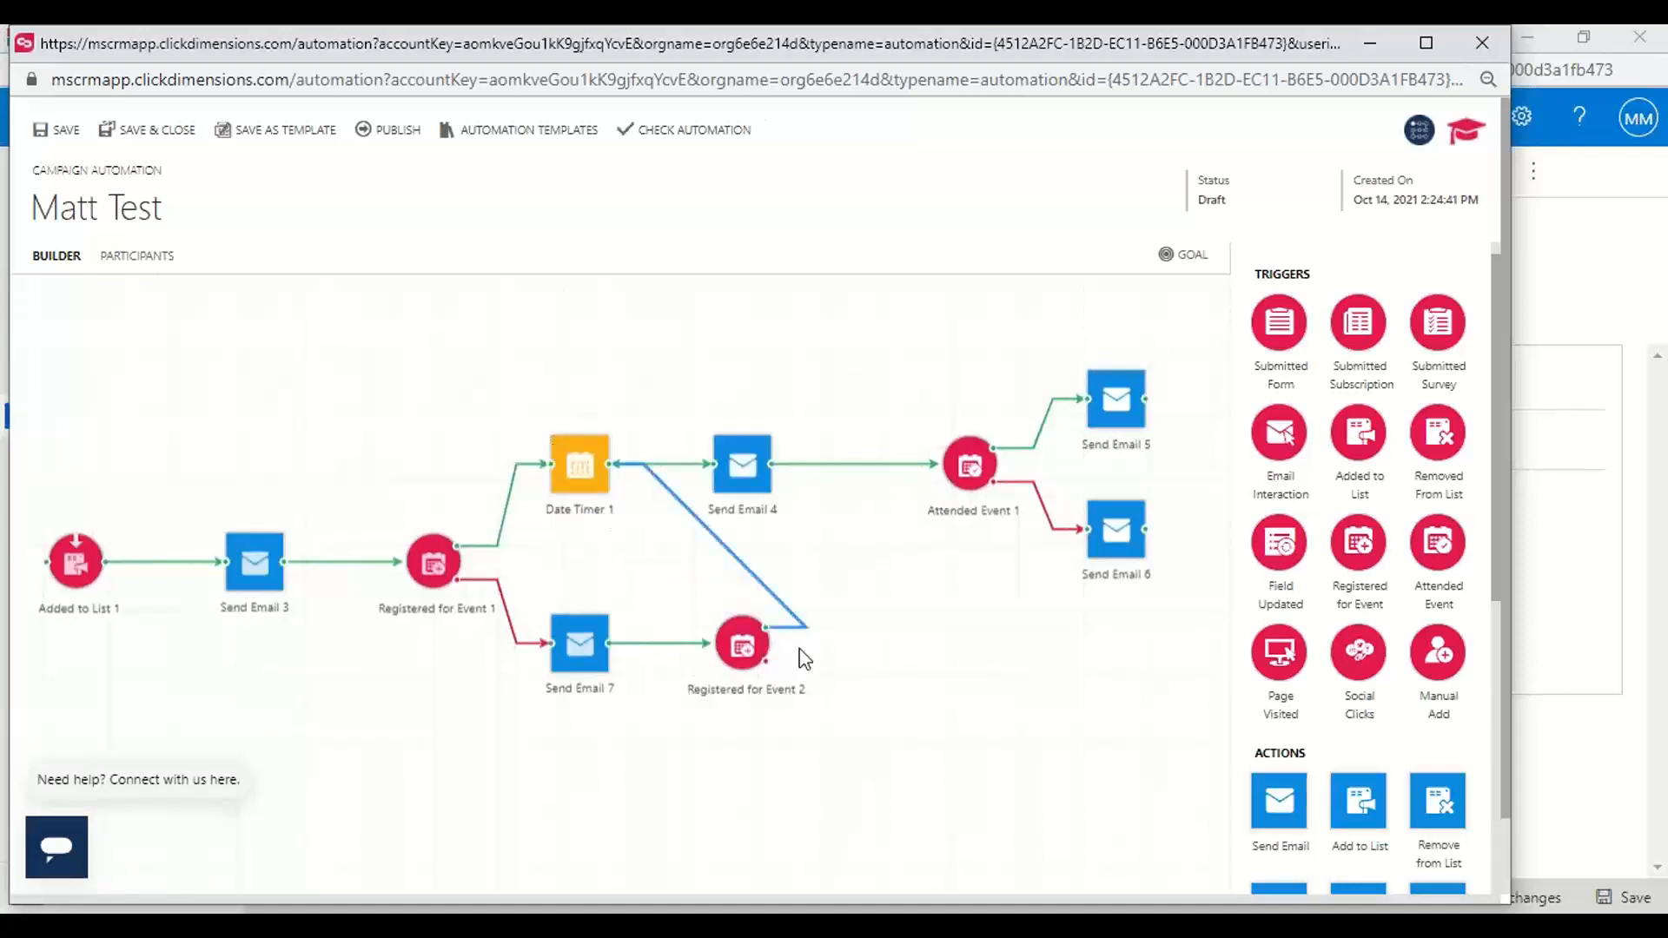
{"action": "left_click_drag", "start_coordinate": [1268, 838], "coordinate": [865, 792]}
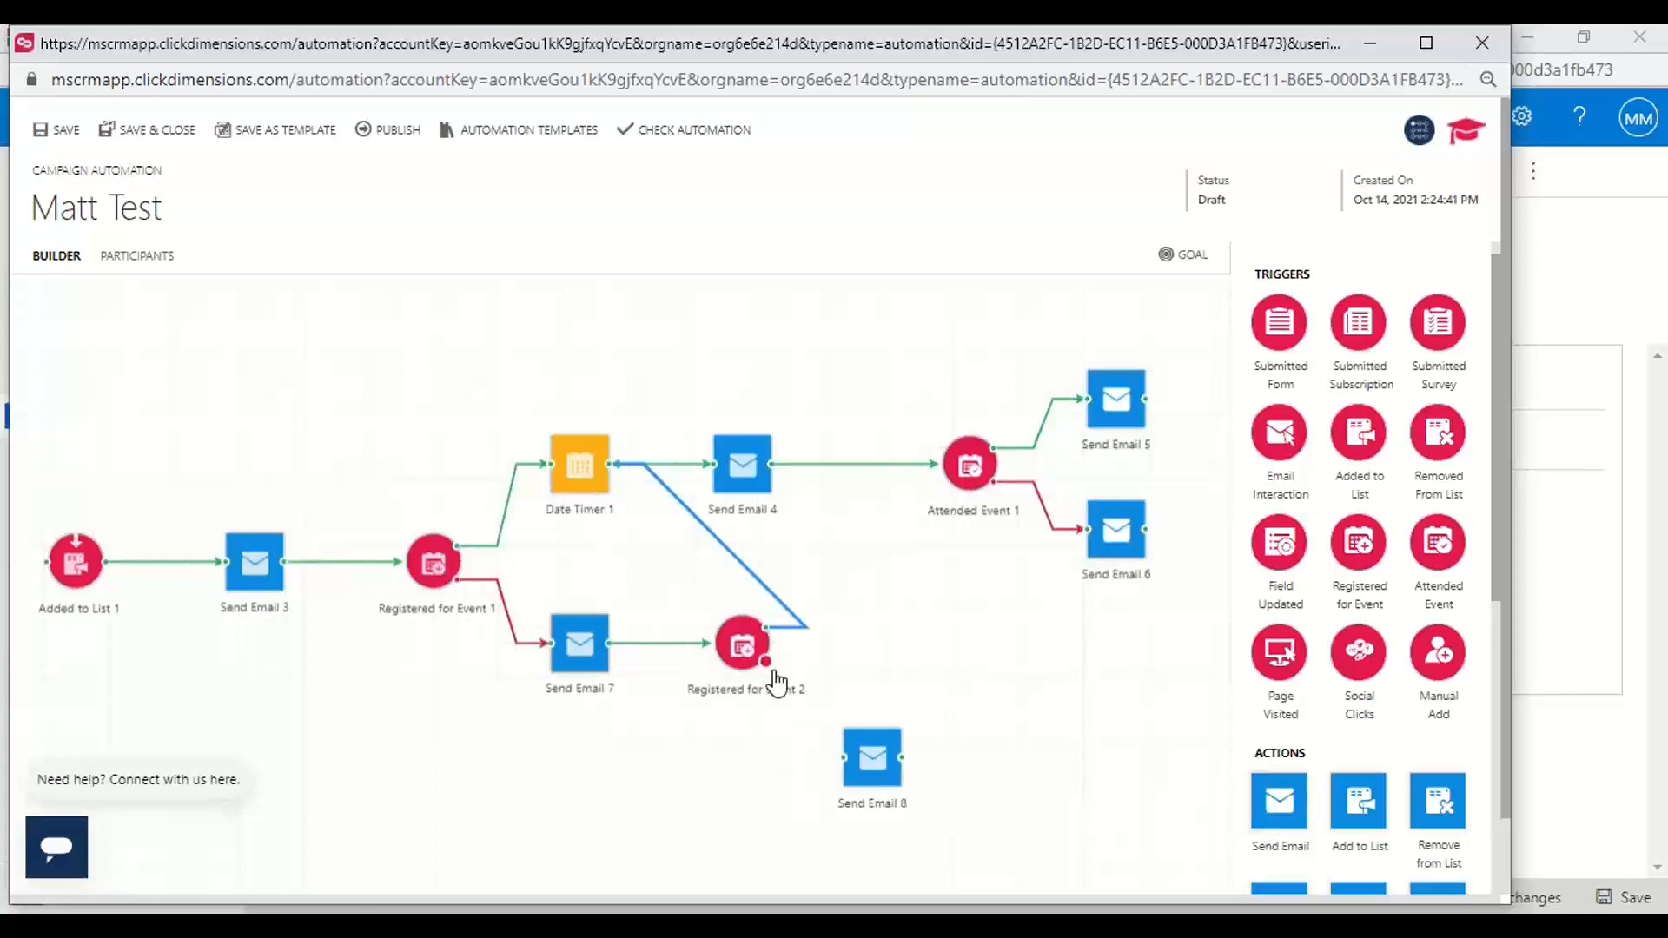
{"action": "left_click_drag", "start_coordinate": [766, 662], "coordinate": [934, 767]}
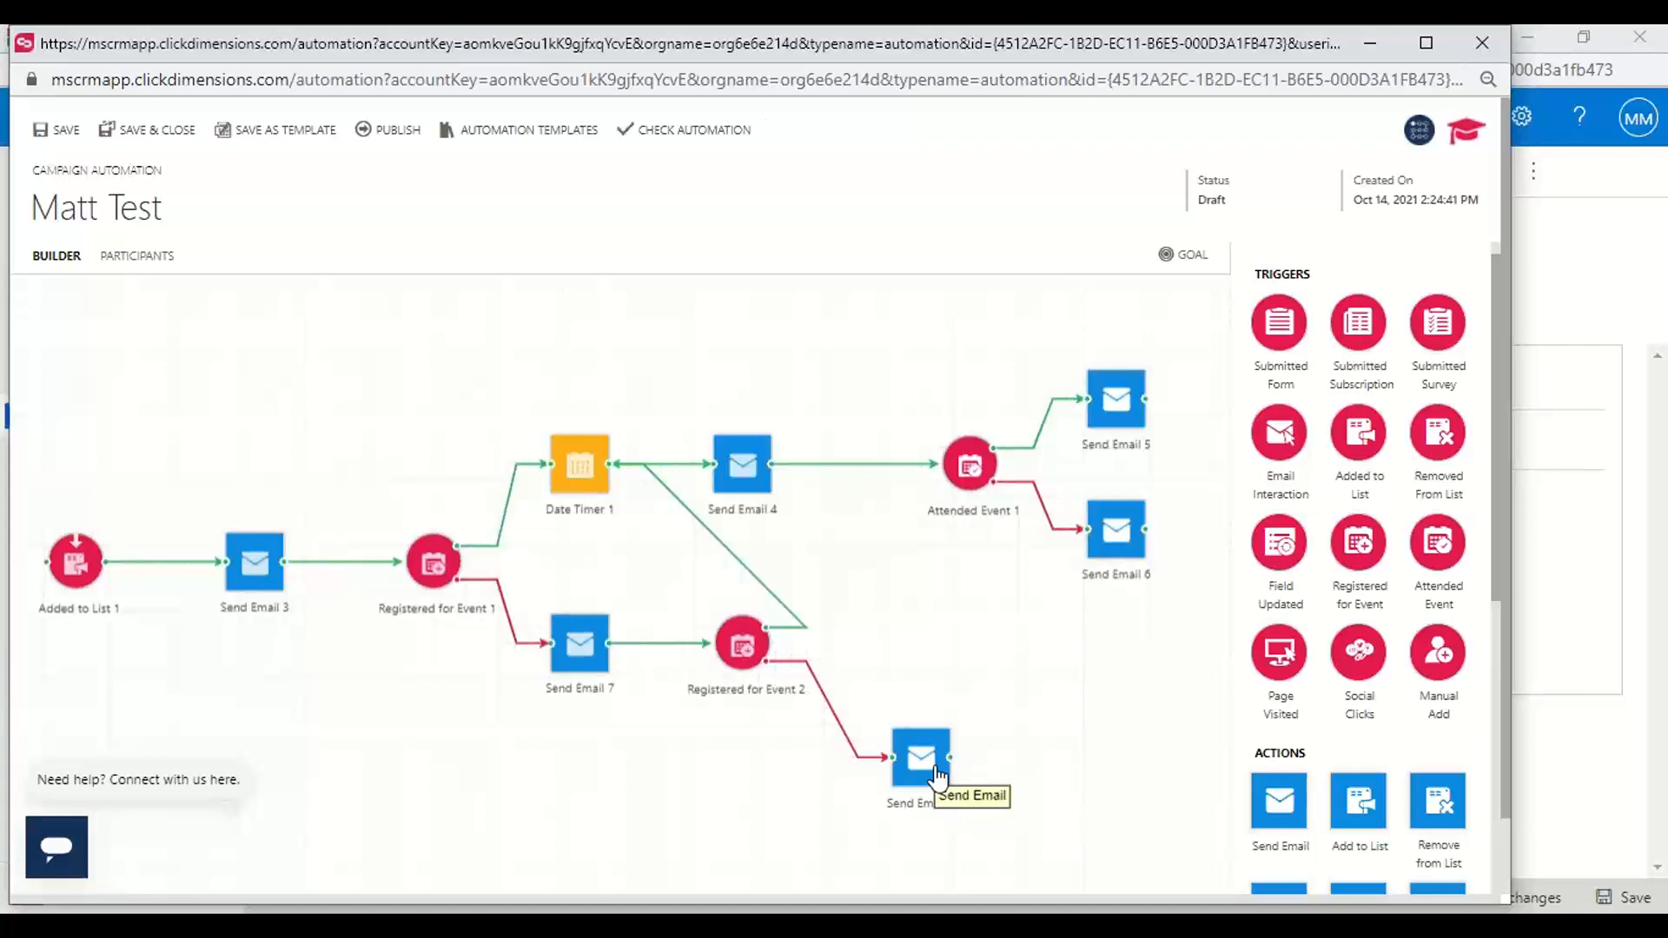
Close the campaign automation builder without saving and browse the Messaging navigation down to the SMS section
{"action": "left_click", "coordinate": [1484, 45]}
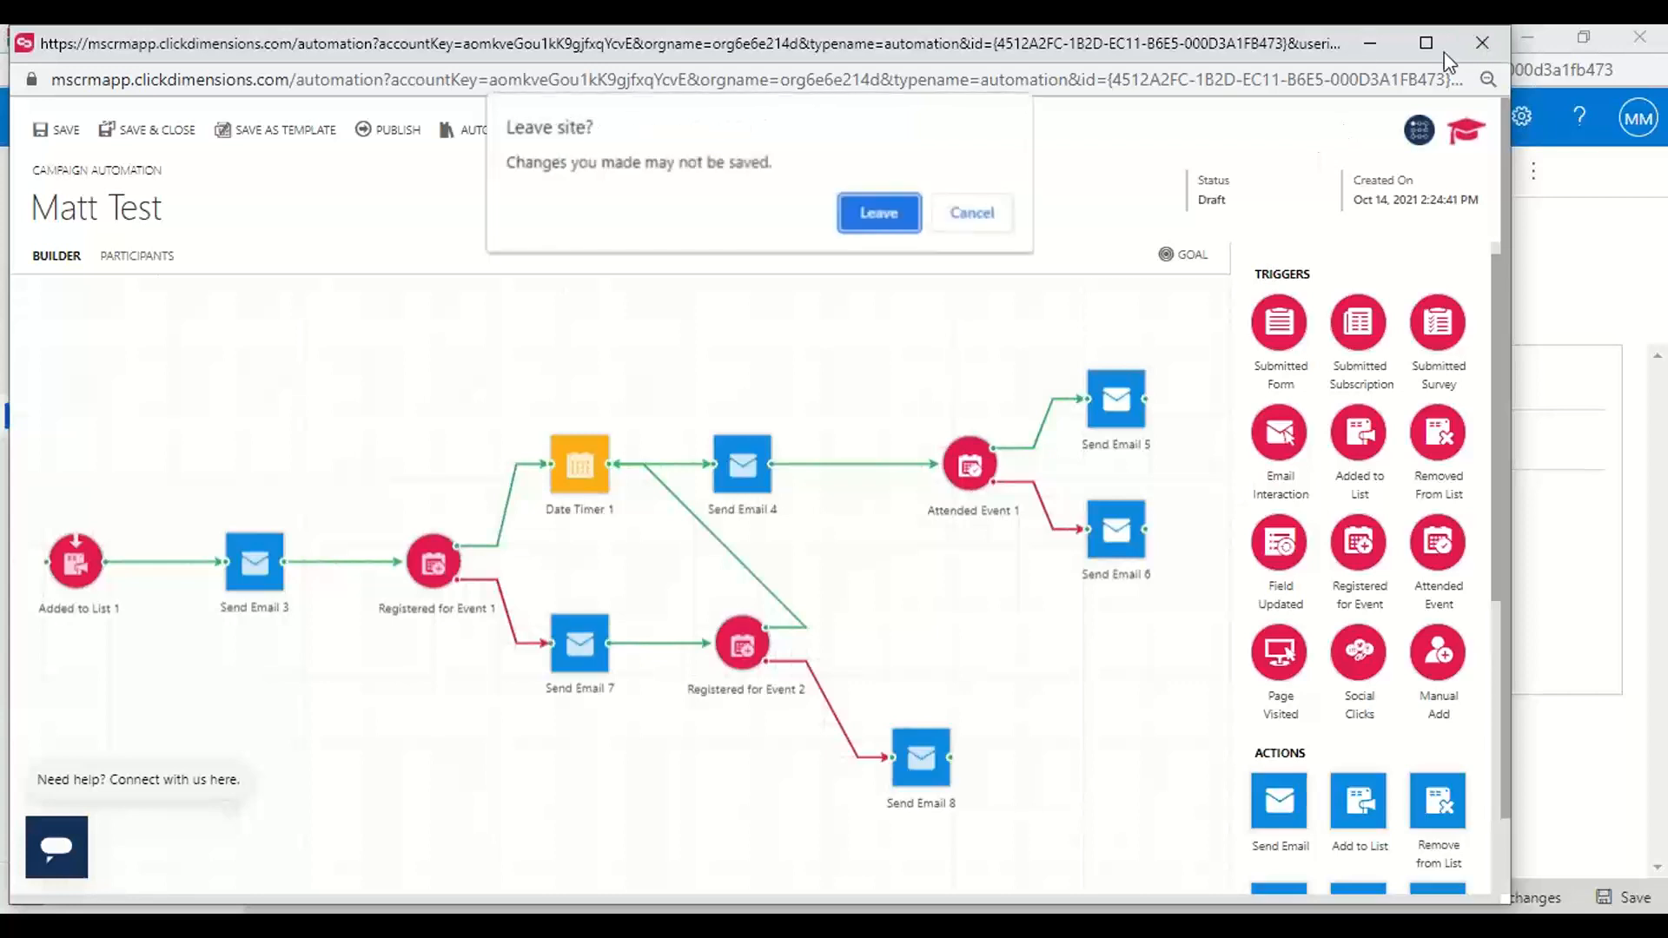
{"action": "left_click", "coordinate": [878, 210]}
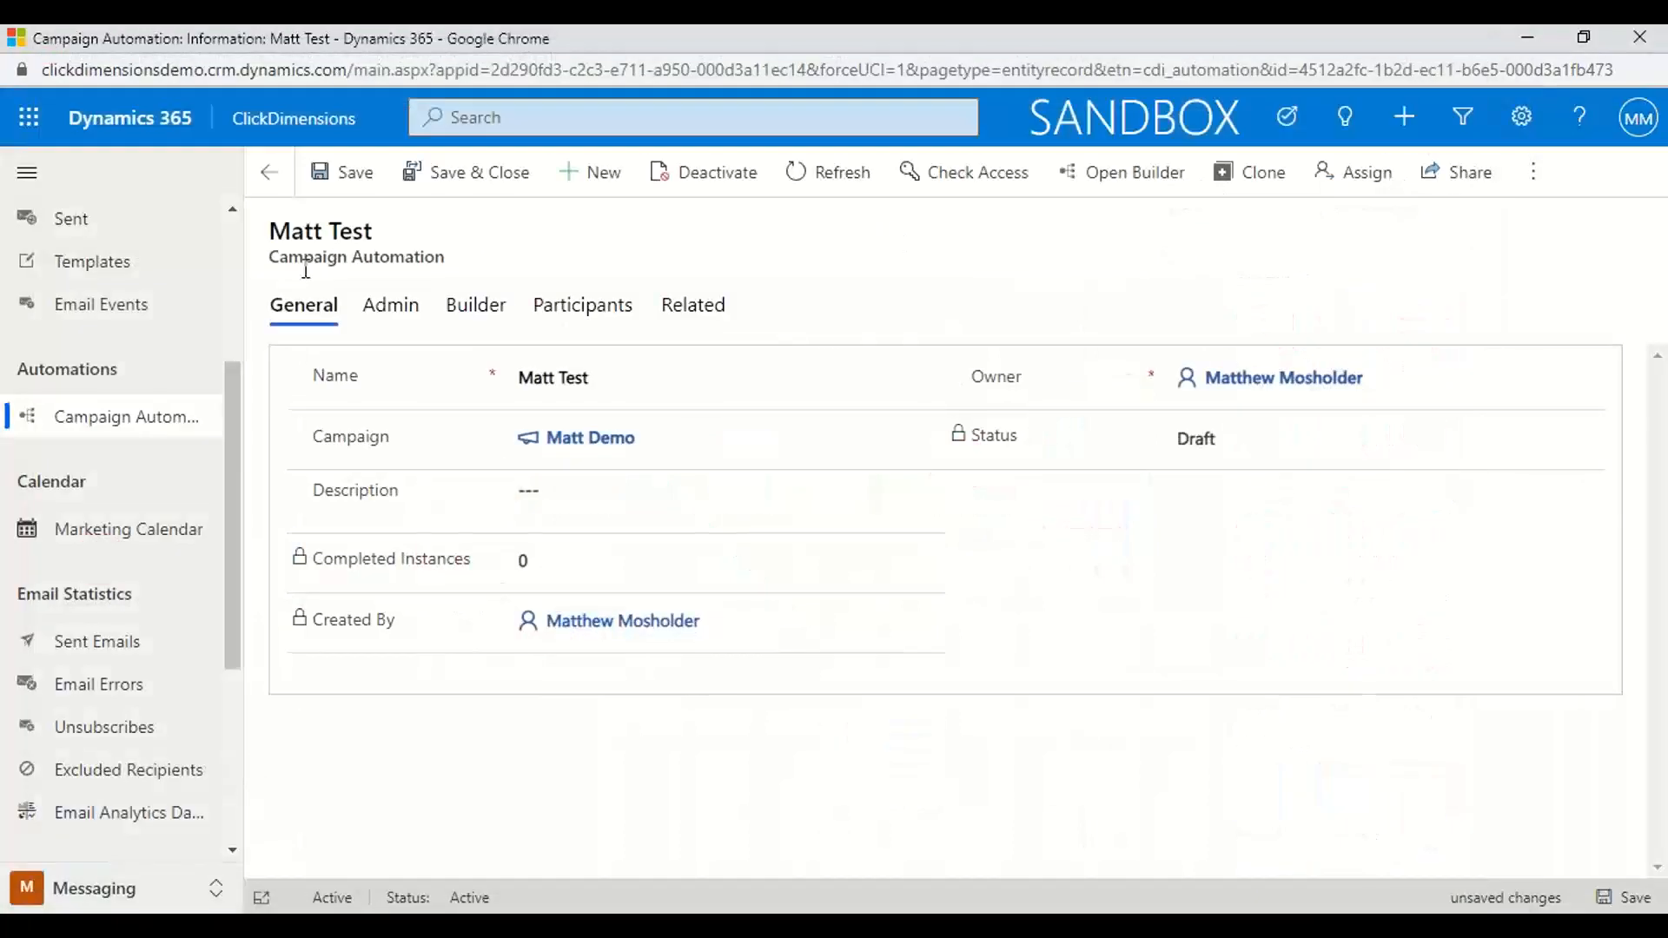
{"action": "left_click_drag", "start_coordinate": [229, 404], "coordinate": [243, 525]}
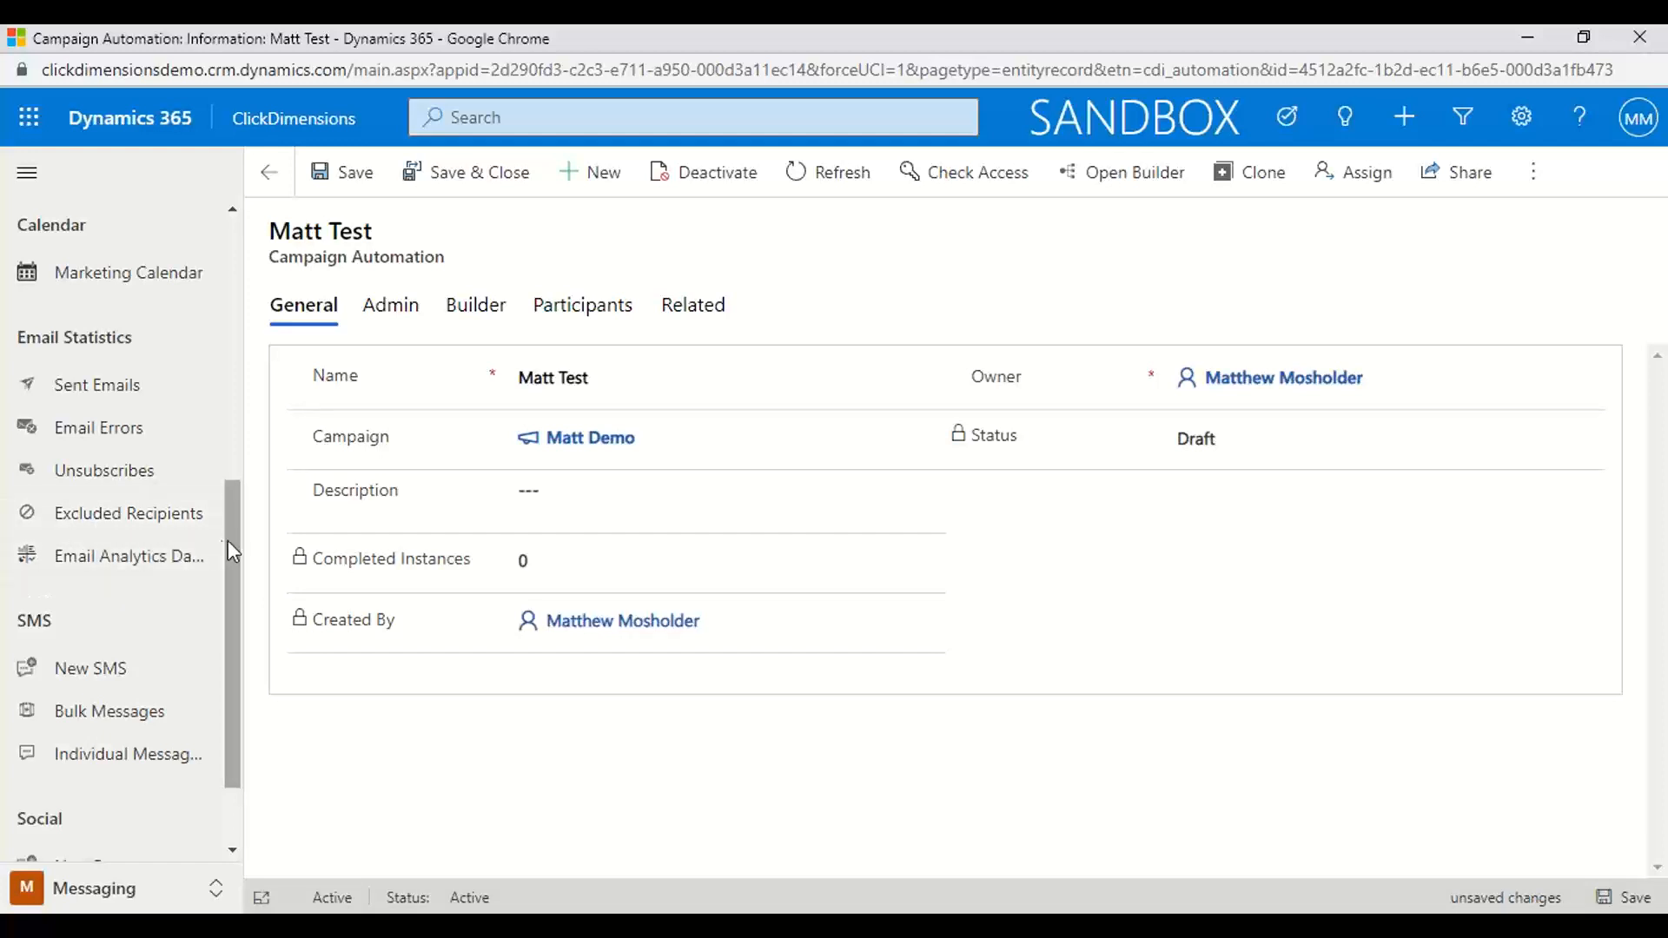
Discard the campaign automation changes, then create and save a new bulk text message with the subject "Matt test"
{"action": "left_click_drag", "start_coordinate": [227, 551], "coordinate": [228, 663]}
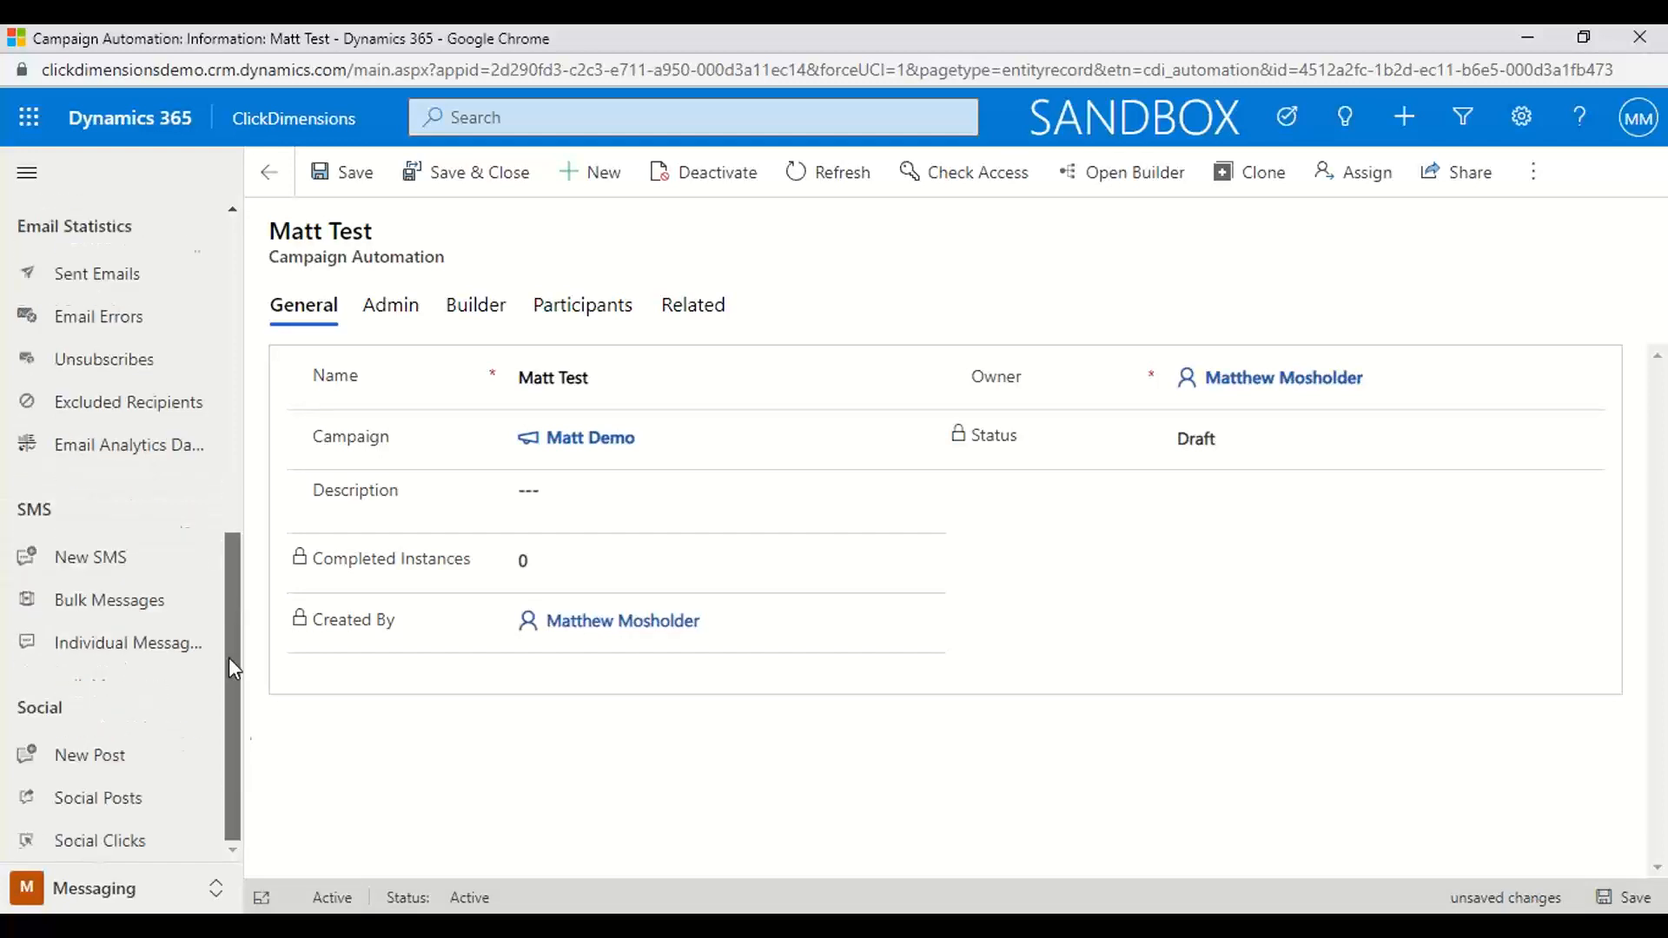
{"action": "left_click", "coordinate": [90, 557]}
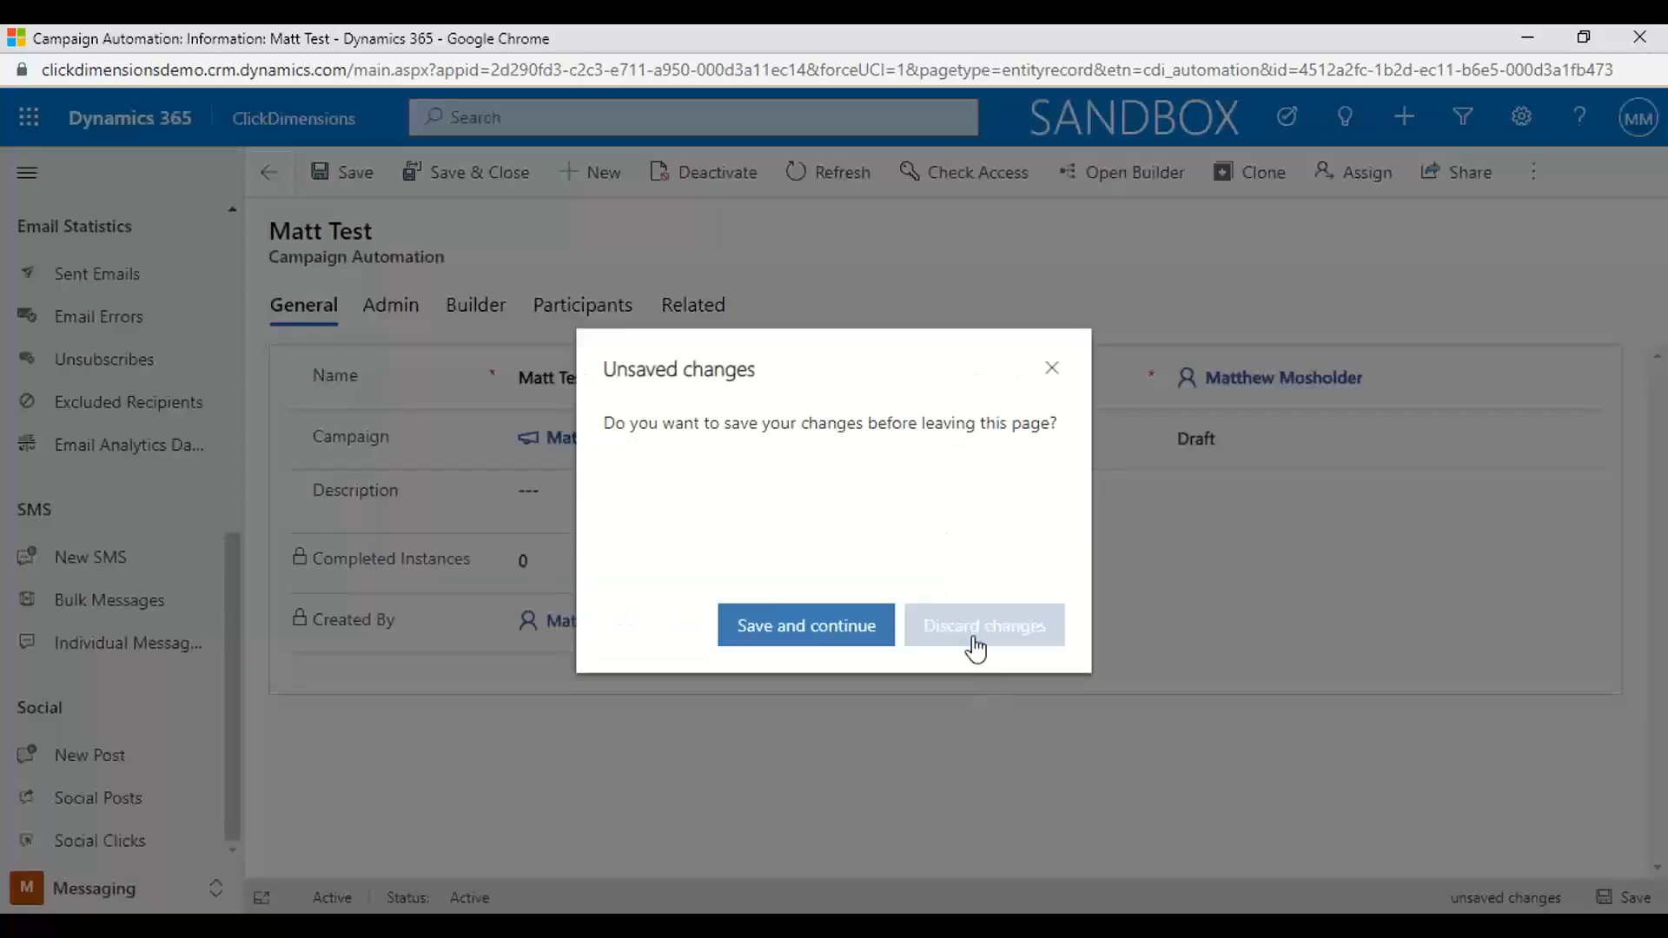
{"action": "left_click", "coordinate": [975, 635]}
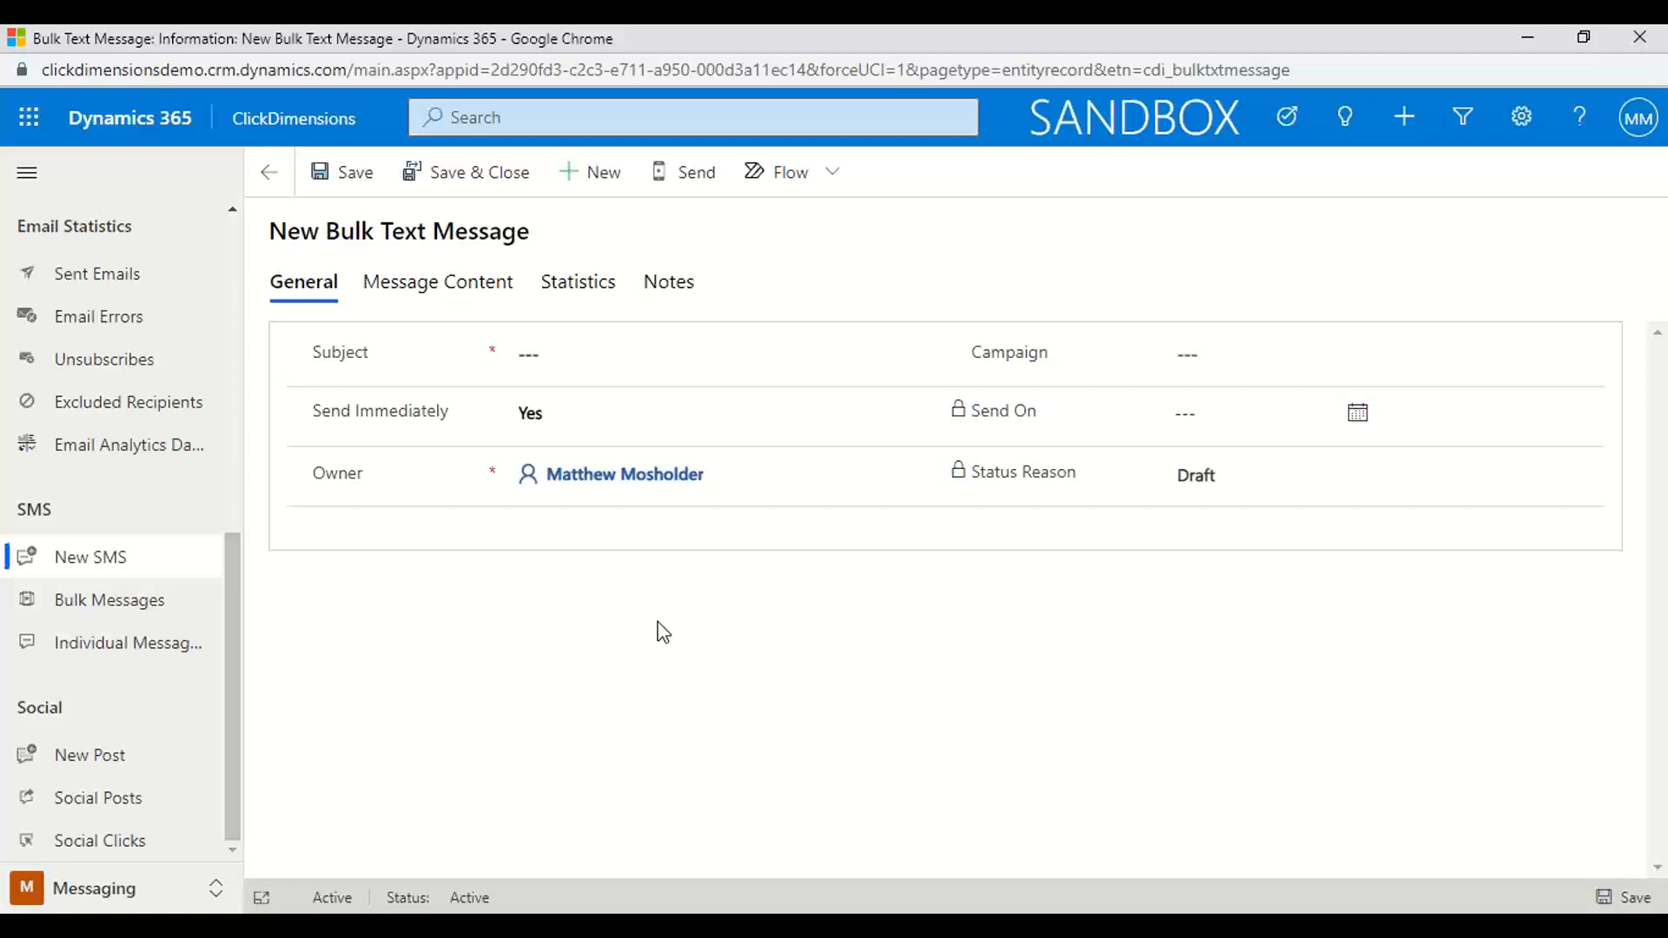
{"action": "left_click", "coordinate": [572, 363]}
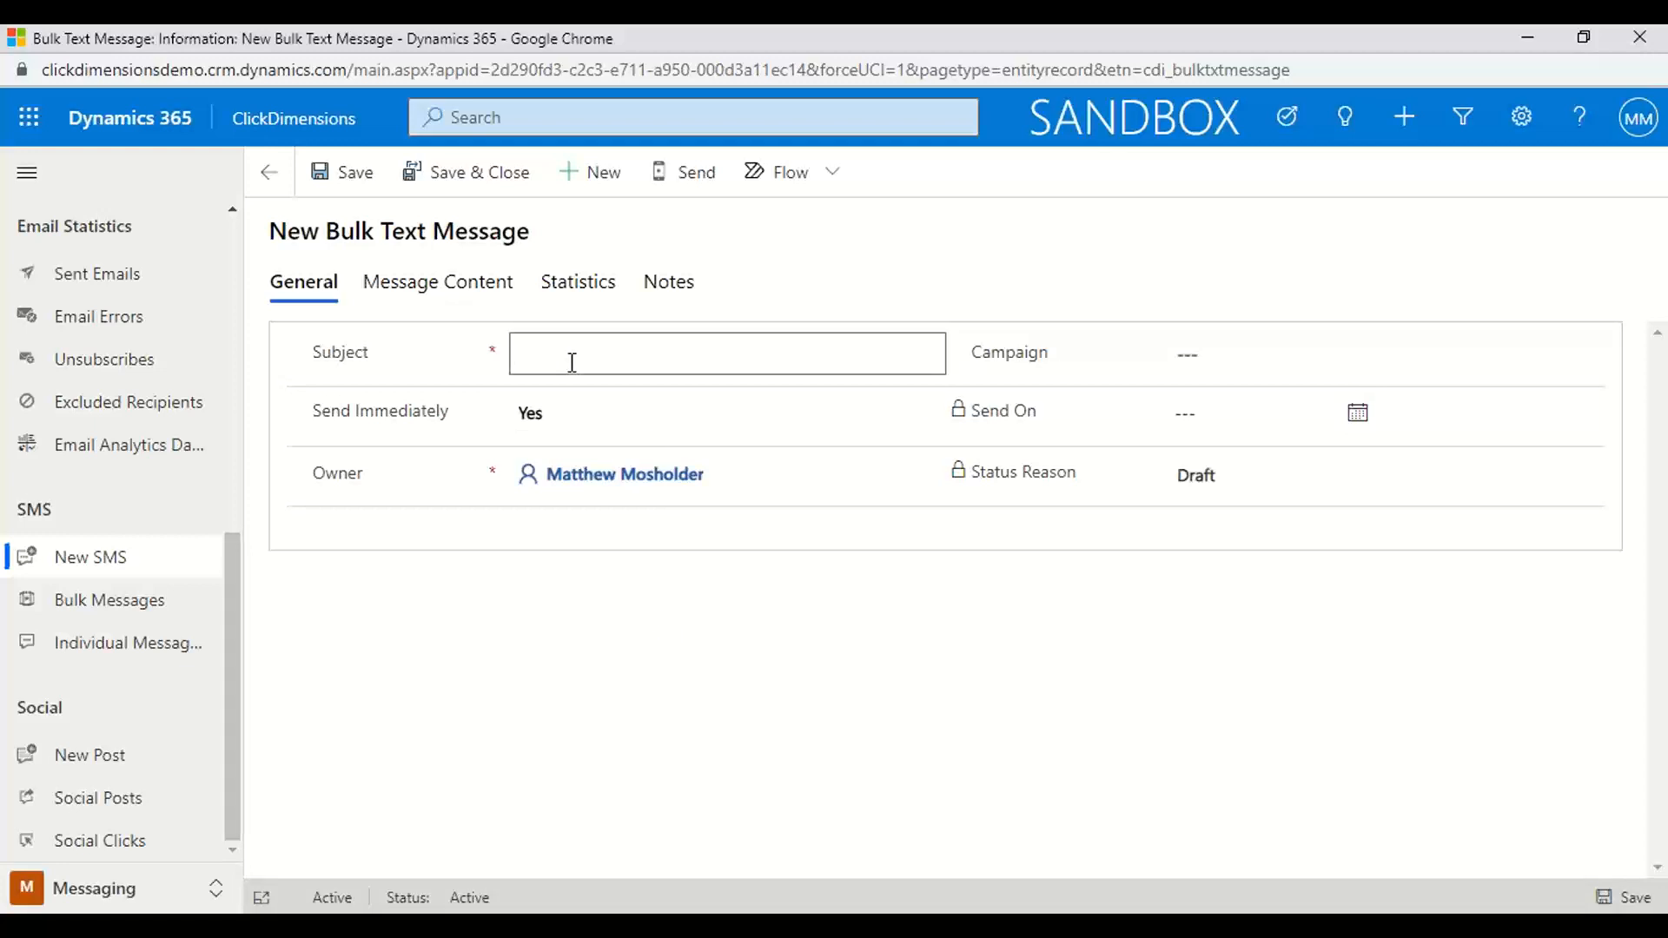
{"action": "type", "text": "Matt test"}
{"action": "left_click", "coordinate": [350, 179]}
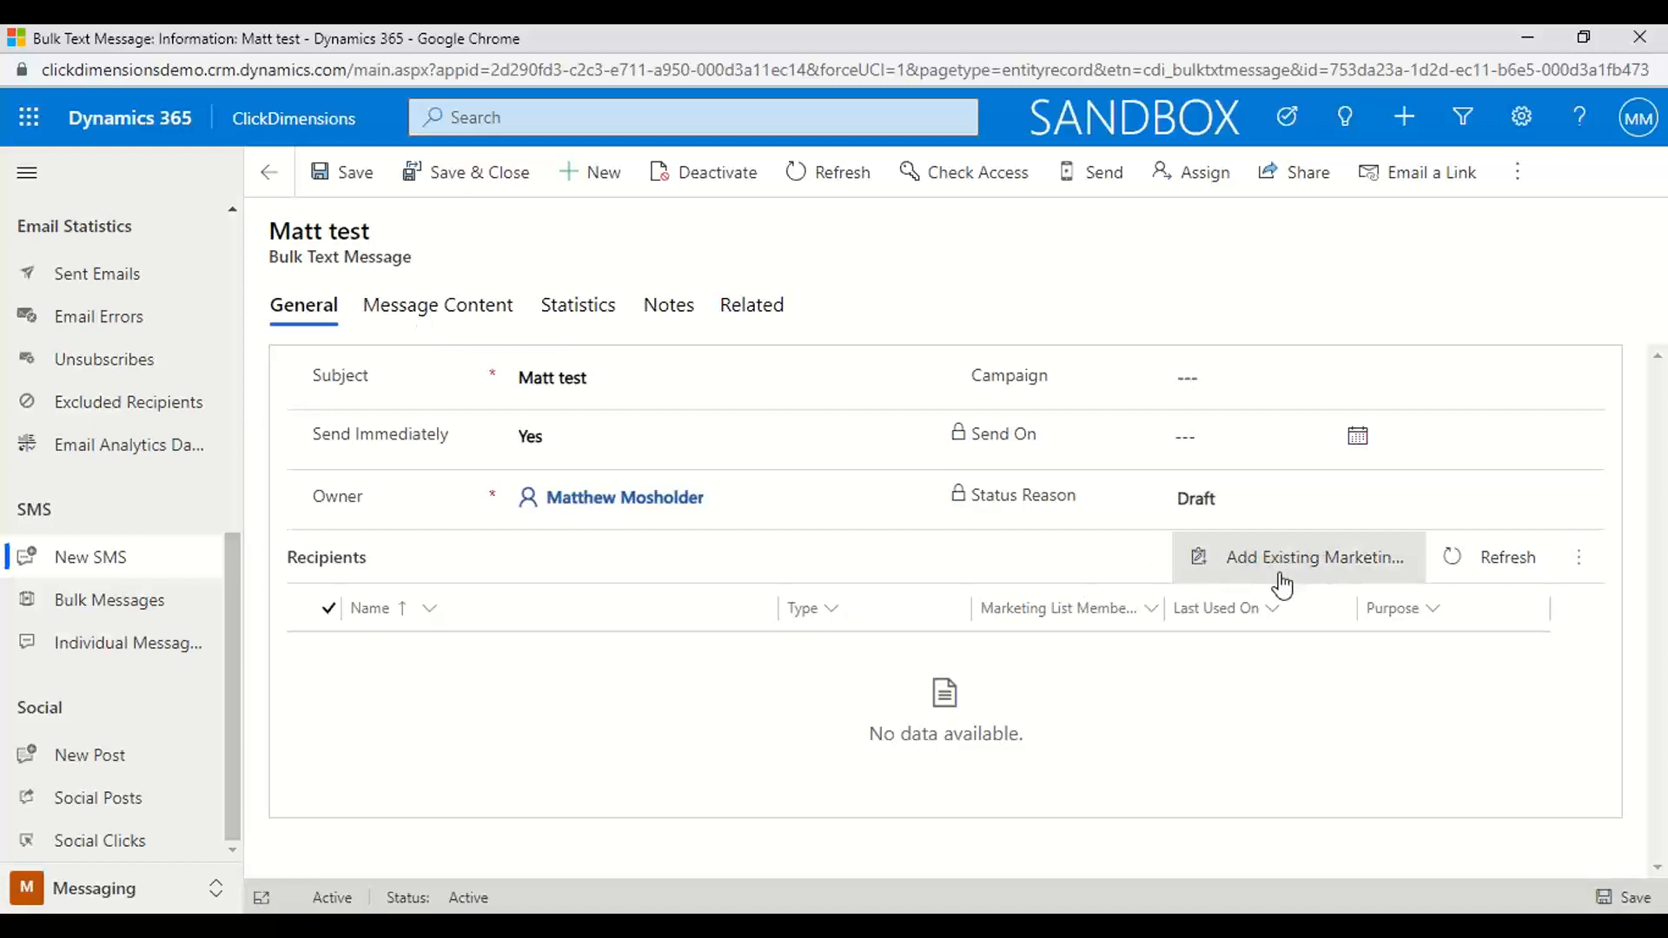
Insert the contact's Age personalization field into the content of the bulk text message
{"action": "left_click", "coordinate": [428, 323]}
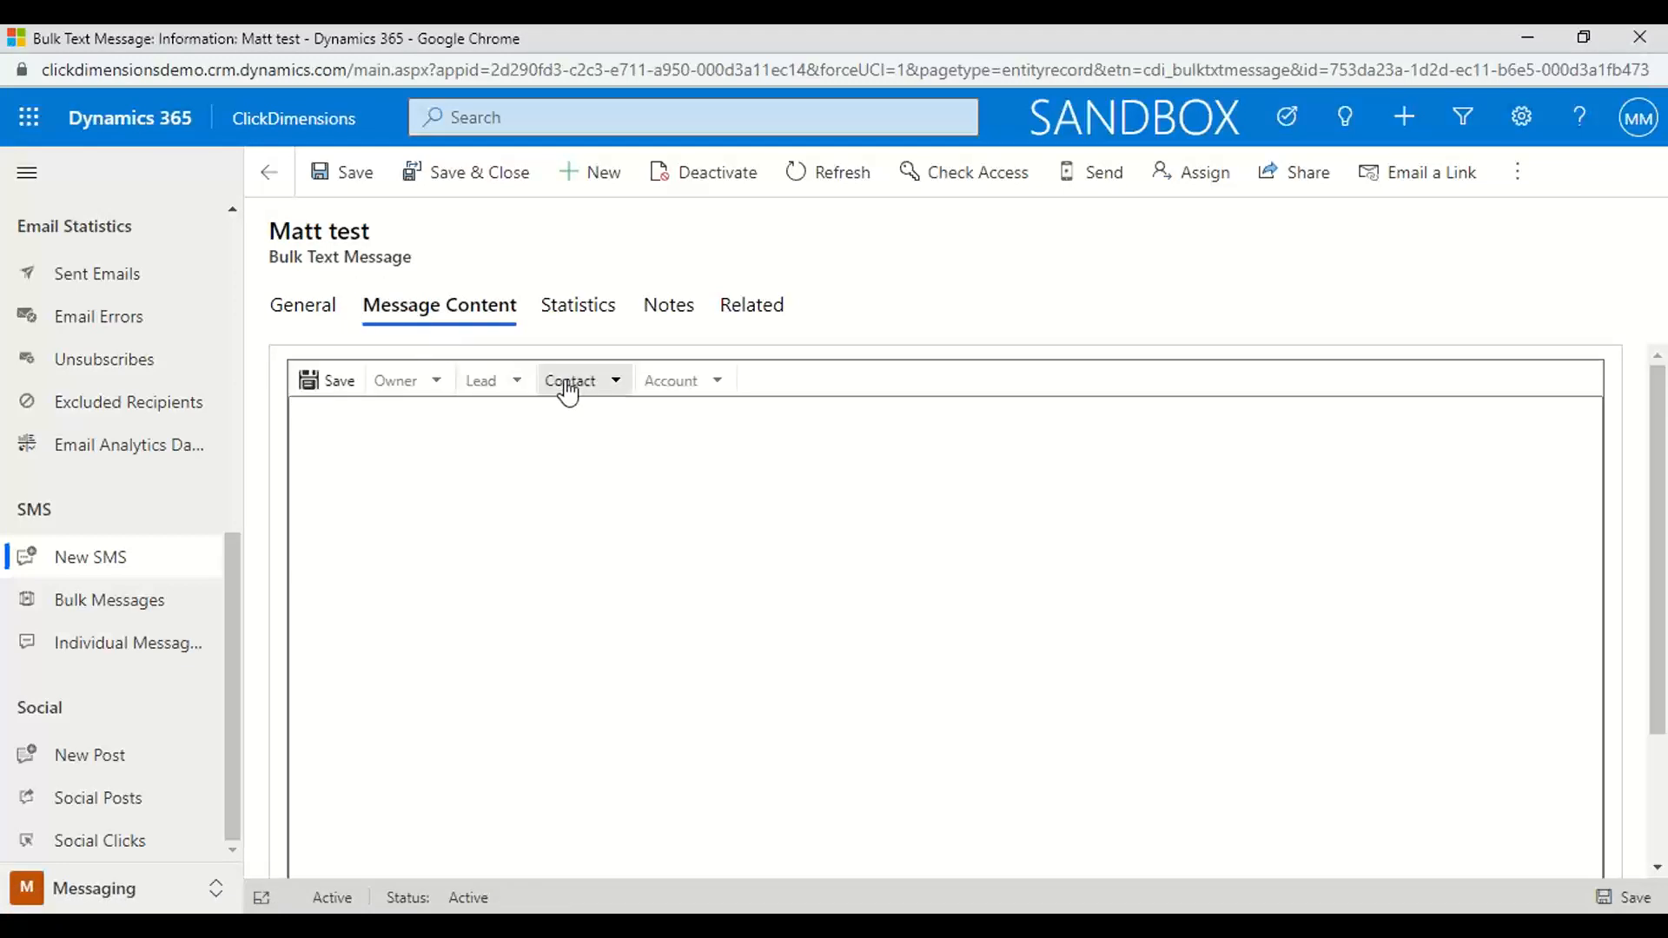
{"action": "left_click", "coordinate": [614, 384]}
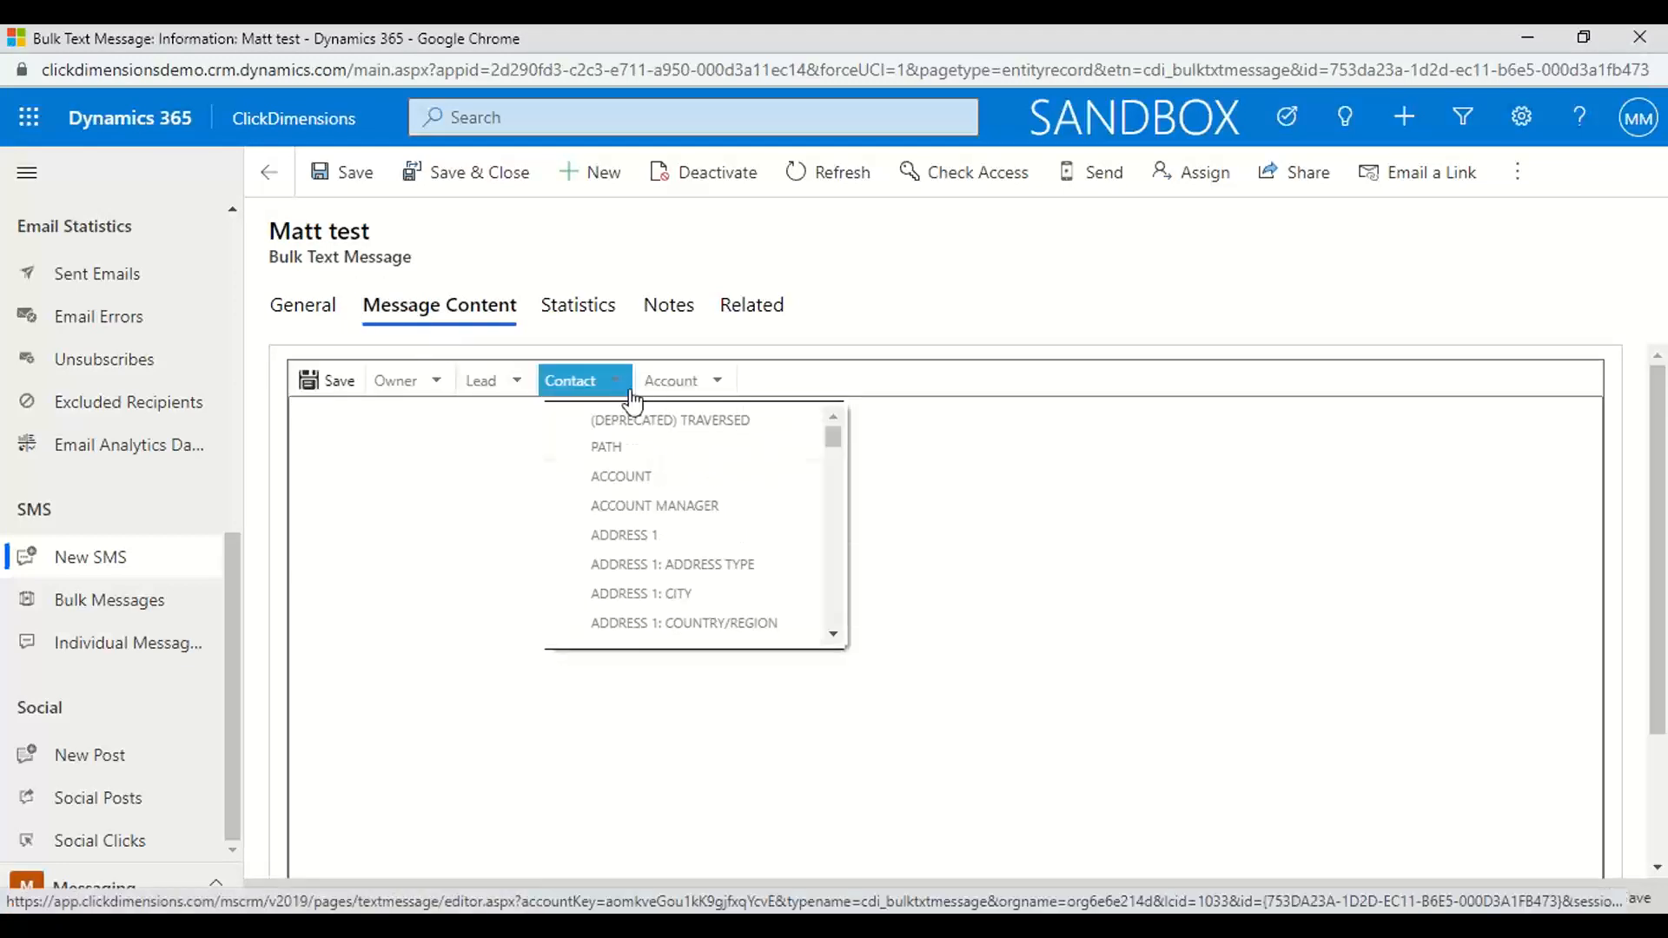
{"action": "scroll", "coordinate": [696, 585], "scroll_direction": "down", "scroll_amount": 5}
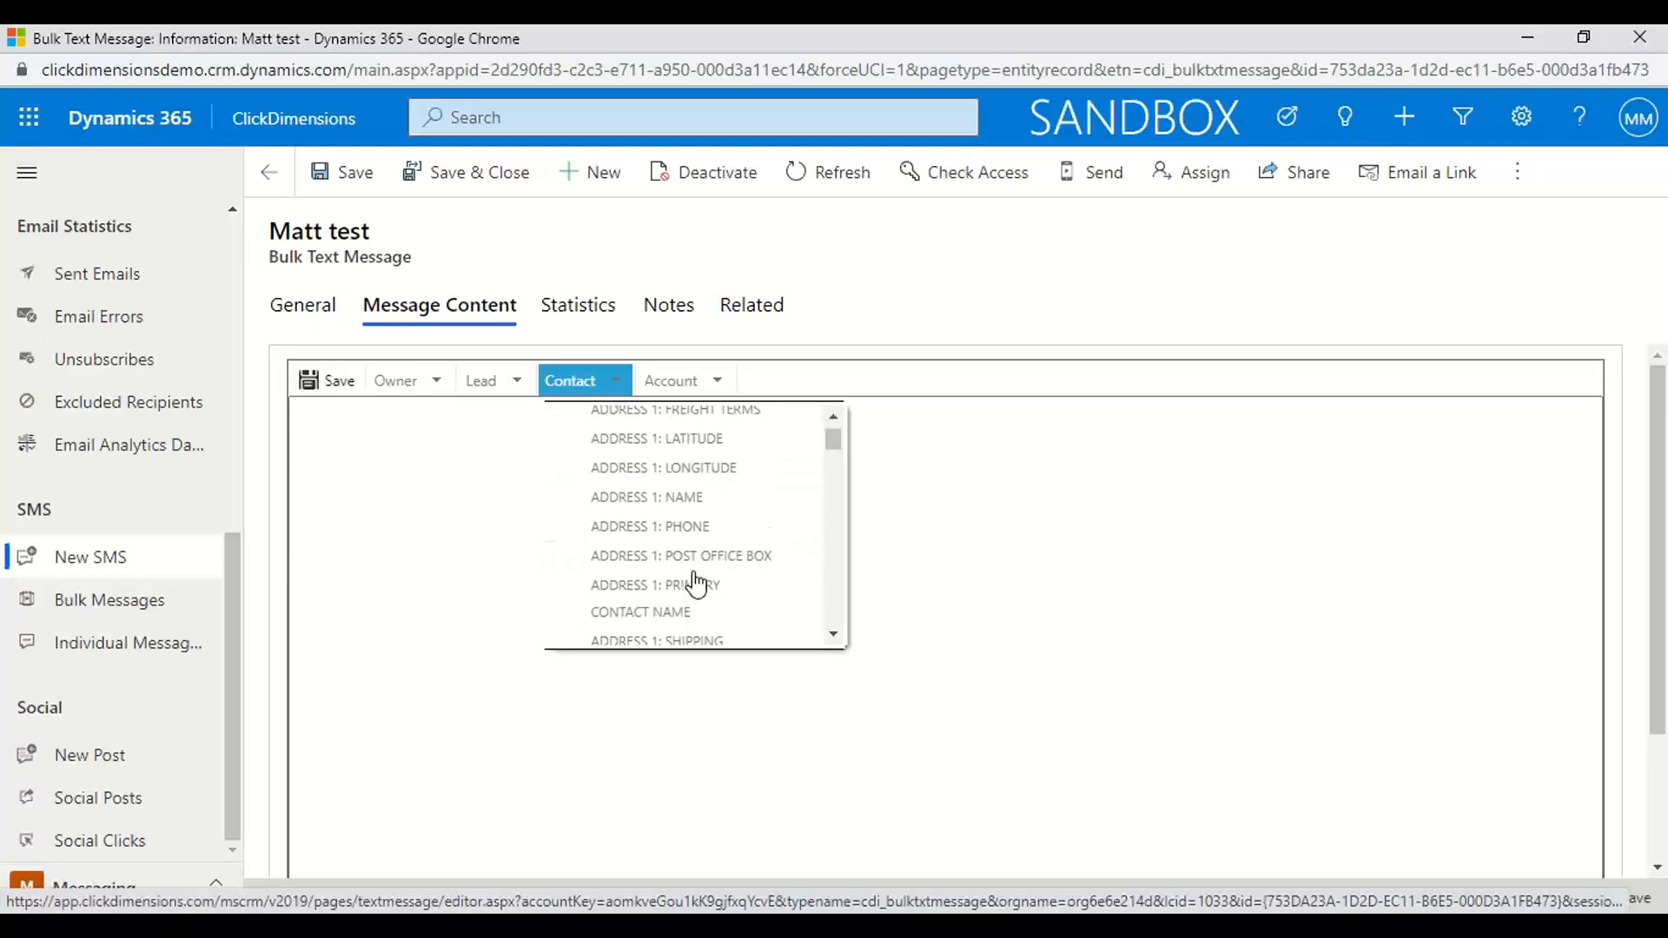
{"action": "scroll", "coordinate": [696, 585], "scroll_direction": "down", "scroll_amount": 6}
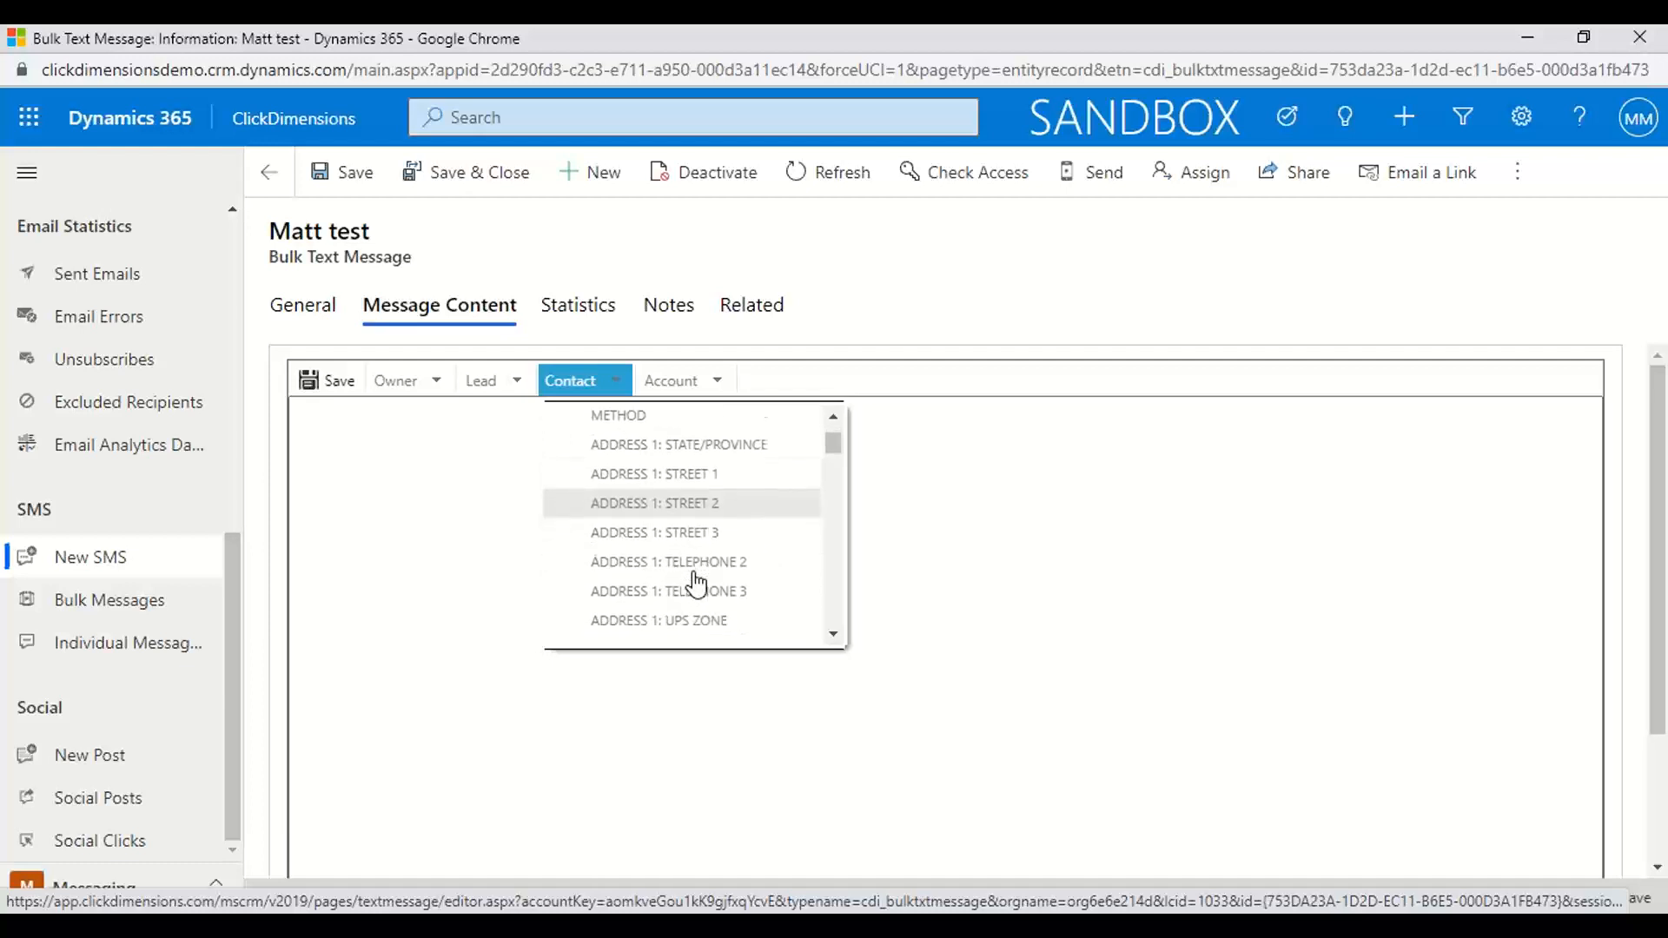
{"action": "scroll", "coordinate": [696, 585], "scroll_direction": "down", "scroll_amount": 5}
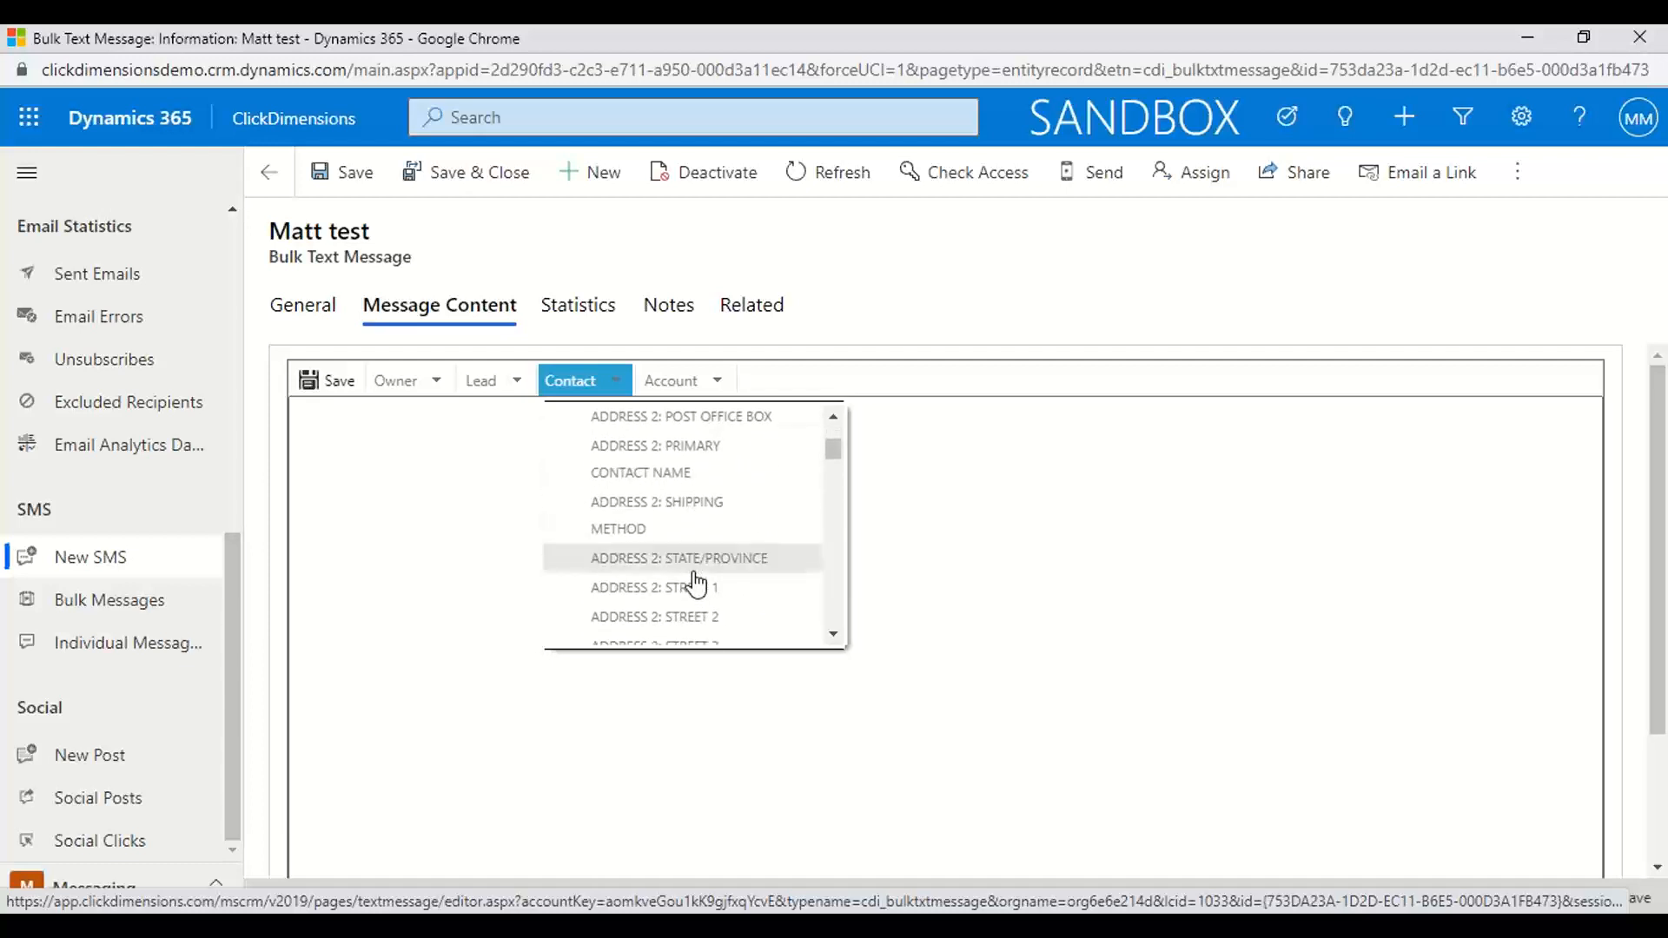
{"action": "scroll", "coordinate": [696, 585], "scroll_direction": "down", "scroll_amount": 6}
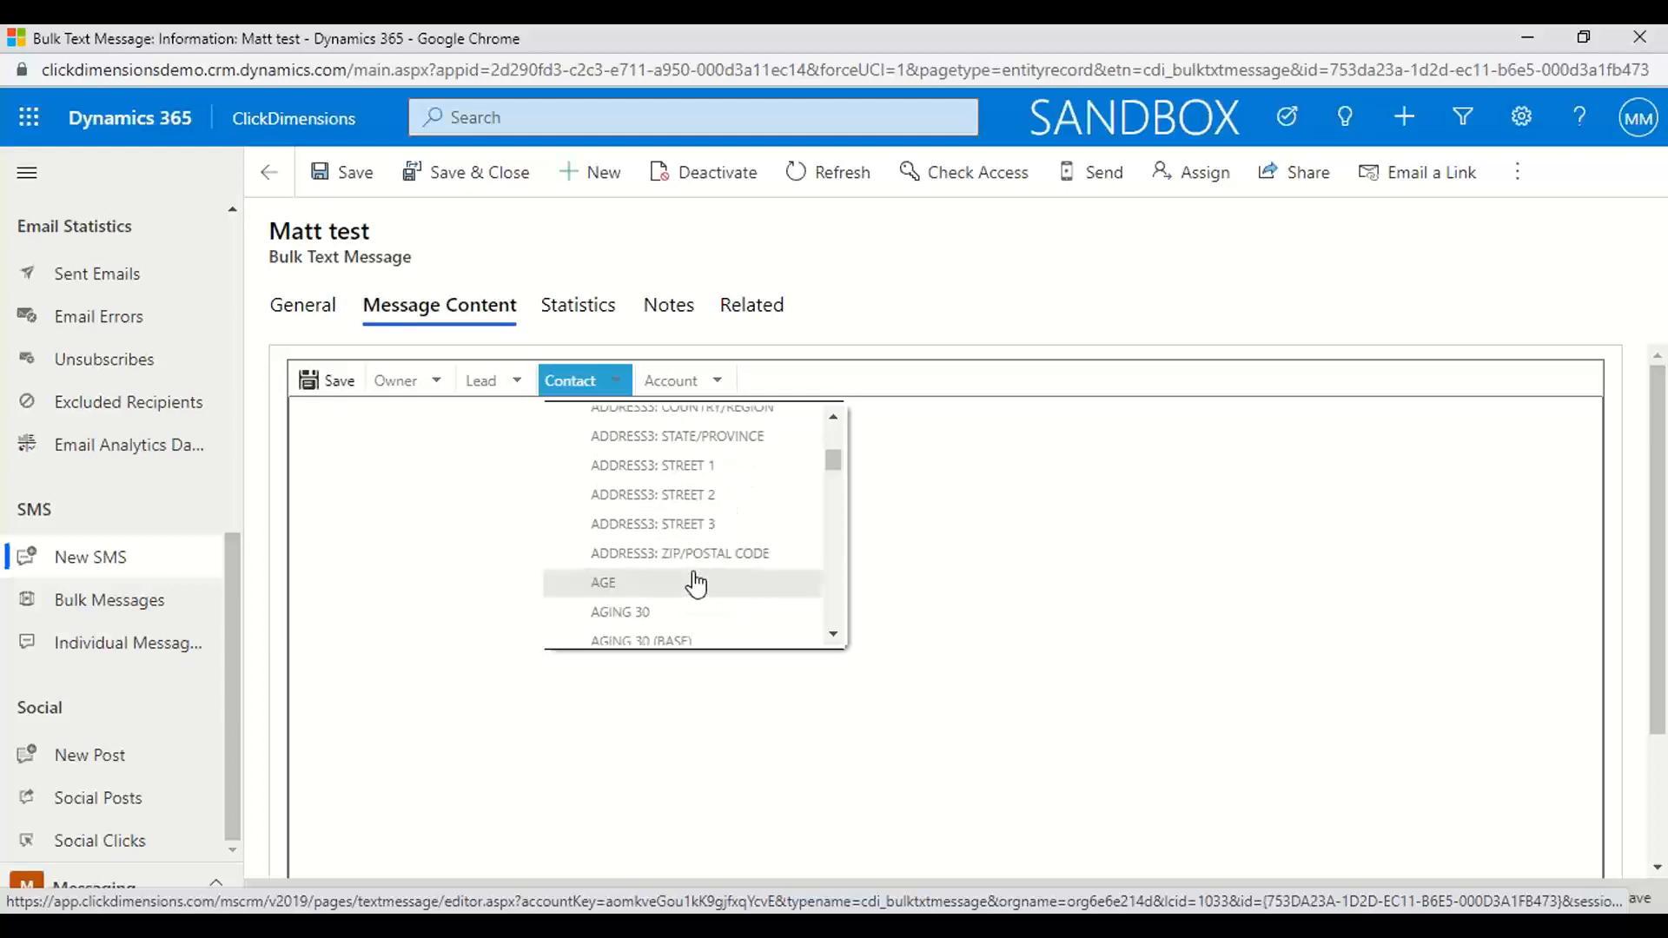
{"action": "scroll", "coordinate": [693, 581], "scroll_direction": "up", "scroll_amount": 3}
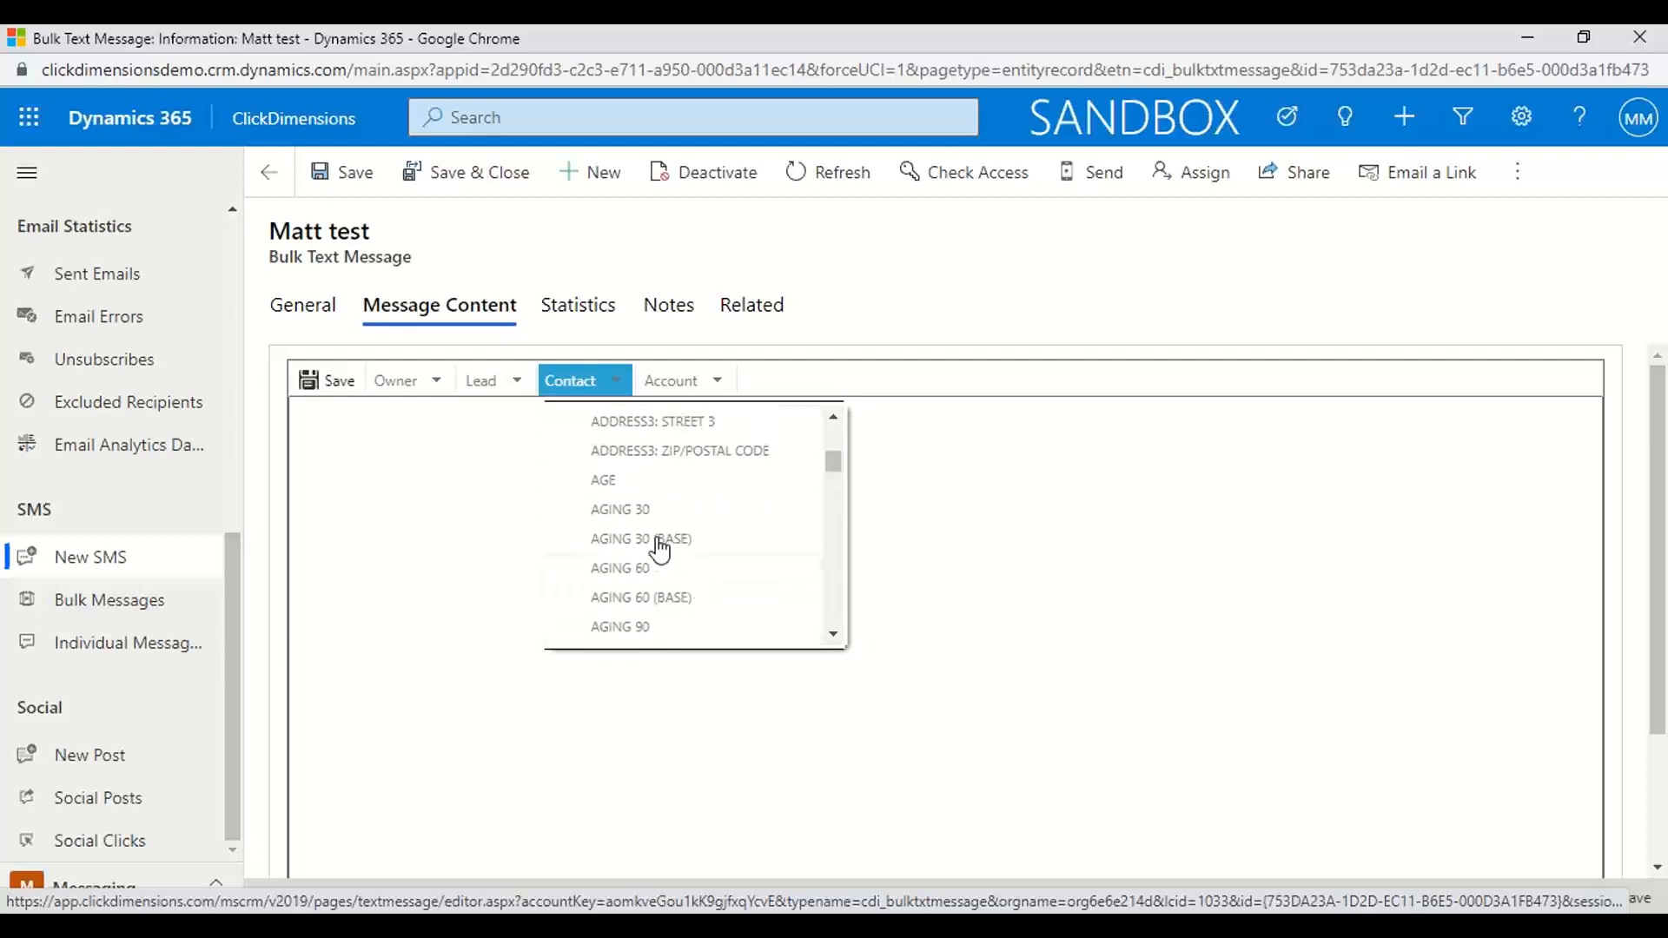
{"action": "left_click", "coordinate": [602, 480]}
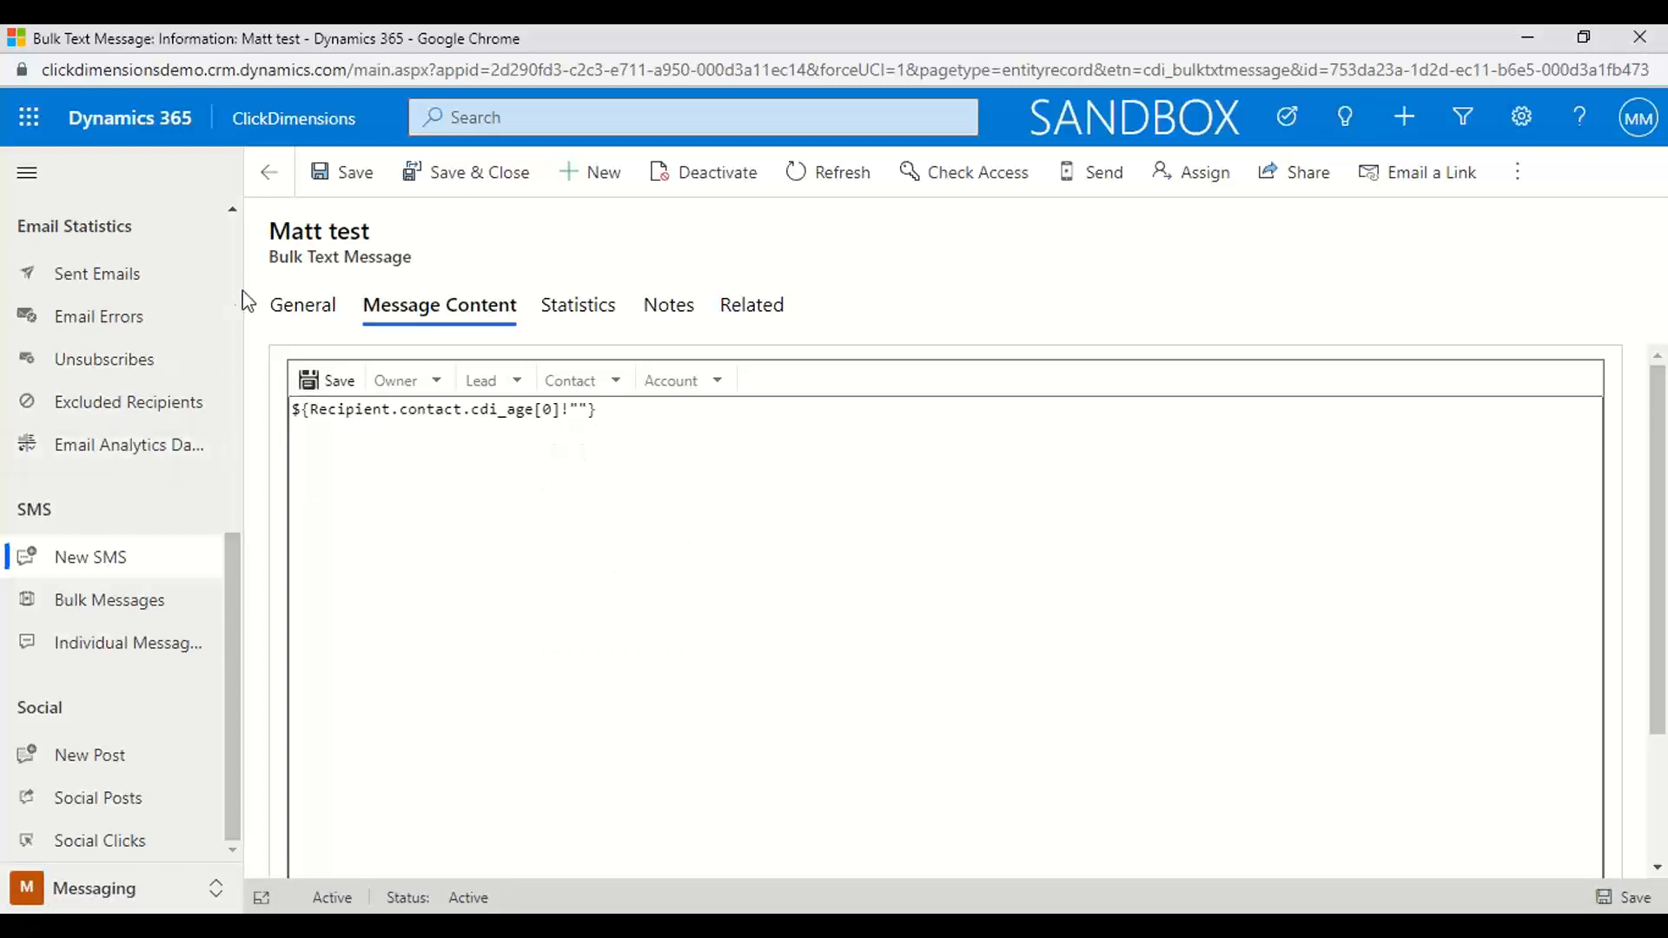
Leave the text message, discard unsaved changes, and save a new social post named "Matt Demo" linked to the Matt Demo campaign
{"action": "left_click", "coordinate": [269, 173]}
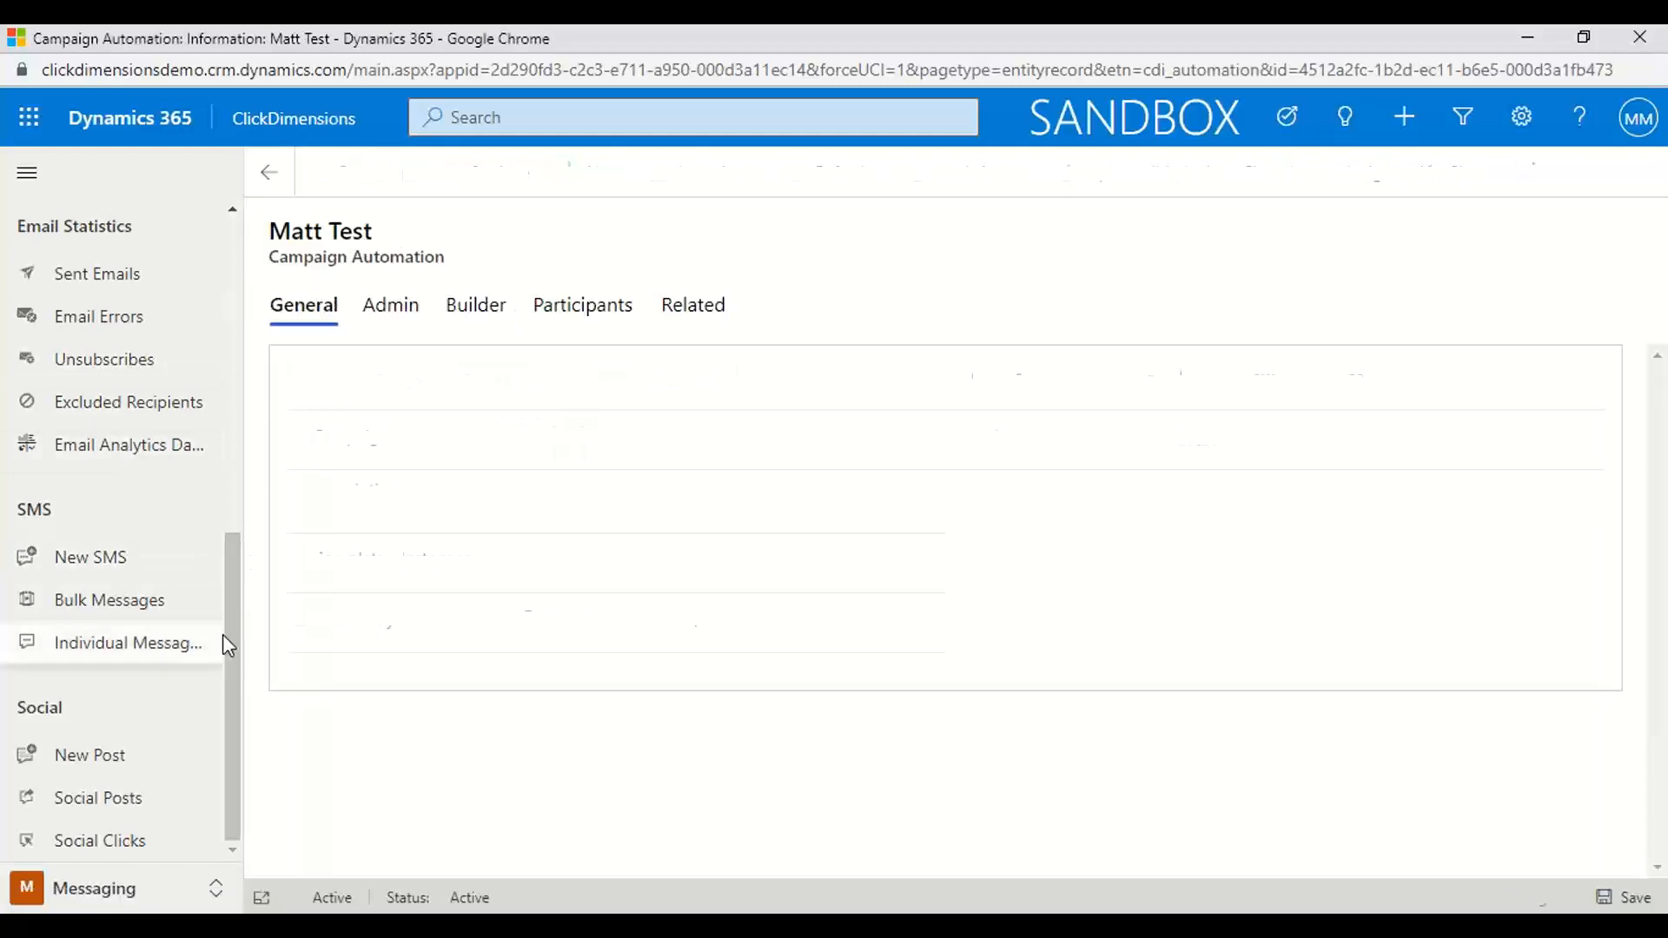
{"action": "left_click", "coordinate": [78, 758]}
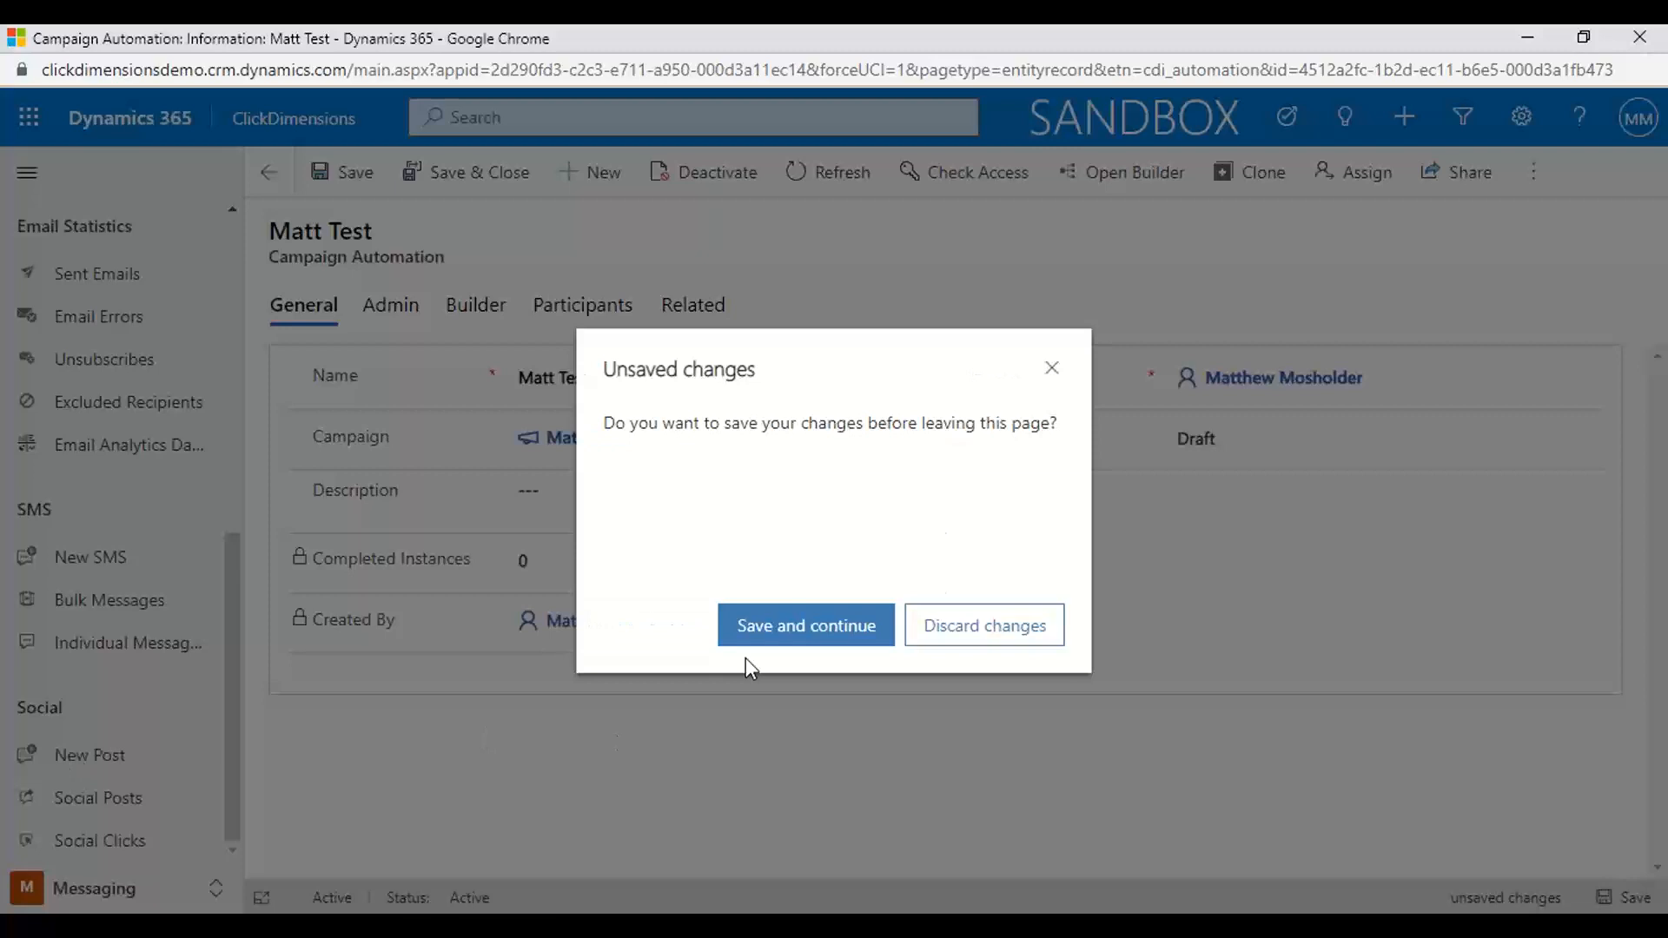
{"action": "left_click", "coordinate": [966, 641]}
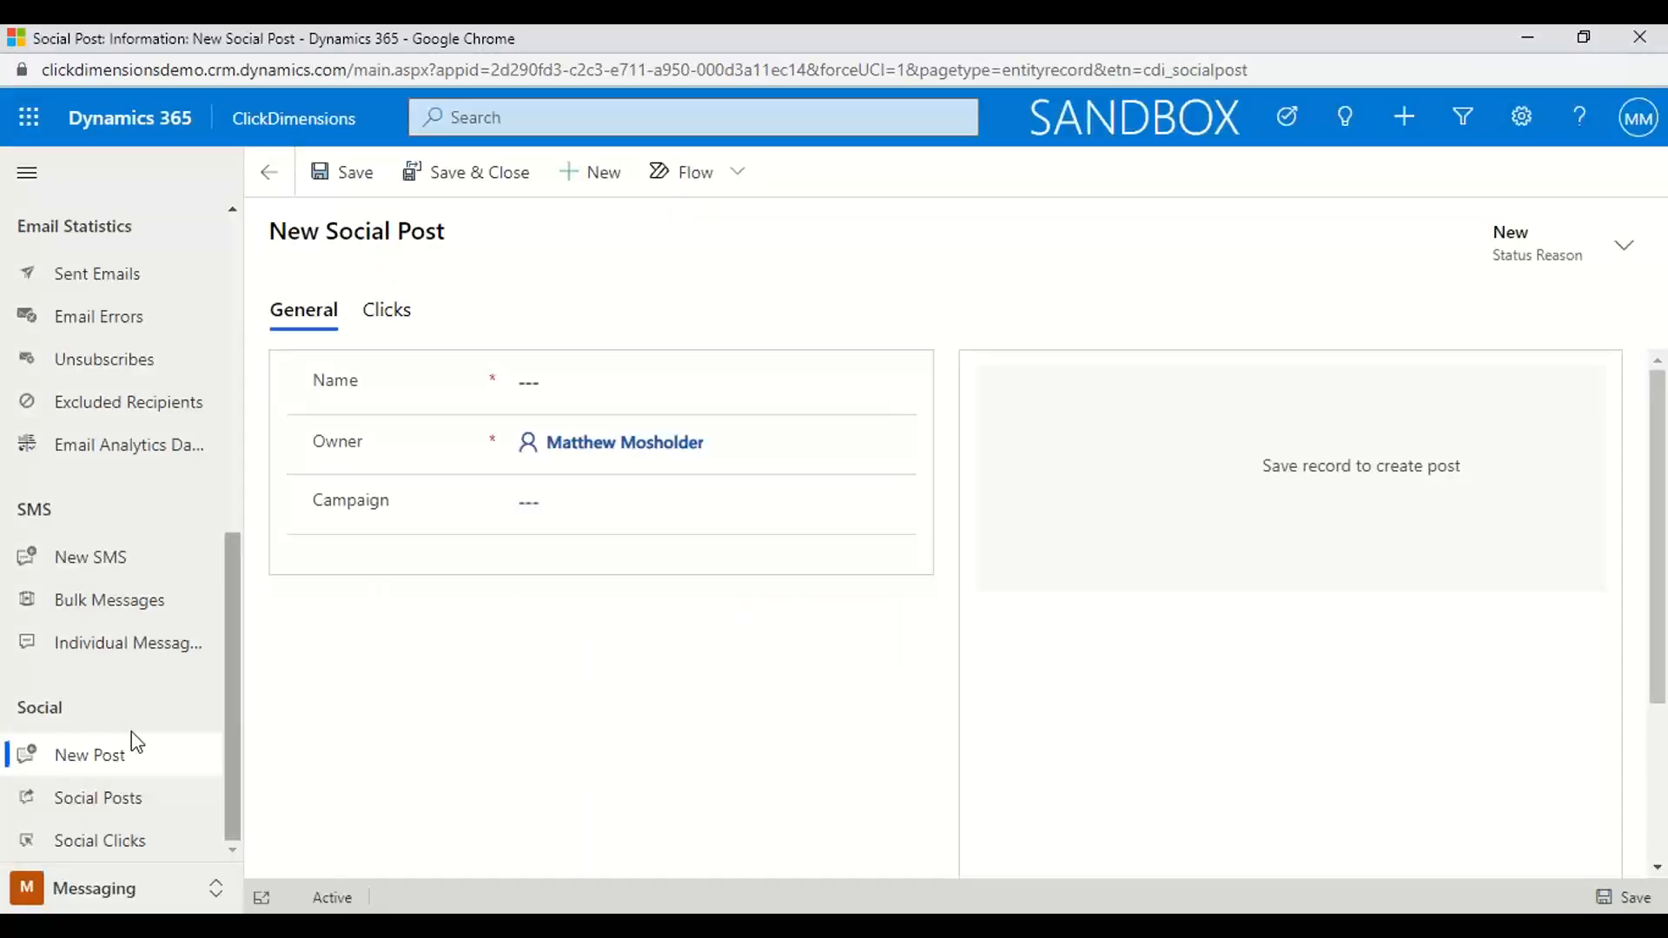
{"action": "left_click", "coordinate": [580, 381]}
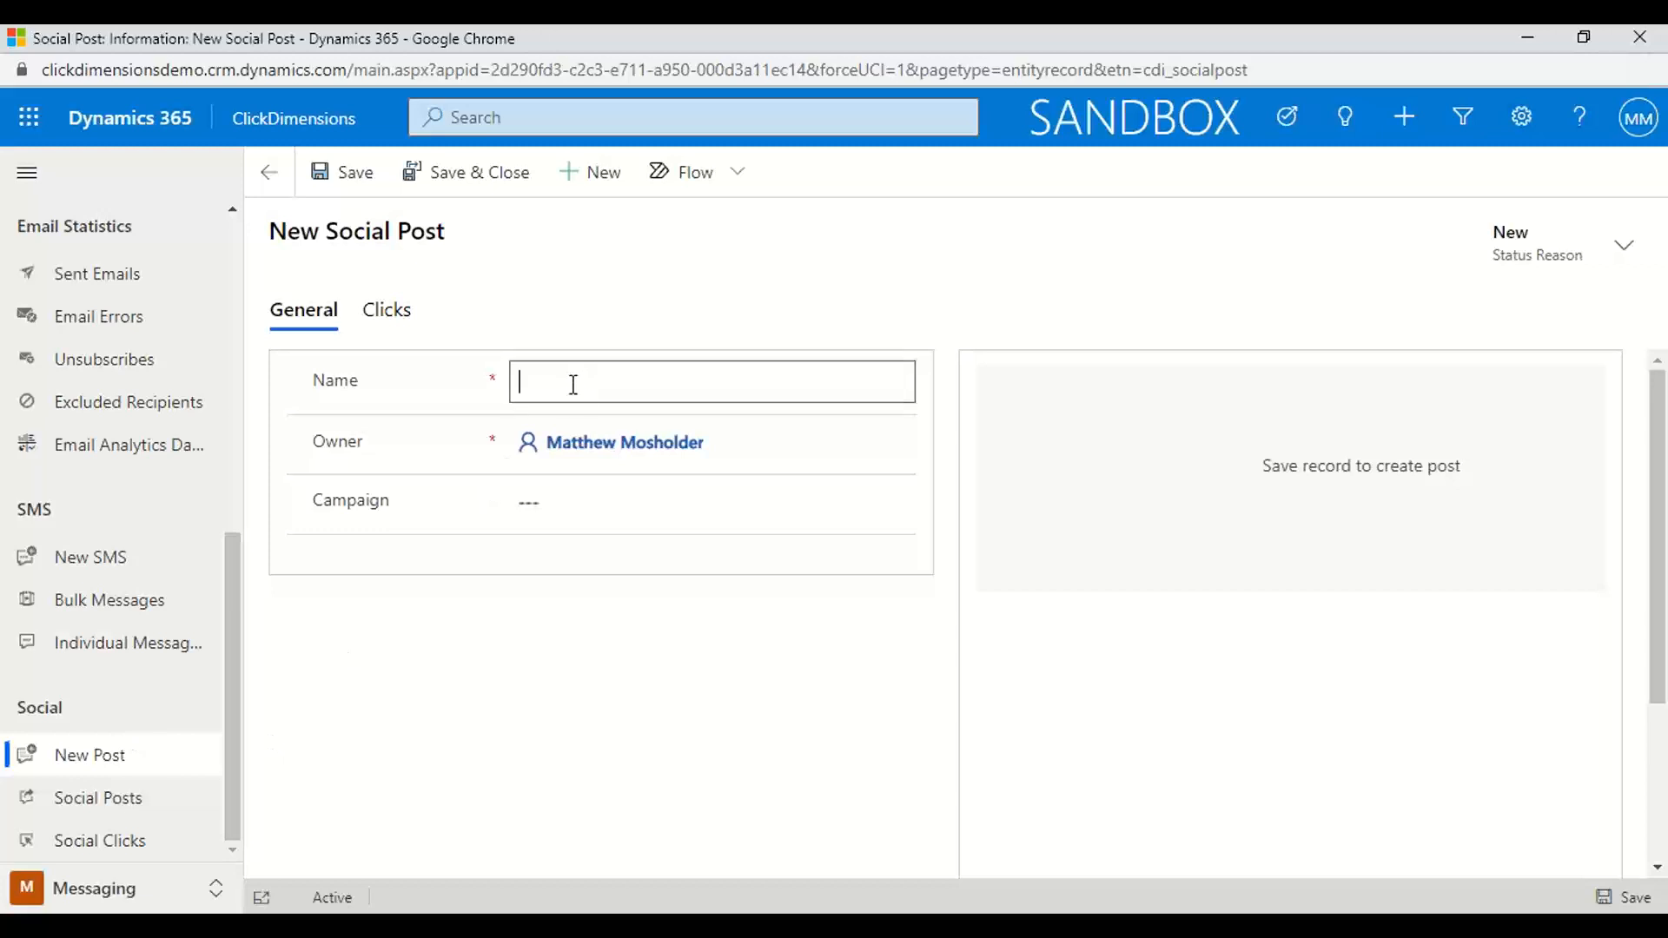
{"action": "type", "text": "Matt Demo"}
{"action": "left_click", "coordinate": [549, 501]}
{"action": "type", "text": "Matt Demo"}
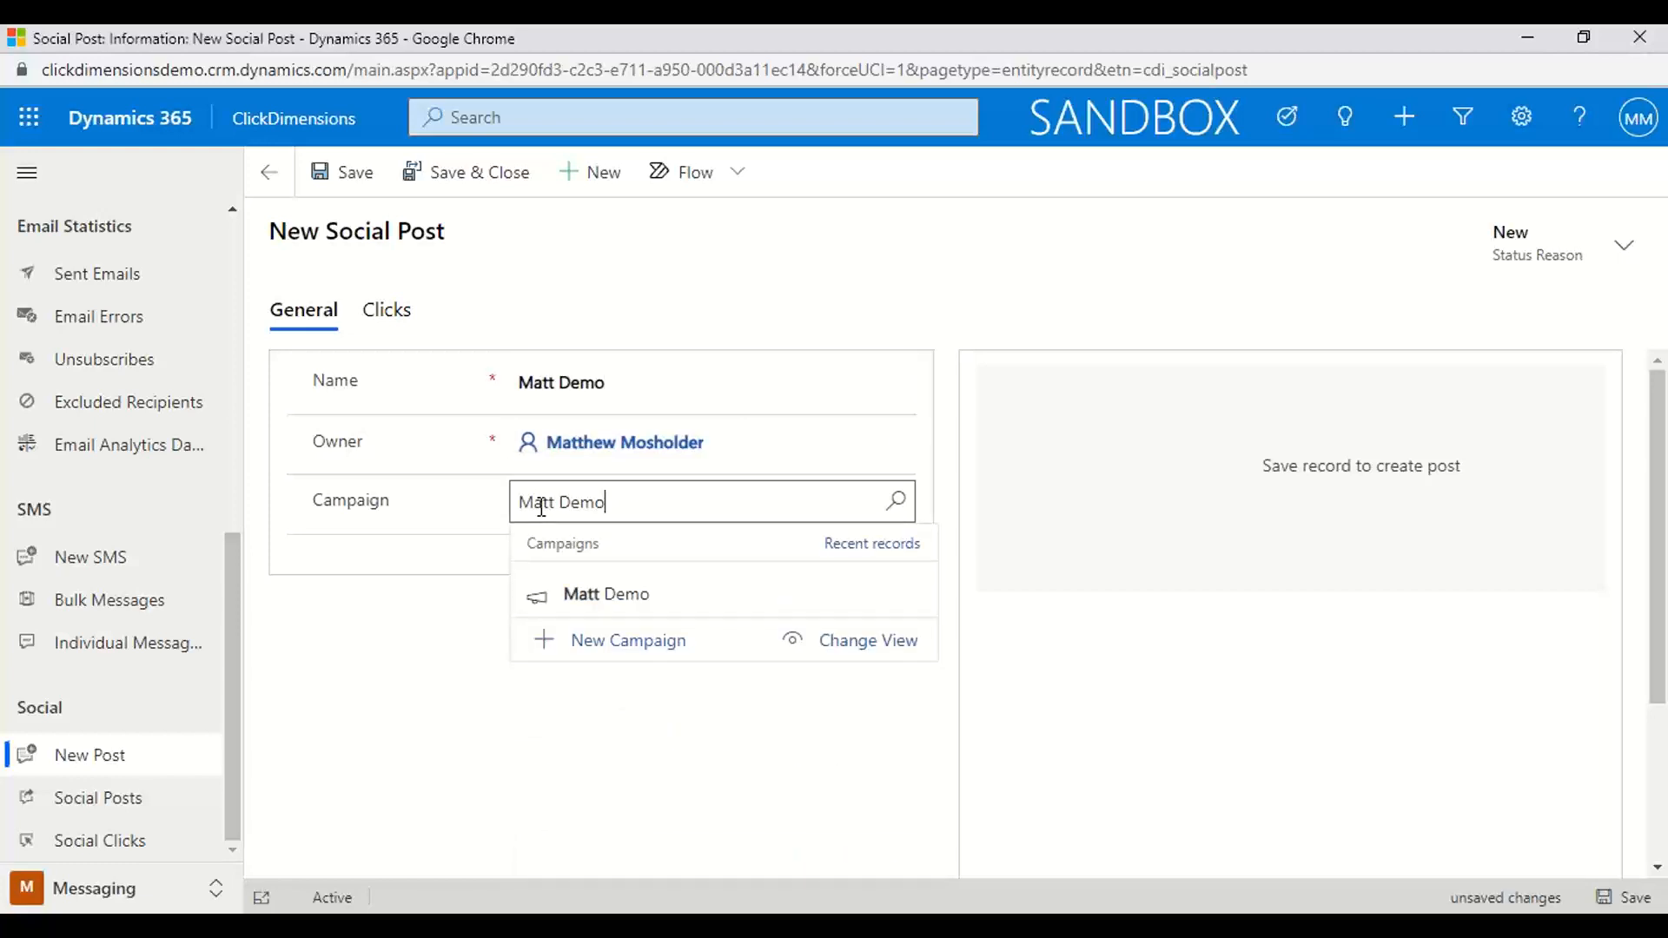
{"action": "left_click", "coordinate": [612, 593]}
{"action": "left_click", "coordinate": [339, 173]}
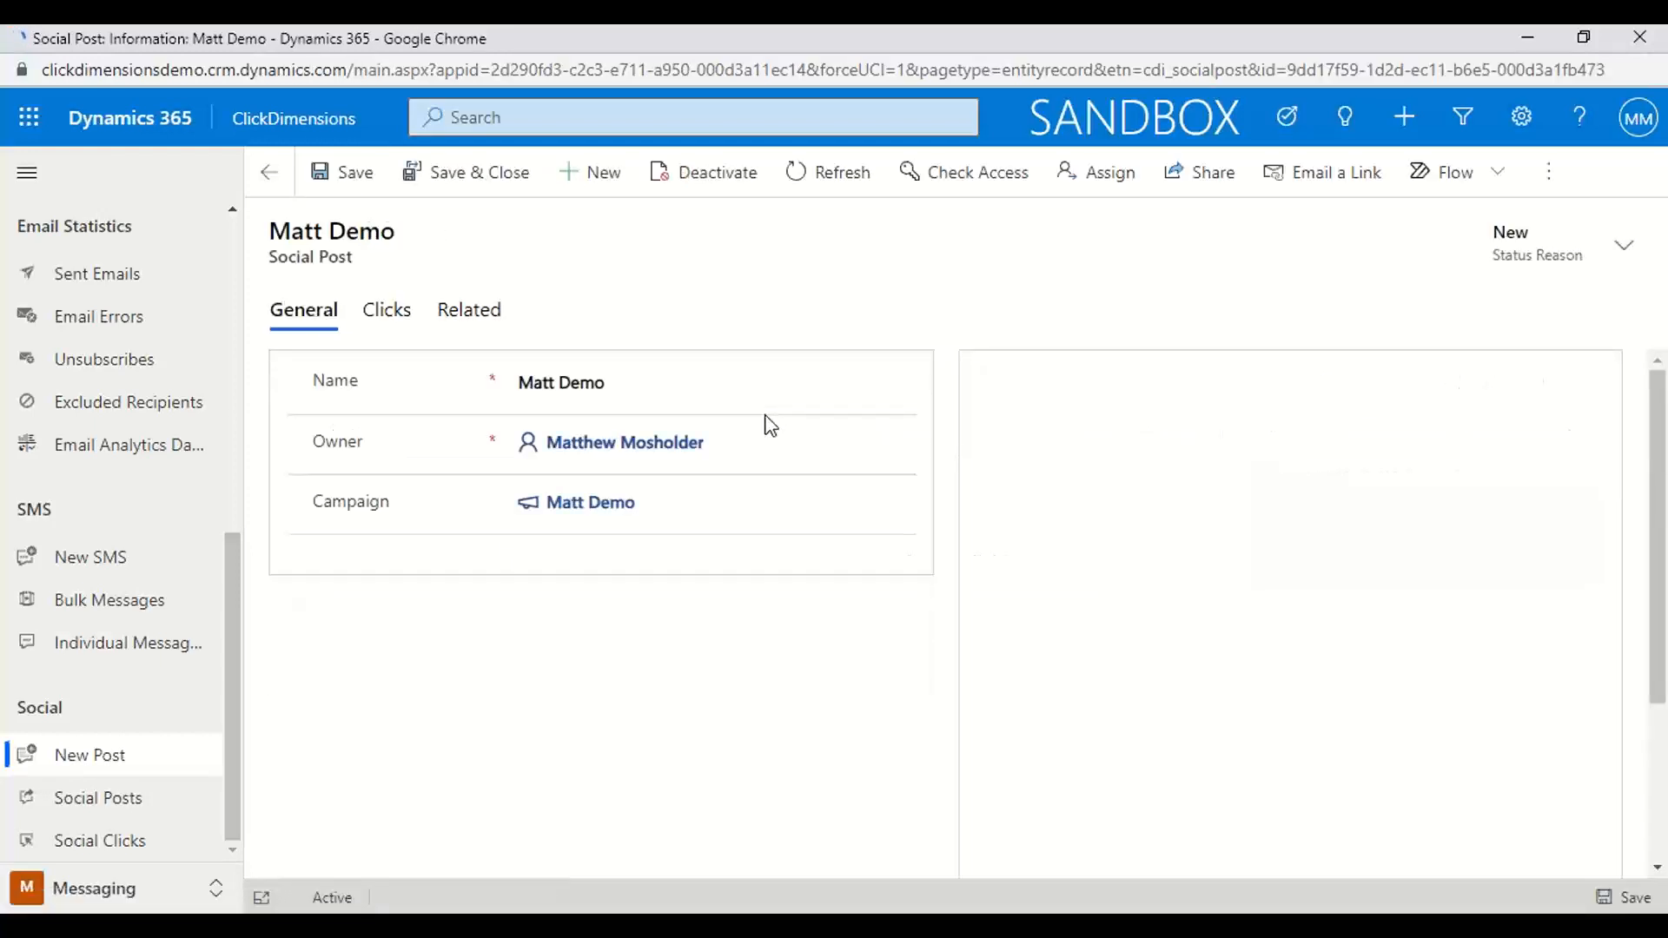
Open the post console for the social post and examine its Facebook profile choices and posting time options
{"action": "left_click", "coordinate": [1378, 482]}
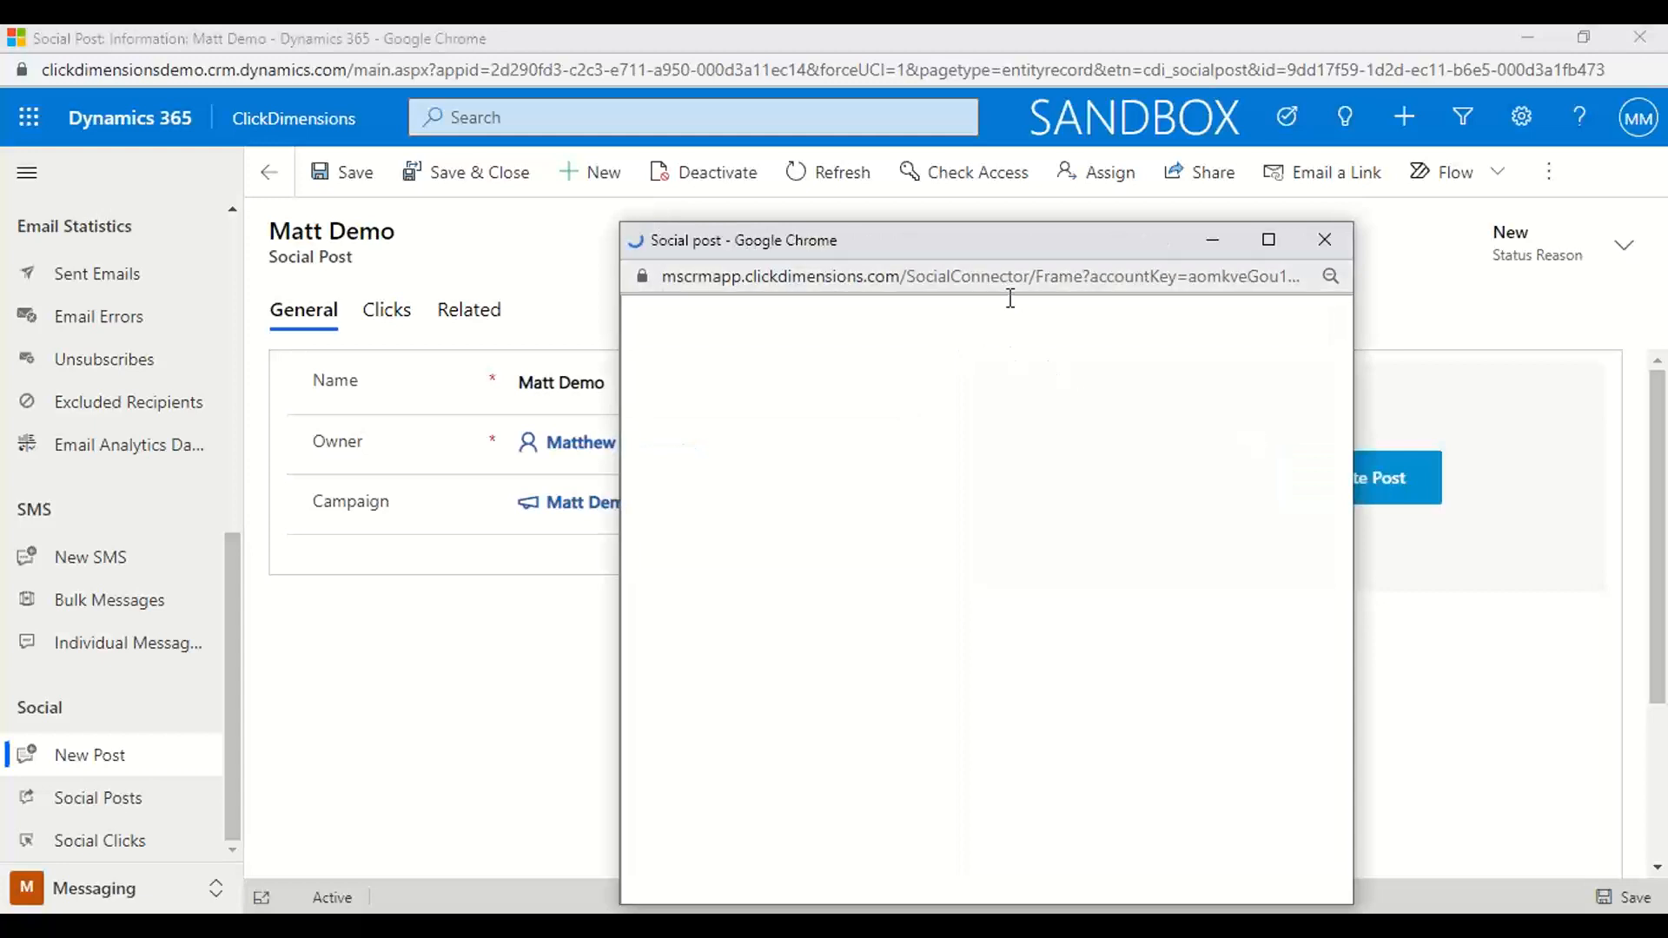
{"action": "left_click_drag", "start_coordinate": [945, 245], "coordinate": [787, 201]}
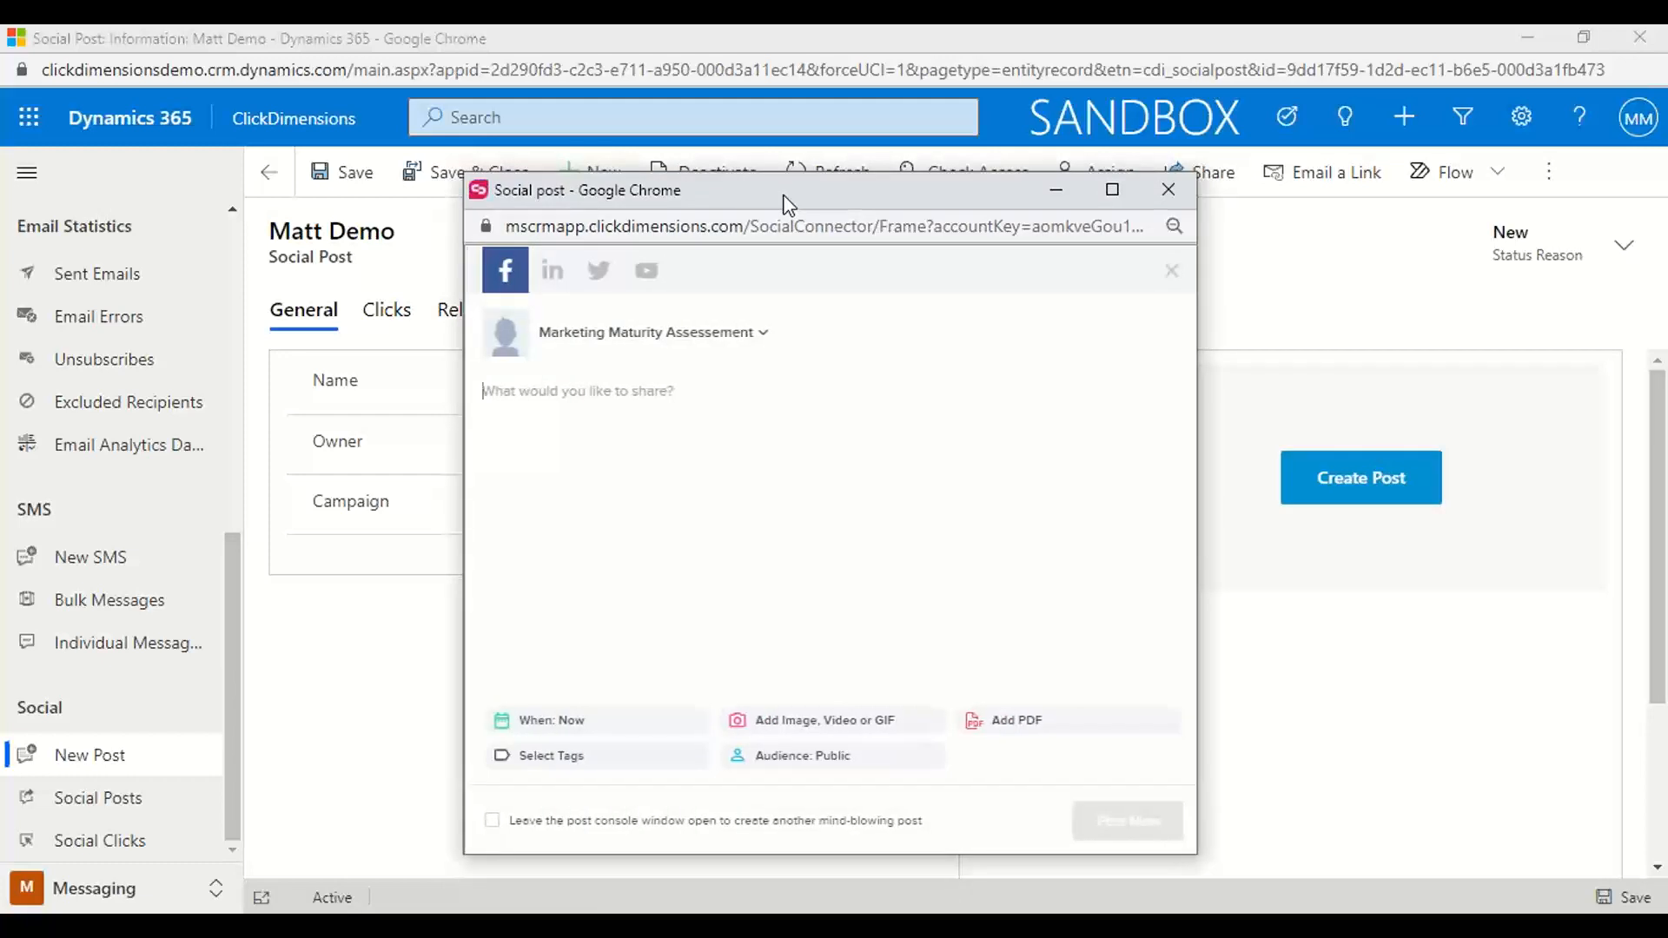
{"action": "left_click", "coordinate": [765, 334]}
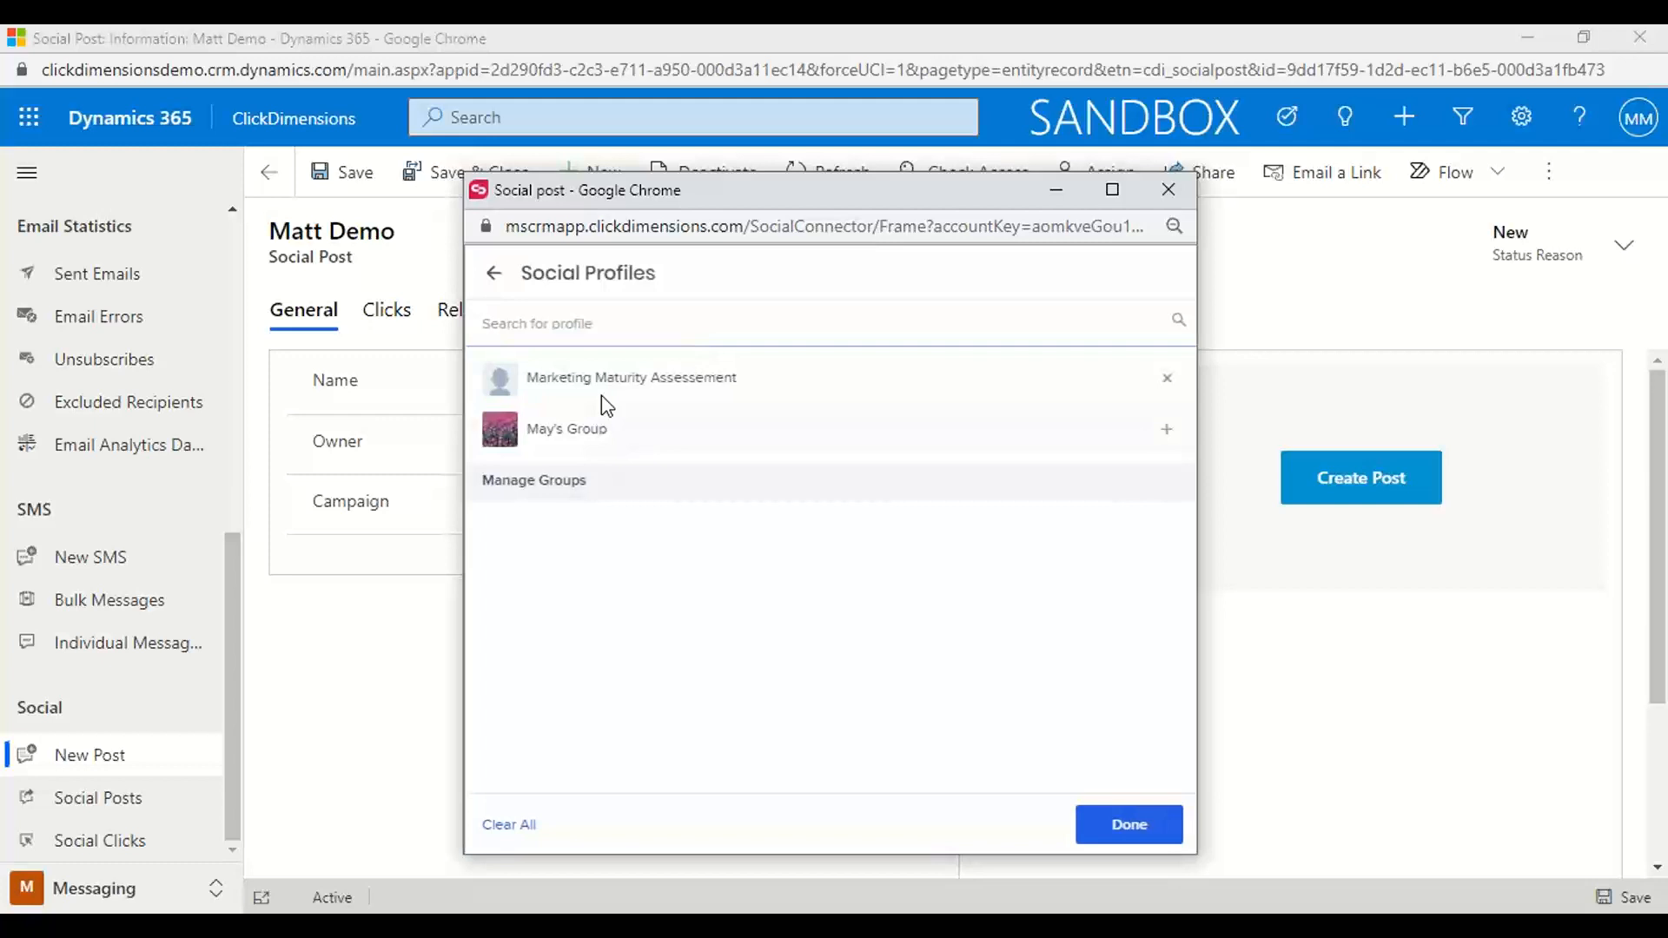
{"action": "left_click", "coordinate": [494, 273]}
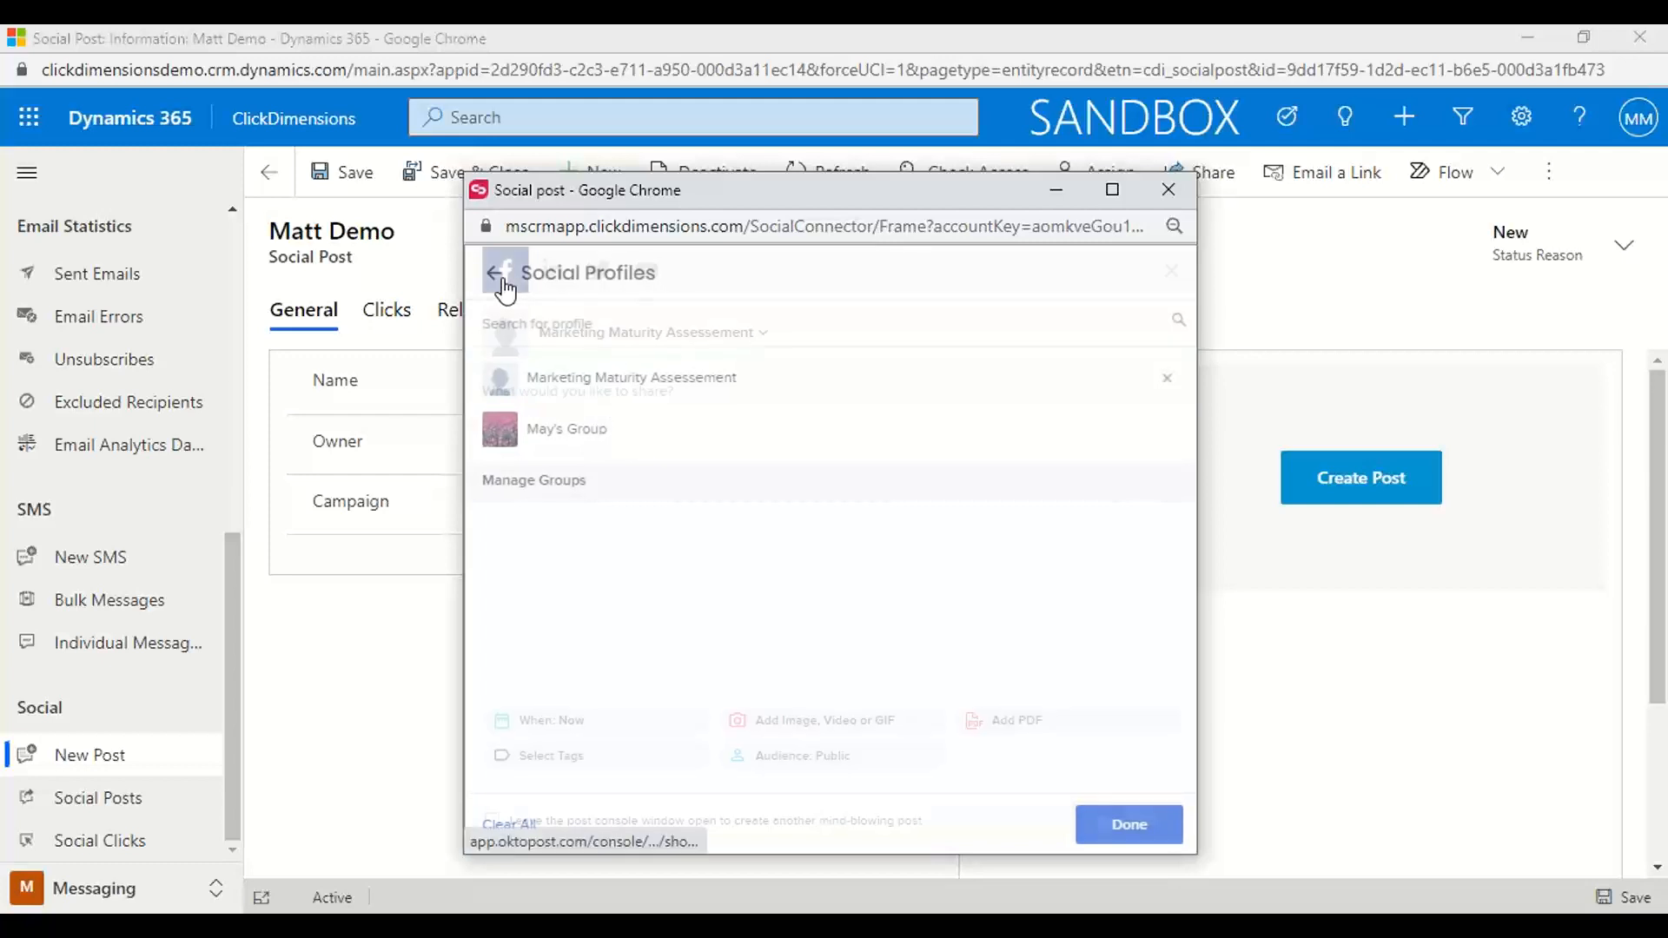
{"action": "left_click", "coordinate": [570, 723]}
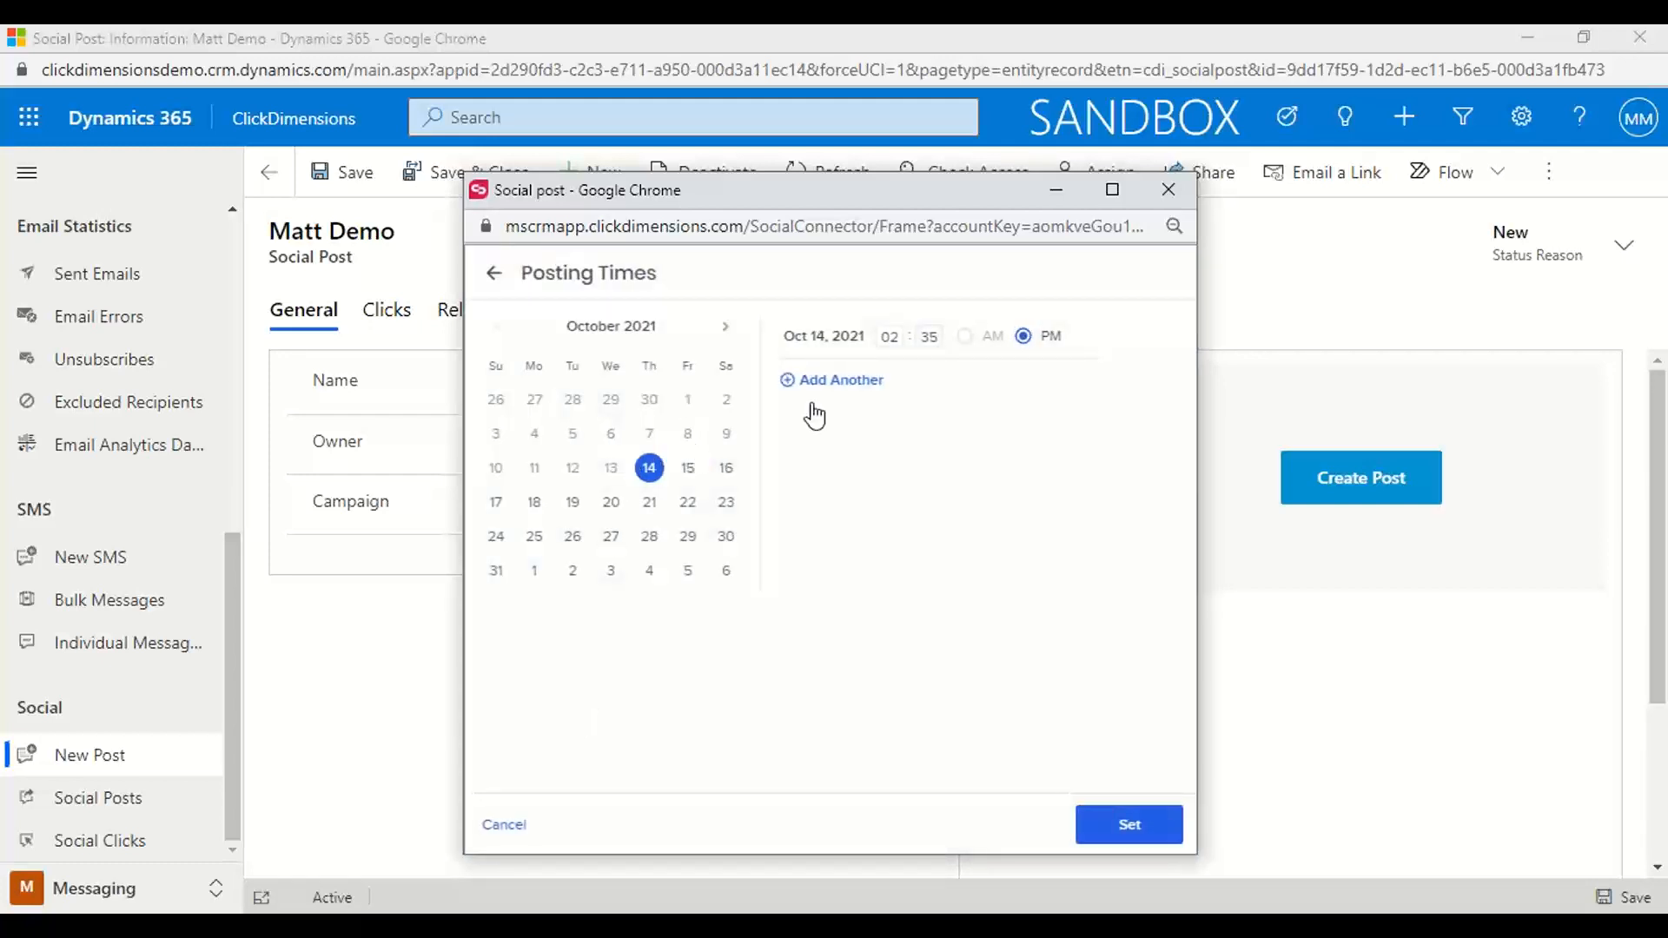
{"action": "left_click", "coordinate": [494, 275]}
Try restricting the Facebook post's target audience to Atlanta, Georgia, and leave the audience settings without saving
{"action": "left_click", "coordinate": [800, 769]}
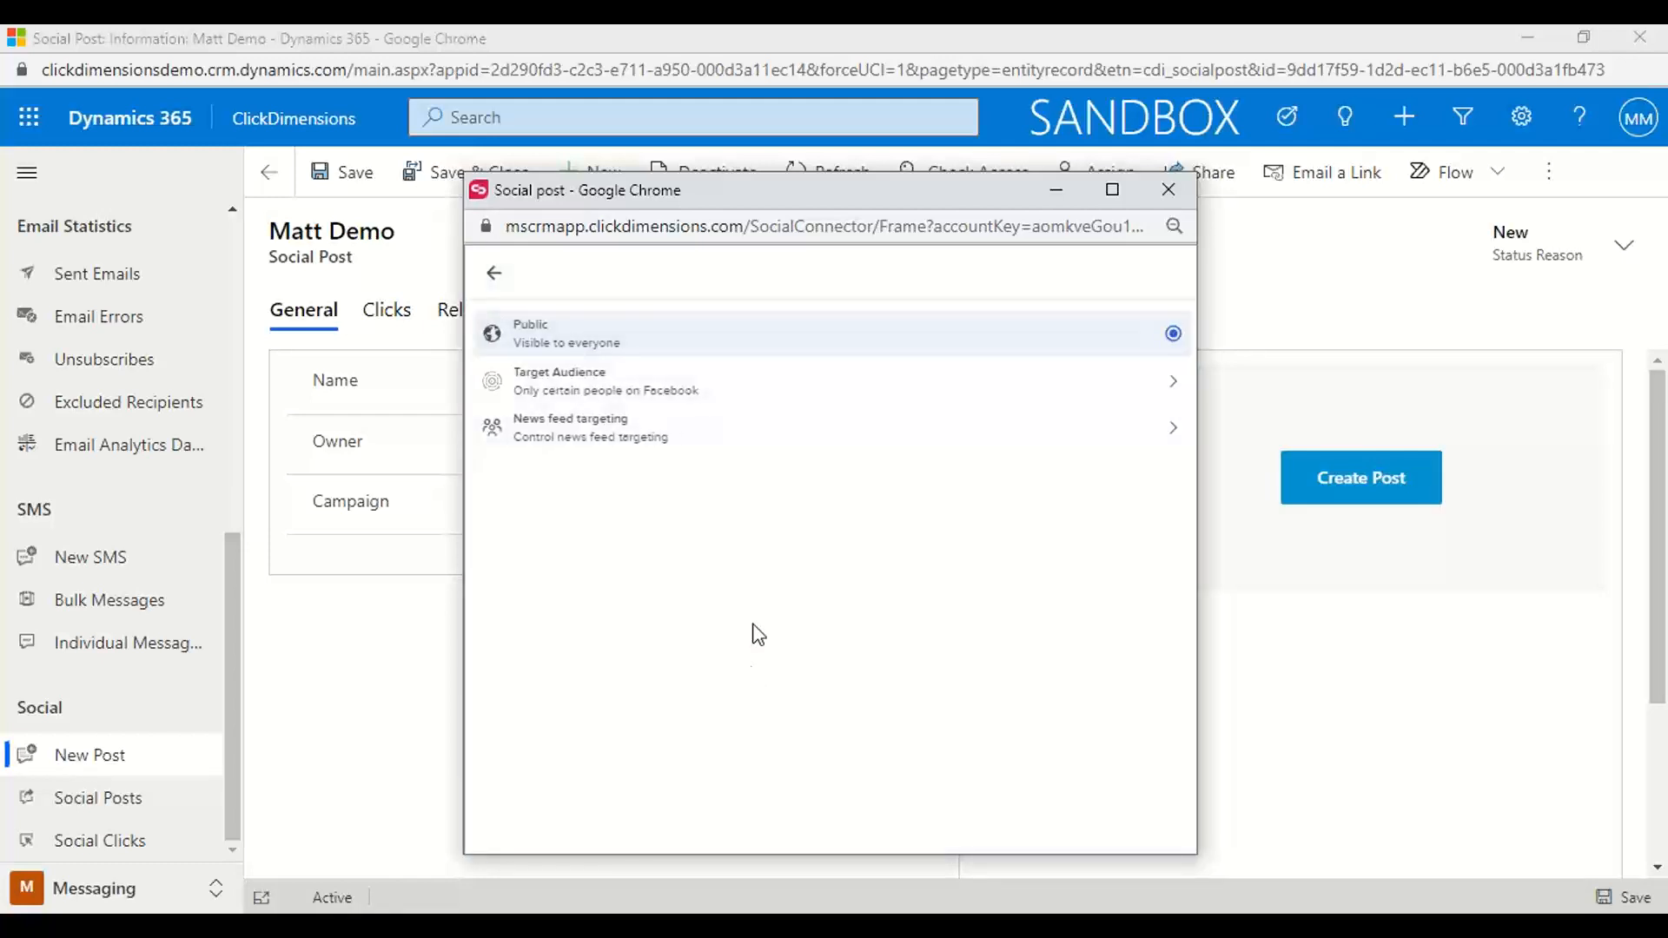
{"action": "left_click", "coordinate": [762, 384]}
{"action": "left_click", "coordinate": [638, 416]}
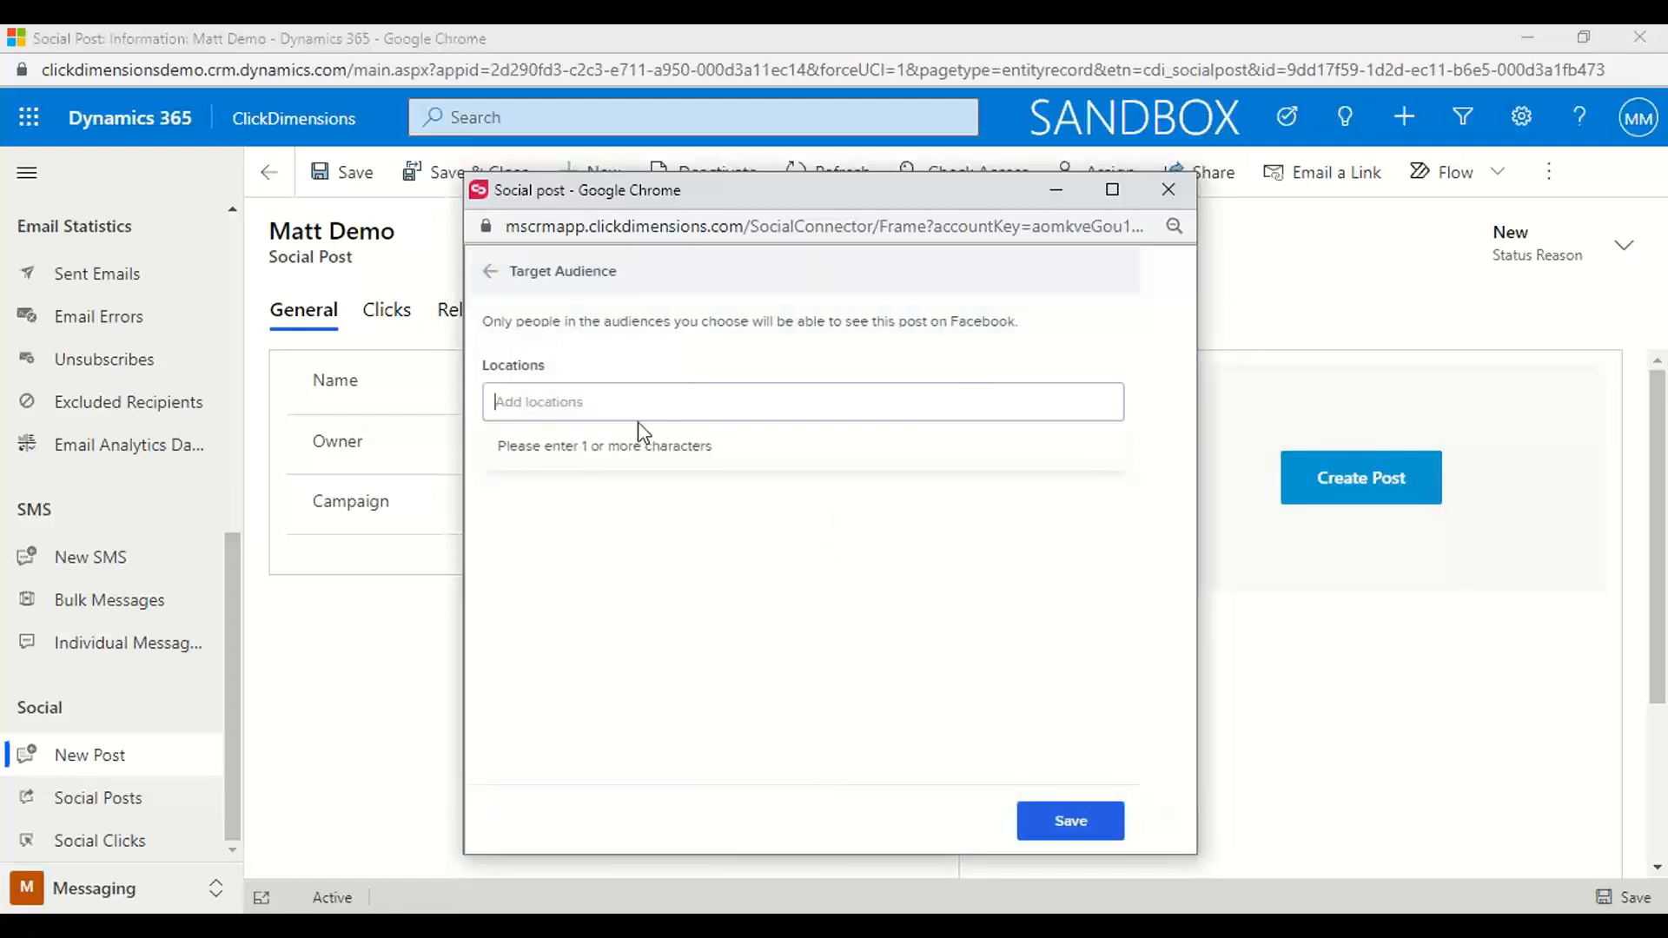
{"action": "type", "text": "Atlanta"}
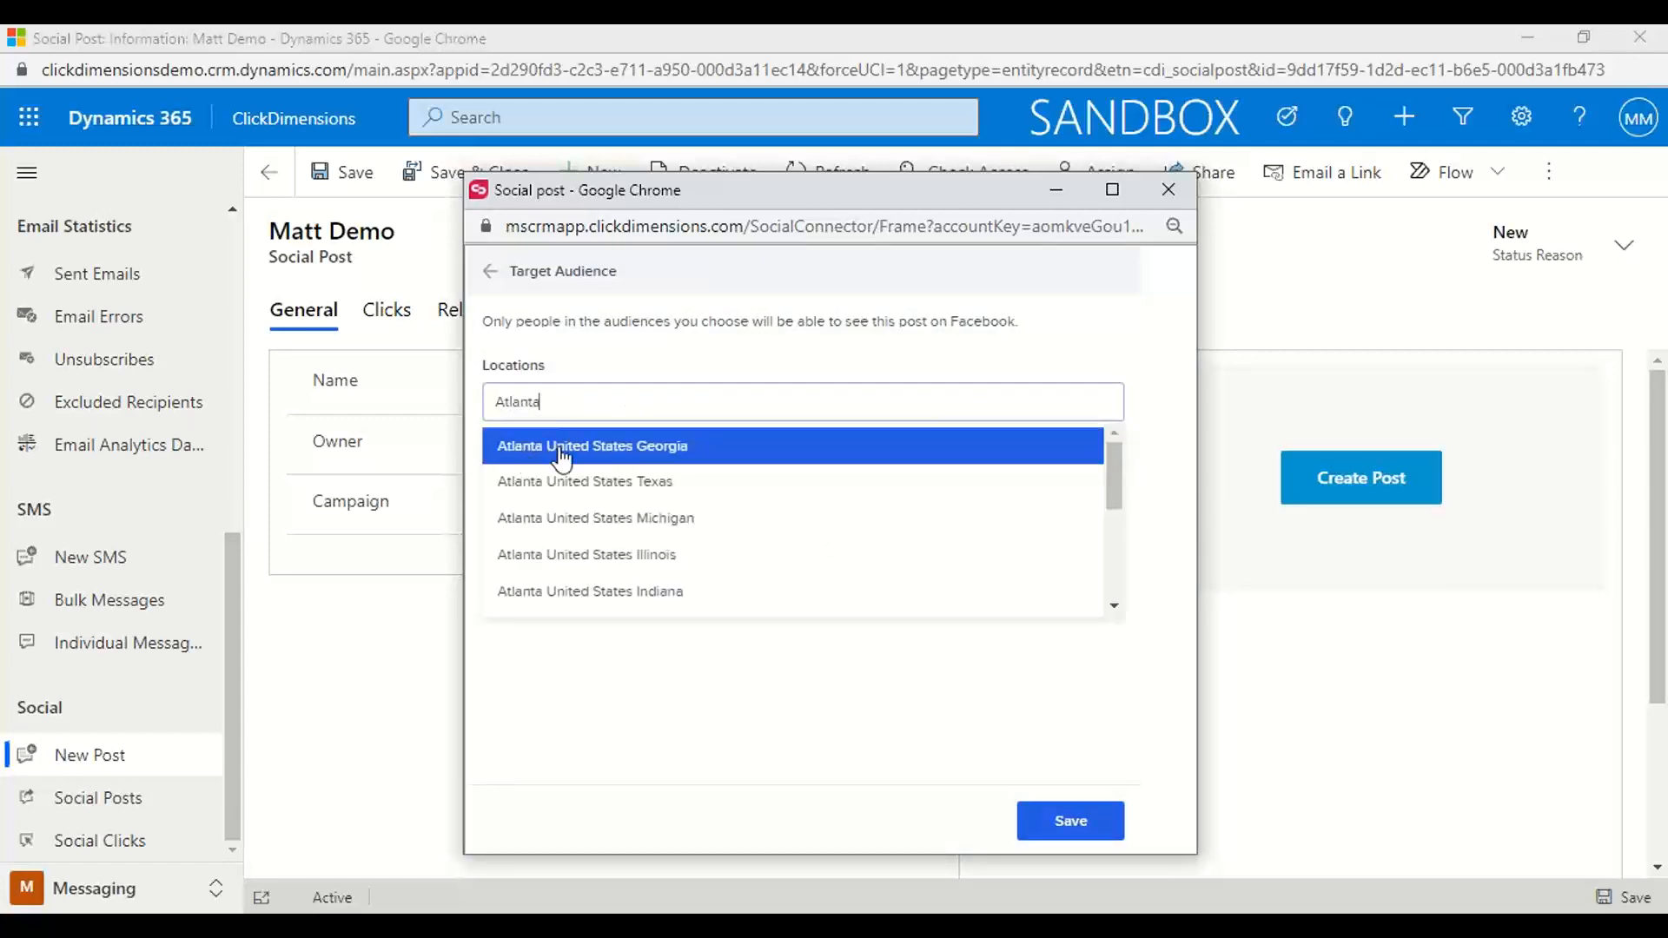
{"action": "left_click", "coordinate": [608, 447]}
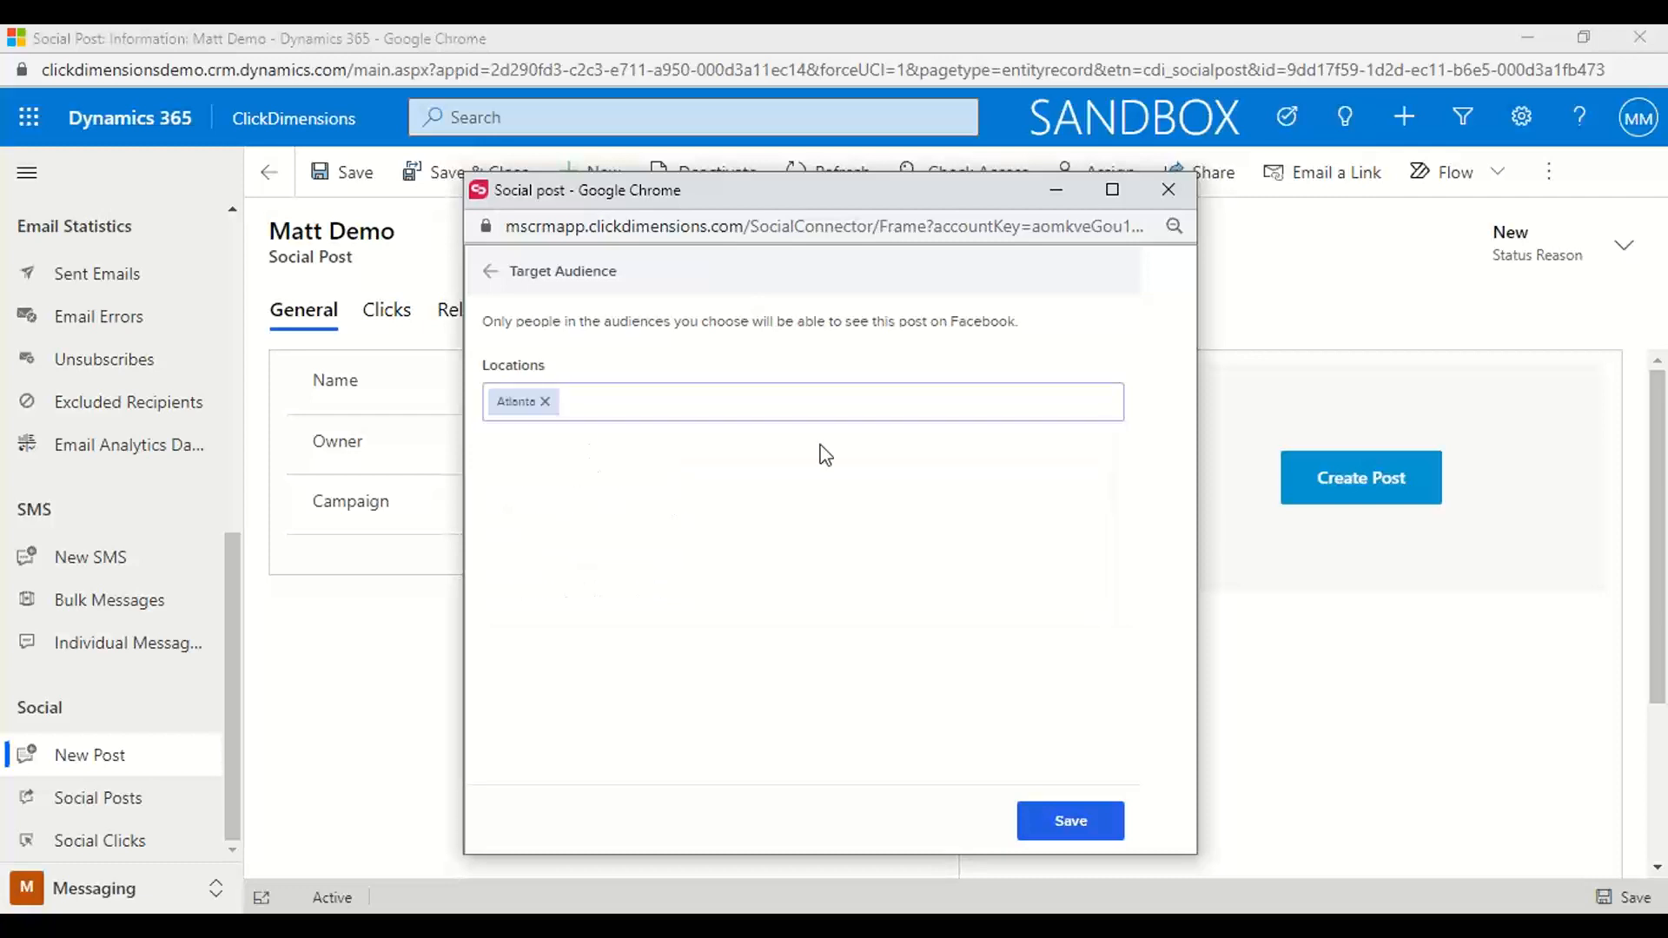
{"action": "left_click", "coordinate": [491, 271]}
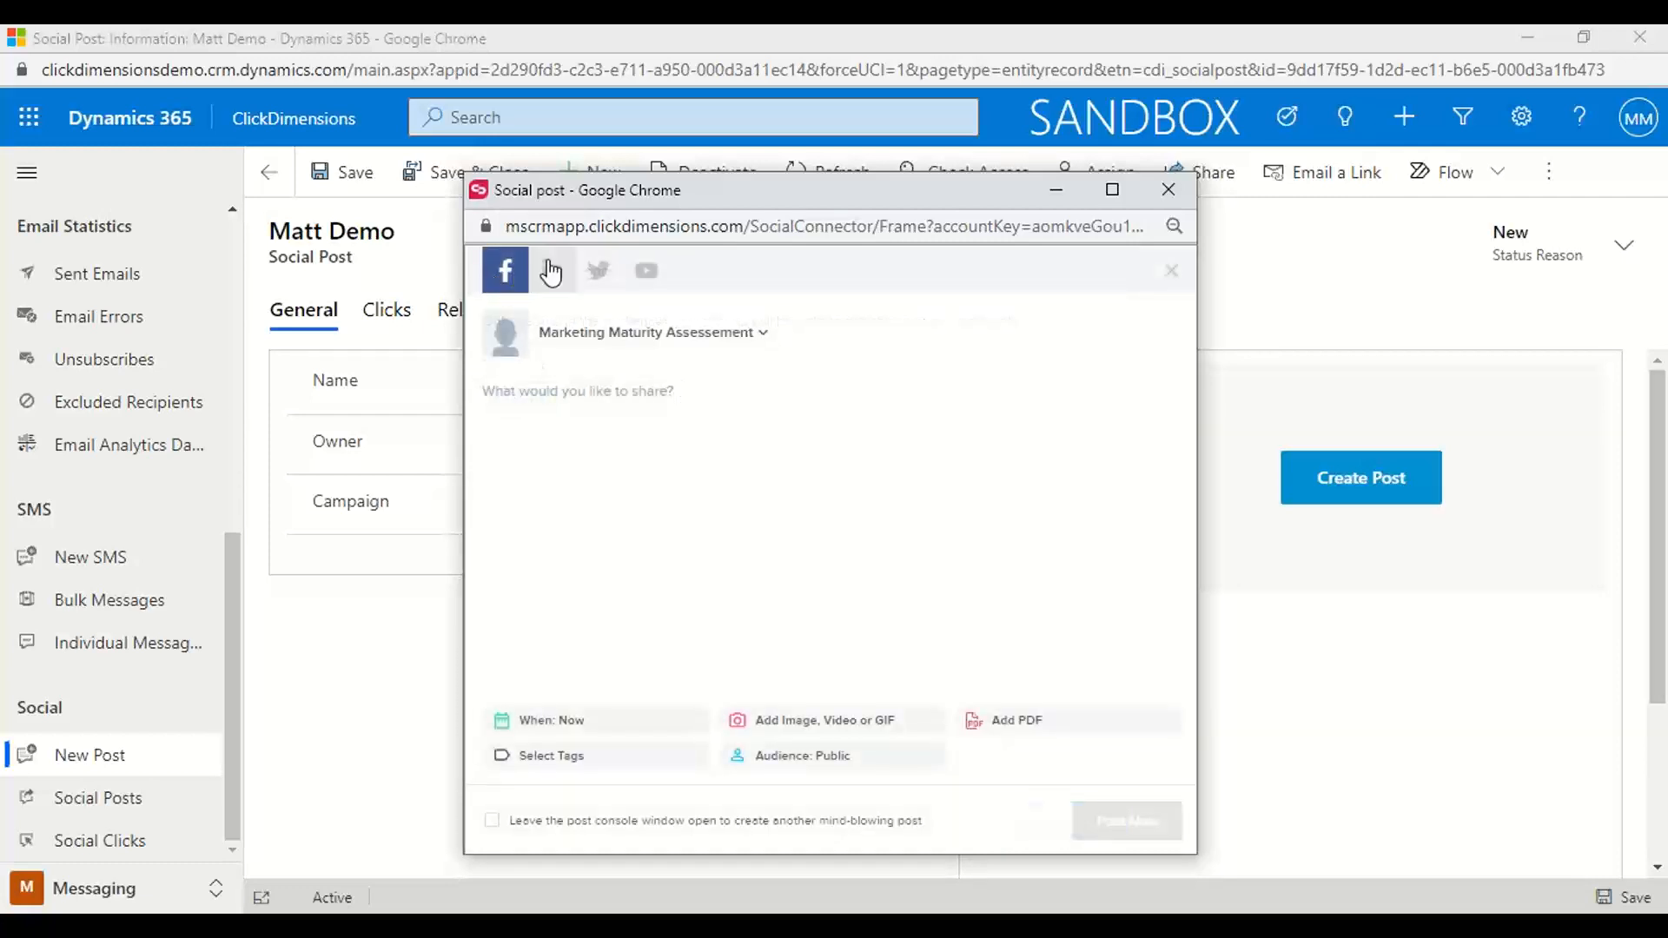
Switch to the LinkedIn post and examine its targeted audience criteria, from company size to language
{"action": "left_click", "coordinate": [550, 272]}
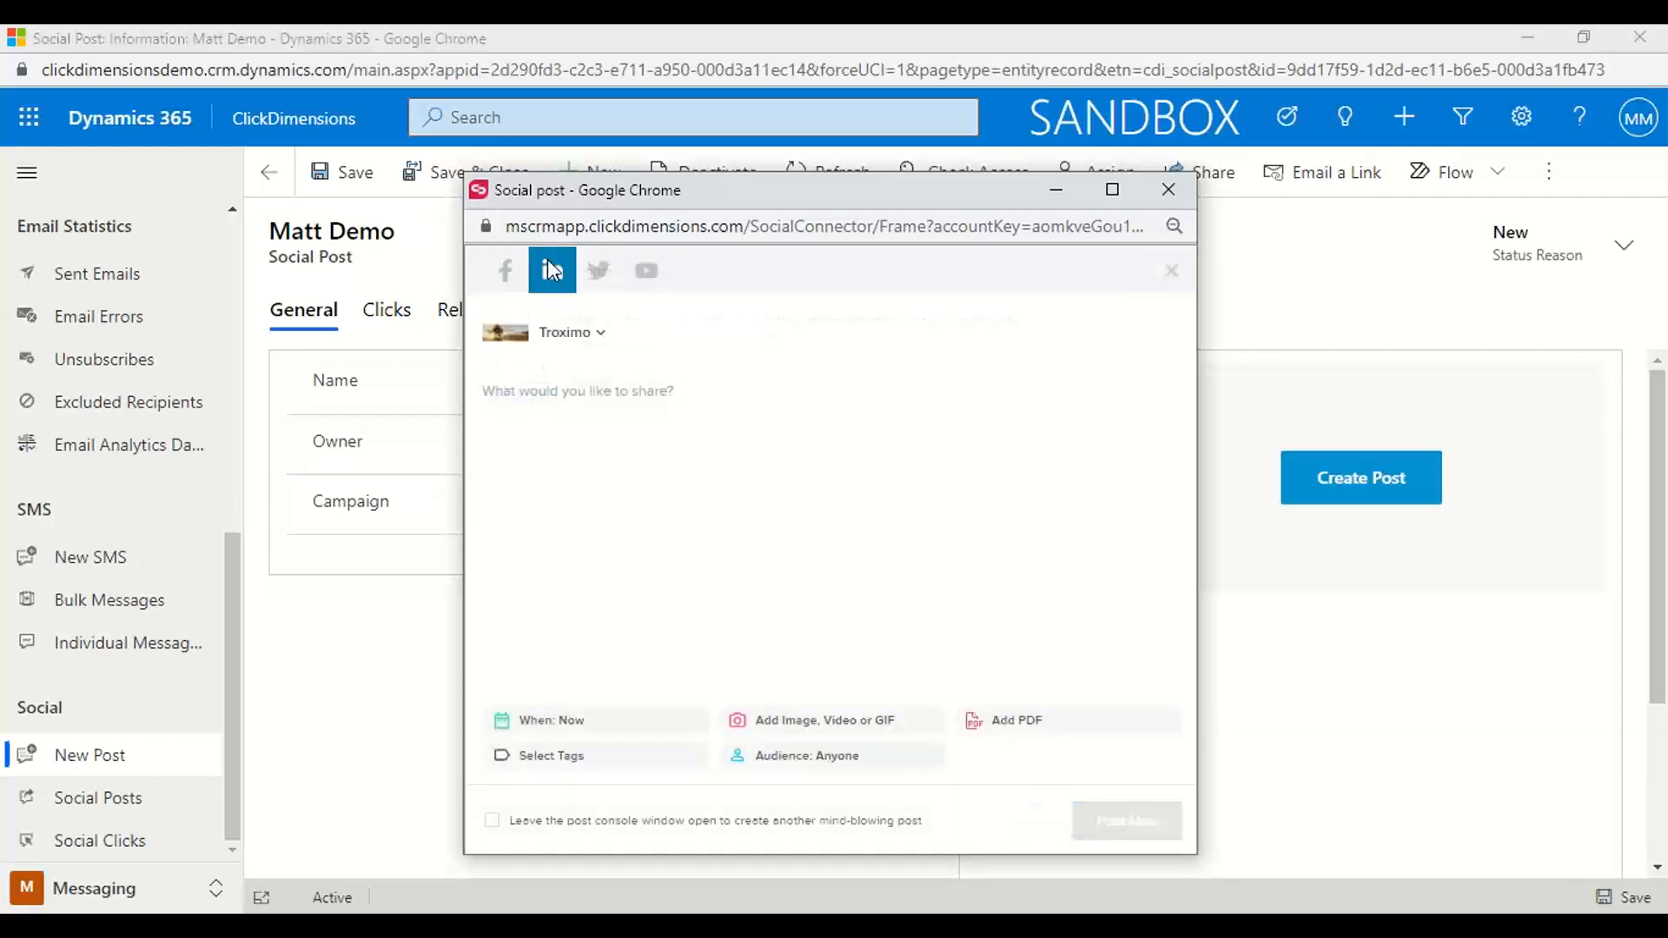
{"action": "left_click", "coordinate": [793, 757]}
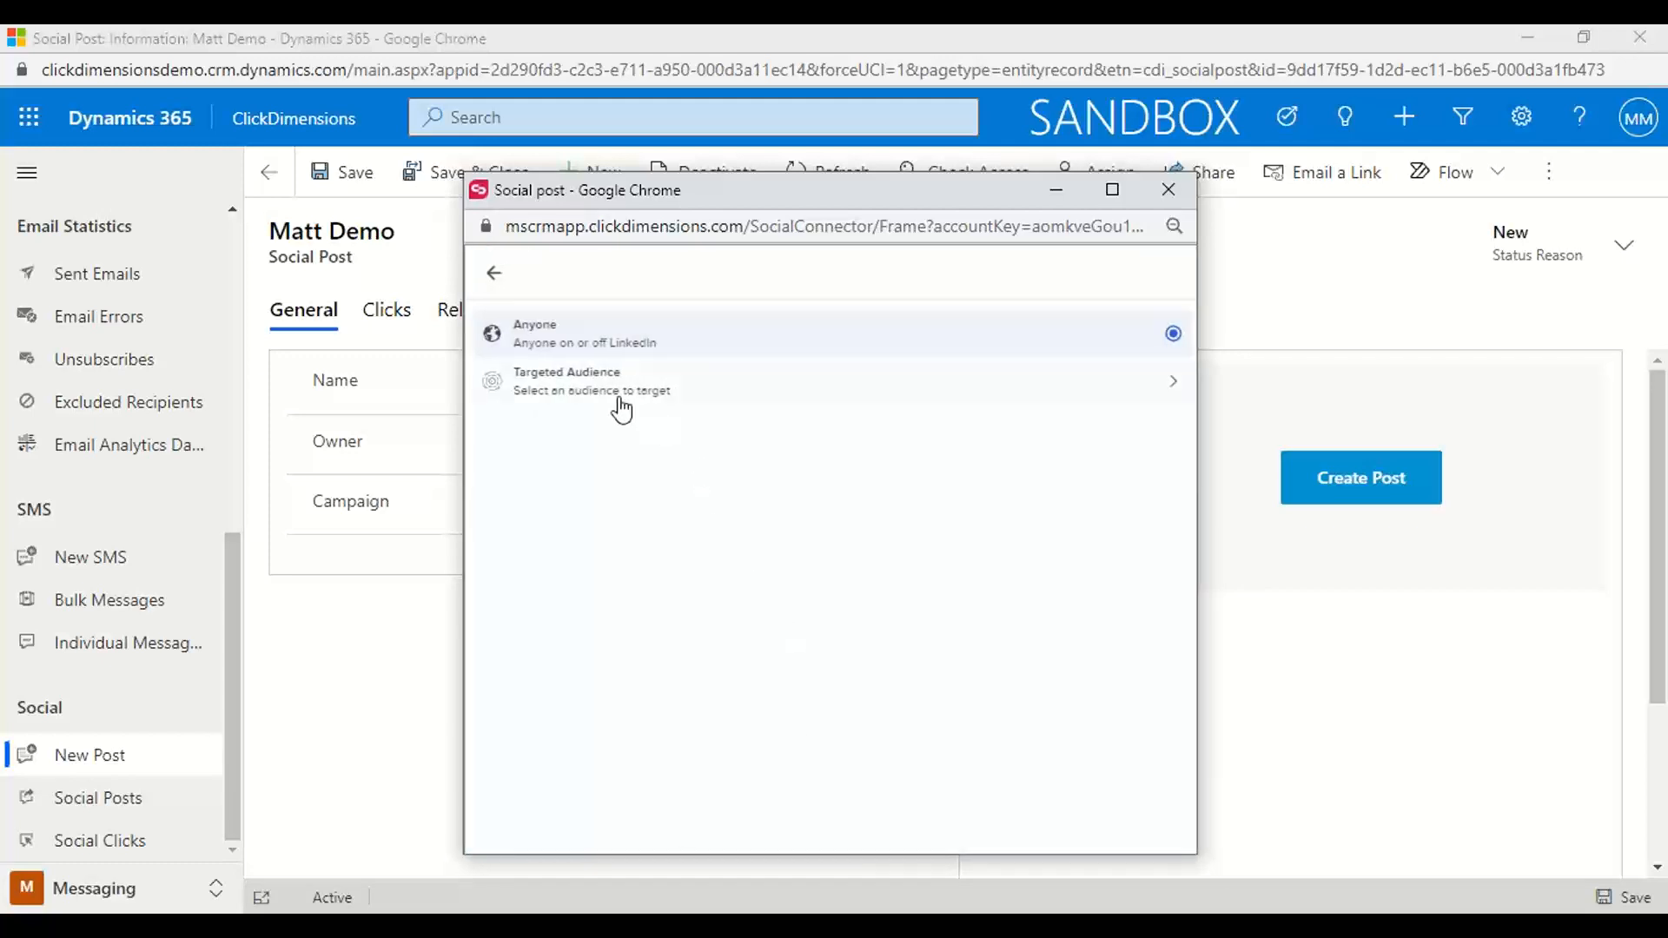
{"action": "left_click", "coordinate": [622, 398]}
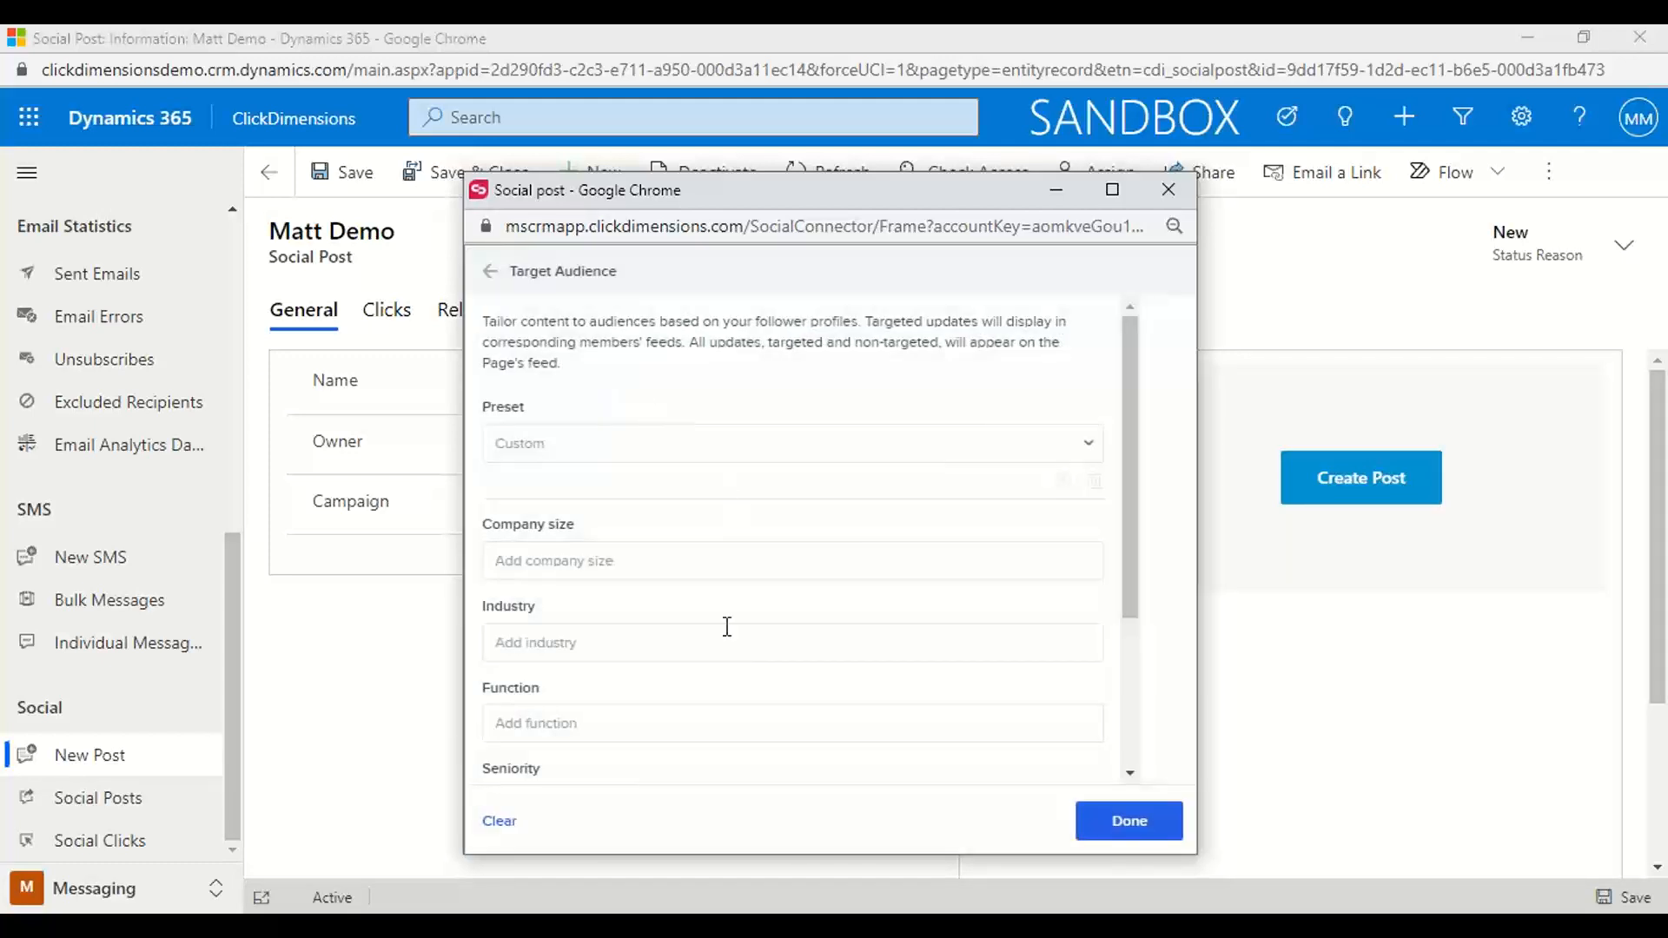
{"action": "scroll", "coordinate": [727, 627], "scroll_direction": "down", "scroll_amount": 3}
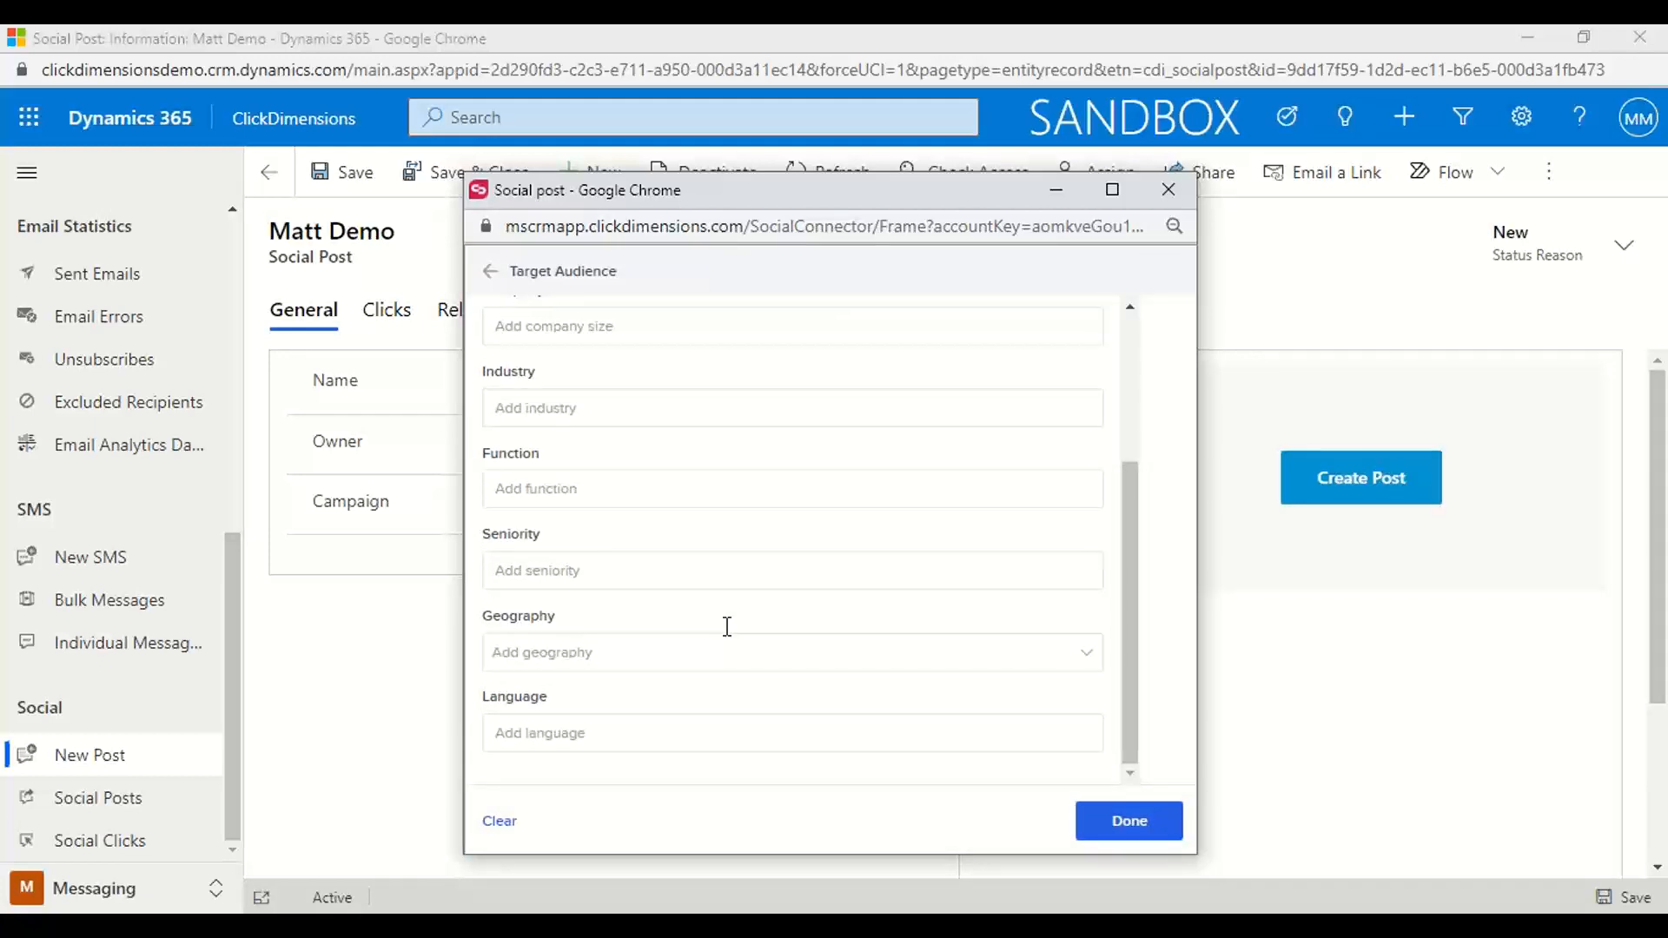
{"action": "scroll", "coordinate": [727, 627], "scroll_direction": "up", "scroll_amount": 3}
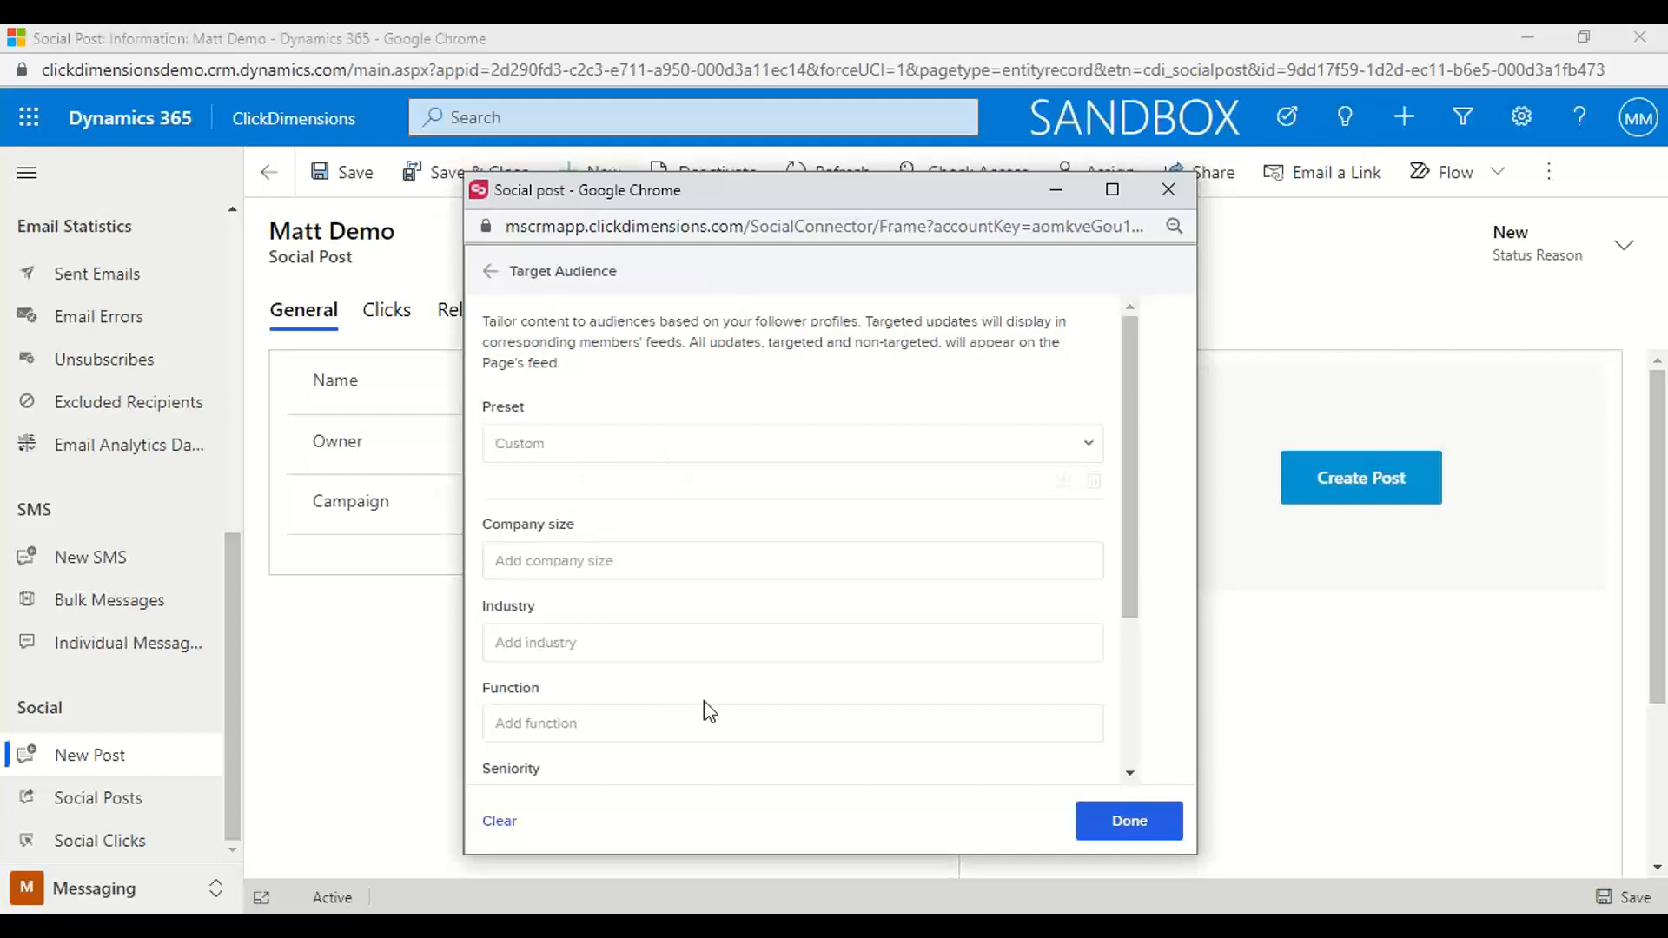
{"action": "left_click", "coordinate": [490, 272]}
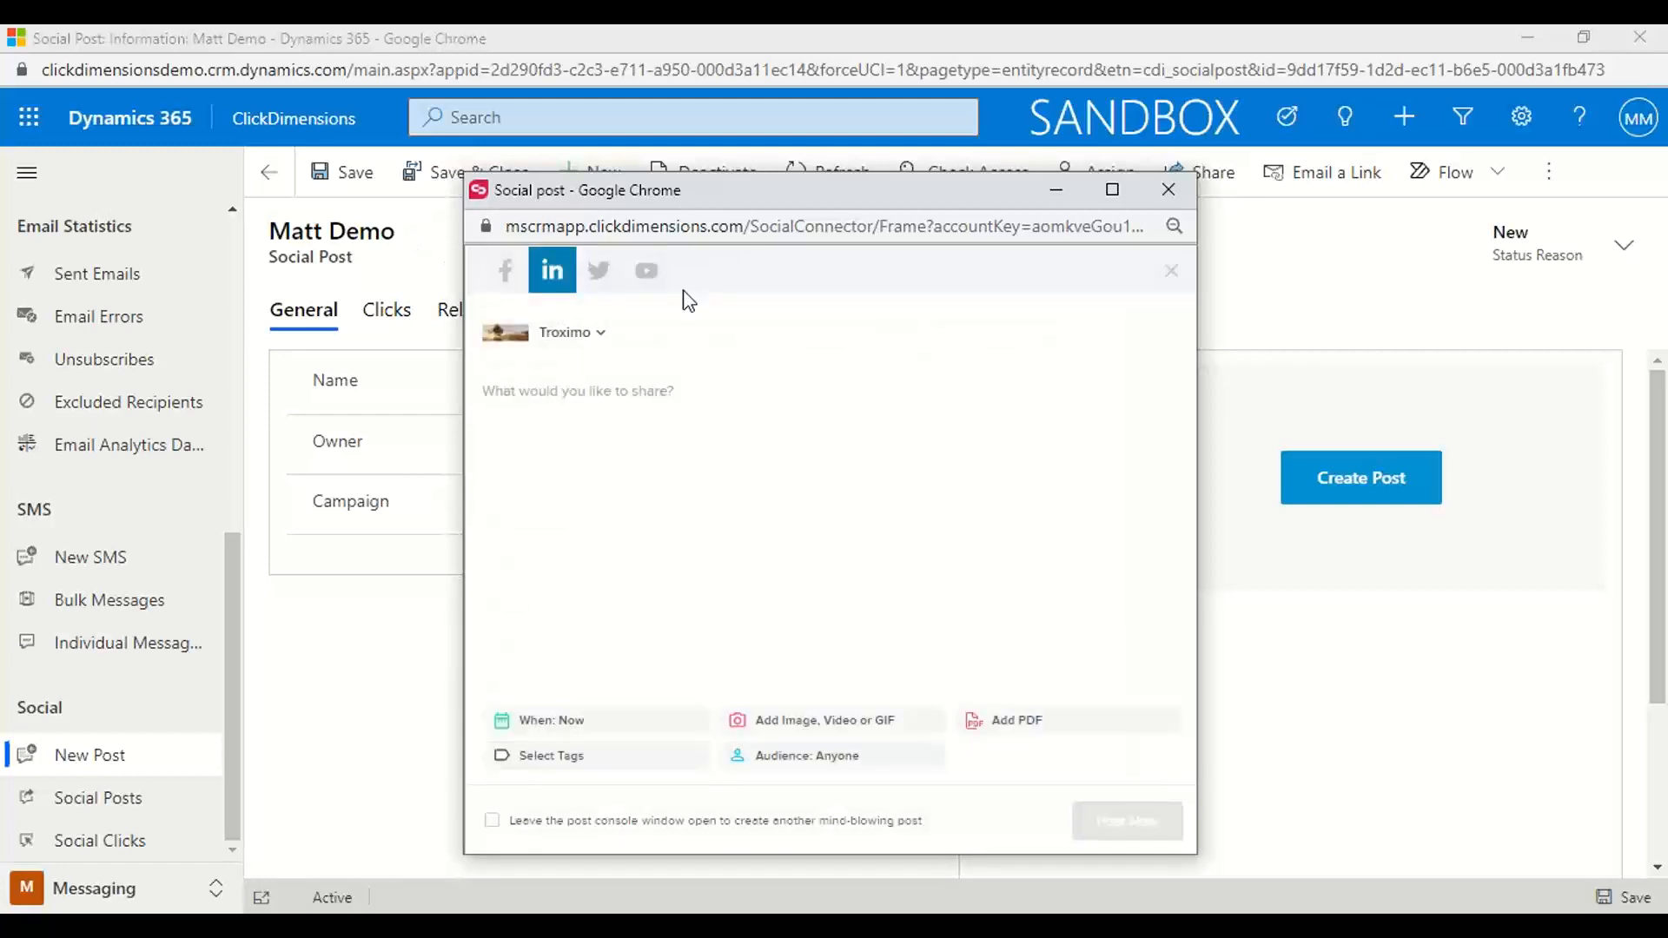
Switch to the Twitter post, examine the sources offered for adding an image, video or GIF, and leave without choosing a file
{"action": "left_click", "coordinate": [604, 273]}
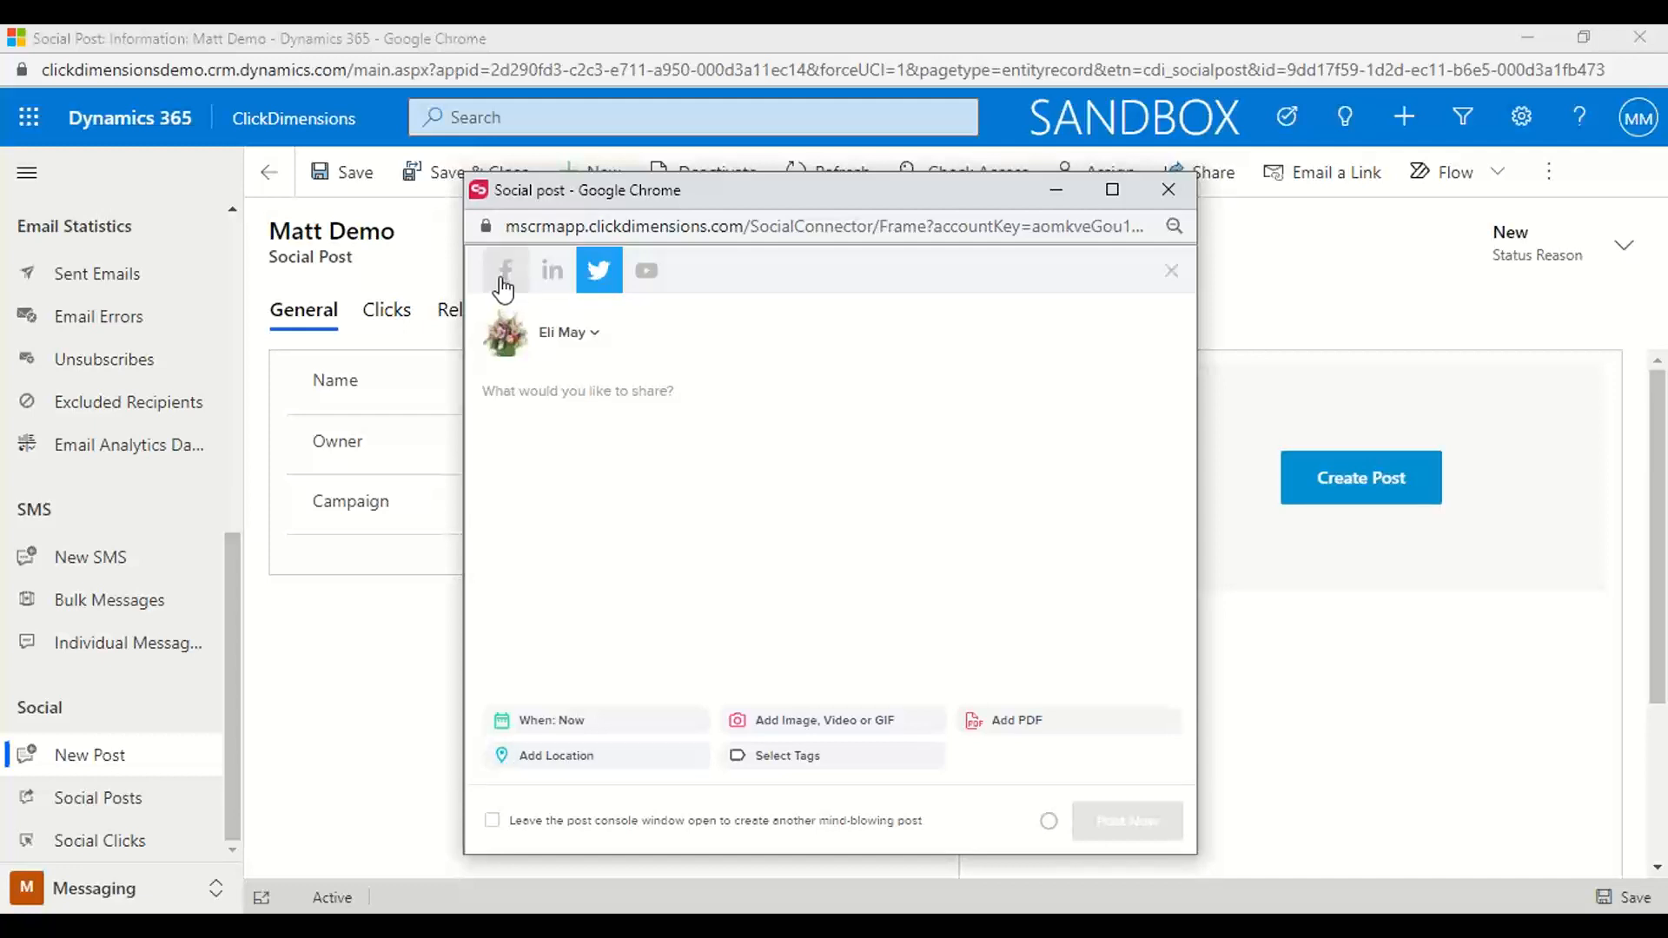
{"action": "left_click", "coordinate": [794, 721]}
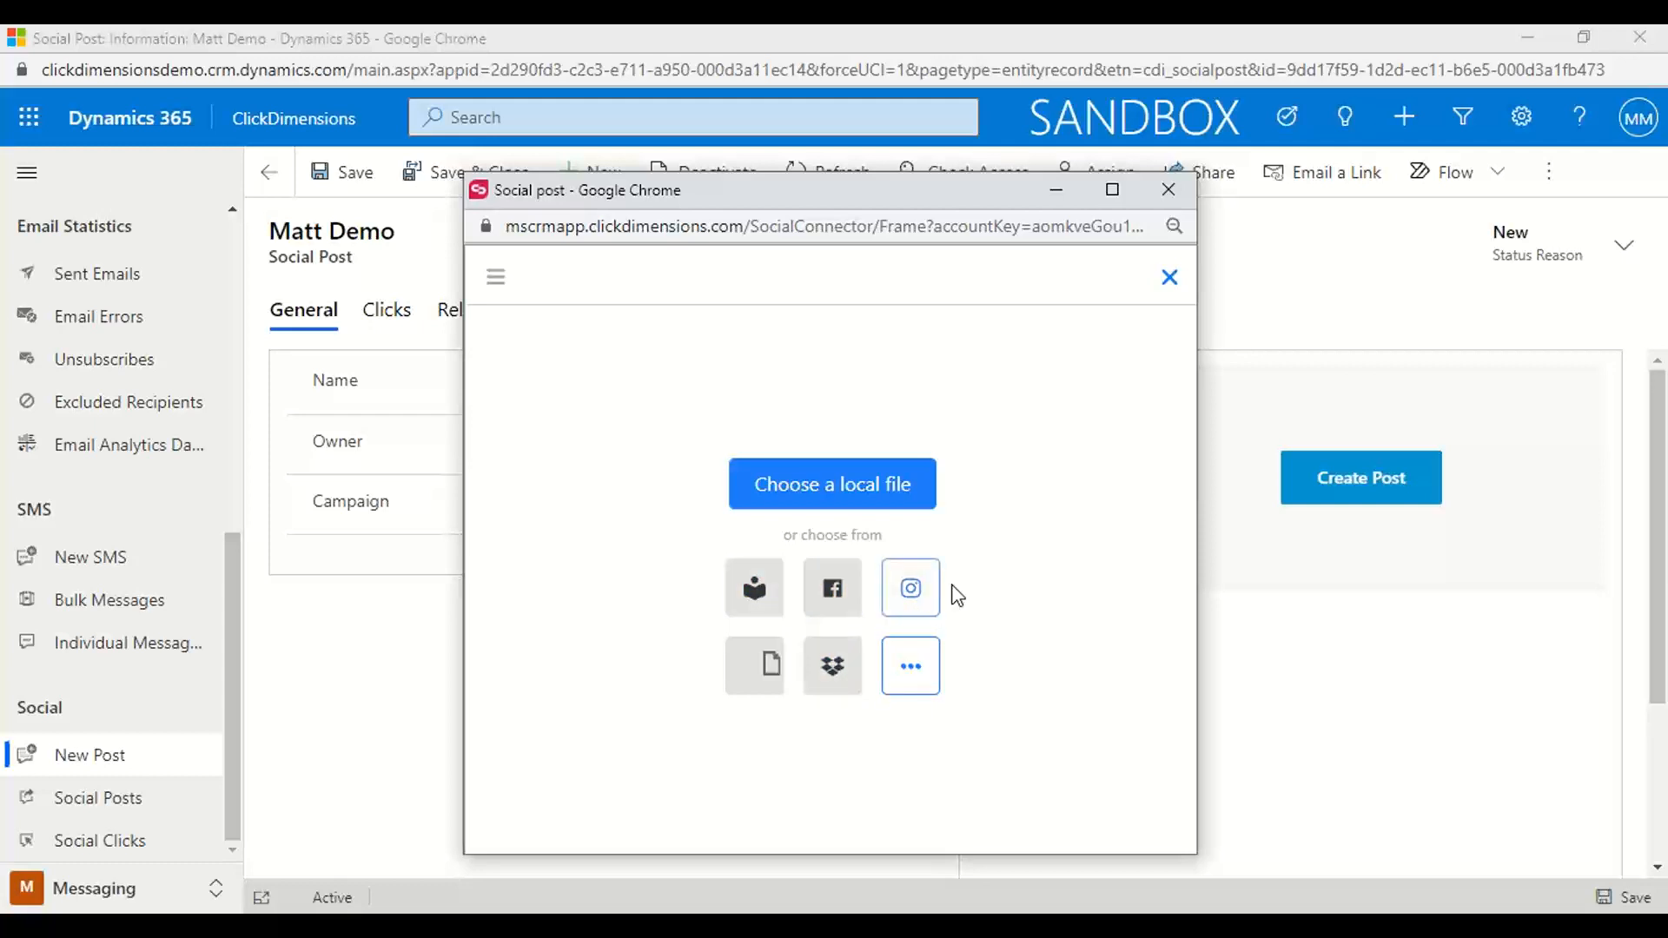
{"action": "left_click", "coordinate": [1171, 279]}
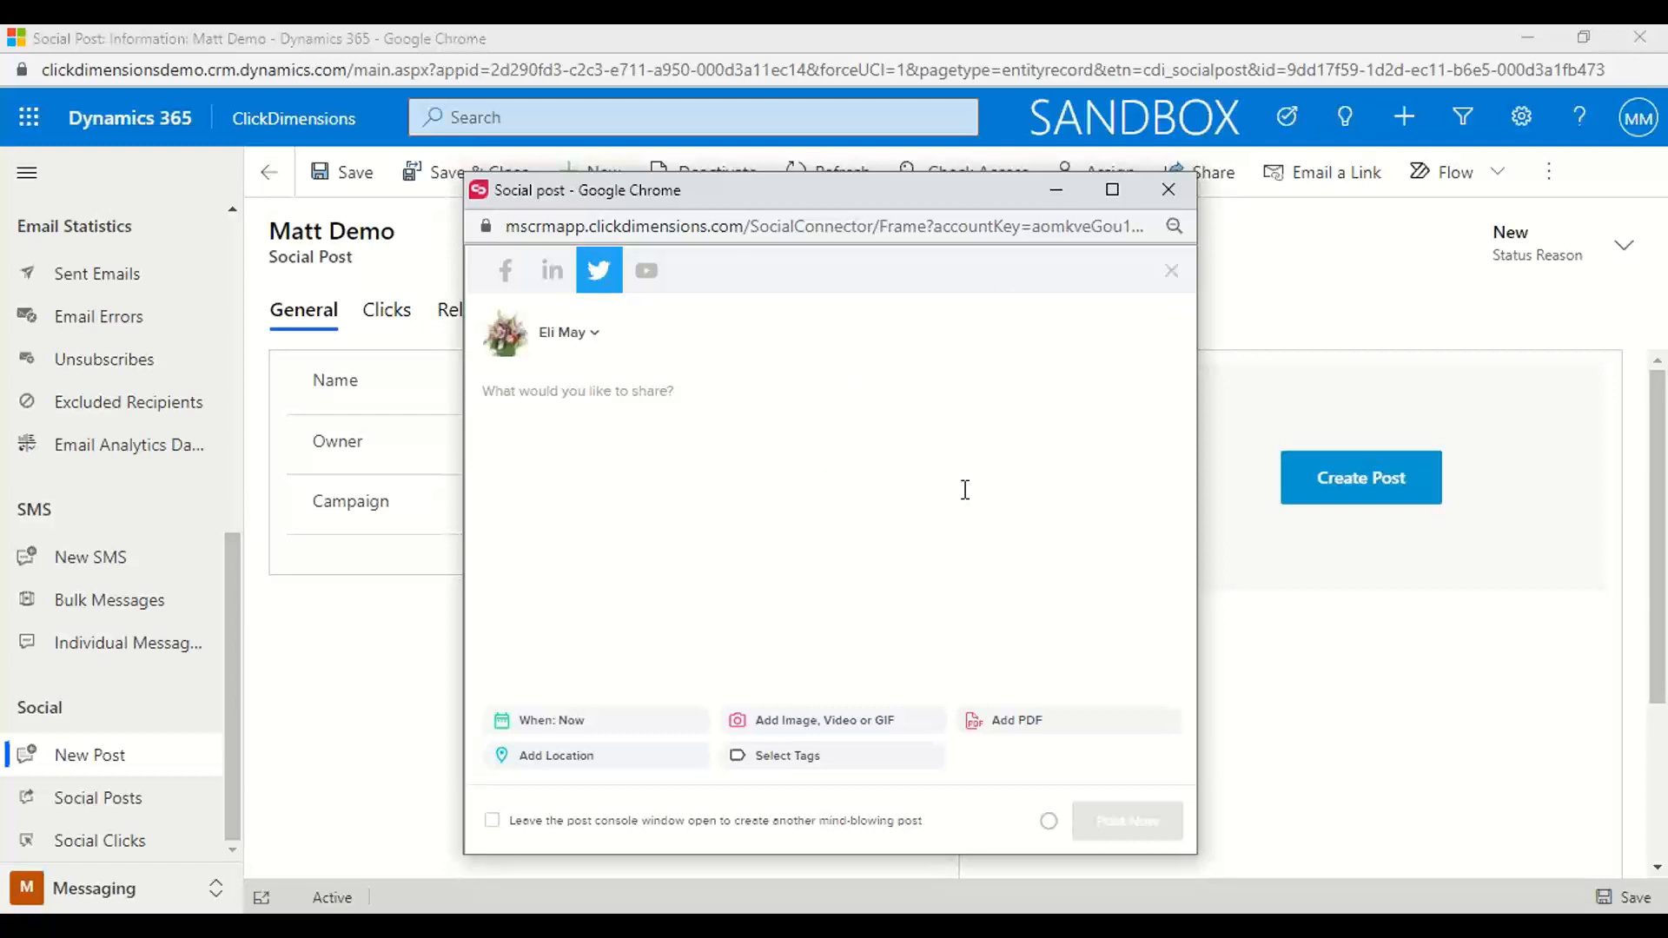
Enlarge the post console to full screen, examine the Twitter post's desktop and mobile previews, and close the console
{"action": "left_click", "coordinate": [1124, 186]}
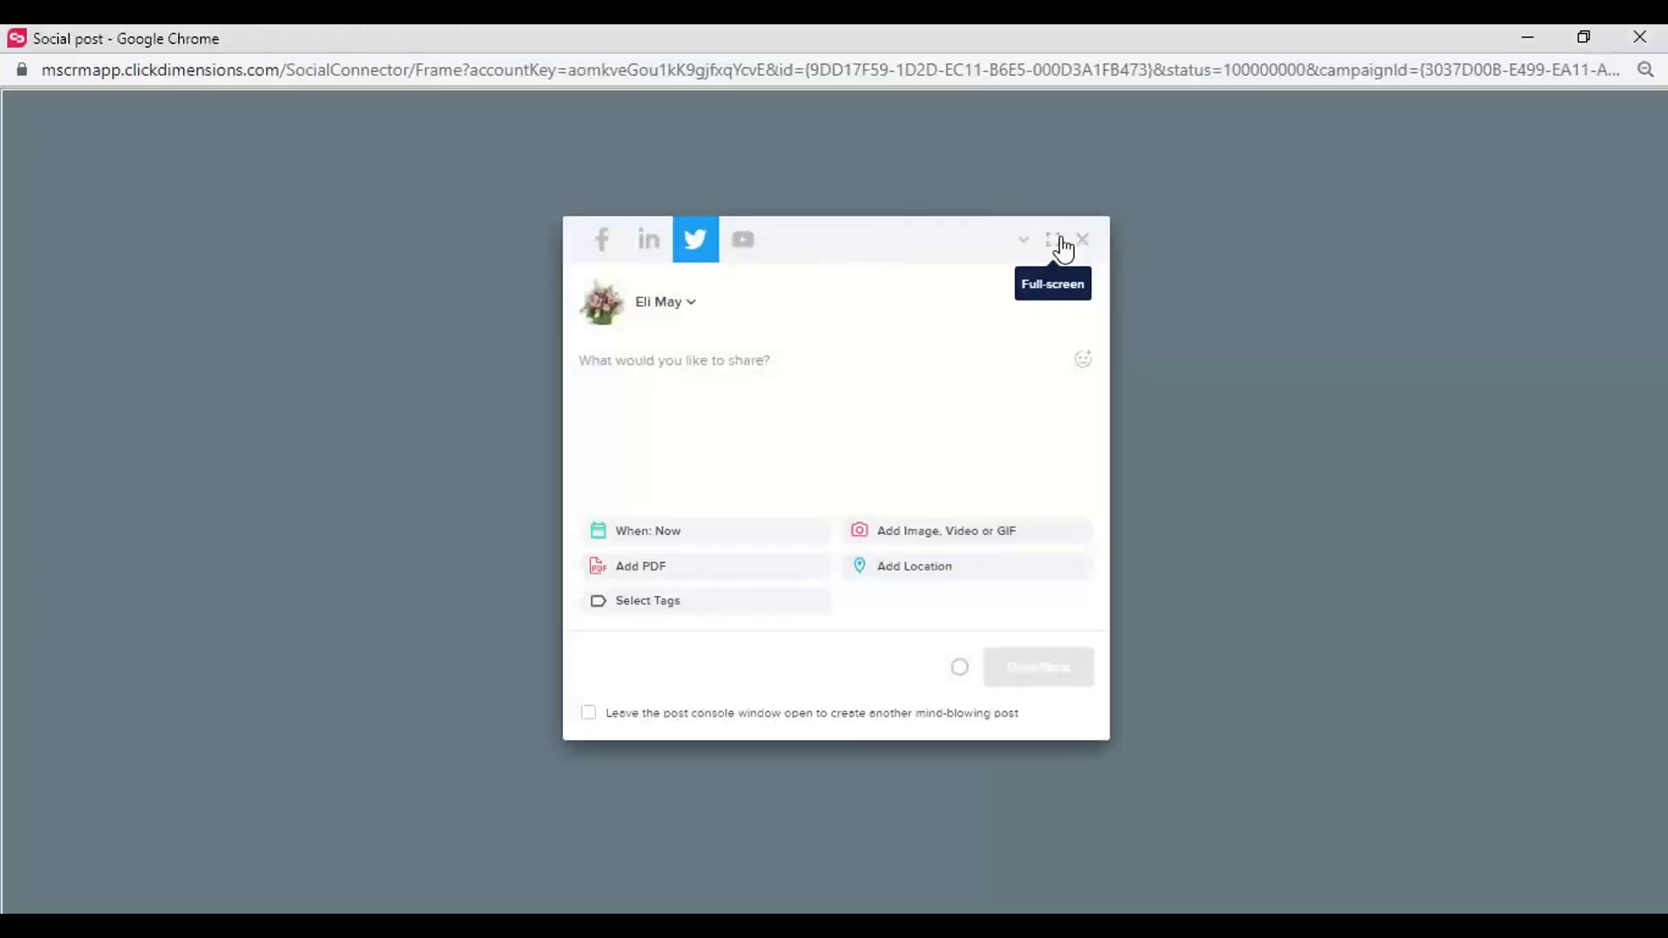
{"action": "left_click", "coordinate": [1056, 236]}
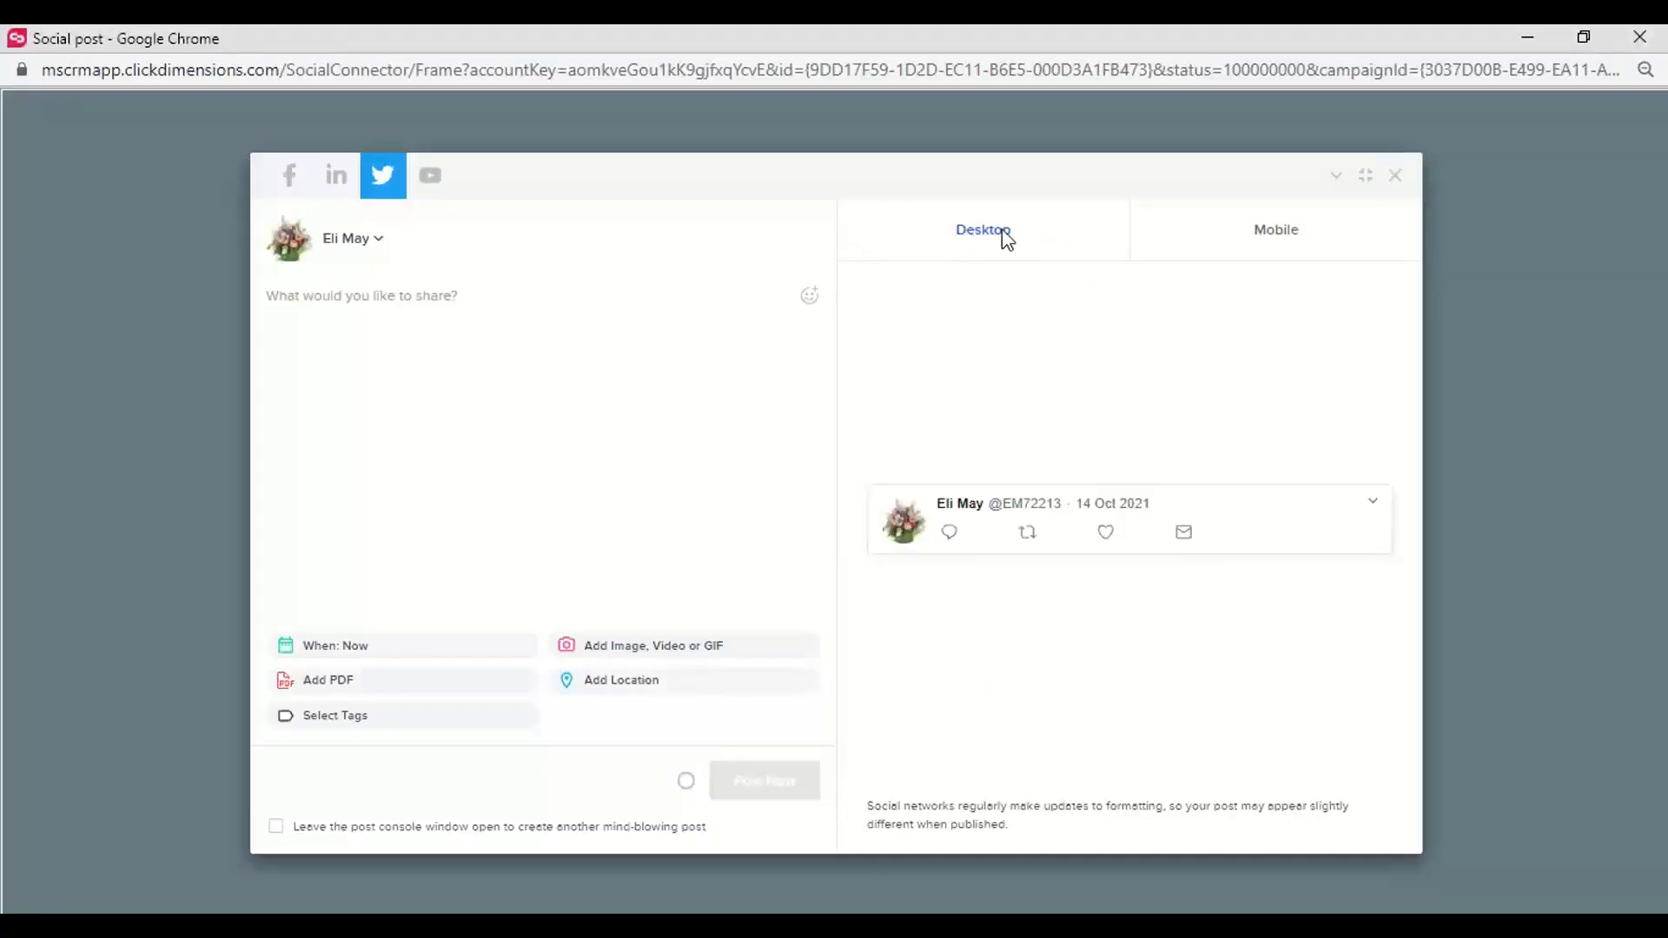
{"action": "left_click", "coordinate": [1235, 258]}
{"action": "left_click", "coordinate": [959, 233]}
{"action": "left_click", "coordinate": [1395, 176]}
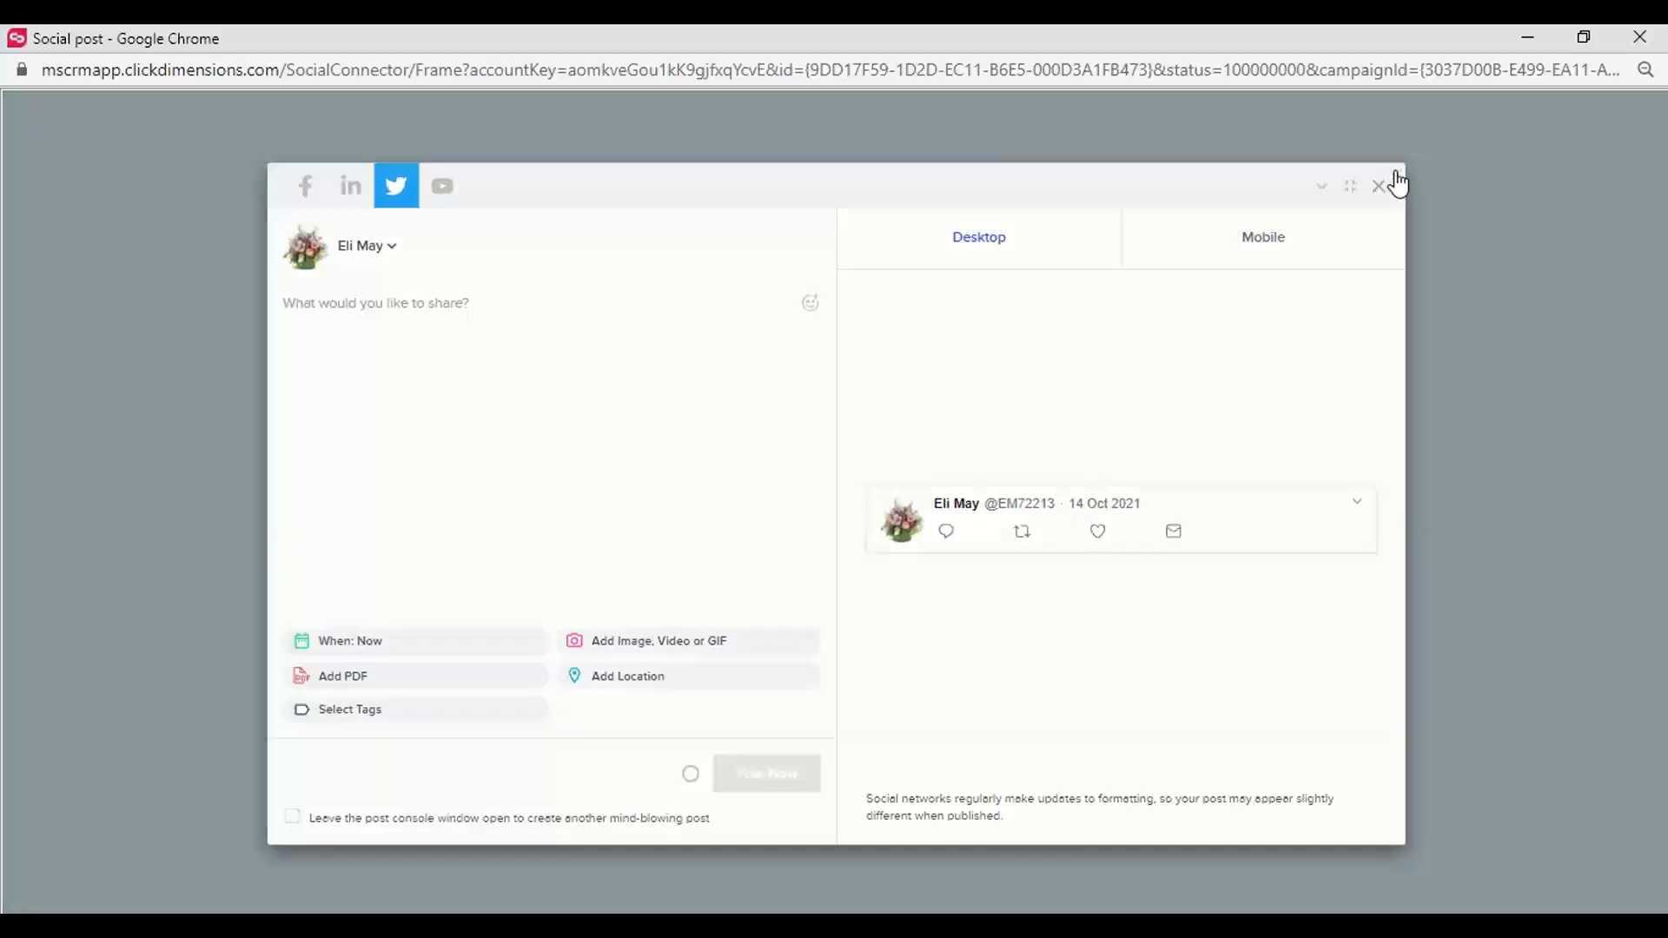
{"action": "left_click_drag", "start_coordinate": [1238, 46], "coordinate": [1124, 168]}
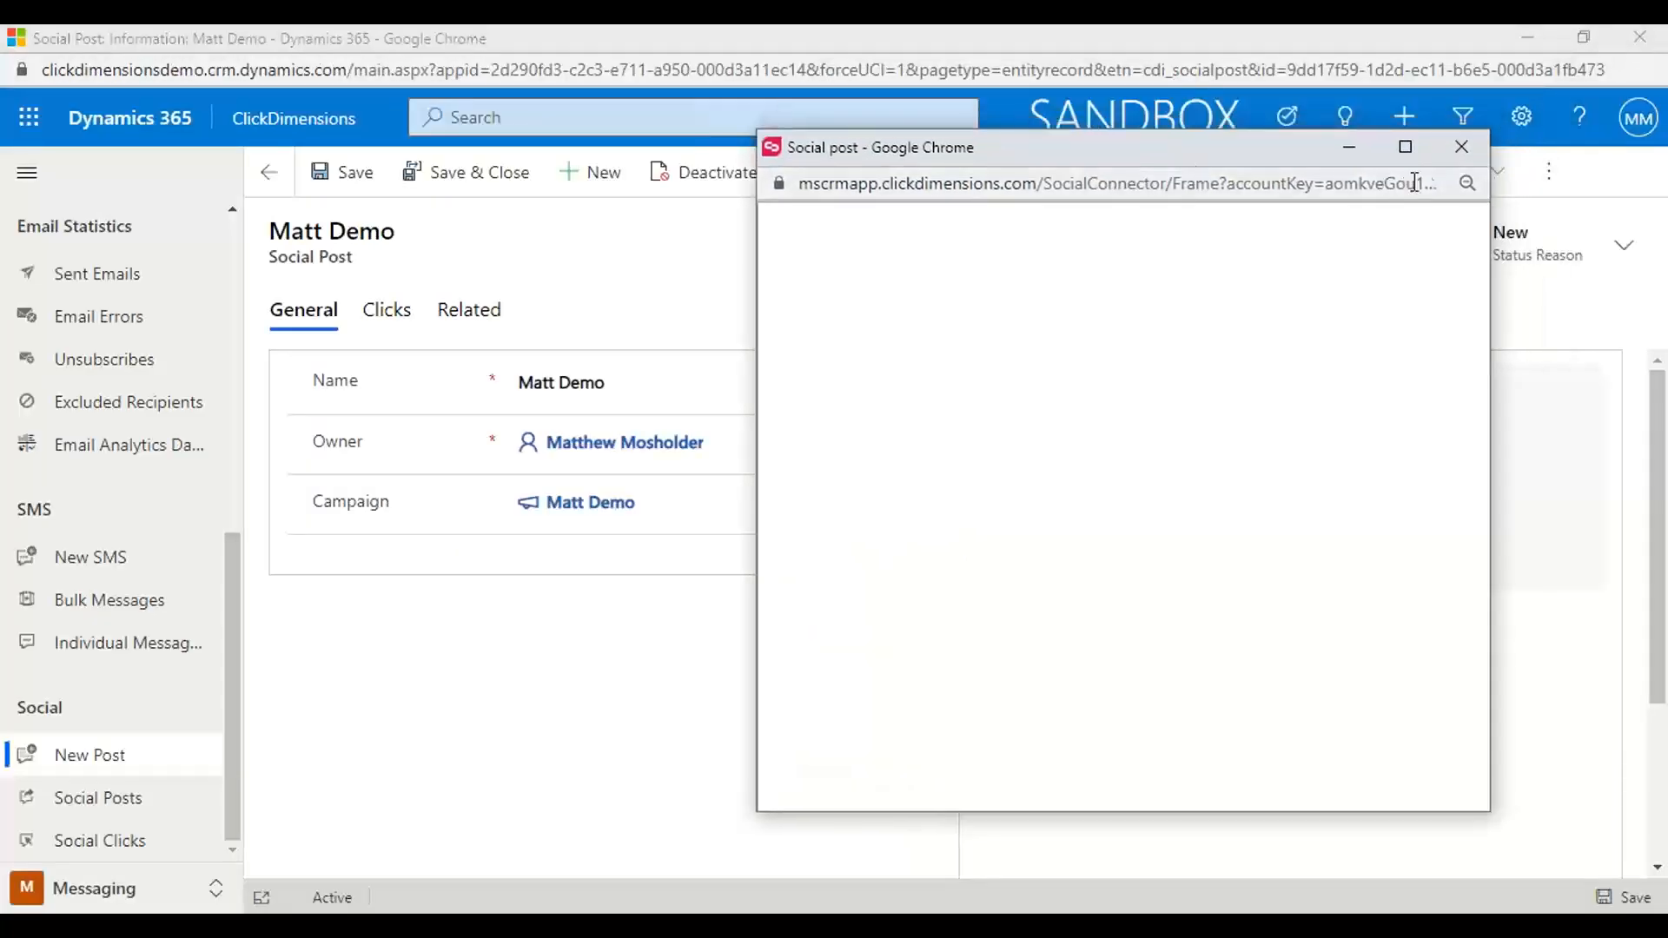
{"action": "left_click", "coordinate": [1459, 142]}
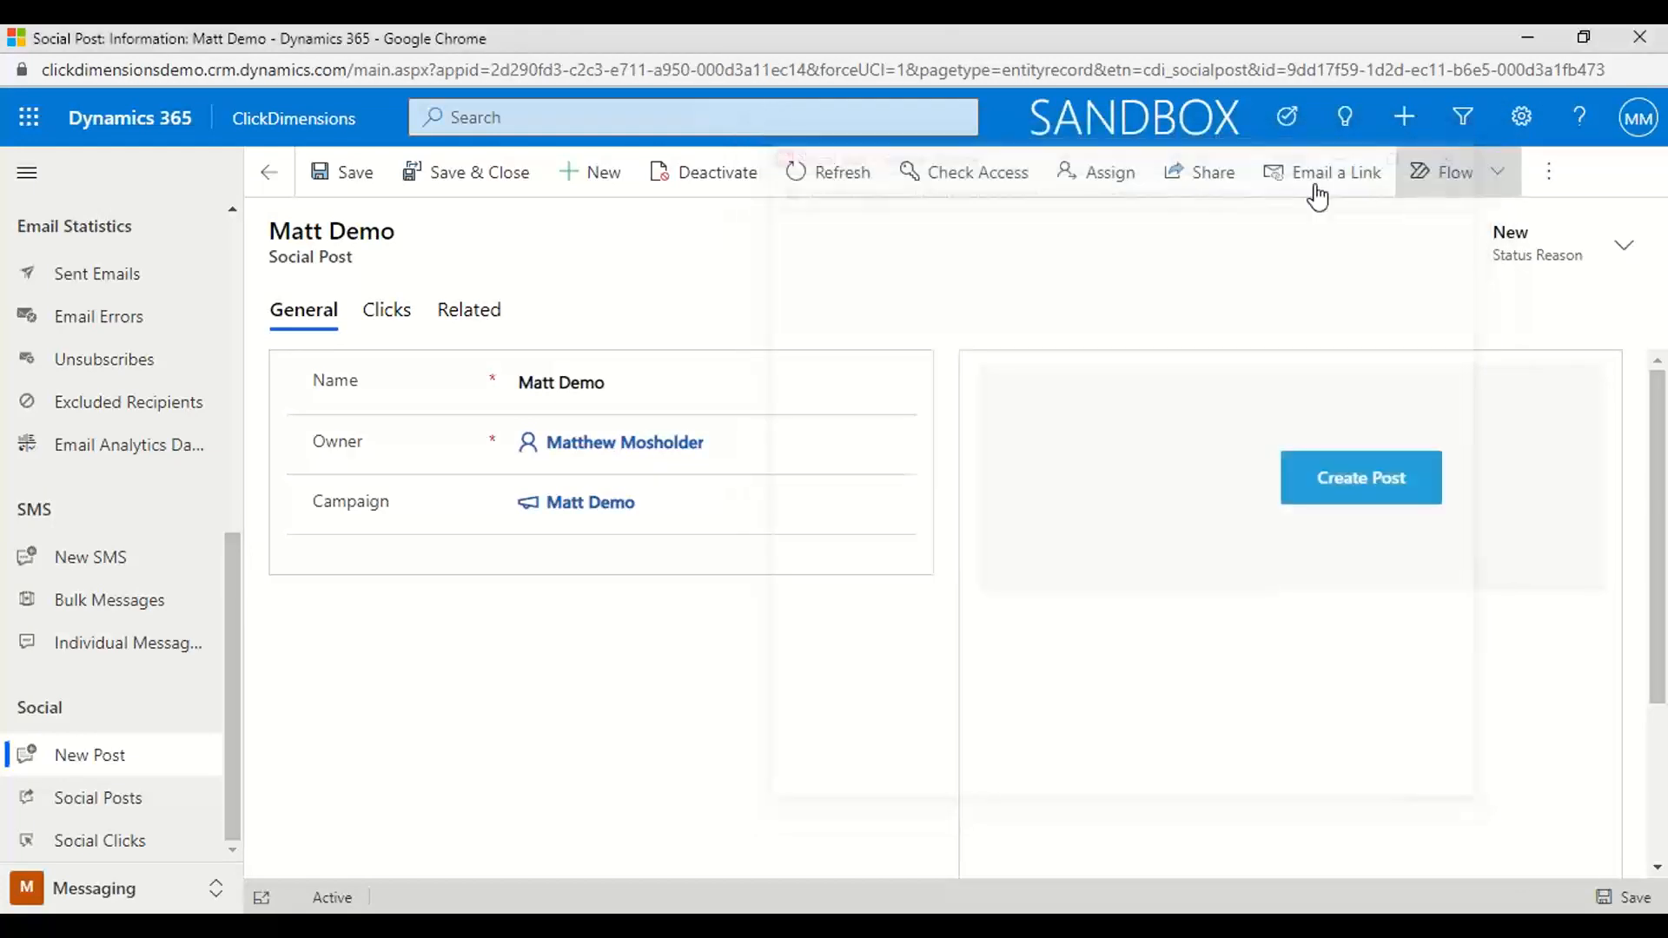
Open the social clicks list and examine the contacts, anonymous visitors, visits and clicked links recorded for each social post
{"action": "left_click", "coordinate": [100, 843]}
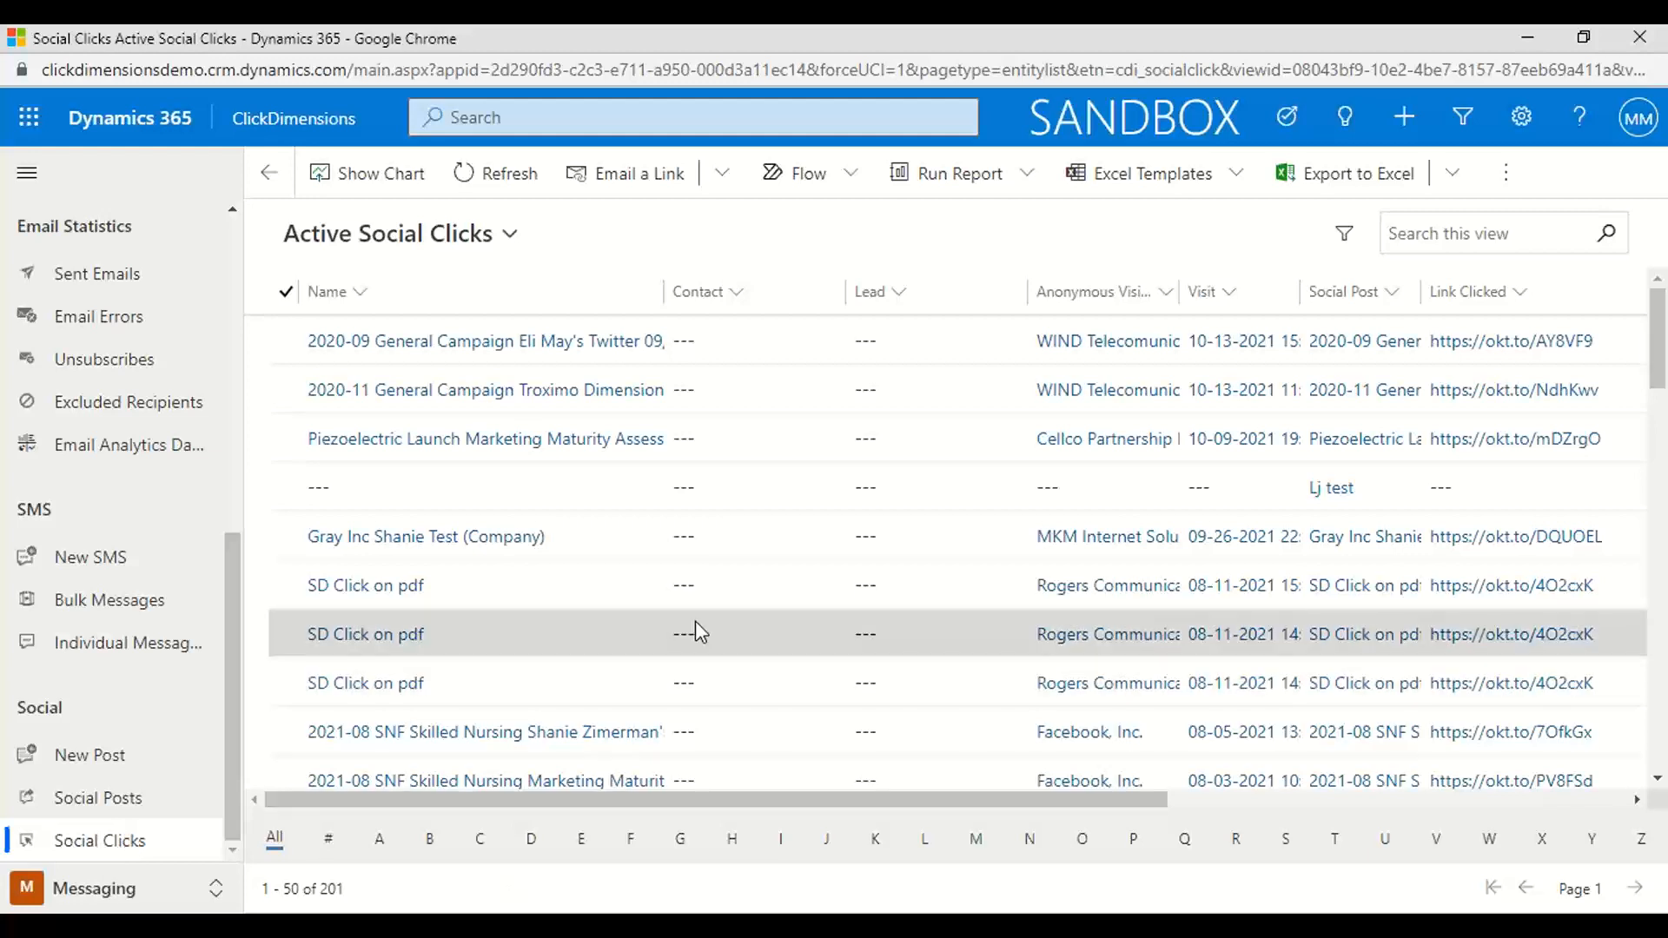
{"action": "scroll", "coordinate": [695, 620], "scroll_direction": "down", "scroll_amount": 3}
{"action": "scroll", "coordinate": [701, 631], "scroll_direction": "down", "scroll_amount": 7}
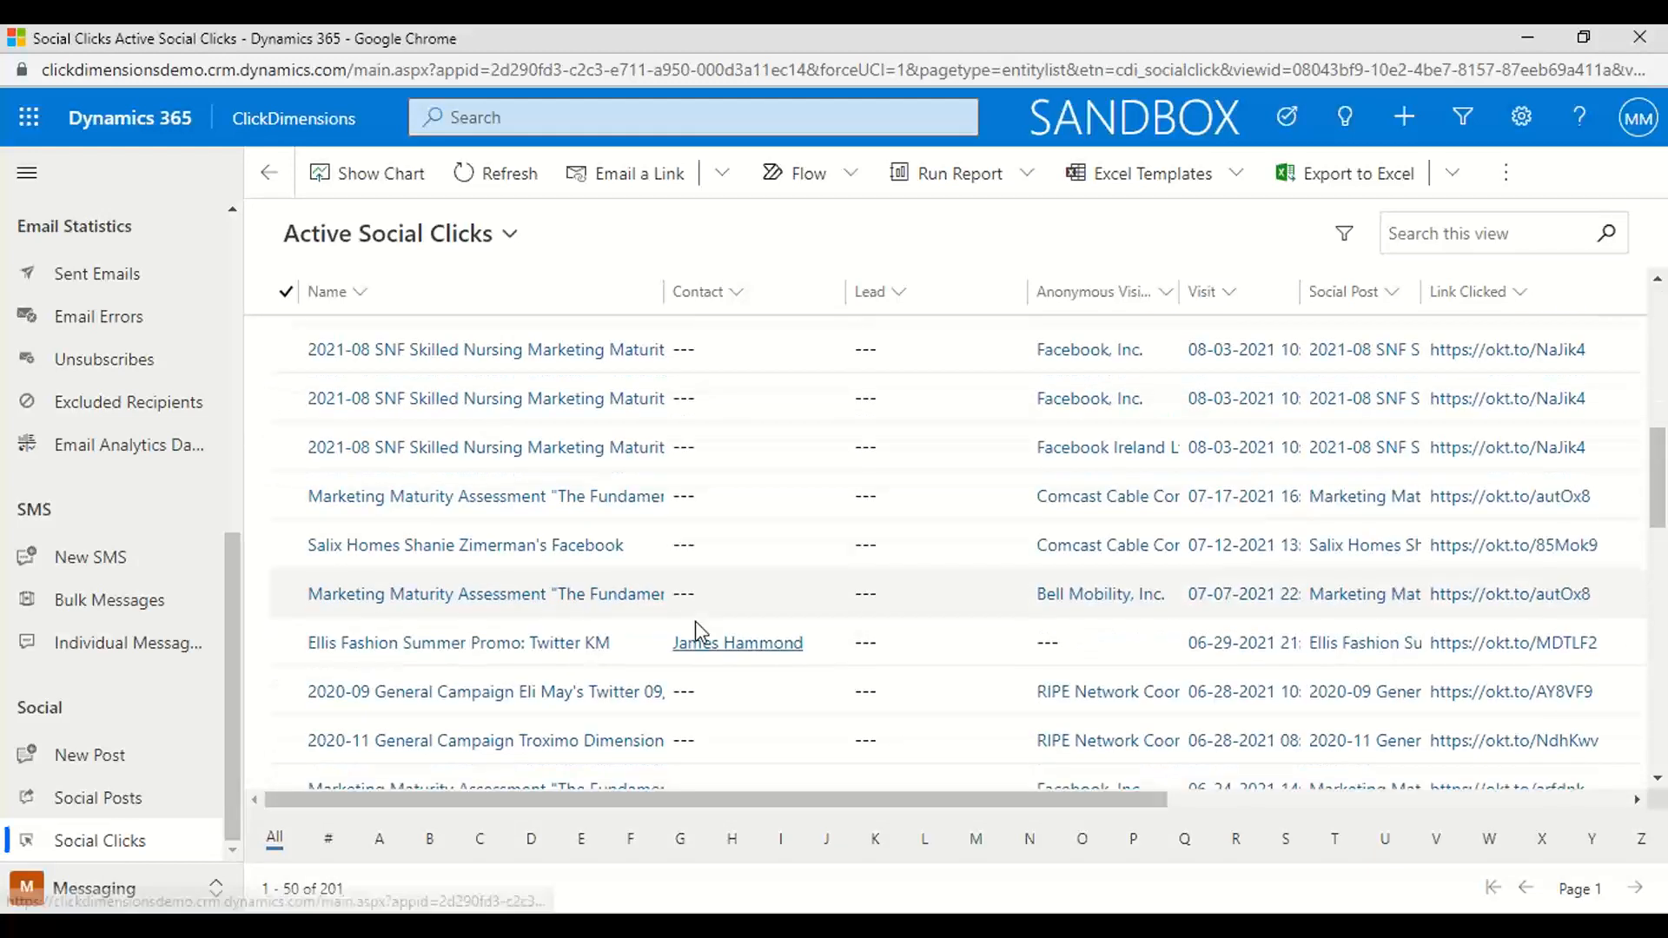
{"action": "scroll", "coordinate": [701, 631], "scroll_direction": "up", "scroll_amount": 1}
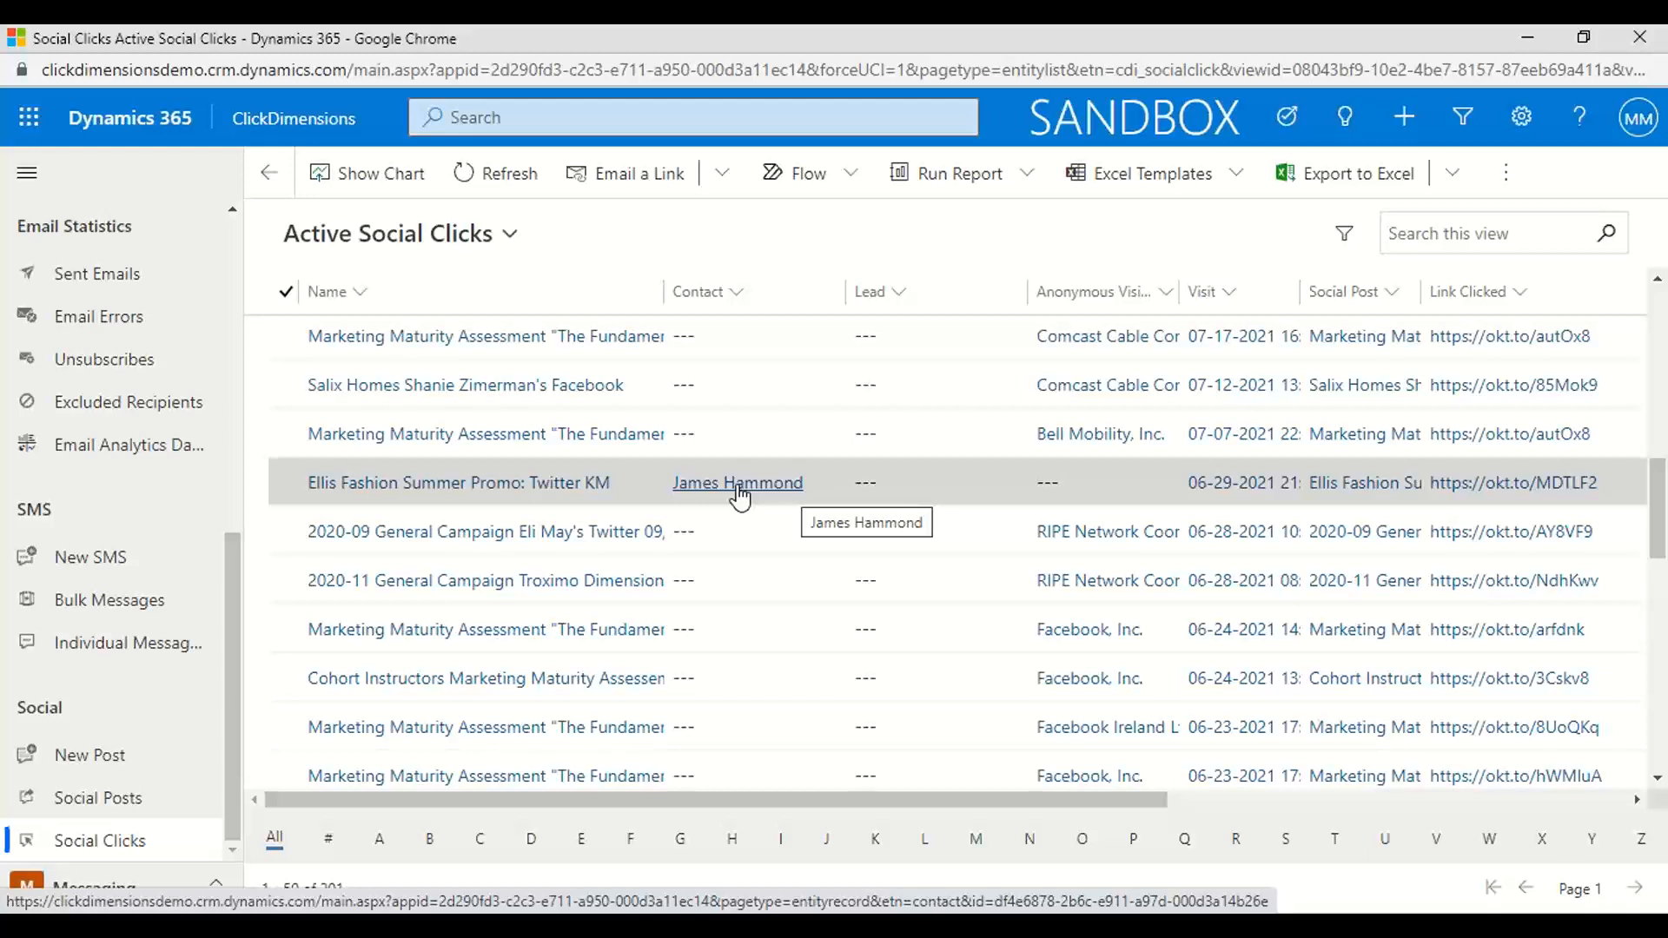
{"action": "scroll", "coordinate": [827, 576], "scroll_direction": "down", "scroll_amount": 5}
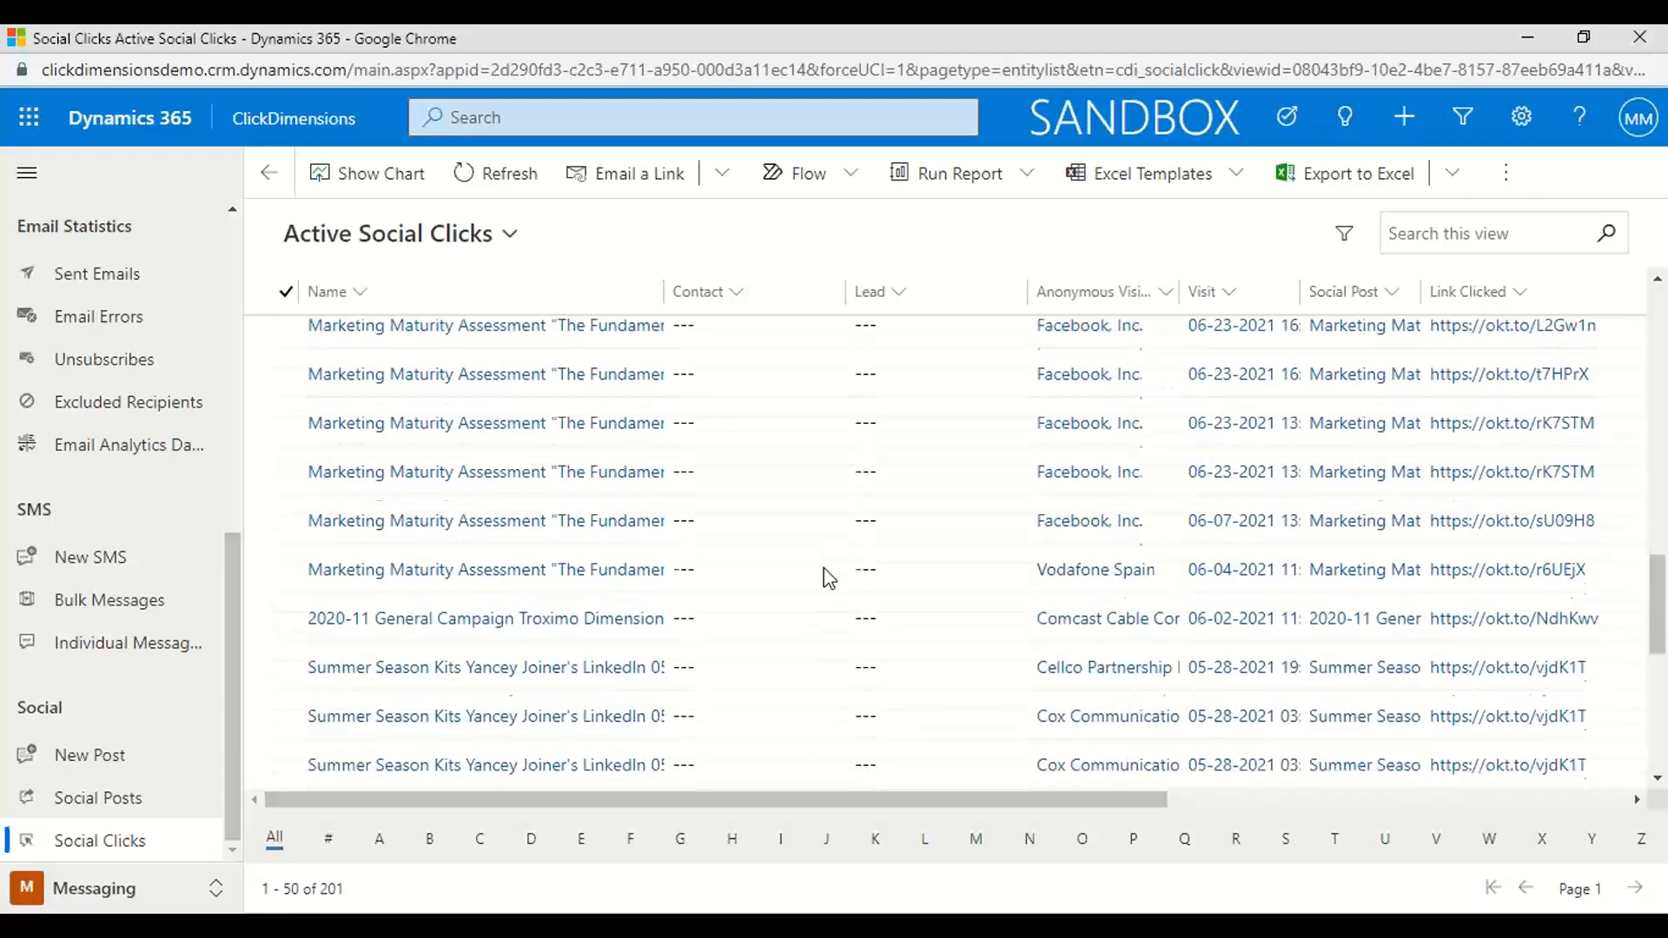
{"action": "scroll", "coordinate": [826, 577], "scroll_direction": "down", "scroll_amount": 5}
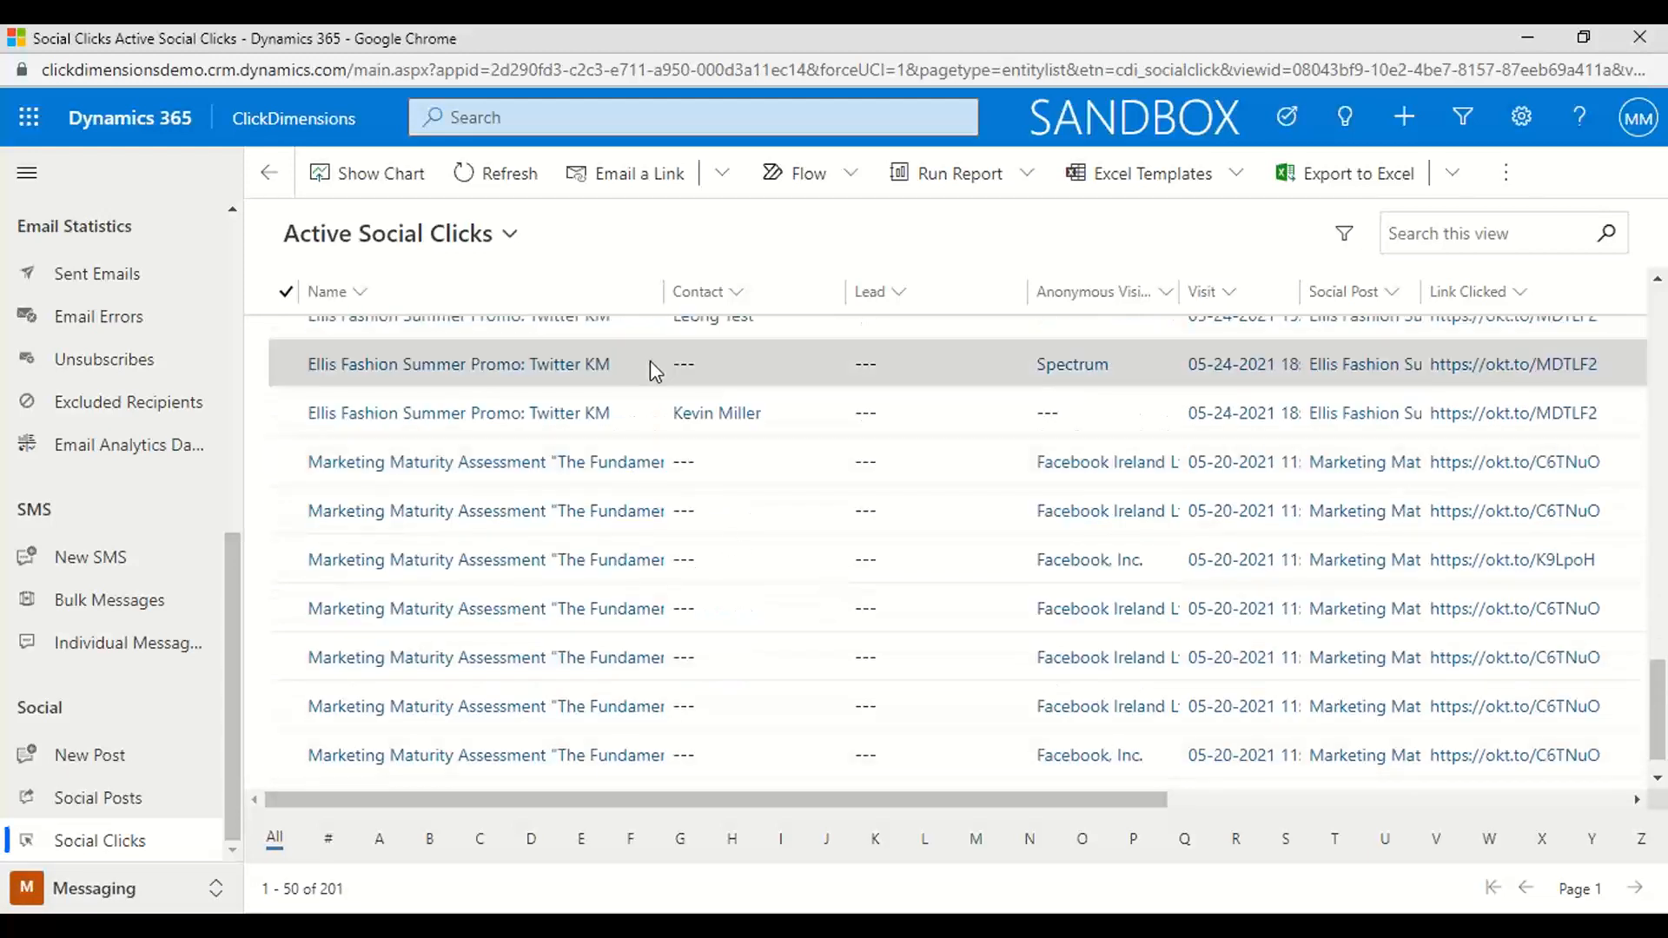
{"action": "scroll", "coordinate": [650, 362], "scroll_direction": "up", "scroll_amount": 2}
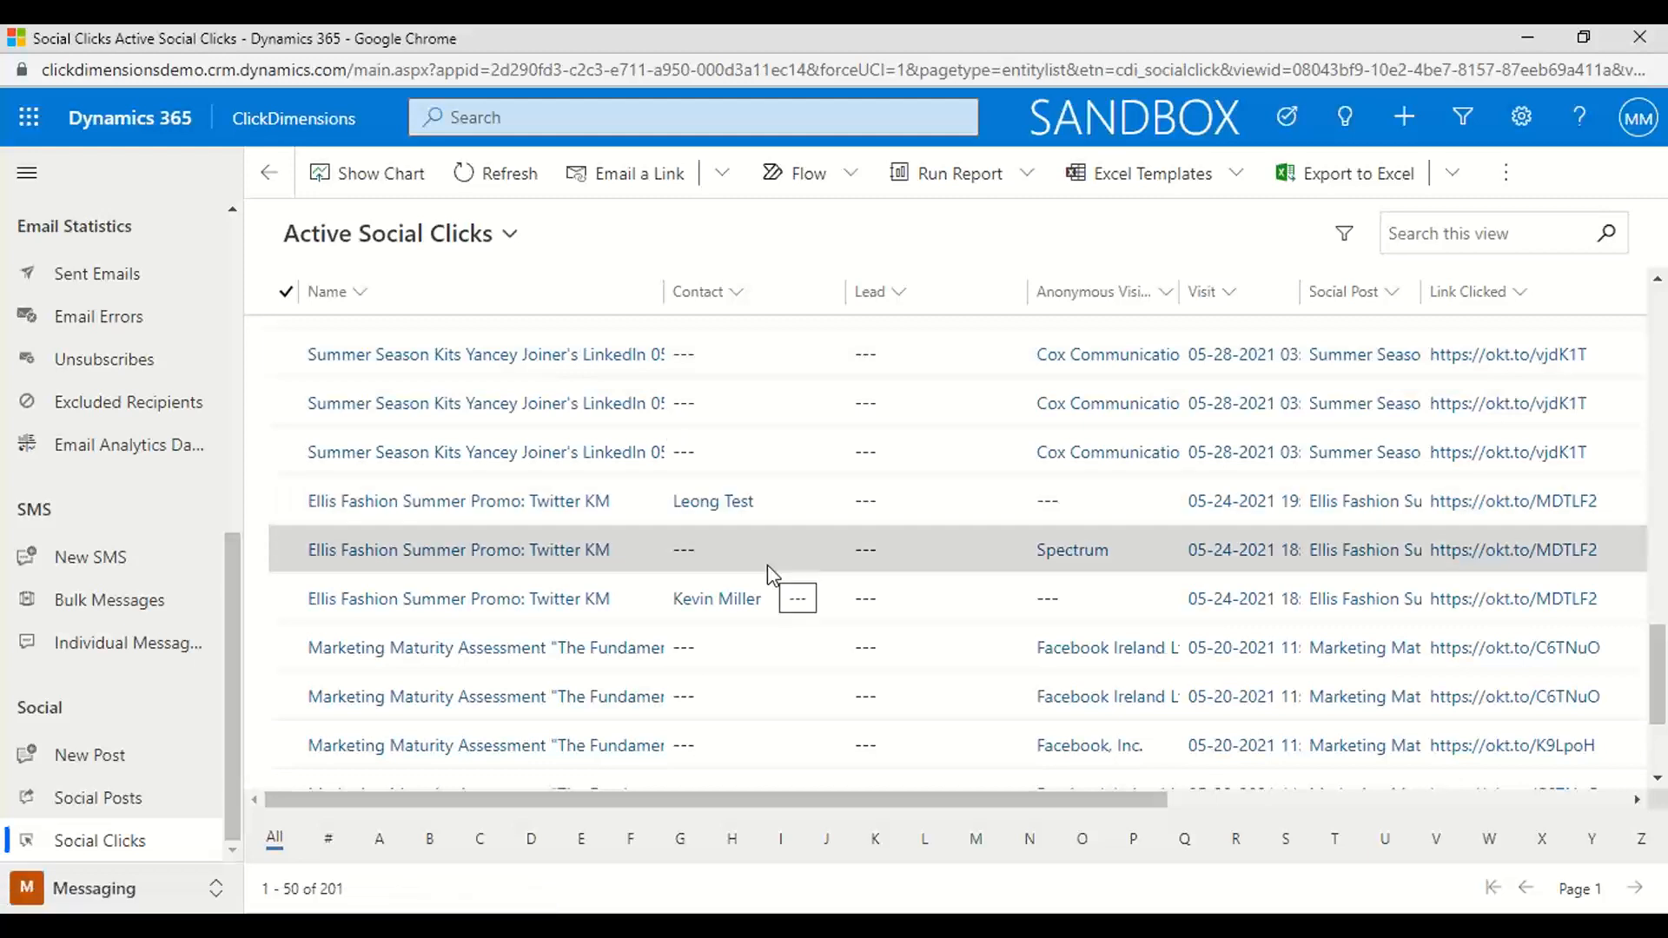
{"action": "scroll", "coordinate": [951, 494], "scroll_direction": "up", "scroll_amount": 1}
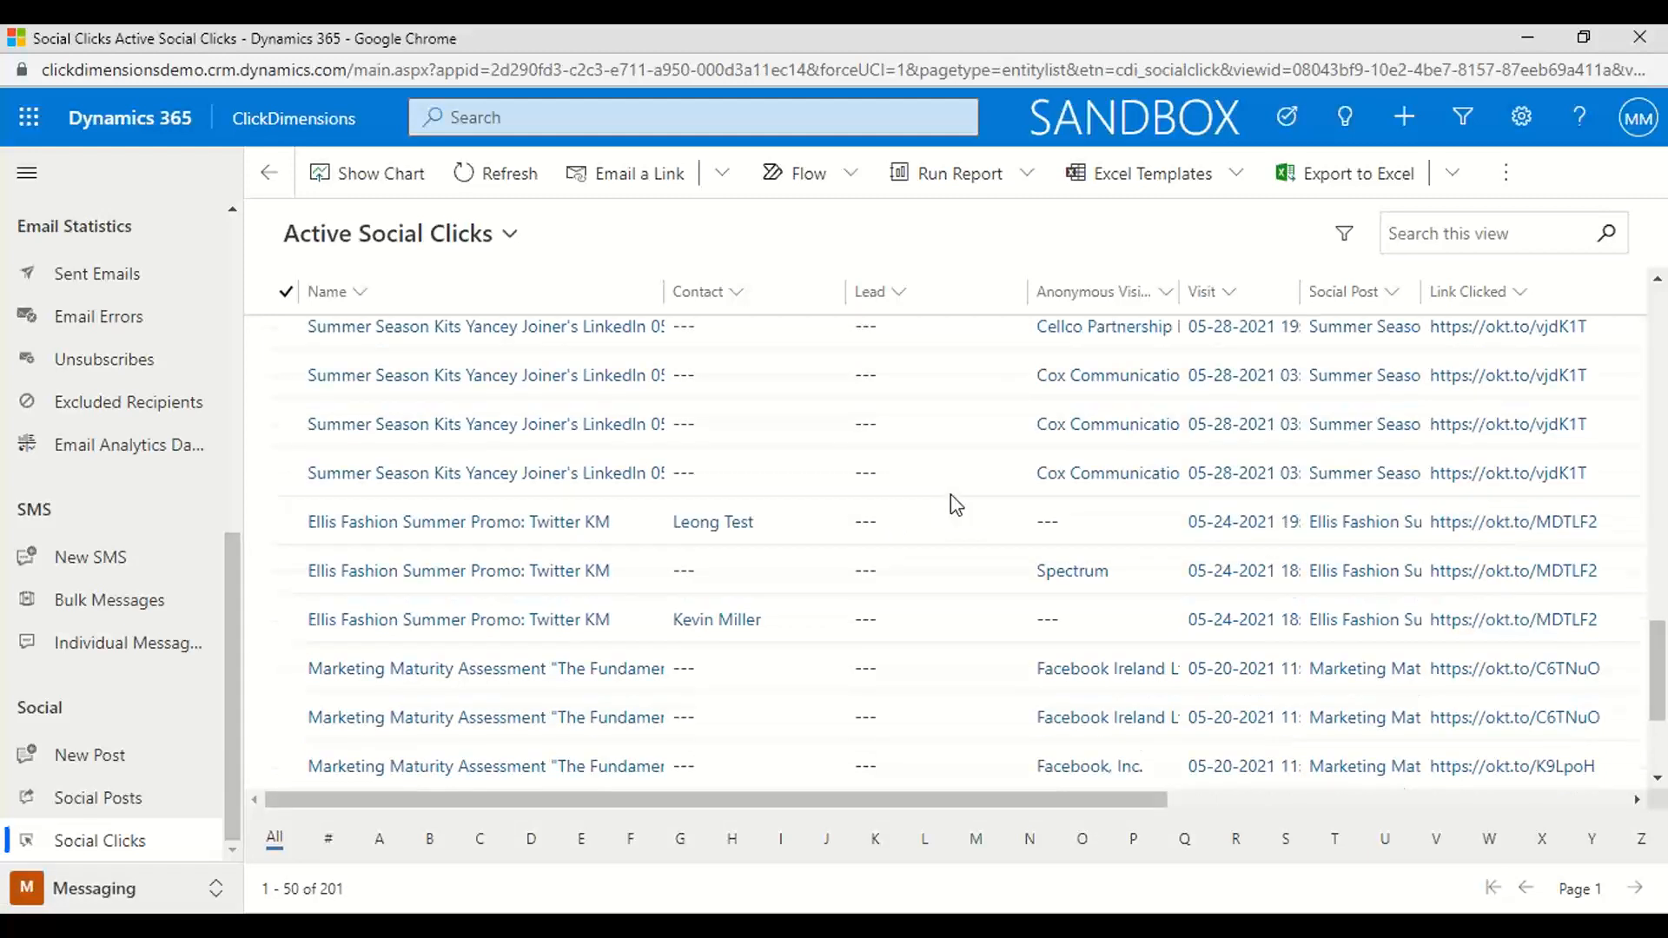
{"action": "scroll", "coordinate": [951, 495], "scroll_direction": "up", "scroll_amount": 10}
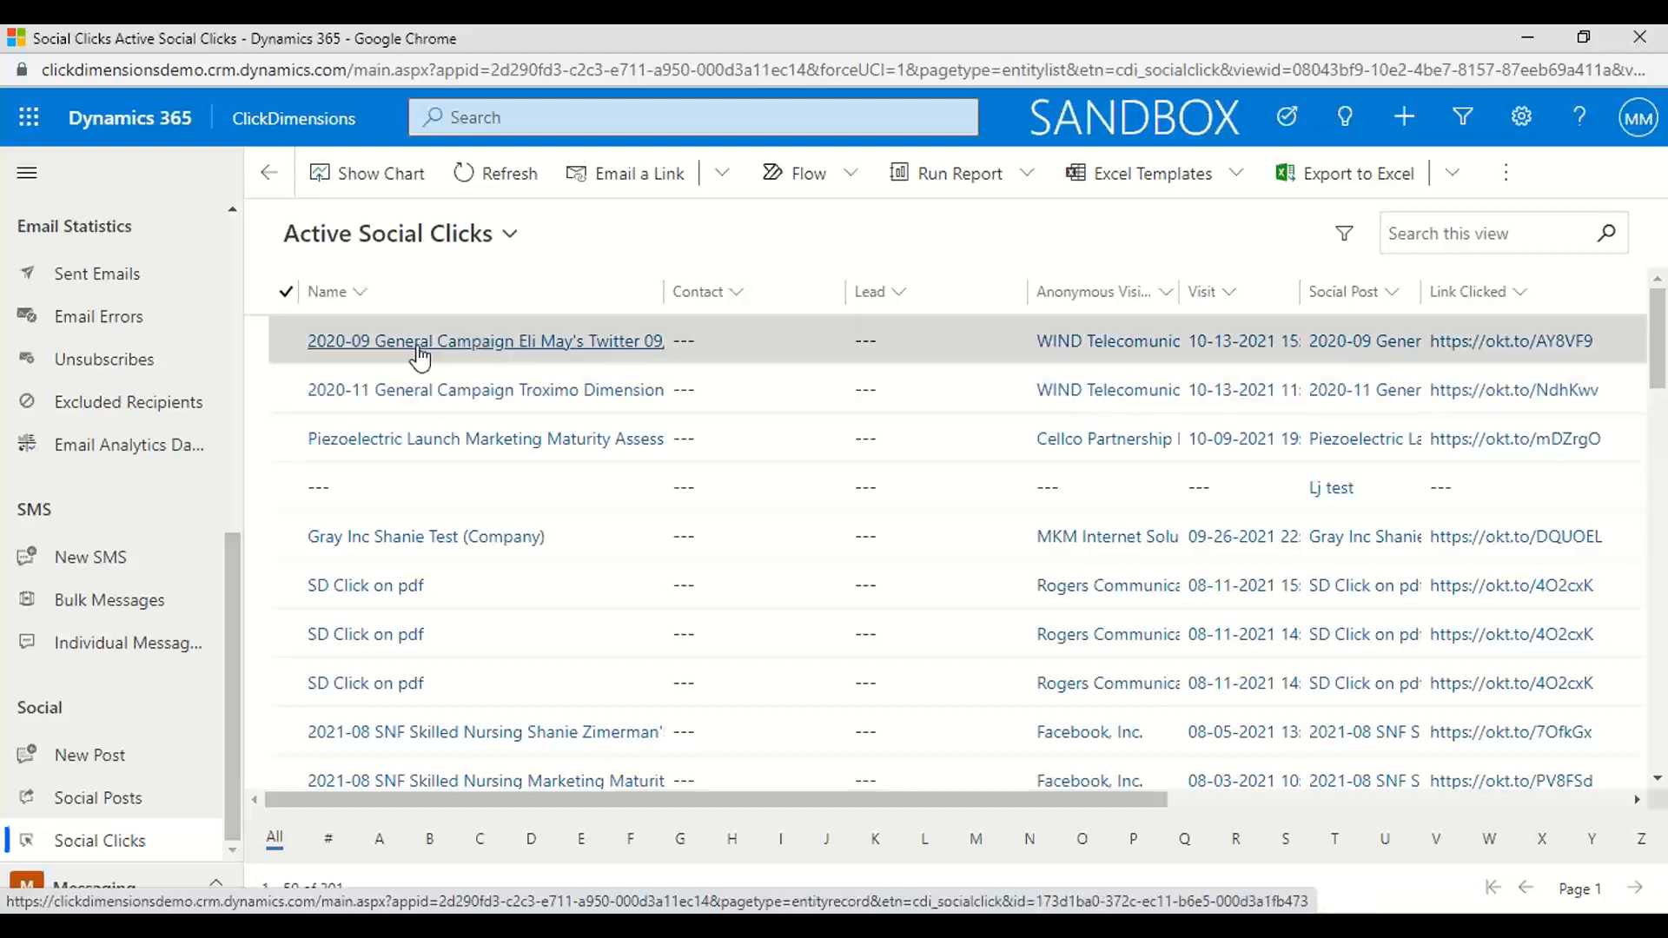
Switch to the Web and Events area, look through its sections, and open the list of active forms
{"action": "left_click", "coordinate": [215, 888]}
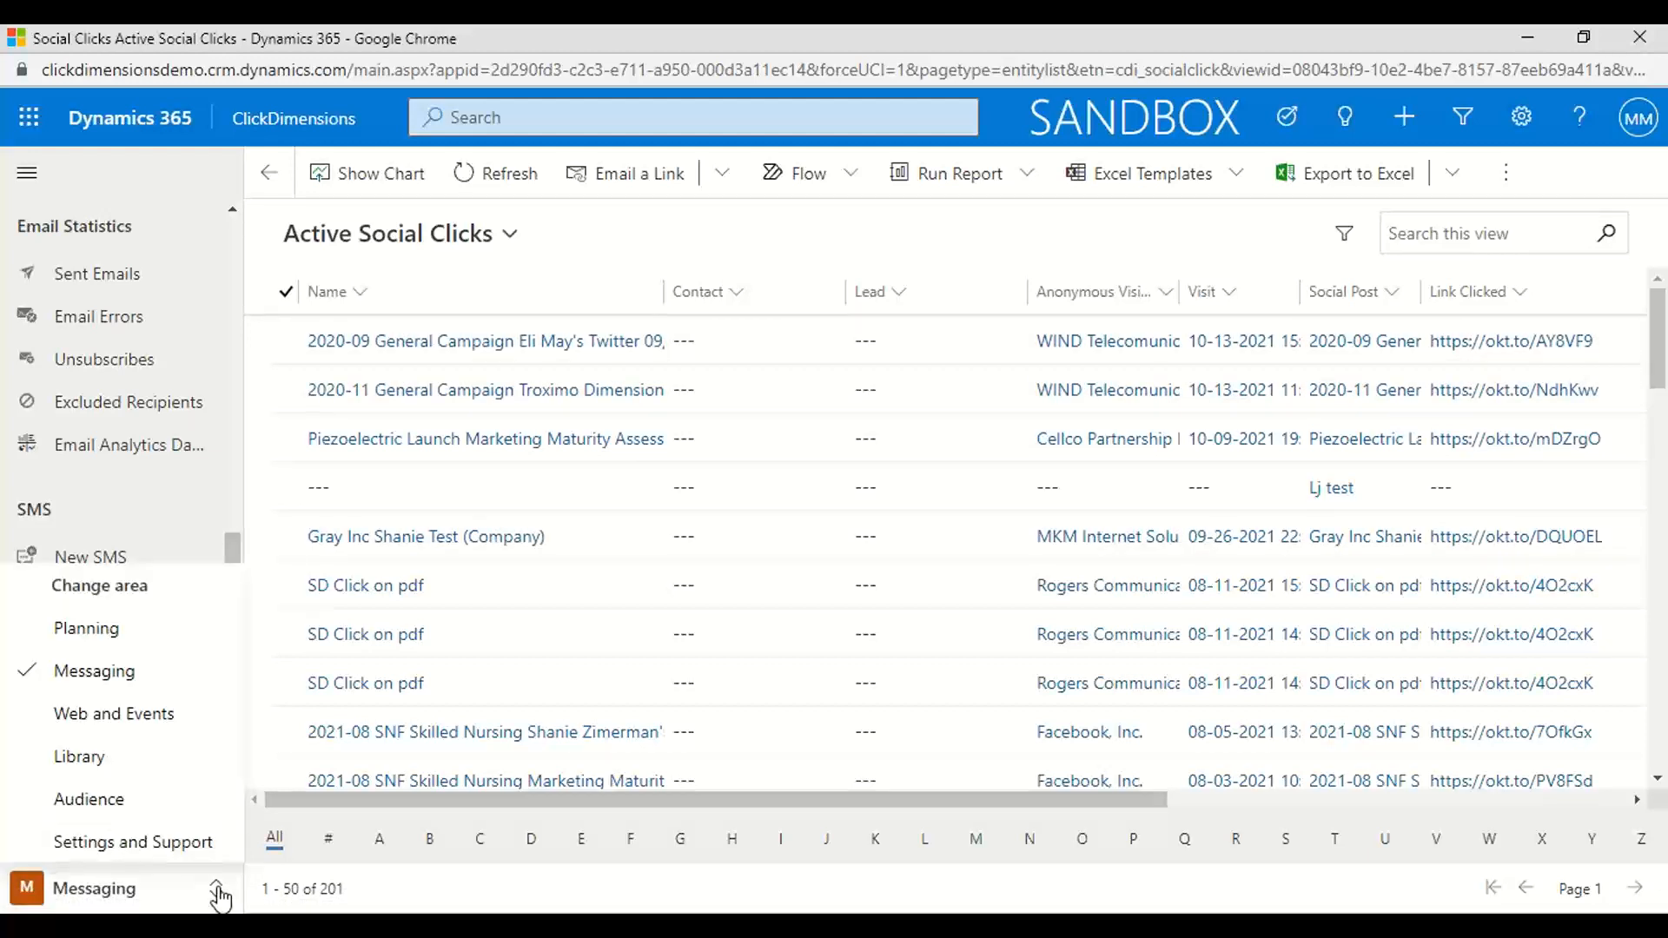
{"action": "left_click", "coordinate": [117, 717]}
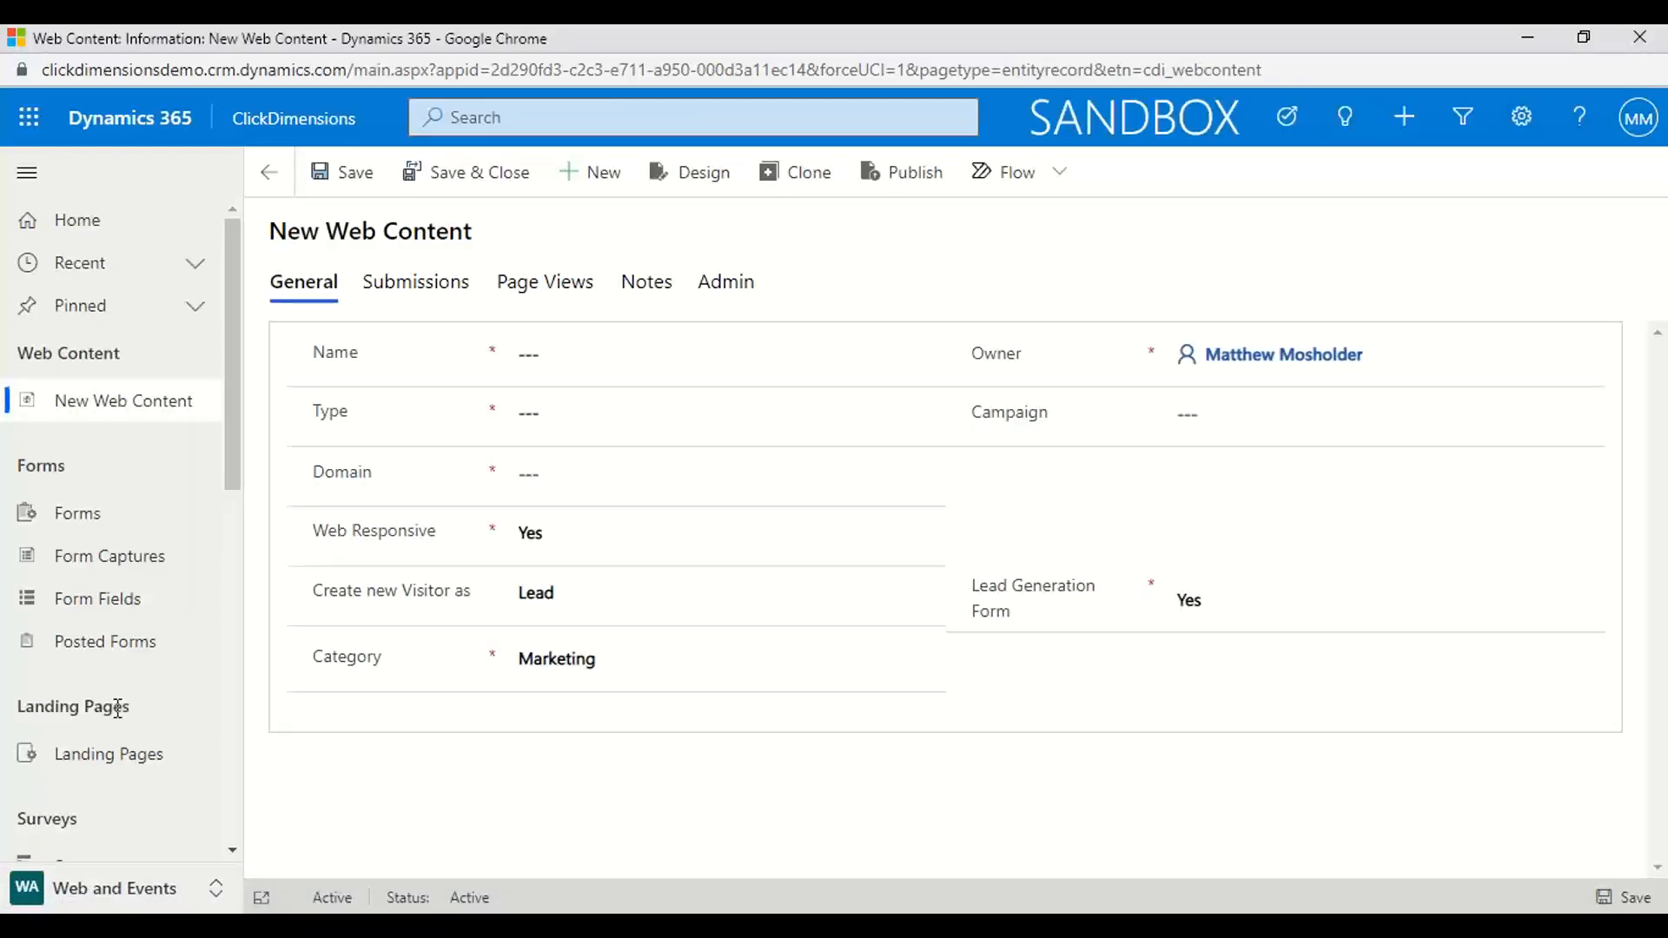
{"action": "left_click_drag", "start_coordinate": [232, 451], "coordinate": [228, 757]}
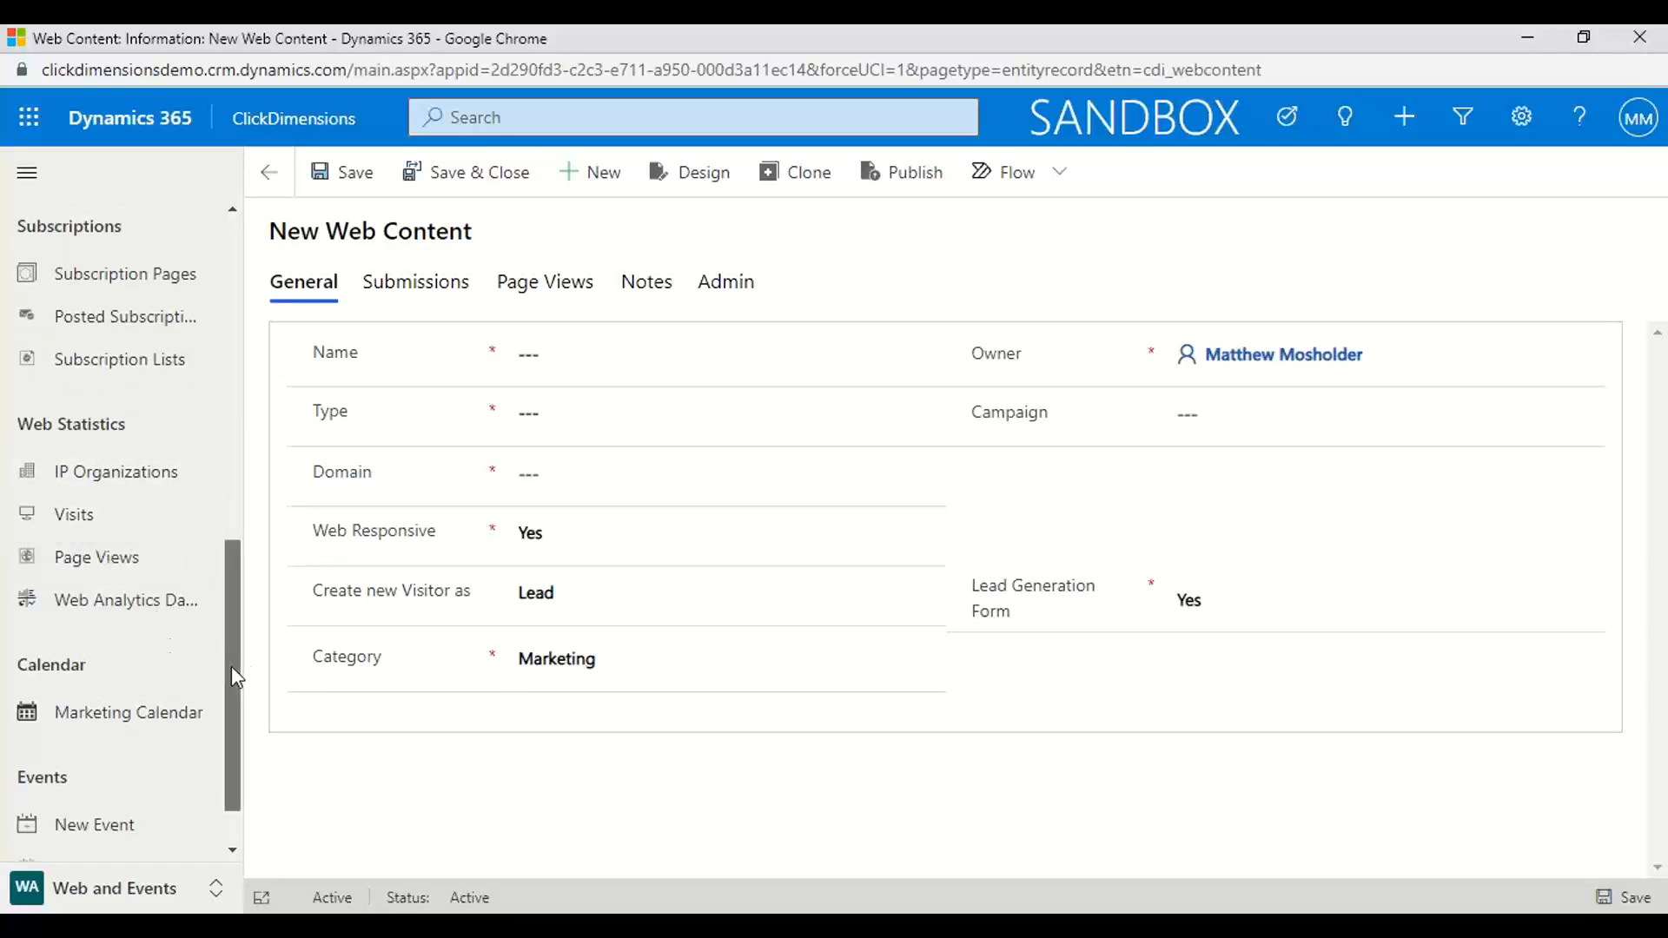
{"action": "left_click_drag", "start_coordinate": [231, 666], "coordinate": [130, 300]}
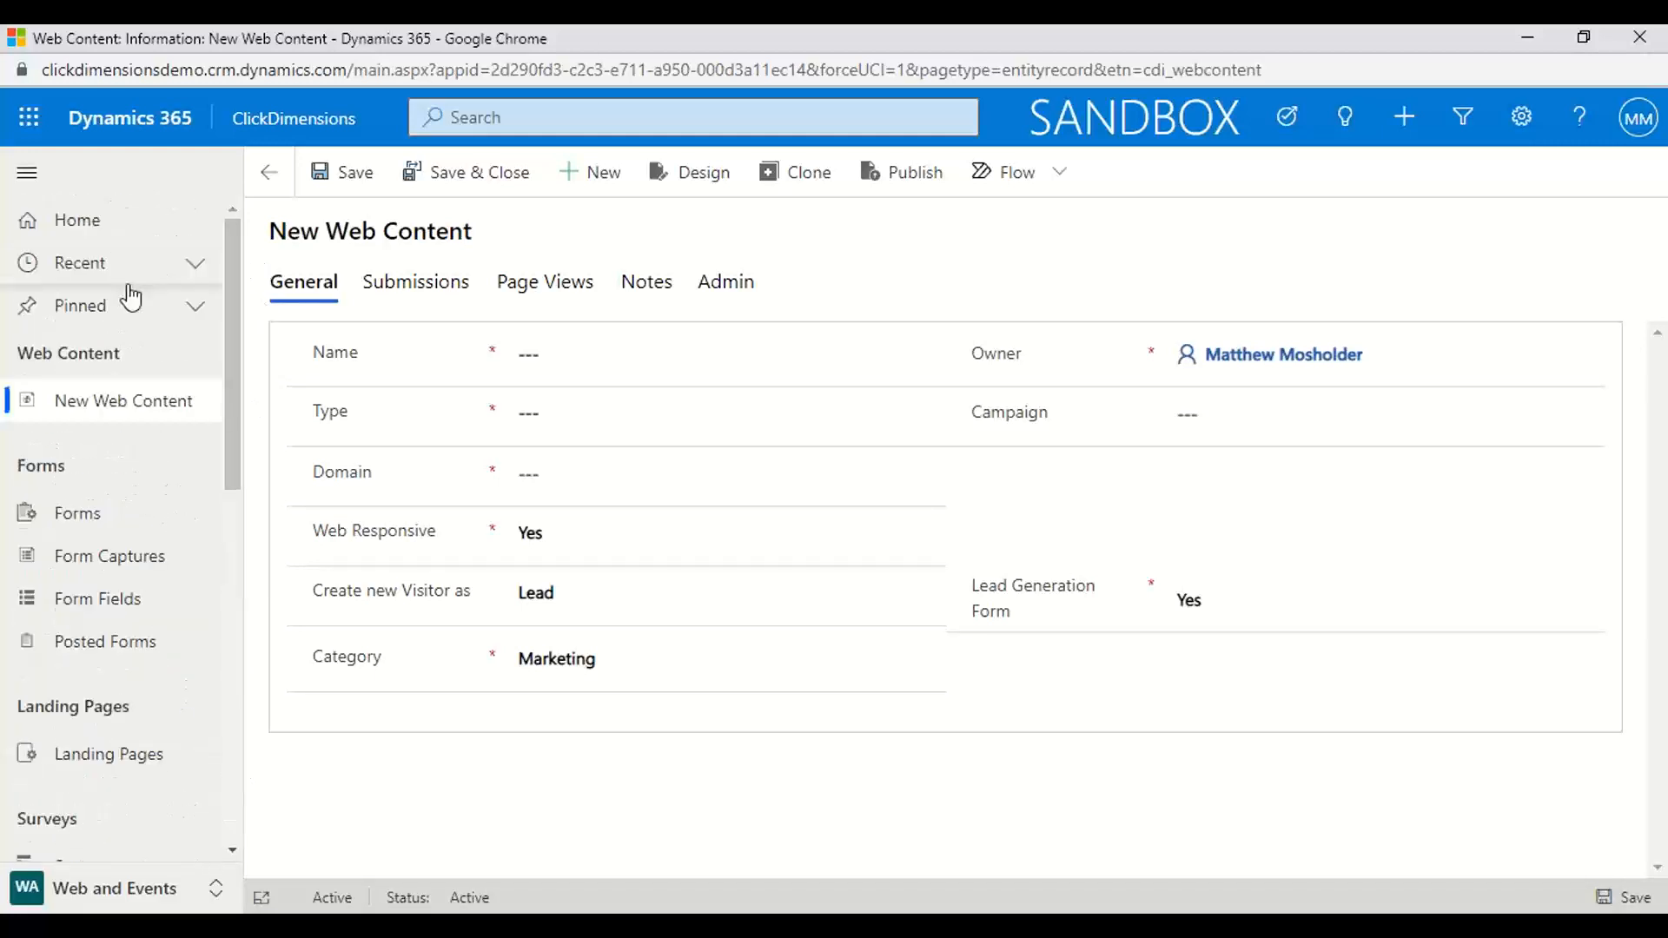
{"action": "left_click", "coordinate": [93, 518]}
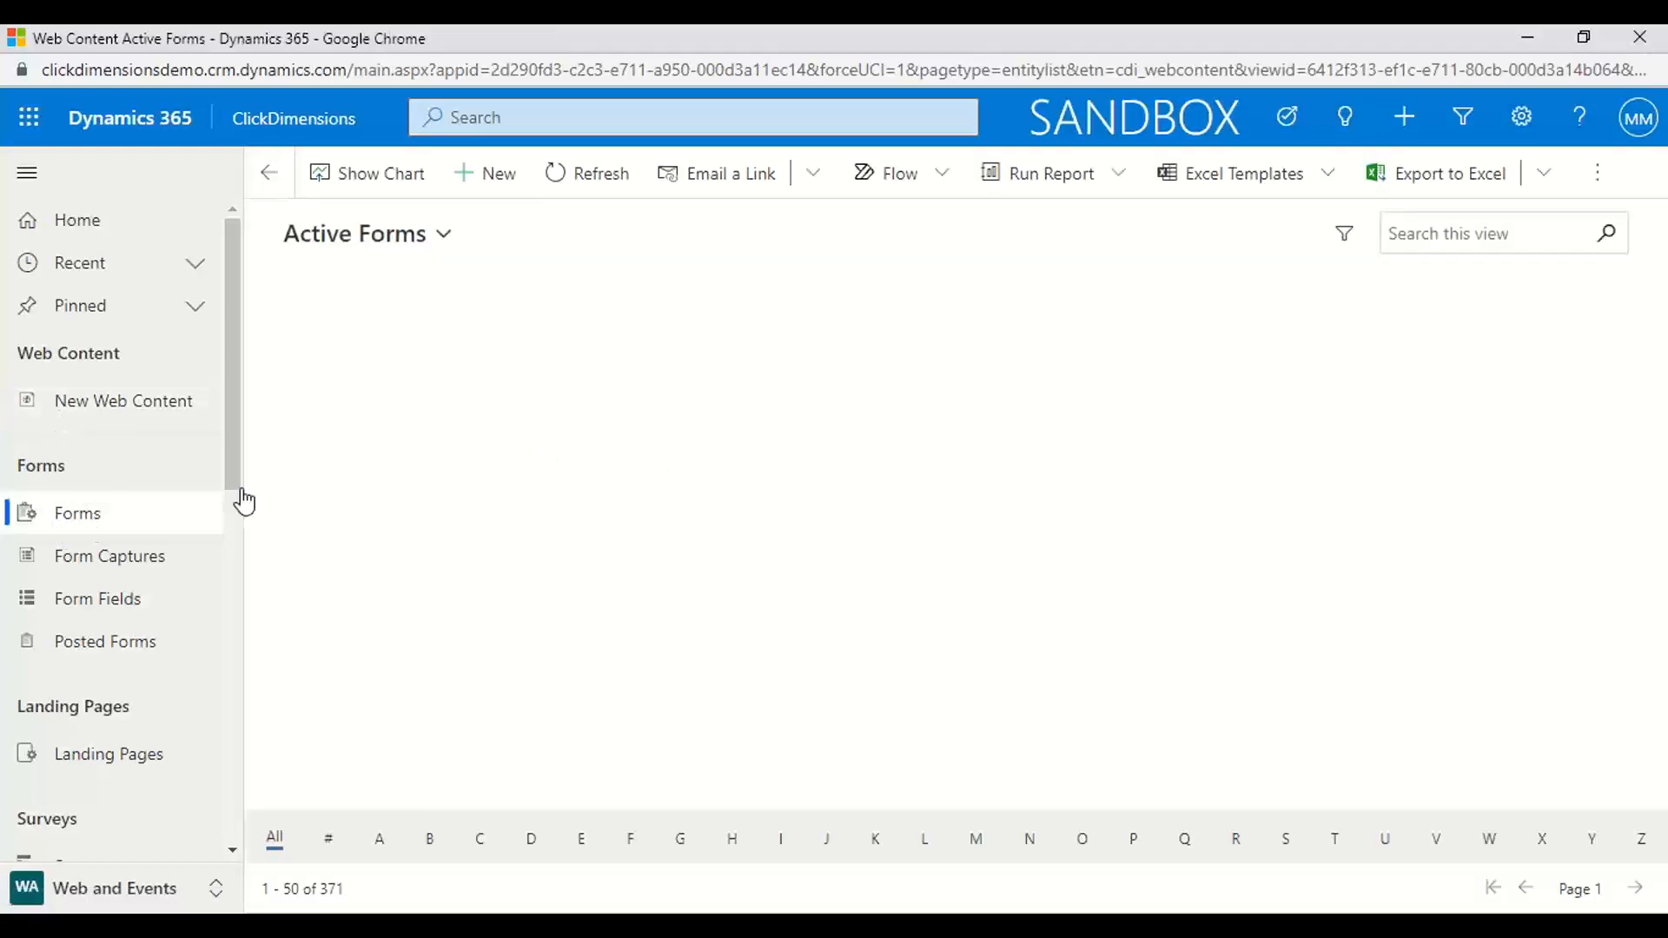
Create a new web content record named "Matt Demo" with type Form and domain troximo.com
{"action": "left_click", "coordinate": [486, 193]}
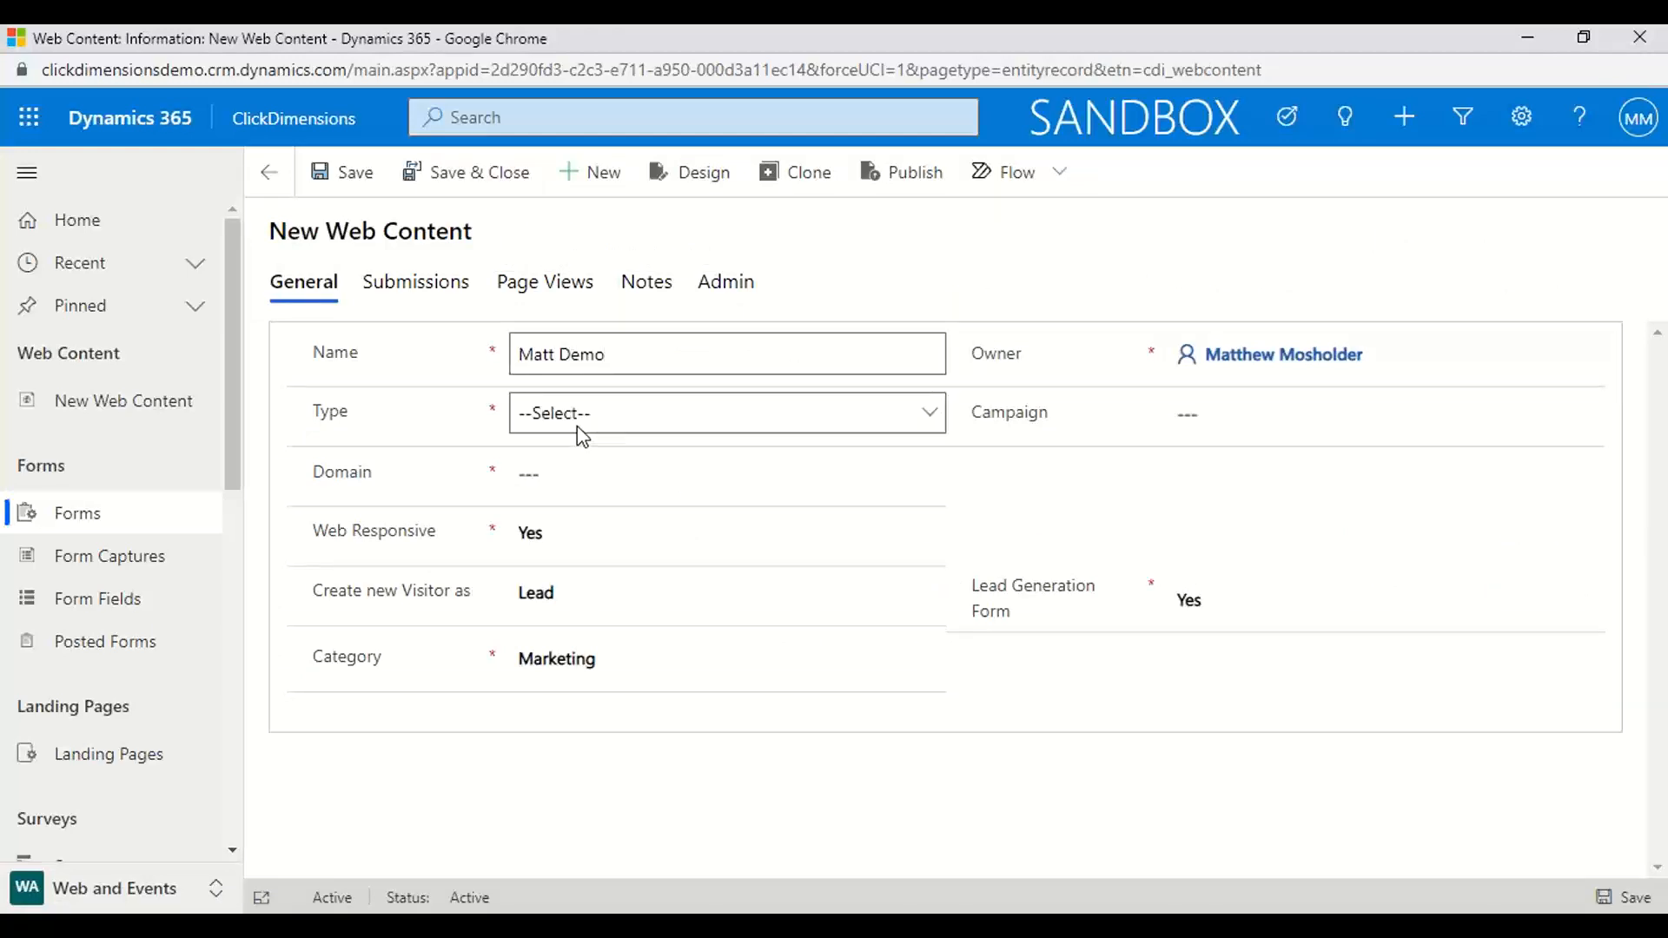
{"action": "left_click", "coordinate": [577, 426]}
{"action": "left_click", "coordinate": [576, 473]}
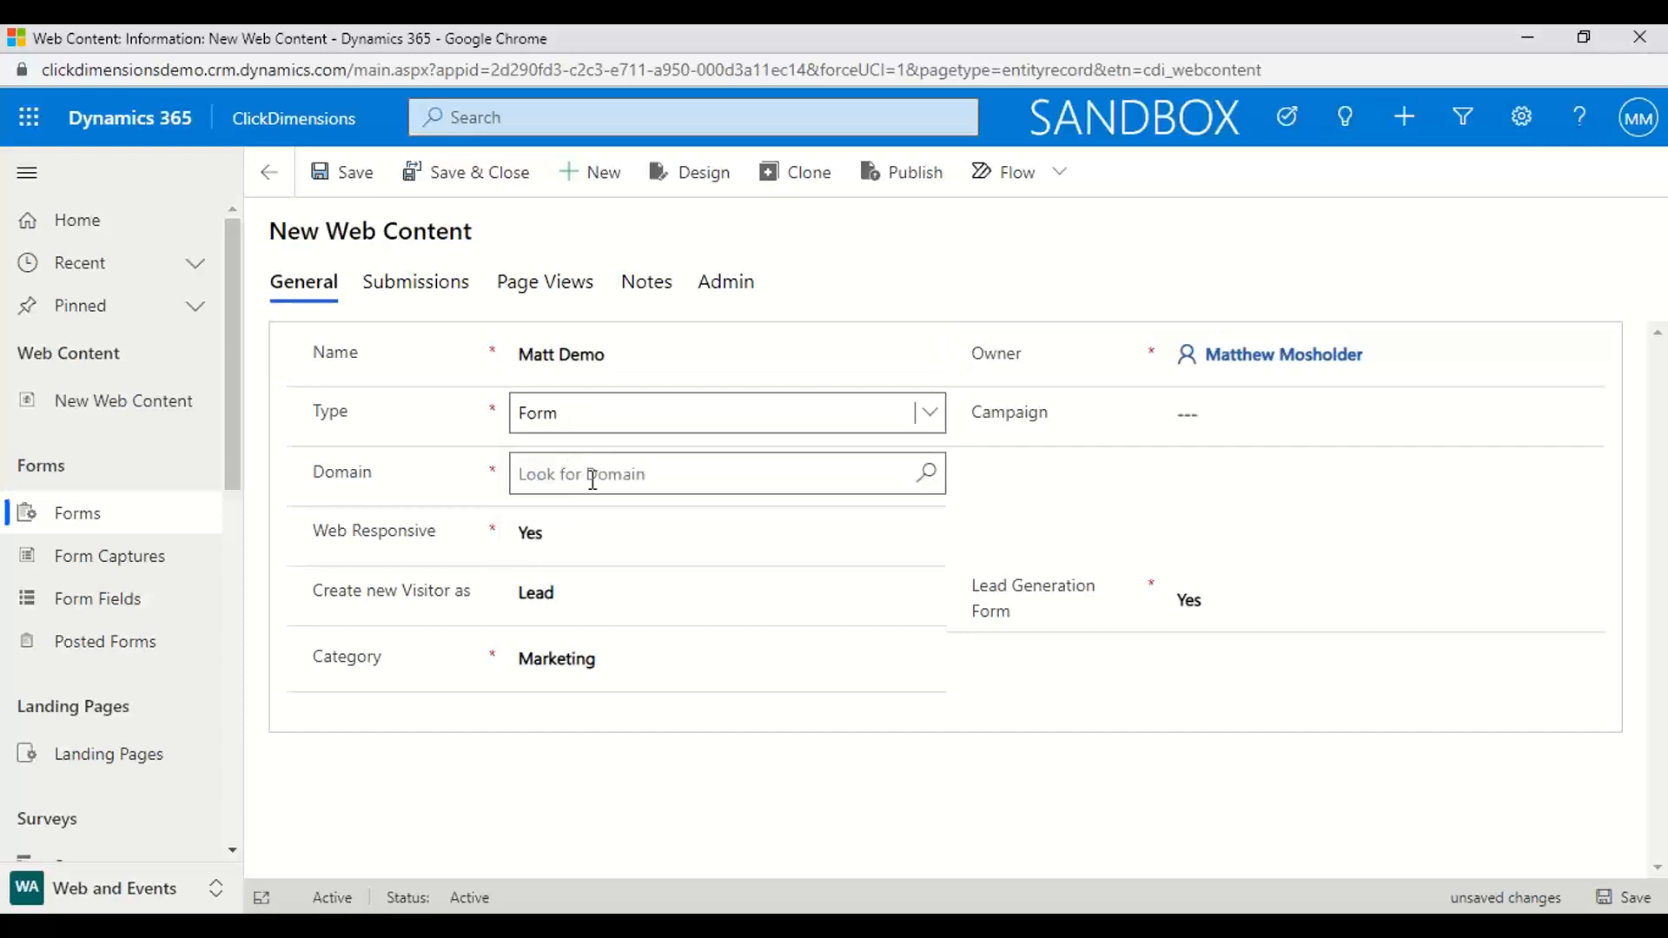
{"action": "type", "text": "troxi"}
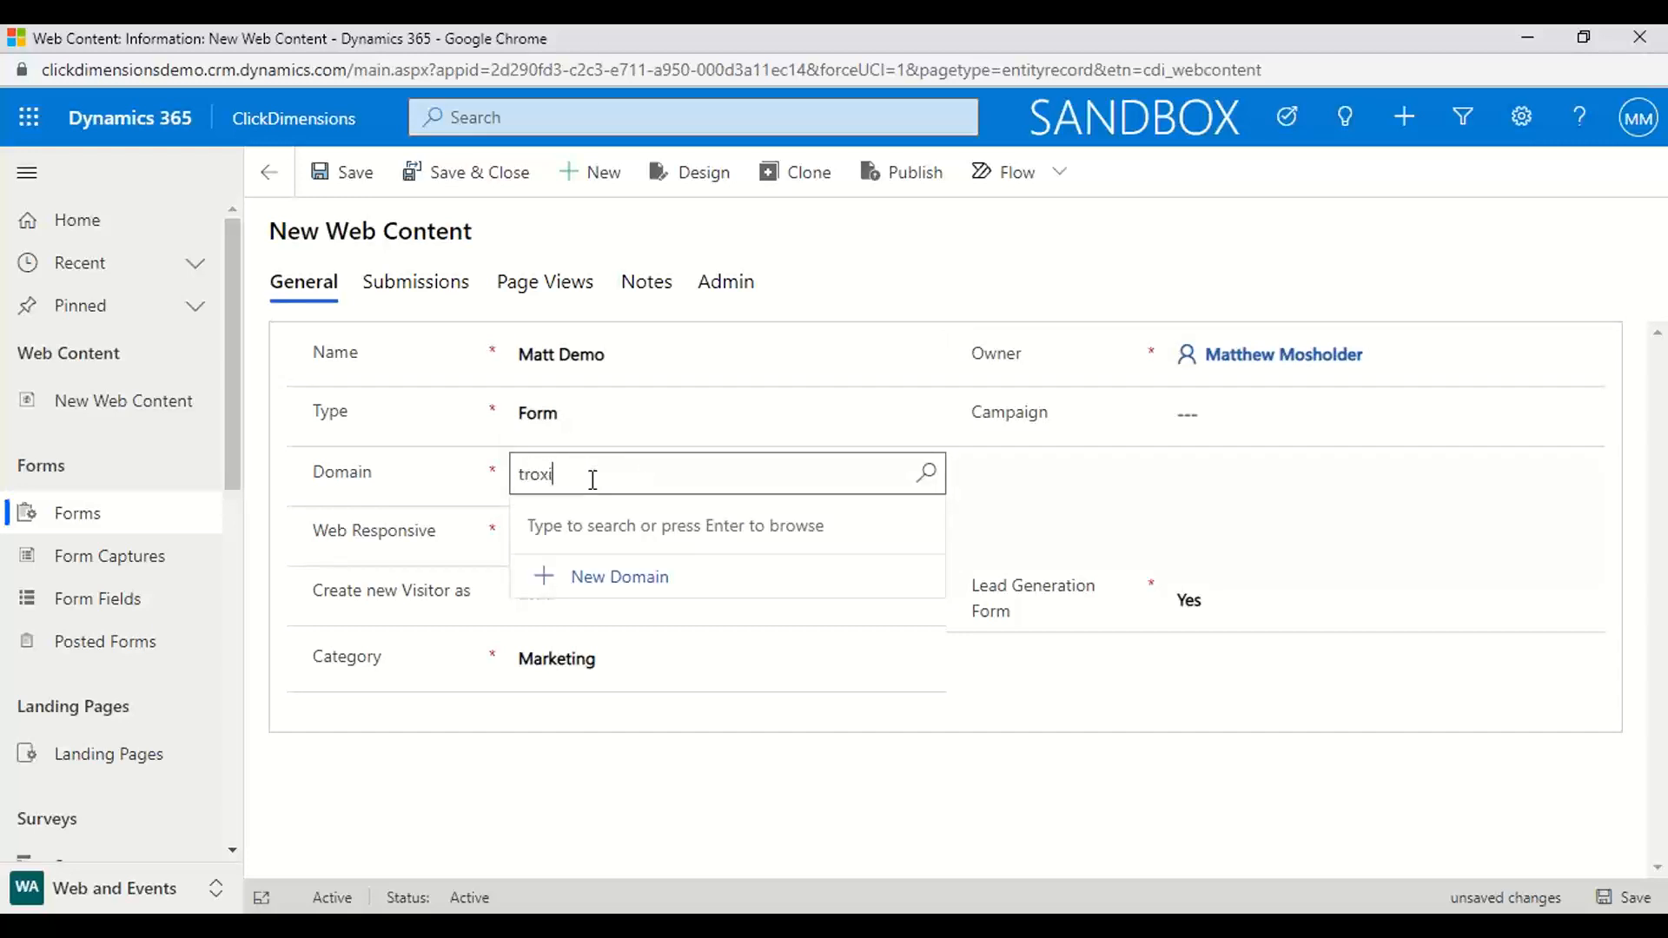
{"action": "type", "text": "mo"}
{"action": "left_click", "coordinate": [596, 580]}
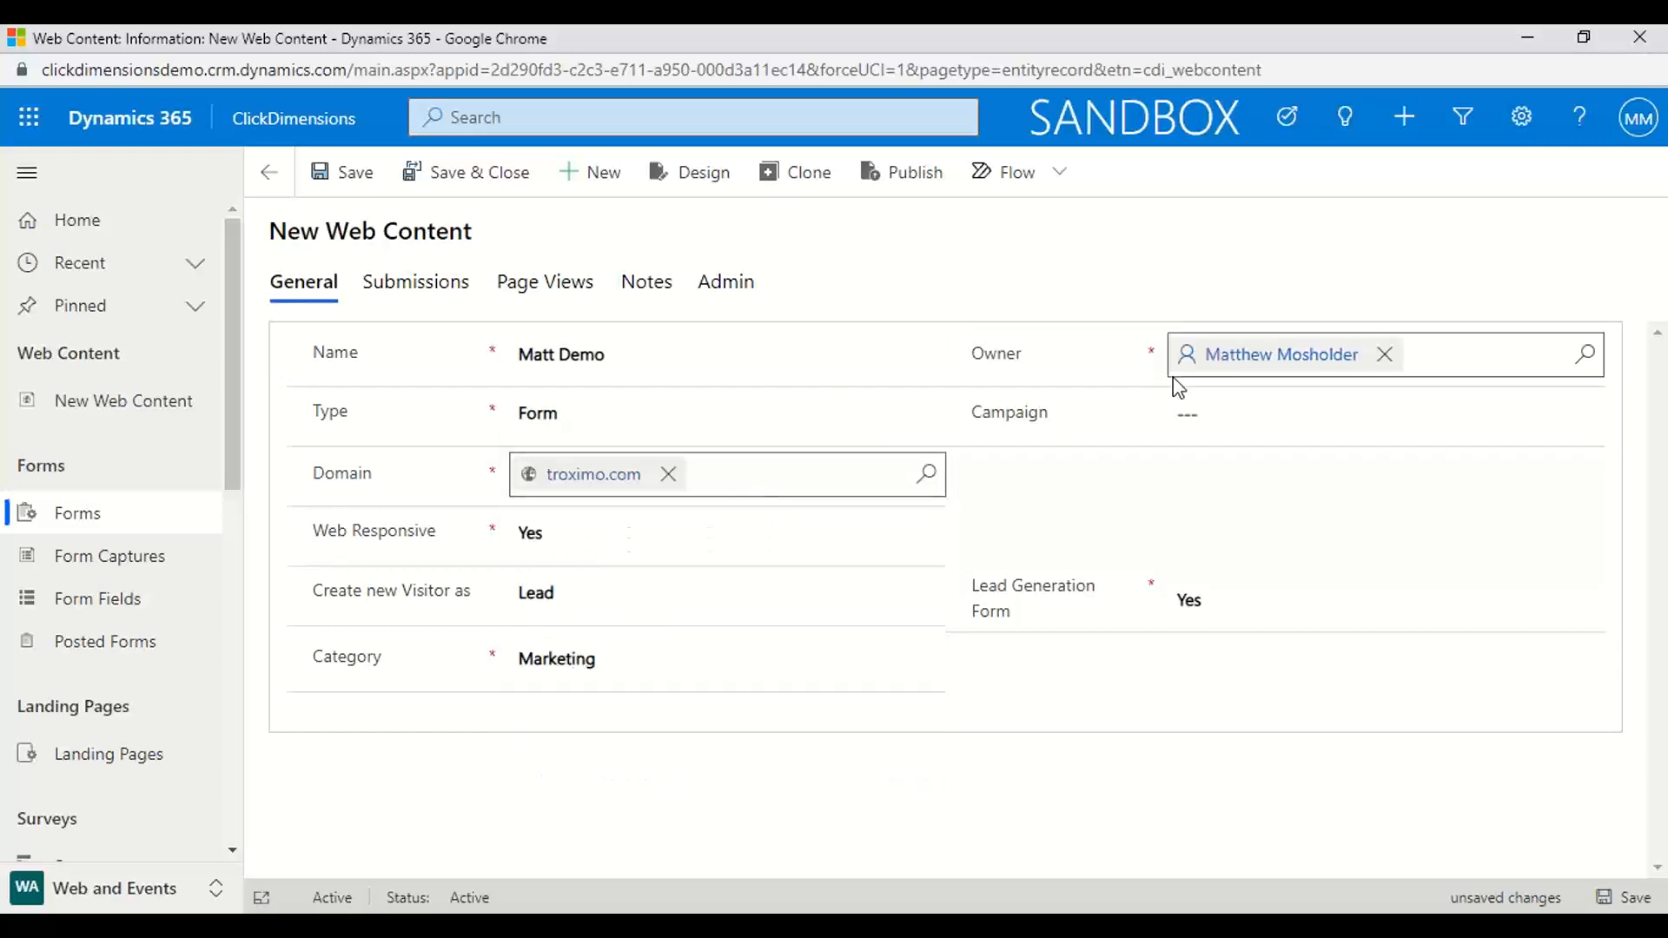
Link the new form record to the Matt Demo campaign and save it
{"action": "left_click", "coordinate": [1184, 414]}
{"action": "type", "text": "Matt "}
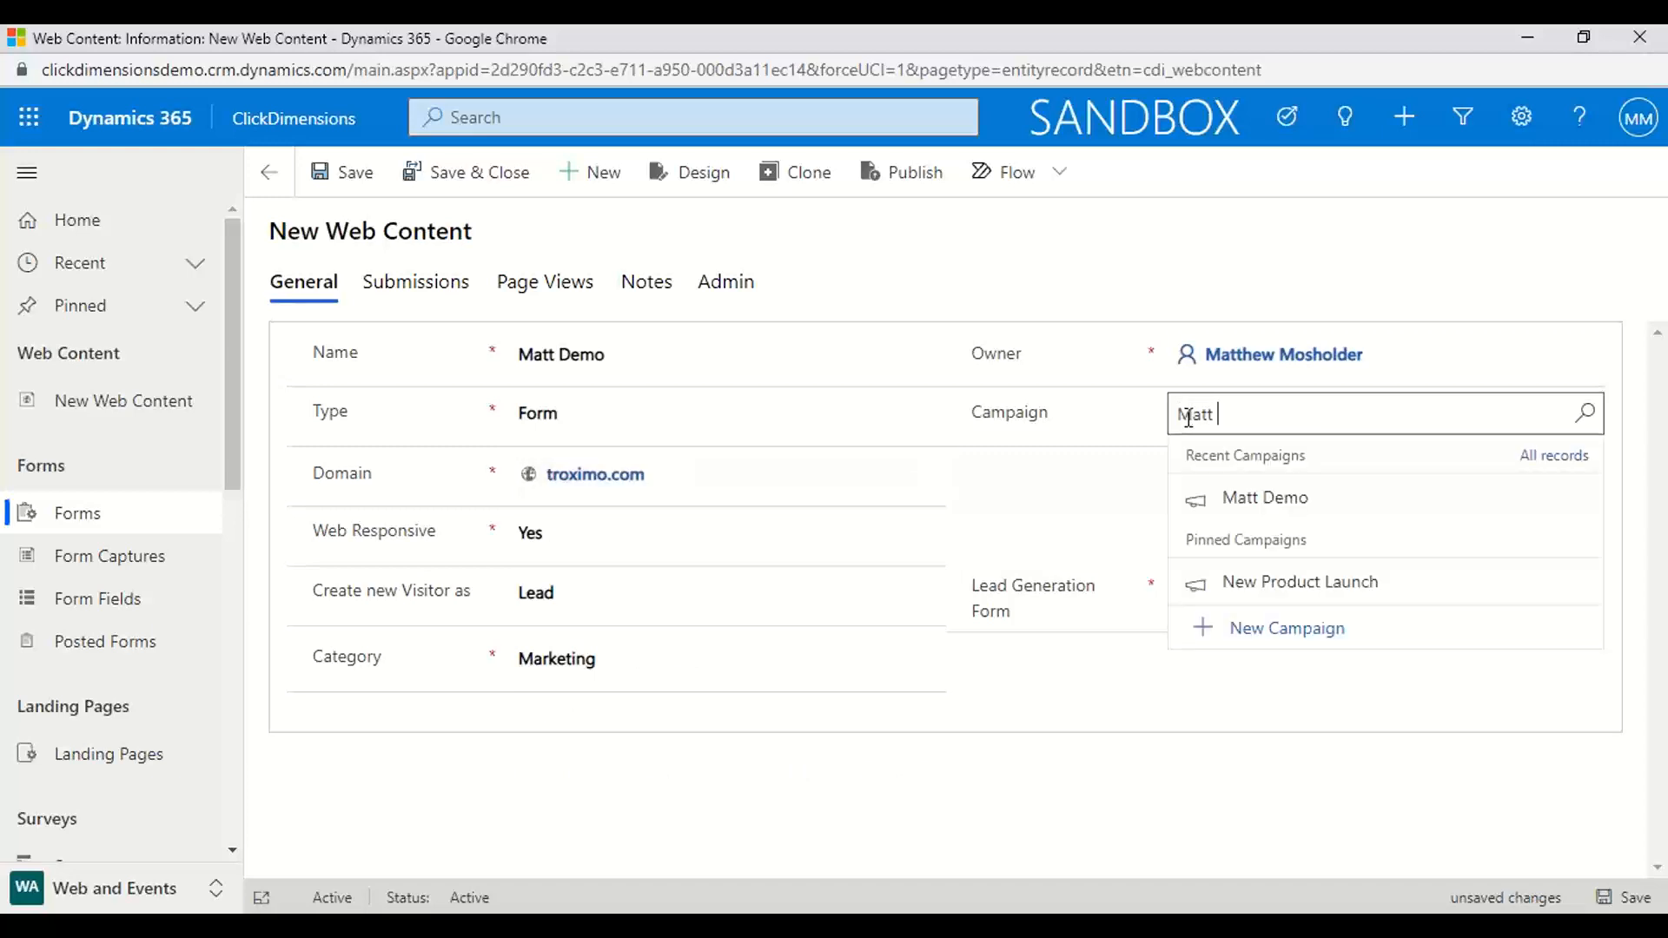
{"action": "type", "text": "Demo"}
{"action": "left_click", "coordinate": [1265, 514]}
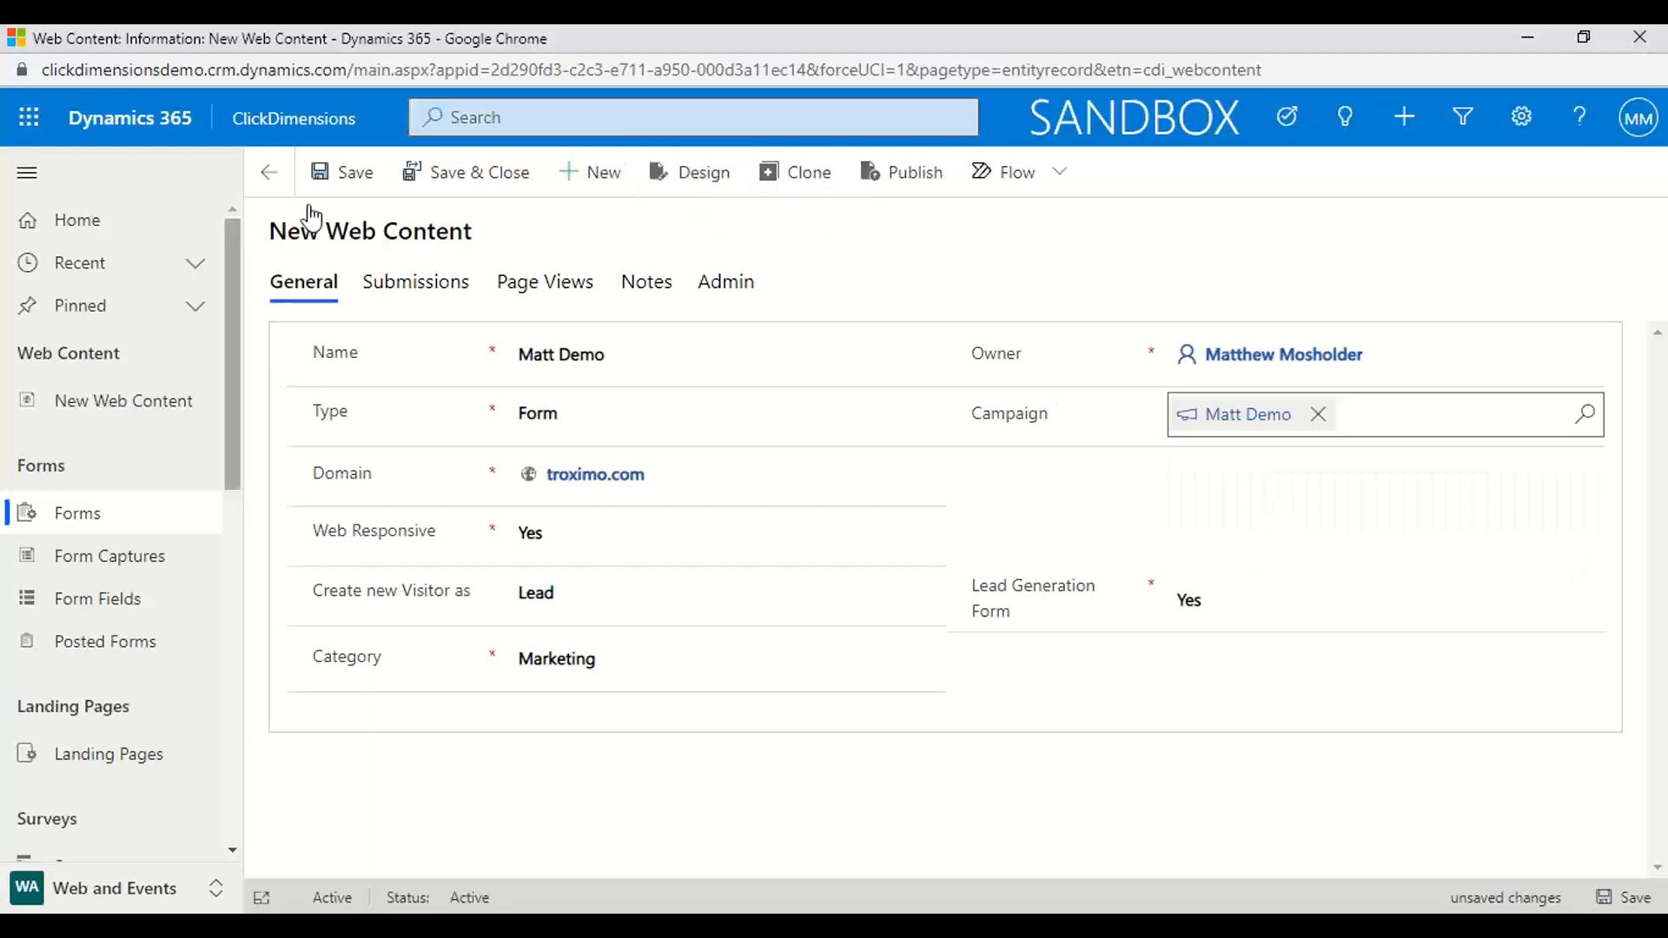
{"action": "left_click", "coordinate": [343, 173]}
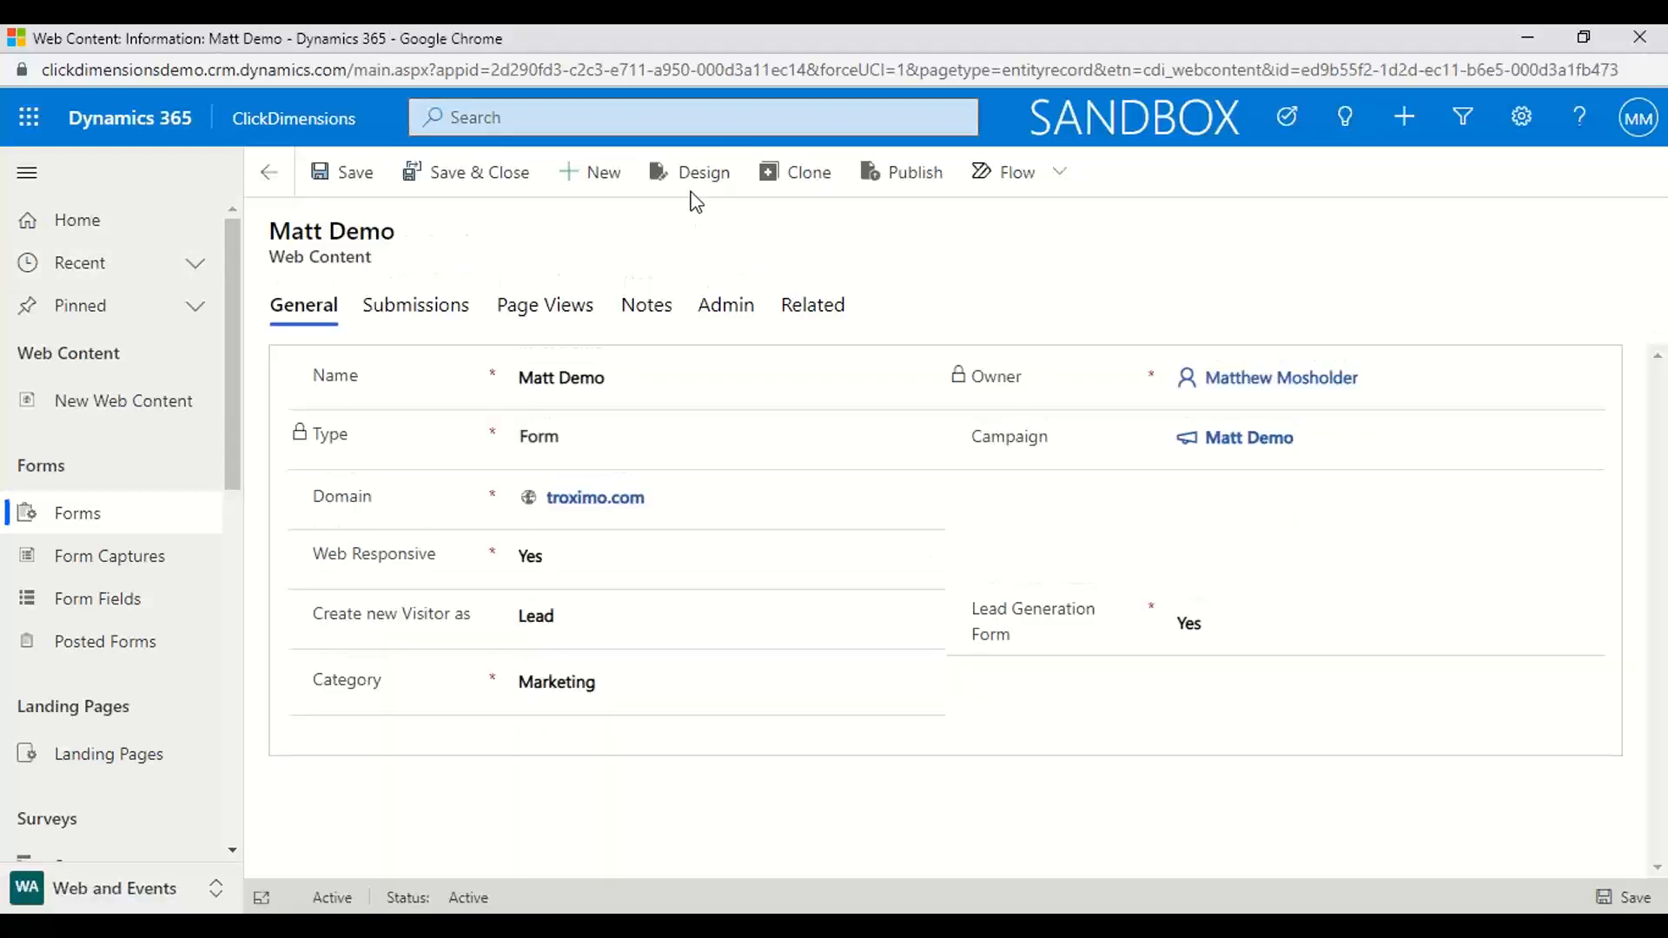
Dismiss the form's deactivation prompt without deactivating, and open the form in the designer
{"action": "left_click", "coordinate": [704, 184]}
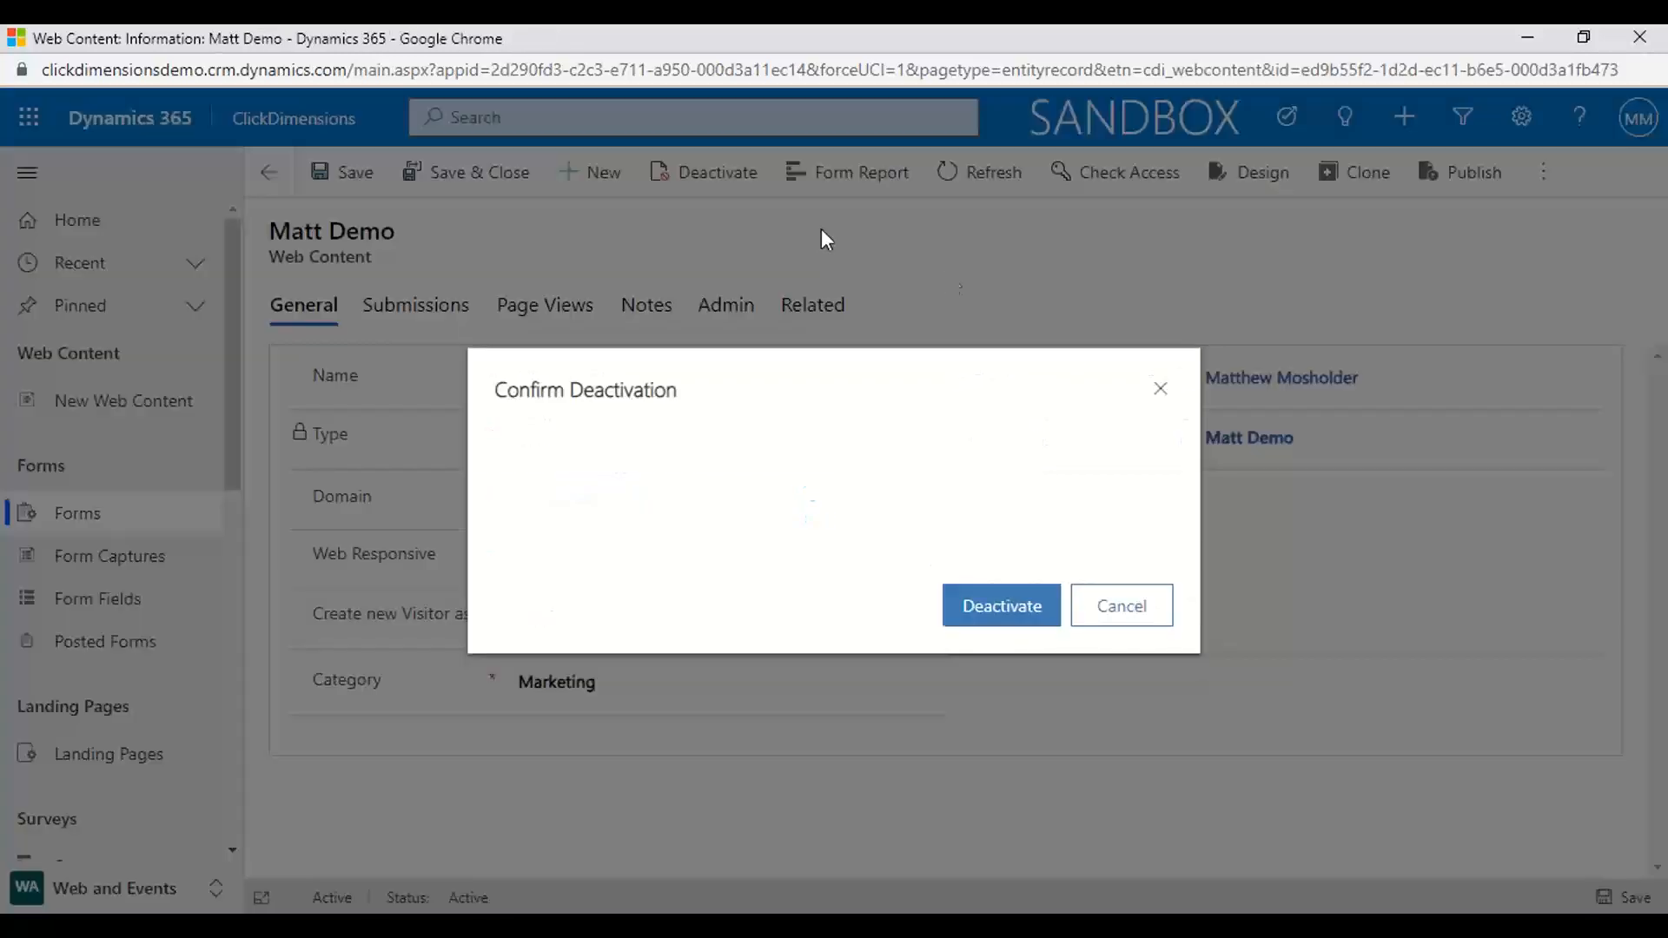
{"action": "left_click", "coordinate": [1163, 393]}
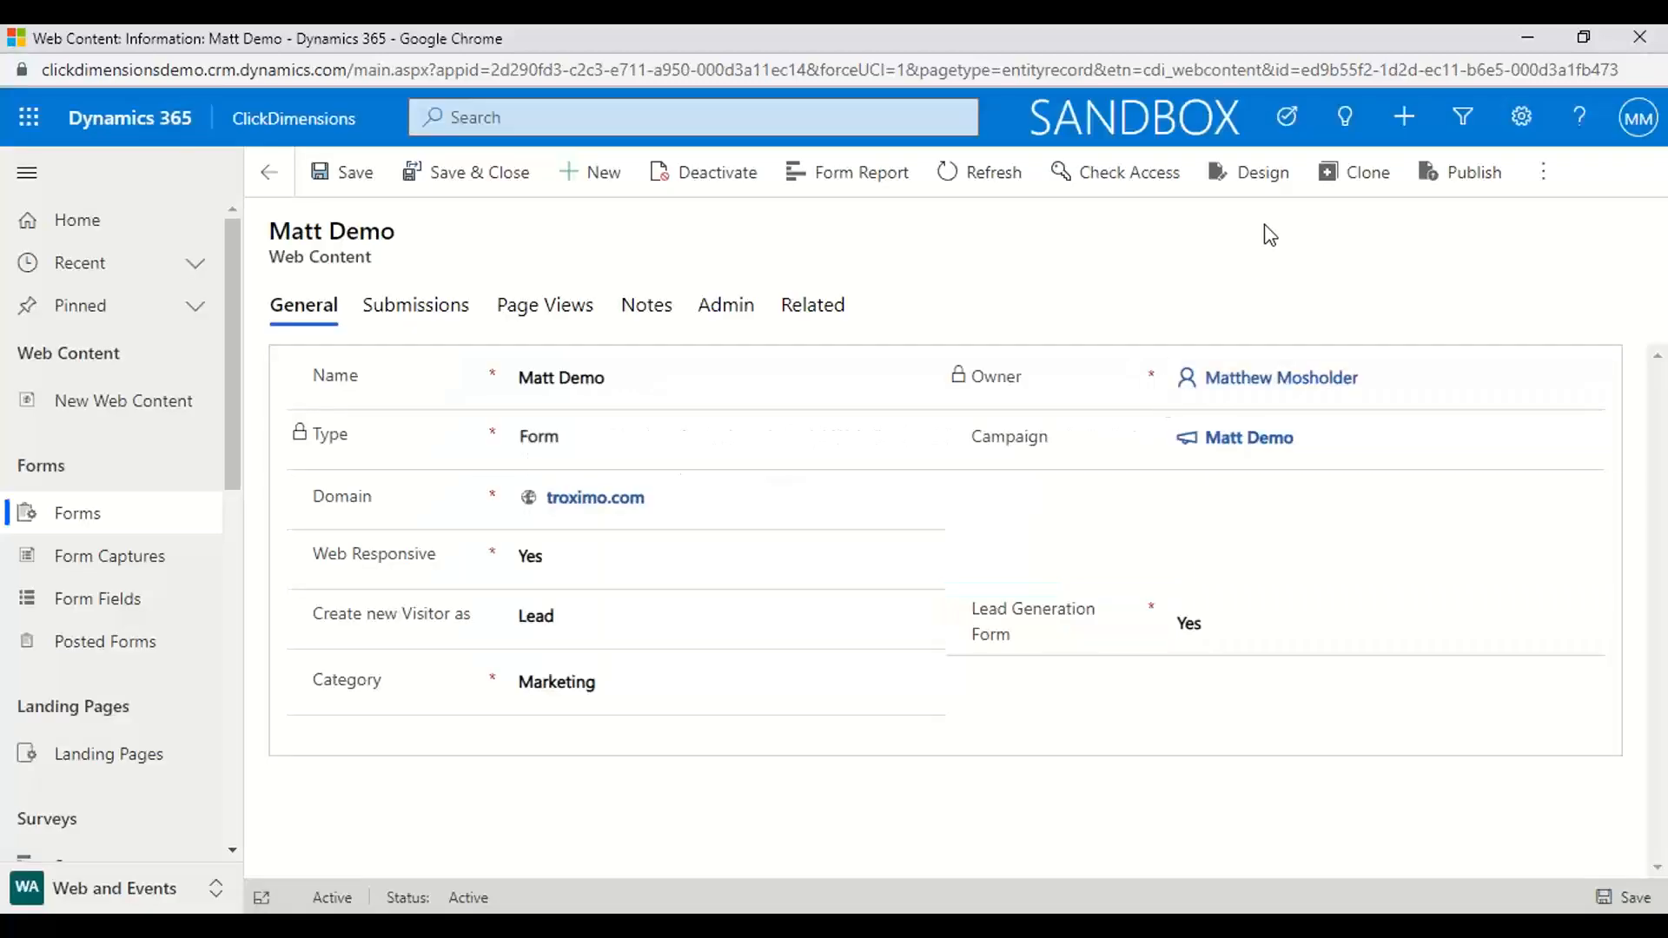
{"action": "left_click", "coordinate": [1243, 177]}
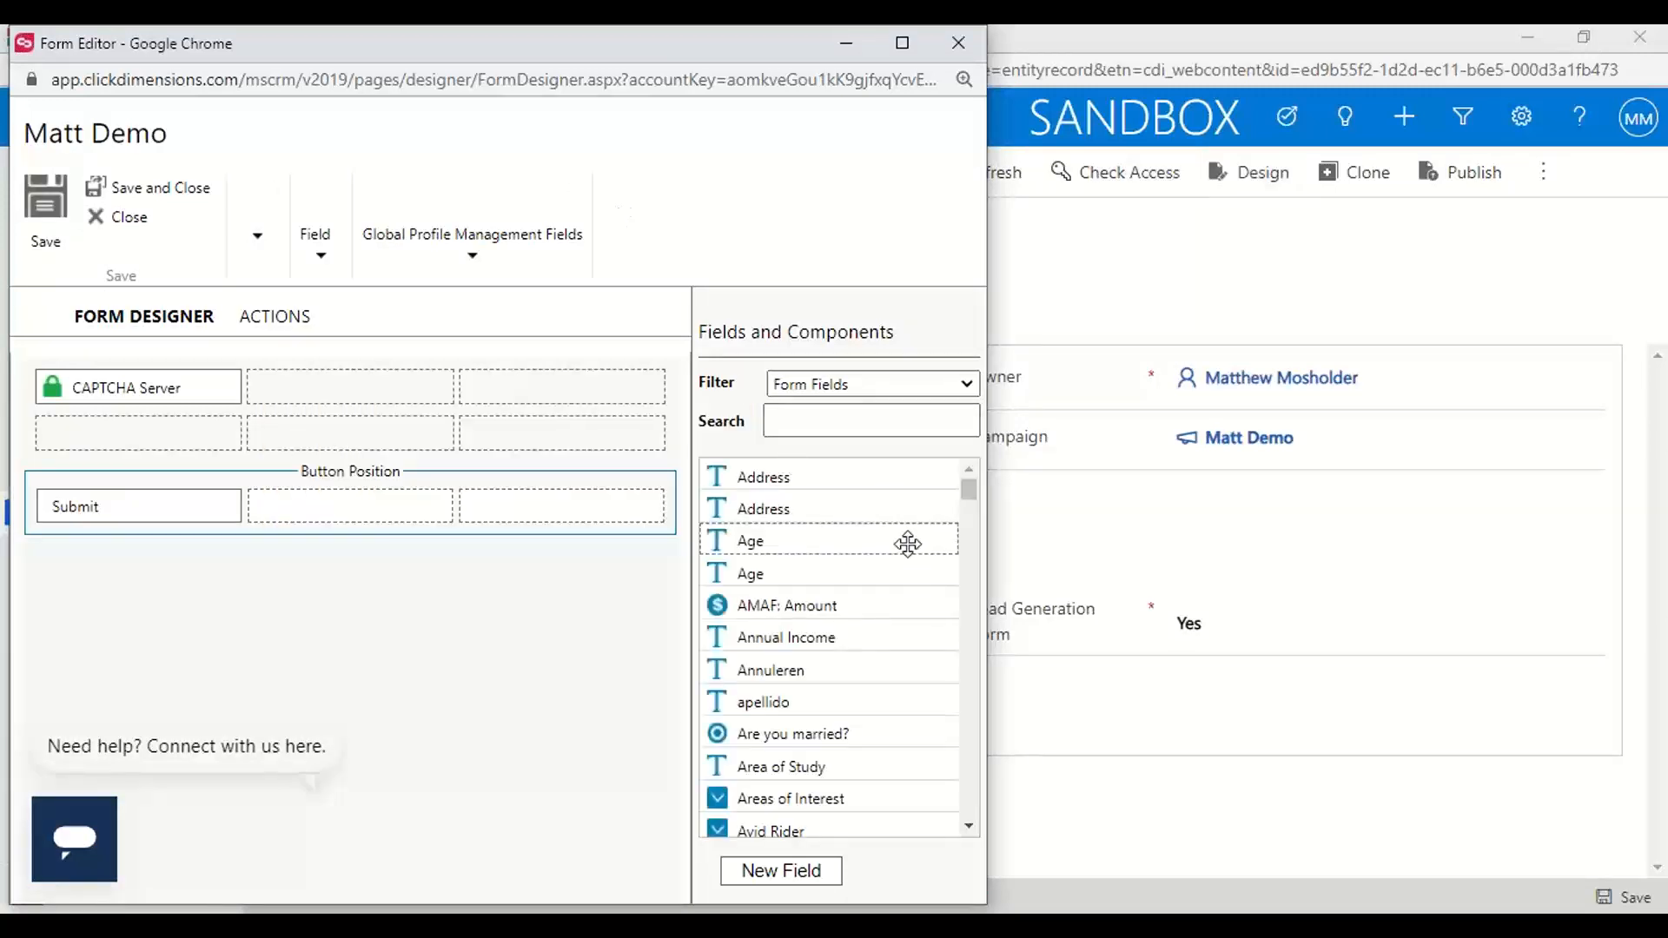
Add the Cell Phone text field and a Country drop-down field to the first column below the CAPTCHA
{"action": "scroll", "coordinate": [791, 679], "scroll_direction": "down", "scroll_amount": 6}
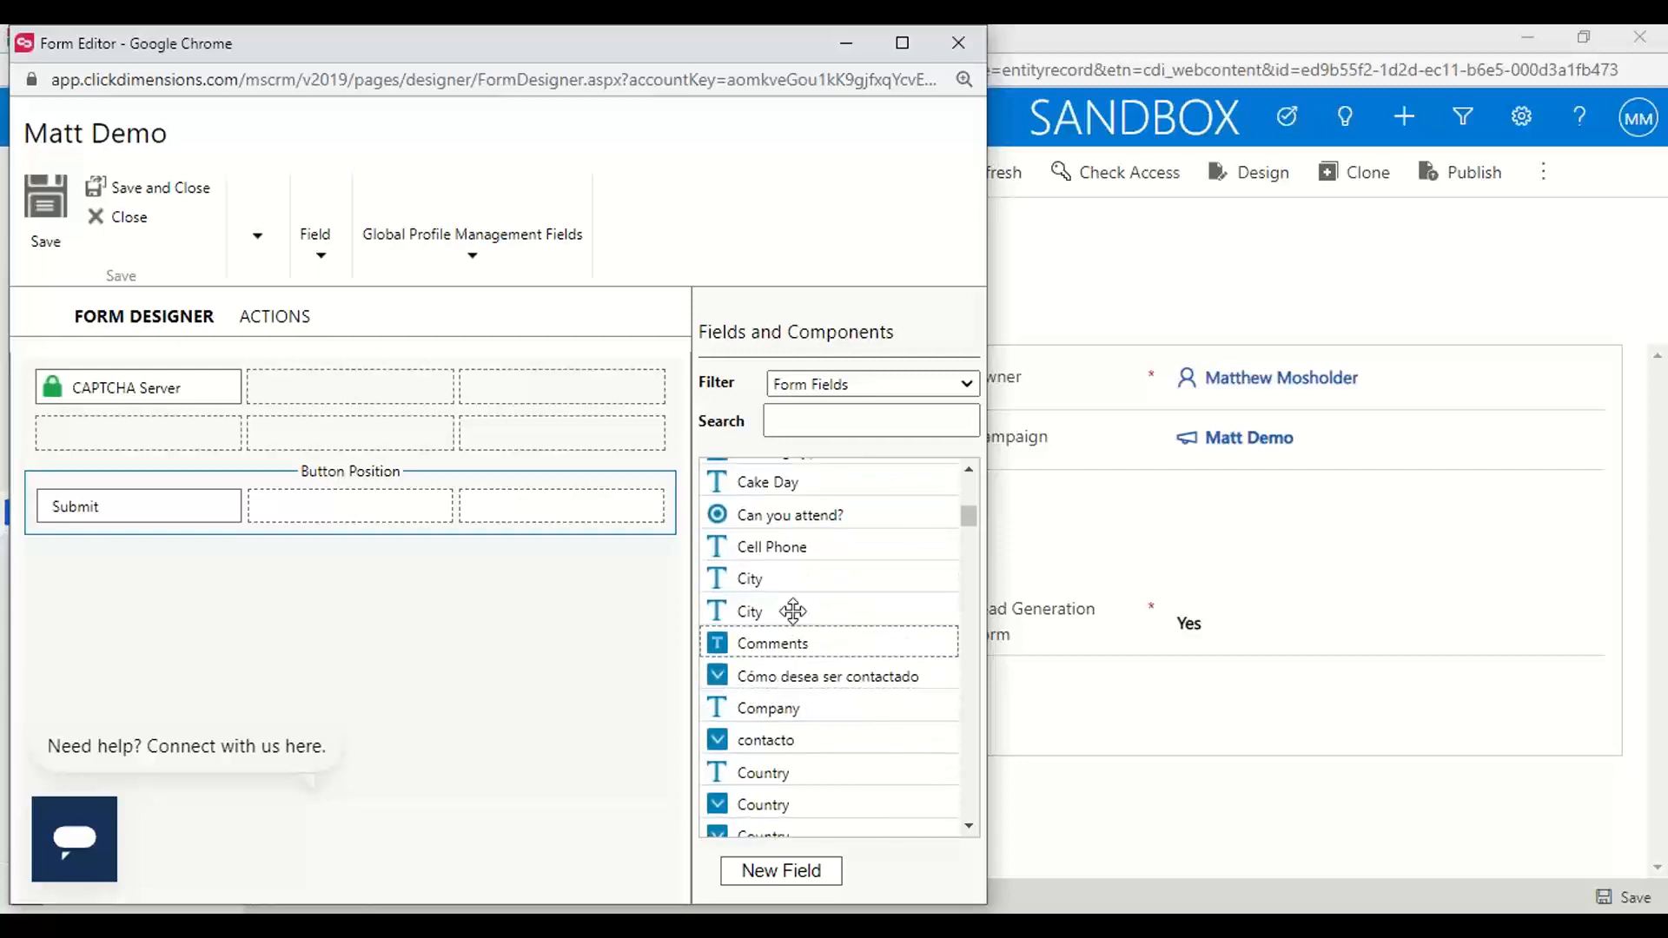
{"action": "left_click_drag", "start_coordinate": [808, 554], "coordinate": [208, 437]}
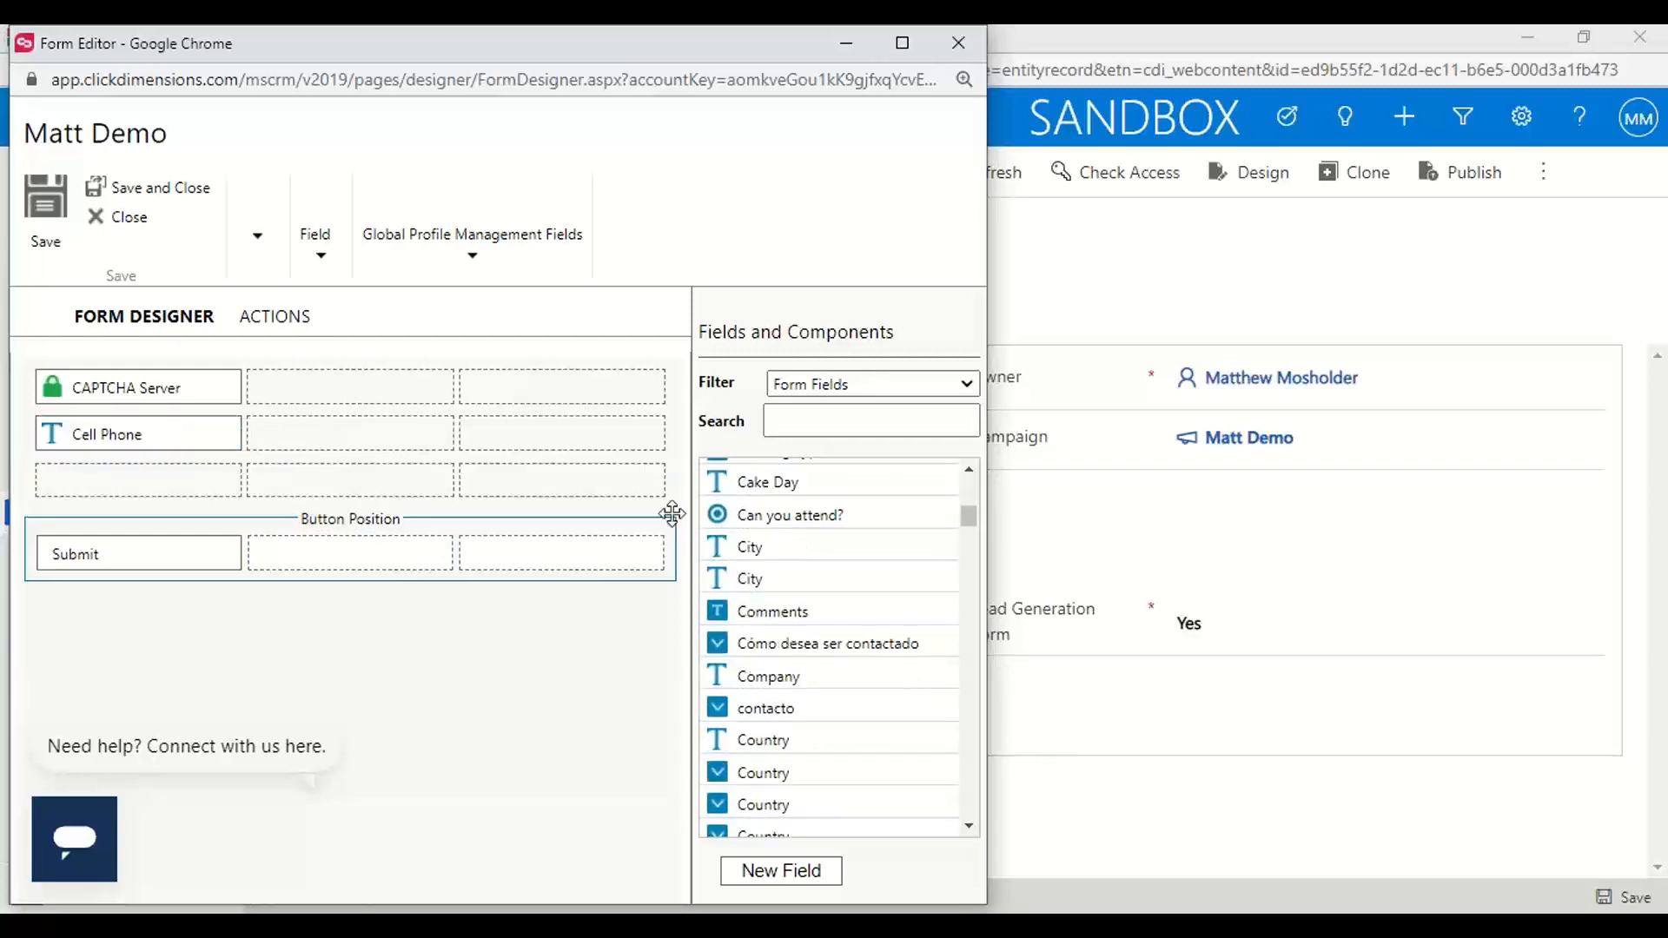
{"action": "scroll", "coordinate": [815, 669], "scroll_direction": "down", "scroll_amount": 5}
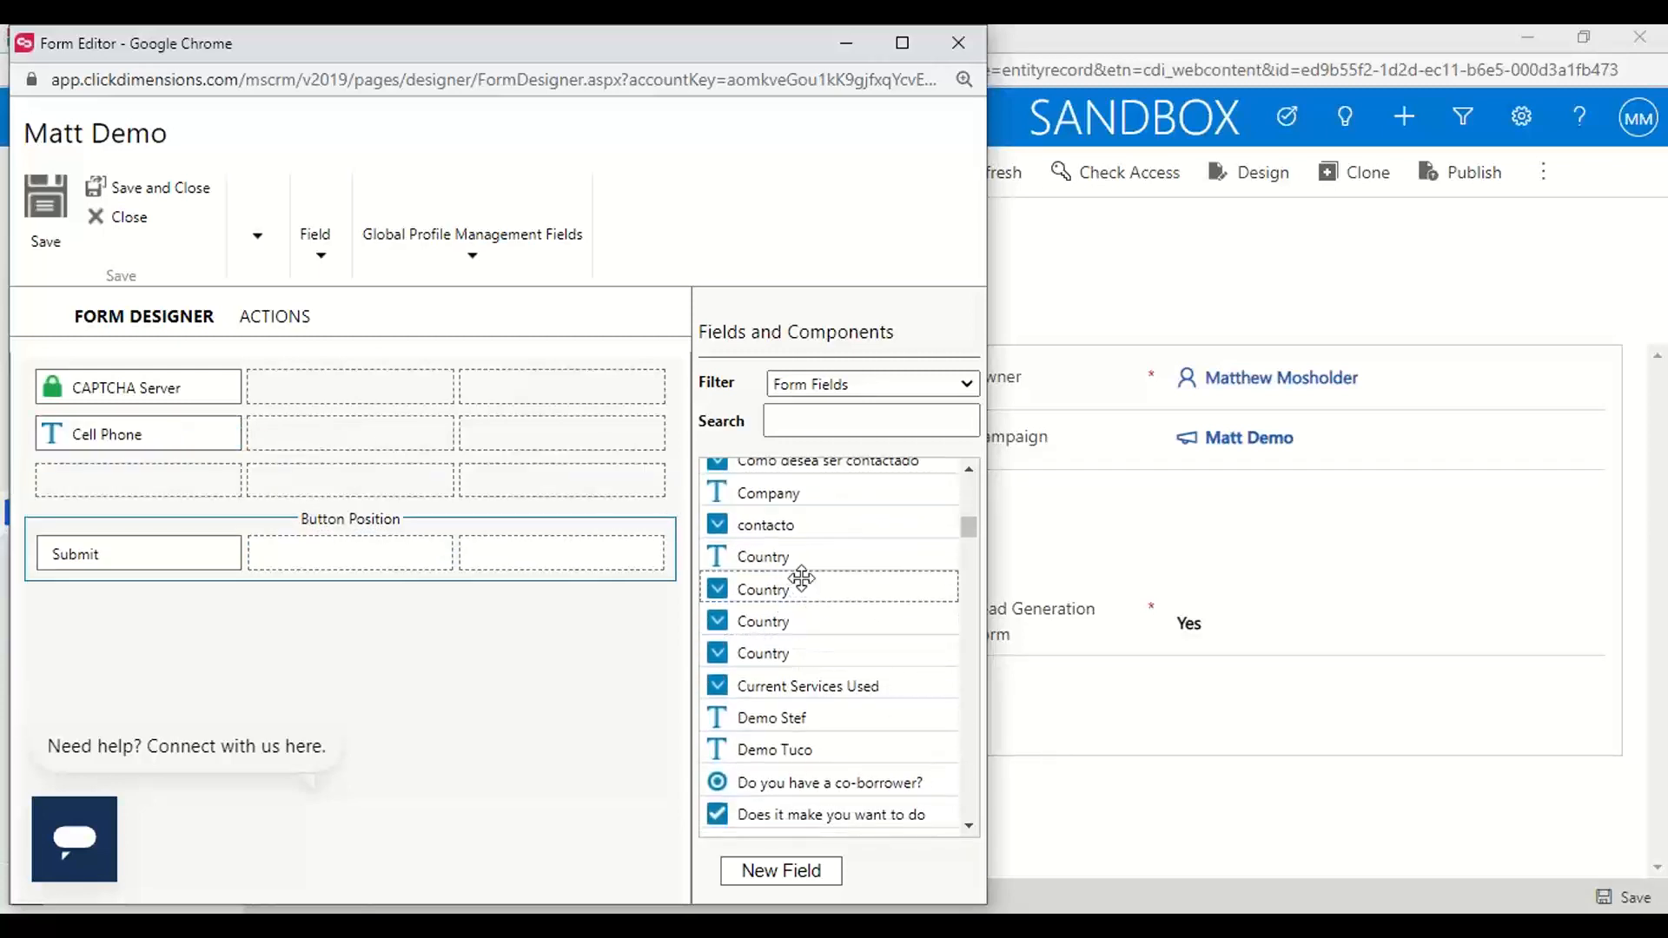
{"action": "left_click_drag", "start_coordinate": [738, 589], "coordinate": [123, 477]}
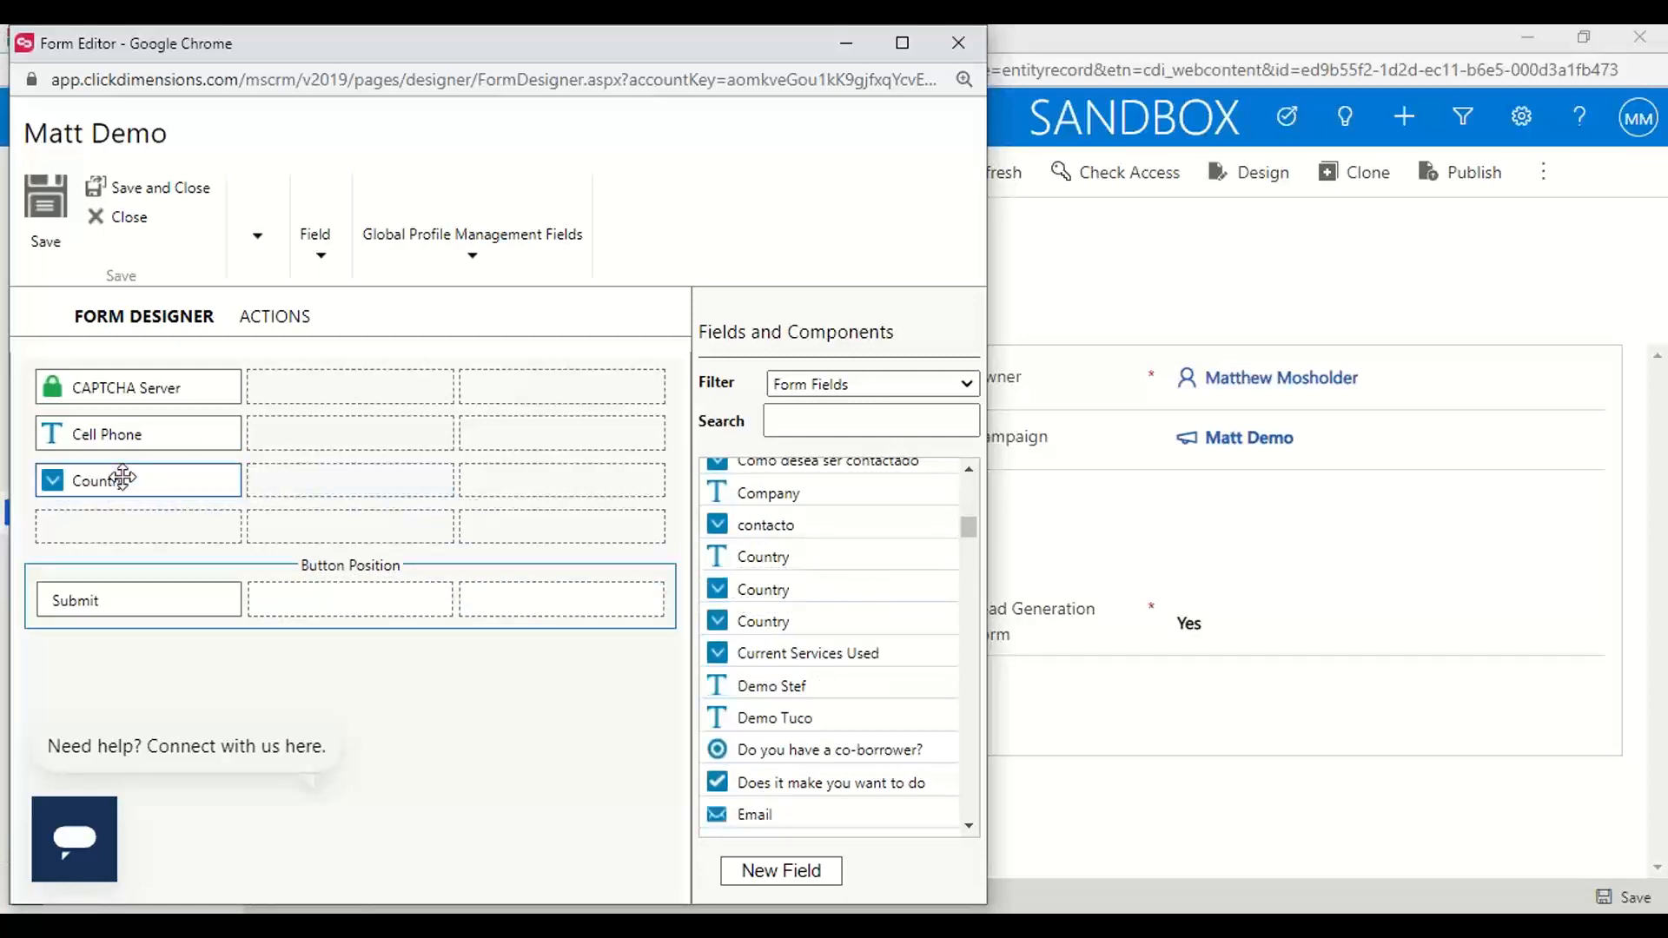
Add Email and Full Name fields, and order the first column as CAPTCHA, Full Name, Country, Email, Cell Phone
{"action": "scroll", "coordinate": [812, 634], "scroll_direction": "down", "scroll_amount": 4}
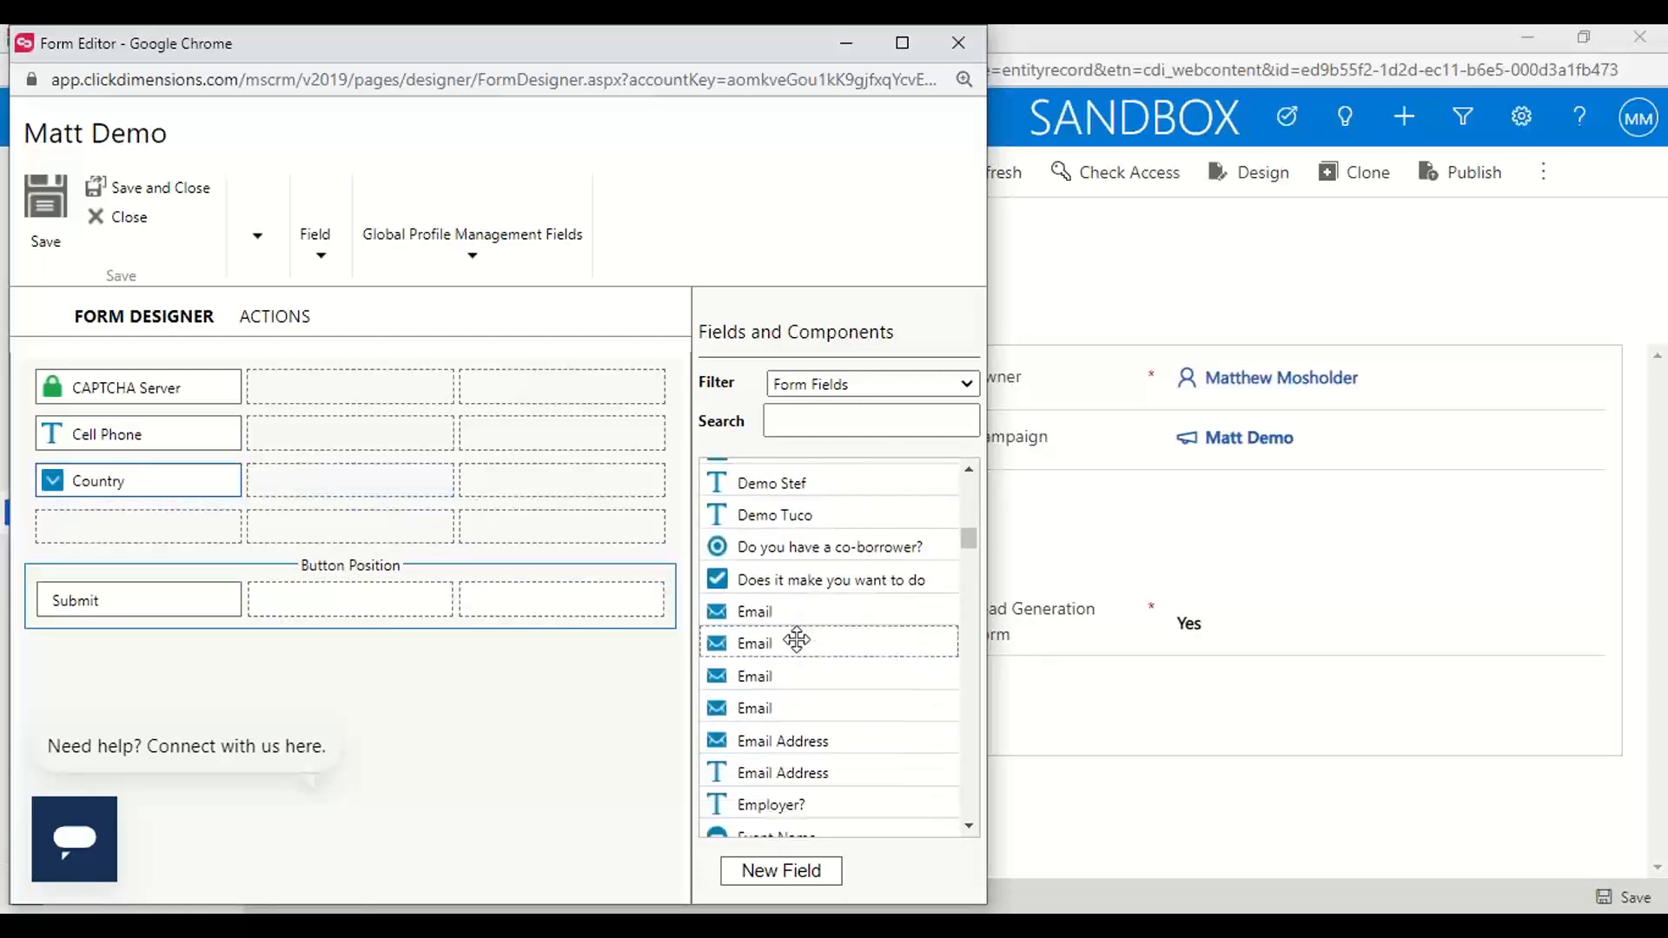
{"action": "left_click_drag", "start_coordinate": [793, 643], "coordinate": [127, 531]}
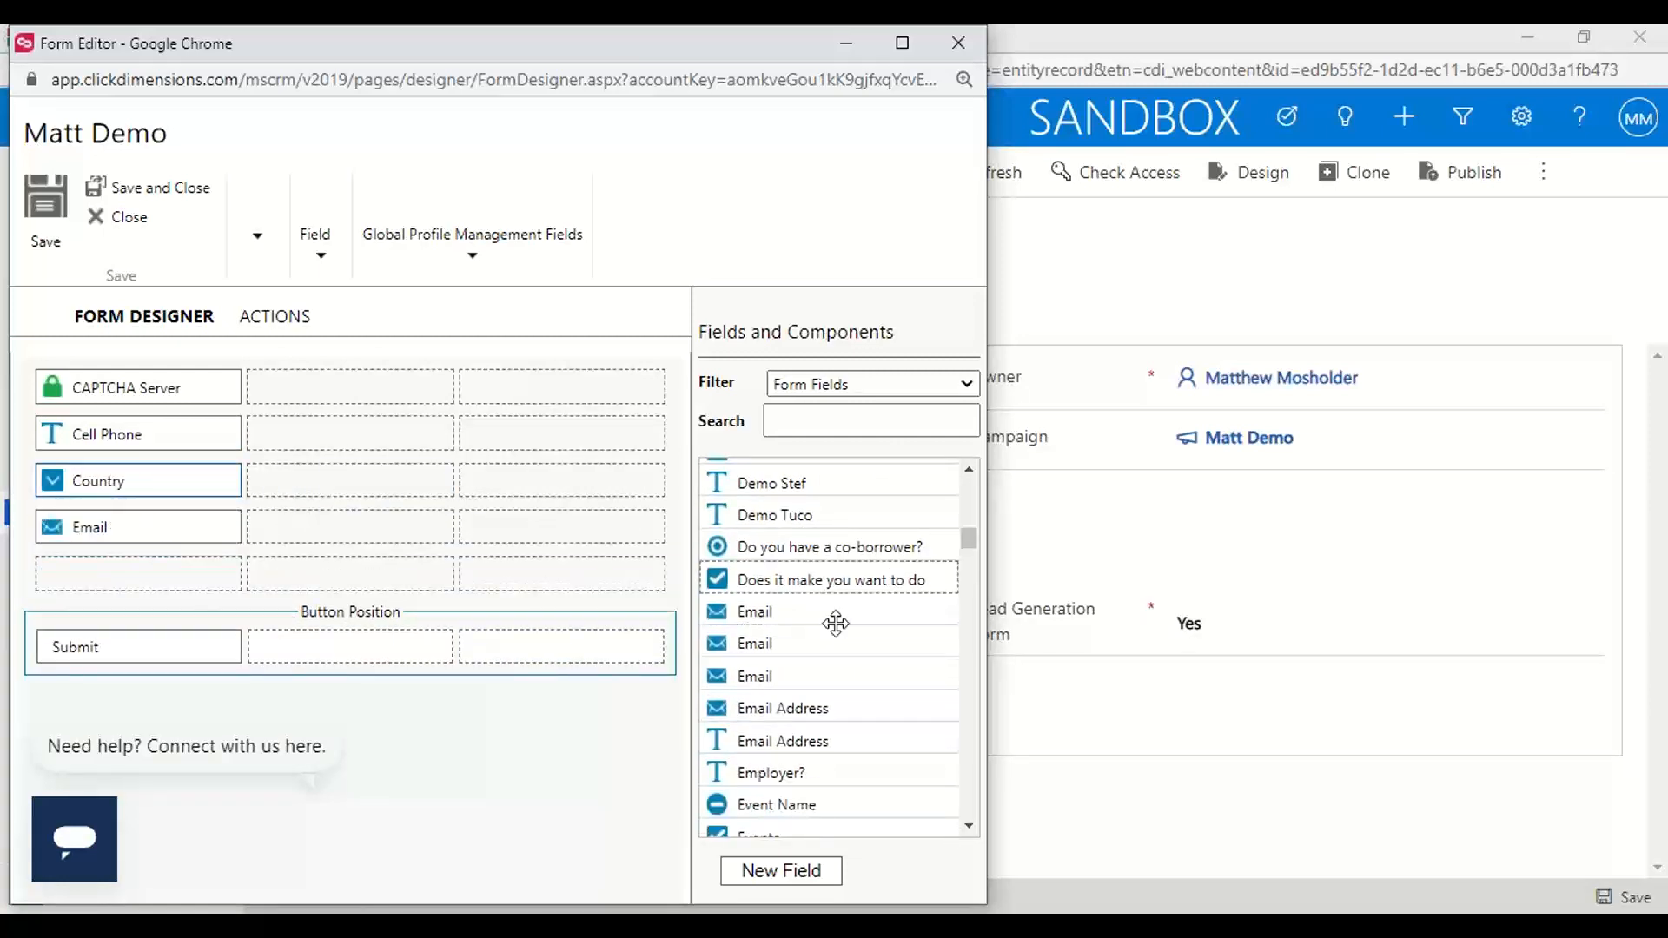
{"action": "scroll", "coordinate": [807, 712], "scroll_direction": "down", "scroll_amount": 8}
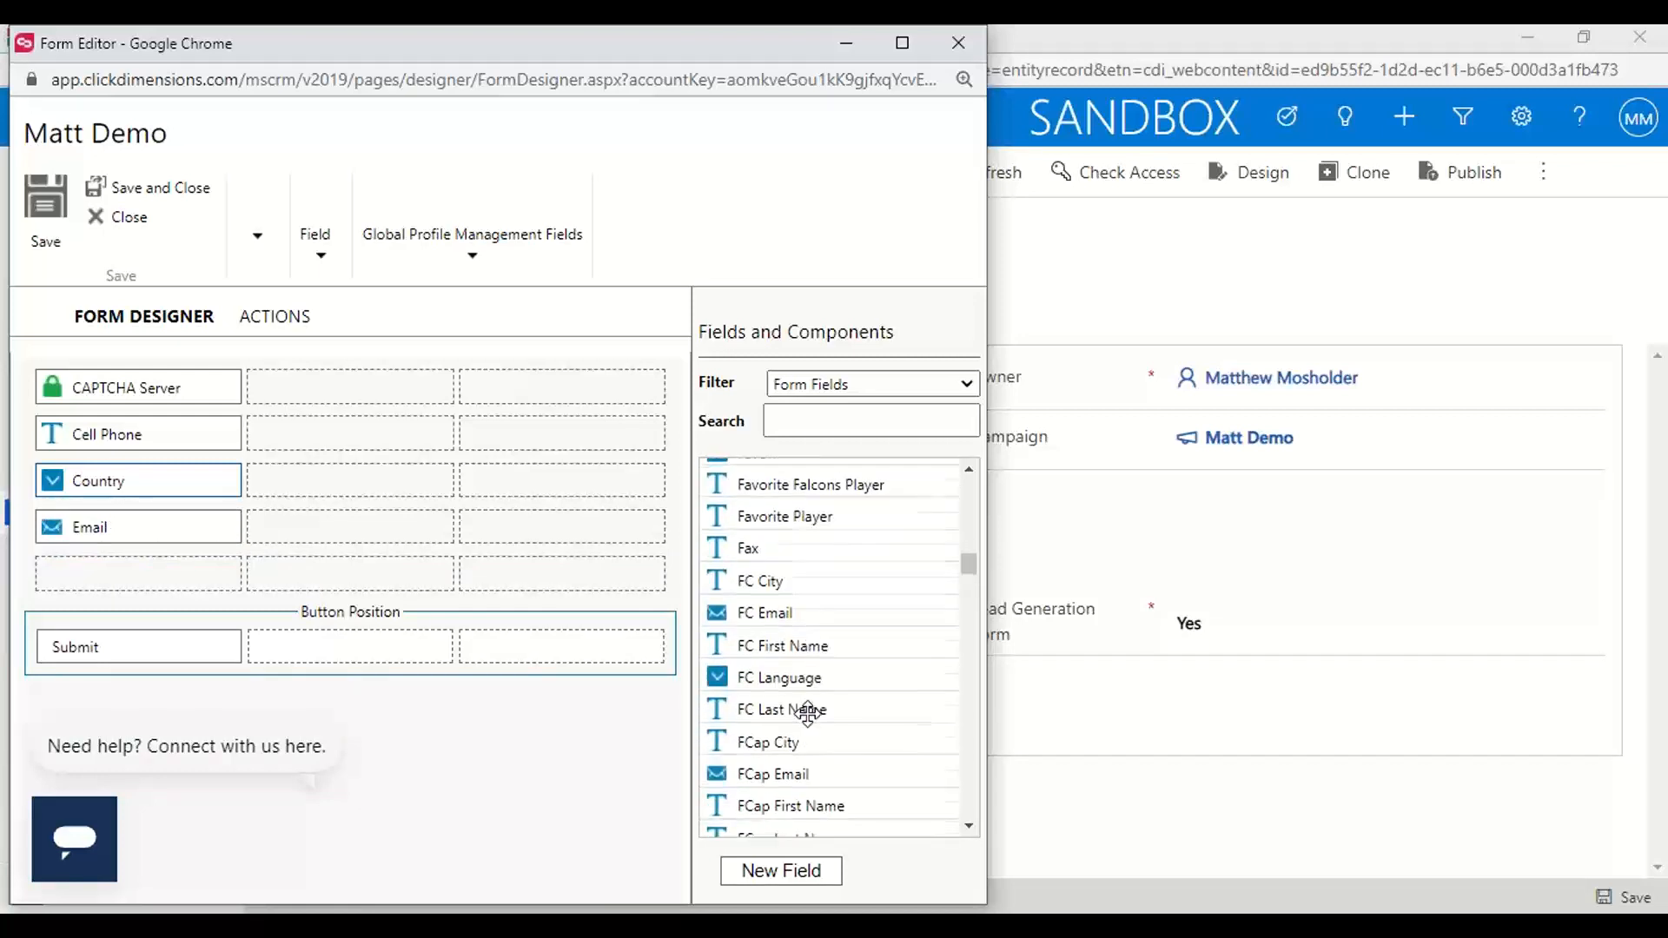
{"action": "scroll", "coordinate": [807, 713], "scroll_direction": "down", "scroll_amount": 10}
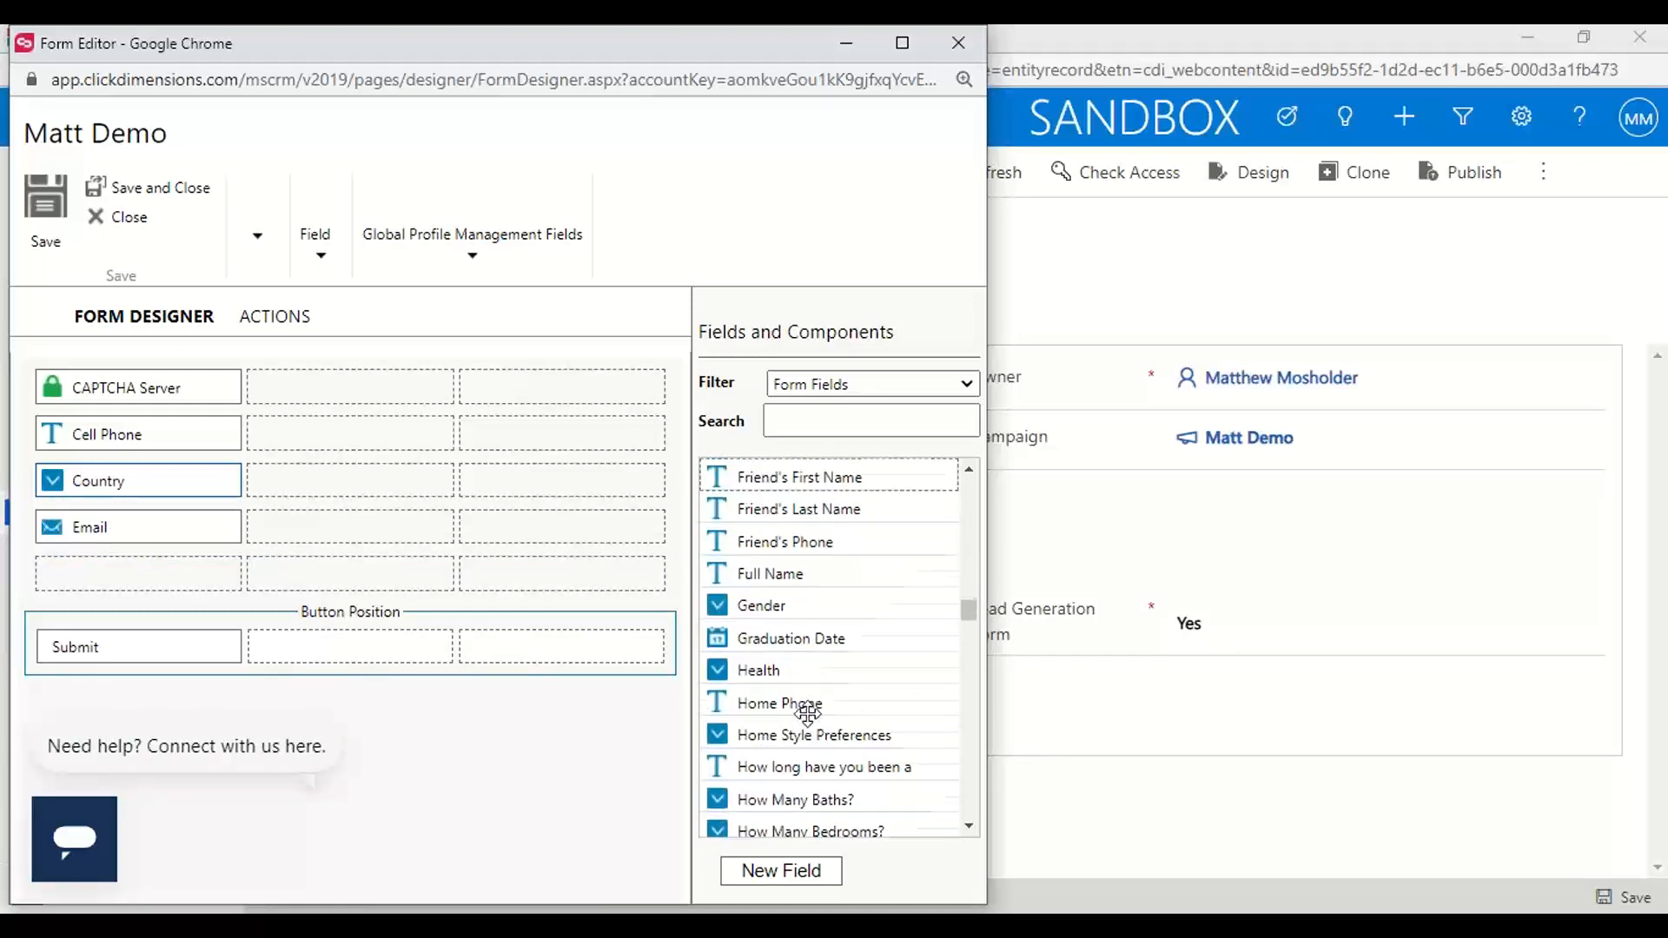
{"action": "left_click_drag", "start_coordinate": [769, 564], "coordinate": [290, 388]}
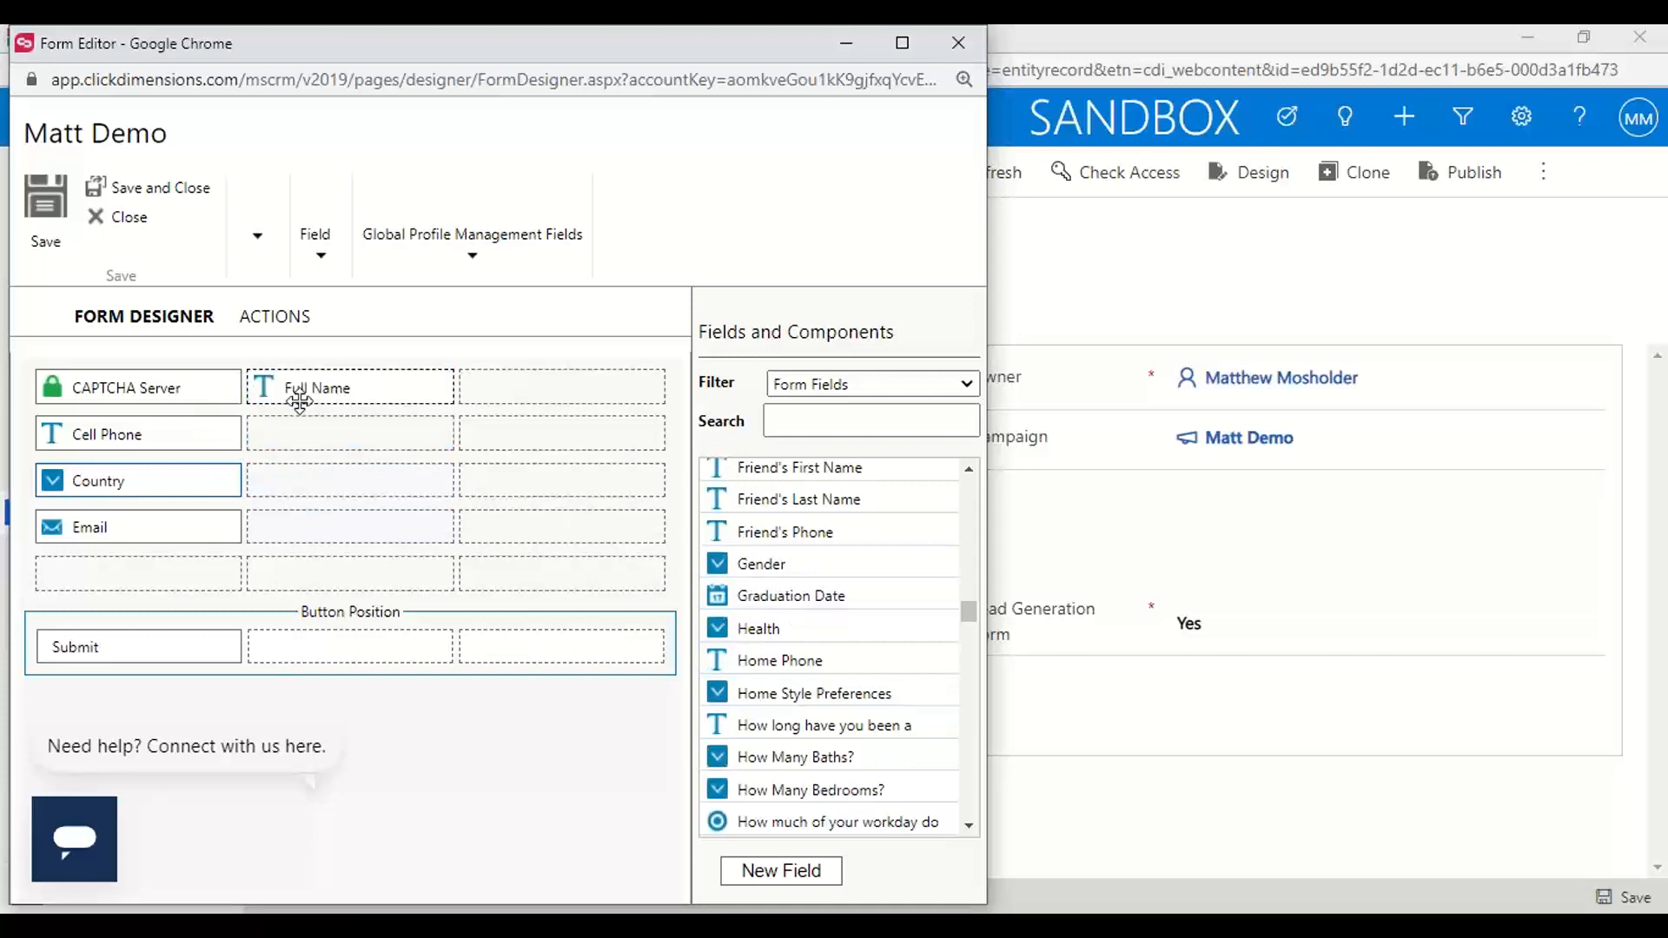
{"action": "left_click_drag", "start_coordinate": [171, 427], "coordinate": [168, 586]}
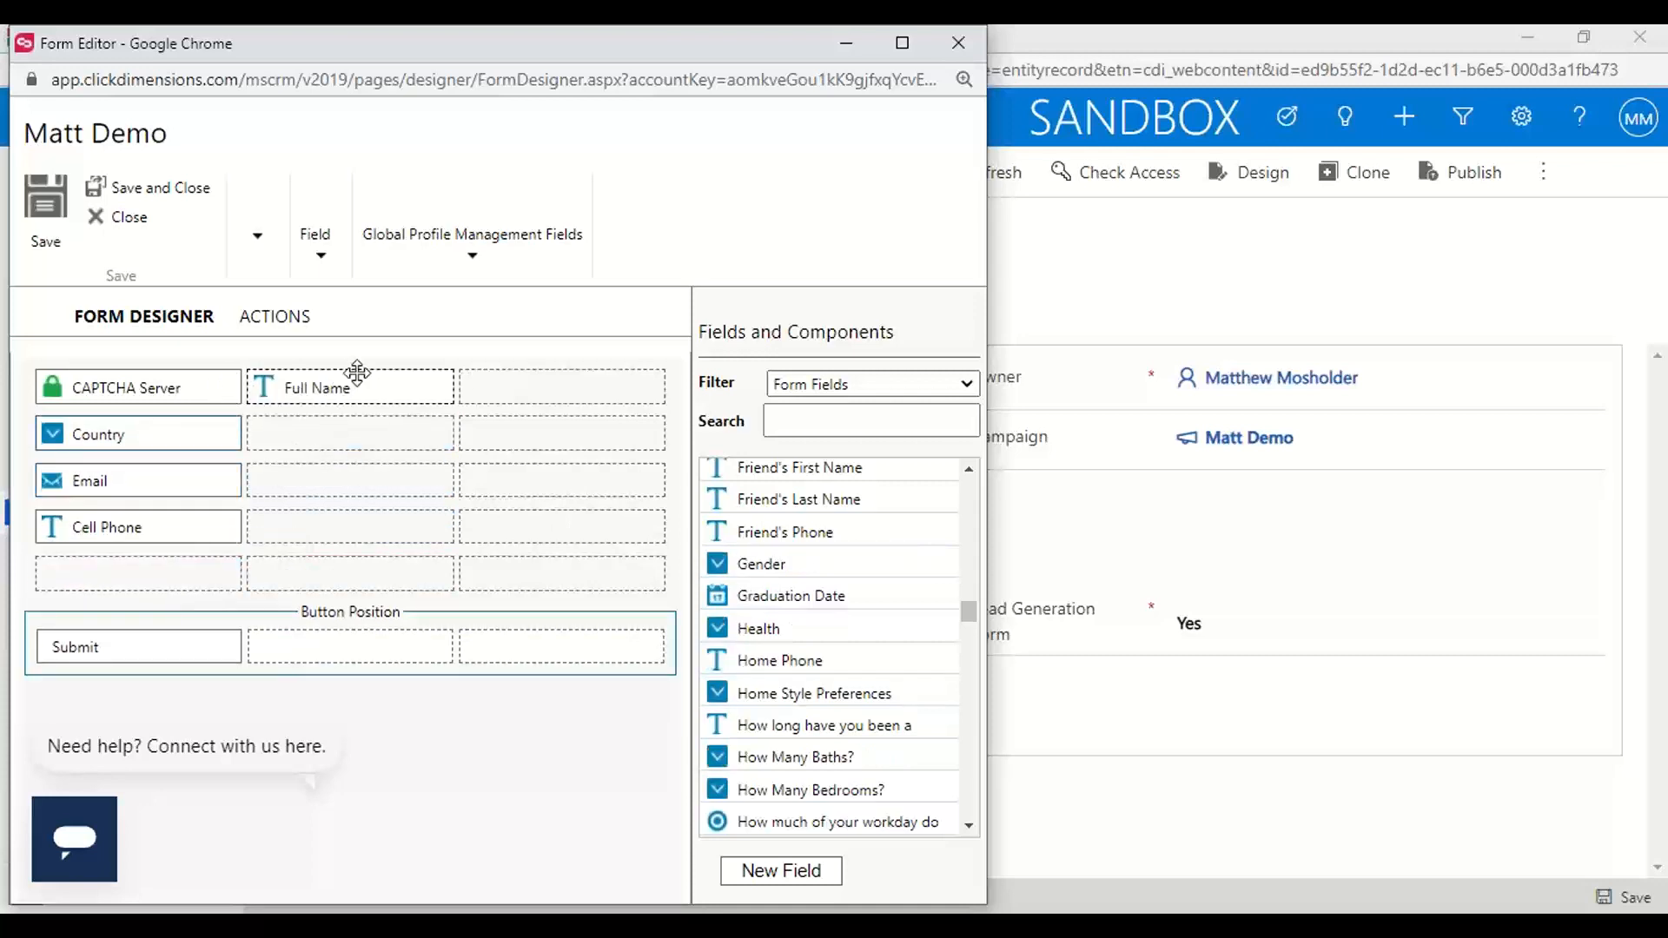
{"action": "left_click_drag", "start_coordinate": [318, 405], "coordinate": [130, 434]}
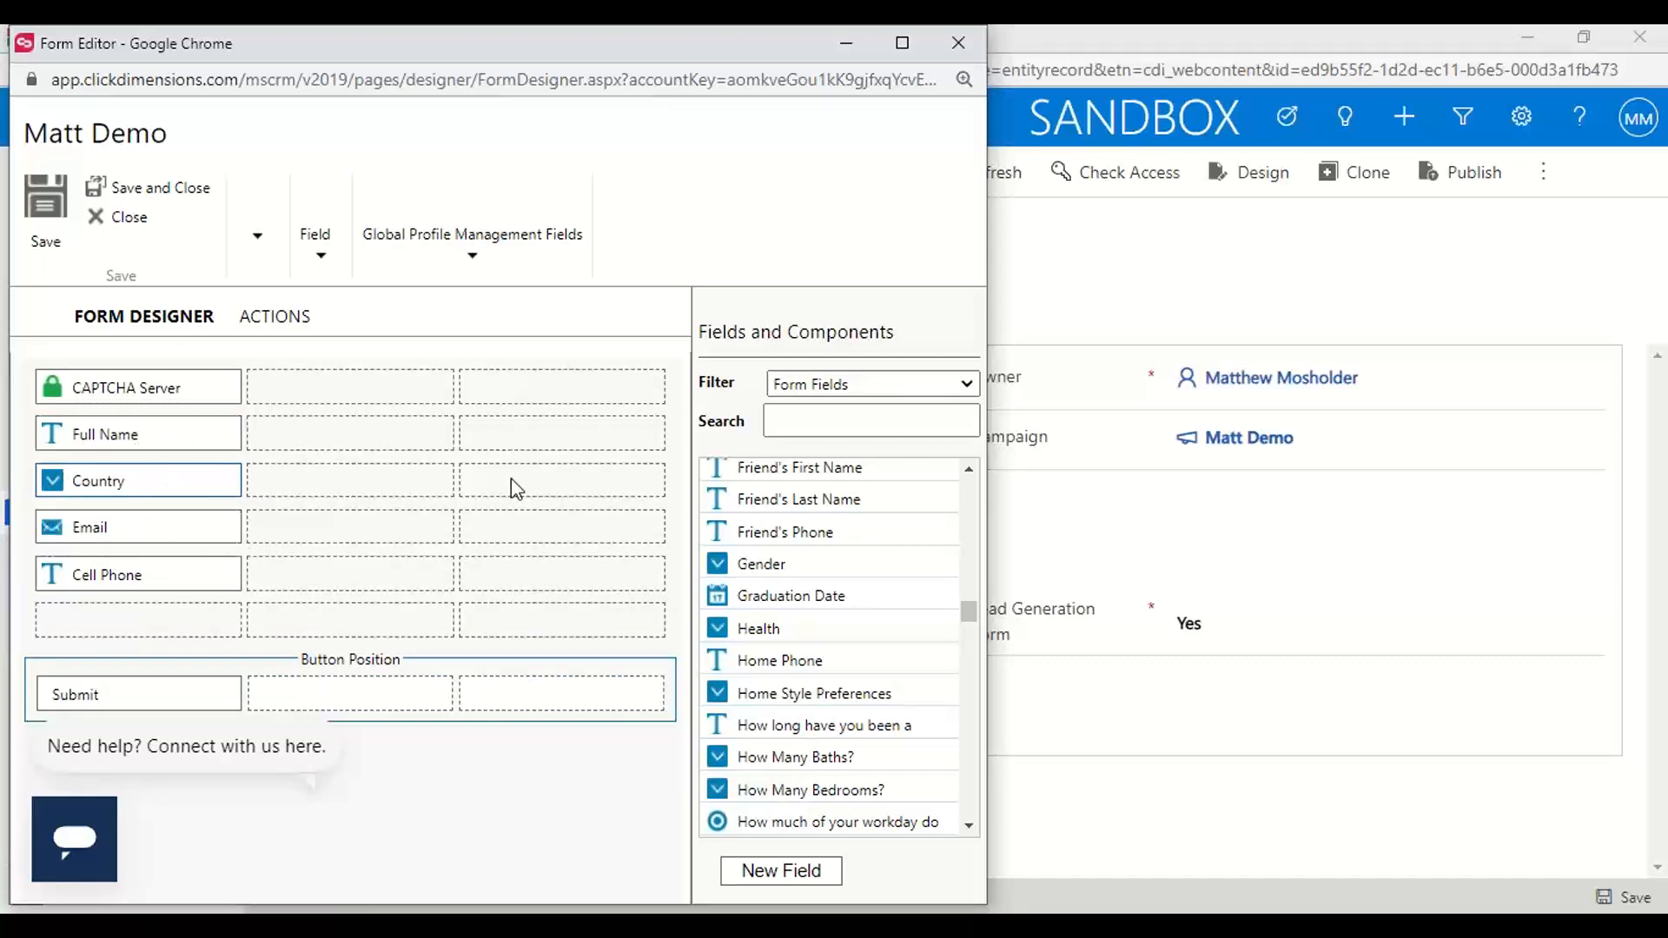
Add the Add to Marketing List and Auto Responder actions to the form
{"action": "left_click", "coordinate": [276, 318]}
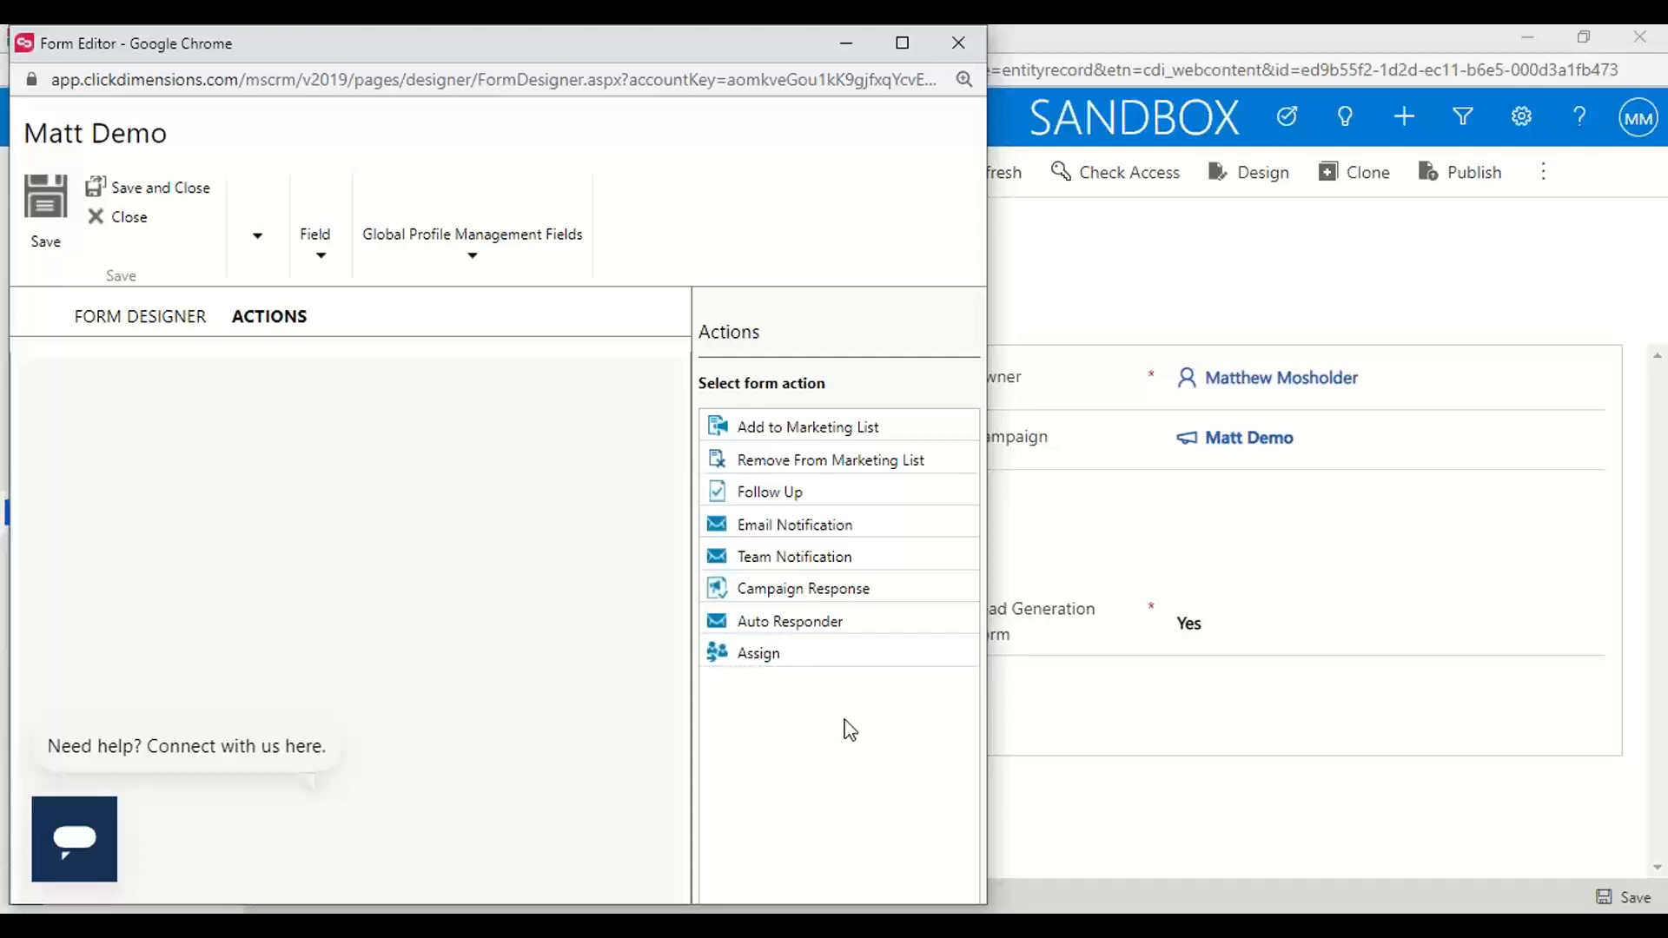
{"action": "left_click_drag", "start_coordinate": [853, 429], "coordinate": [190, 423]}
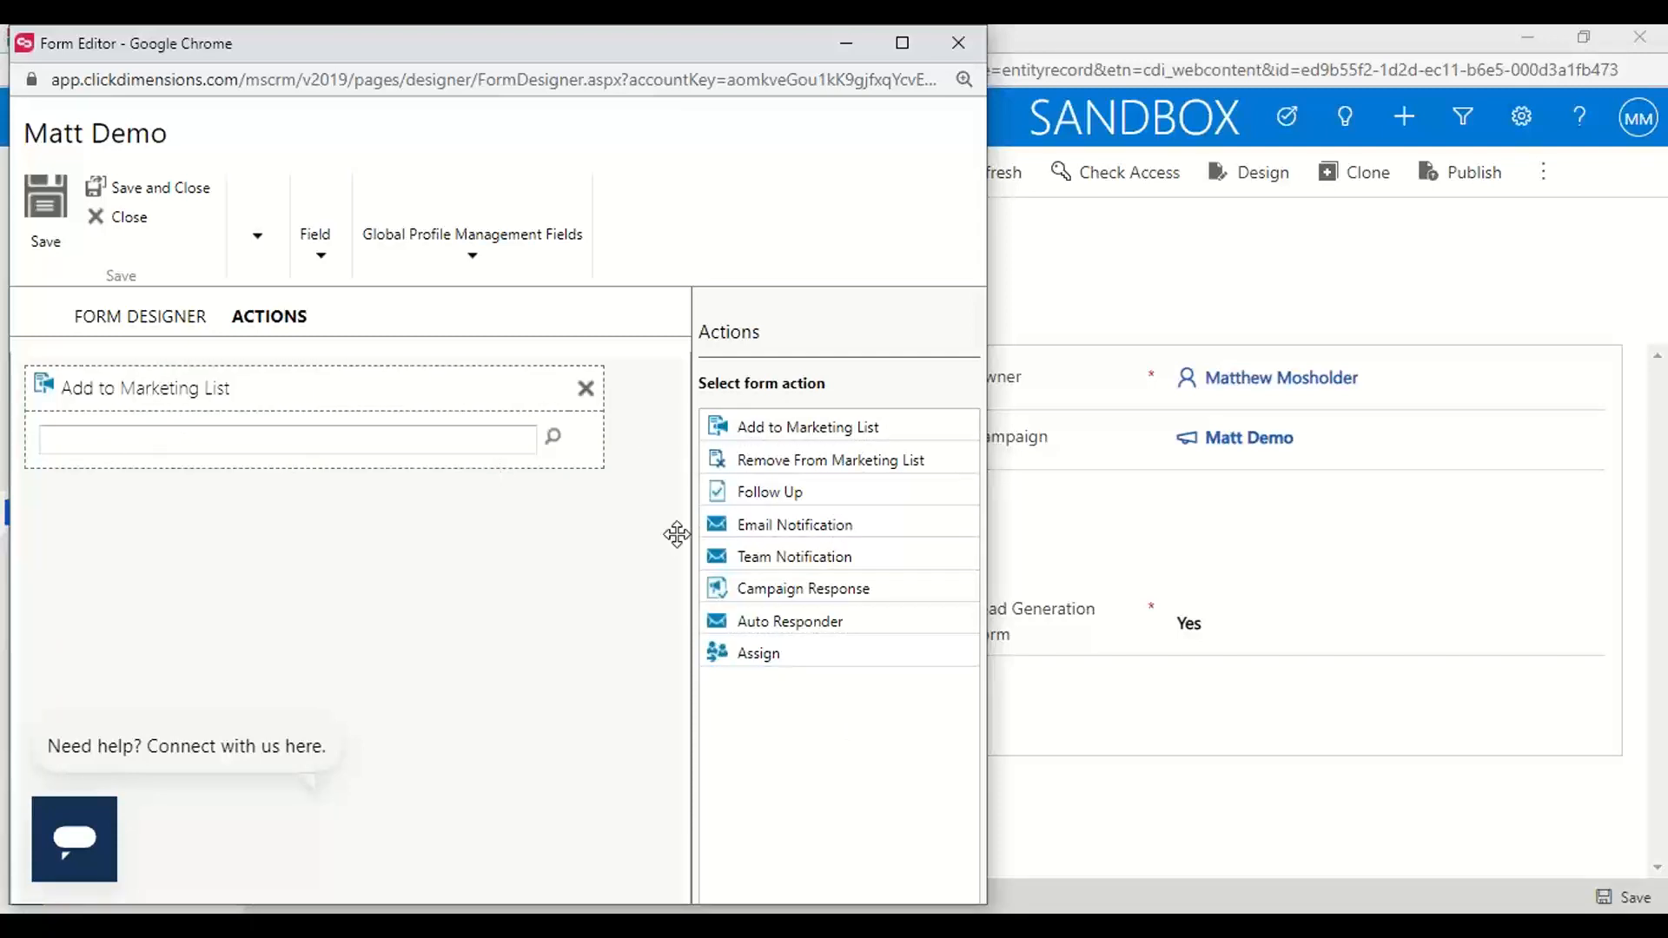
{"action": "left_click_drag", "start_coordinate": [895, 618], "coordinate": [108, 491]}
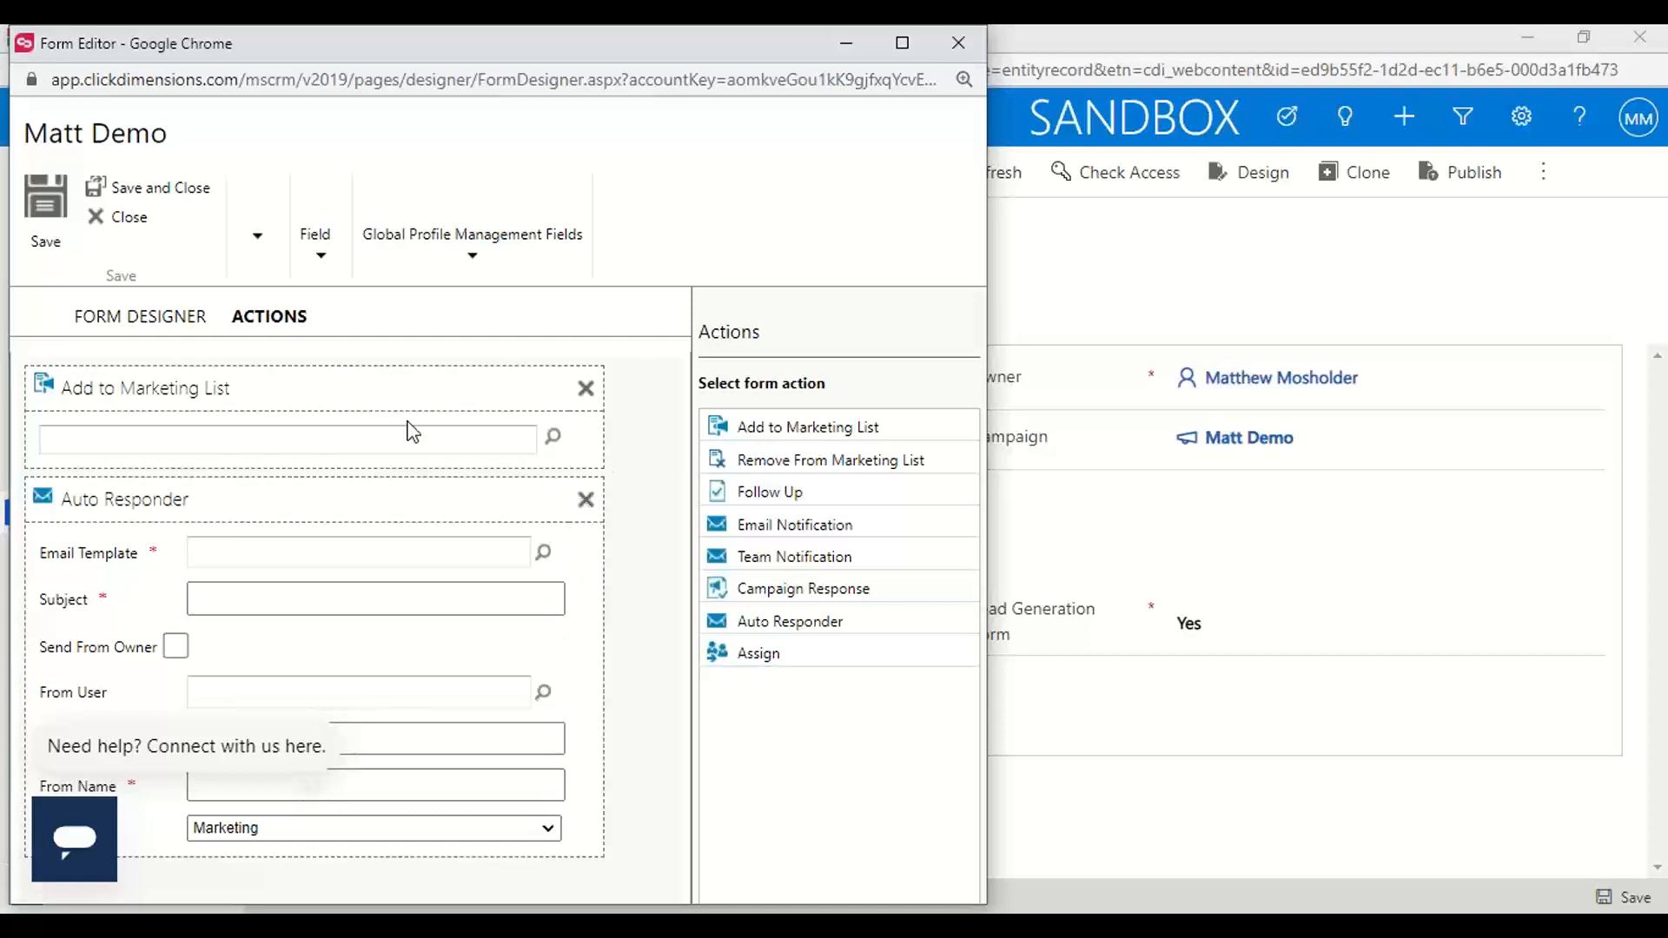
Try to open the form's embed options and to save the form with both actions
{"action": "left_click", "coordinate": [258, 236]}
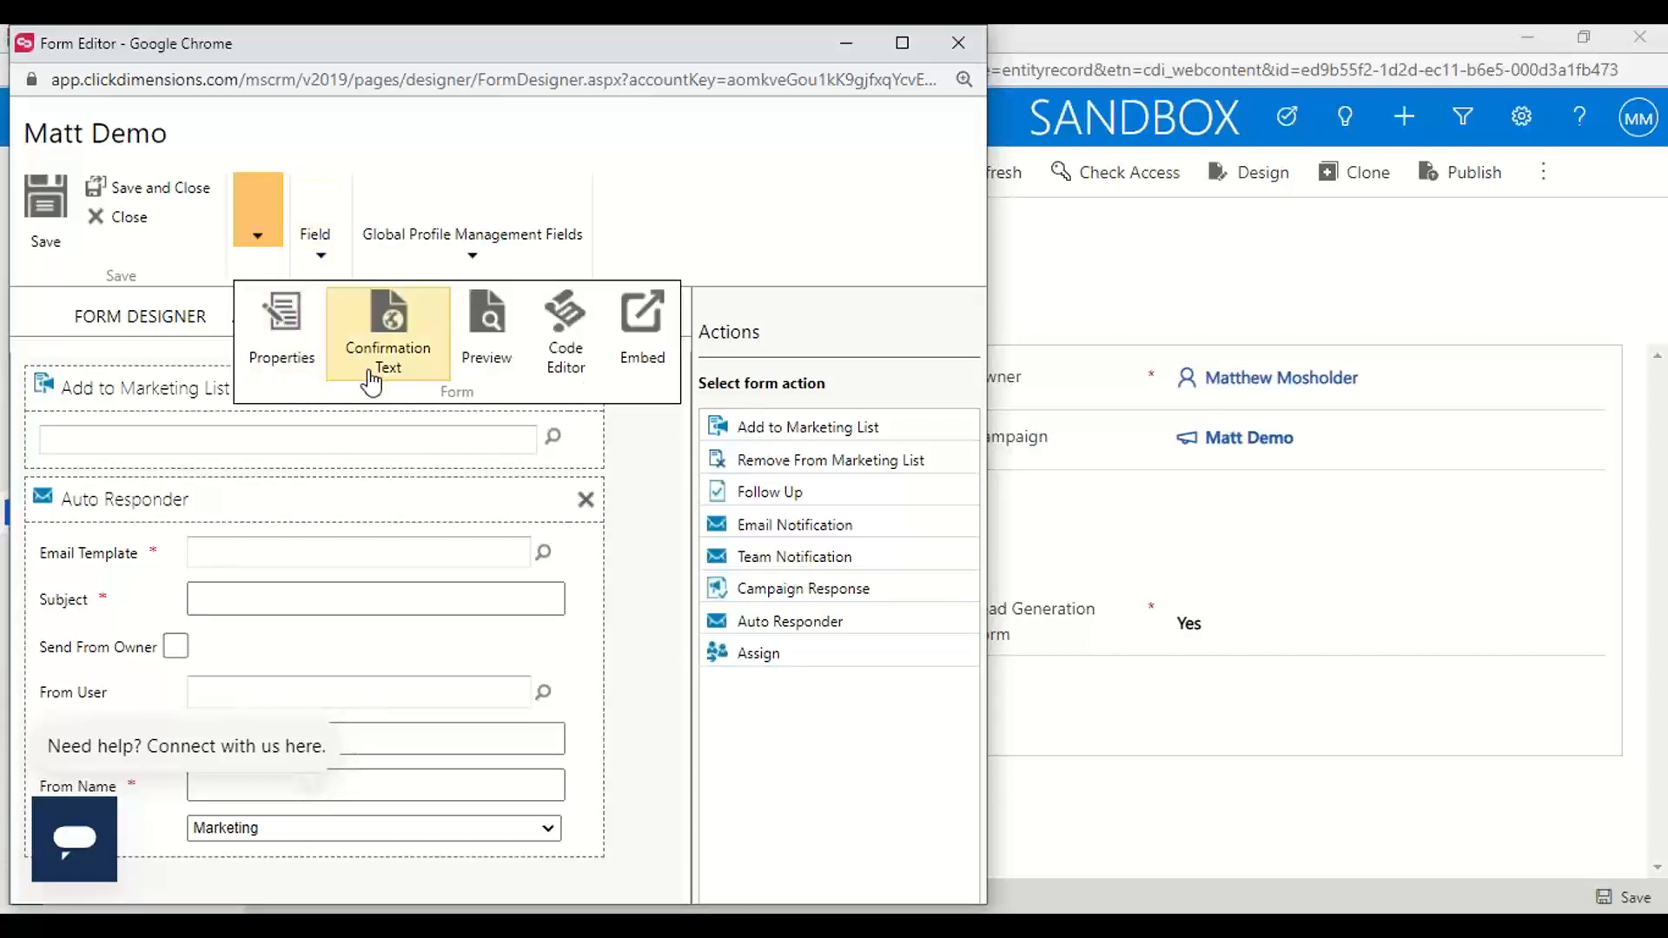
{"action": "left_click", "coordinate": [642, 331]}
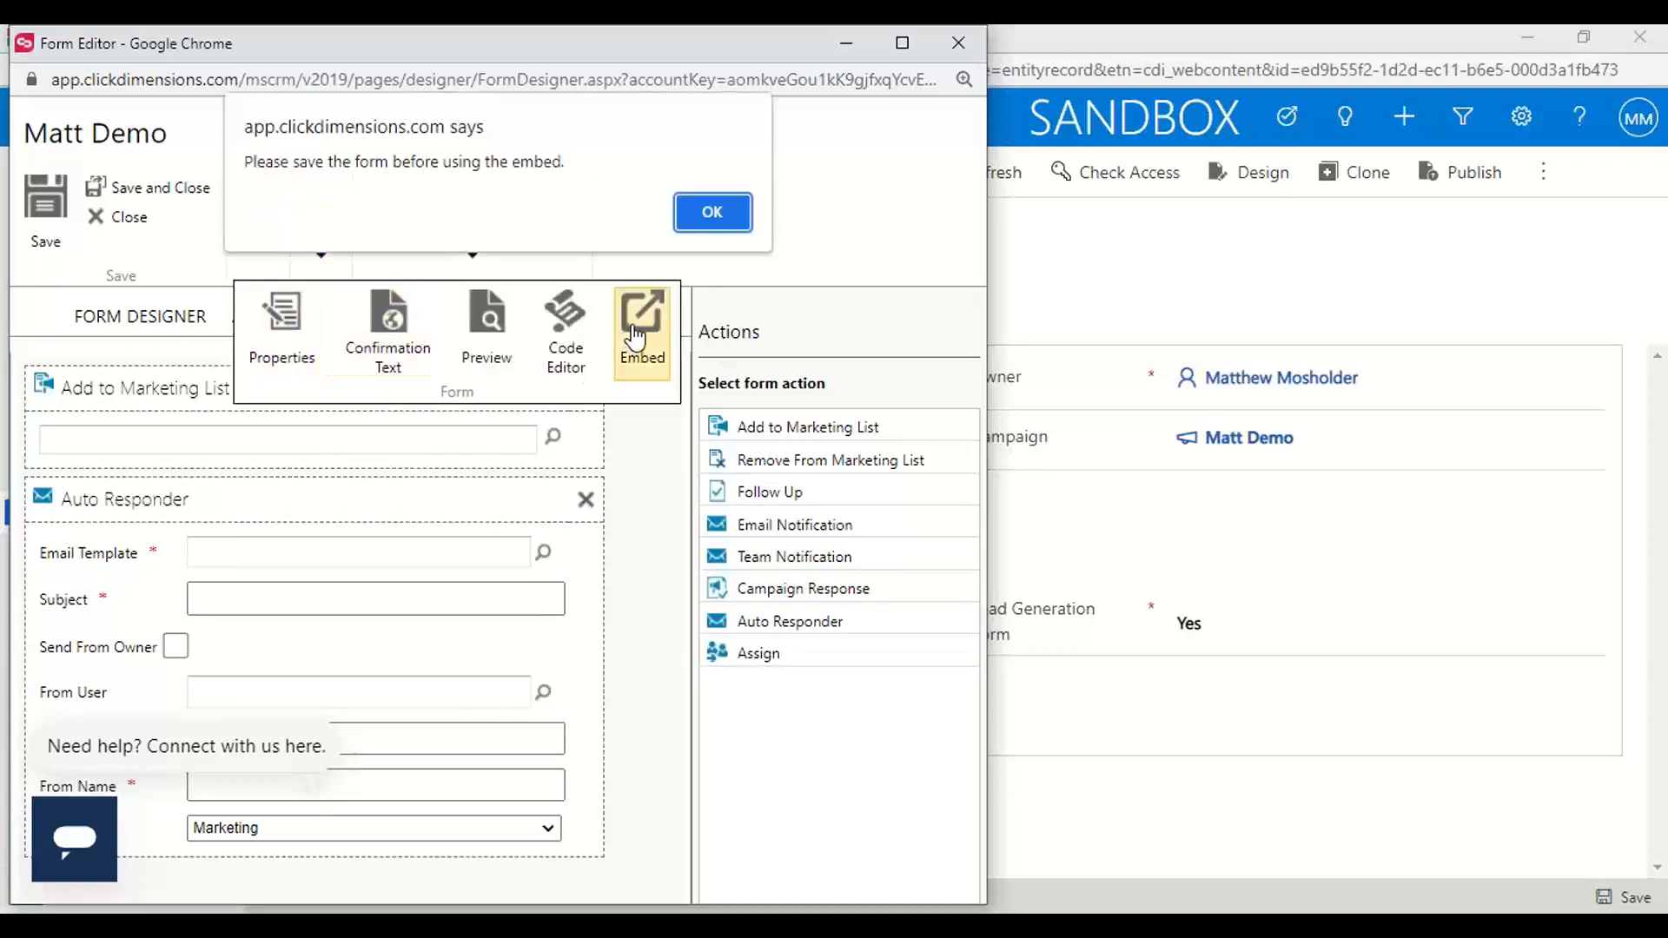
{"action": "left_click", "coordinate": [702, 214]}
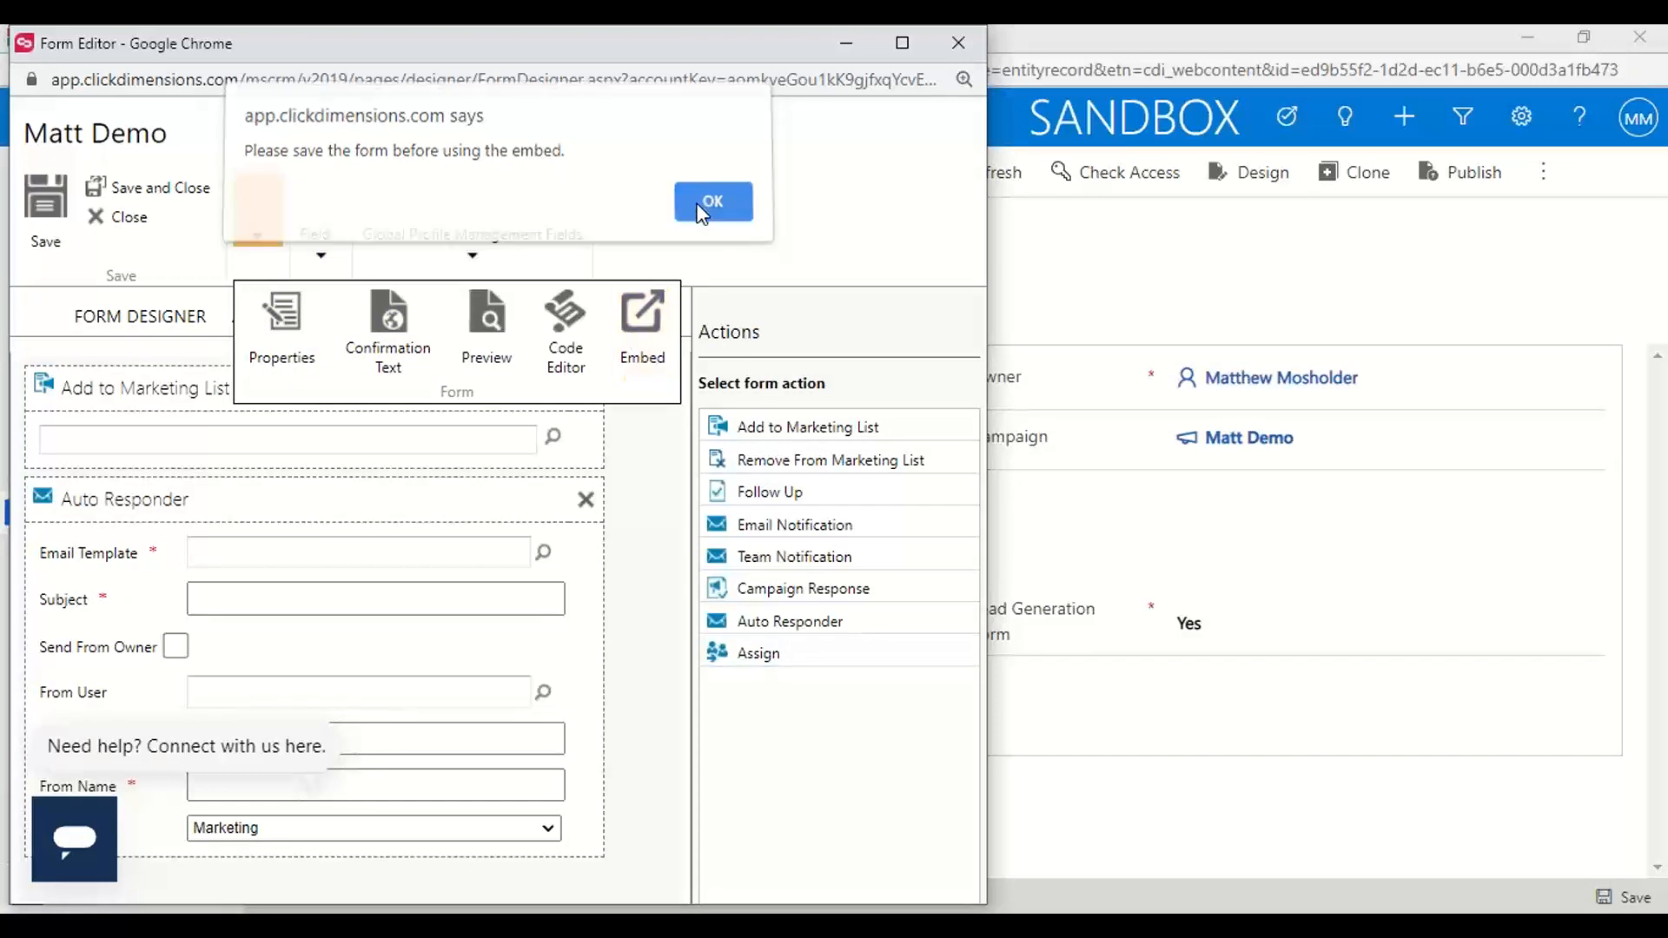
{"action": "left_click", "coordinate": [30, 217]}
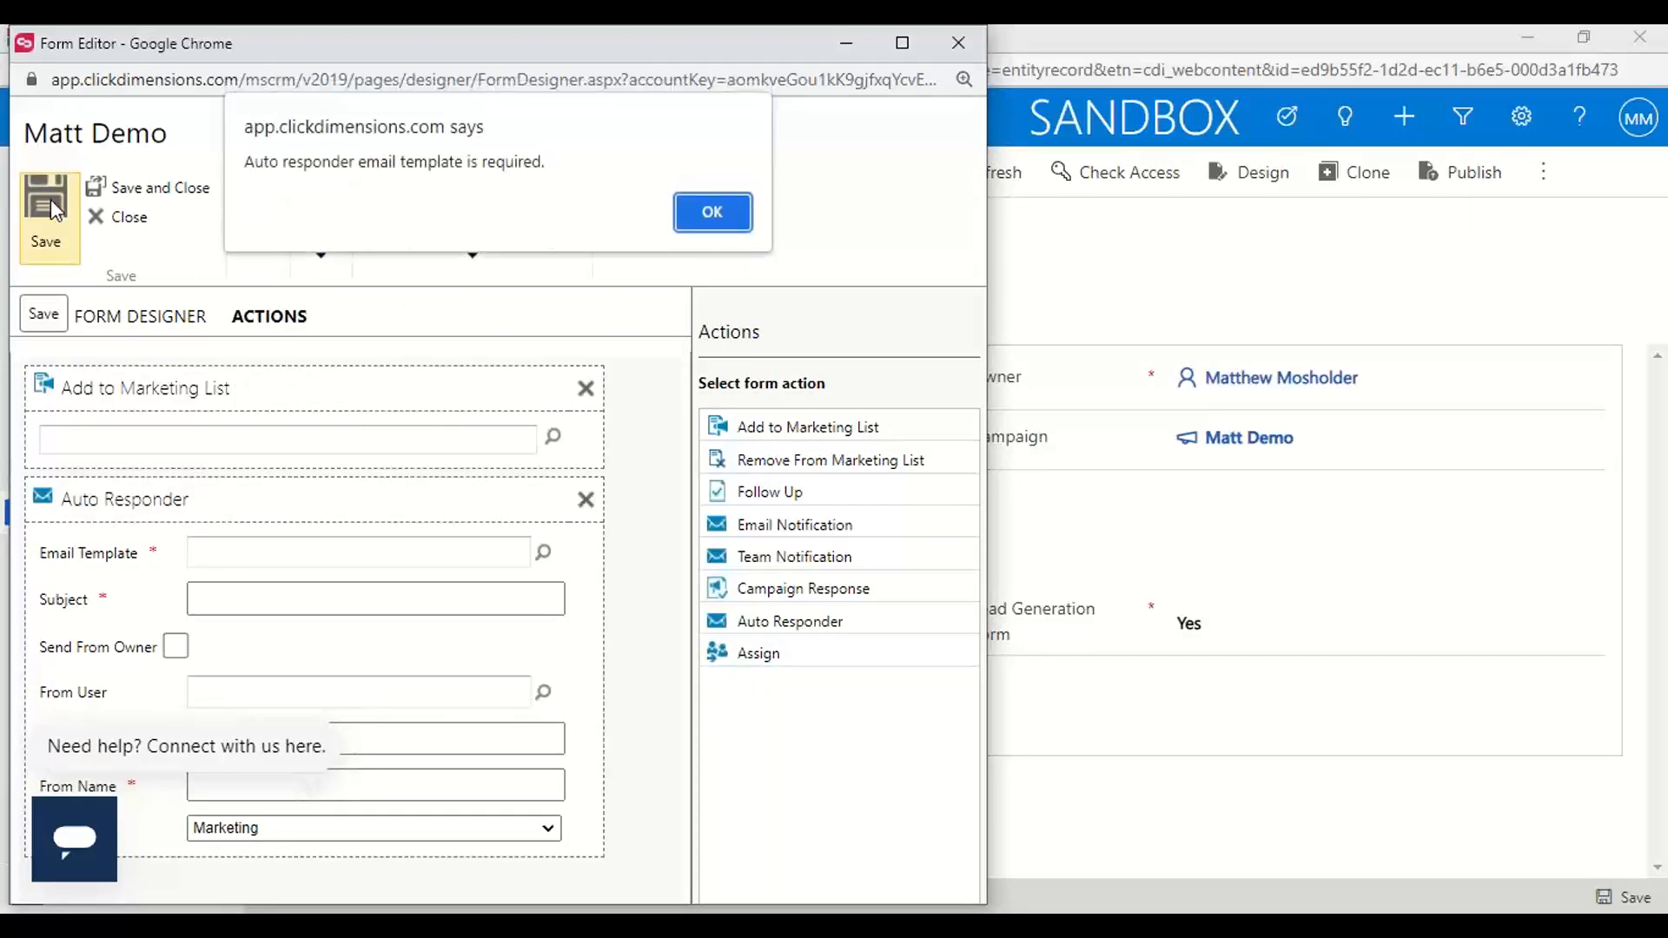
{"action": "left_click", "coordinate": [713, 212]}
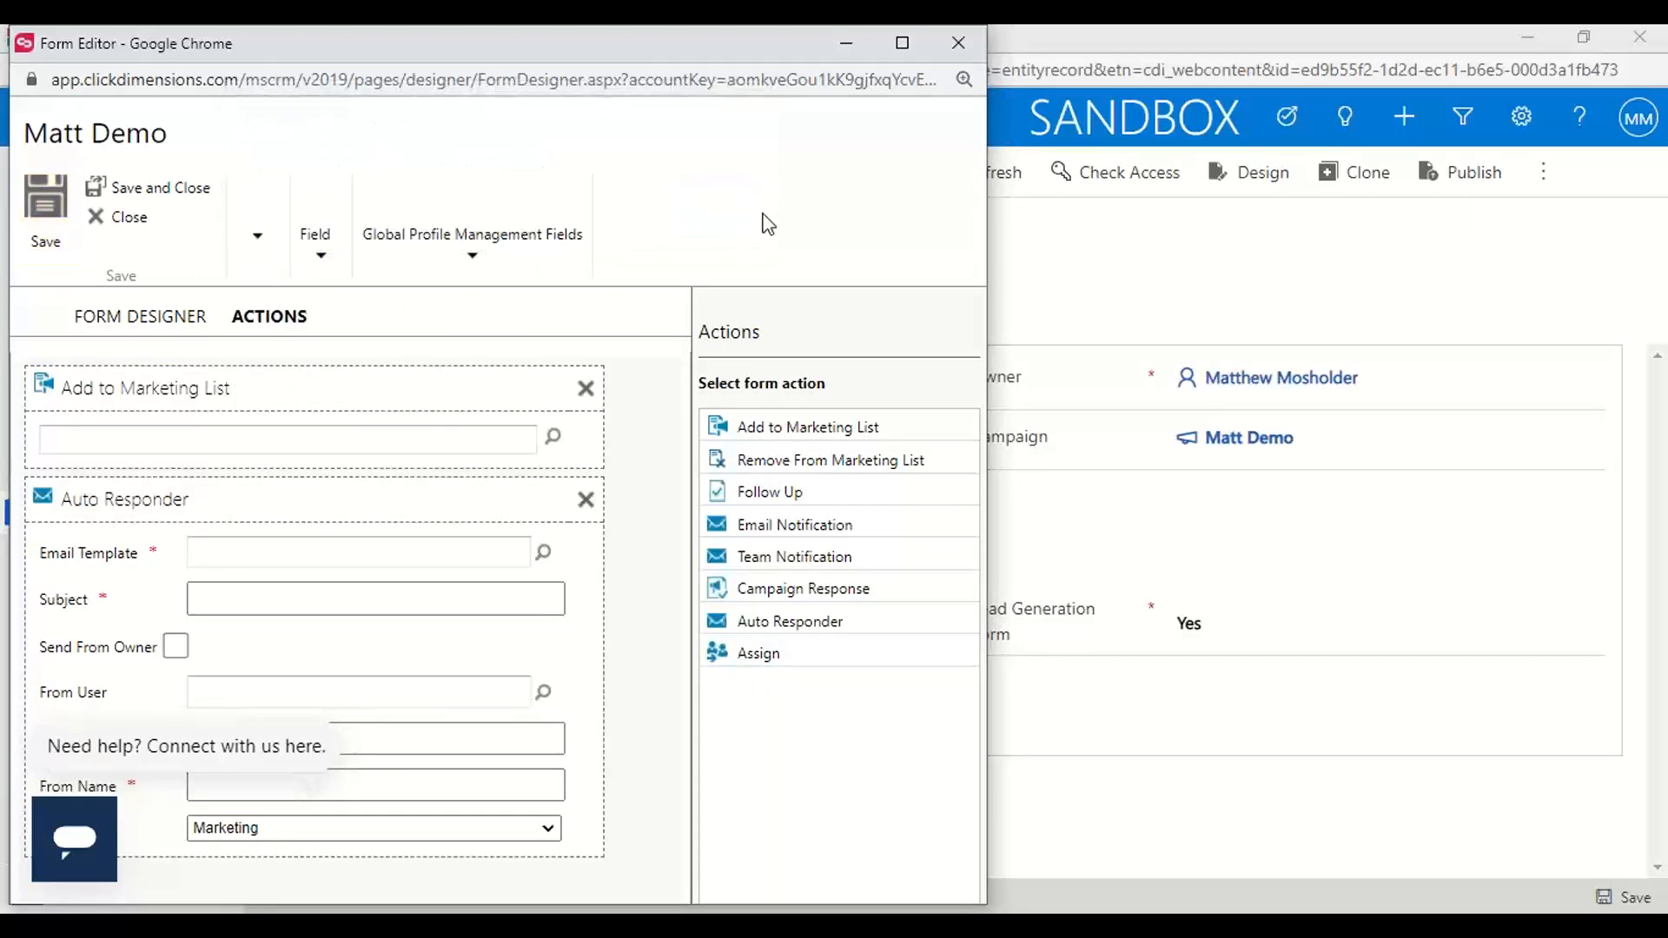
Remove the Auto Responder and Add to Marketing List actions, and save the form
{"action": "left_click", "coordinate": [585, 501]}
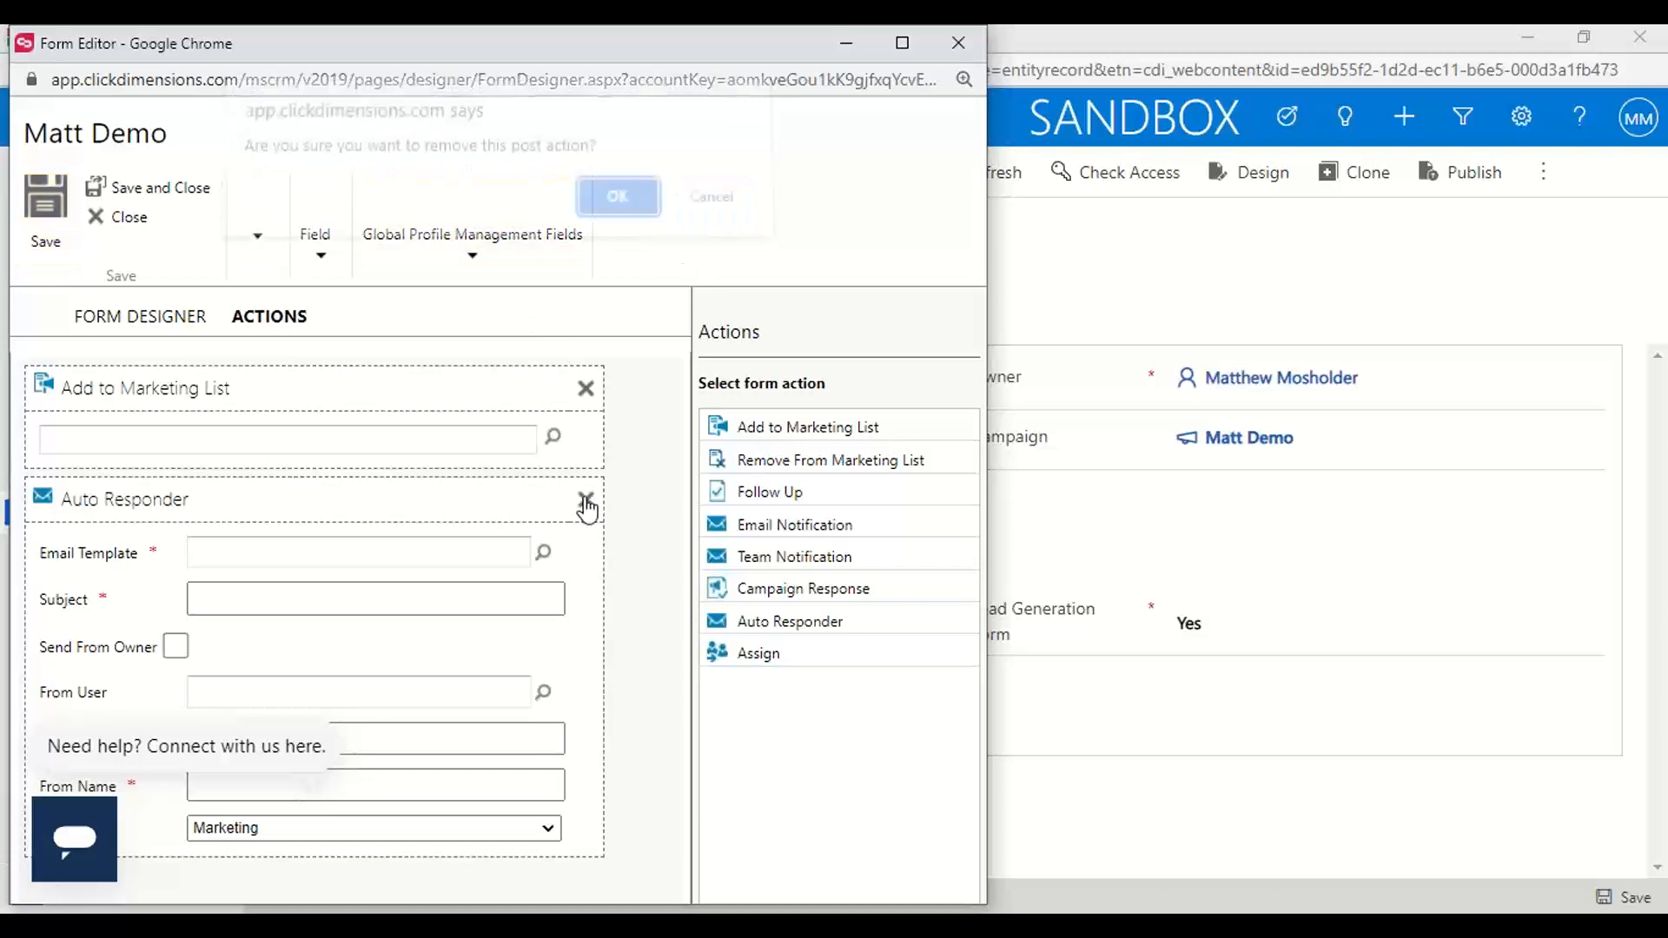
{"action": "left_click", "coordinate": [626, 213]}
{"action": "left_click", "coordinate": [586, 389]}
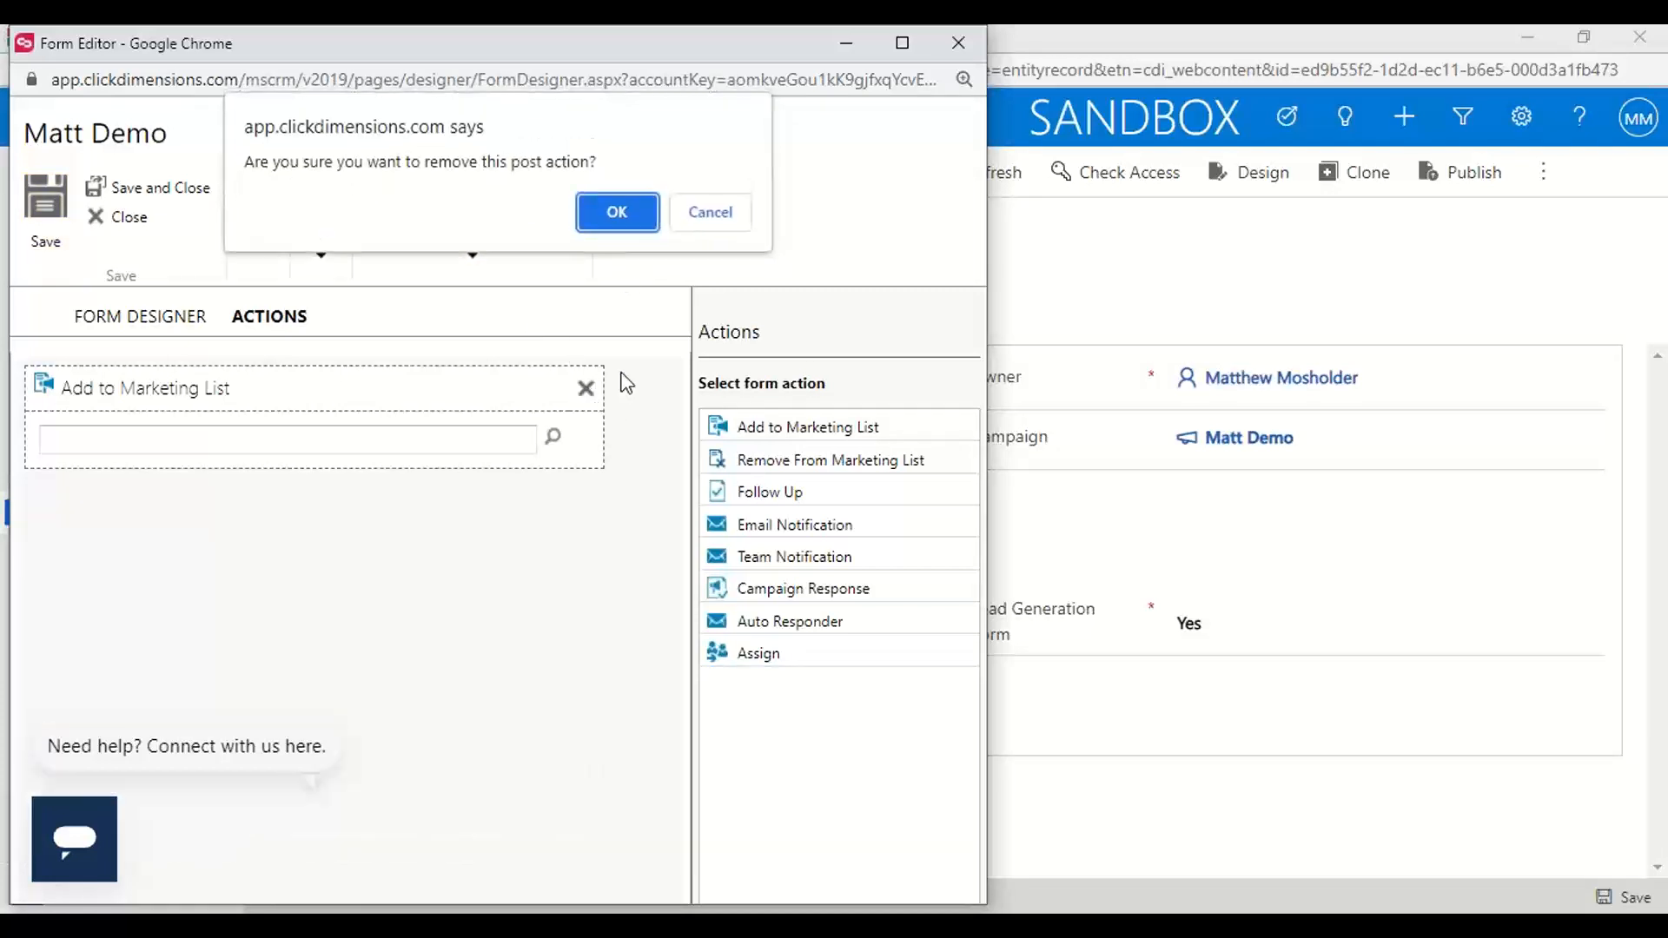
{"action": "left_click", "coordinate": [617, 212]}
{"action": "left_click", "coordinate": [46, 213]}
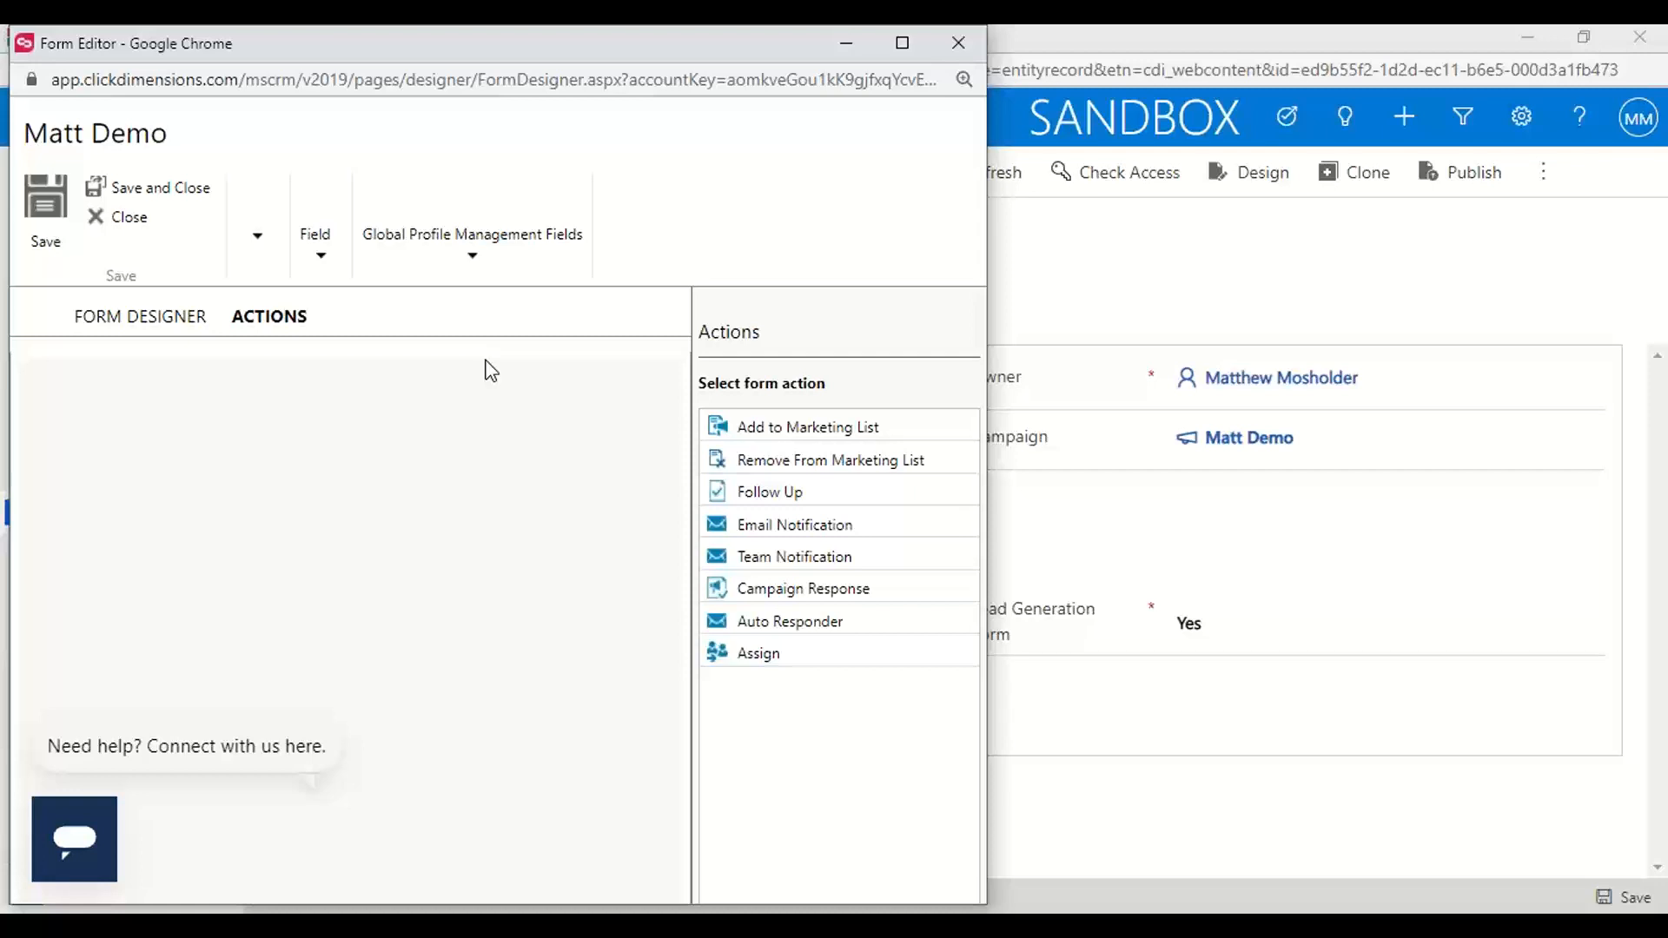
Preview the form in its desktop and mobile layouts, and close the preview and the form editor
{"action": "left_click", "coordinate": [259, 233]}
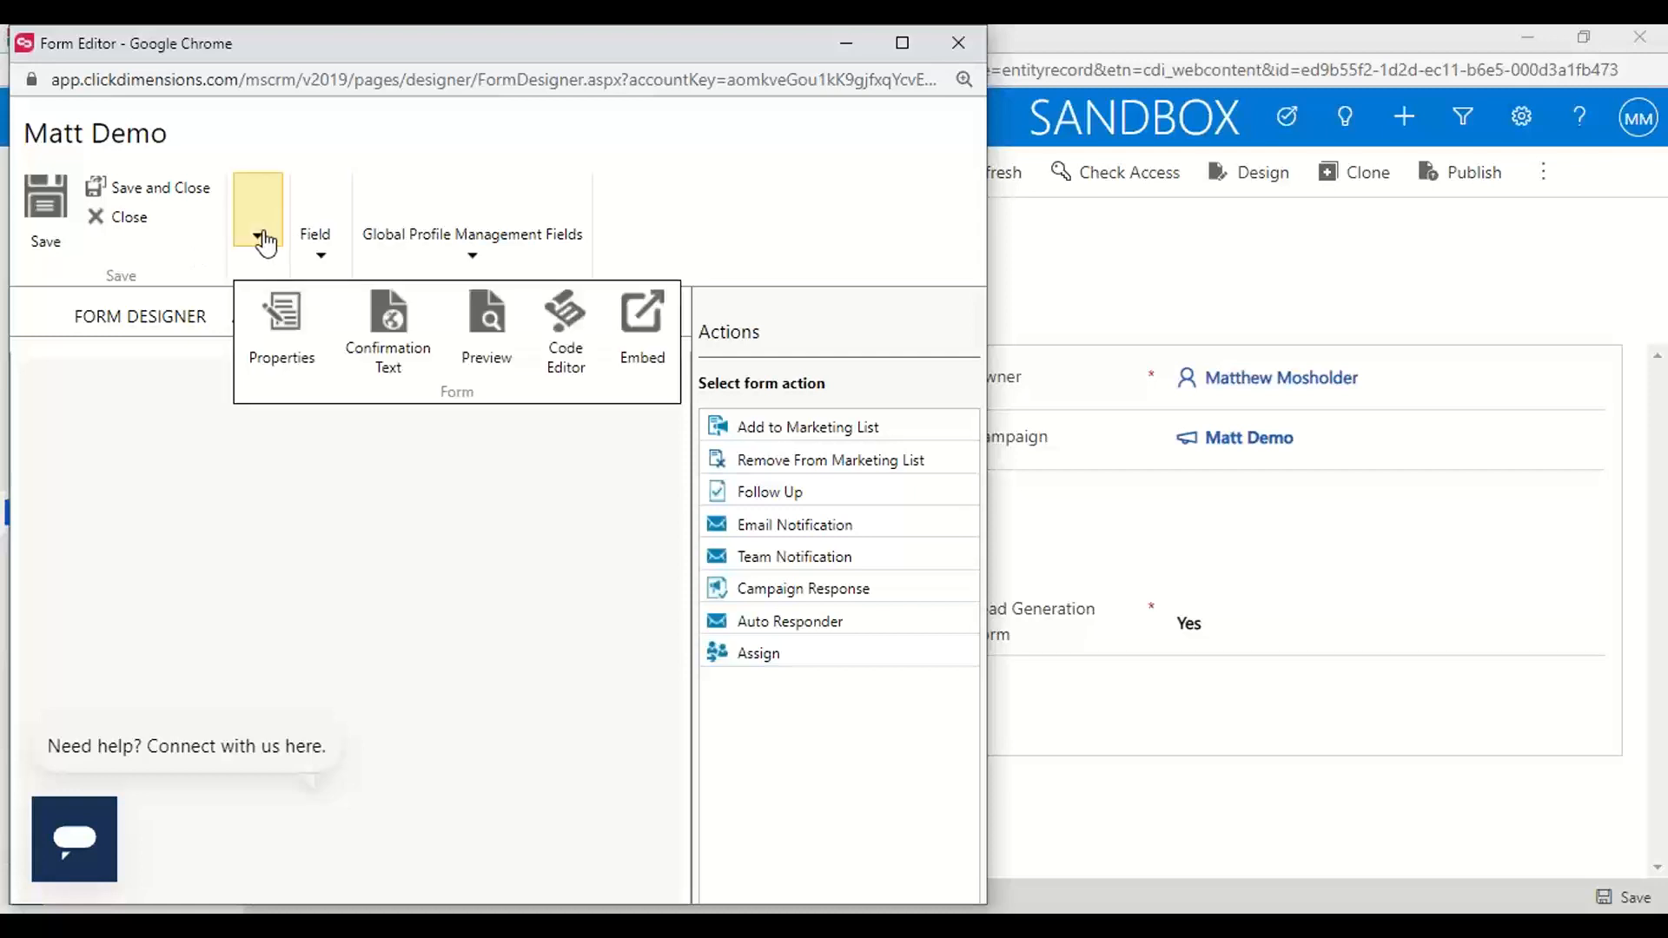
{"action": "left_click", "coordinate": [501, 352]}
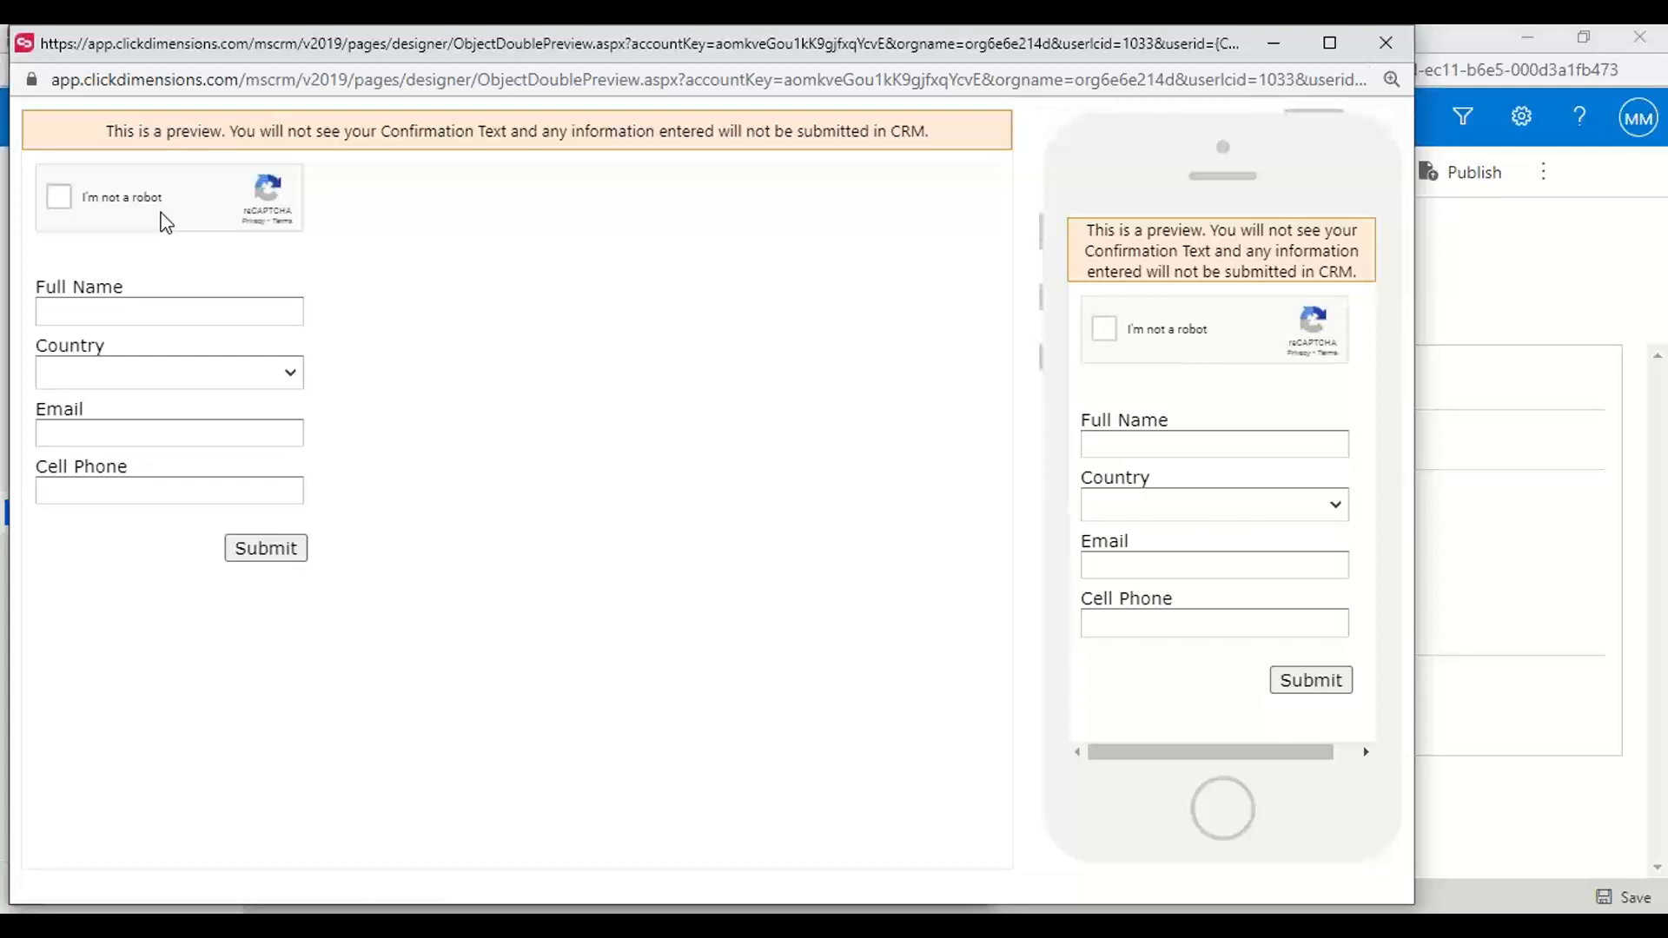
{"action": "left_click", "coordinate": [1388, 45]}
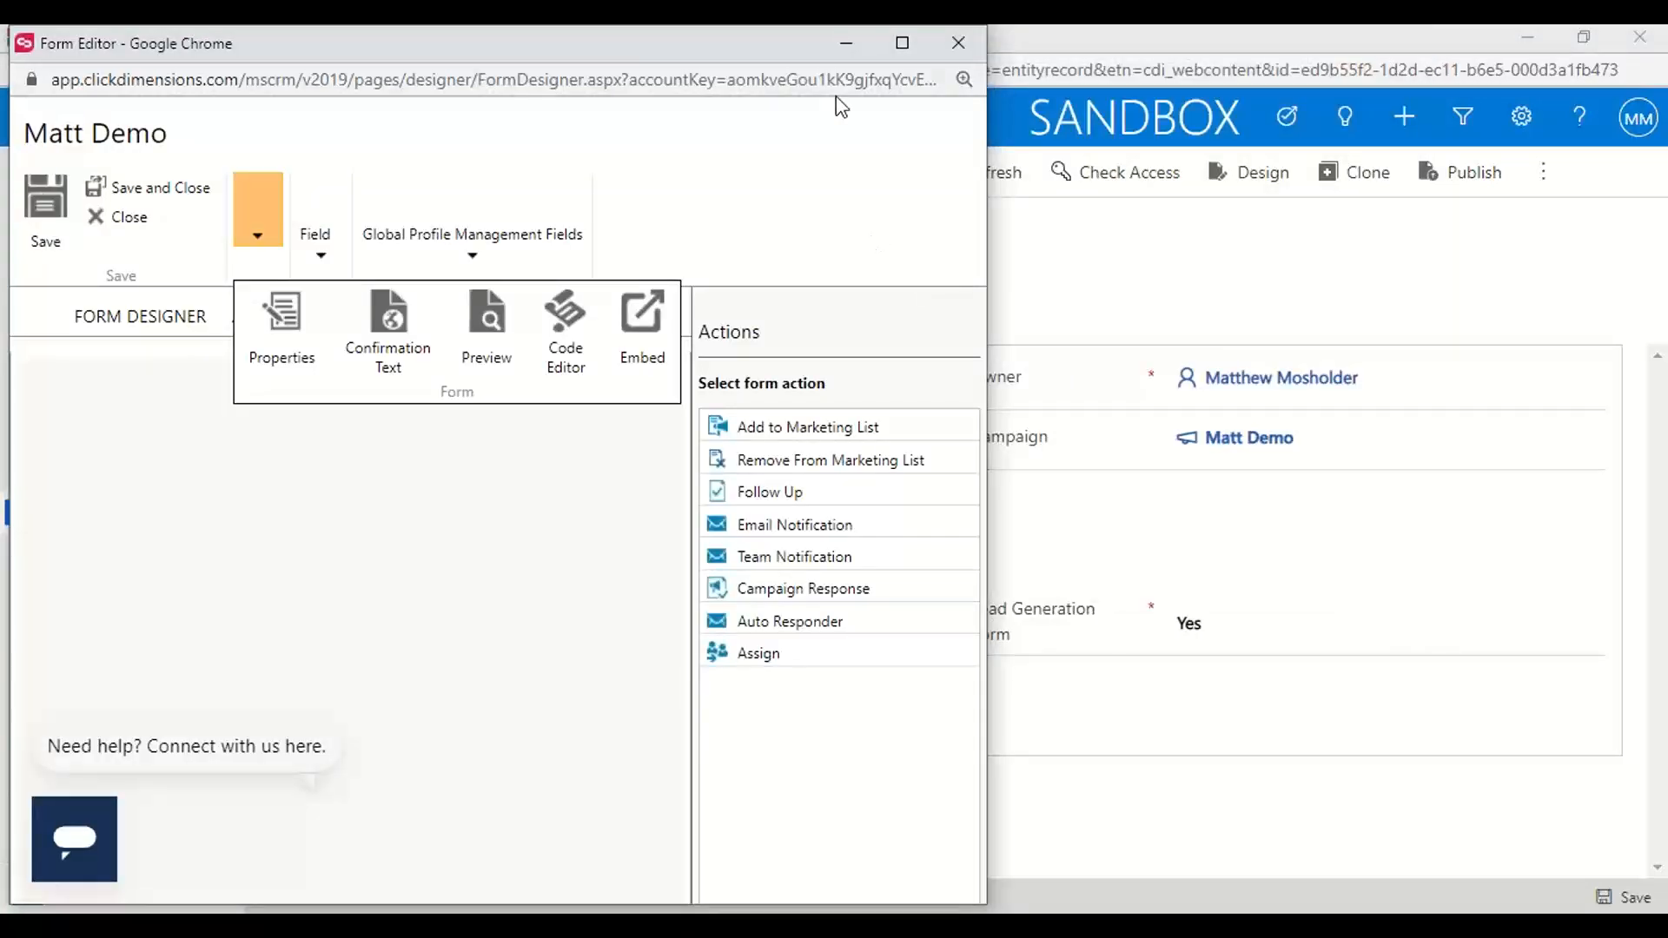
{"action": "left_click", "coordinate": [959, 43]}
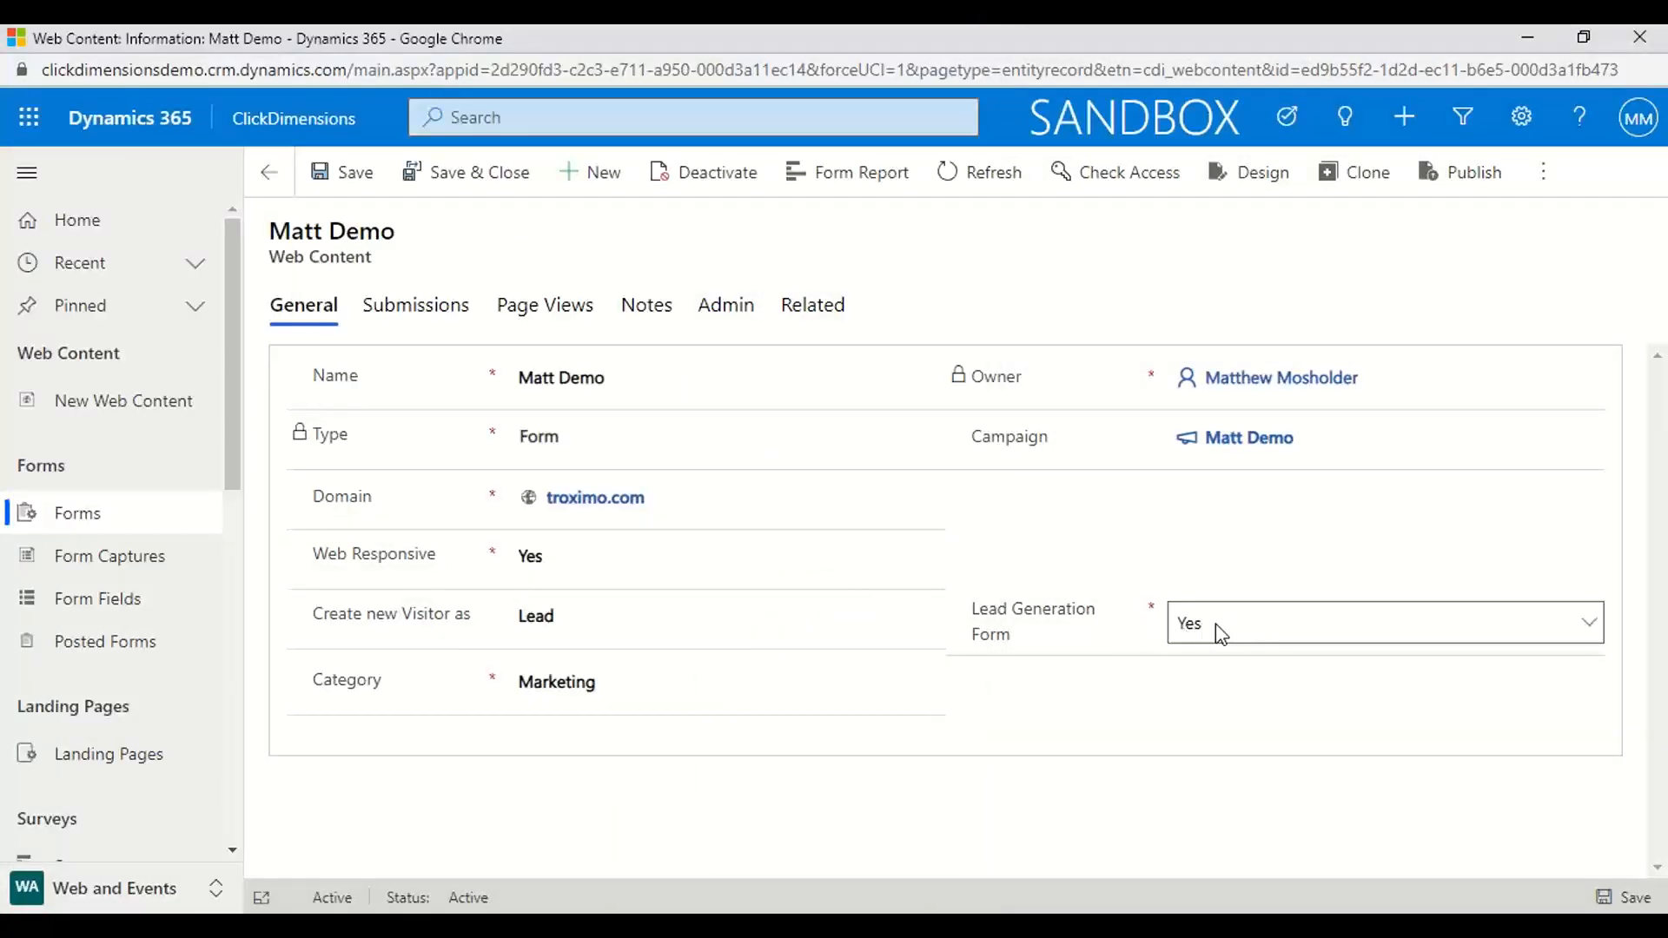
Set Lead Generation Form to No and Create new Visitor as to Contact on the Matt Demo form record
{"action": "left_click", "coordinate": [865, 614]}
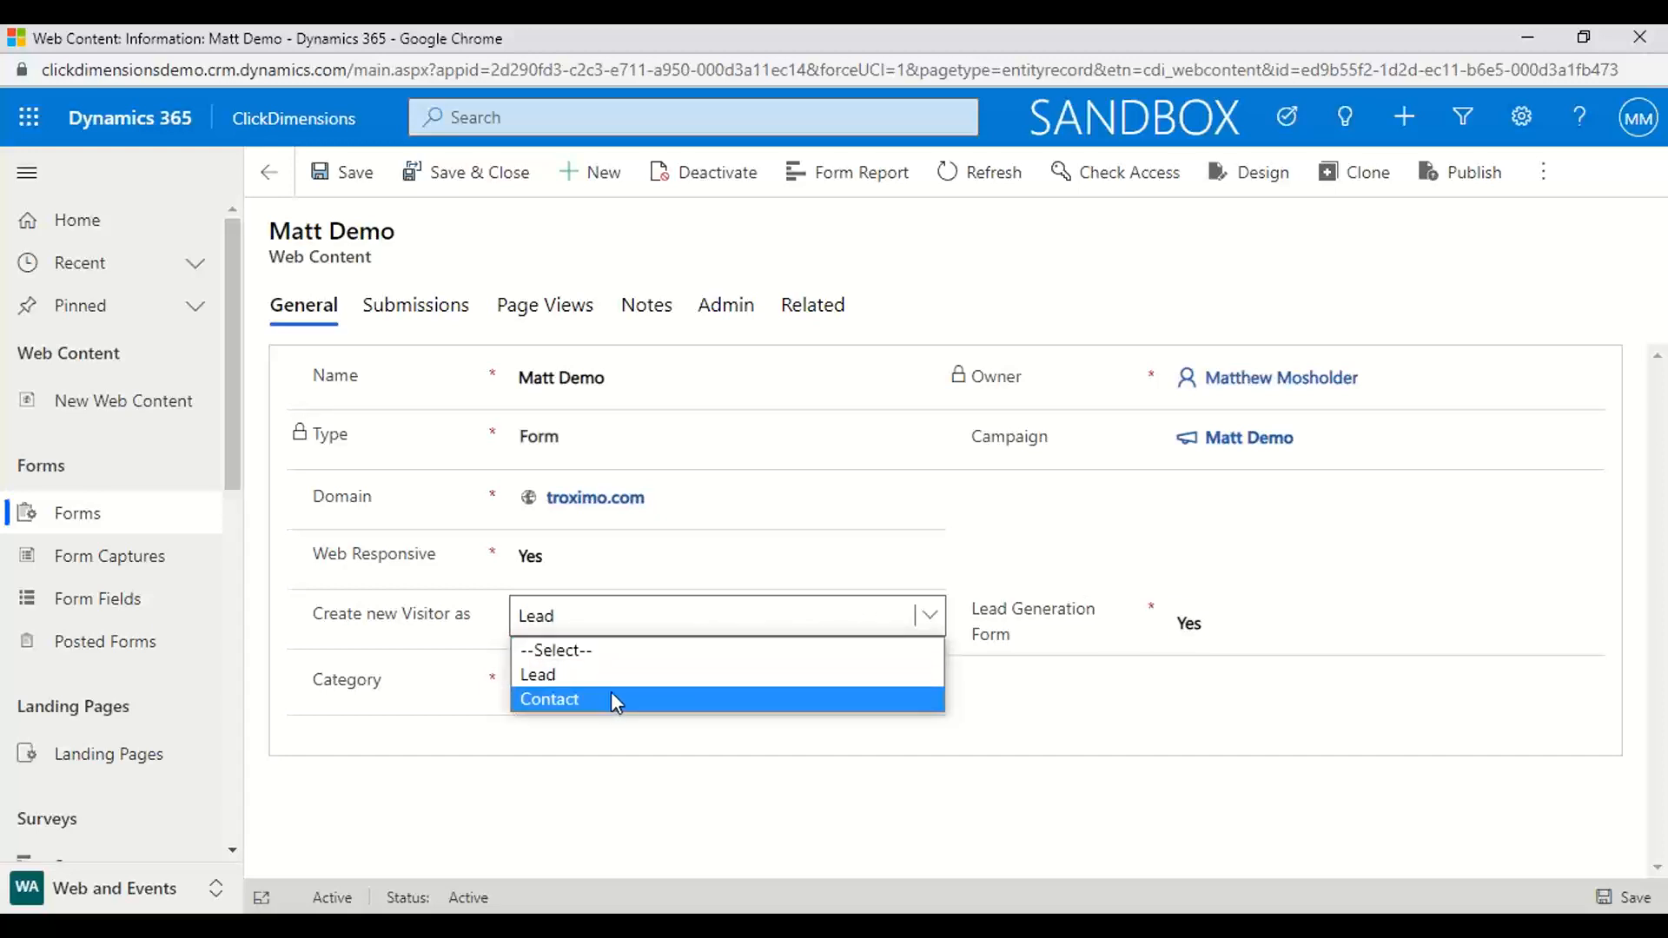
{"action": "left_click", "coordinate": [962, 558]}
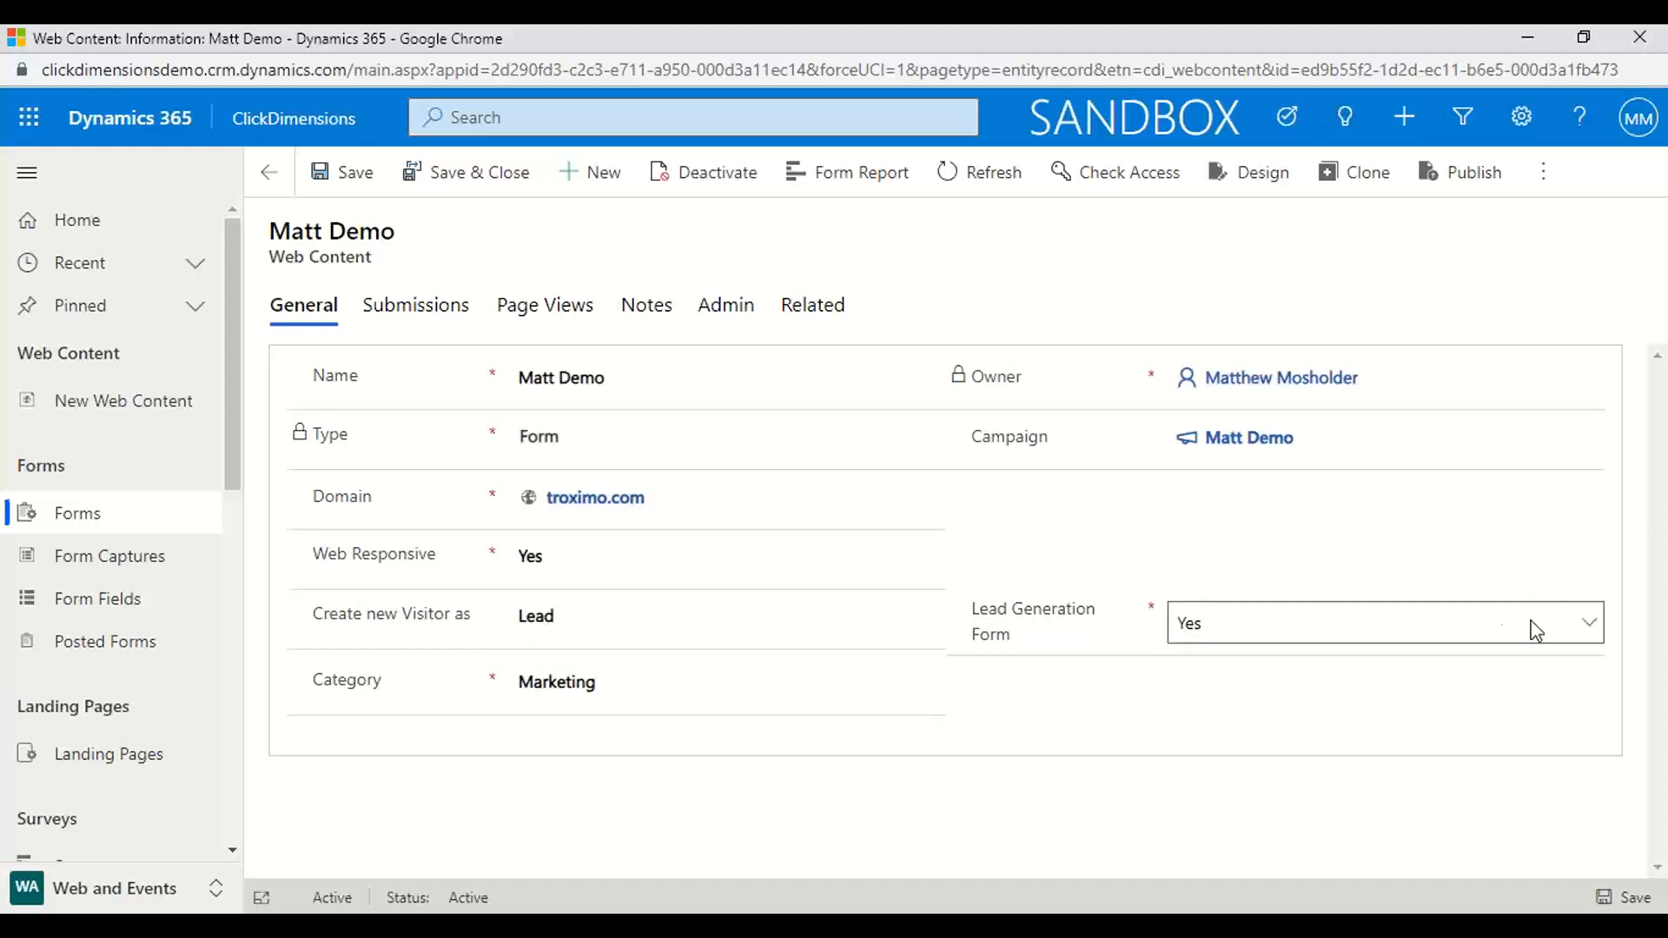
{"action": "left_click", "coordinate": [1586, 626]}
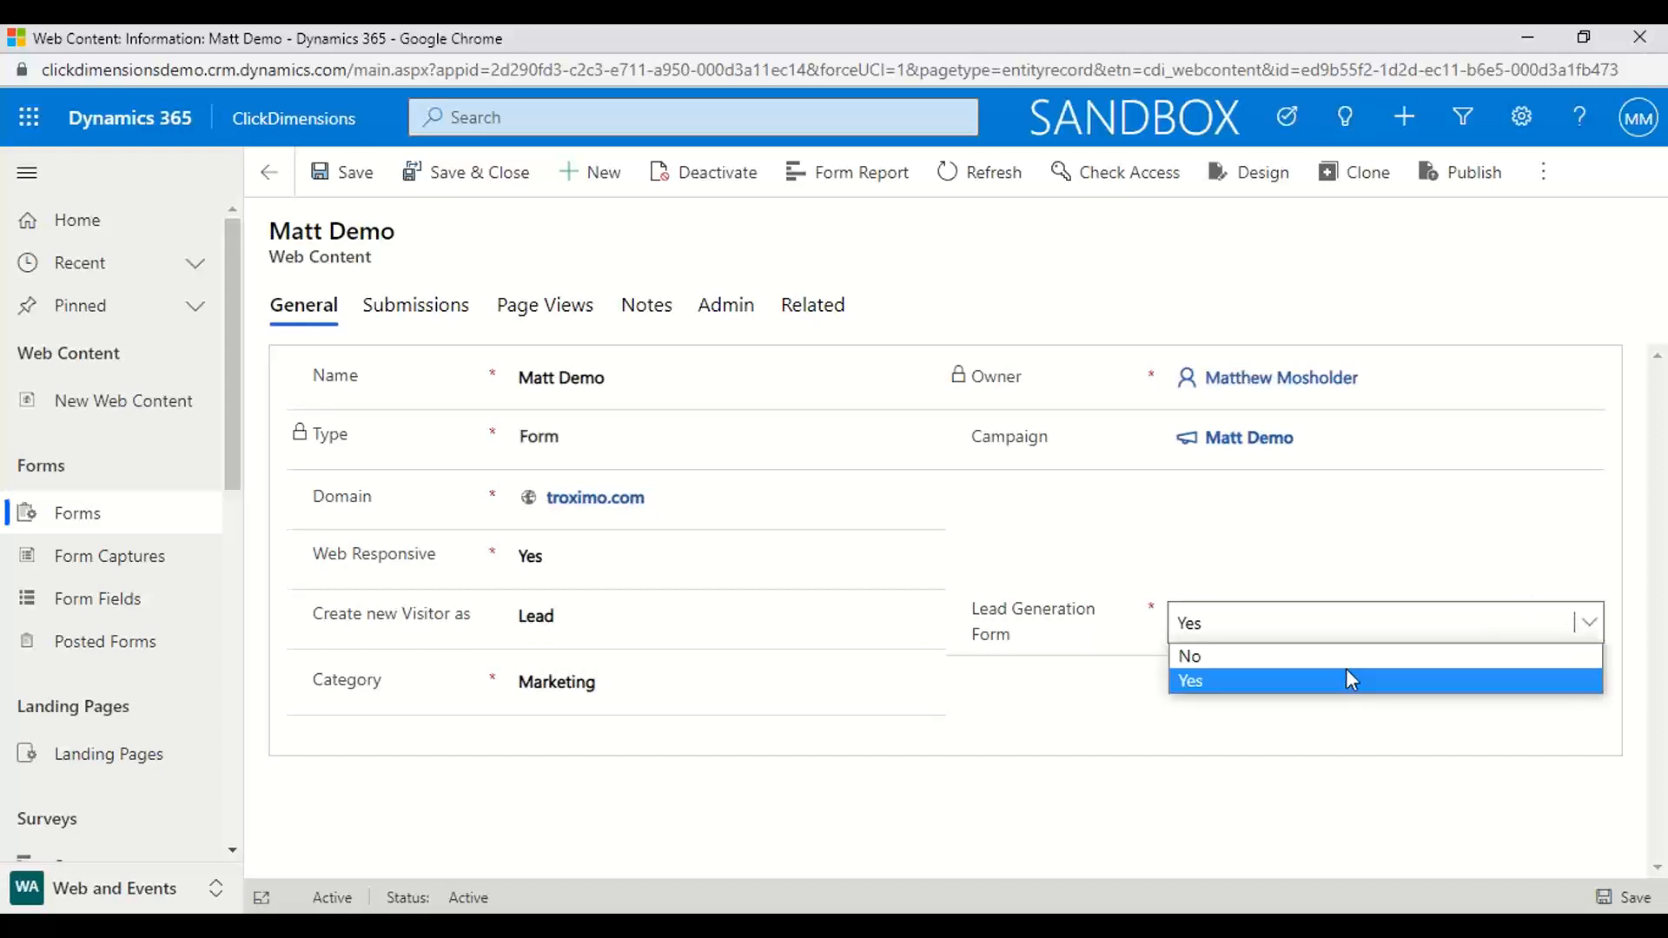
{"action": "key", "text": "Up"}
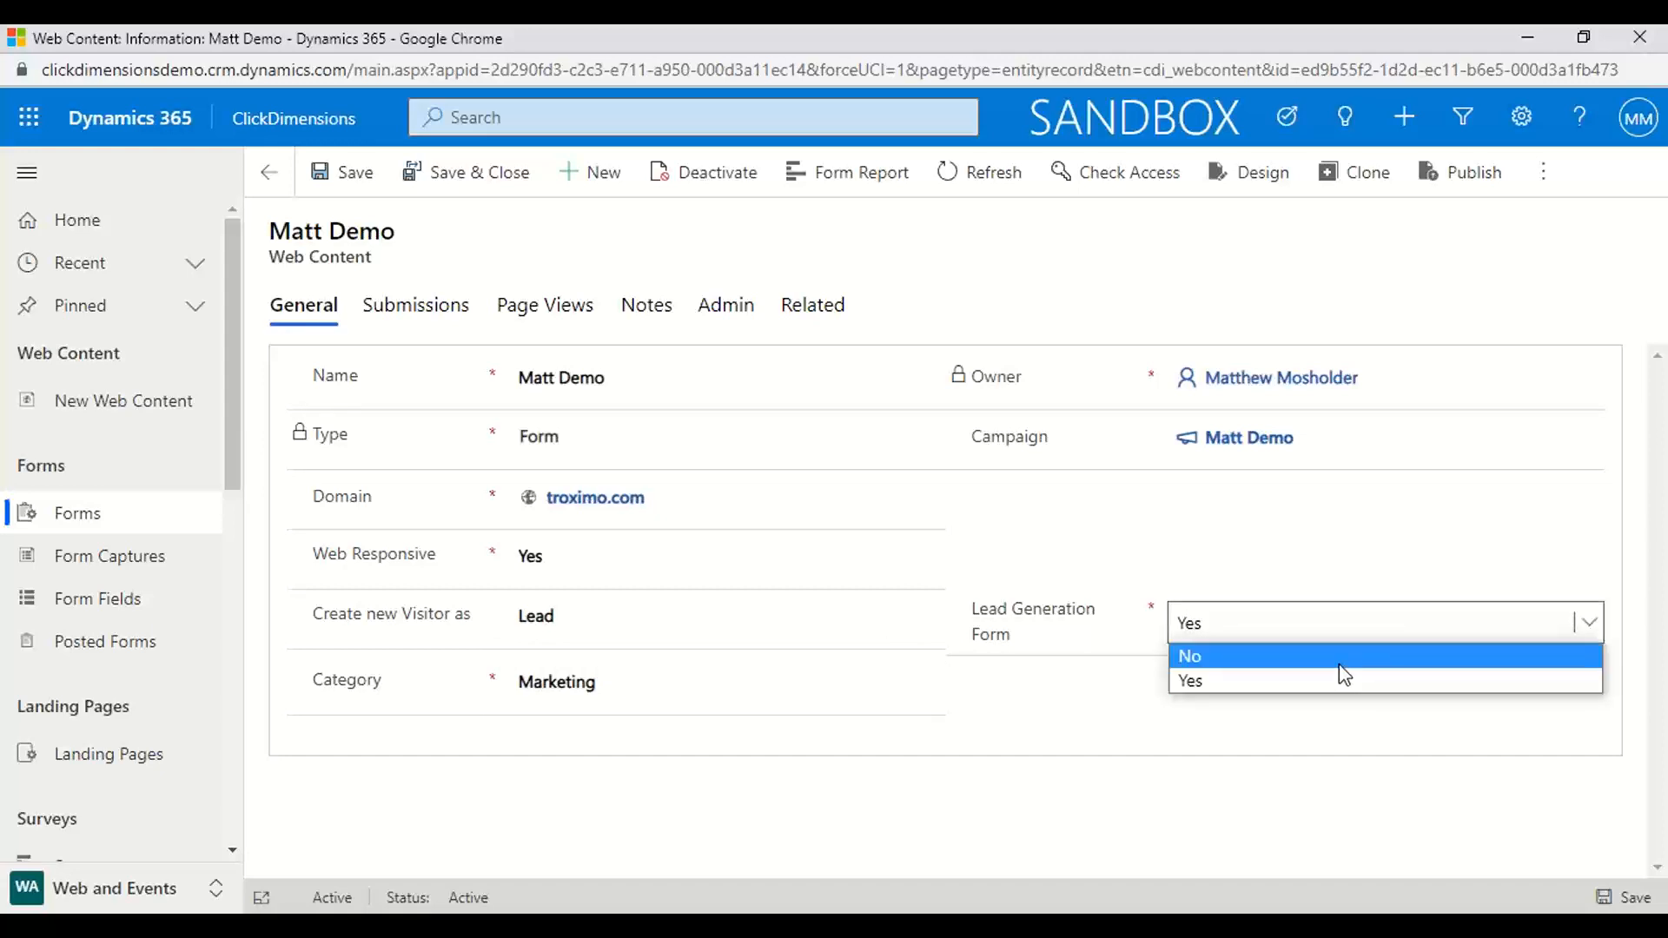
{"action": "left_click", "coordinate": [1264, 662]}
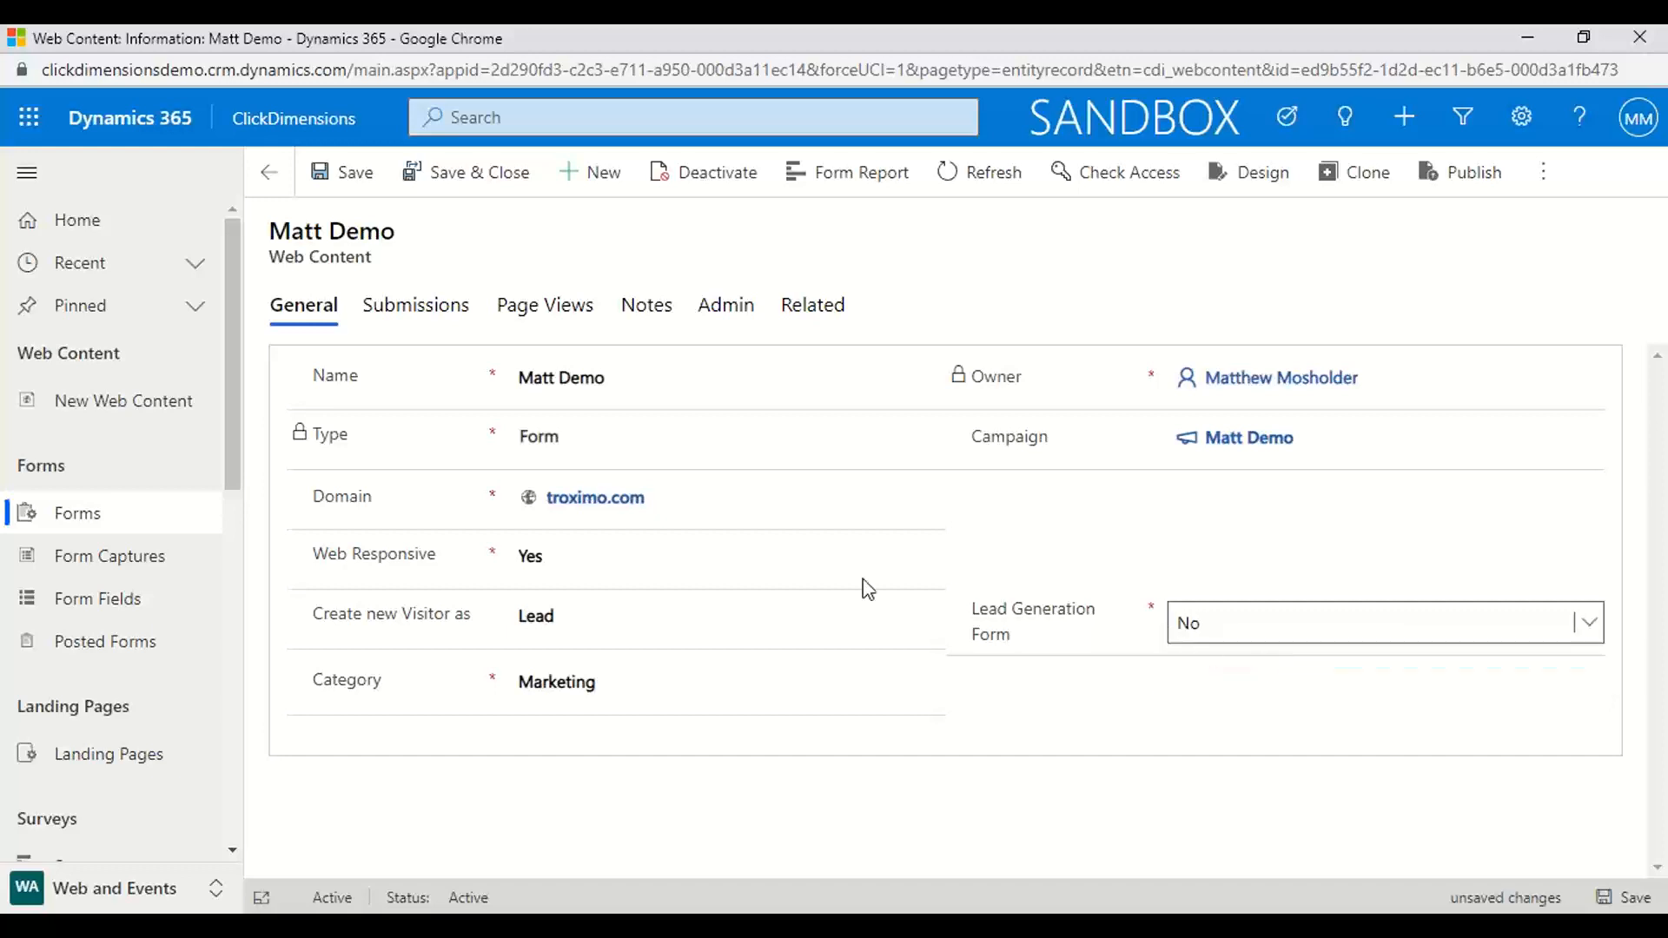
{"action": "left_click", "coordinate": [923, 617]}
{"action": "left_click", "coordinate": [703, 698]}
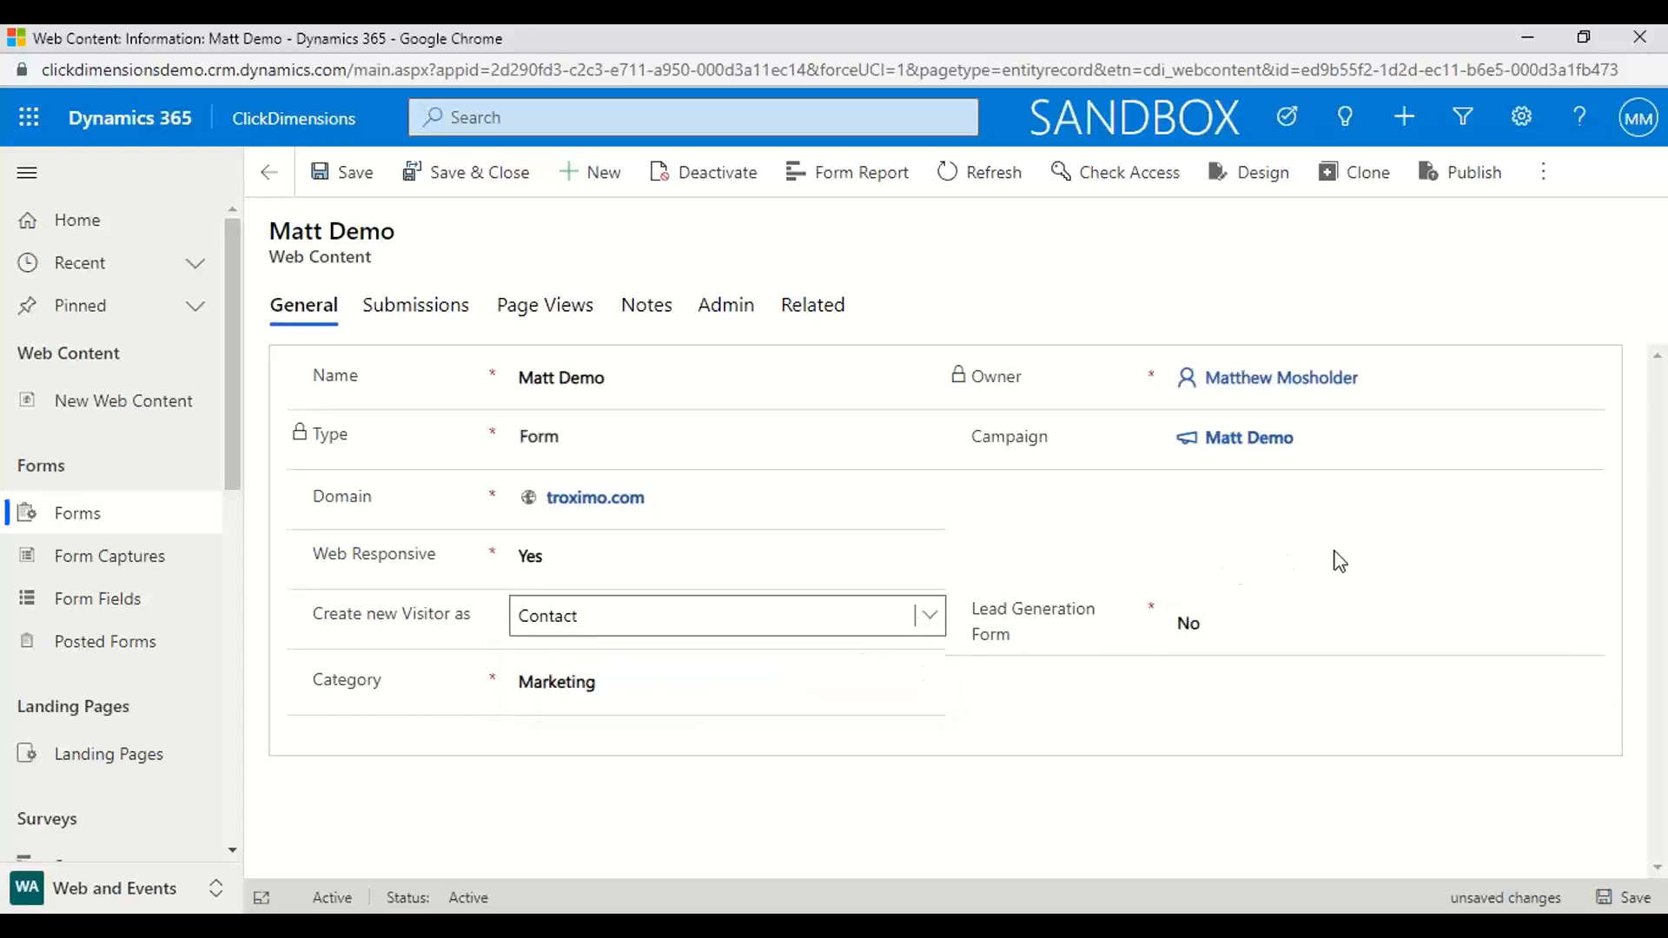
{"action": "left_click", "coordinate": [1465, 561]}
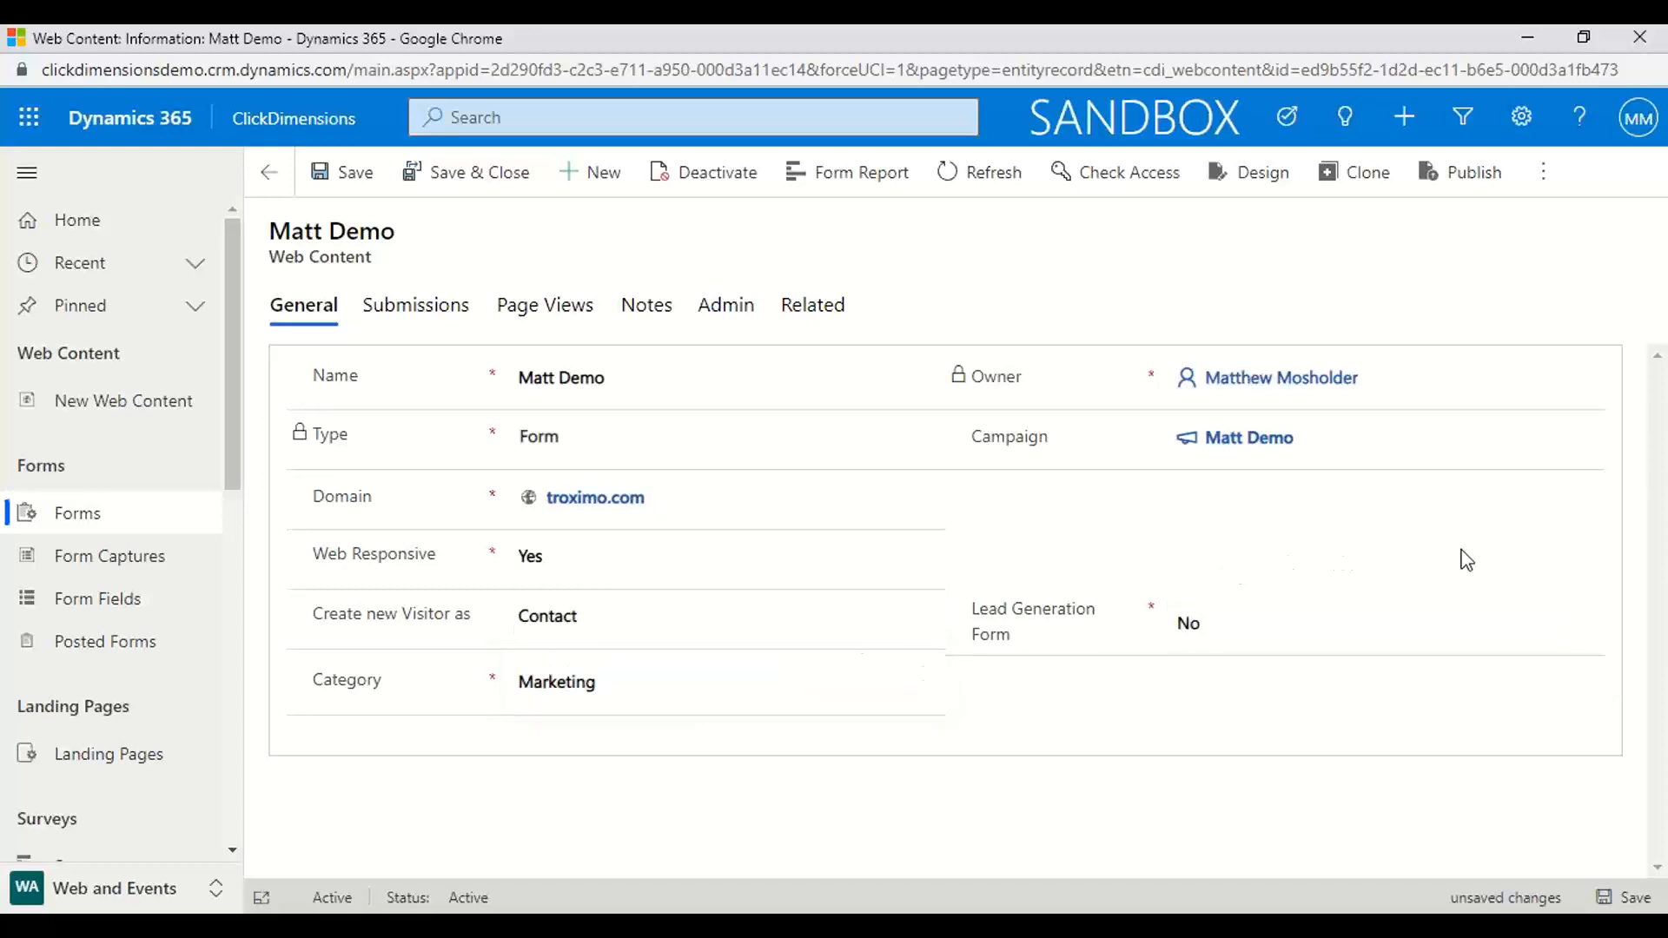
View the form's submissions, and go to the active landing pages list, discarding the unsaved record changes
{"action": "left_click", "coordinate": [417, 318]}
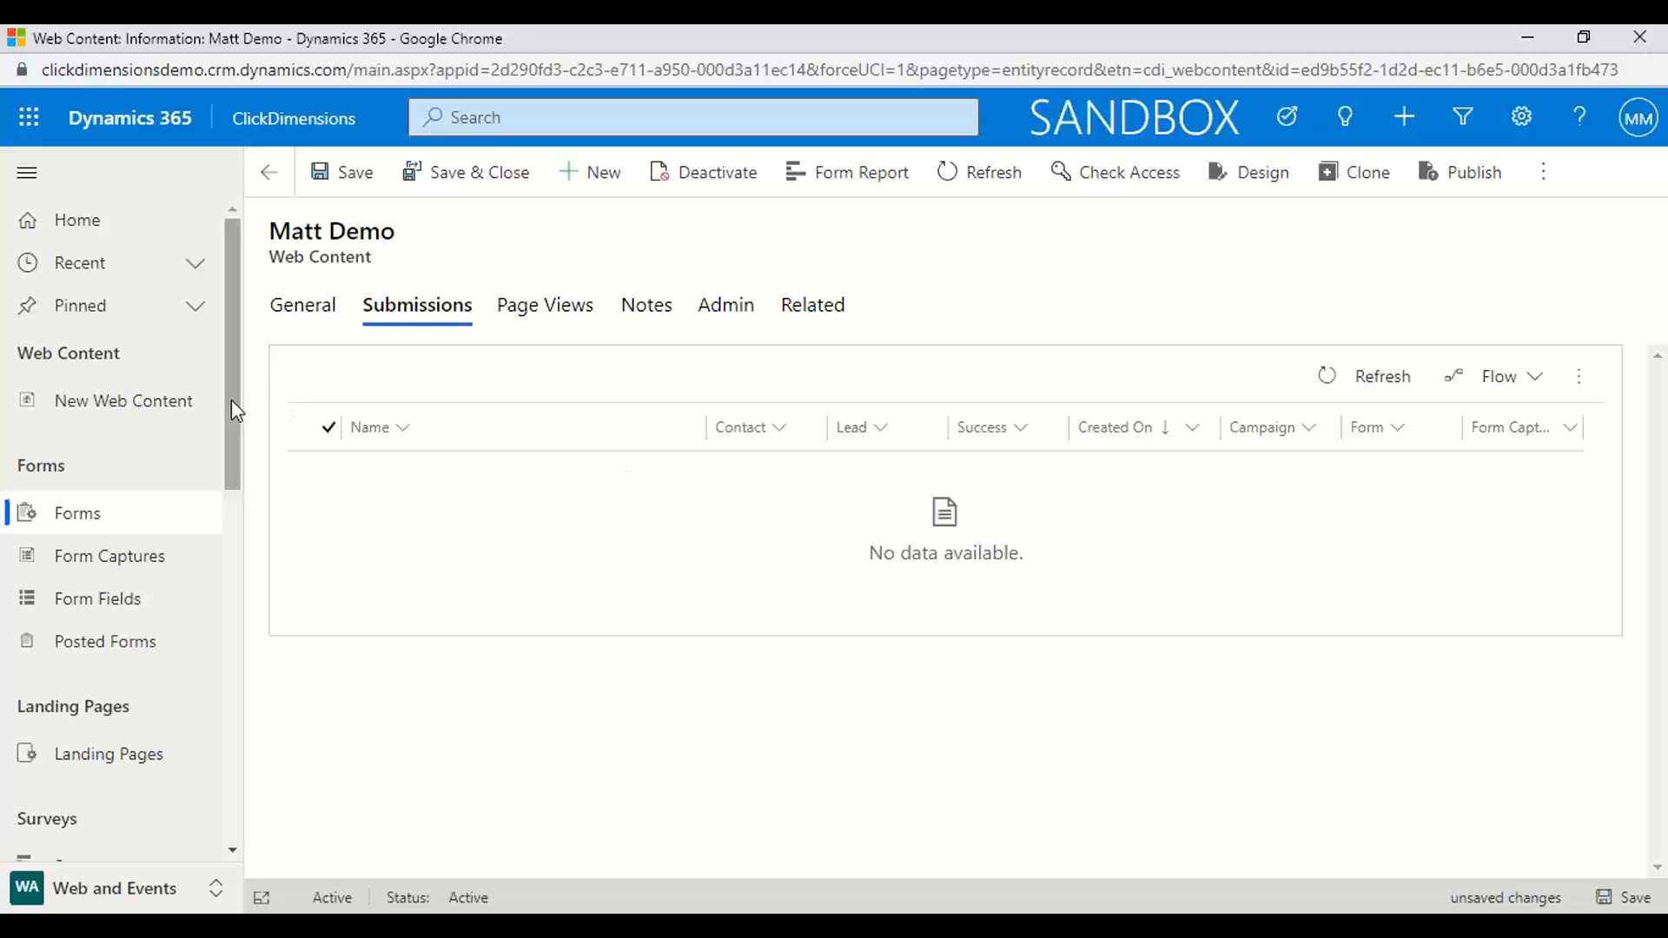
{"action": "left_click_drag", "start_coordinate": [231, 406], "coordinate": [224, 503]}
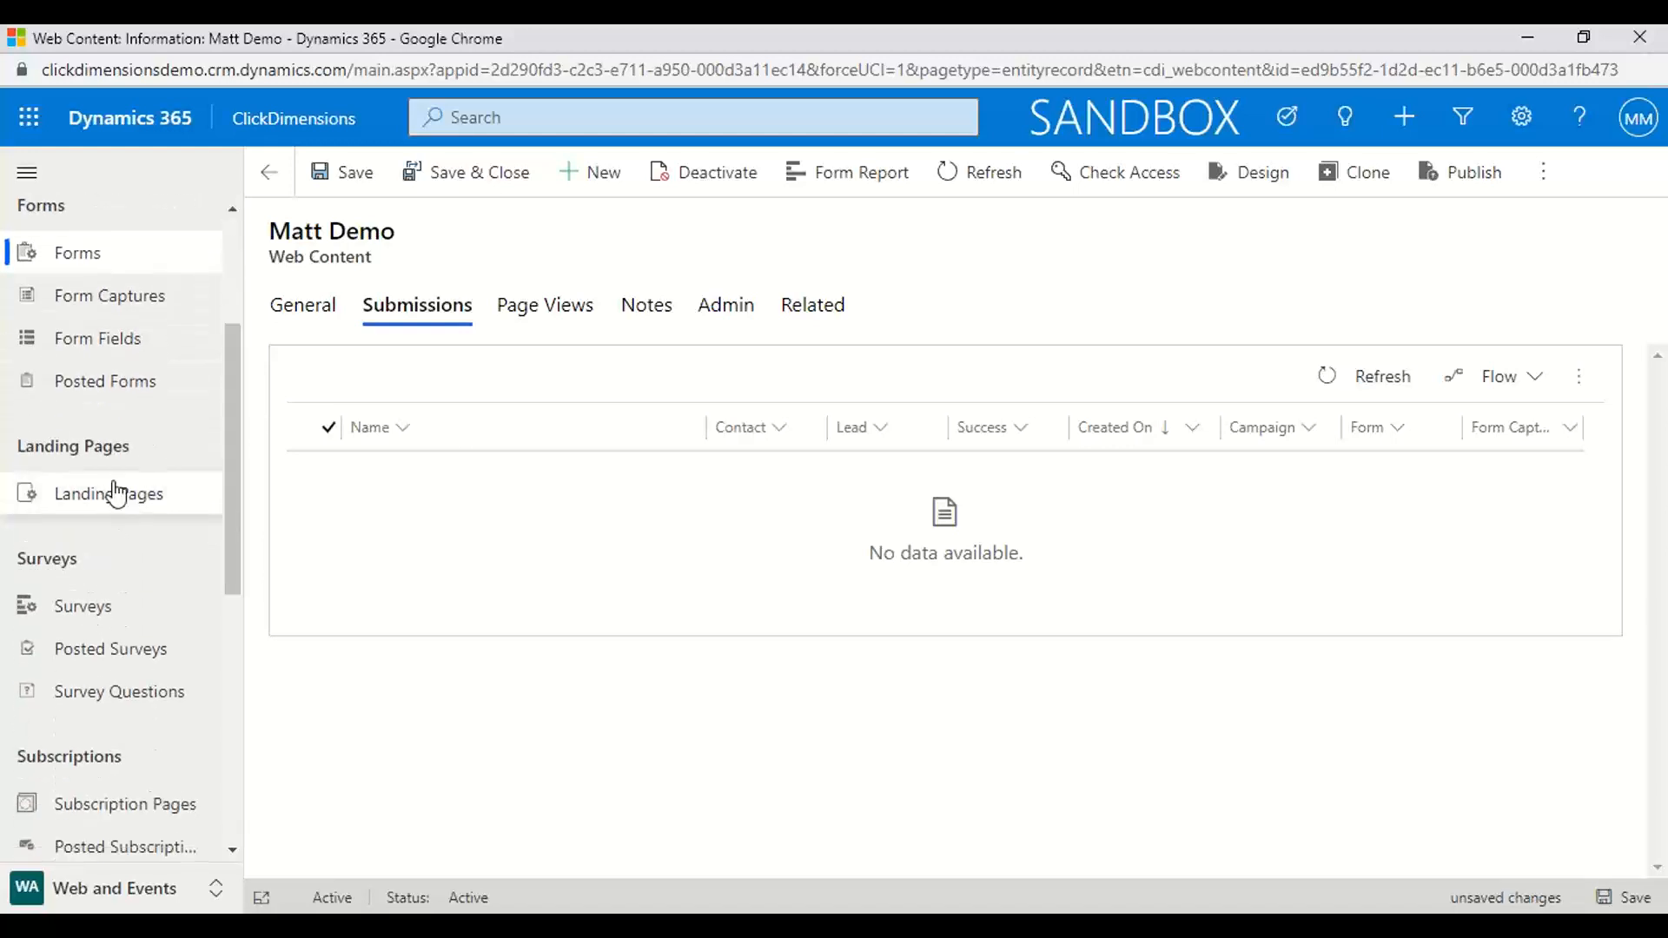
{"action": "left_click", "coordinate": [116, 491]}
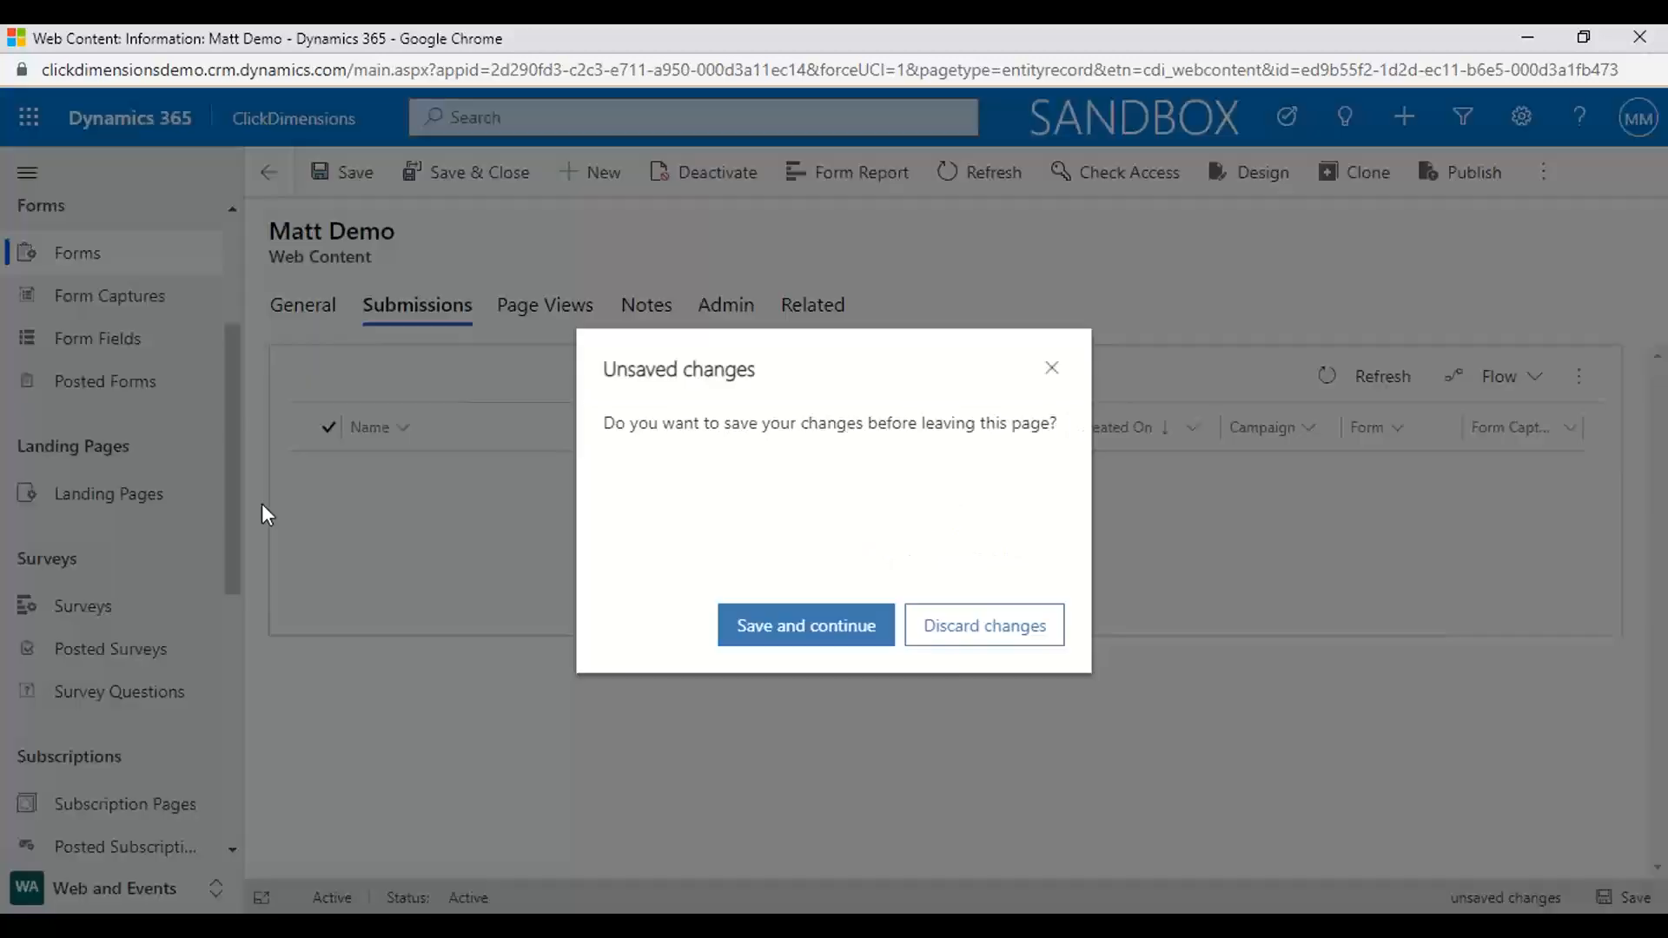
{"action": "left_click", "coordinate": [1024, 653]}
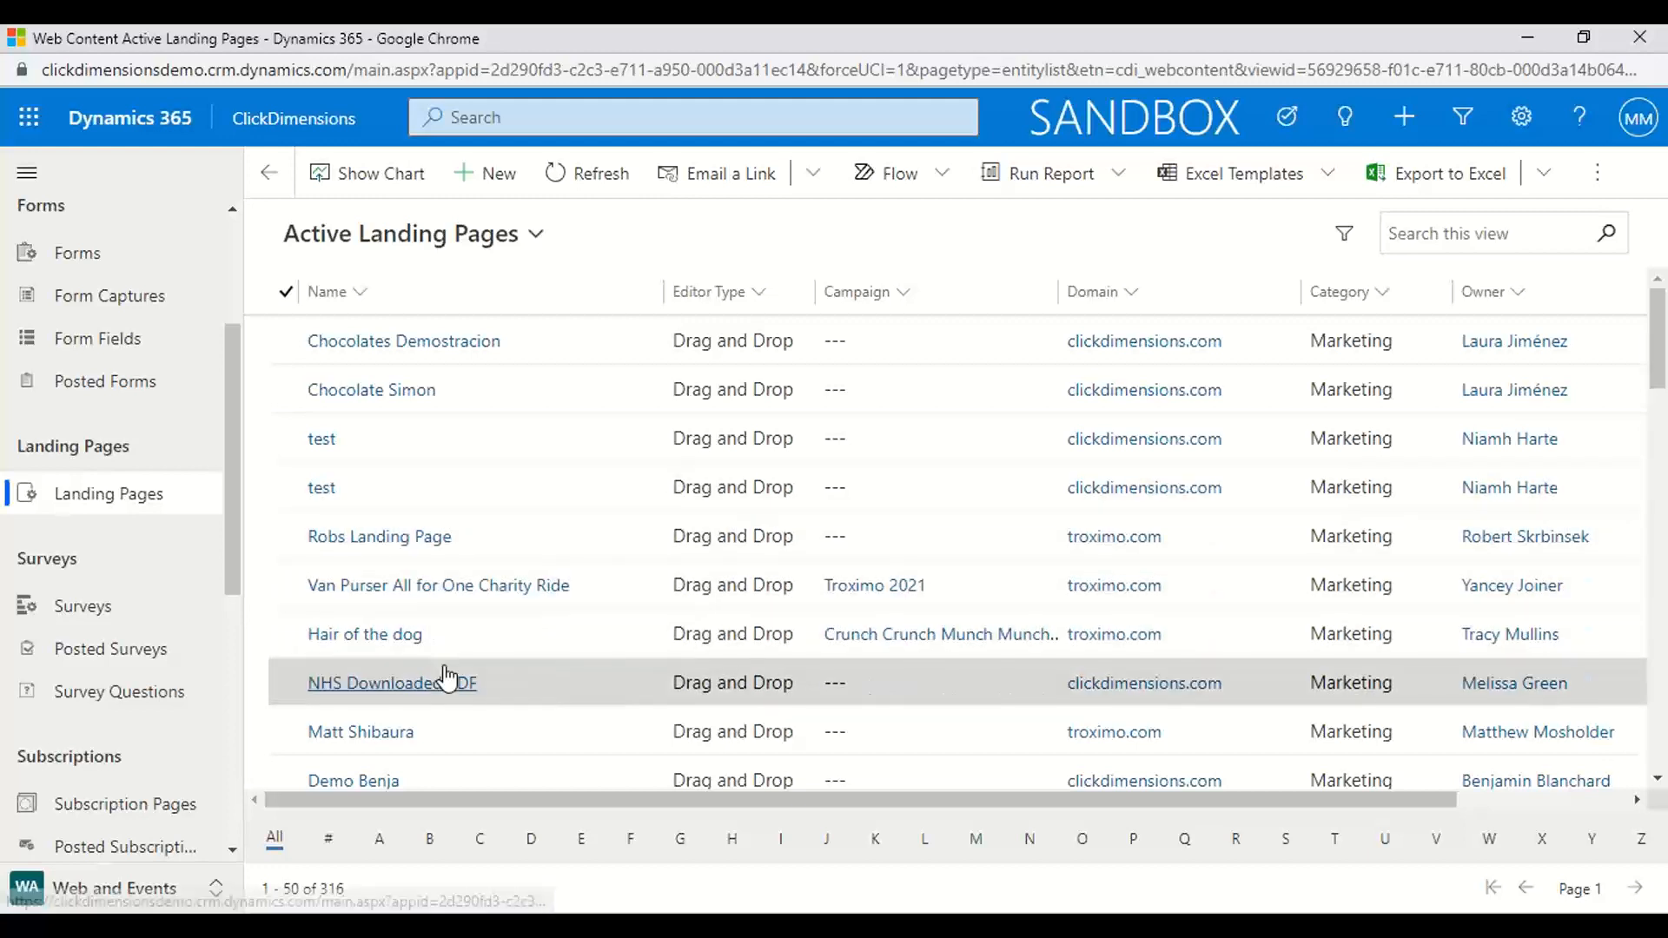
Open the landing page record dated 9.20.21 that belongs to the Troximo 2021 campaign
{"action": "scroll", "coordinate": [446, 678], "scroll_direction": "down", "scroll_amount": 5}
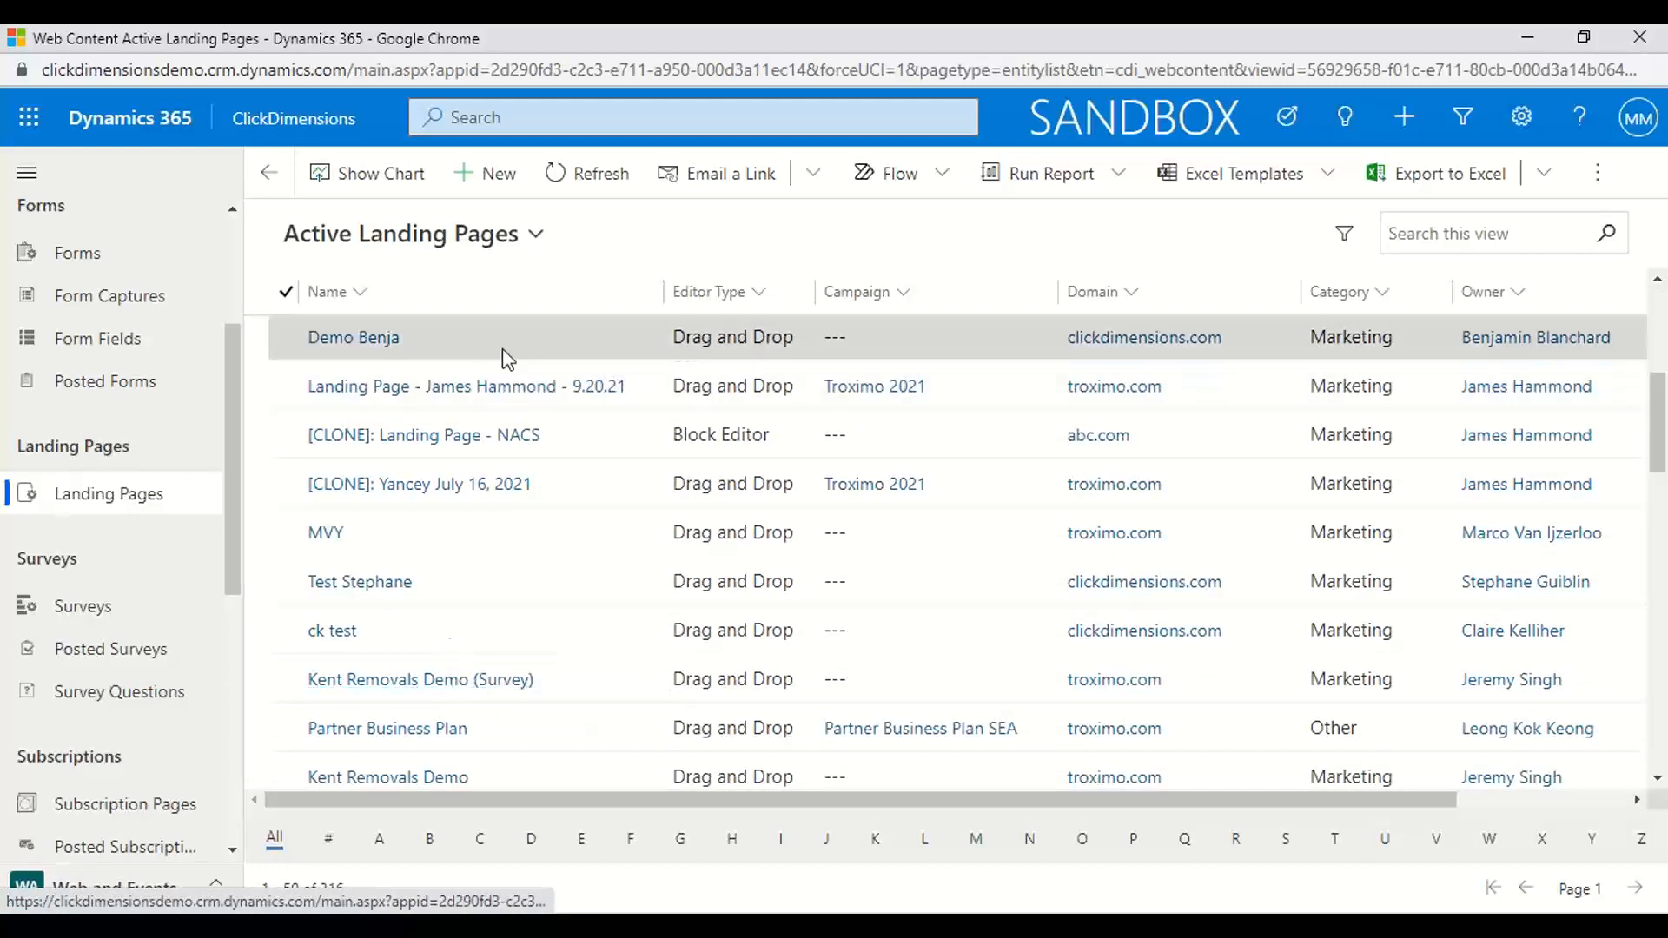
{"action": "left_click", "coordinate": [461, 401]}
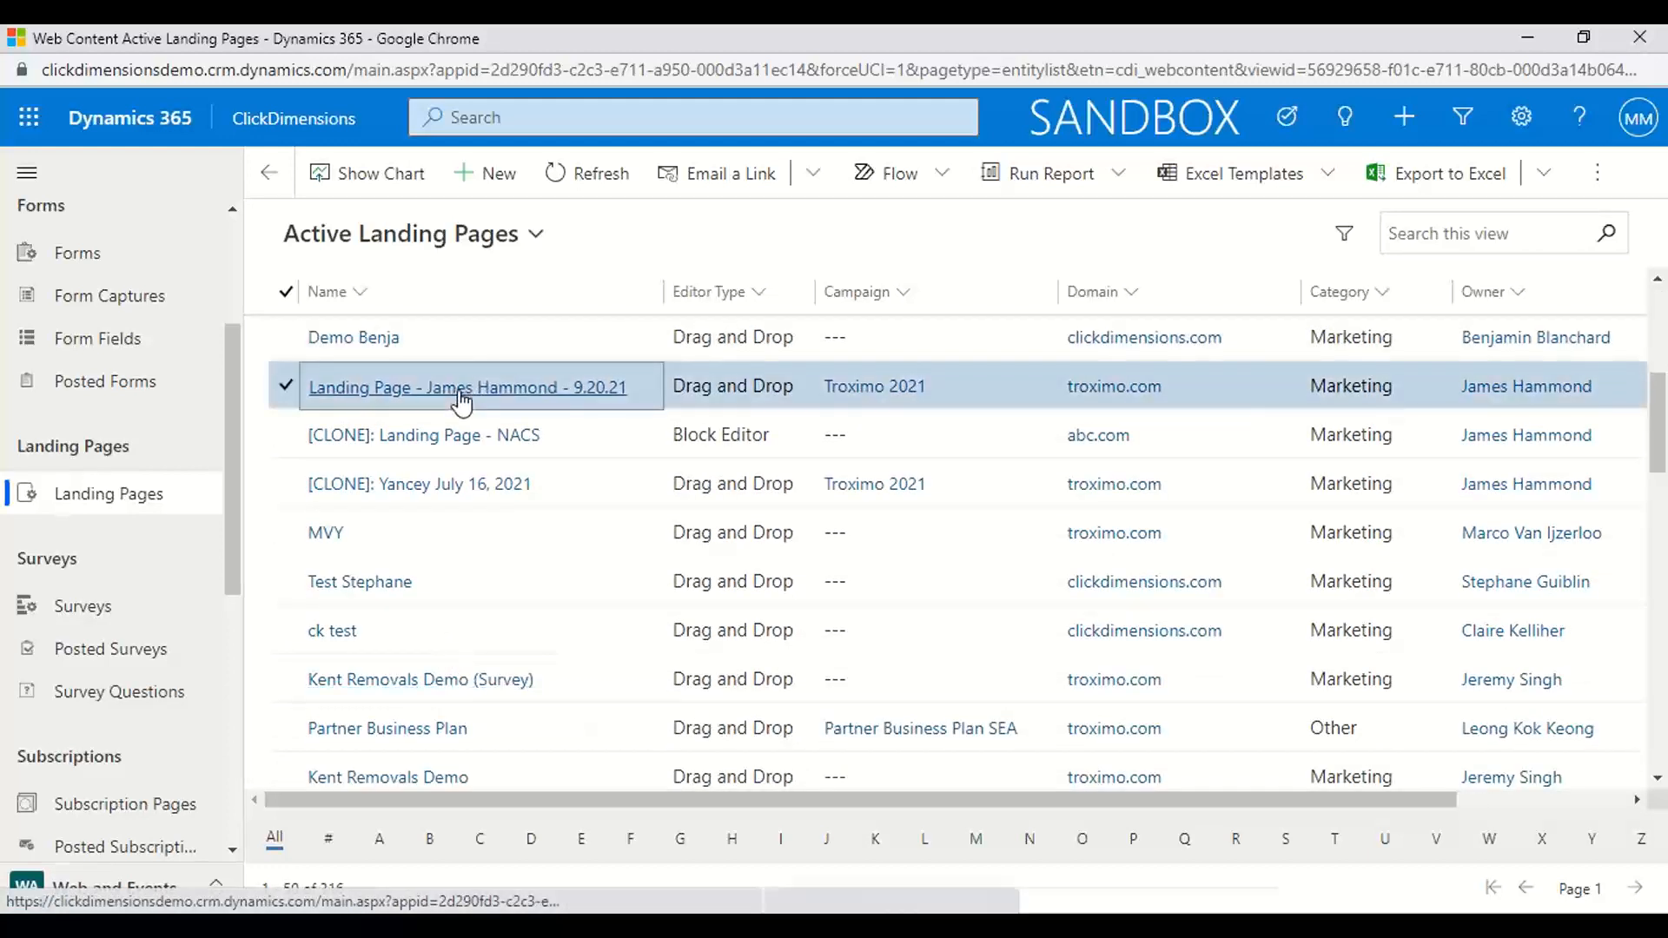
Open the 9.20.21 landing page record in the page designer, and look over the page from banner to social links
{"action": "left_click", "coordinate": [461, 398]}
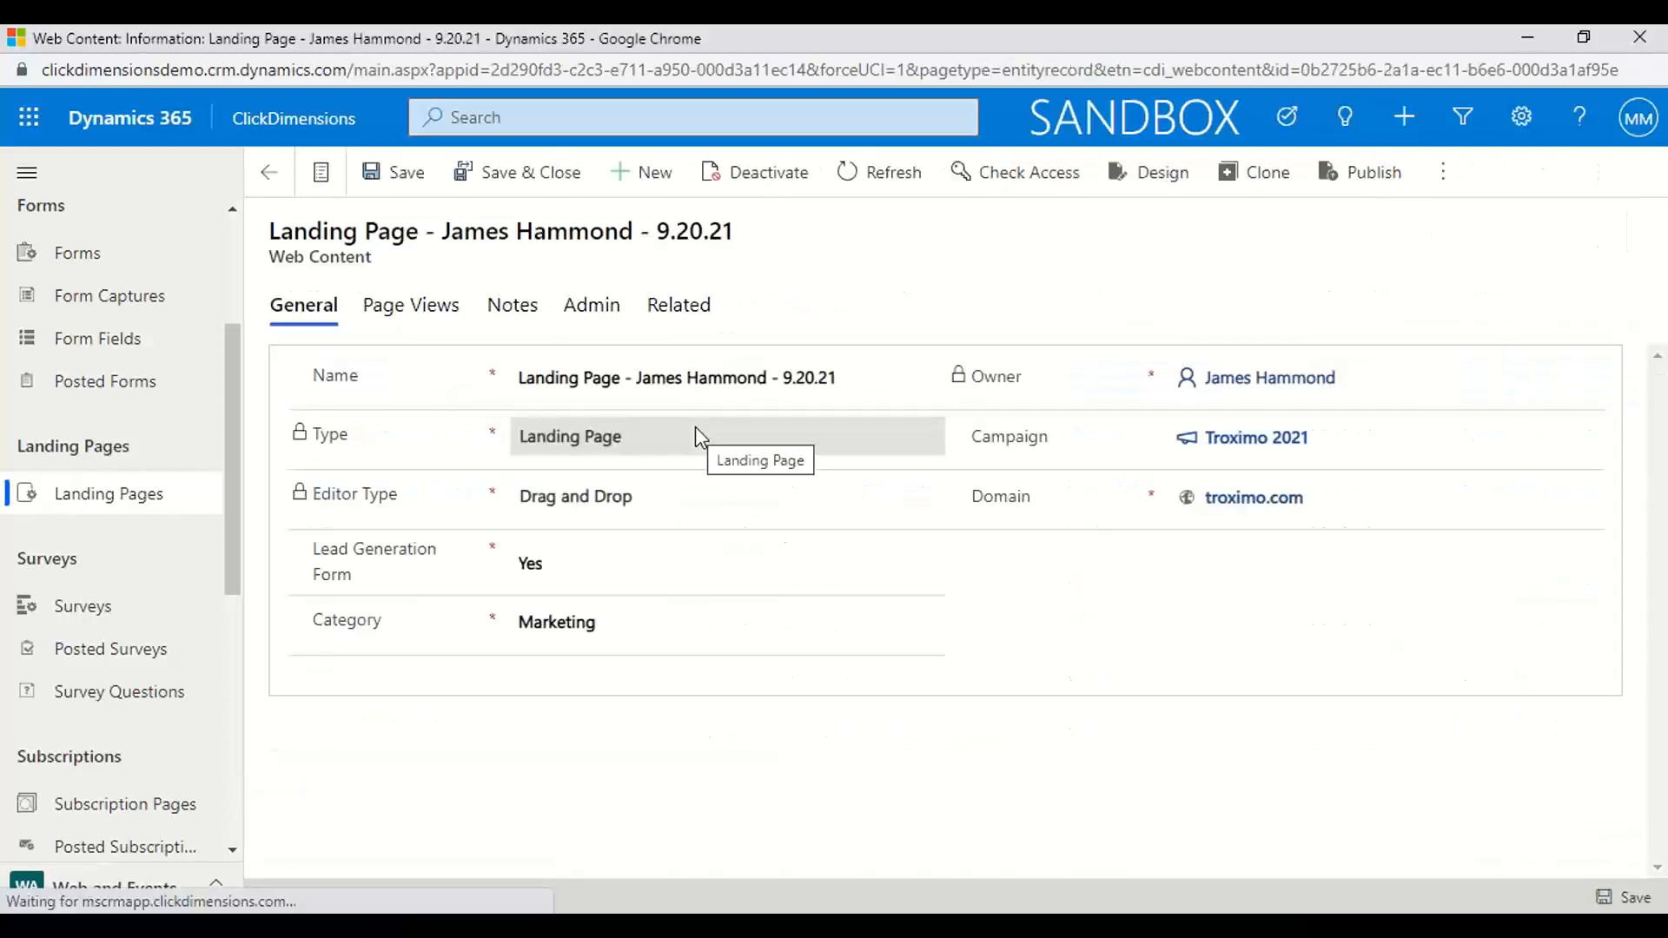
{"action": "left_click", "coordinate": [1141, 177]}
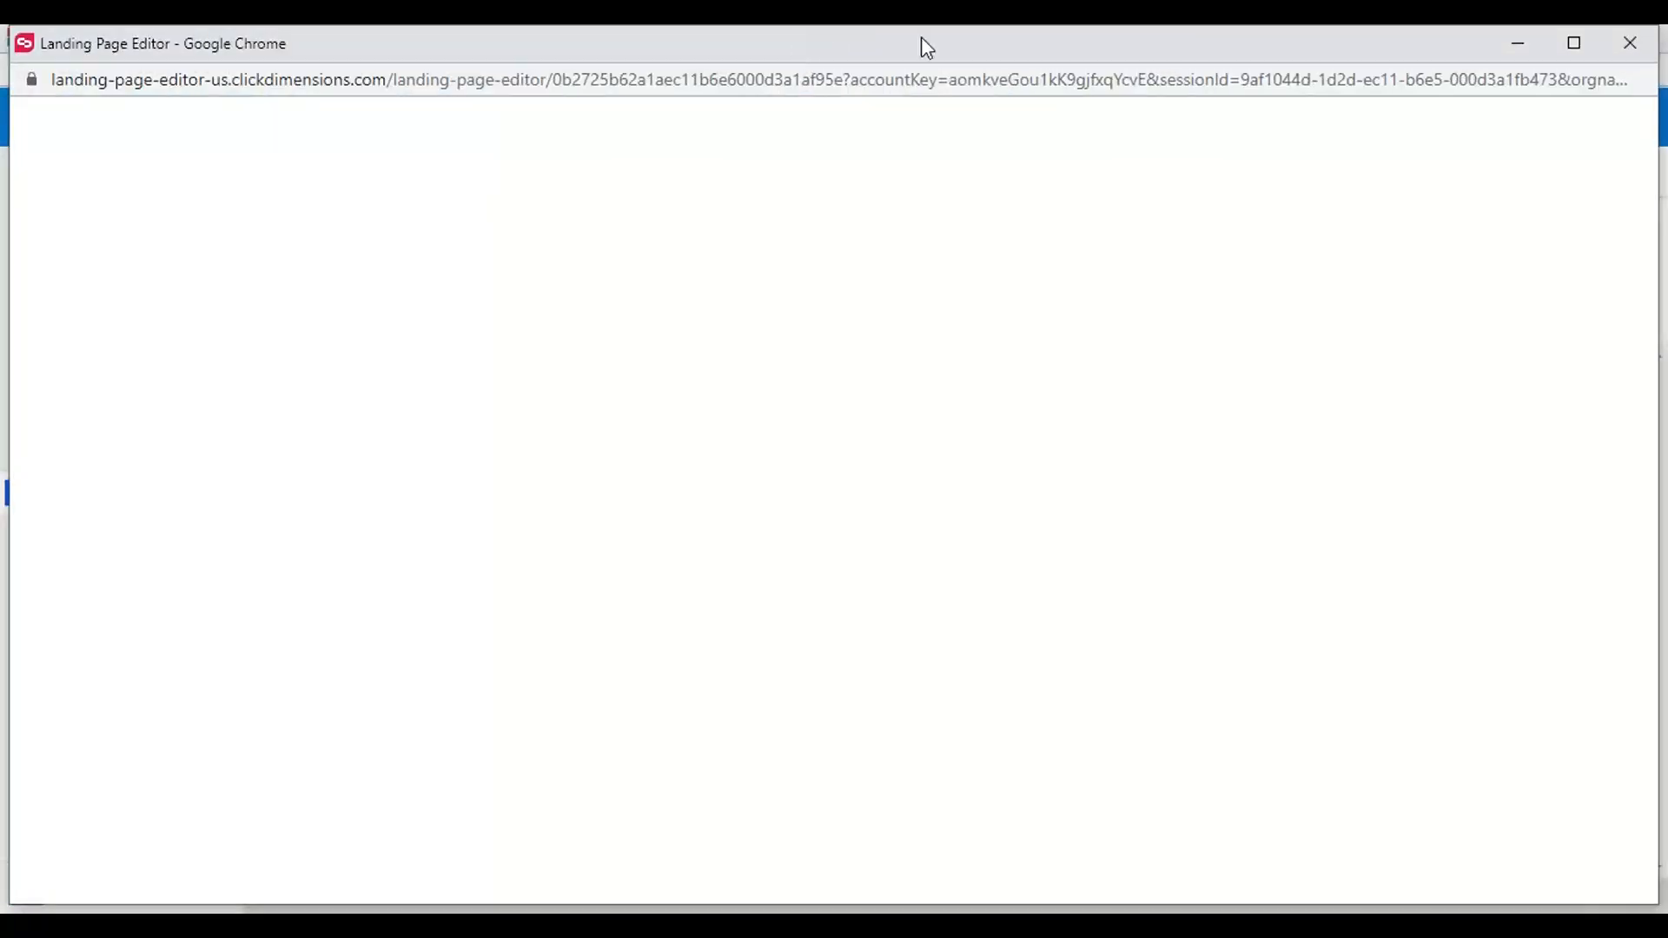
{"action": "mouse_move", "coordinate": [997, 41]}
{"action": "left_mouse_down"}
{"action": "mouse_move", "coordinate": [933, 50]}
{"action": "mouse_move", "coordinate": [994, 40]}
{"action": "left_mouse_up"}
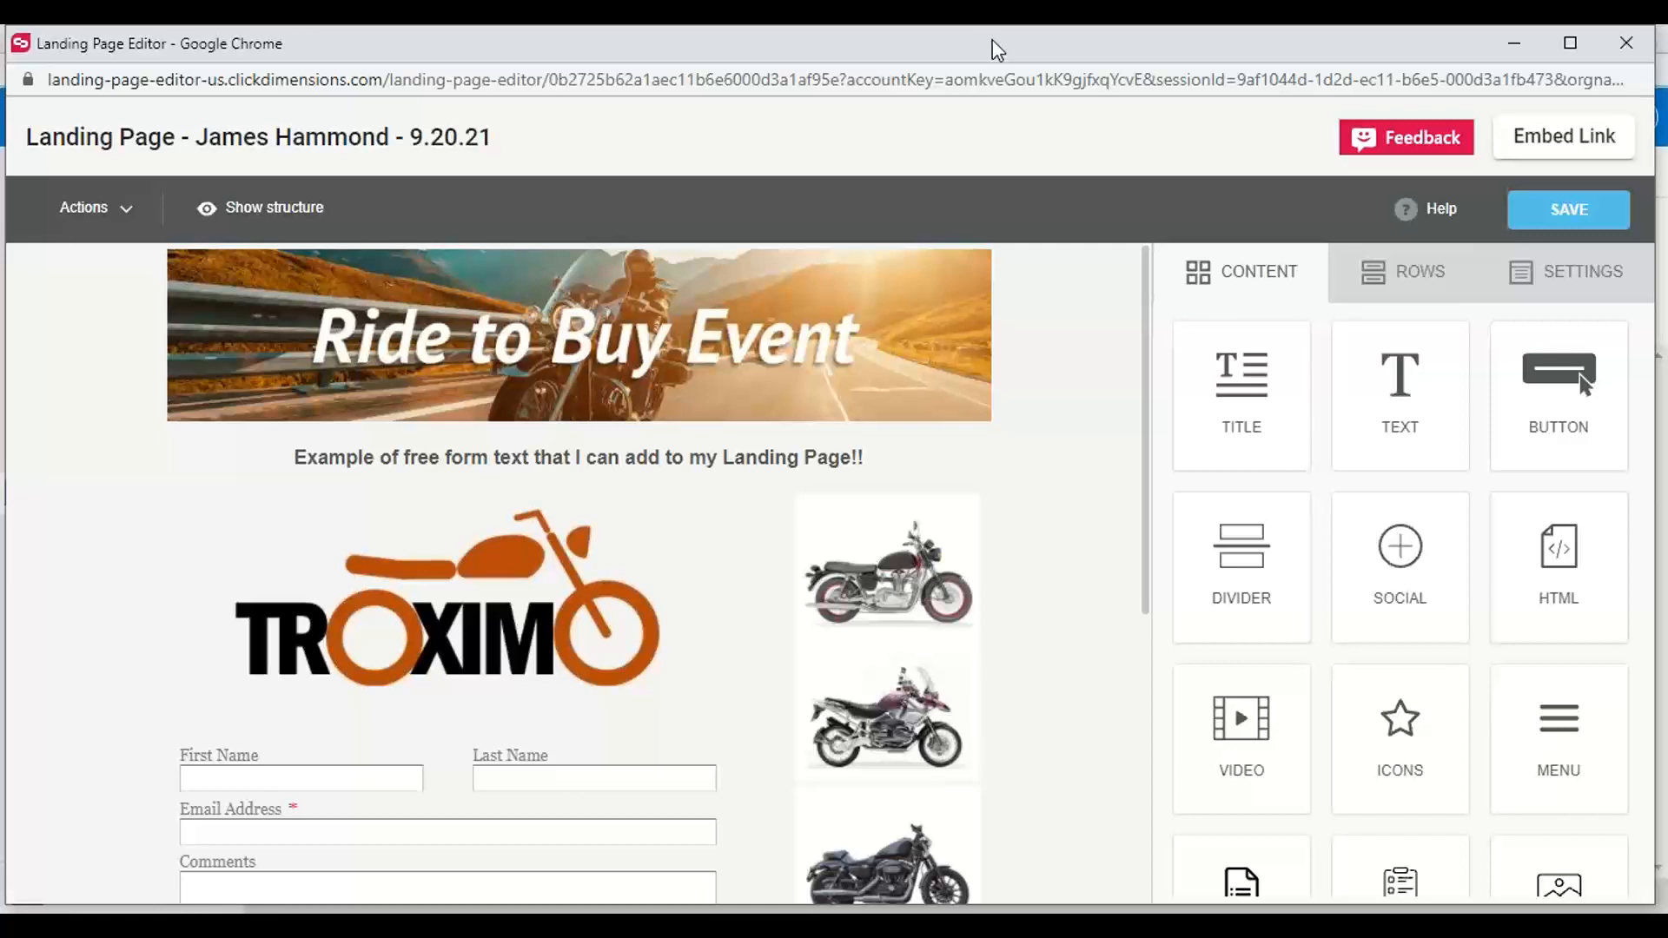
{"action": "scroll", "coordinate": [779, 331], "scroll_direction": "down", "scroll_amount": 5}
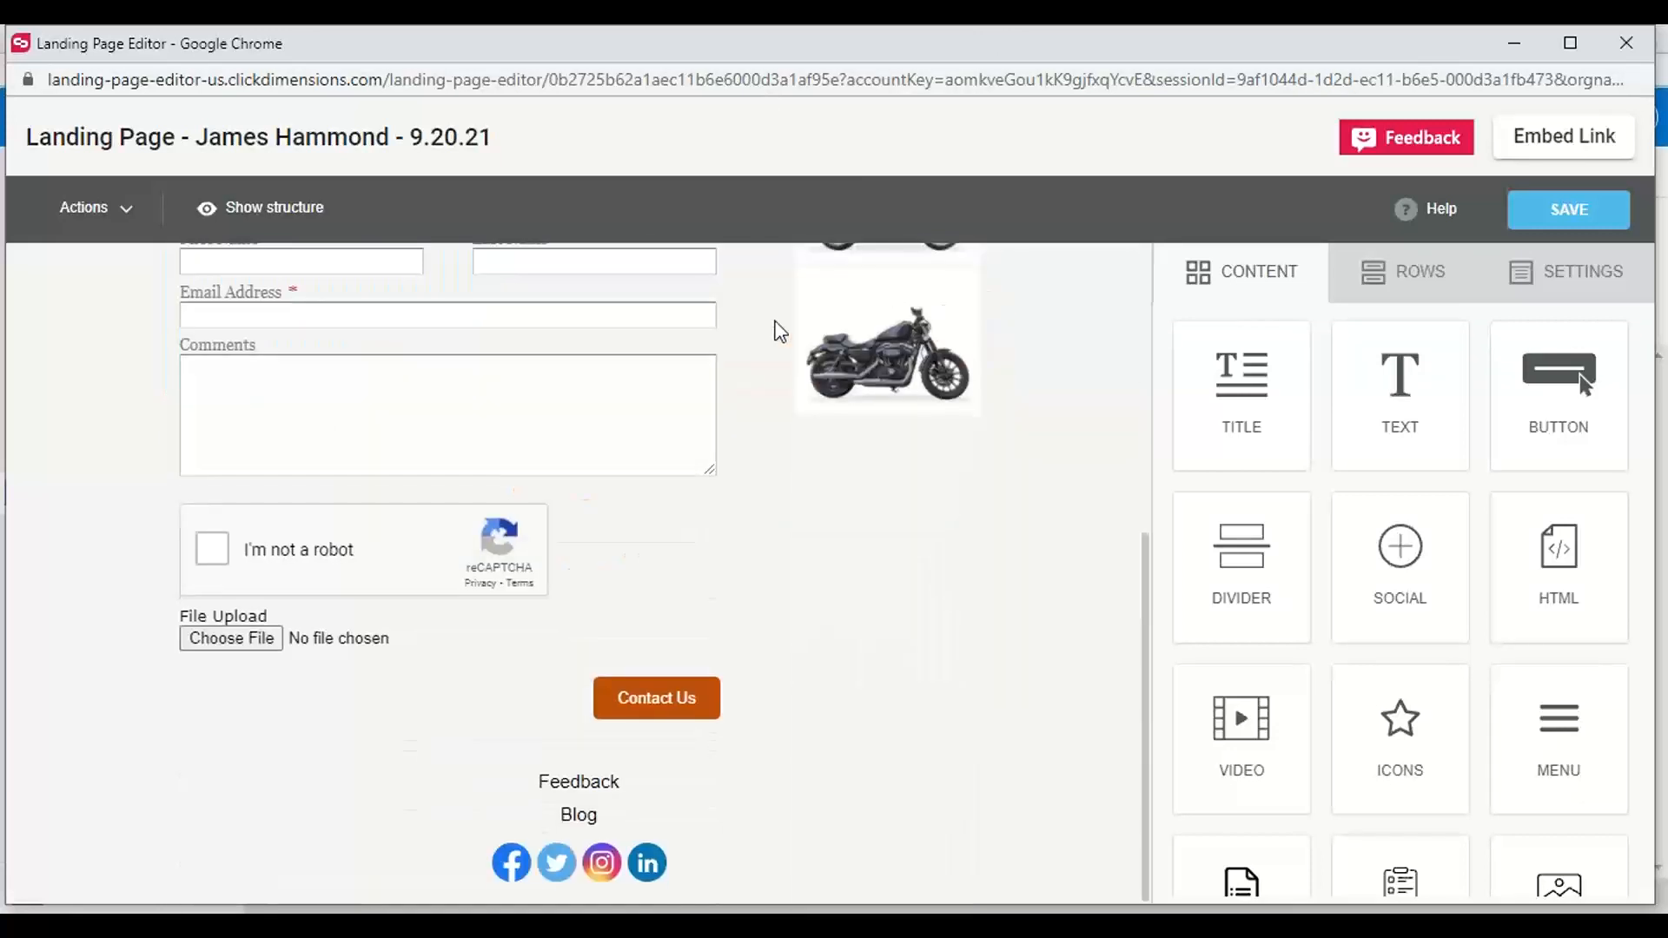
{"action": "scroll", "coordinate": [779, 331], "scroll_direction": "up", "scroll_amount": 5}
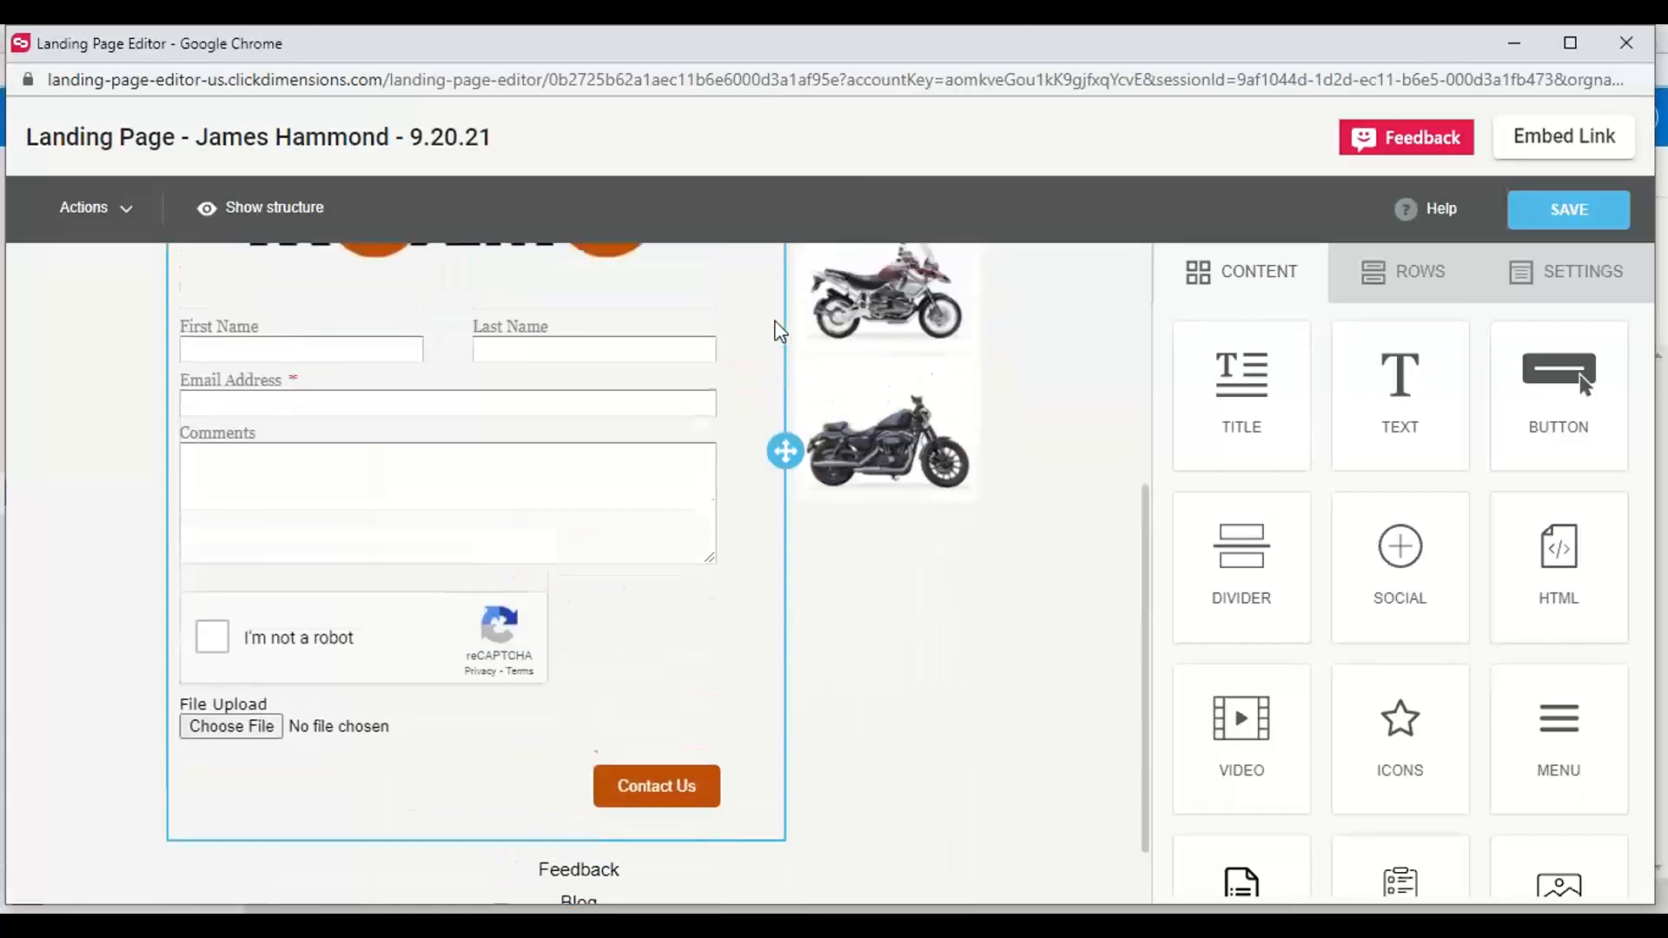
Add a three-column row with a wide middle column between the Contact Us form and the Feedback link
{"action": "left_click", "coordinate": [1400, 291]}
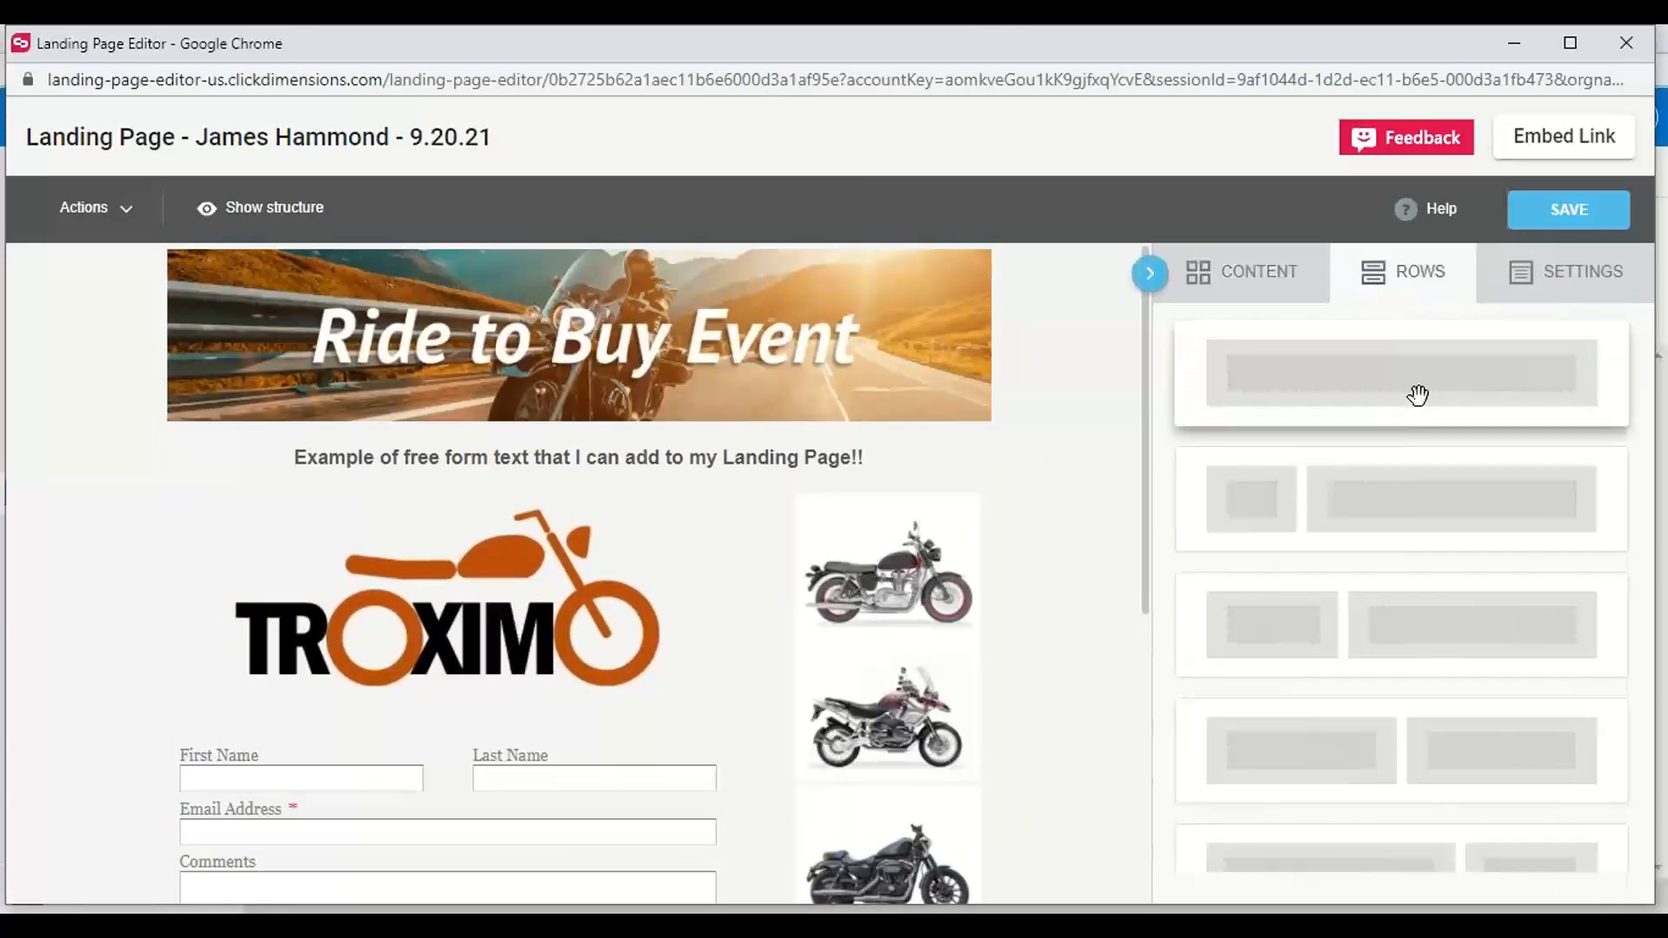
{"action": "scroll", "coordinate": [1419, 394], "scroll_direction": "down", "scroll_amount": 5}
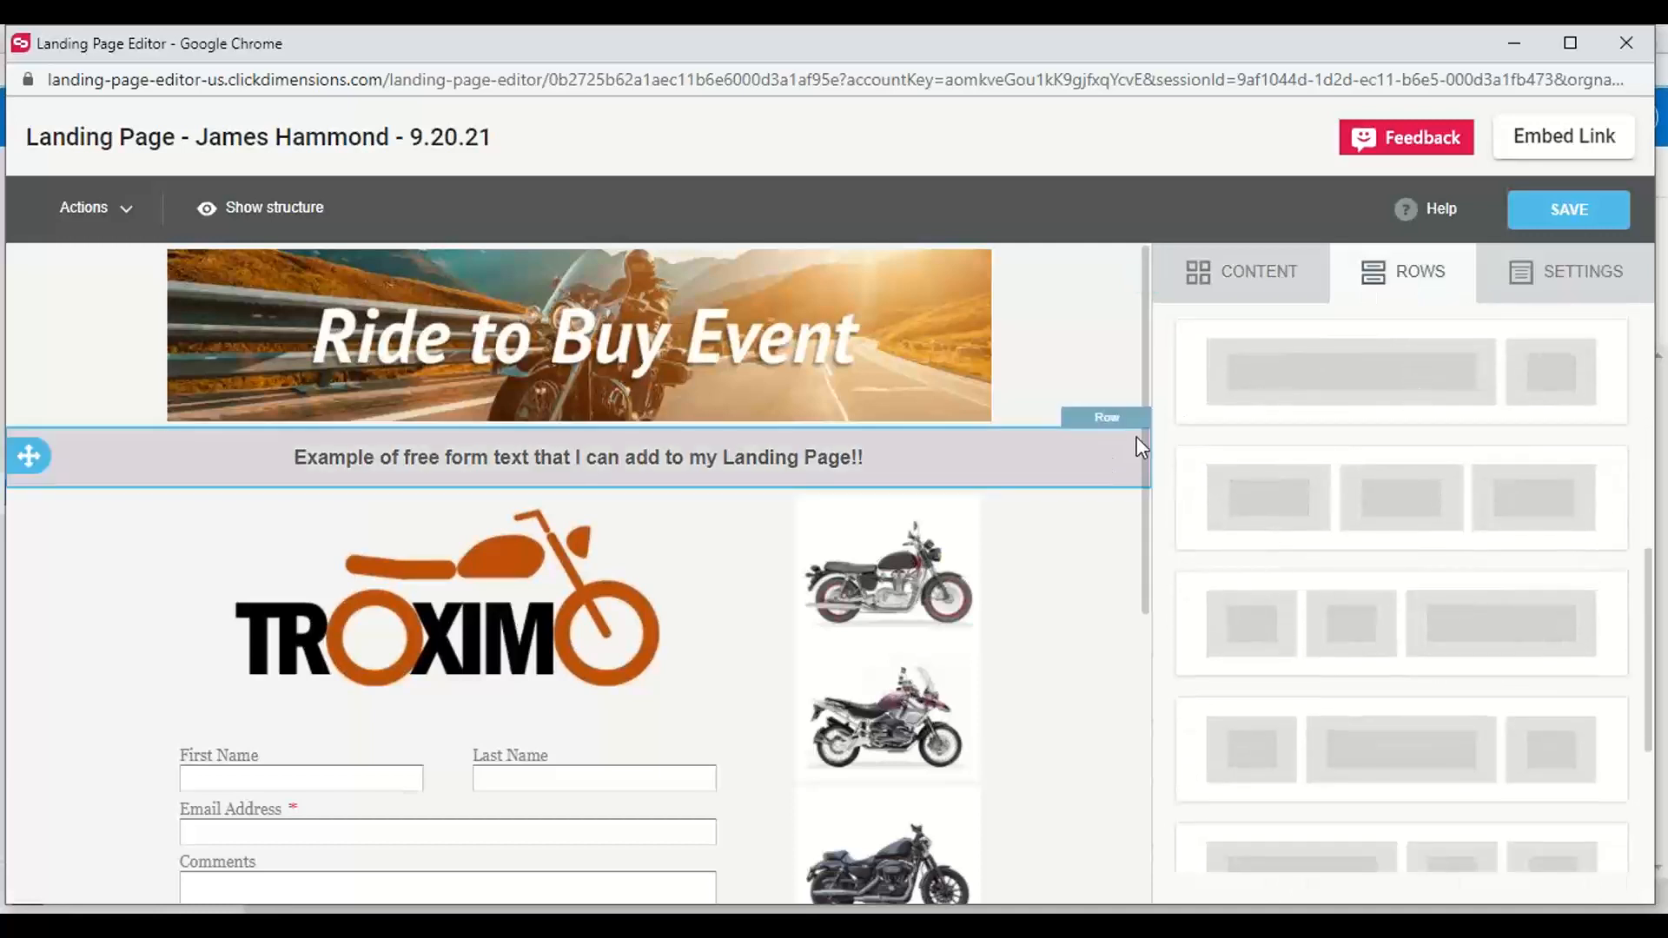
{"action": "scroll", "coordinate": [1139, 521], "scroll_direction": "down", "scroll_amount": 4}
{"action": "scroll", "coordinate": [1121, 656], "scroll_direction": "down", "scroll_amount": 2}
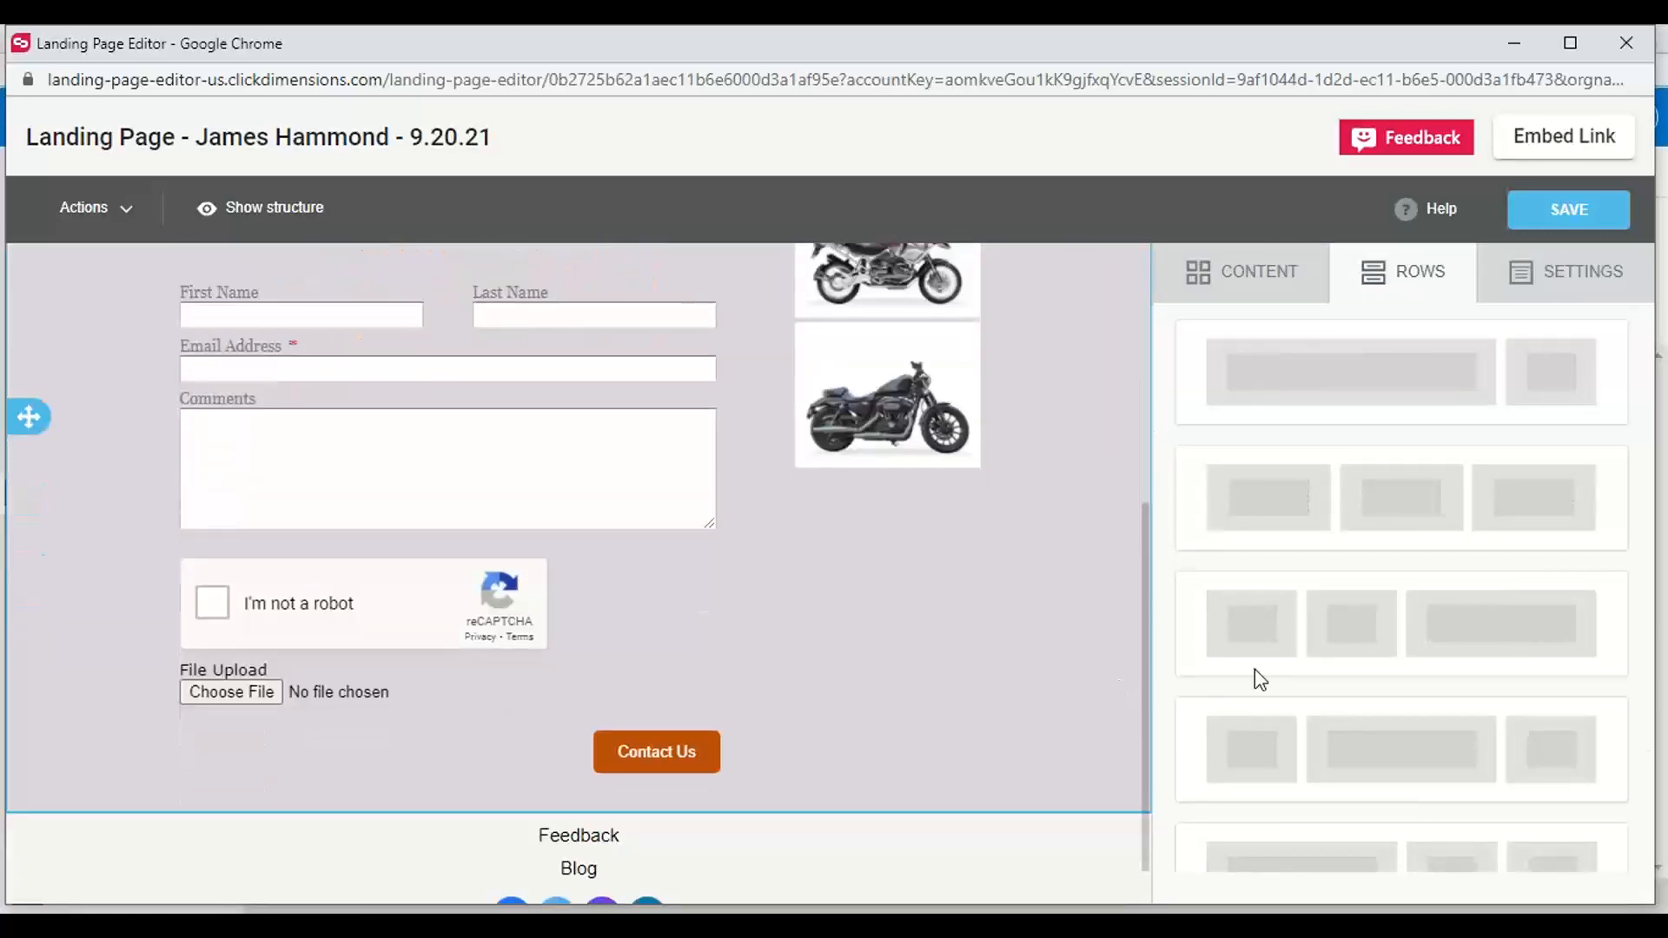
{"action": "left_click_drag", "start_coordinate": [1286, 717], "coordinate": [339, 782]}
{"action": "scroll", "coordinate": [902, 610], "scroll_direction": "down", "scroll_amount": 2}
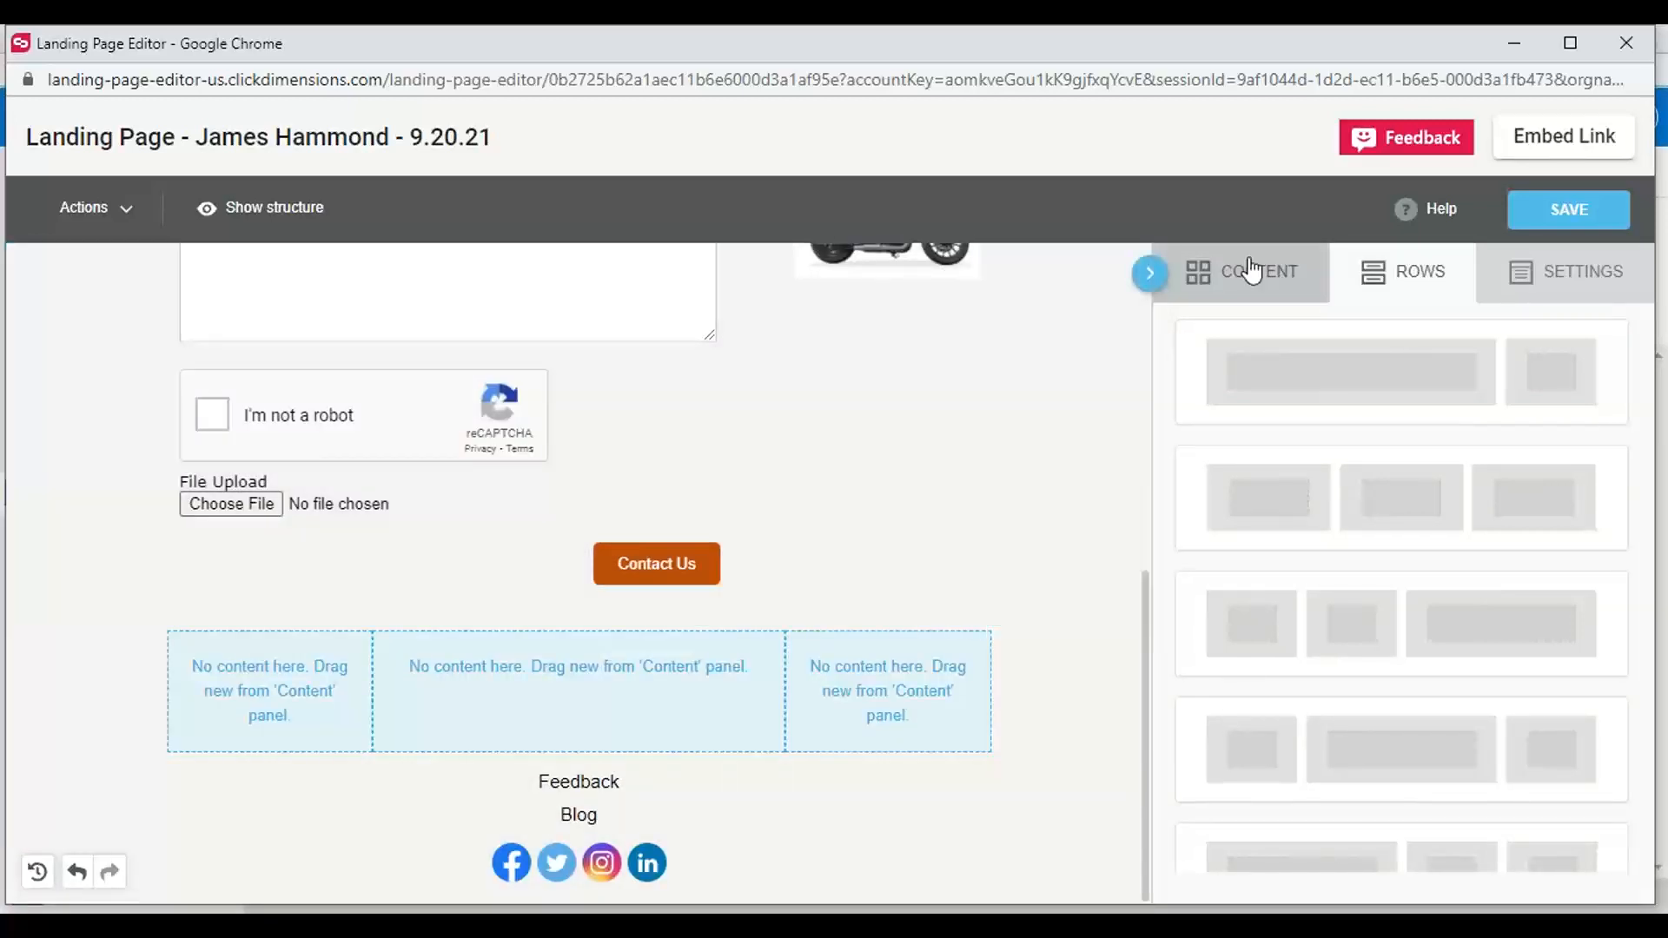
Look through the available content blocks, and place an image block in the first column of the new row
{"action": "left_click", "coordinate": [1276, 272]}
{"action": "scroll", "coordinate": [1279, 617], "scroll_direction": "down", "scroll_amount": 1}
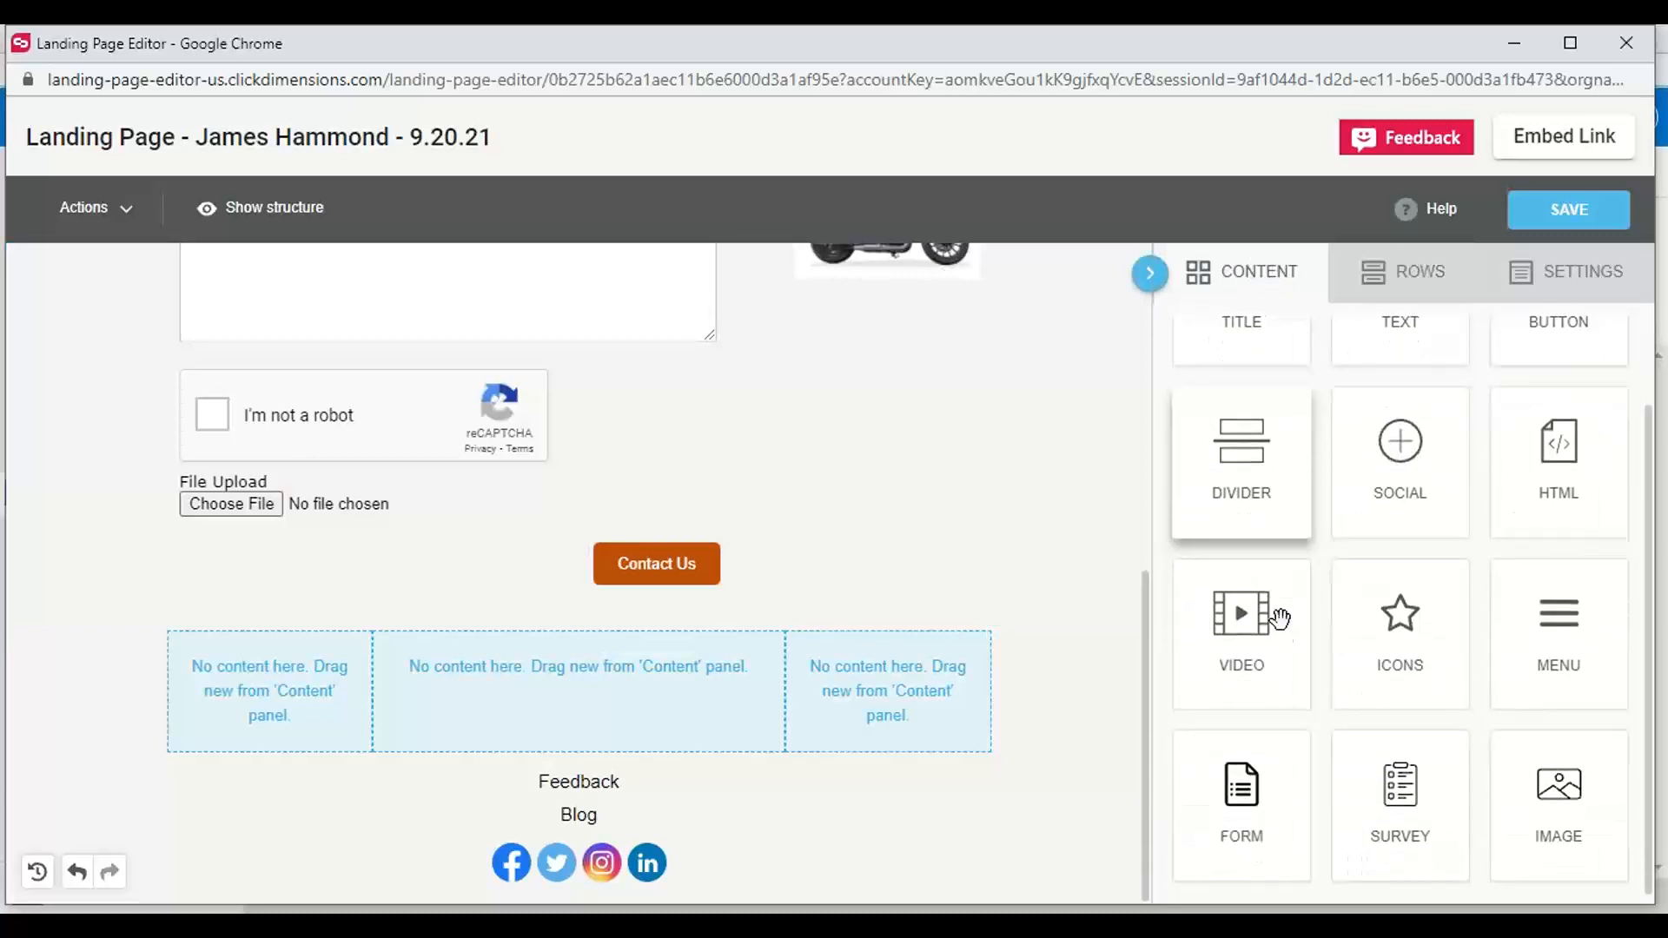
{"action": "scroll", "coordinate": [1274, 622], "scroll_direction": "up", "scroll_amount": 1}
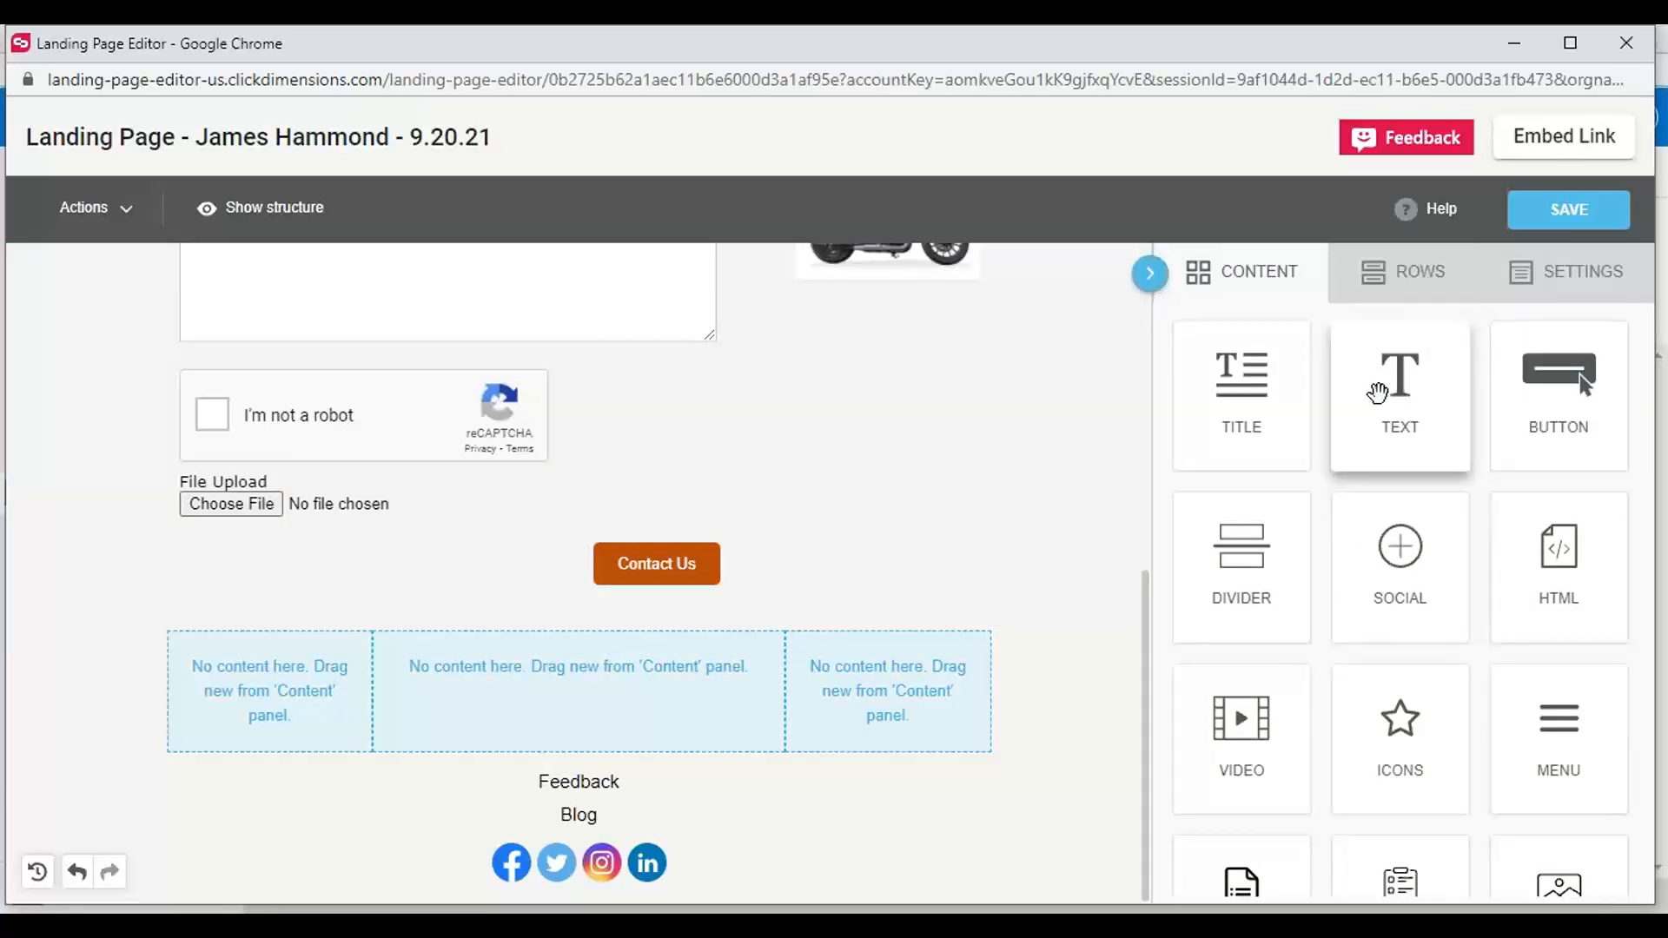
{"action": "scroll", "coordinate": [1396, 416], "scroll_direction": "down", "scroll_amount": 1}
{"action": "scroll", "coordinate": [1395, 416], "scroll_direction": "down", "scroll_amount": 1}
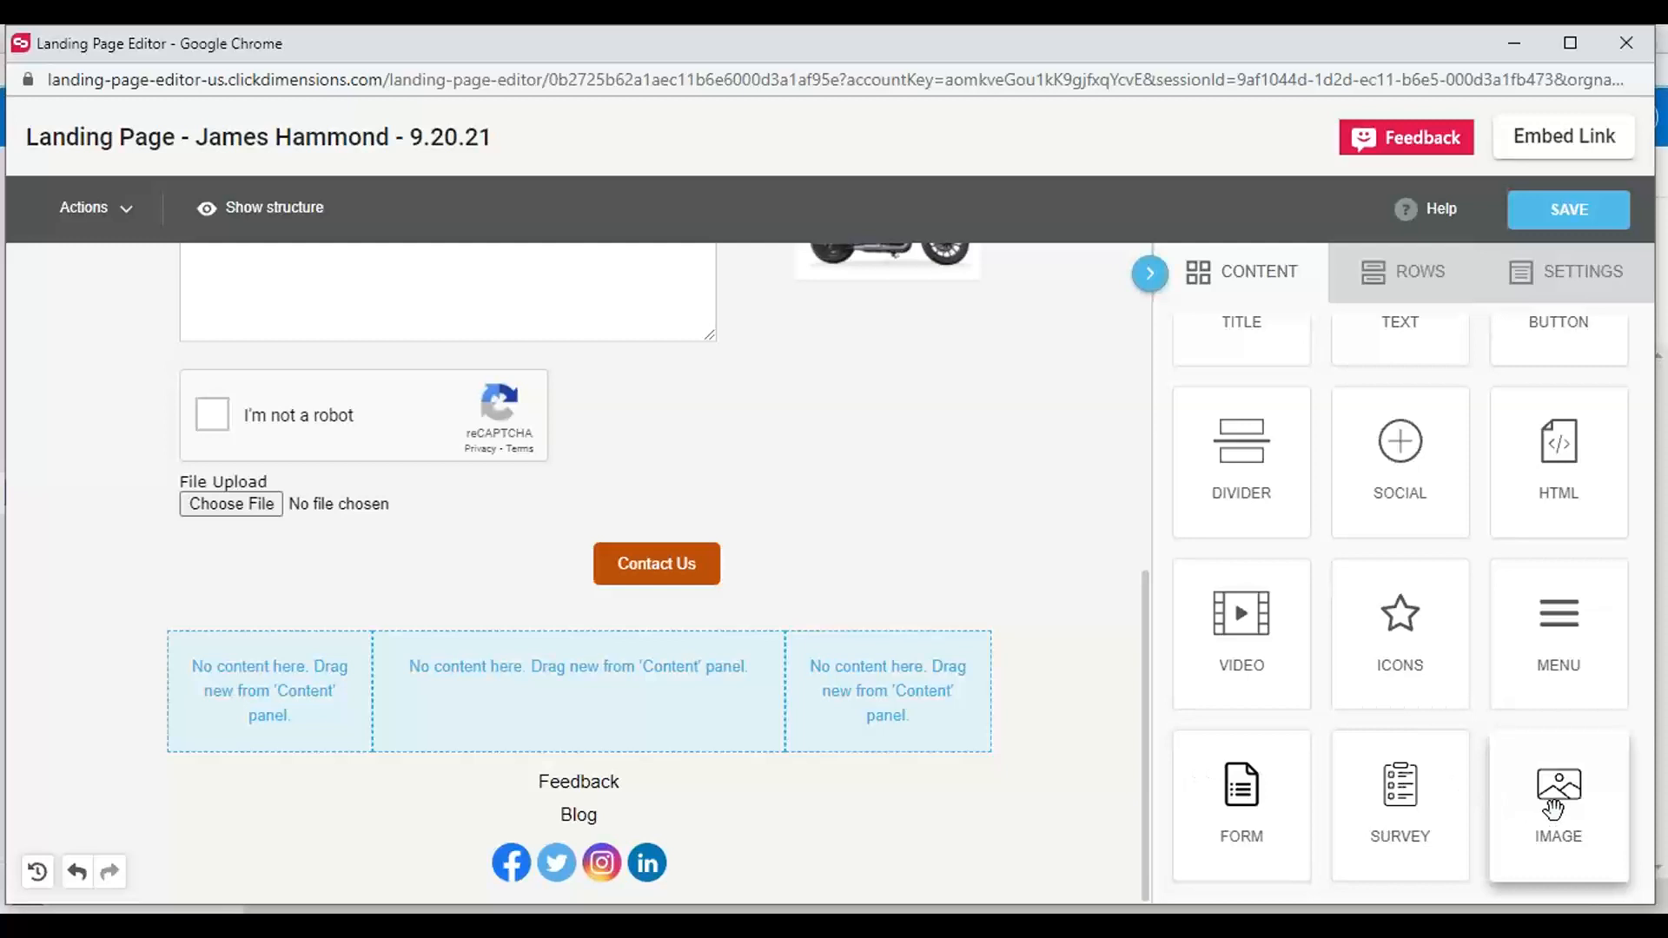
{"action": "left_click_drag", "start_coordinate": [1554, 808], "coordinate": [235, 661]}
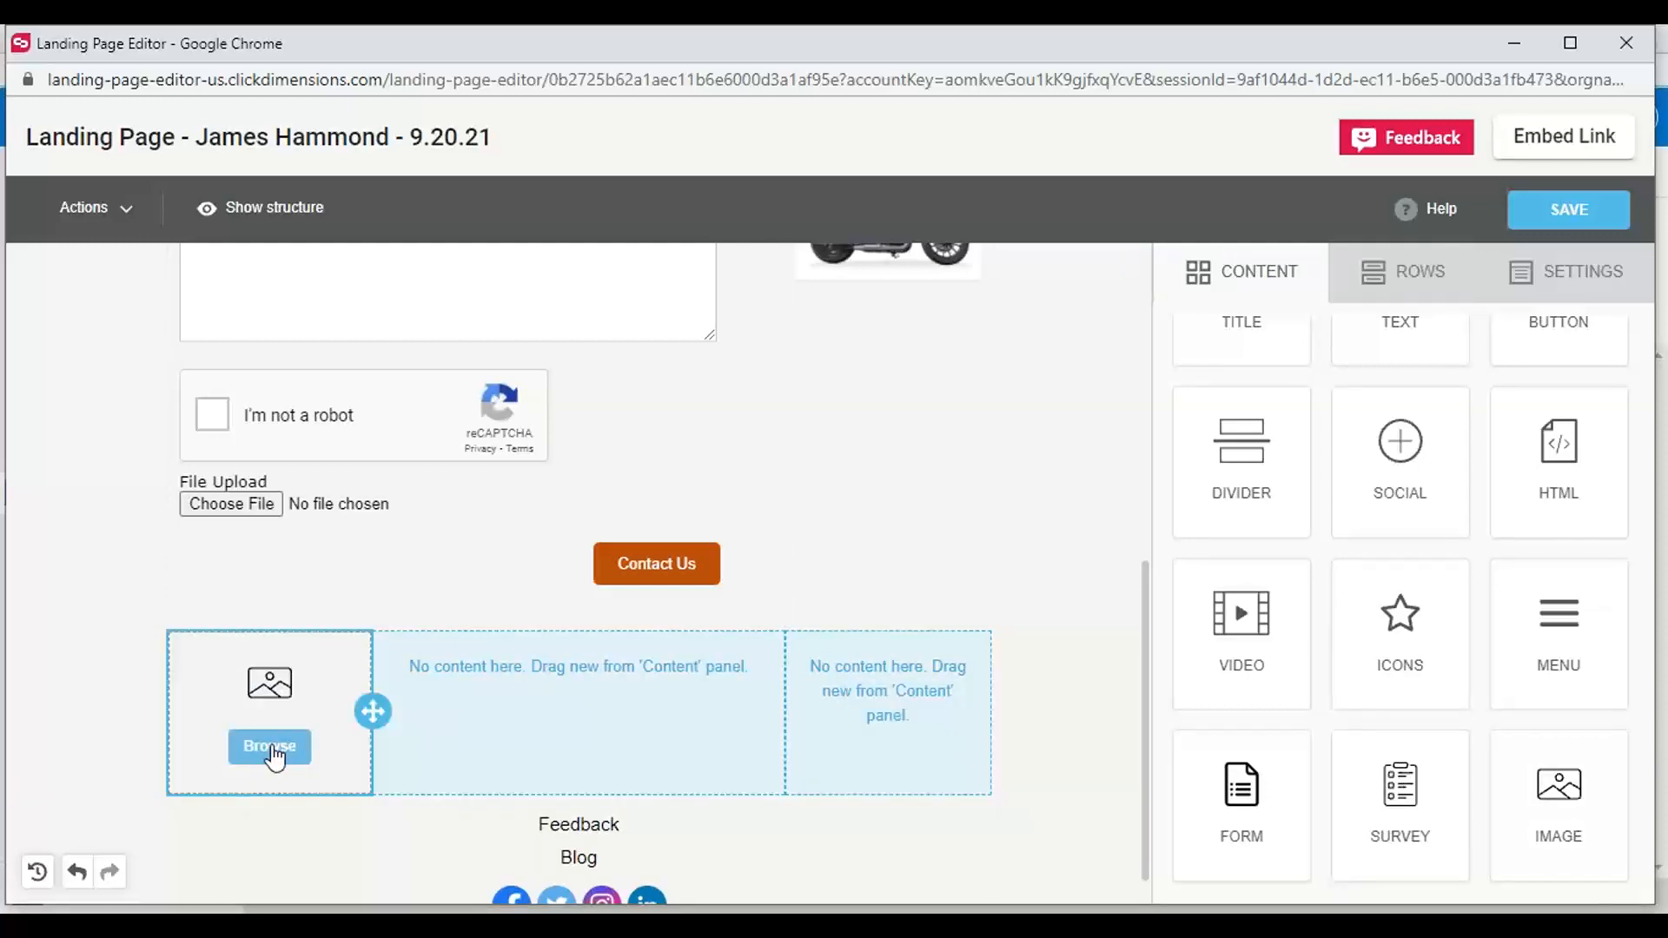
Fill the image block with a dual-sport motorcycle rider picture from the TROXIMO image folder
{"action": "left_click", "coordinate": [271, 747]}
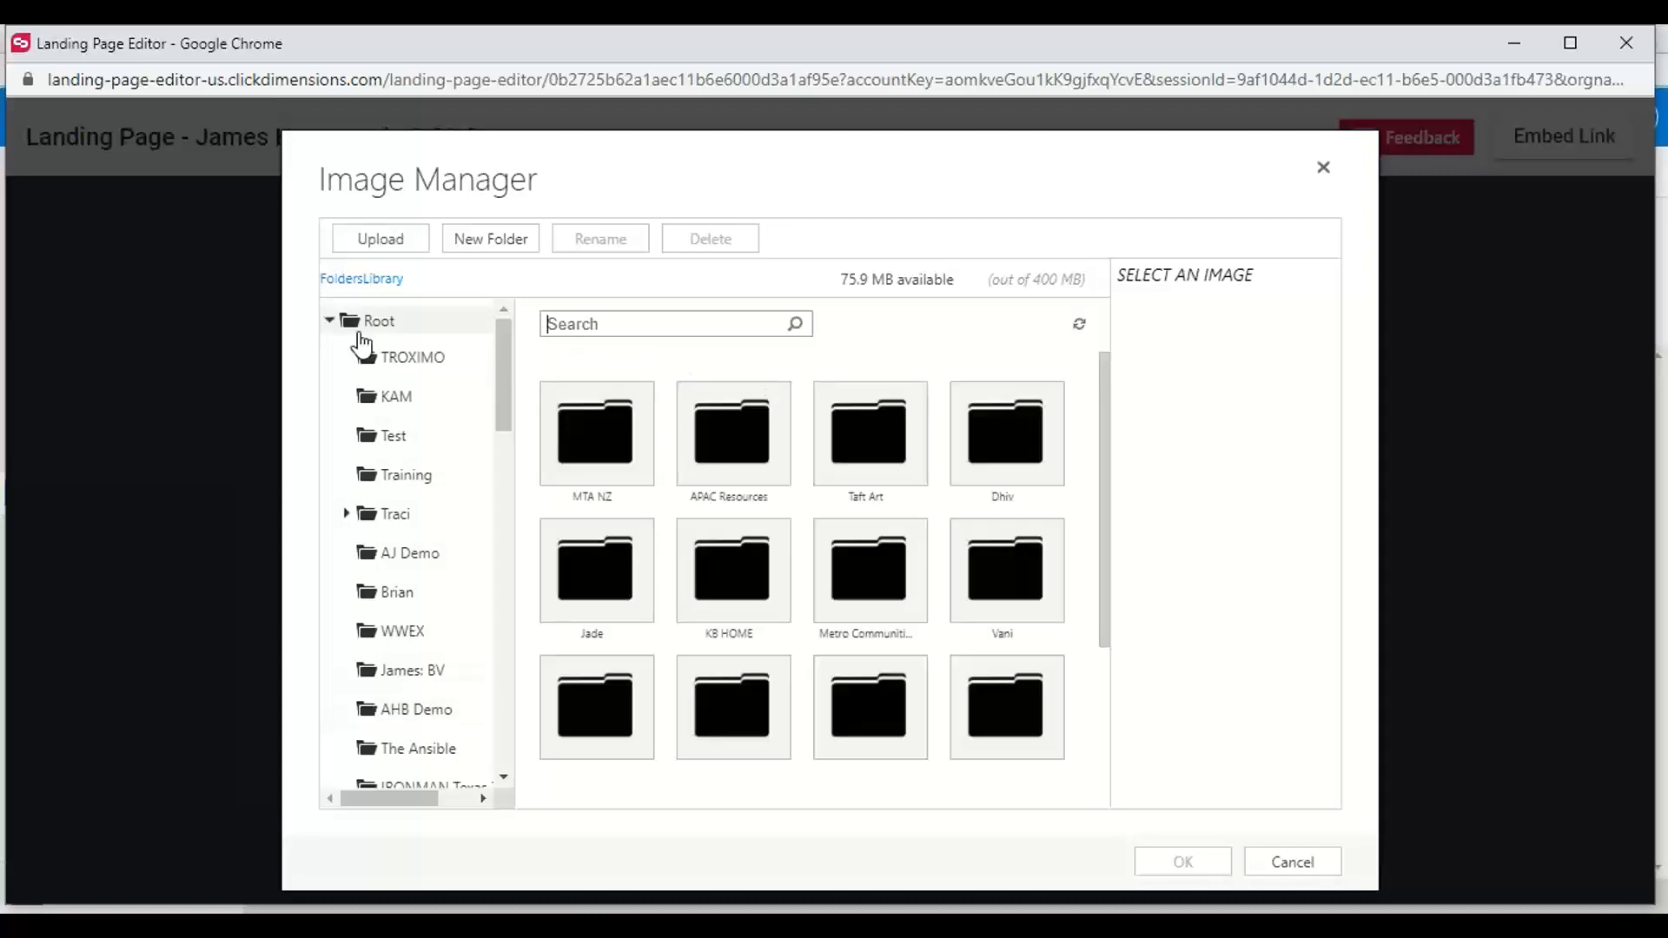
{"action": "left_click", "coordinate": [406, 358]}
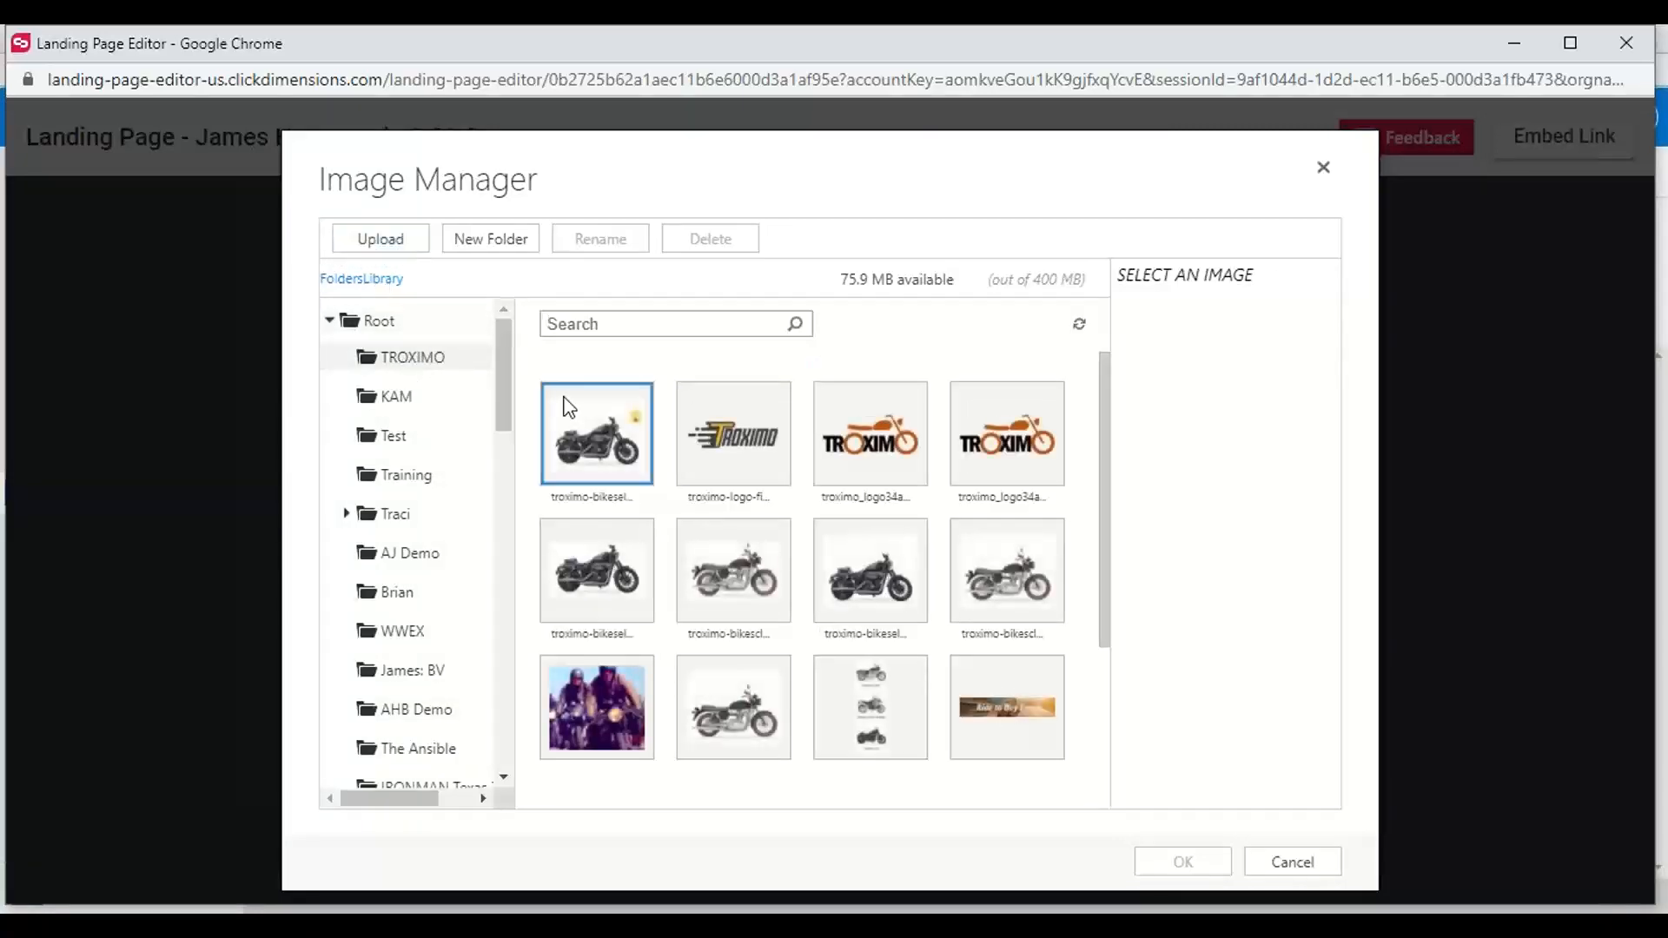
{"action": "scroll", "coordinate": [909, 589], "scroll_direction": "down", "scroll_amount": 2}
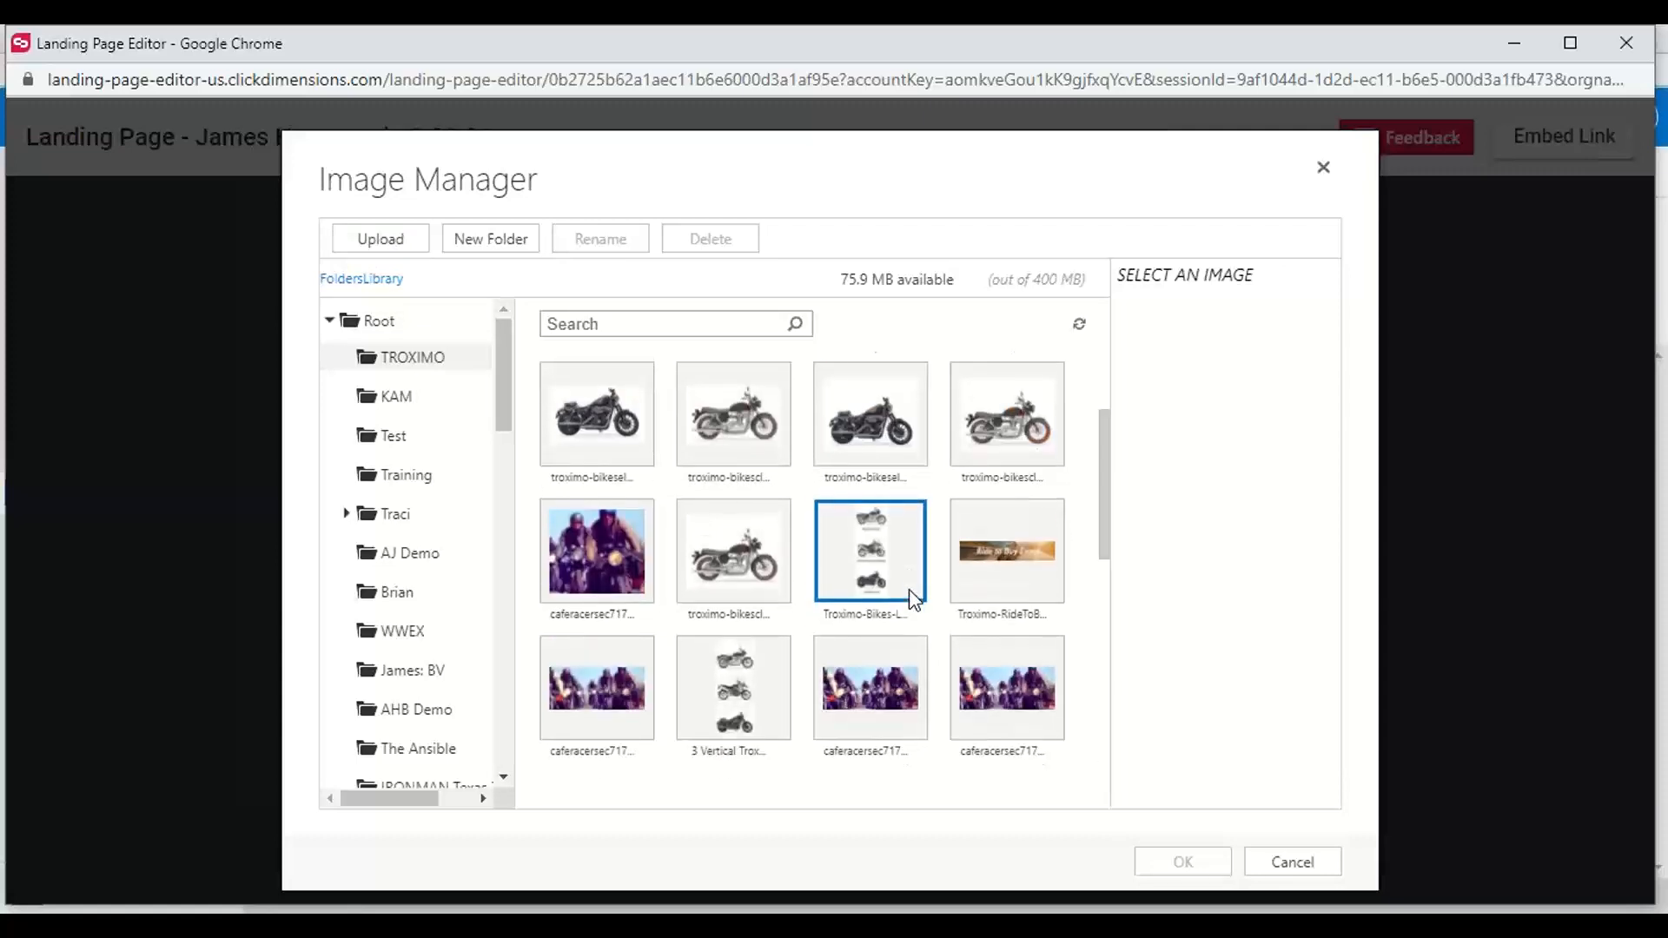
{"action": "scroll", "coordinate": [909, 590], "scroll_direction": "down", "scroll_amount": 5}
{"action": "scroll", "coordinate": [909, 589], "scroll_direction": "up", "scroll_amount": 2}
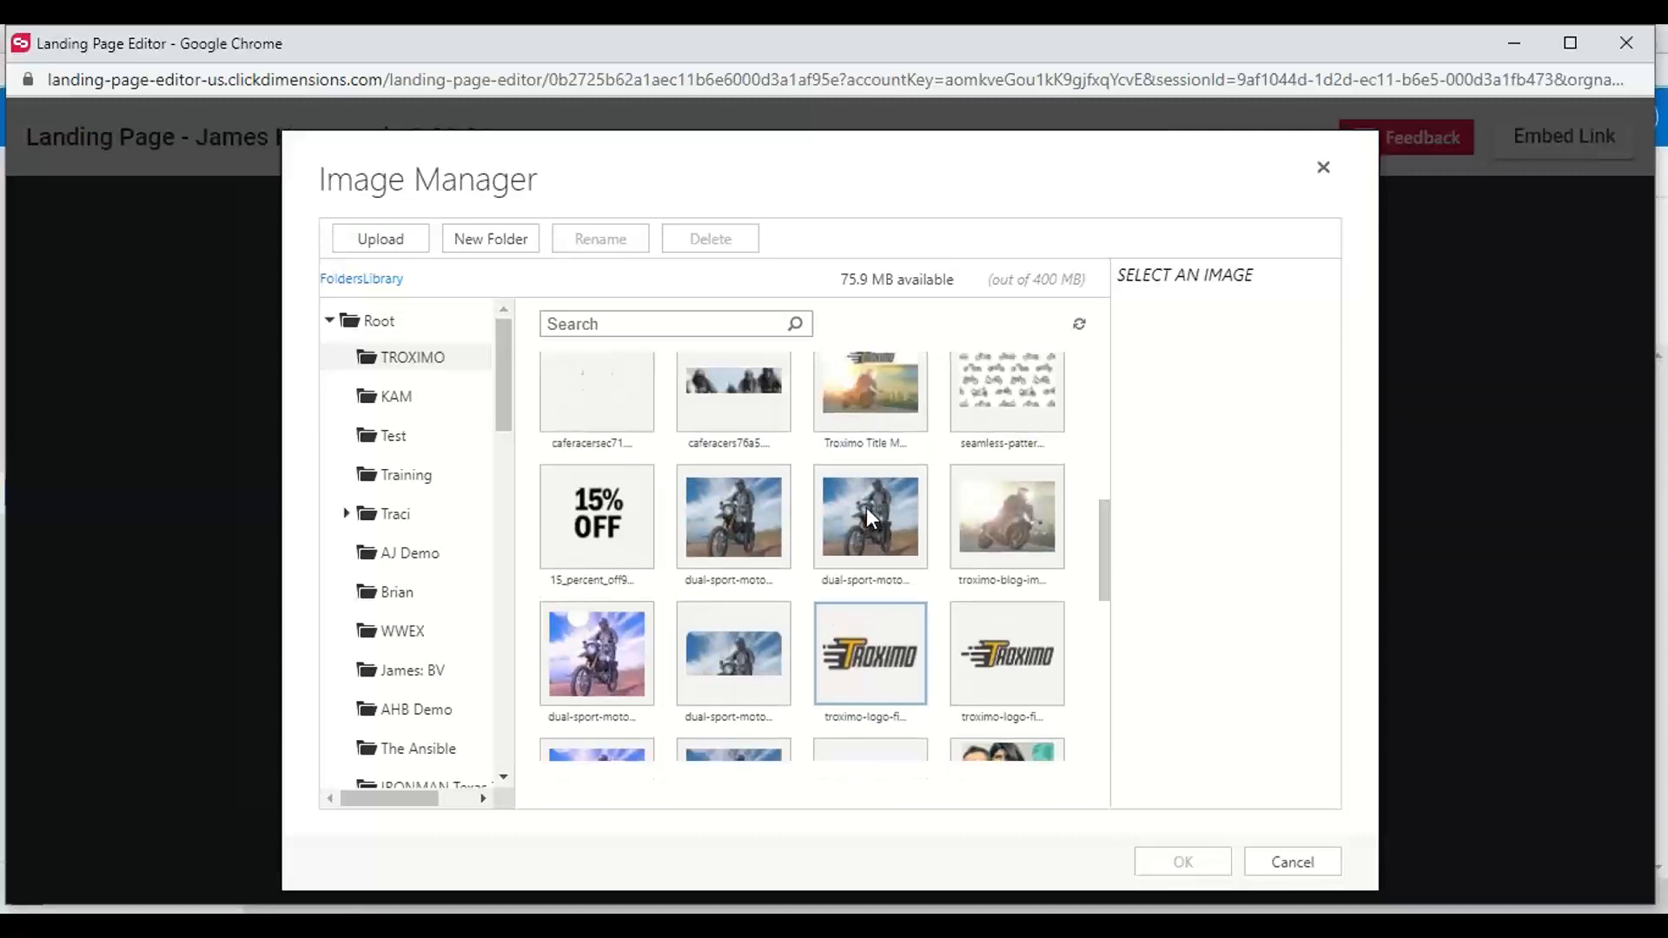
{"action": "left_click", "coordinate": [867, 513]}
{"action": "left_click", "coordinate": [1181, 862]}
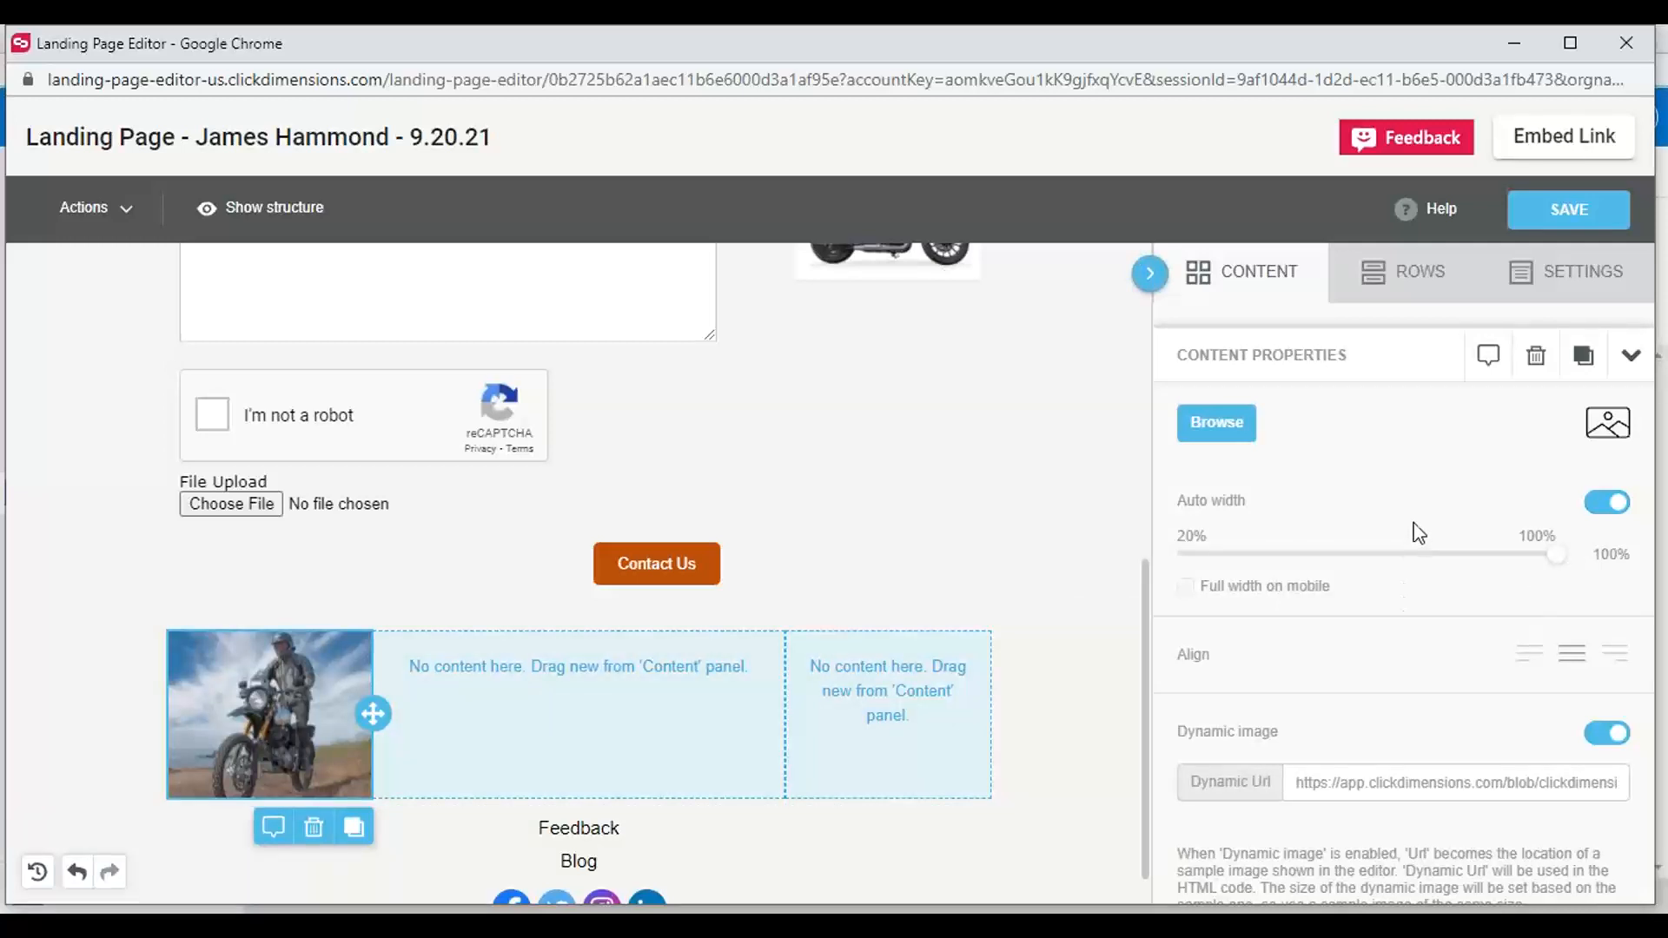
Try #2dace0 as the page's content area background color, and set it to #f4f4f5 instead
{"action": "left_click", "coordinate": [1500, 305]}
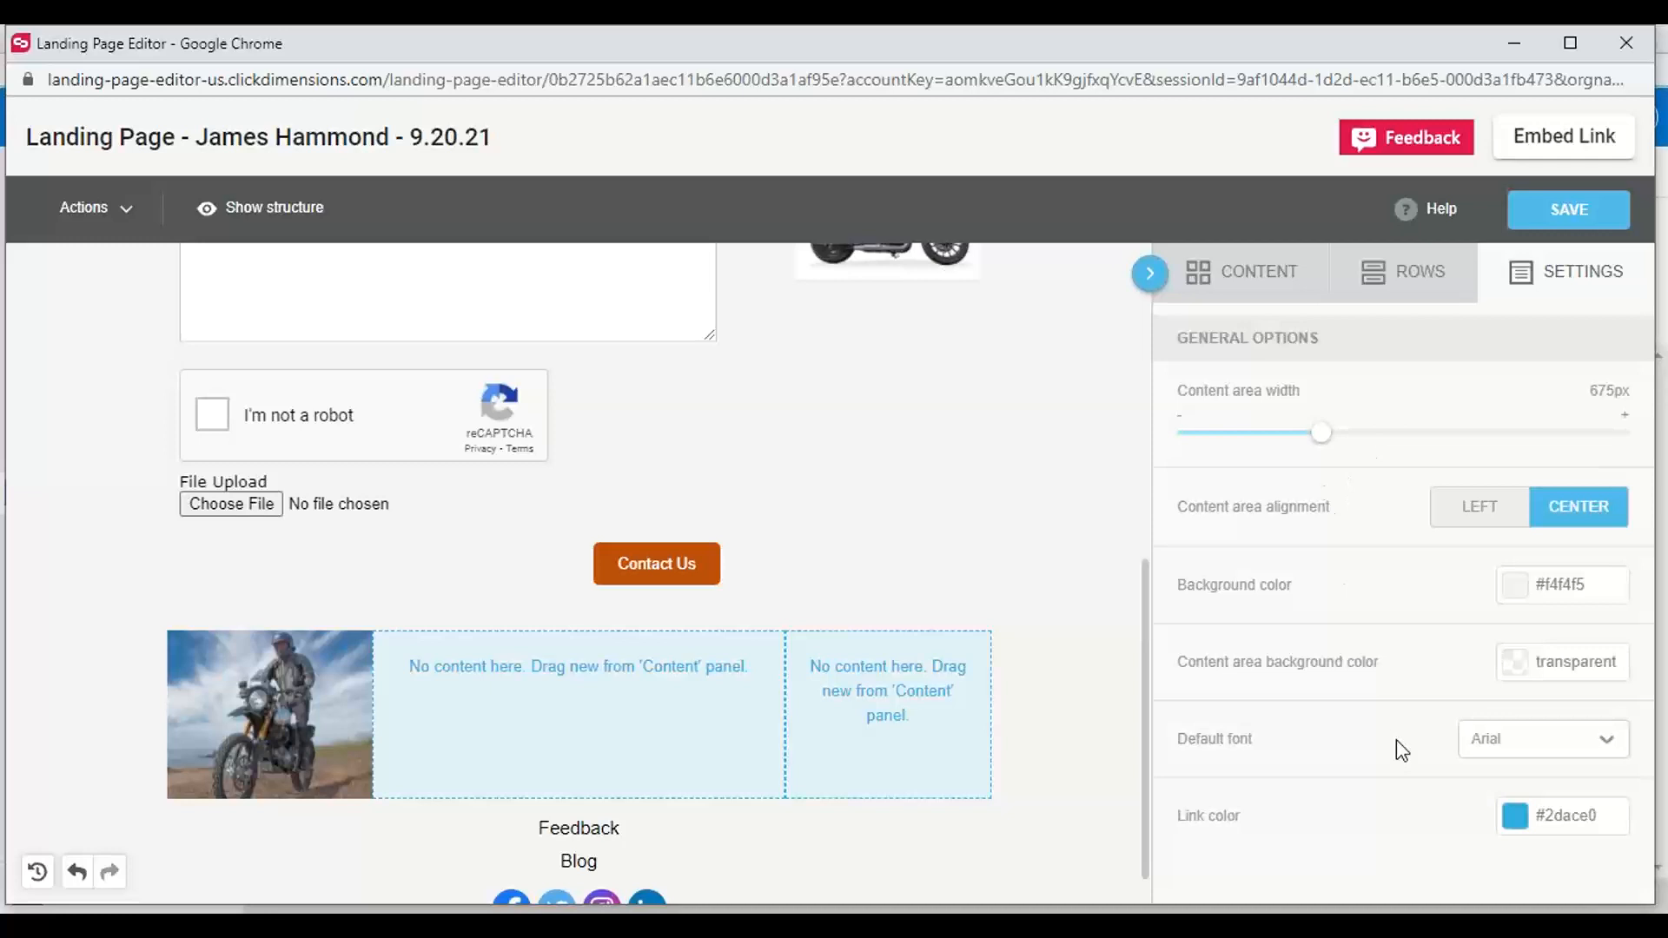
{"action": "left_click", "coordinate": [1521, 669]}
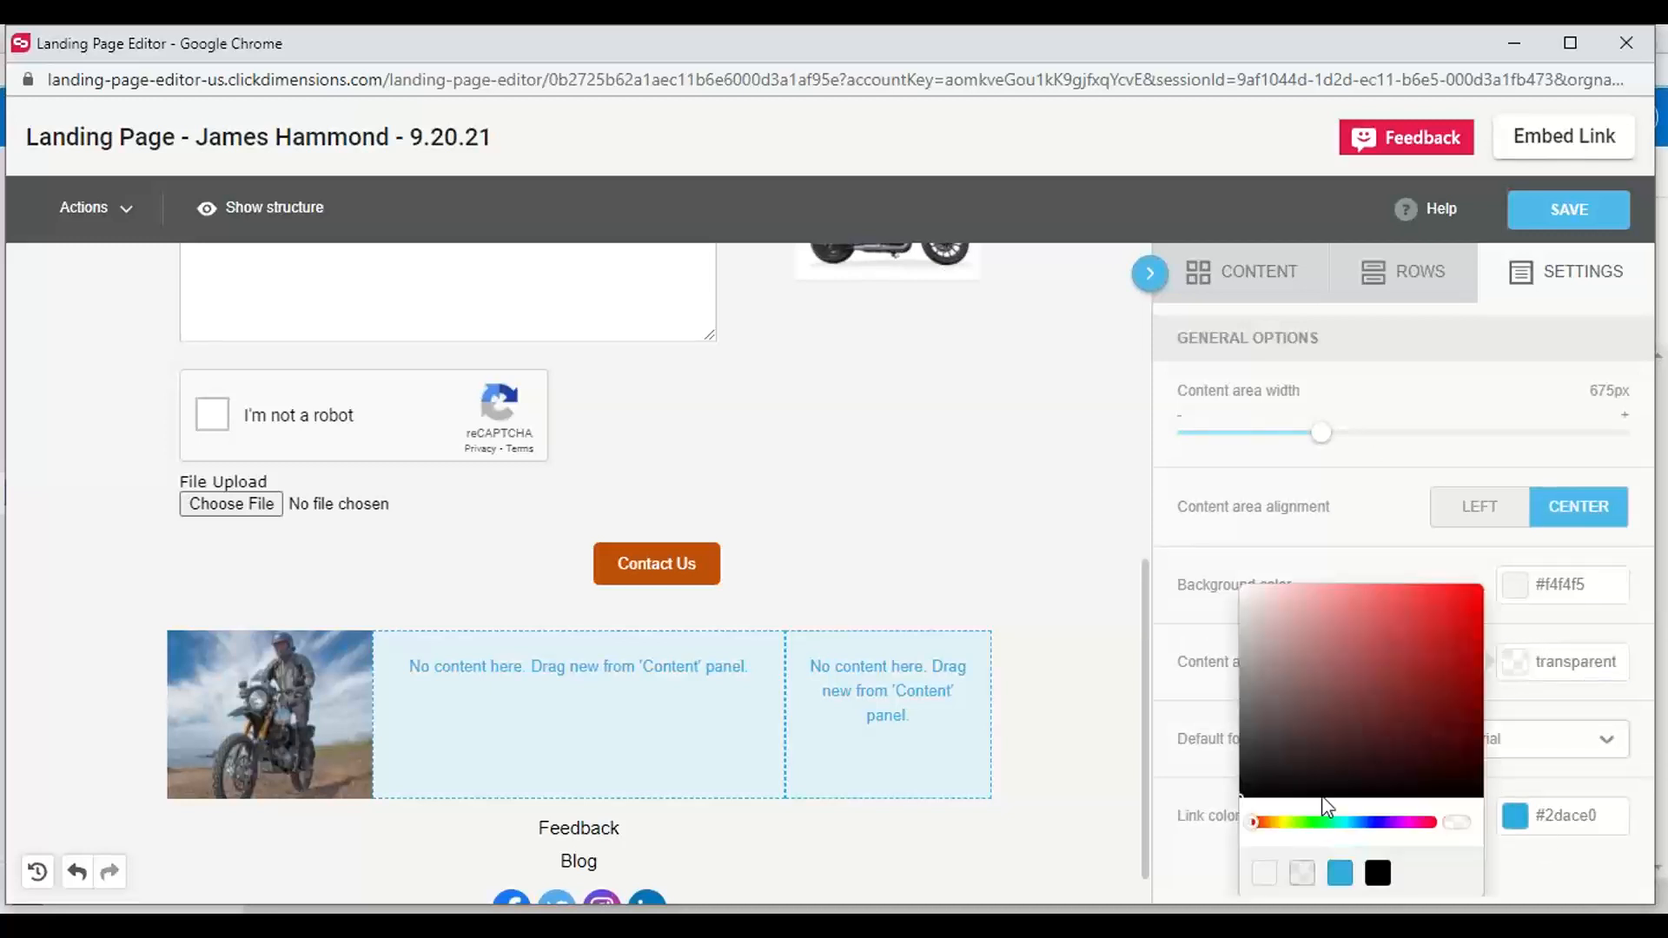
{"action": "left_click", "coordinate": [1340, 873]}
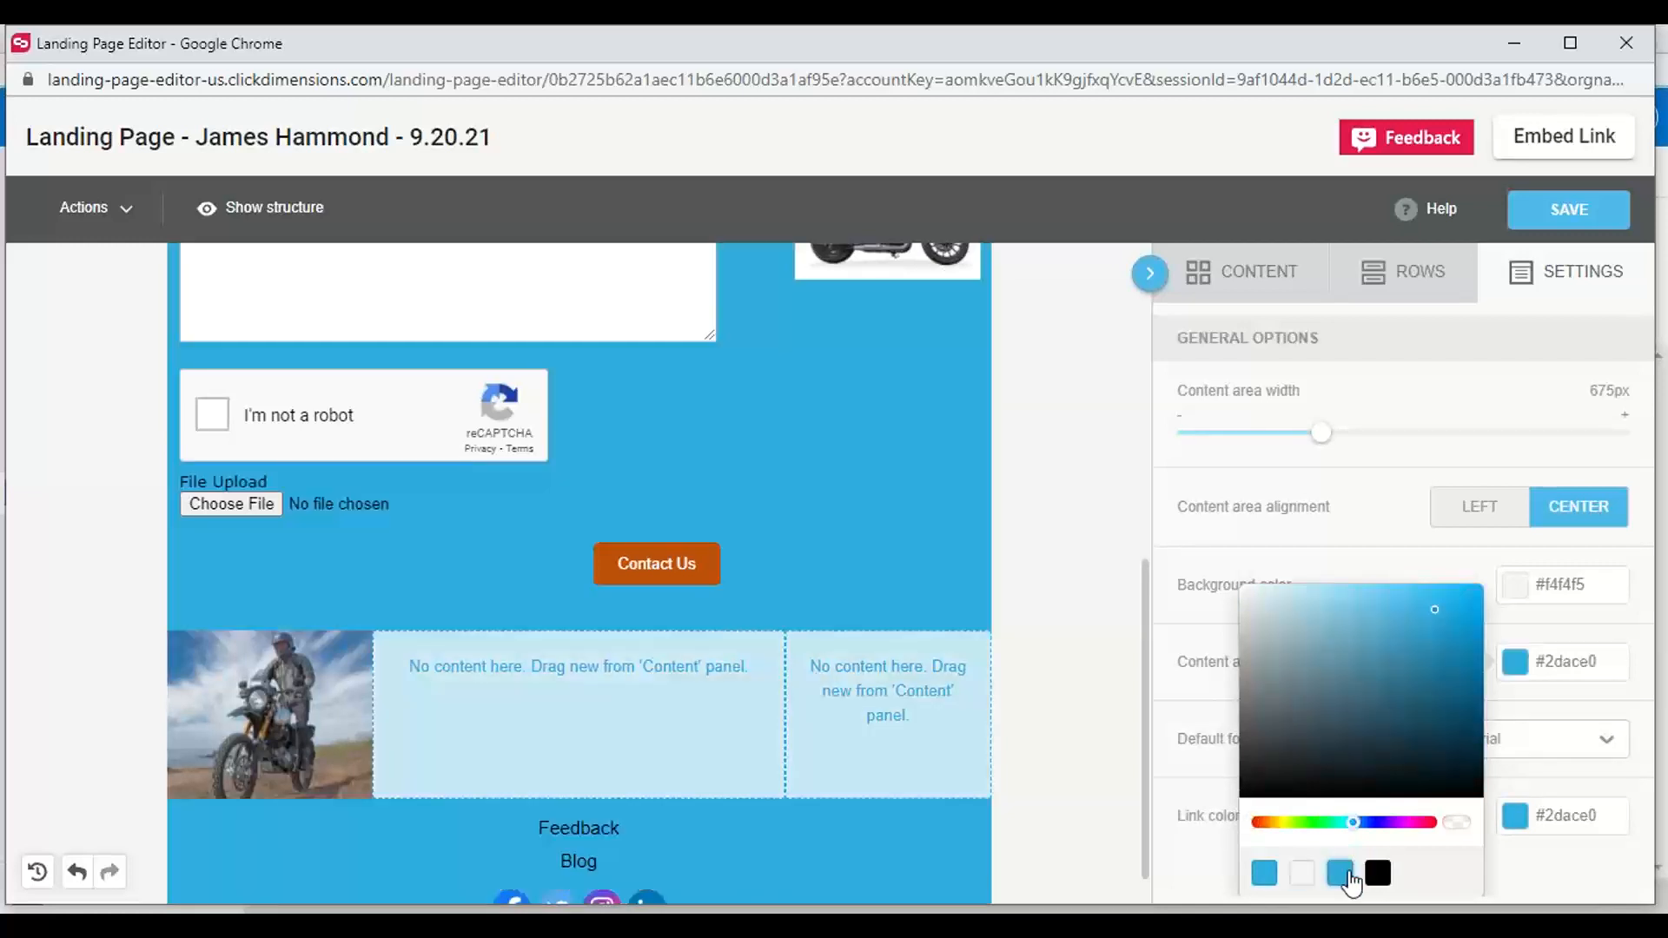
{"action": "left_click", "coordinate": [1303, 876]}
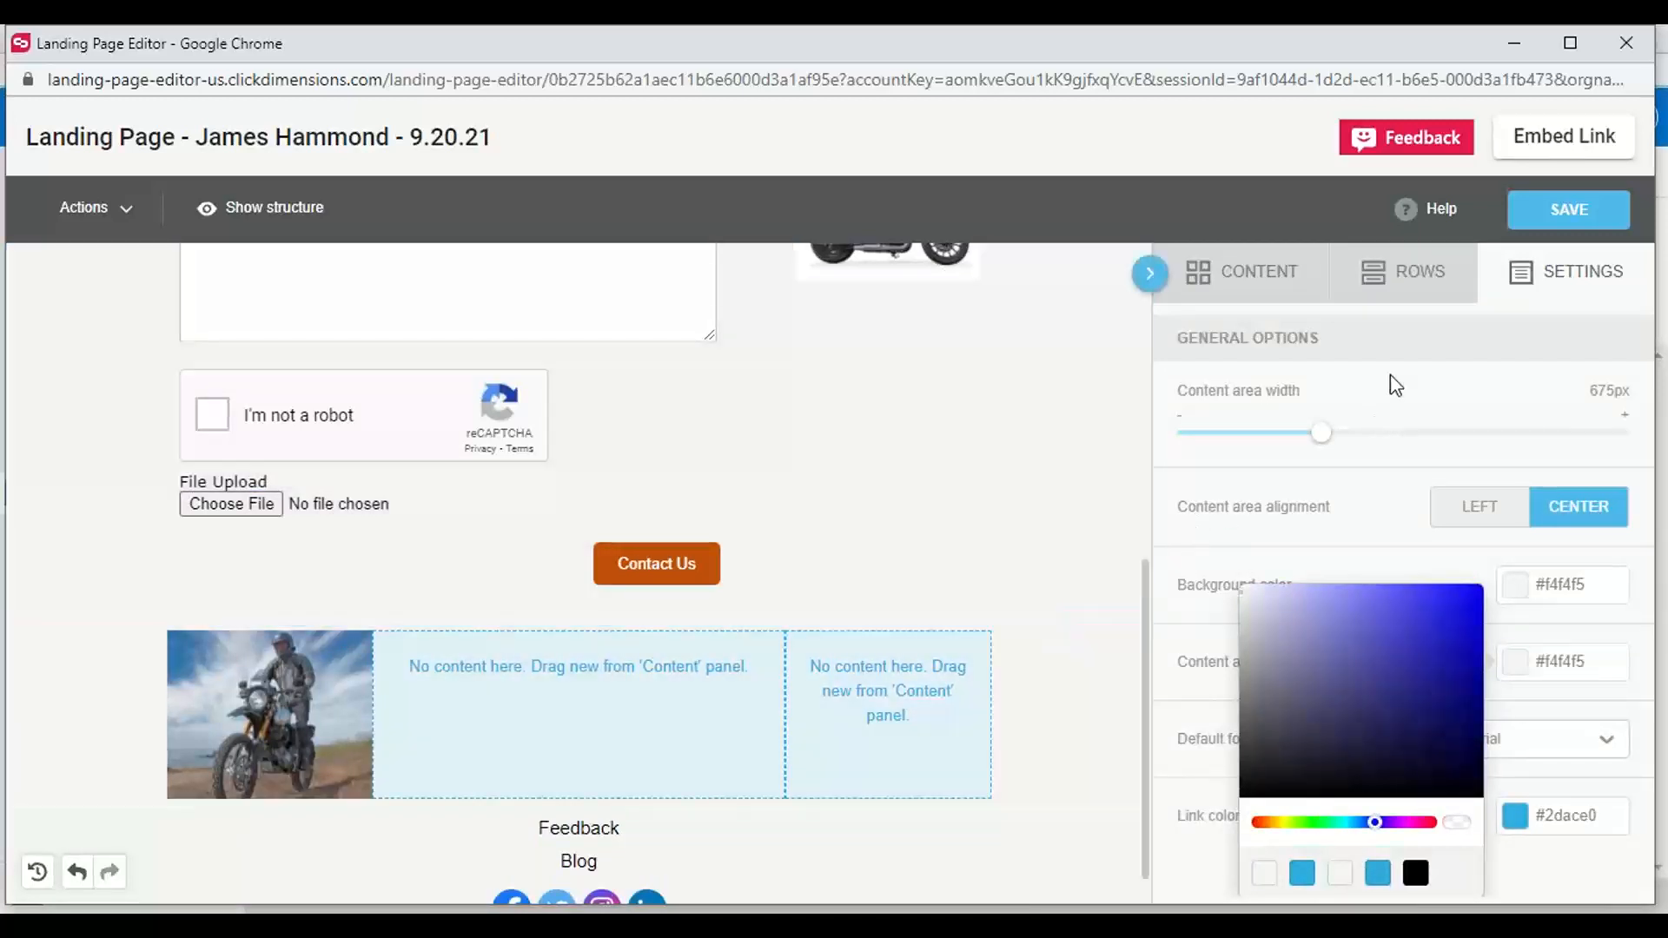
{"action": "left_click", "coordinate": [1397, 384]}
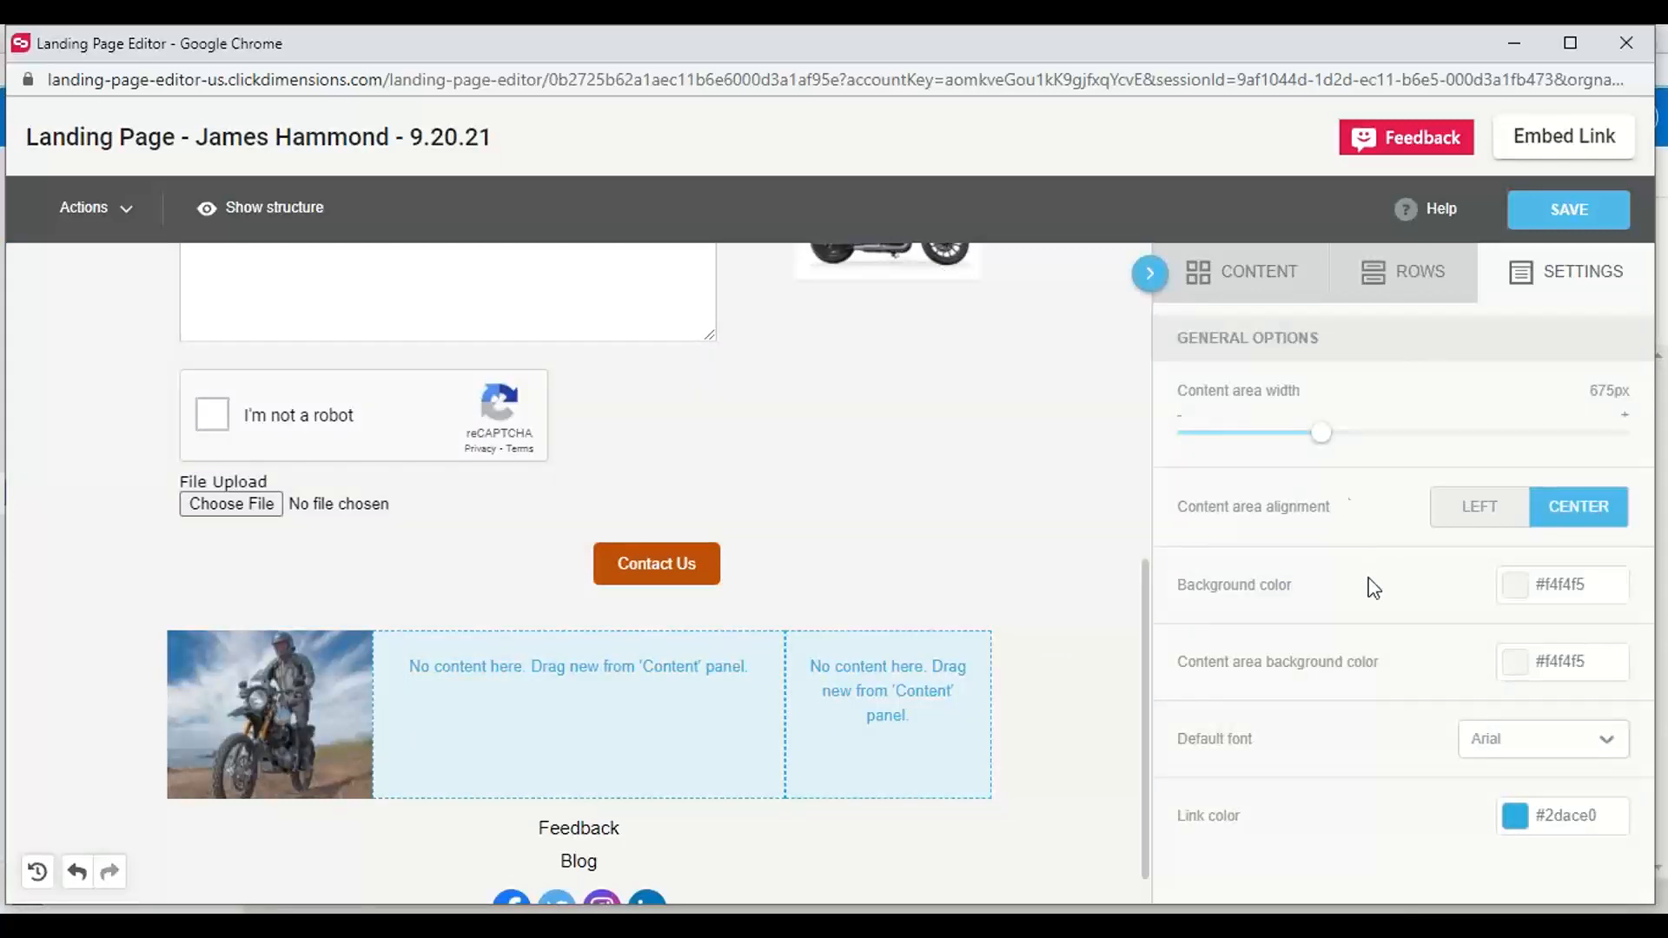
Check the landing page's embed link option, and preview the whole page in its desktop layout
{"action": "left_click", "coordinate": [1527, 131]}
{"action": "left_click", "coordinate": [1081, 446]}
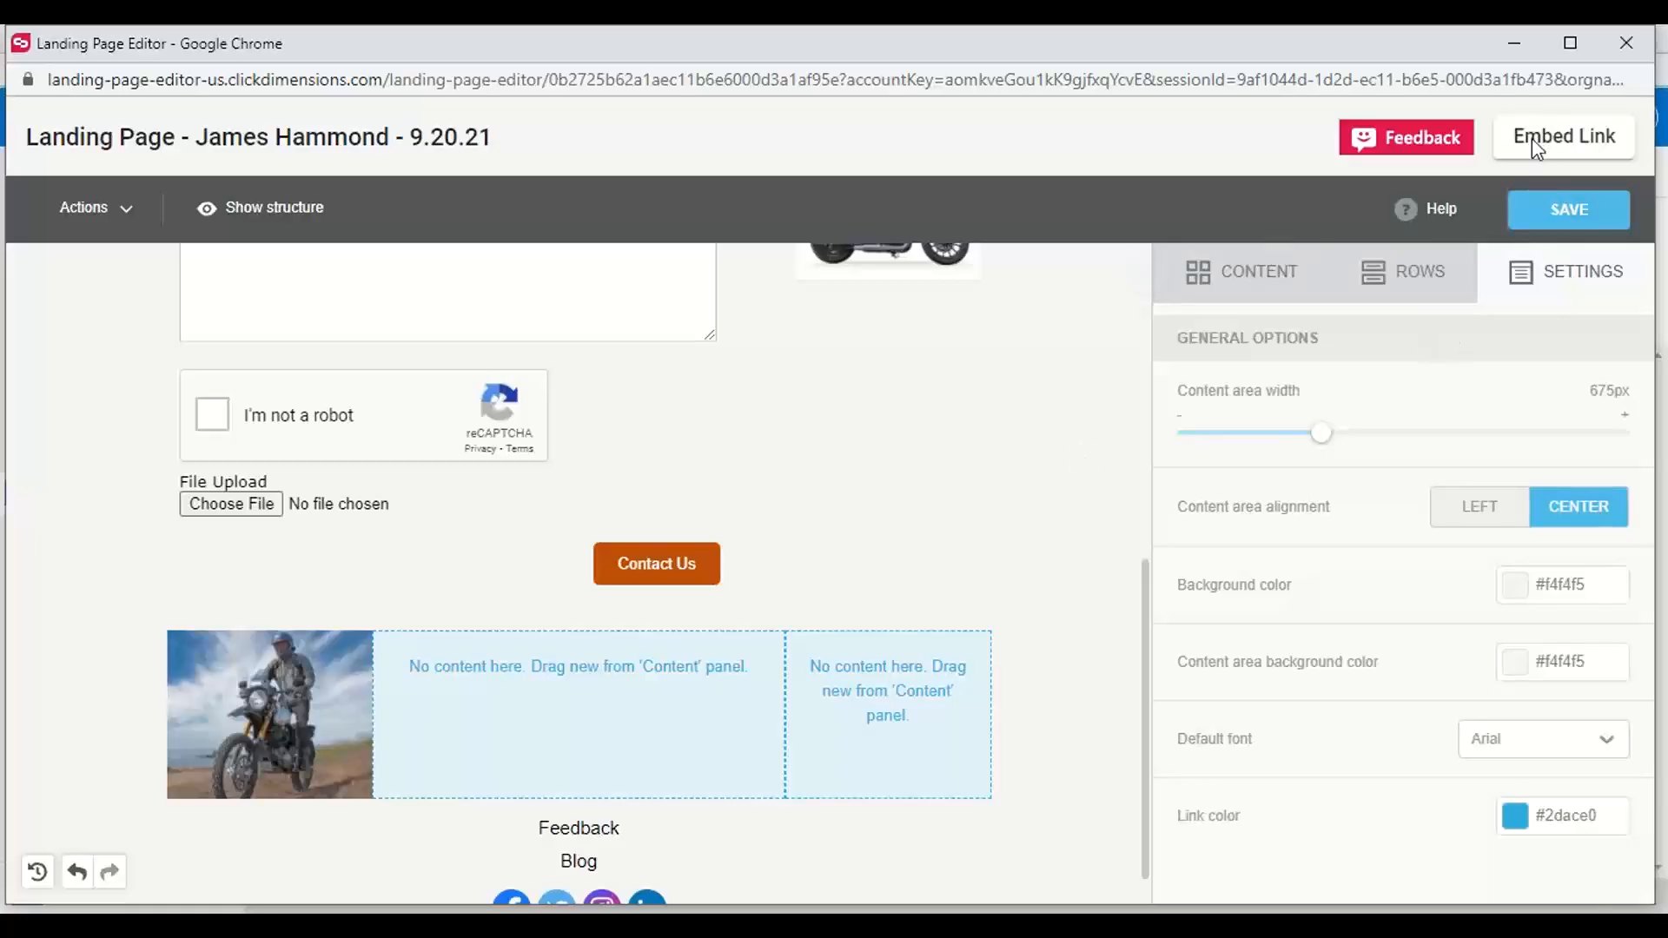
{"action": "scroll", "coordinate": [999, 426], "scroll_direction": "up", "scroll_amount": 6}
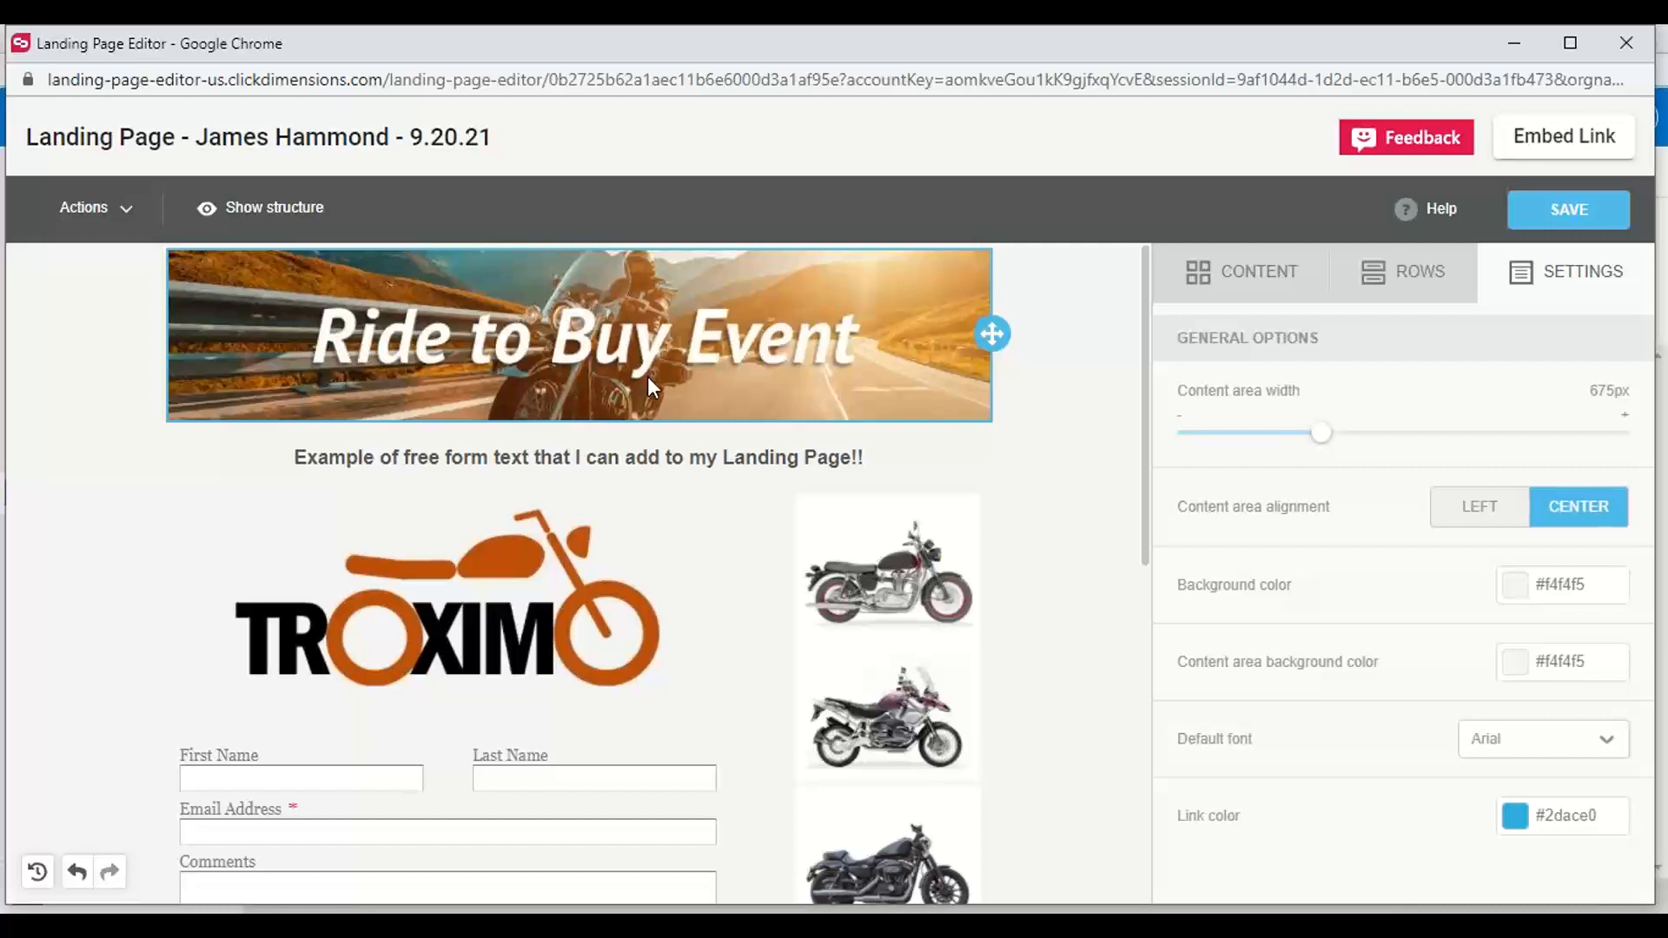
{"action": "left_click", "coordinate": [137, 209]}
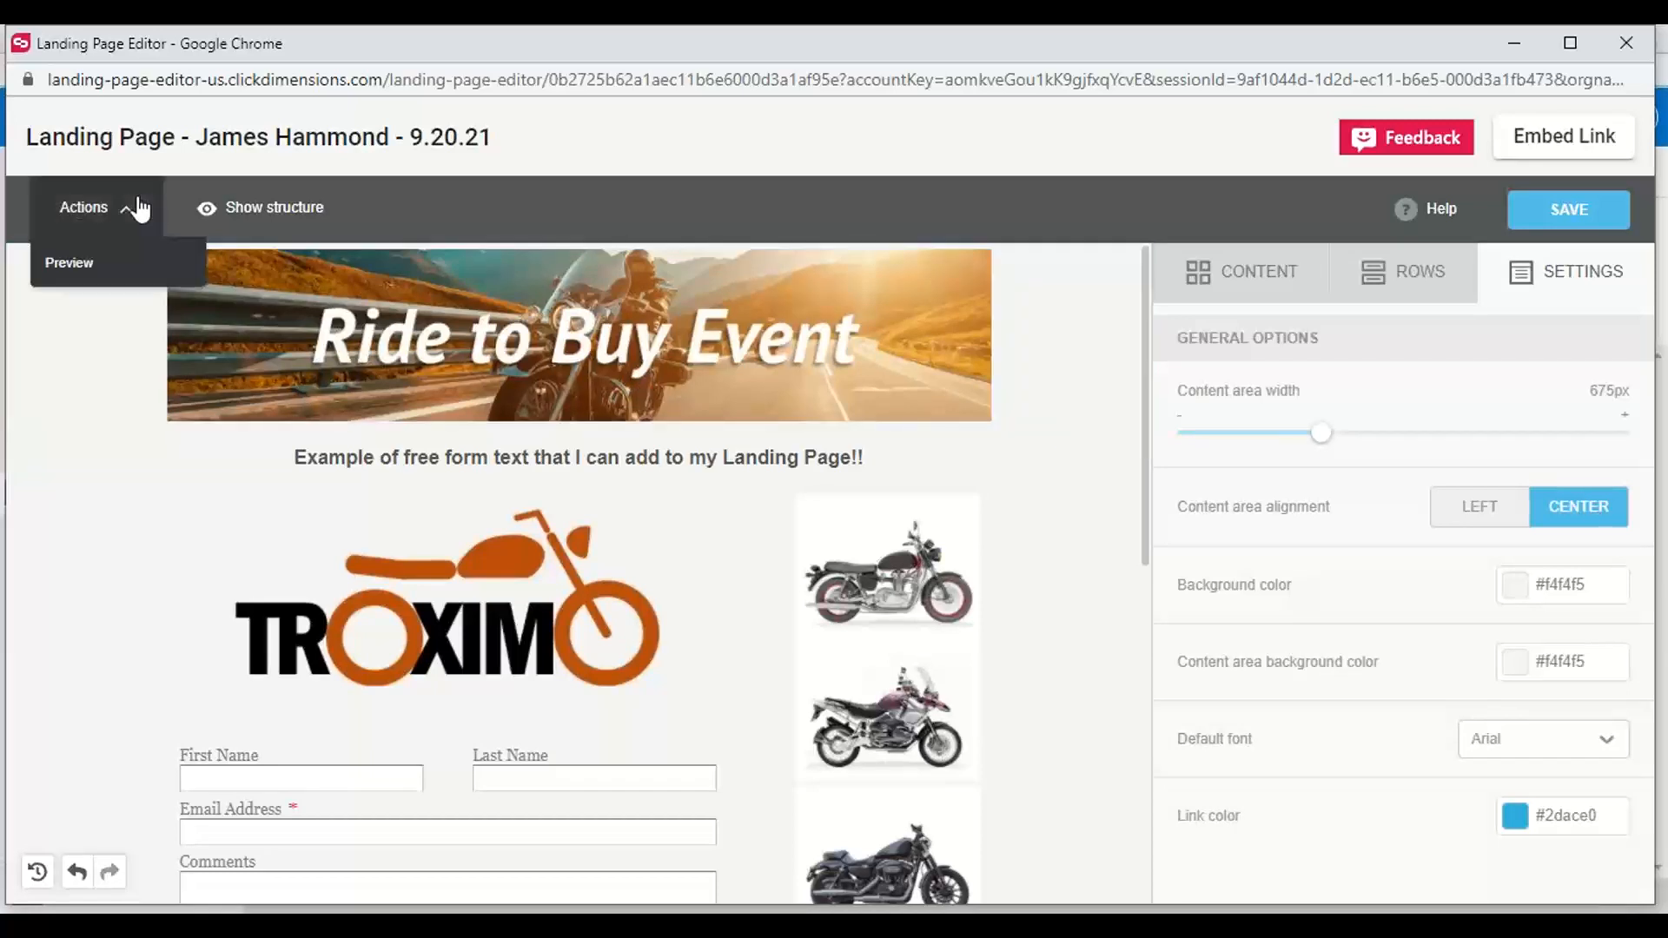
{"action": "left_click", "coordinate": [76, 265]}
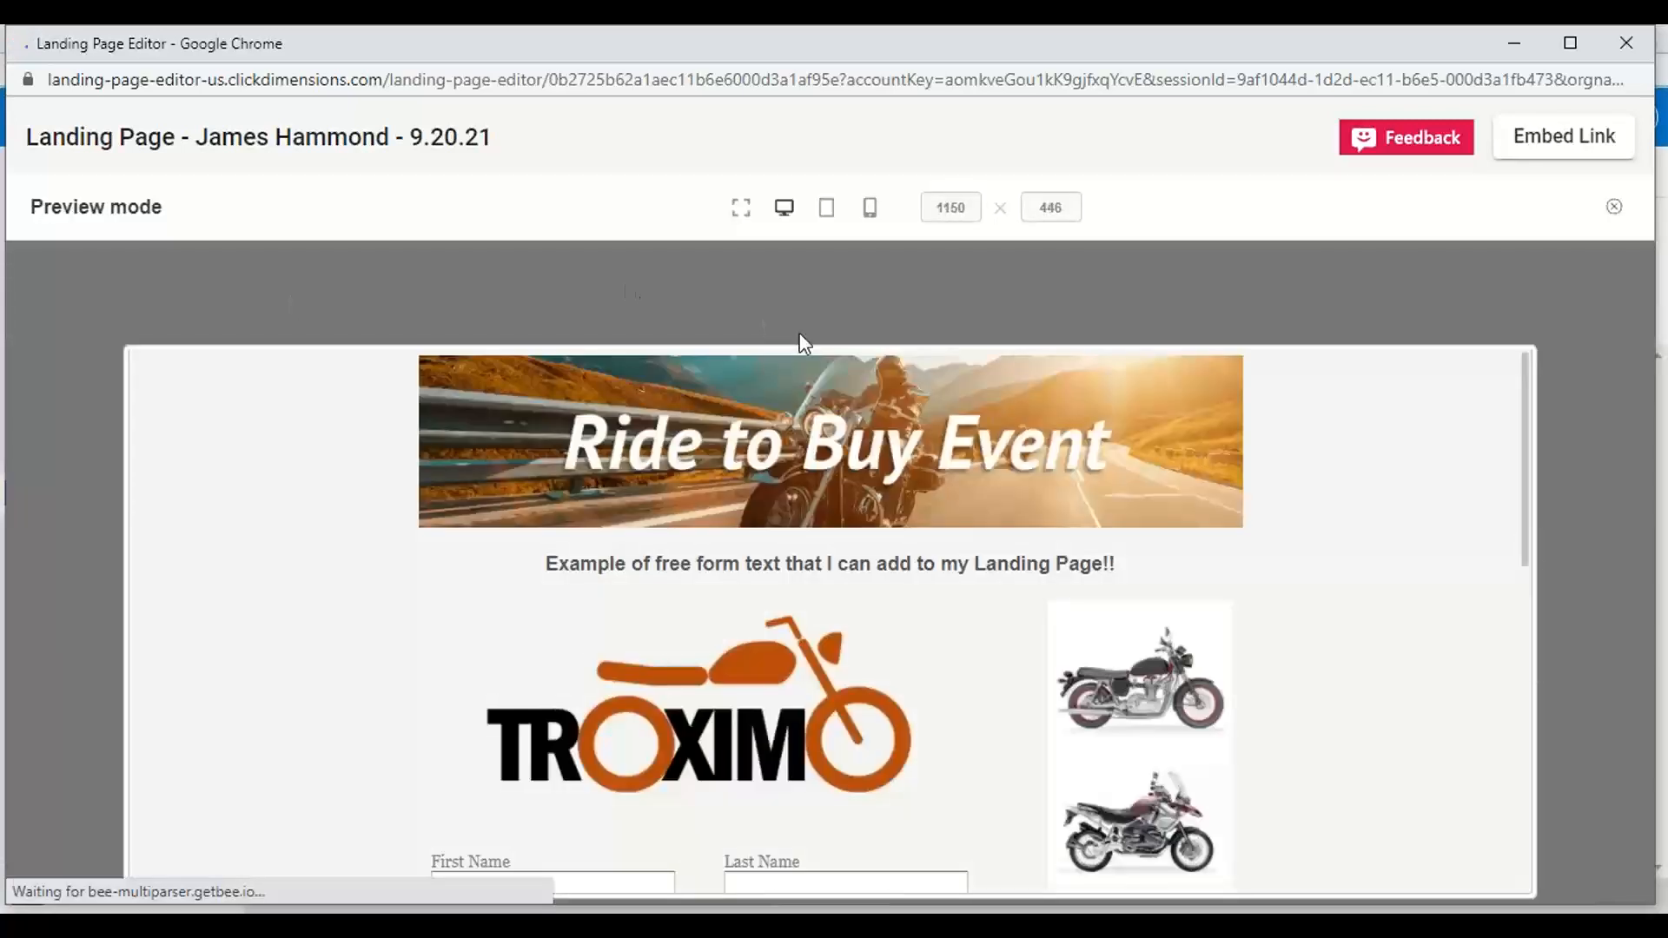
{"action": "scroll", "coordinate": [776, 639], "scroll_direction": "down", "scroll_amount": 5}
{"action": "scroll", "coordinate": [769, 627], "scroll_direction": "down", "scroll_amount": 3}
{"action": "scroll", "coordinate": [770, 627], "scroll_direction": "up", "scroll_amount": 10}
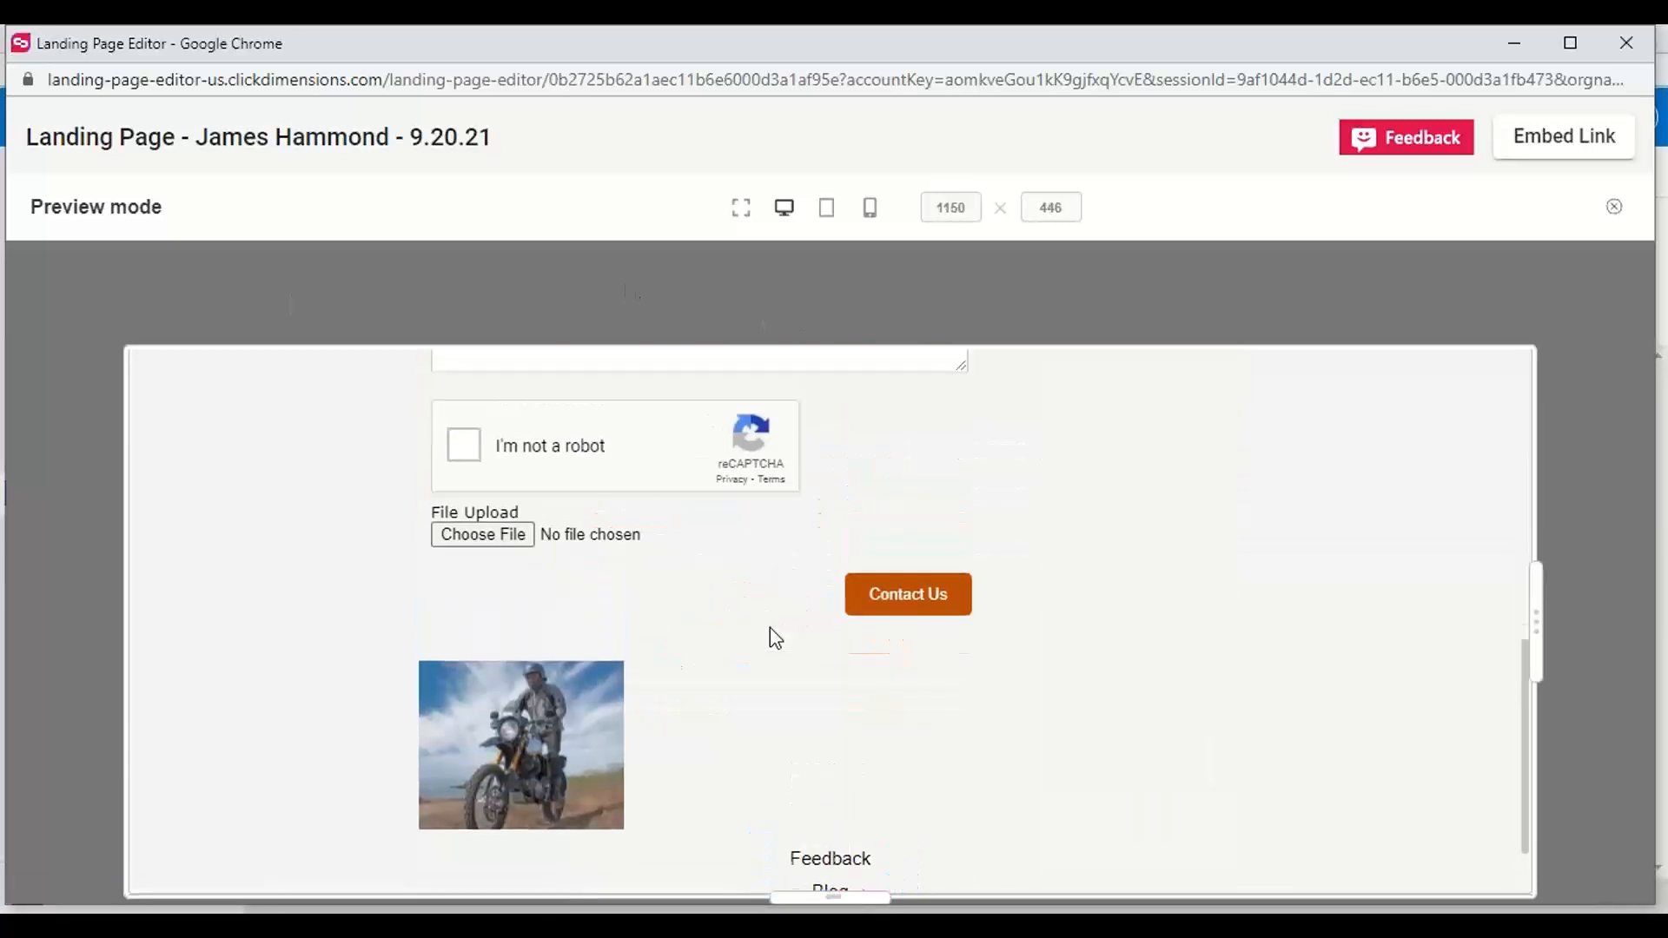
{"action": "scroll", "coordinate": [770, 628], "scroll_direction": "down", "scroll_amount": 1}
{"action": "scroll", "coordinate": [773, 639], "scroll_direction": "down", "scroll_amount": 5}
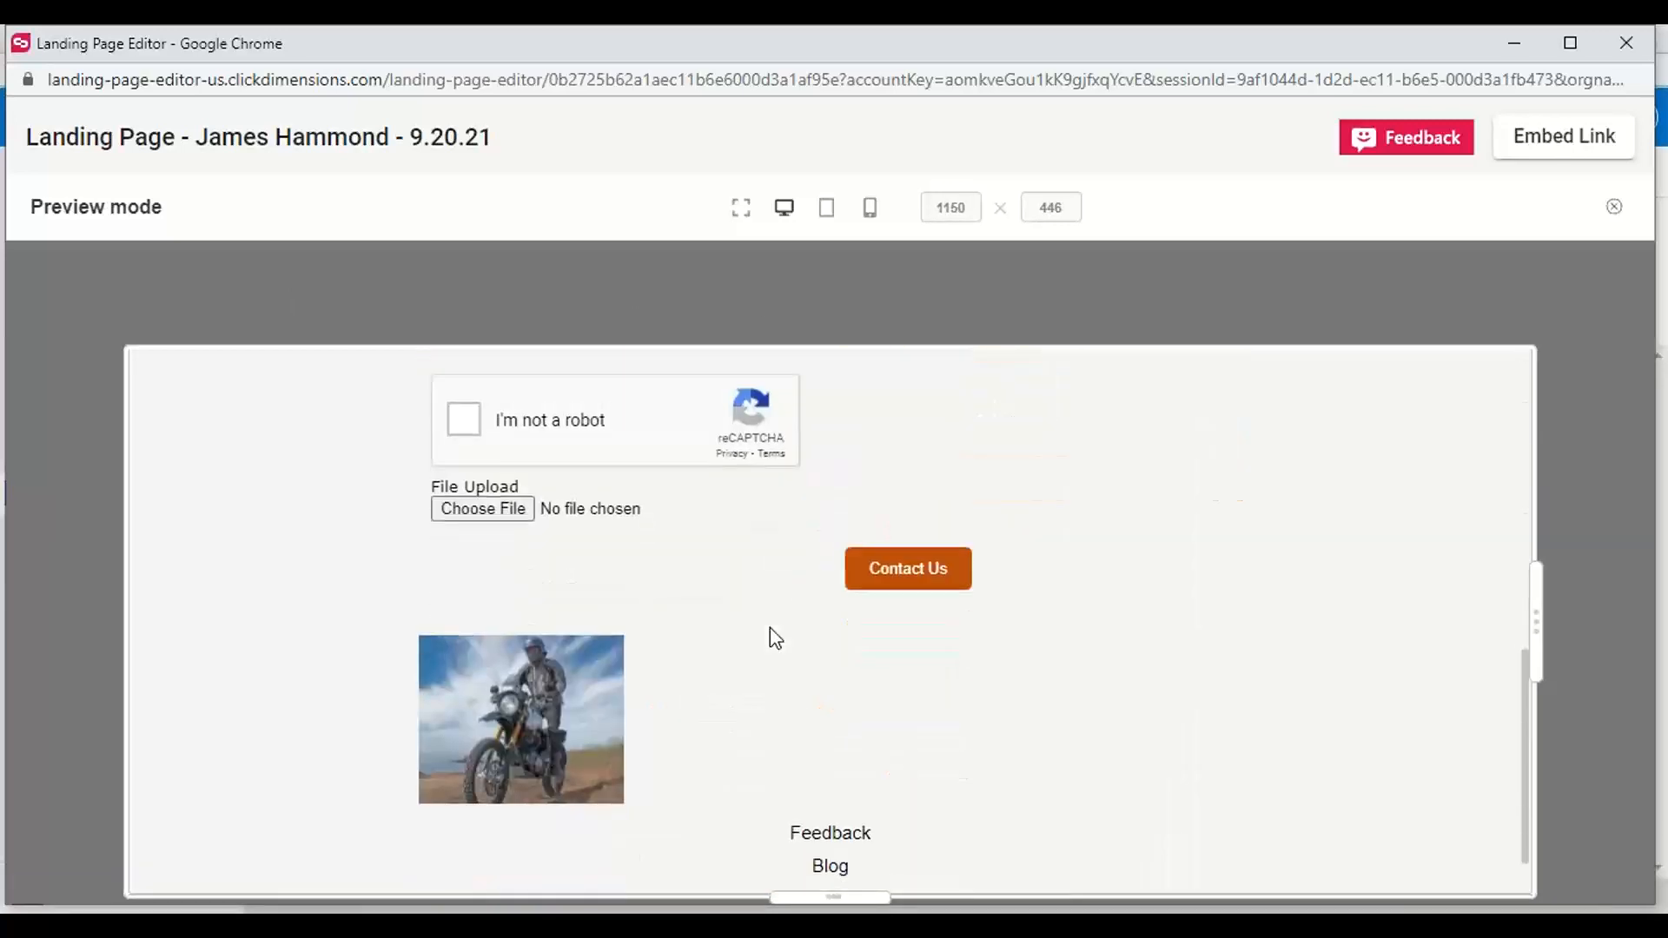
{"action": "scroll", "coordinate": [775, 639], "scroll_direction": "up", "scroll_amount": 10}
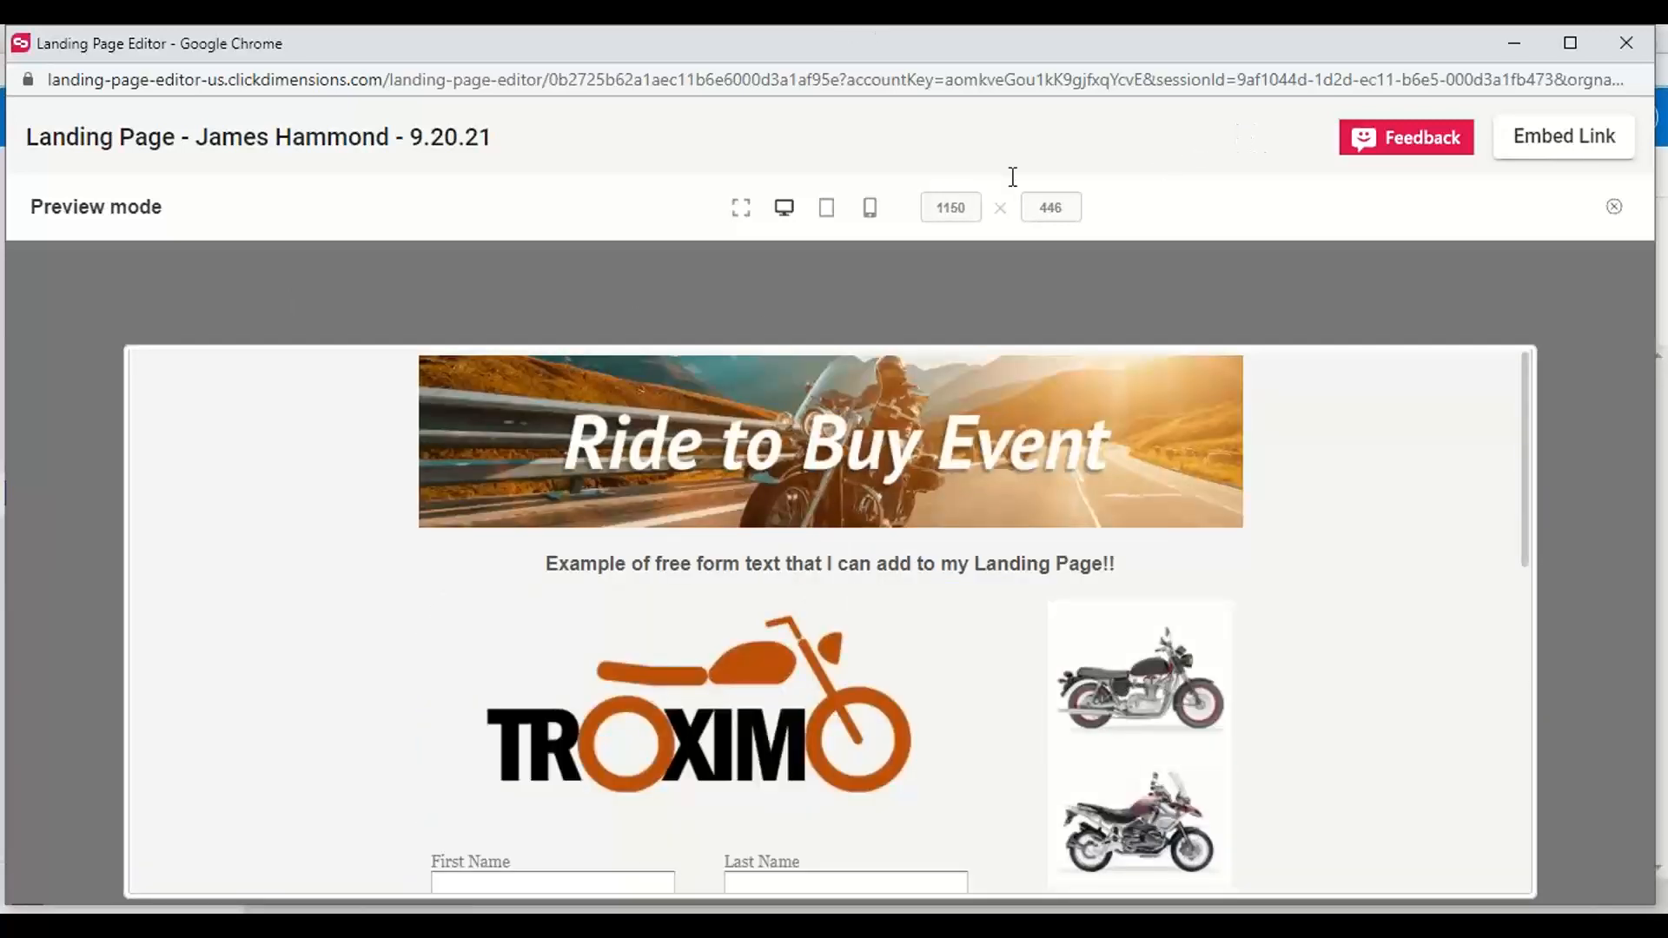
Preview the landing page in its tablet and mobile layouts, and minimize the editor to return to the record
{"action": "left_click", "coordinate": [826, 209]}
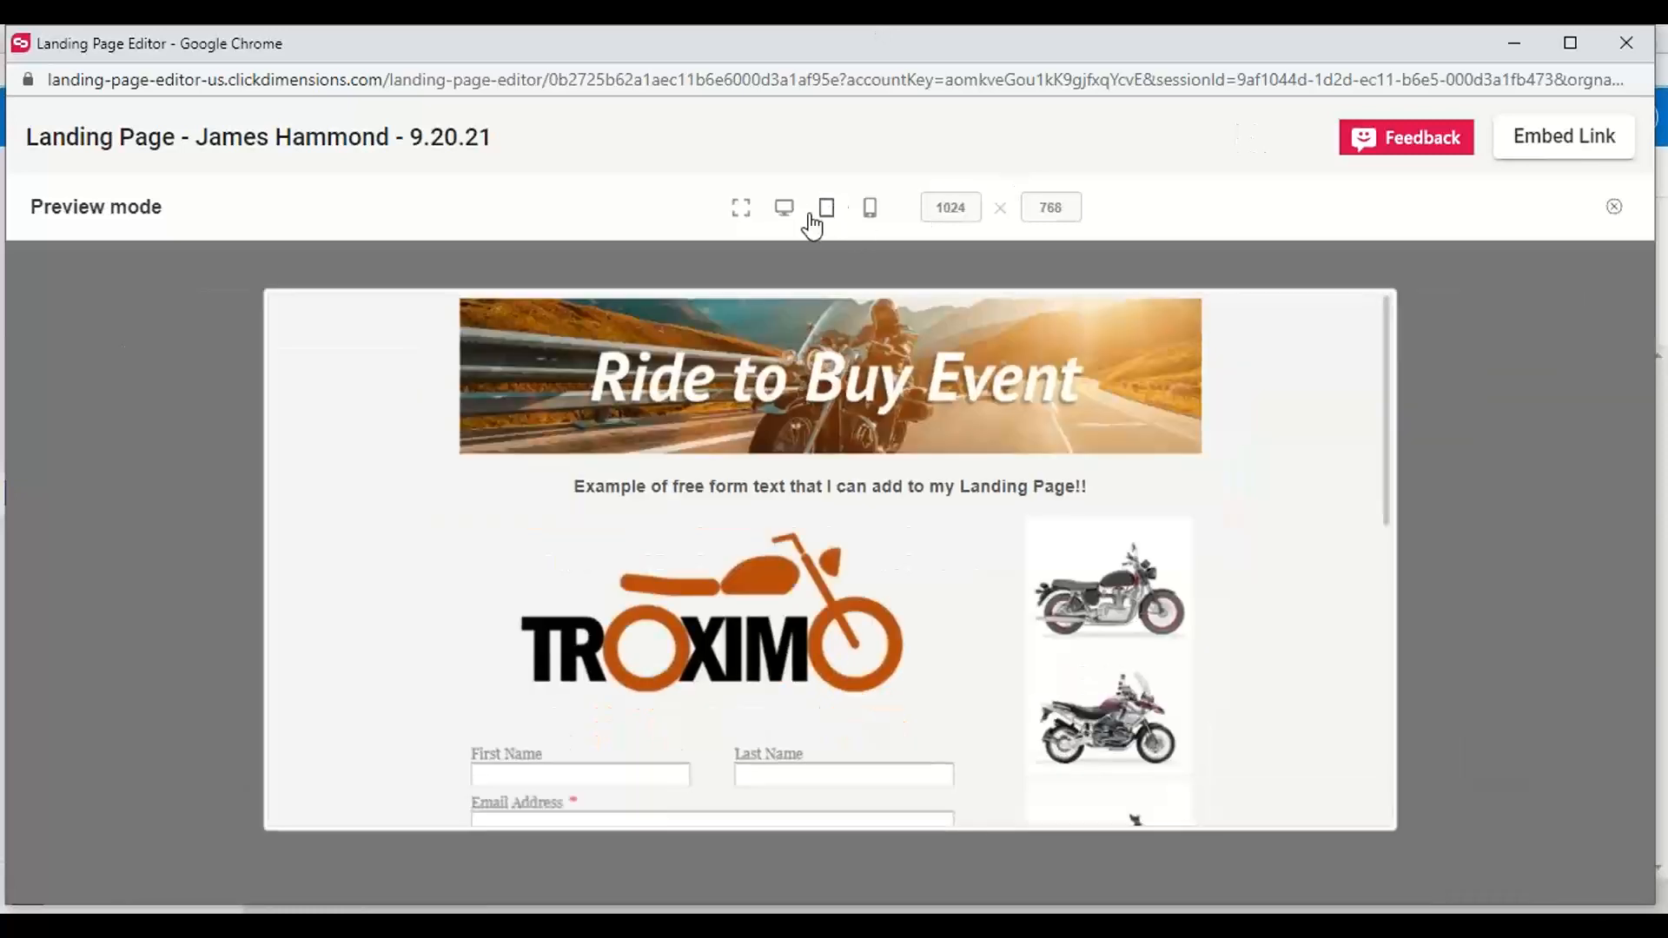
{"action": "left_click", "coordinate": [868, 208]}
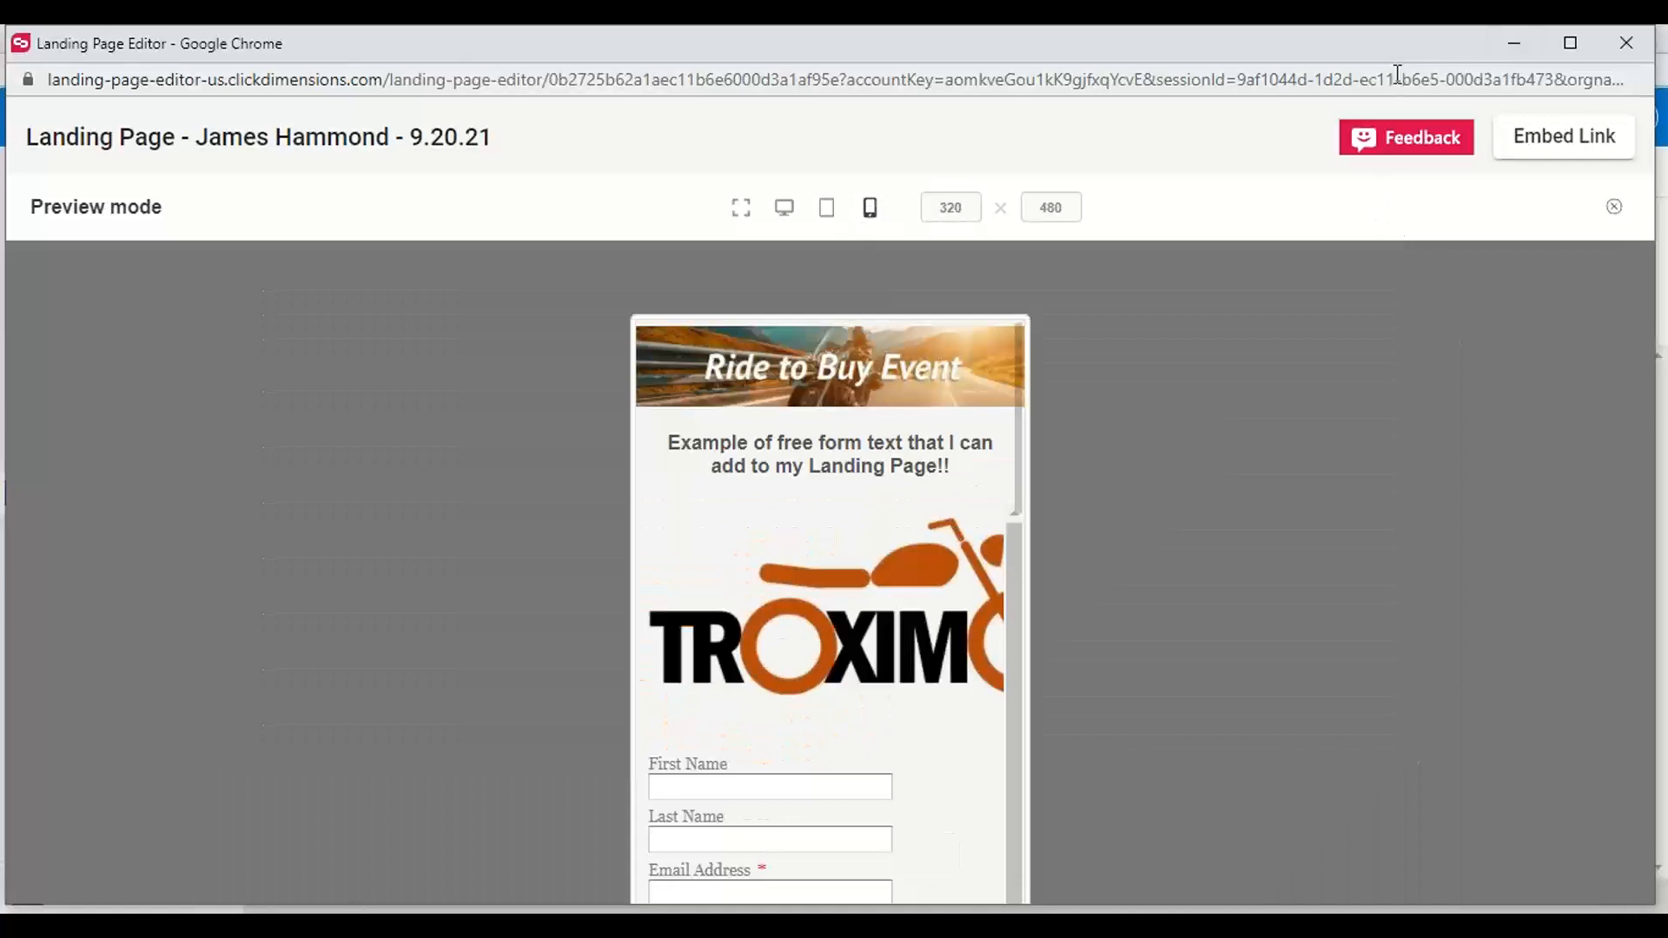
{"action": "left_click_drag", "start_coordinate": [1384, 26], "coordinate": [1264, 42]}
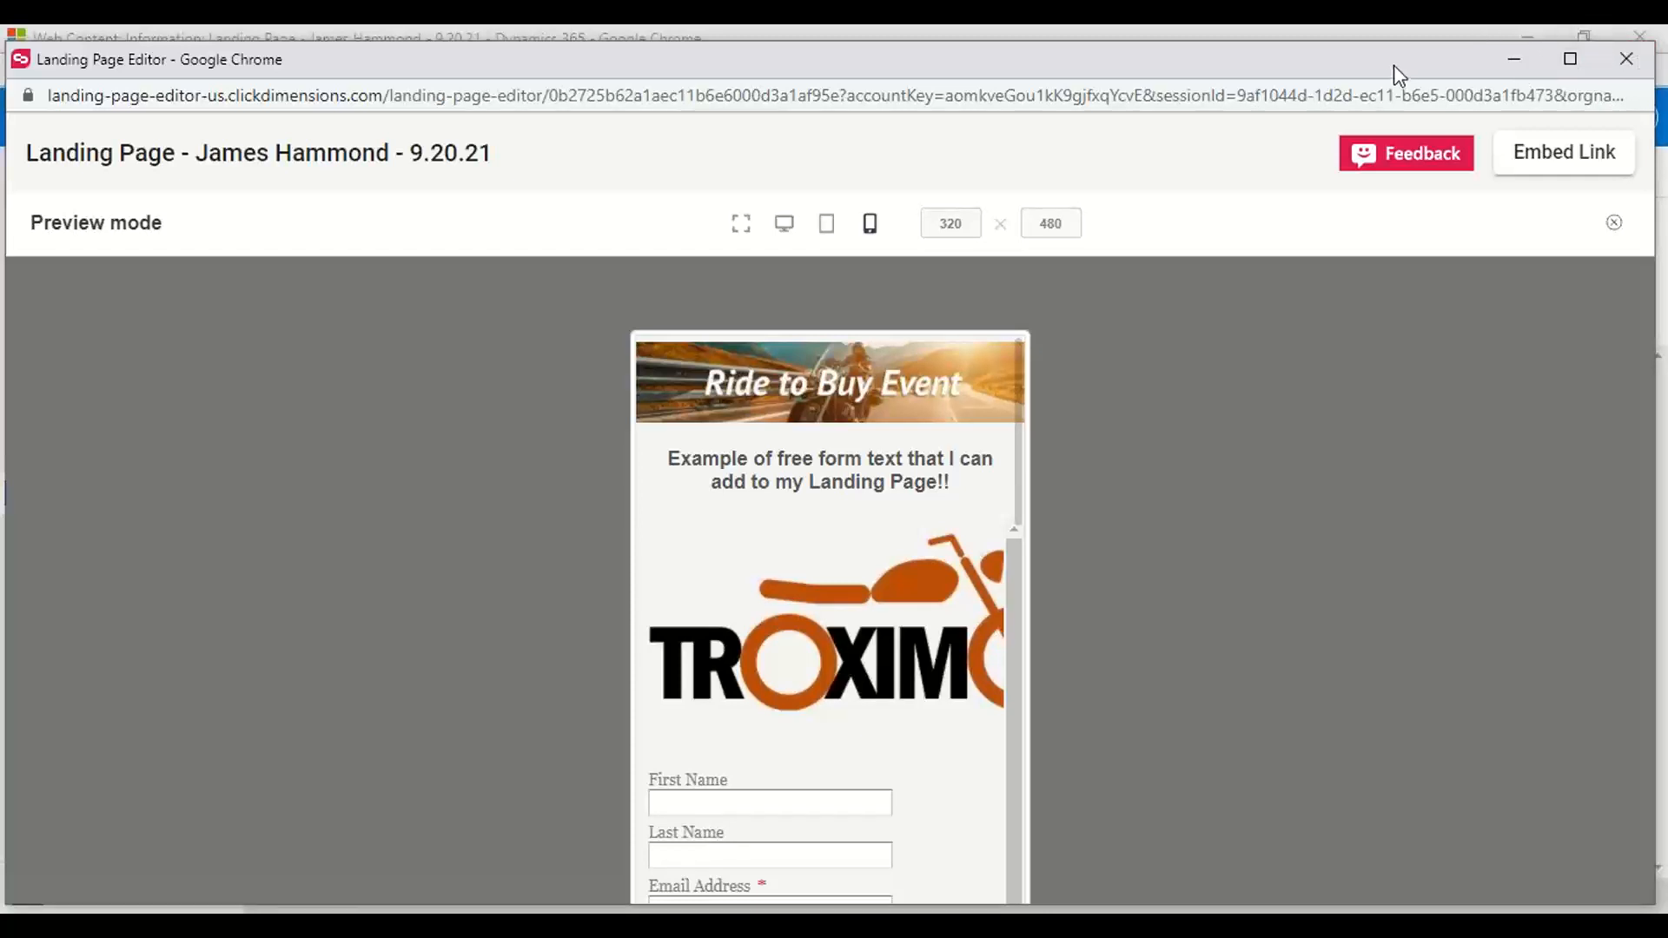
{"action": "left_click_drag", "start_coordinate": [1396, 67], "coordinate": [1306, 54]}
{"action": "left_click", "coordinate": [1535, 49]}
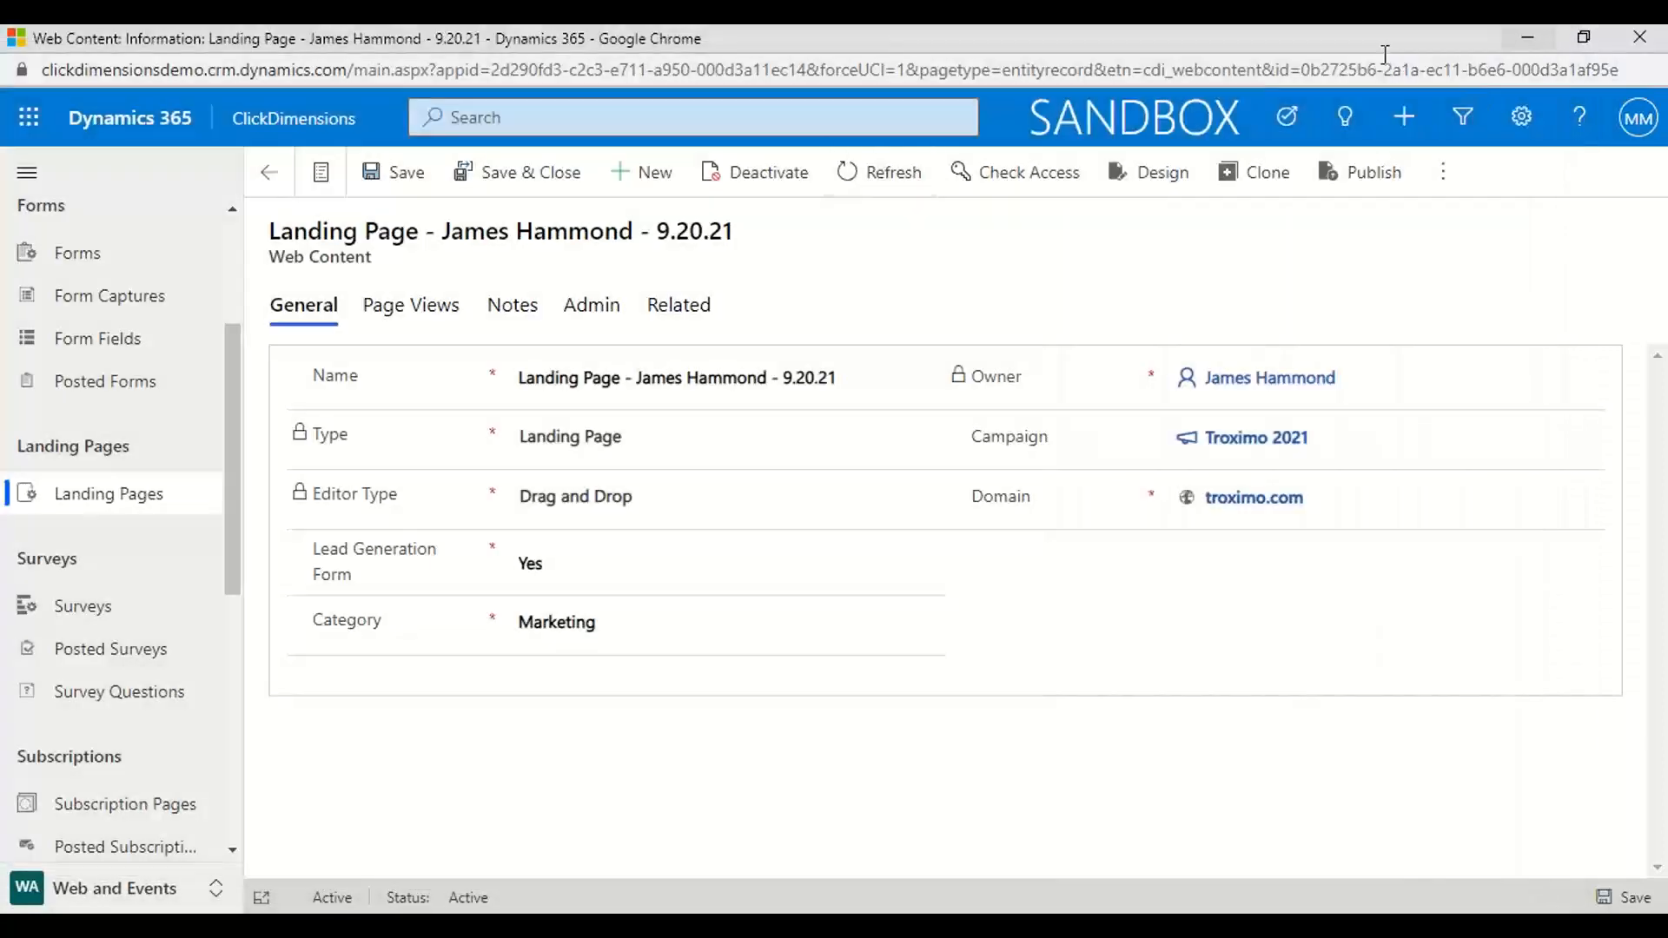
{"action": "scroll", "coordinate": [241, 452], "scroll_direction": "down", "scroll_amount": 3}
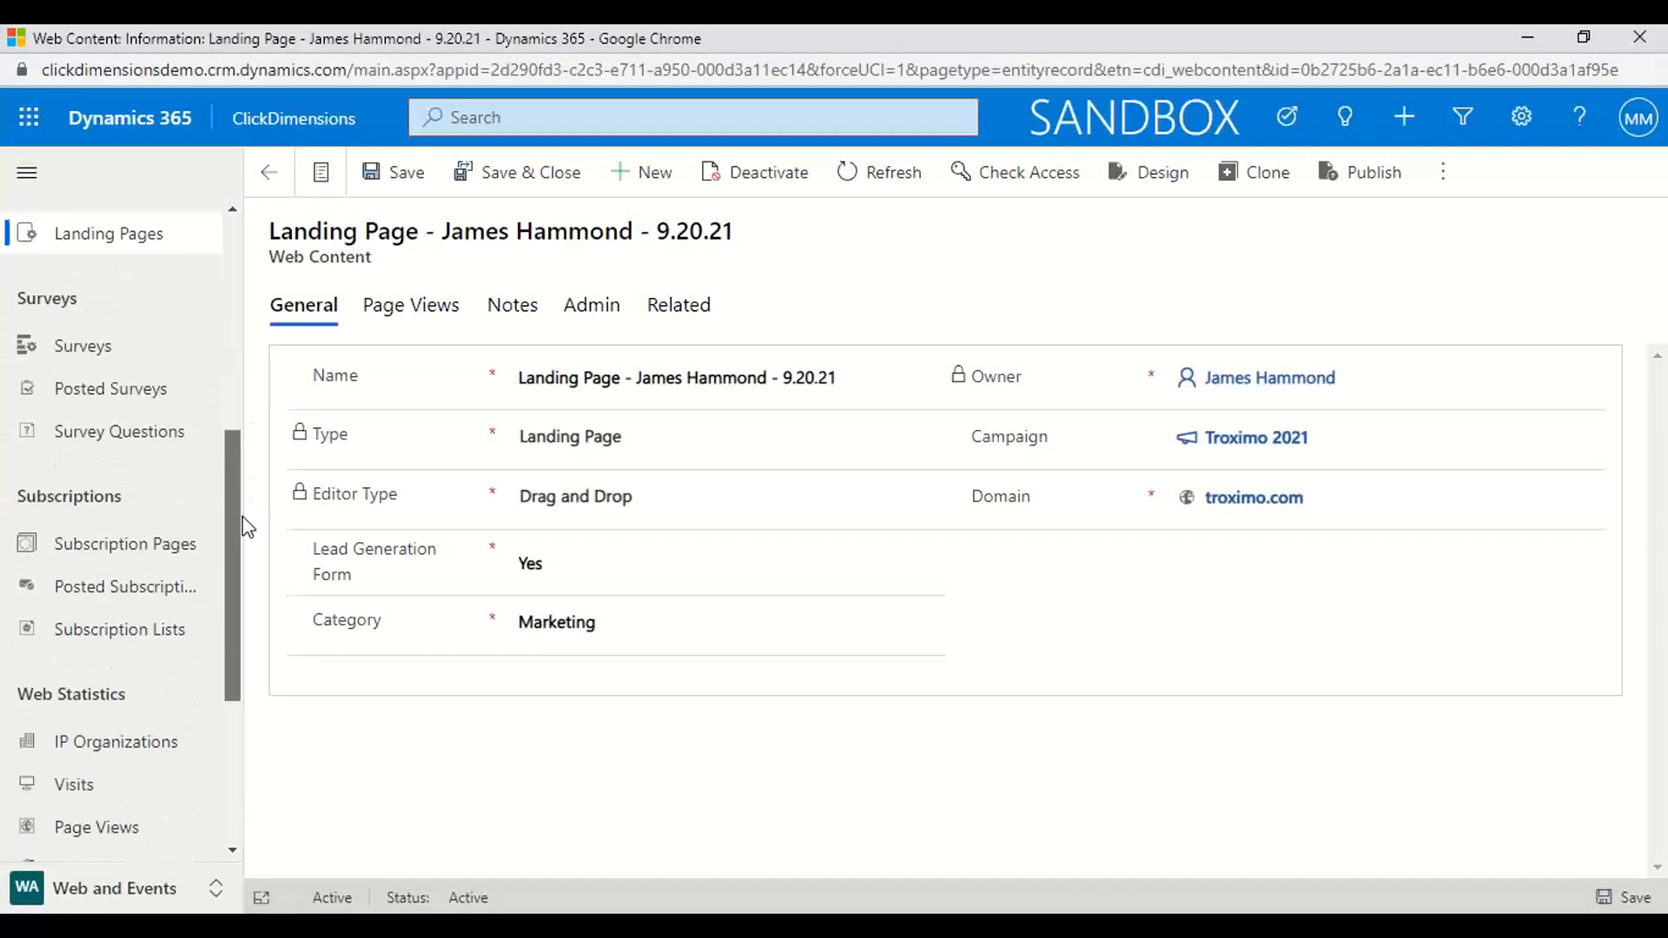
Search the active surveys for NPS and open the NPS Falcons Survey in the survey designer
{"action": "left_click", "coordinate": [92, 358]}
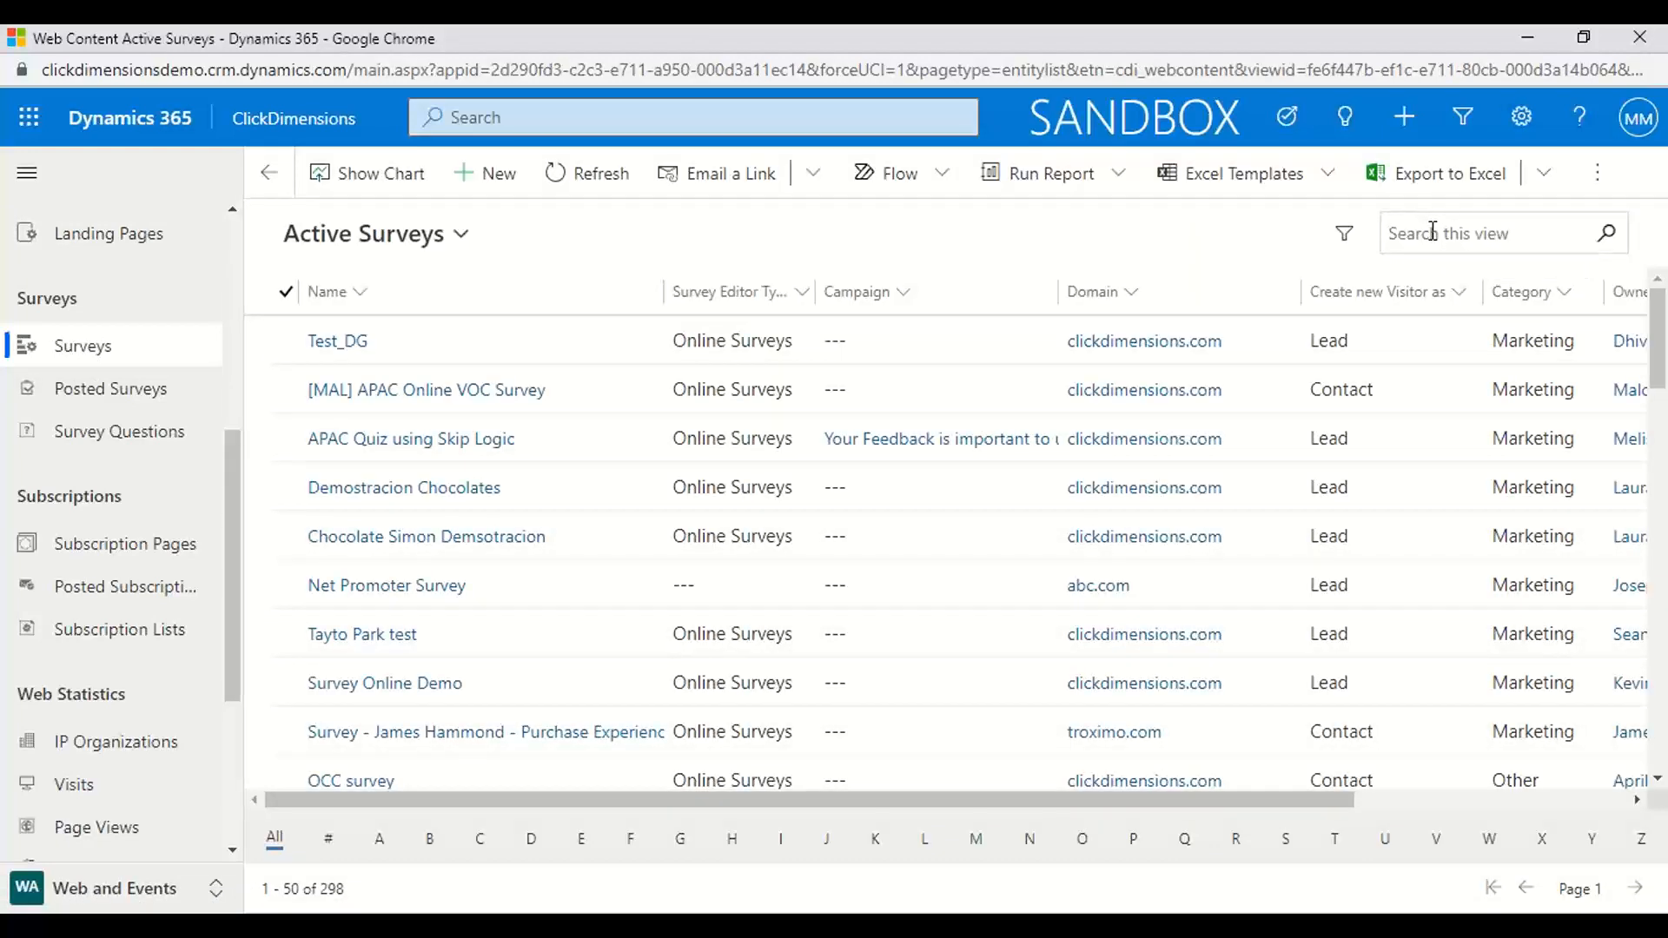
{"action": "type", "text": "NPS"}
{"action": "key", "text": "Return"}
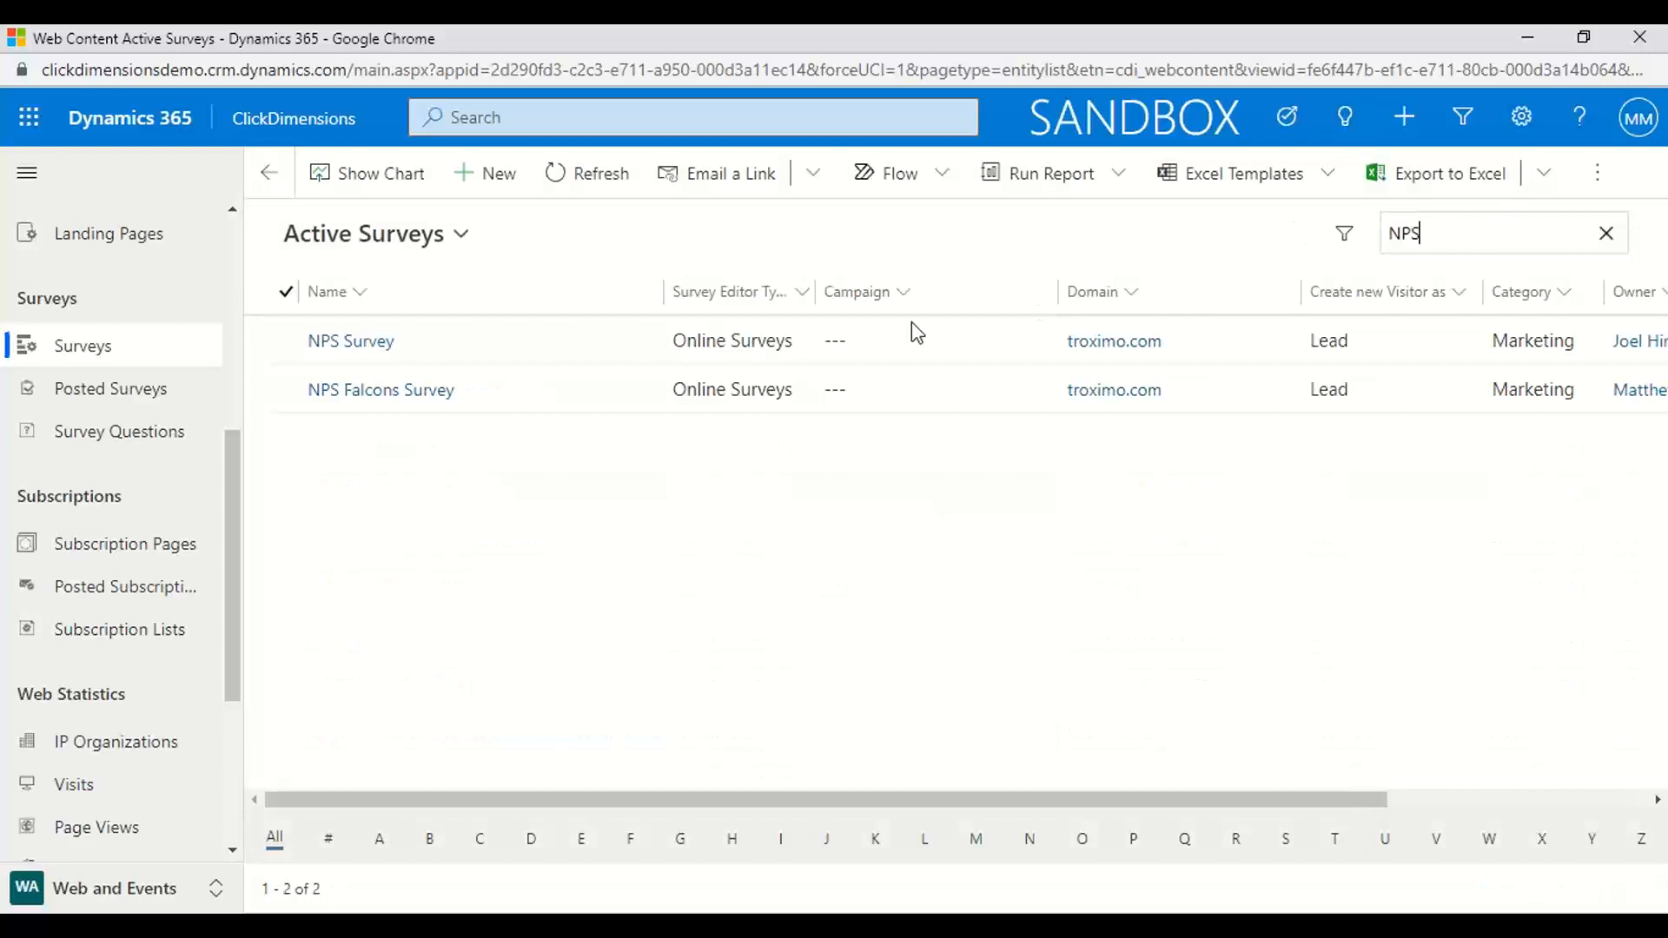
{"action": "left_click", "coordinate": [391, 392]}
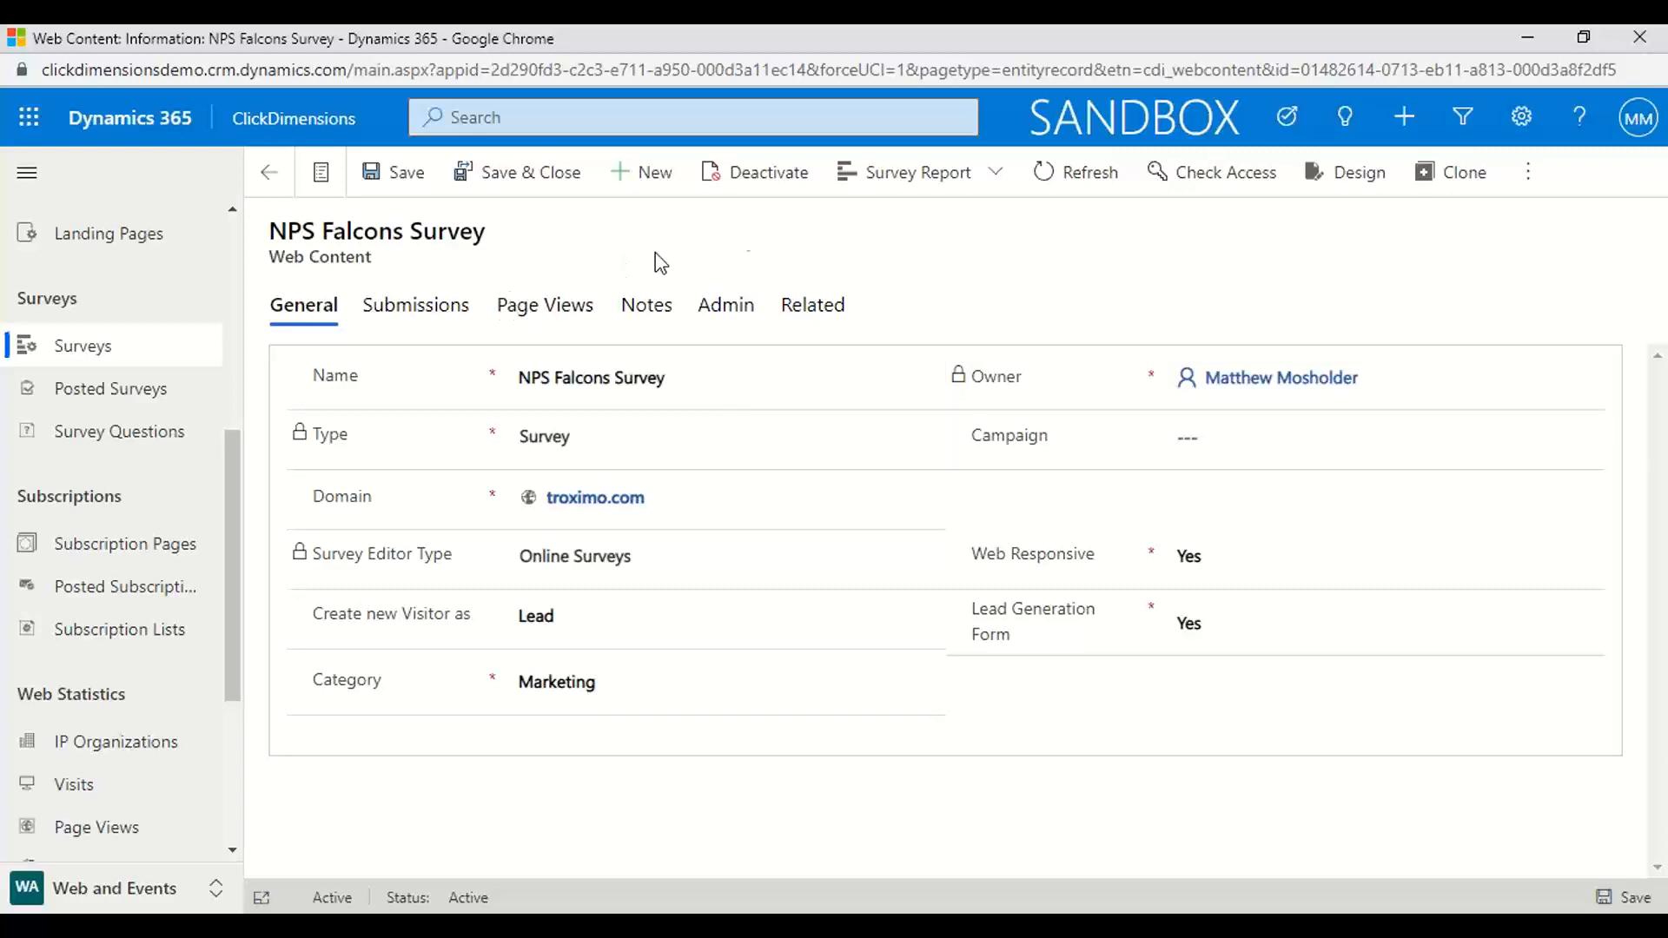
{"action": "left_click", "coordinate": [1339, 173]}
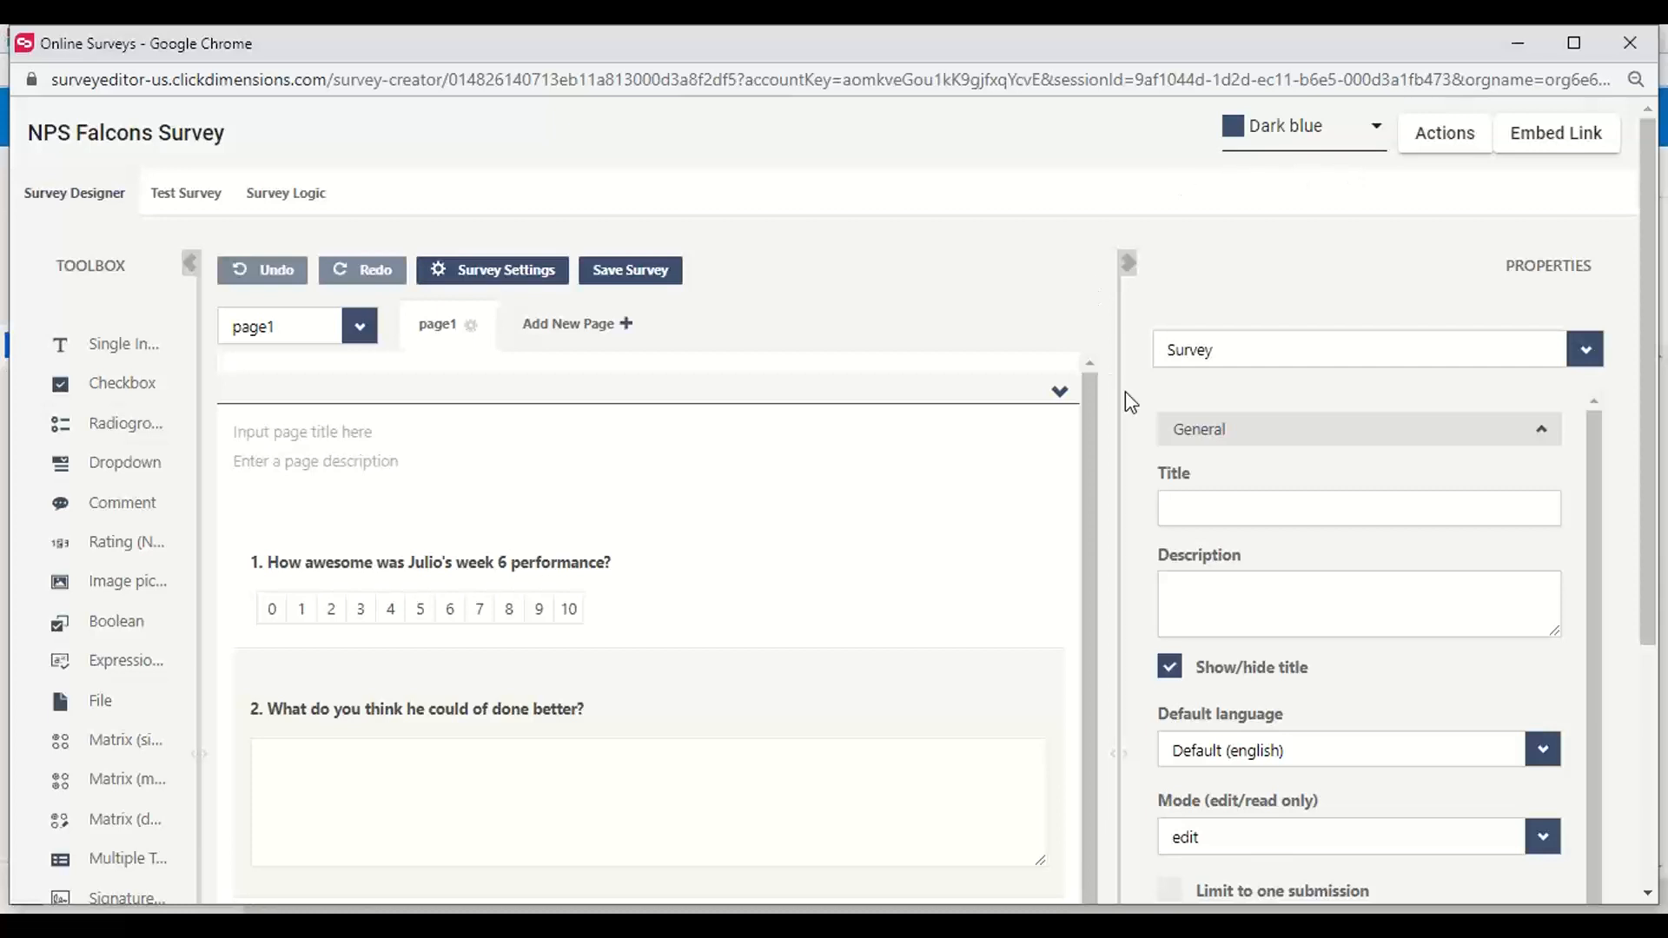
Review the survey's questions and inspect the logic settings of the question "What do you think he could of done better?"
{"action": "scroll", "coordinate": [1259, 279], "scroll_direction": "down", "scroll_amount": 4}
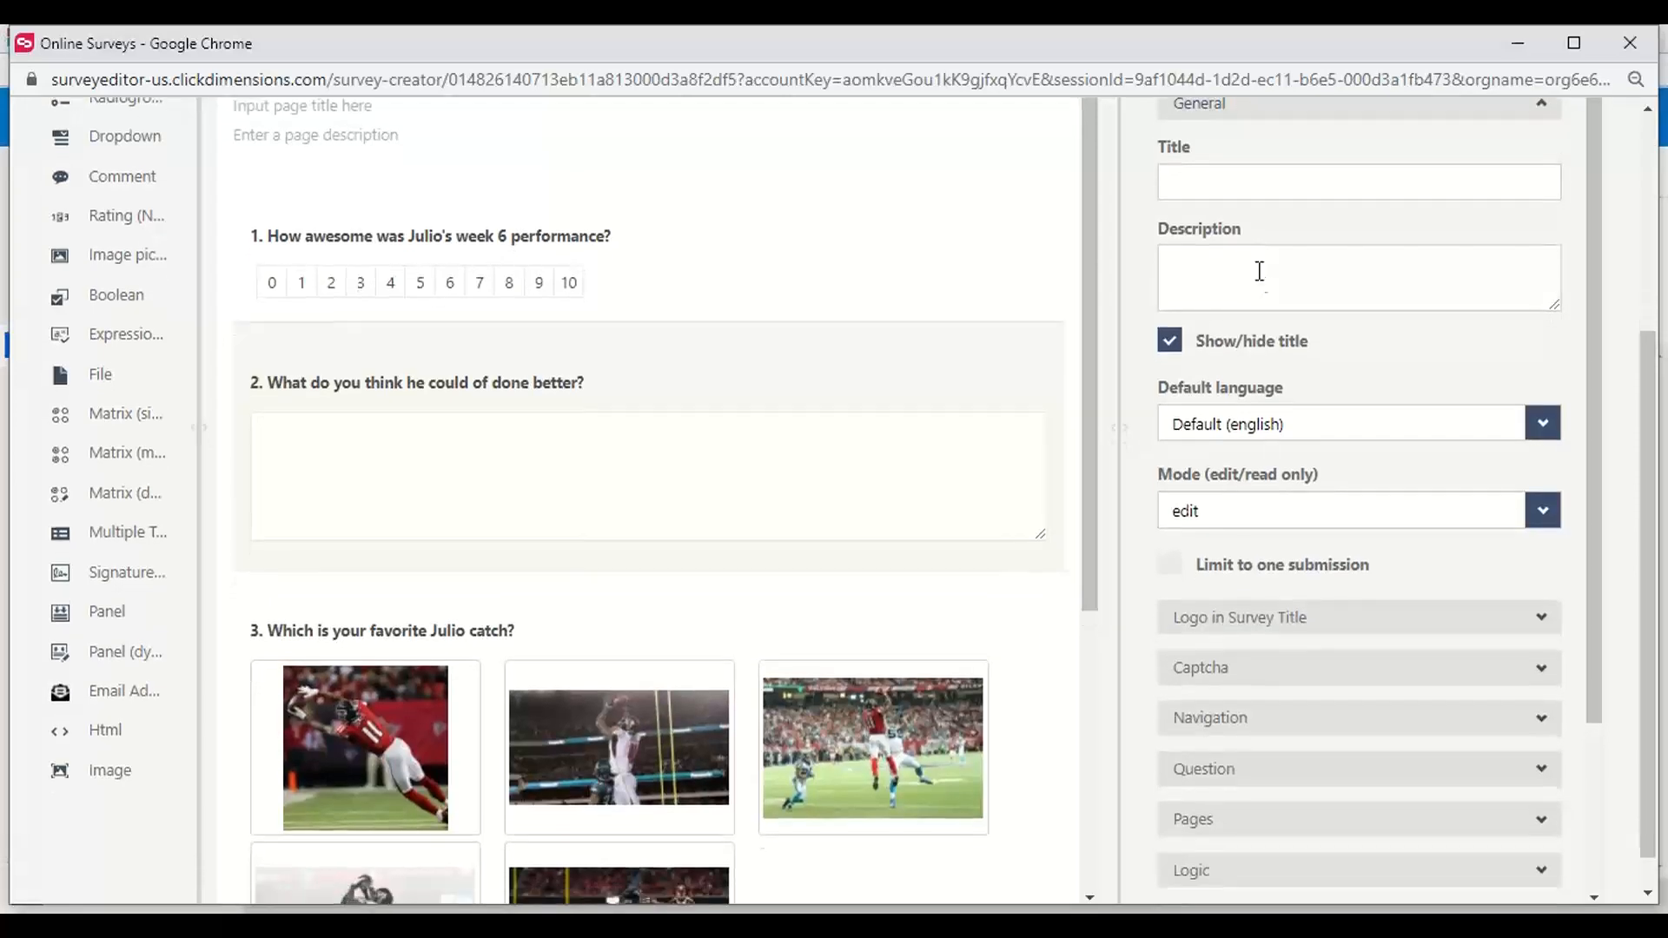
{"action": "scroll", "coordinate": [738, 487], "scroll_direction": "down", "scroll_amount": 5}
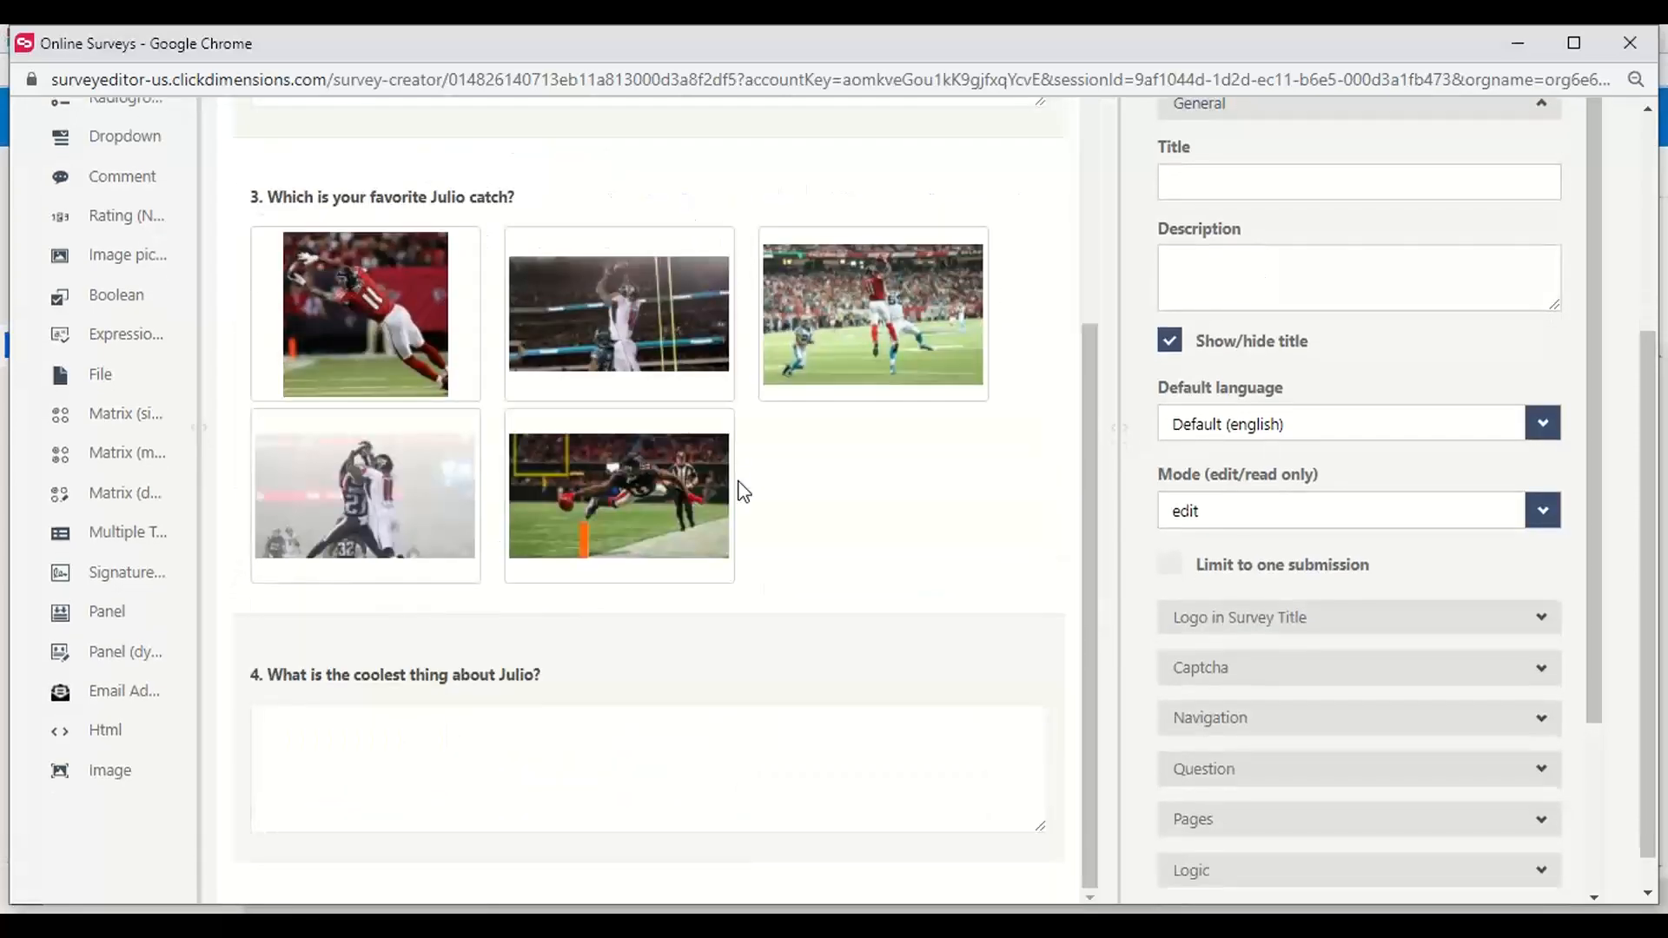
{"action": "scroll", "coordinate": [740, 490], "scroll_direction": "up", "scroll_amount": 5}
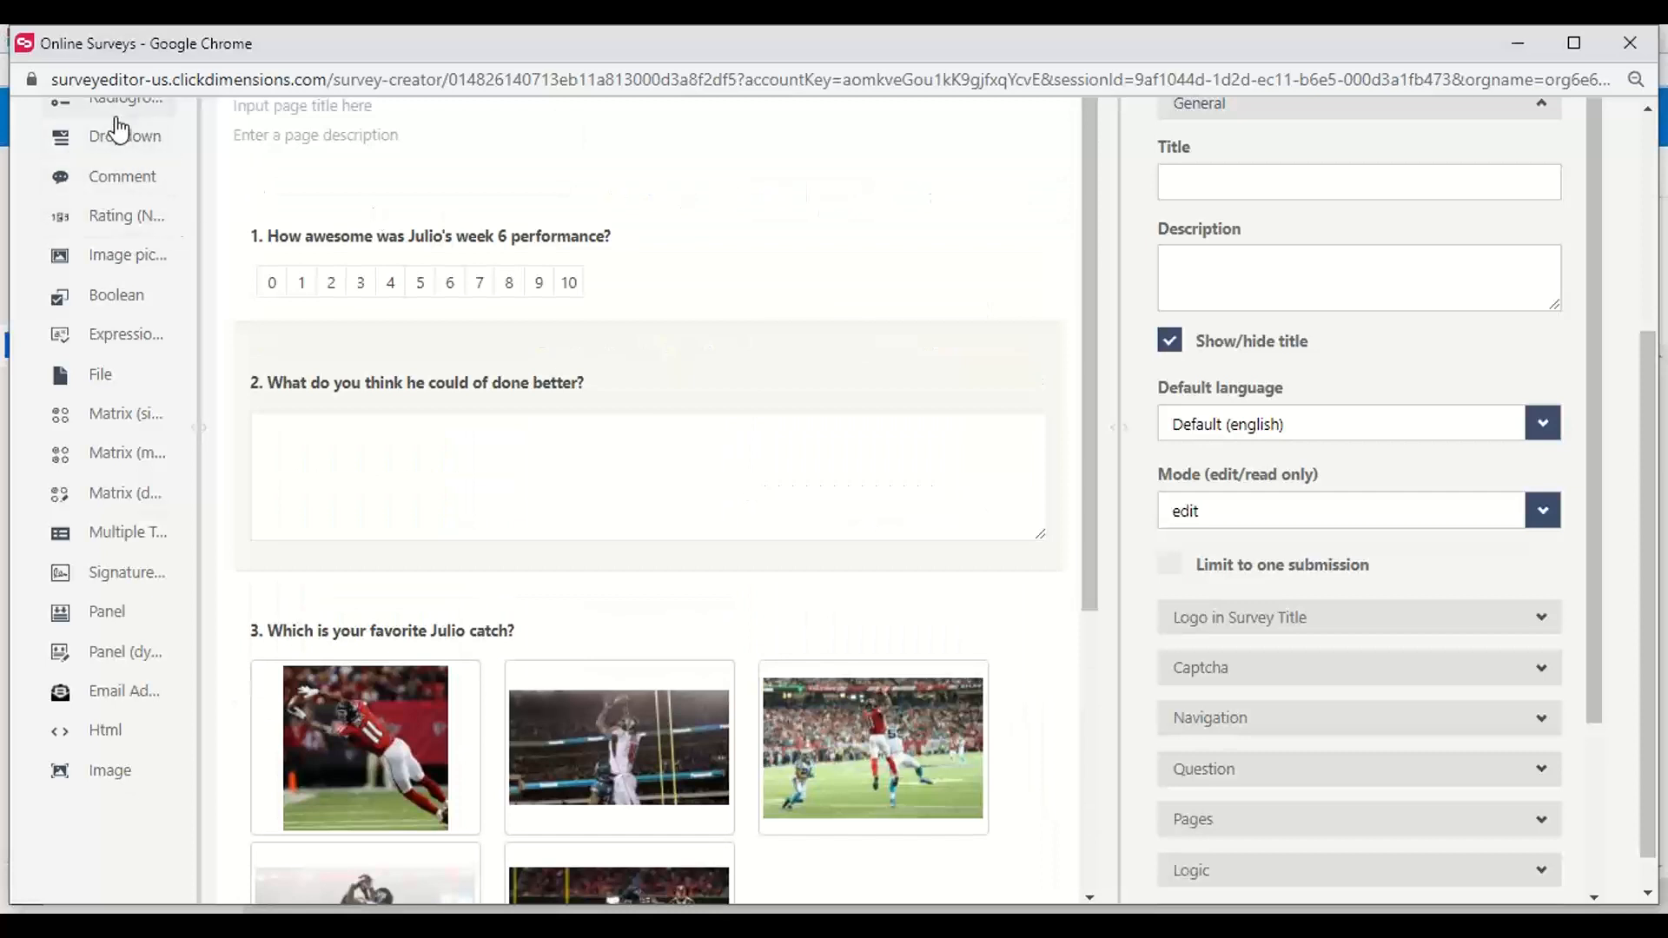
{"action": "scroll", "coordinate": [109, 296], "scroll_direction": "up", "scroll_amount": 3}
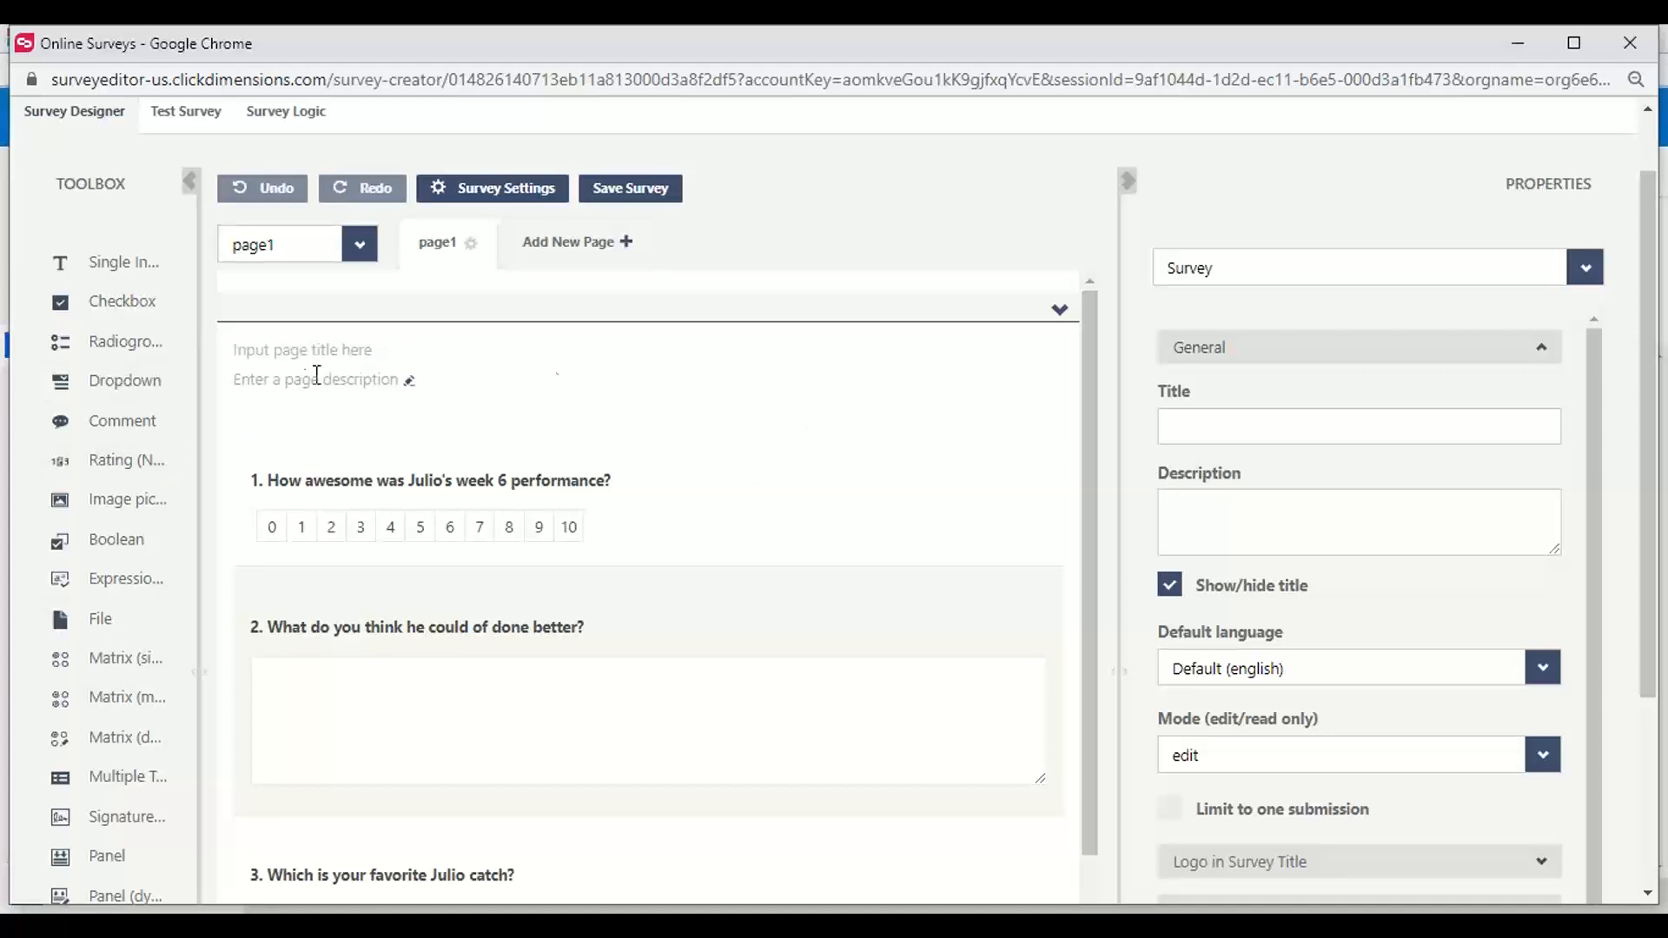
{"action": "scroll", "coordinate": [1335, 547], "scroll_direction": "down", "scroll_amount": 3}
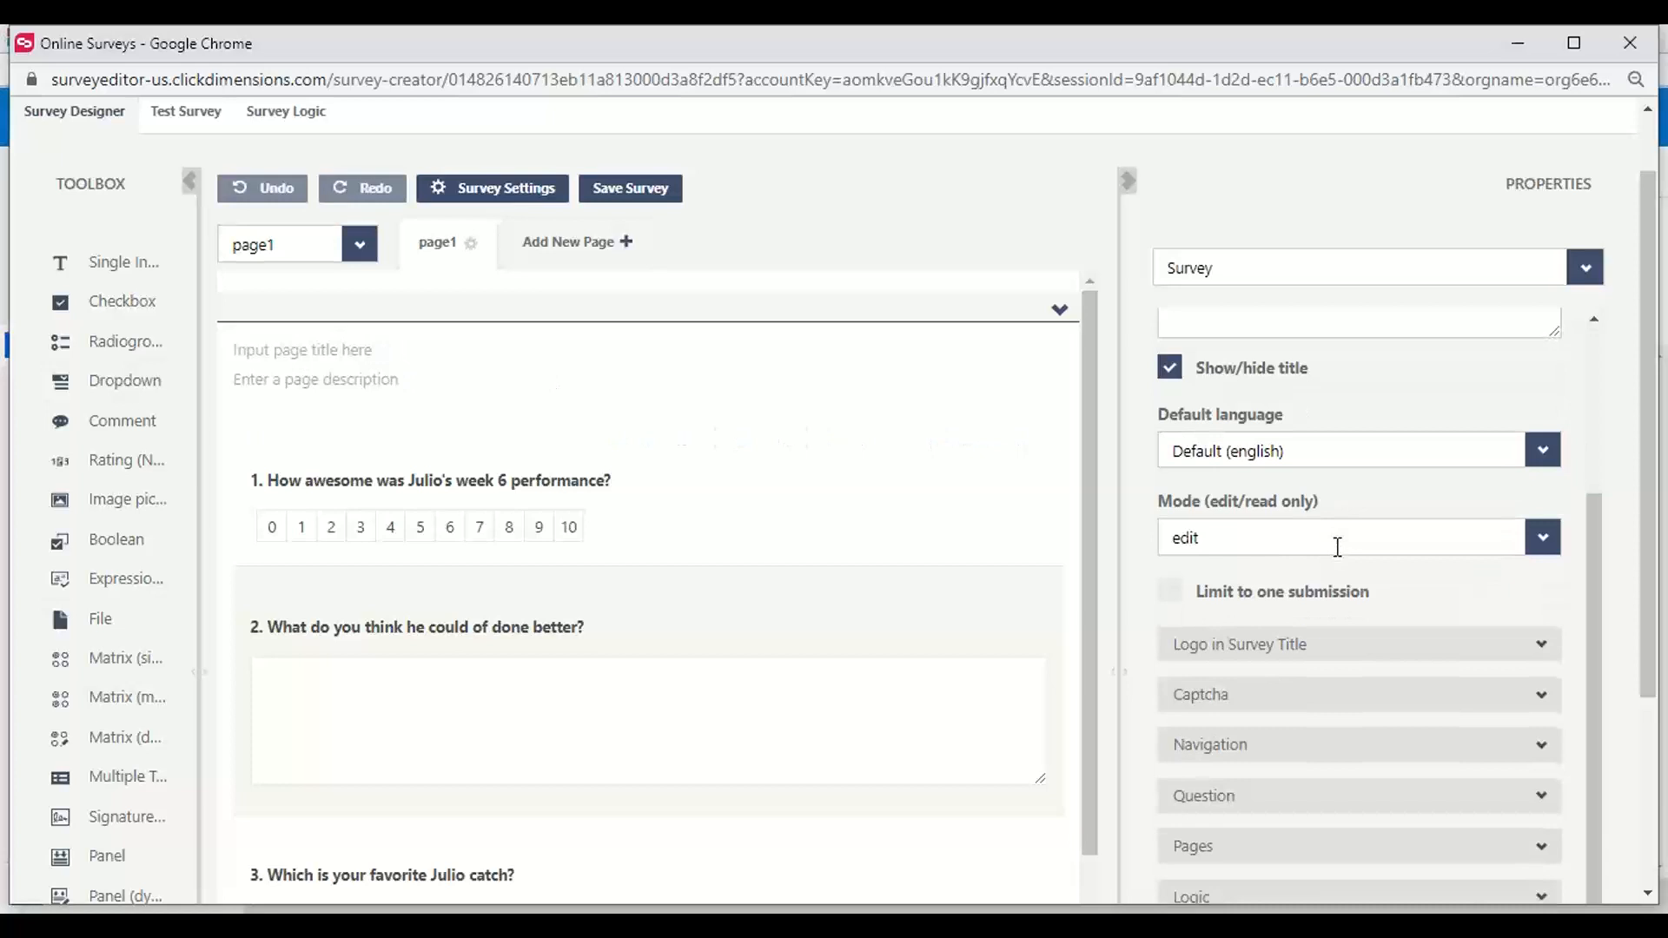
{"action": "left_click", "coordinate": [800, 709]}
{"action": "scroll", "coordinate": [1340, 713], "scroll_direction": "down", "scroll_amount": 3}
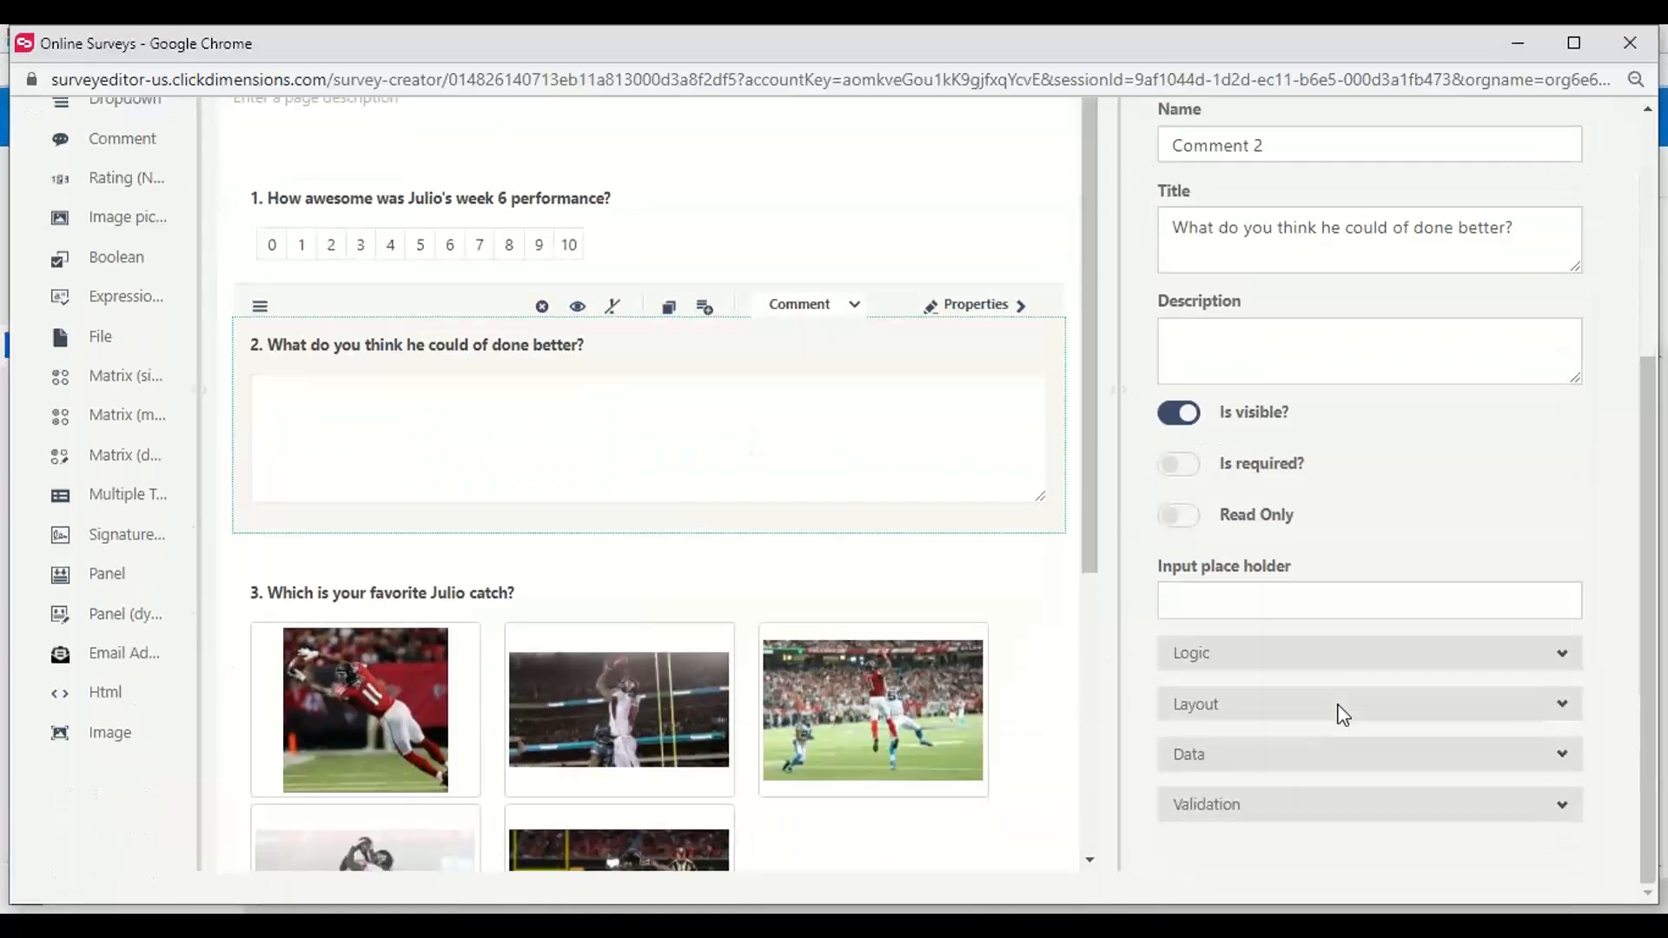
{"action": "left_click", "coordinate": [1286, 669]}
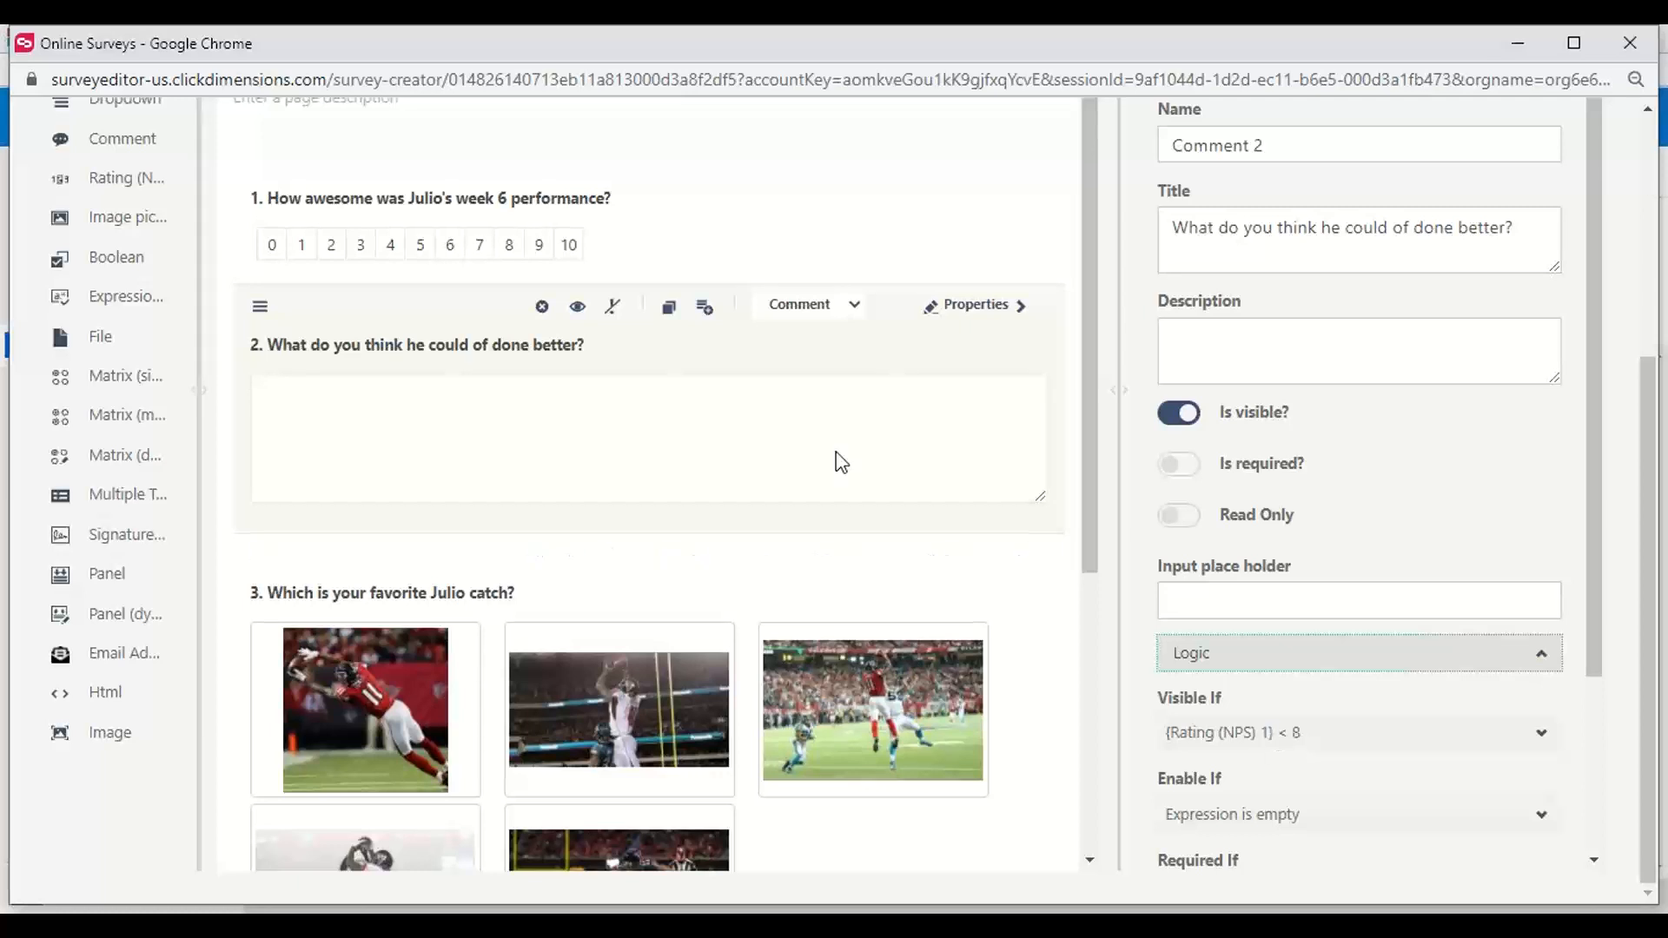
Test the survey's branching by rating Julio's week 6 performance 10, 0, 4, 5 and 7
{"action": "scroll", "coordinate": [782, 434], "scroll_direction": "up", "scroll_amount": 4}
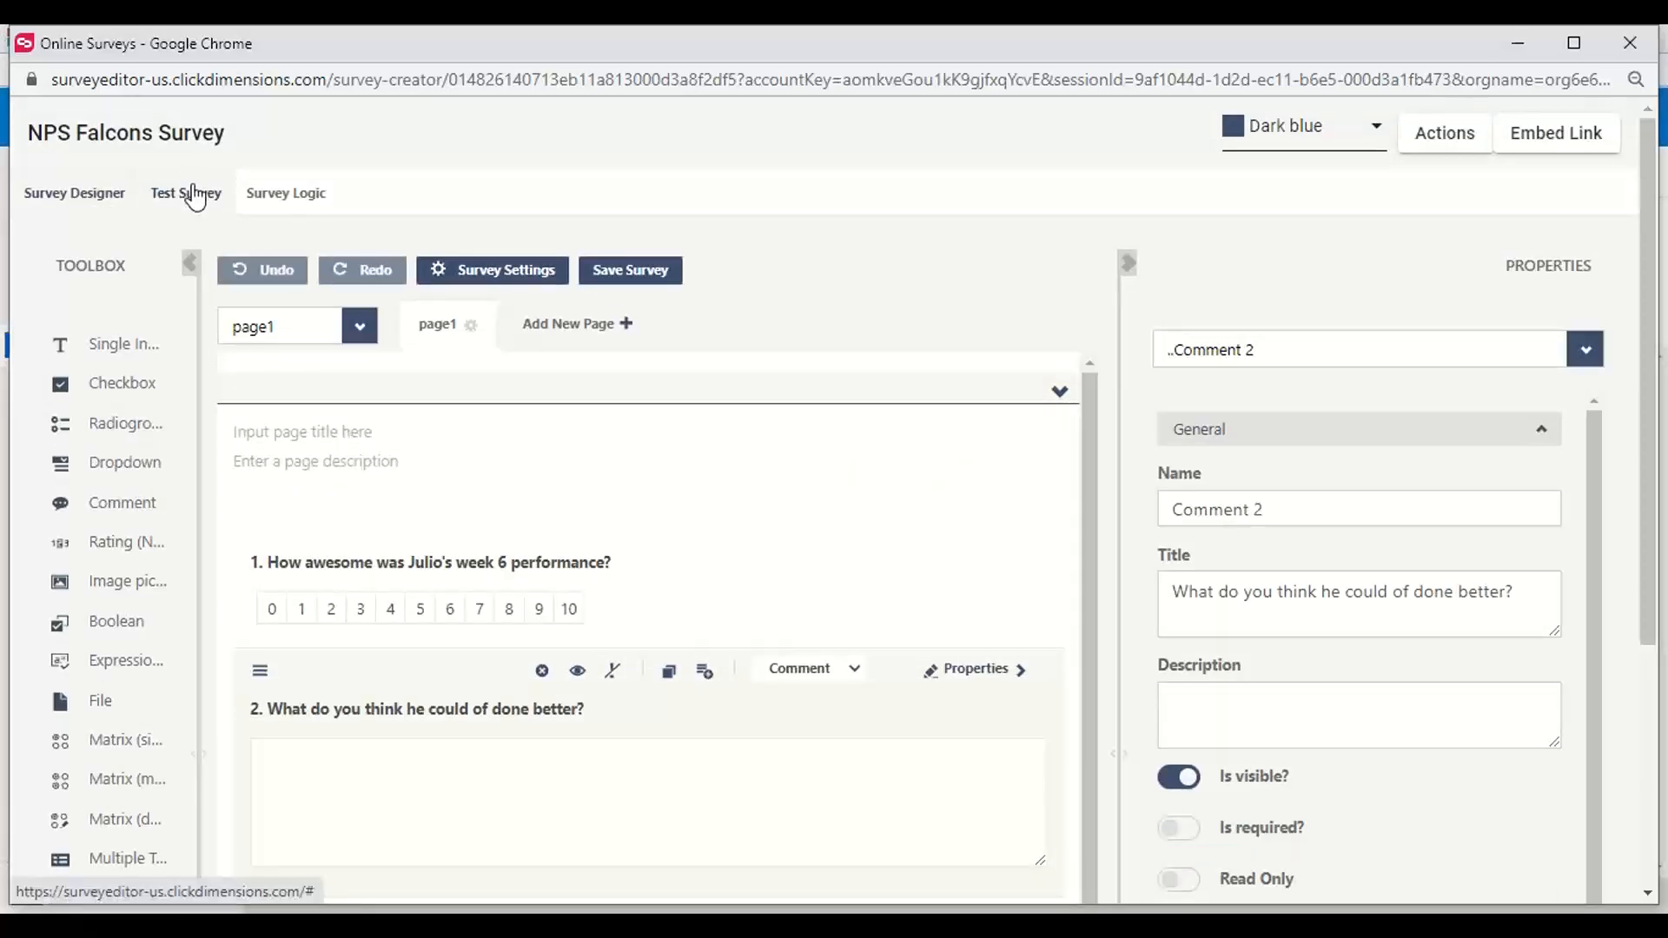
{"action": "left_click", "coordinate": [187, 193]}
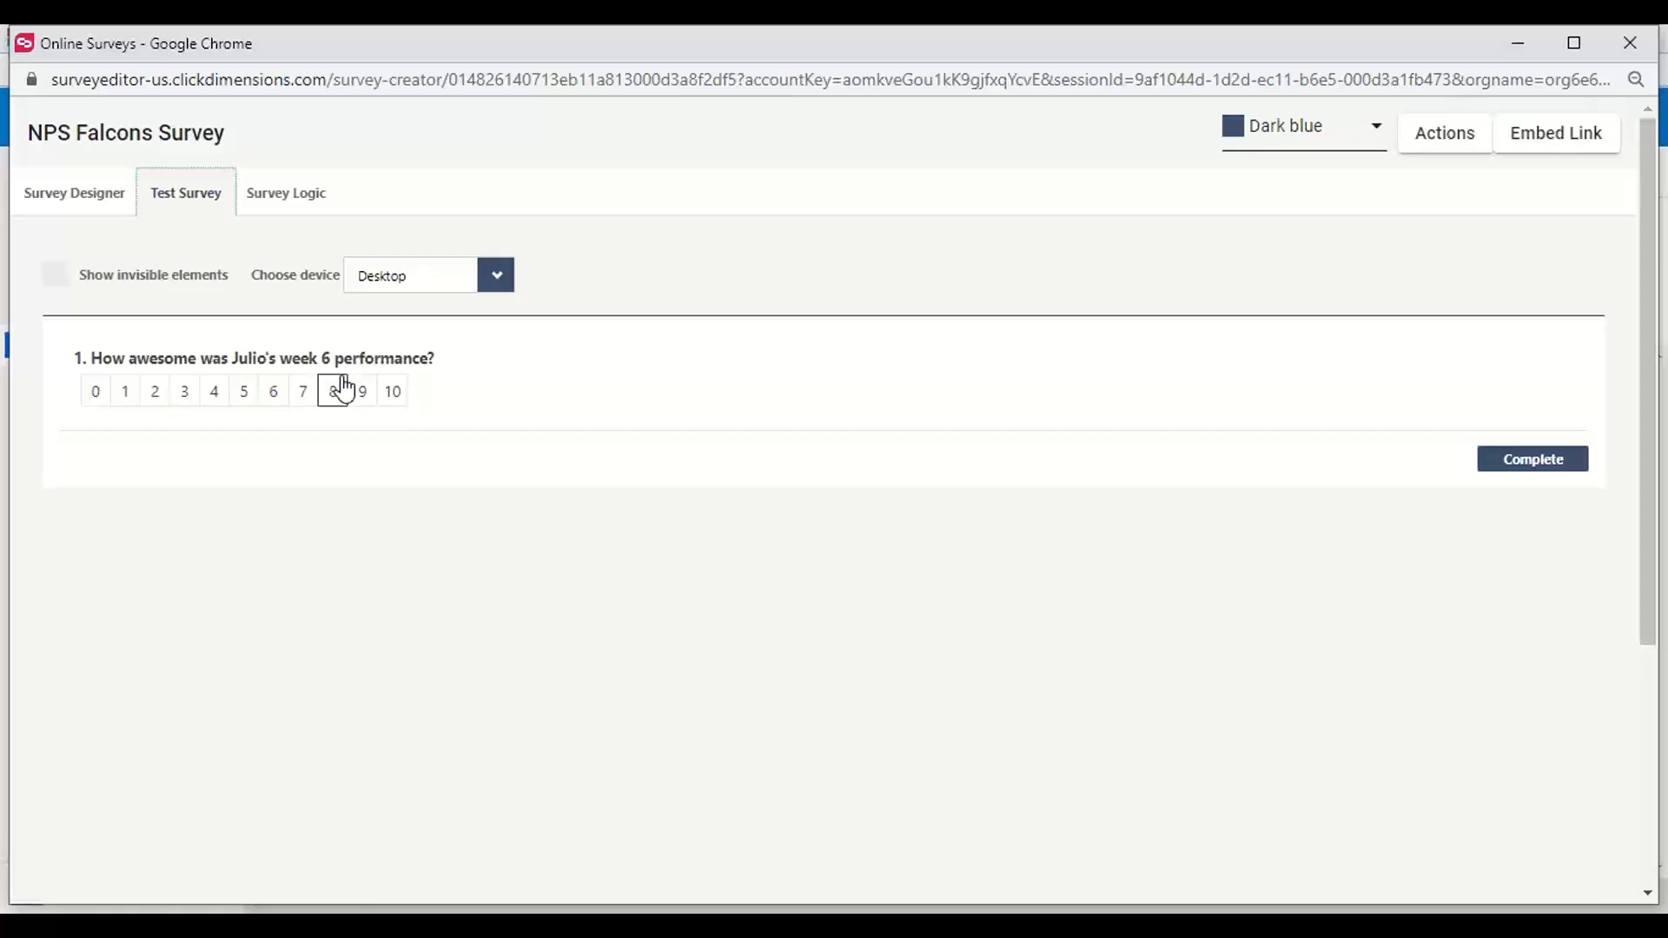
{"action": "left_click", "coordinate": [396, 392]}
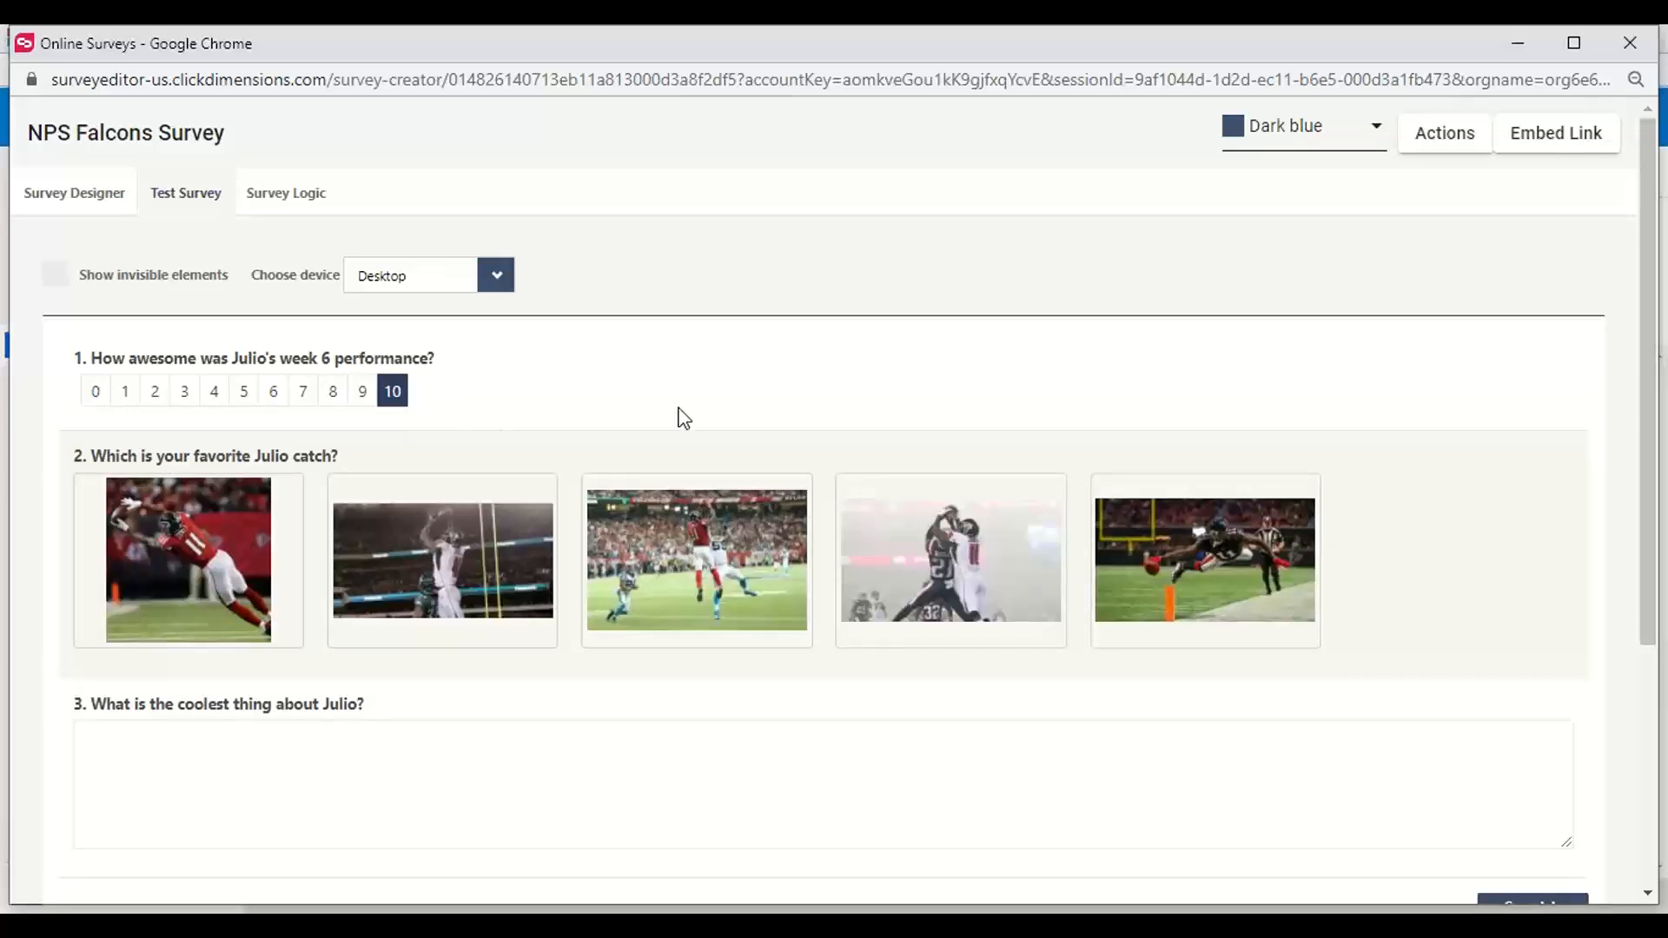
{"action": "scroll", "coordinate": [682, 415], "scroll_direction": "down", "scroll_amount": 3}
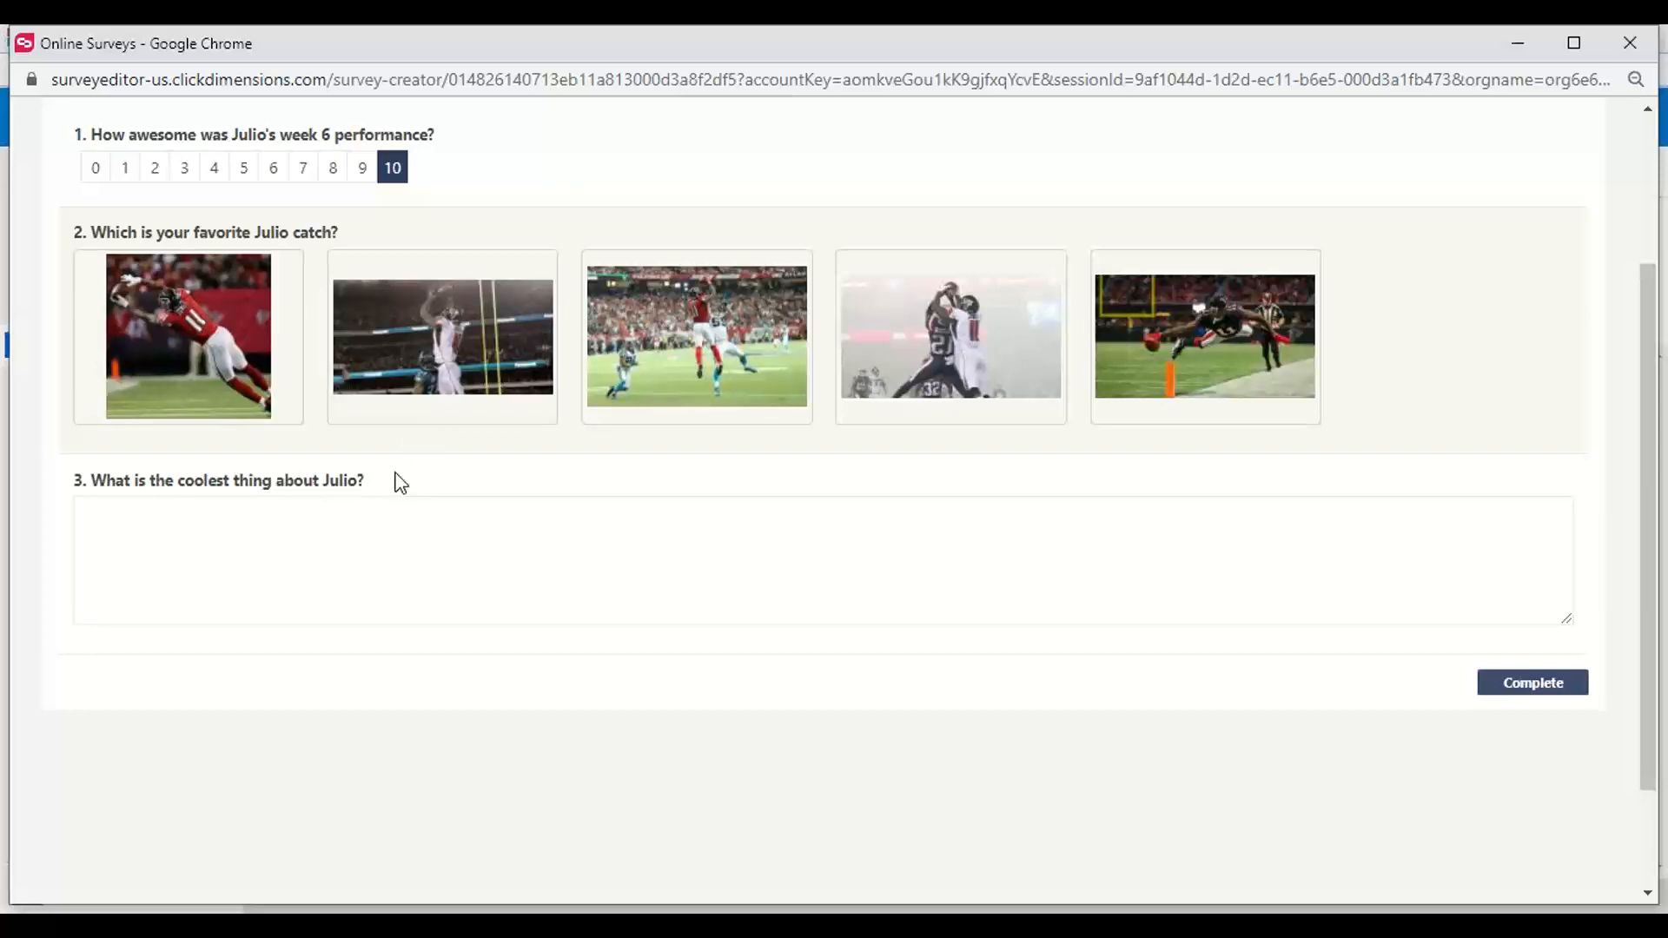
{"action": "scroll", "coordinate": [398, 480], "scroll_direction": "up", "scroll_amount": 3}
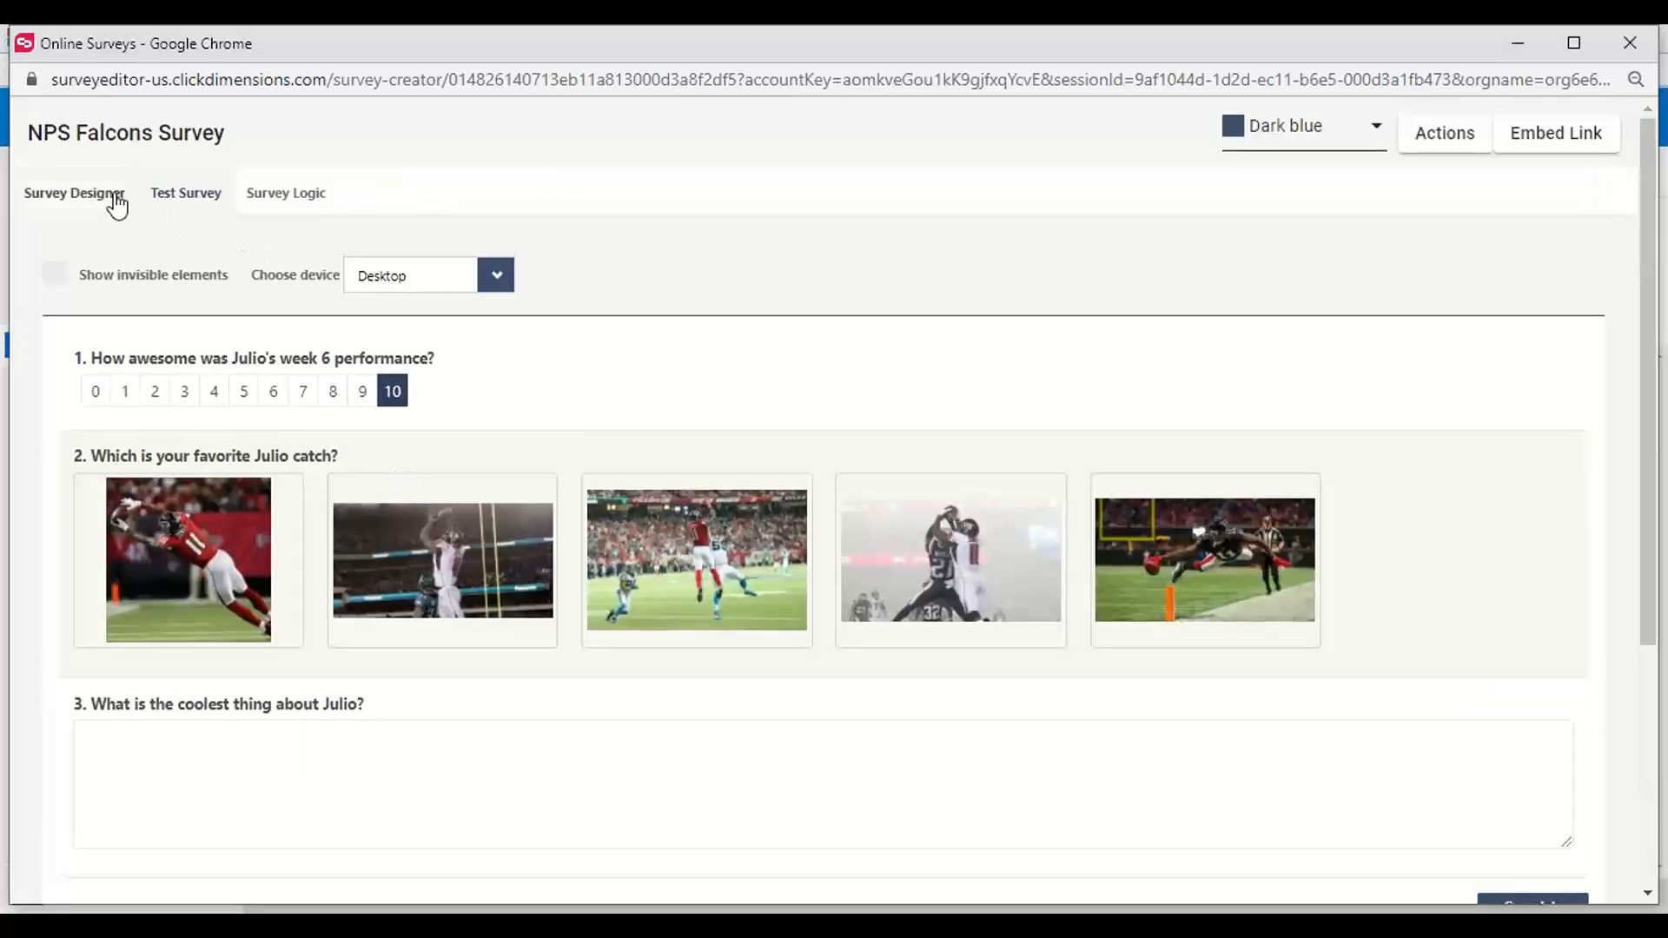
{"action": "left_click", "coordinate": [97, 393]}
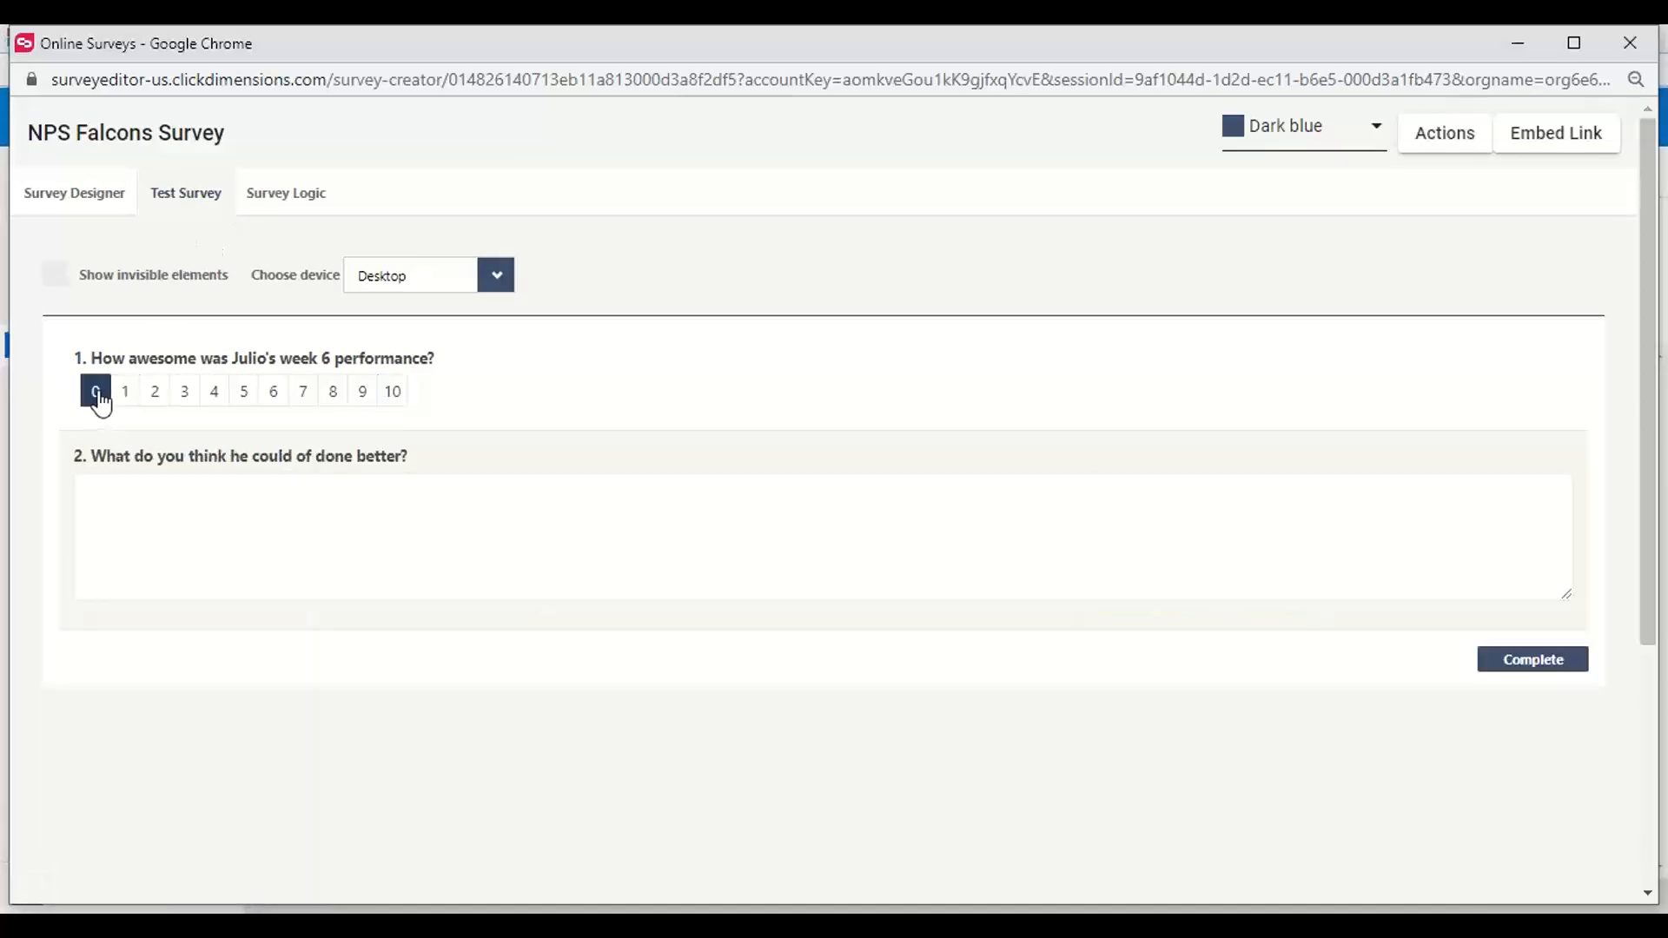
{"action": "left_click", "coordinate": [217, 393]}
{"action": "left_click", "coordinate": [243, 393]}
{"action": "left_click", "coordinate": [301, 393]}
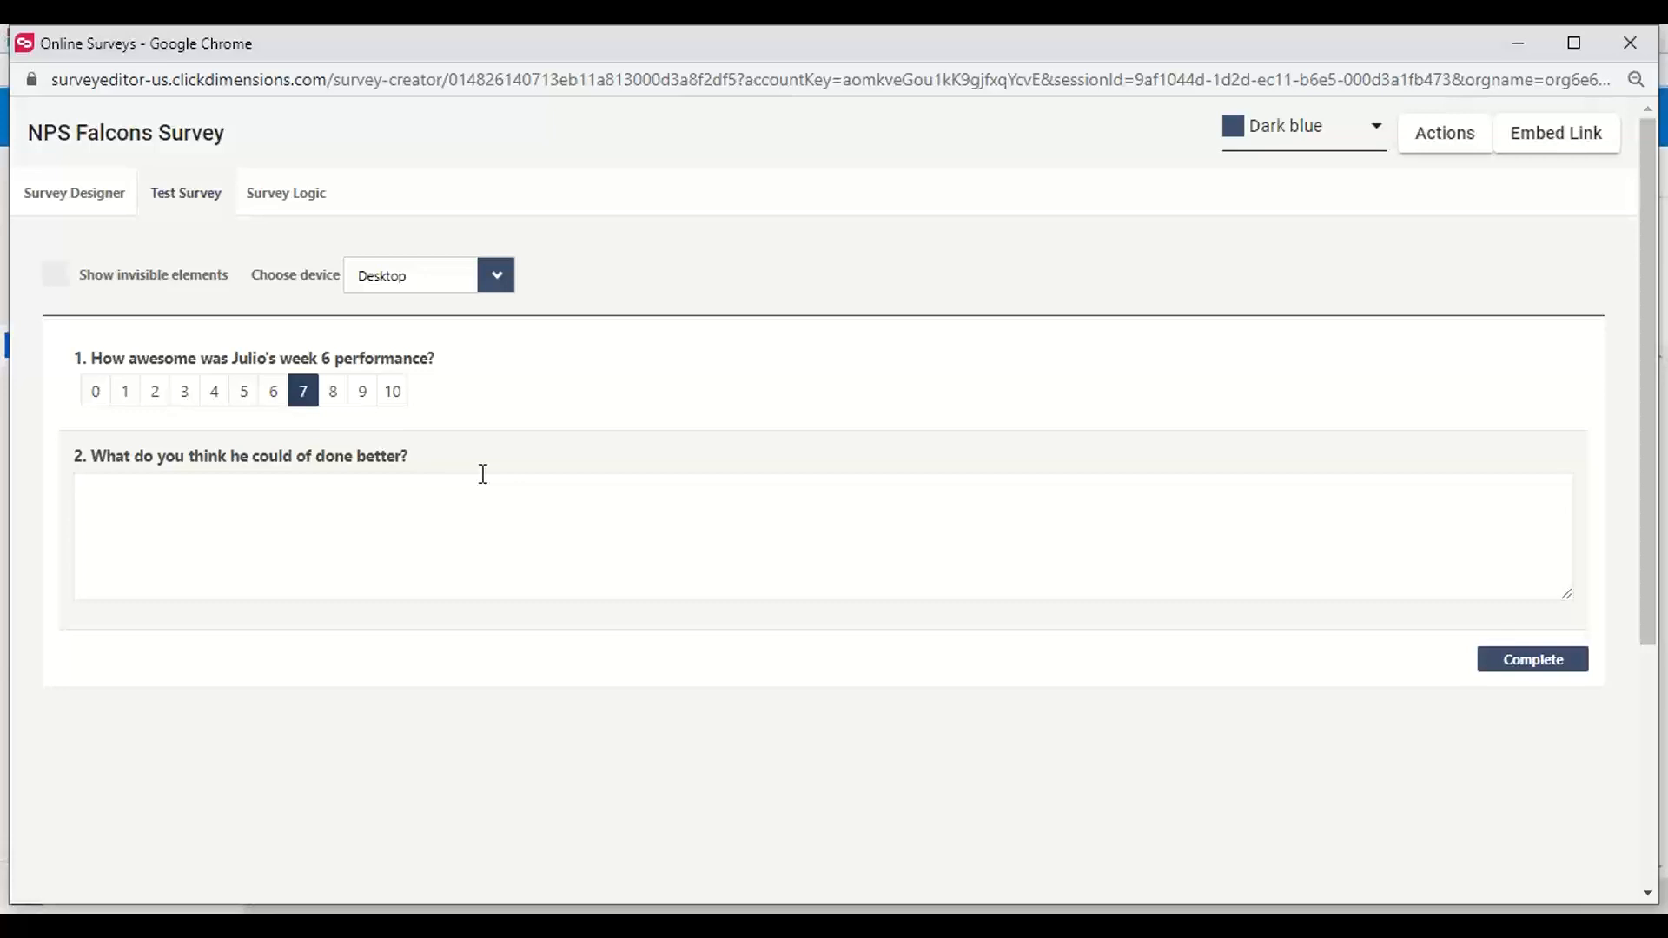
Look through the survey's embed options for custom URL, link, IFrame and widget, and close them
{"action": "left_click", "coordinate": [1556, 136]}
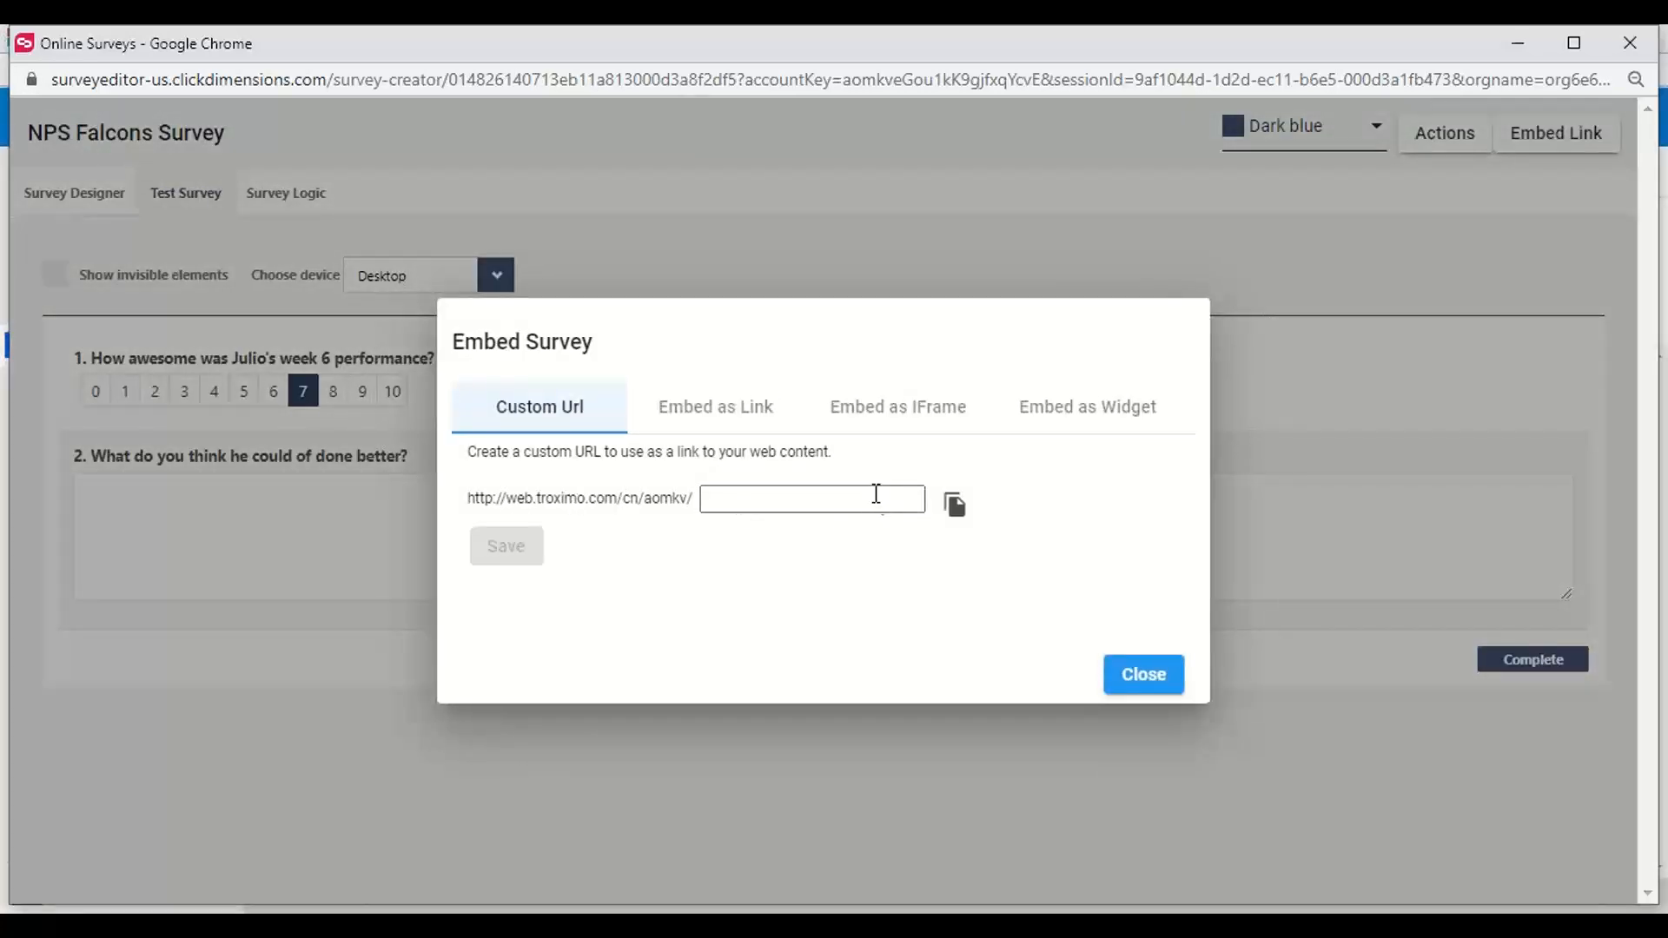
{"action": "left_click", "coordinate": [744, 410]}
{"action": "left_click", "coordinate": [895, 407]}
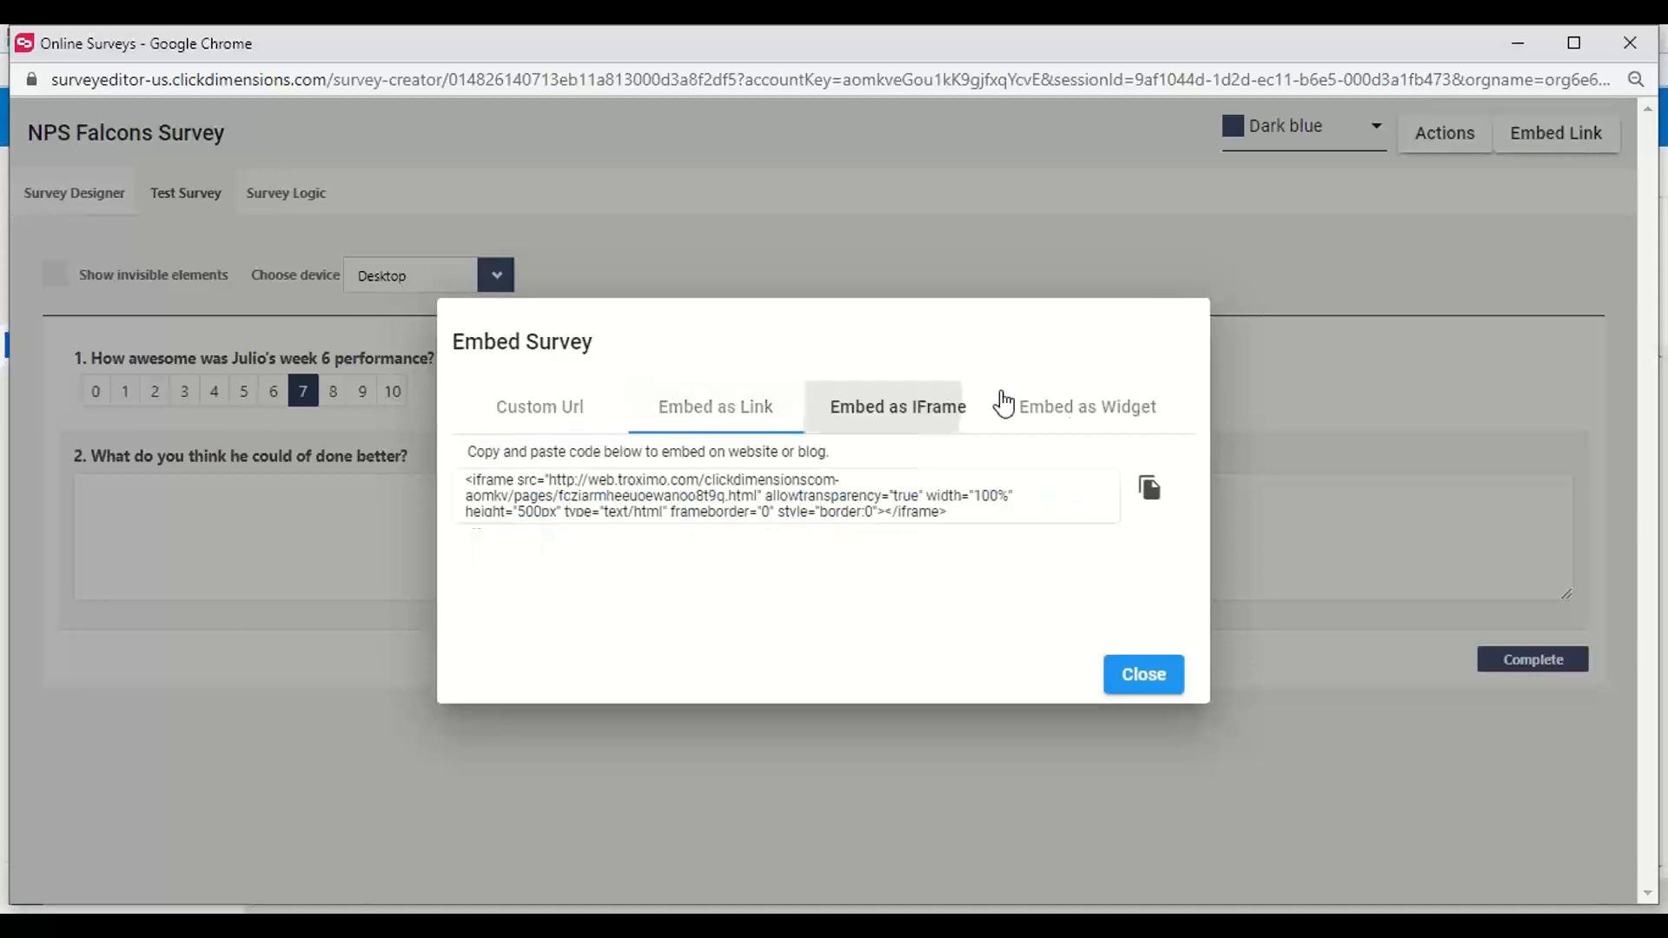
{"action": "left_click", "coordinate": [1090, 408]}
{"action": "left_click", "coordinate": [987, 170]}
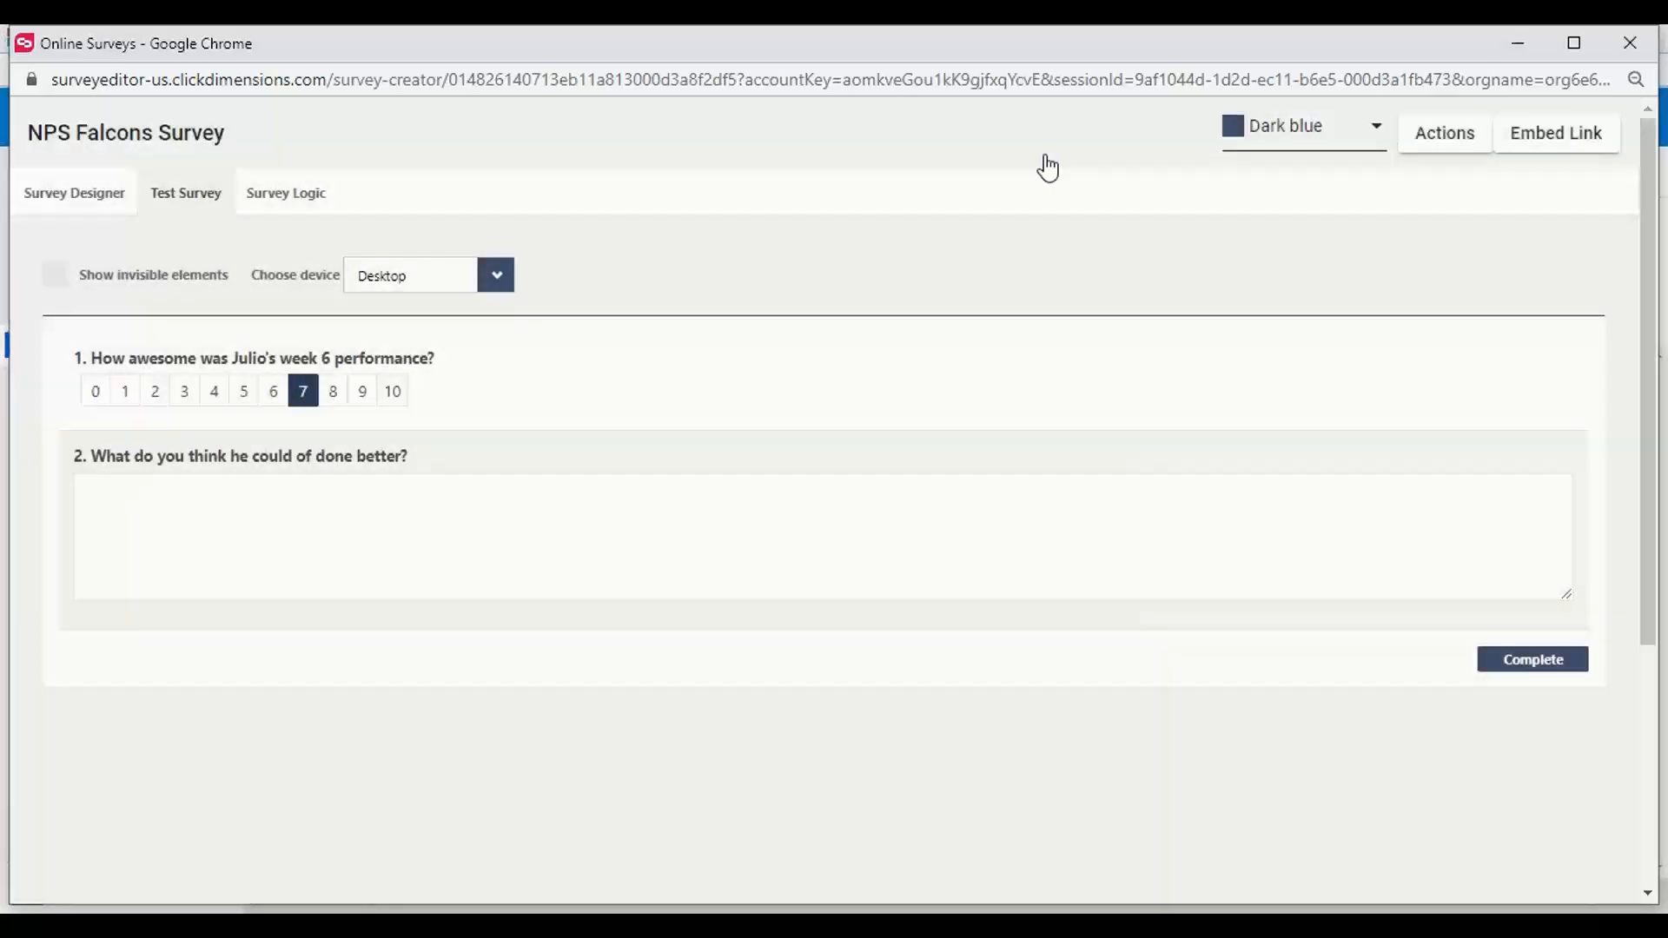
Check the survey's color themes and available automated actions, and close the survey designer
{"action": "left_click", "coordinate": [1373, 144]}
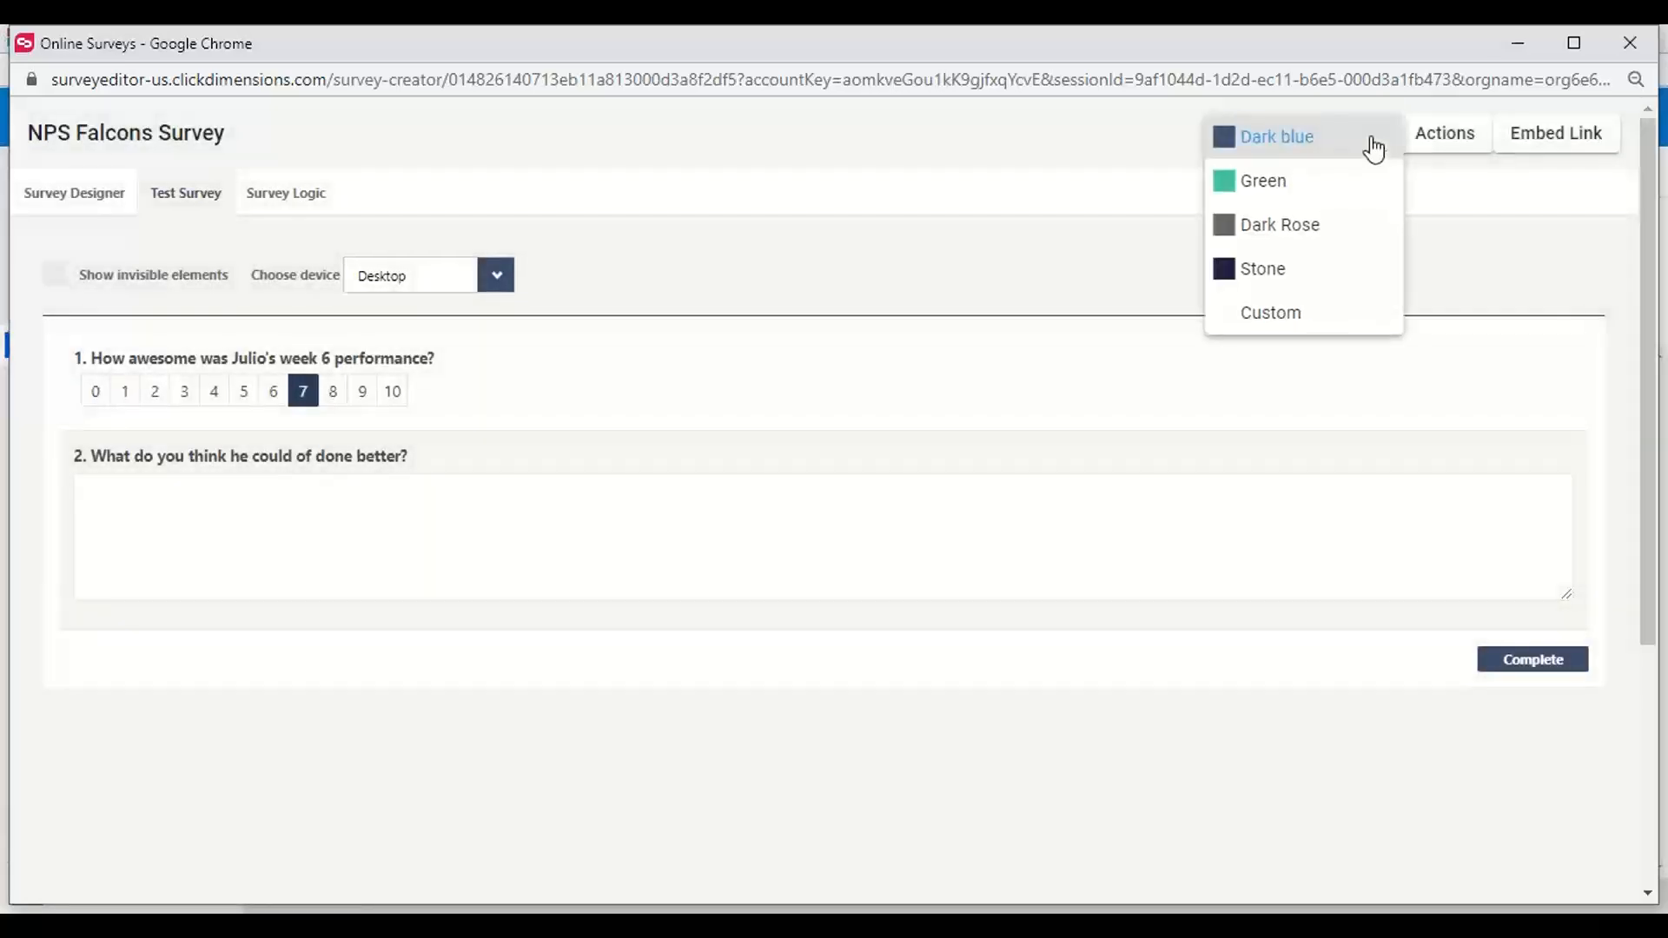
{"action": "left_click", "coordinate": [976, 162]}
{"action": "left_click", "coordinate": [1445, 143]}
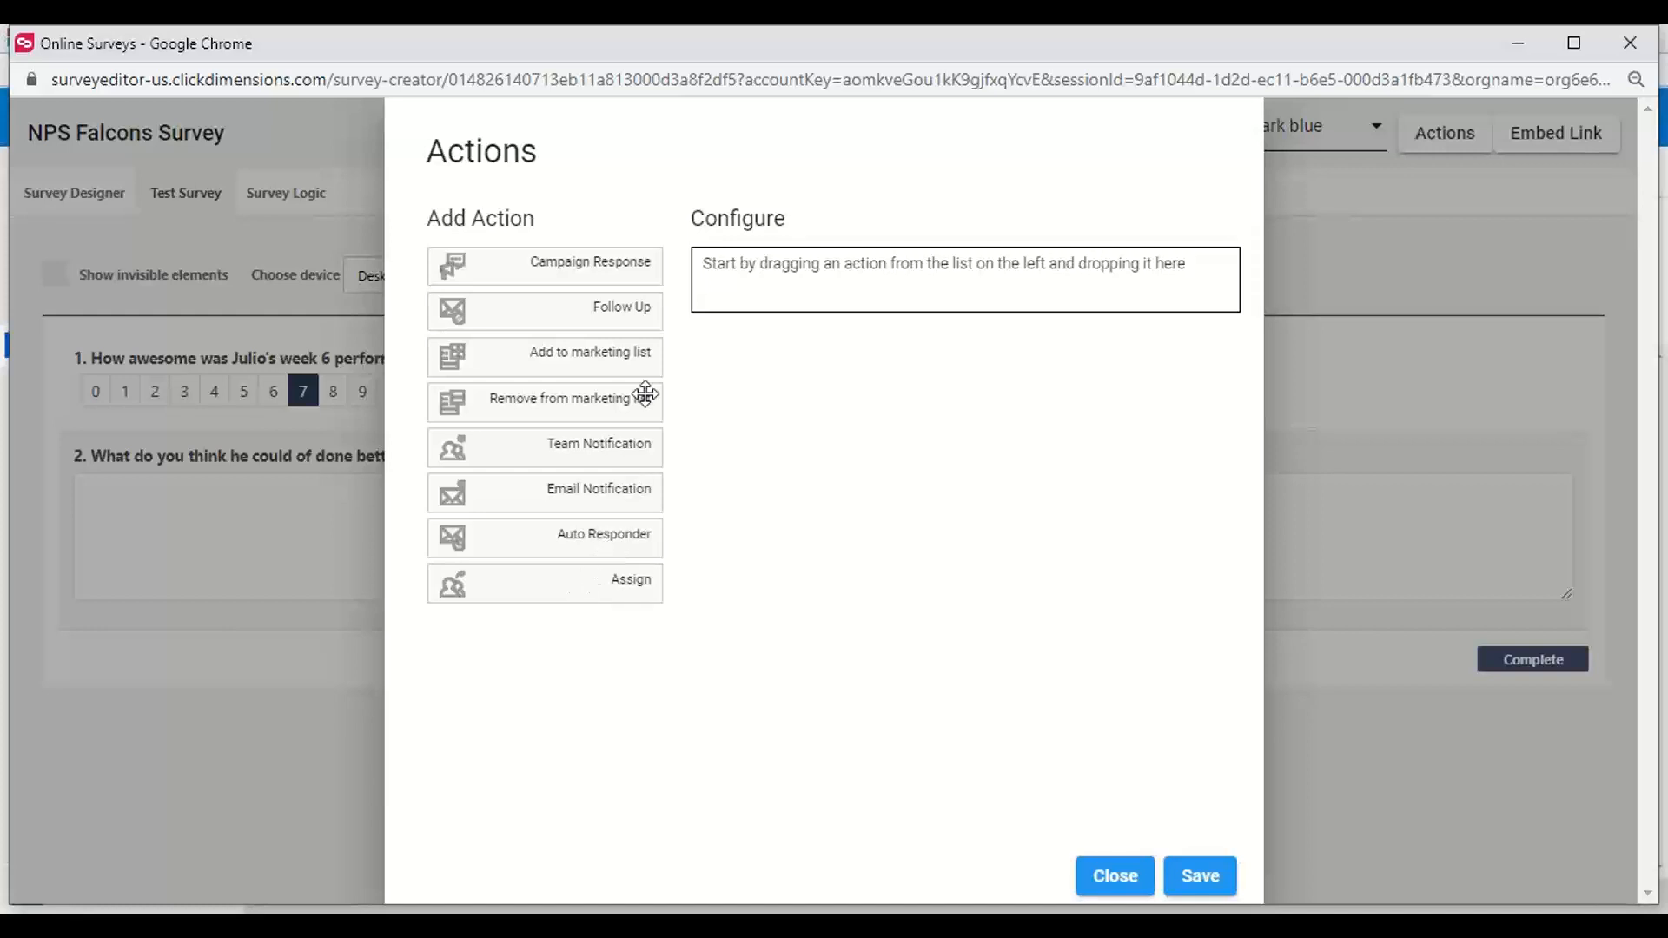
{"action": "left_click", "coordinate": [1409, 234]}
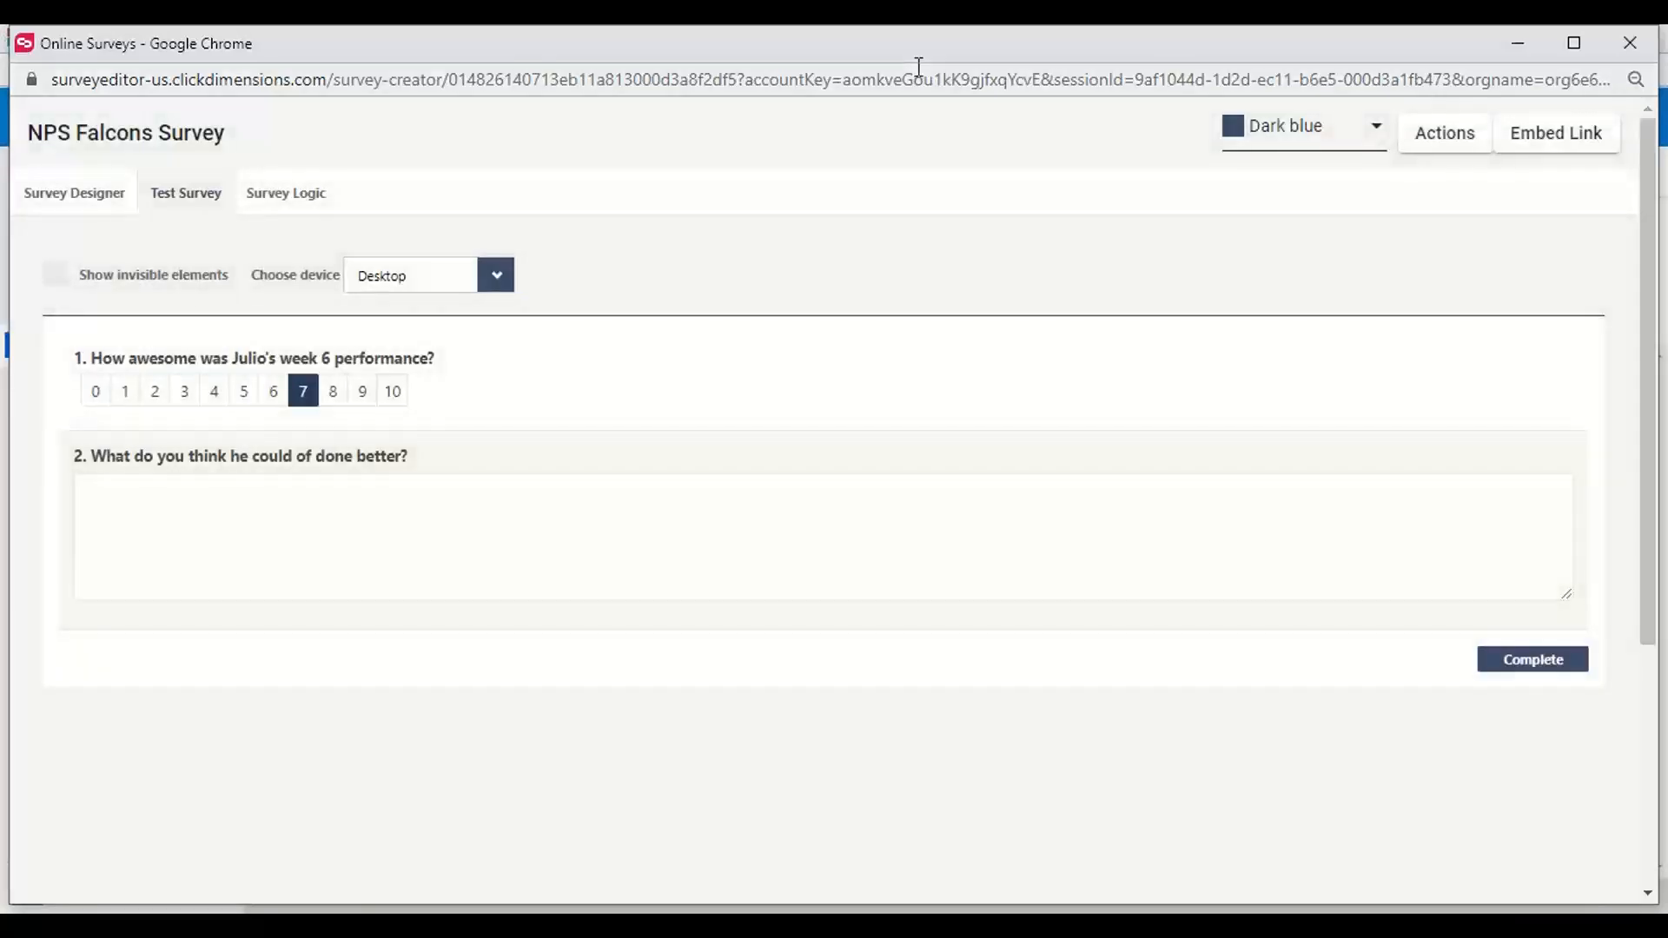
{"action": "left_click_drag", "start_coordinate": [780, 43], "coordinate": [773, 84]}
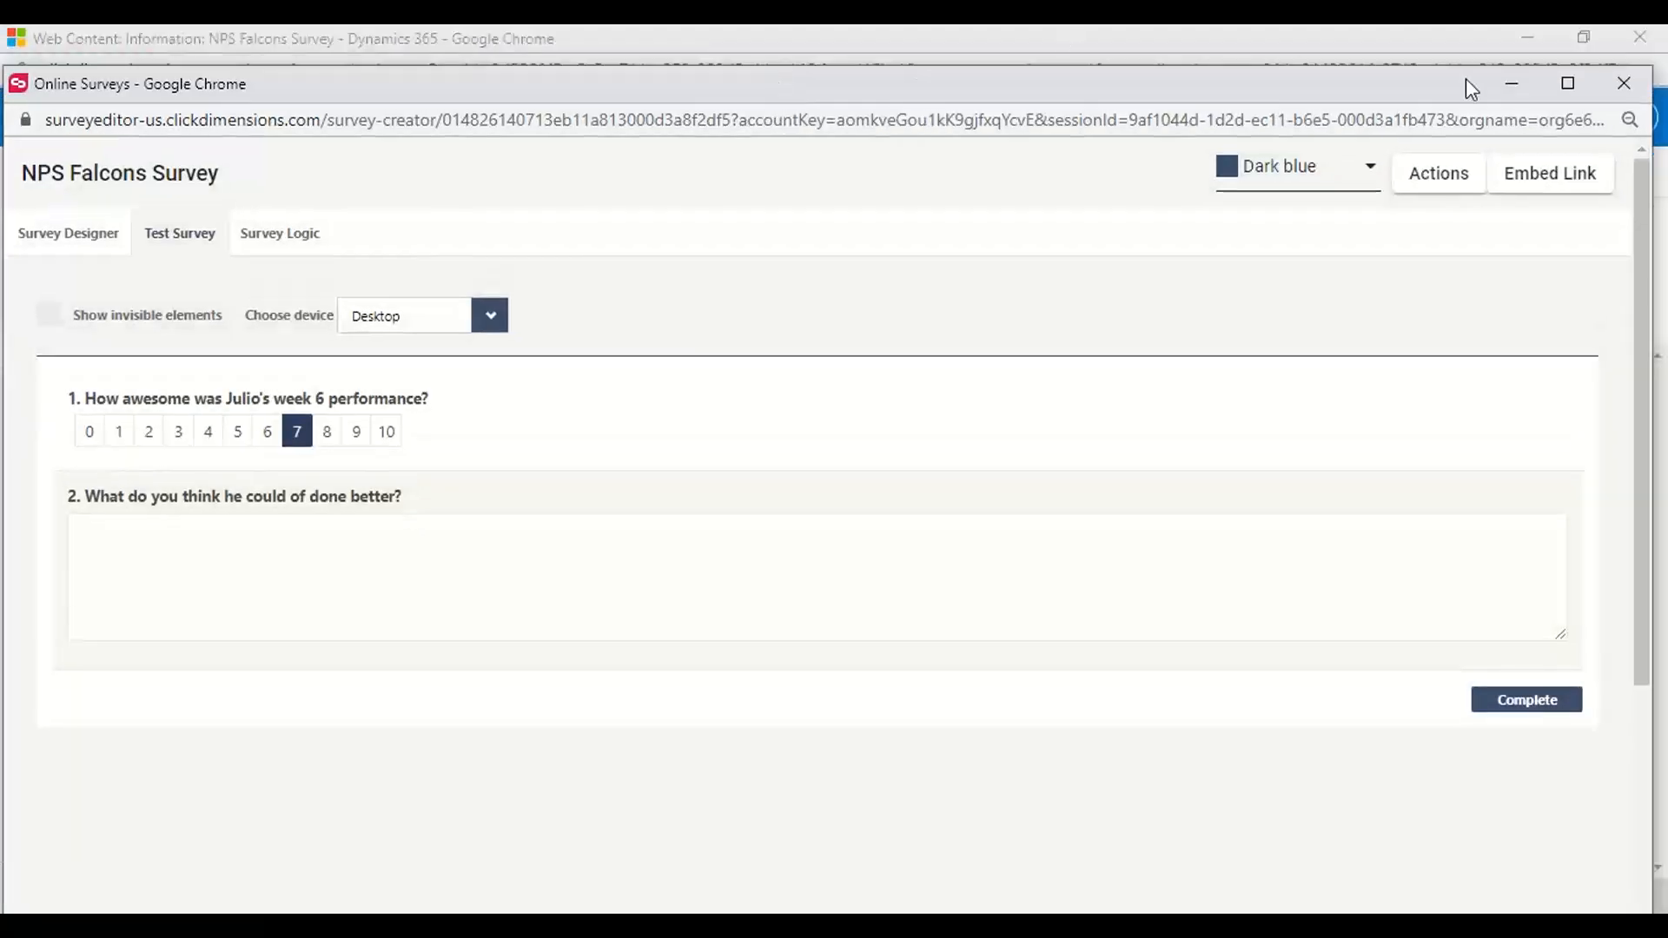
{"action": "left_click", "coordinate": [1624, 83]}
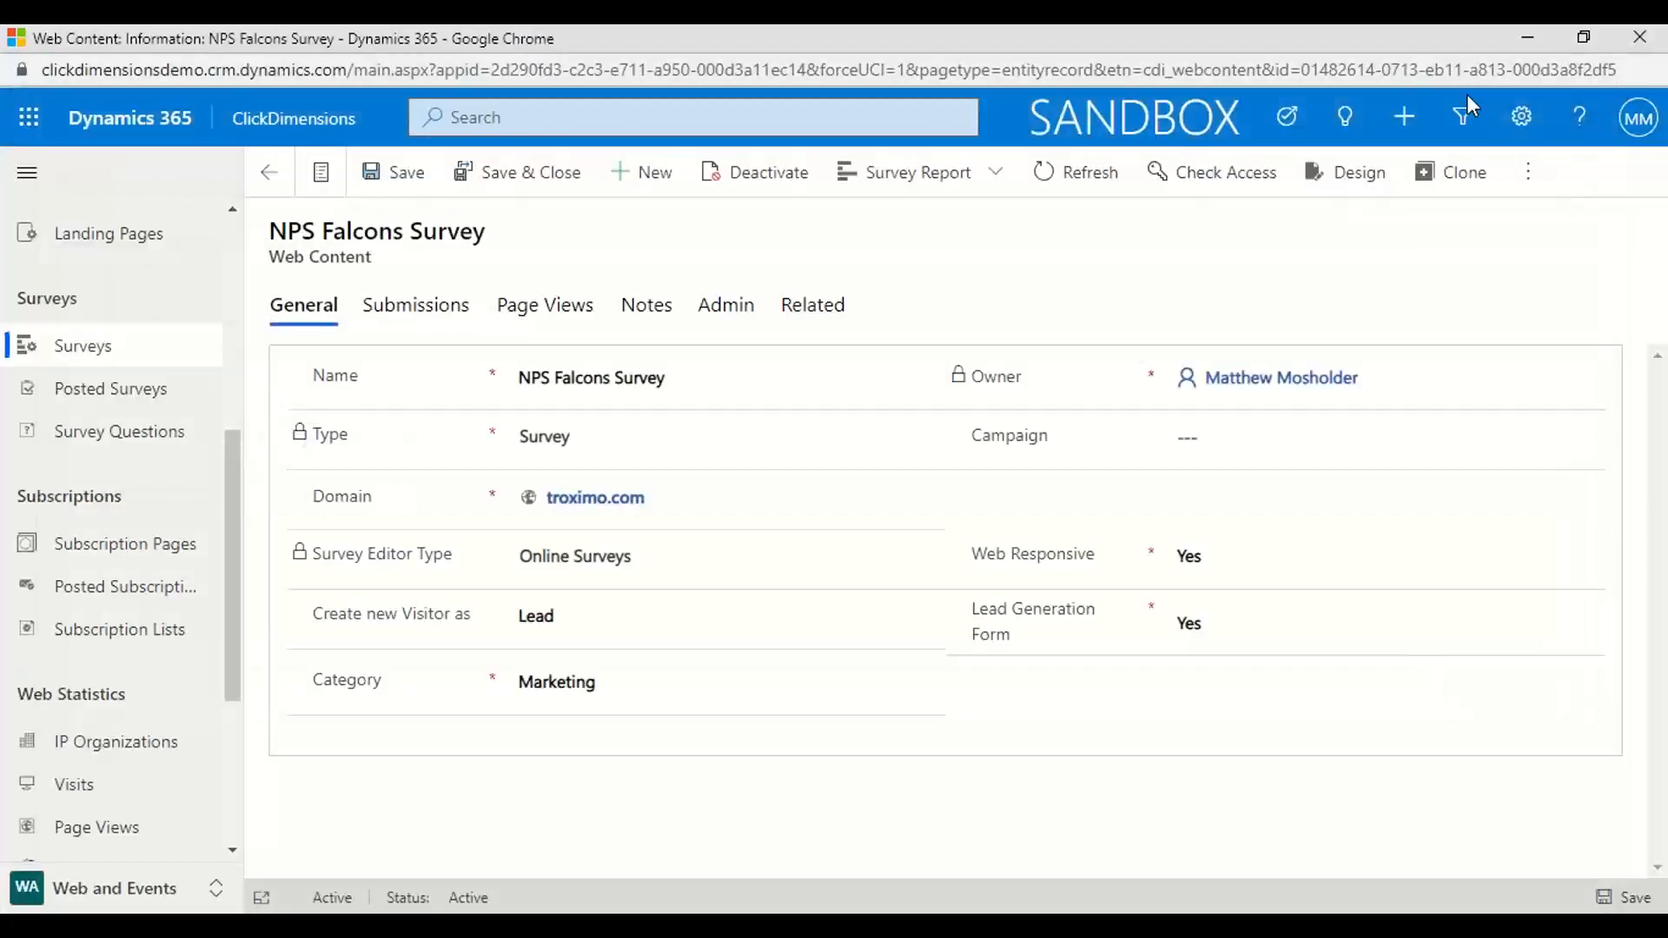
Browse the web statistics, reviewing the active visits and the active identified page views
{"action": "scroll", "coordinate": [217, 435], "scroll_direction": "down", "scroll_amount": 2}
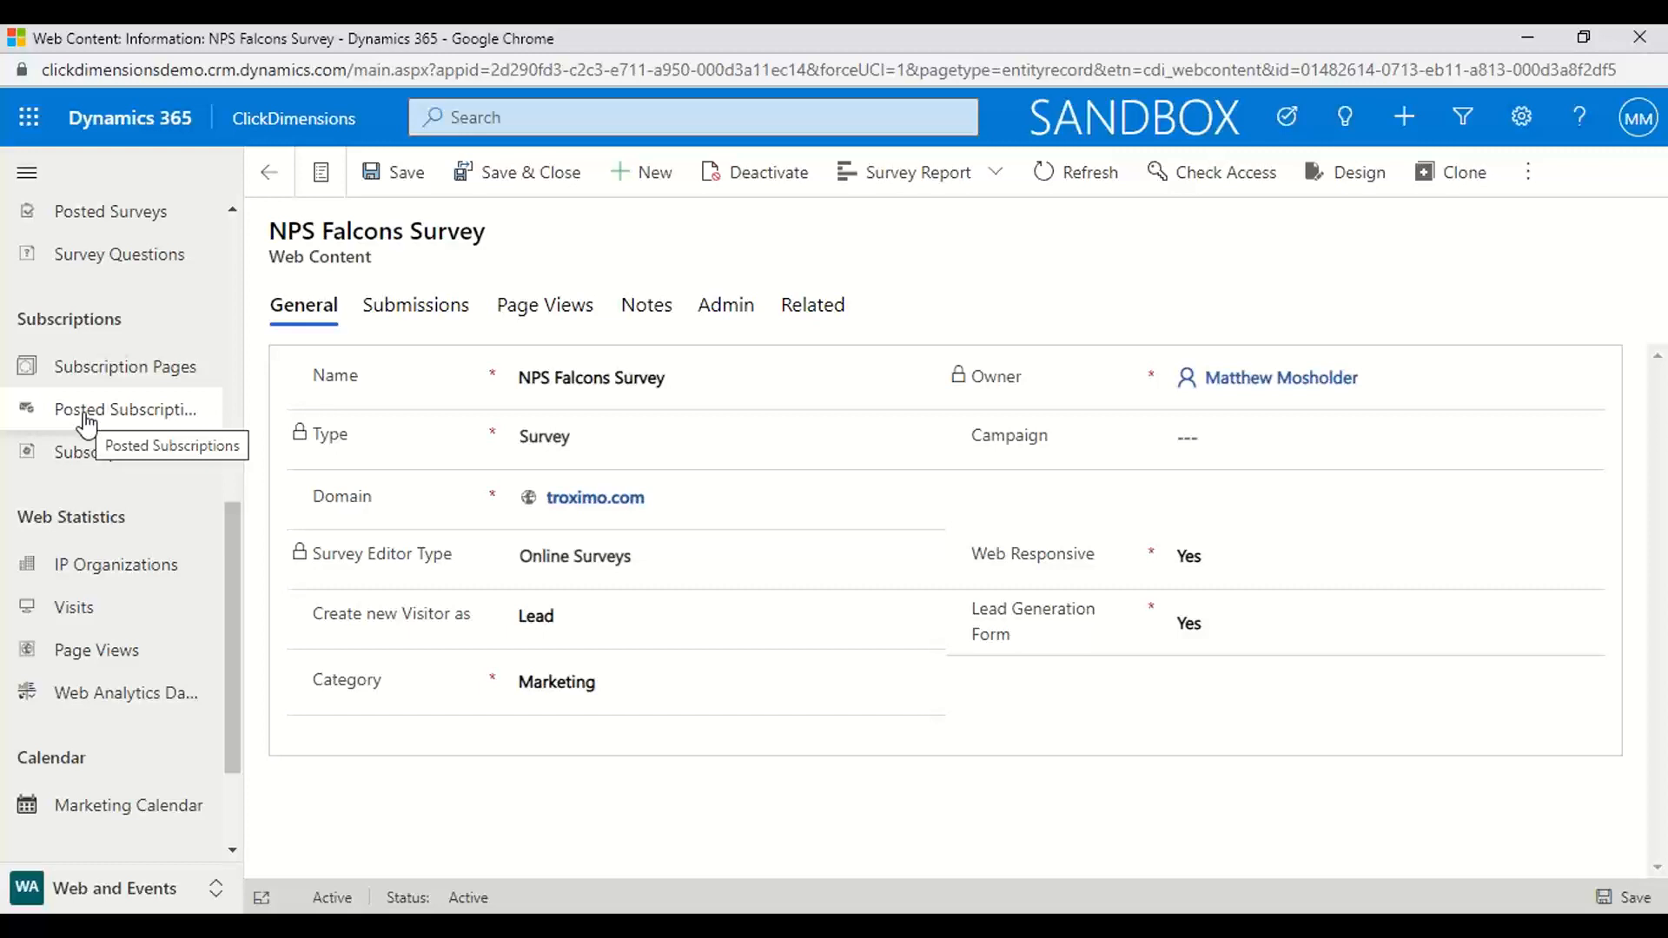
{"action": "scroll", "coordinate": [130, 608], "scroll_direction": "down", "scroll_amount": 2}
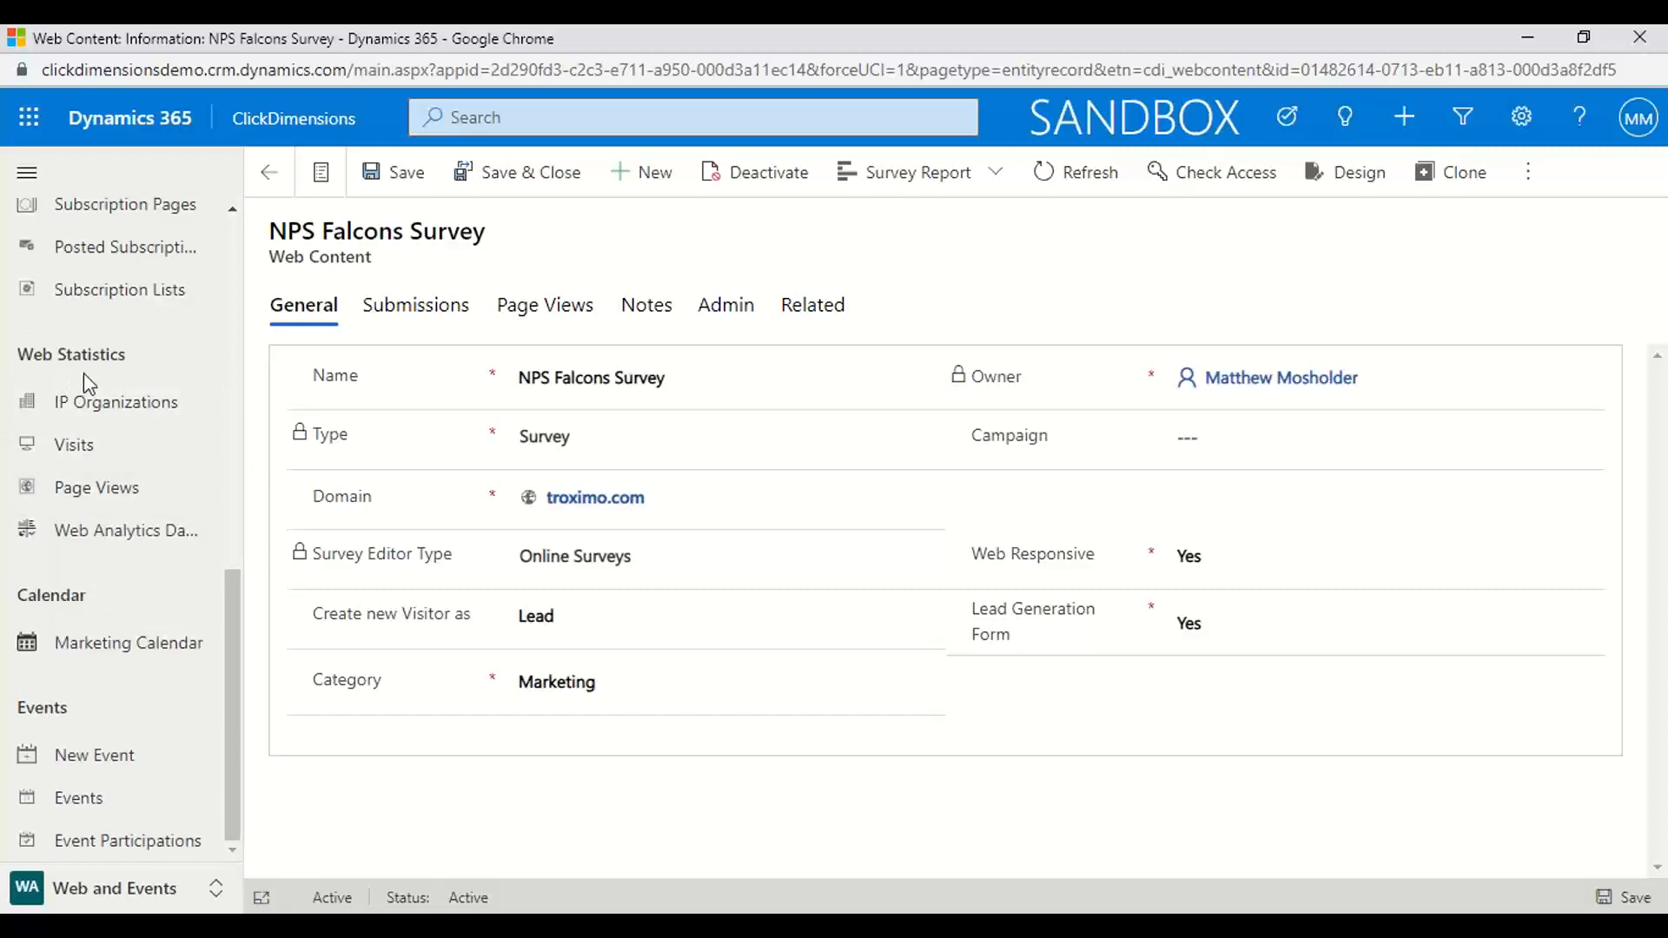
{"action": "left_click", "coordinate": [78, 446]}
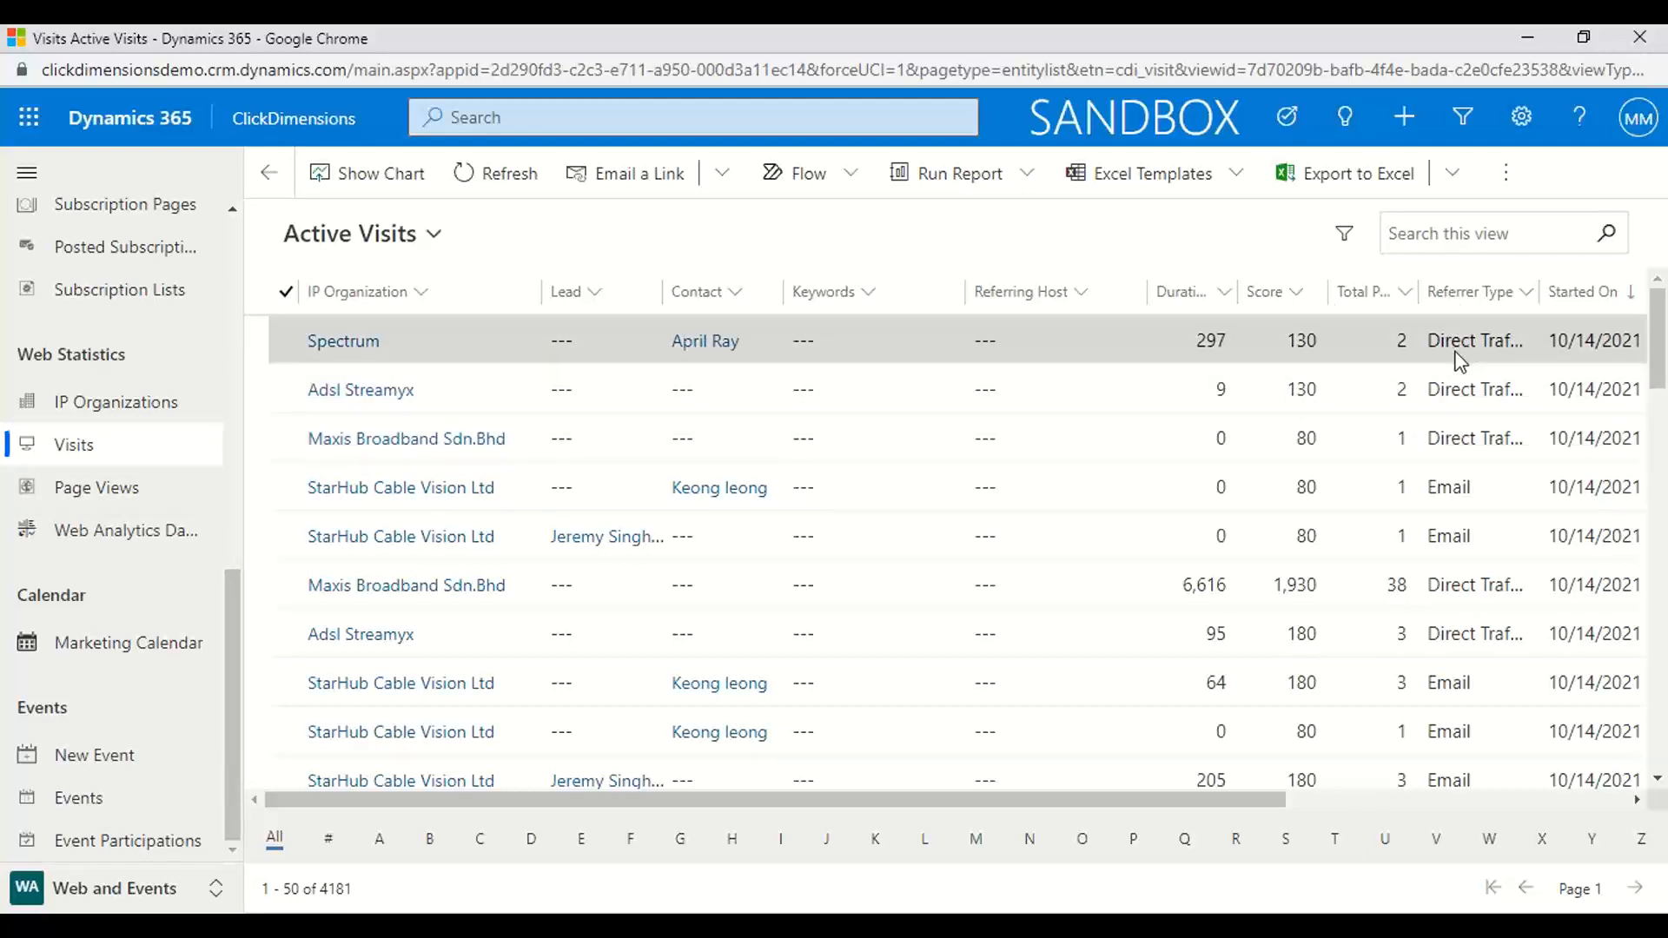
{"action": "scroll", "coordinate": [1444, 536], "scroll_direction": "down", "scroll_amount": 6}
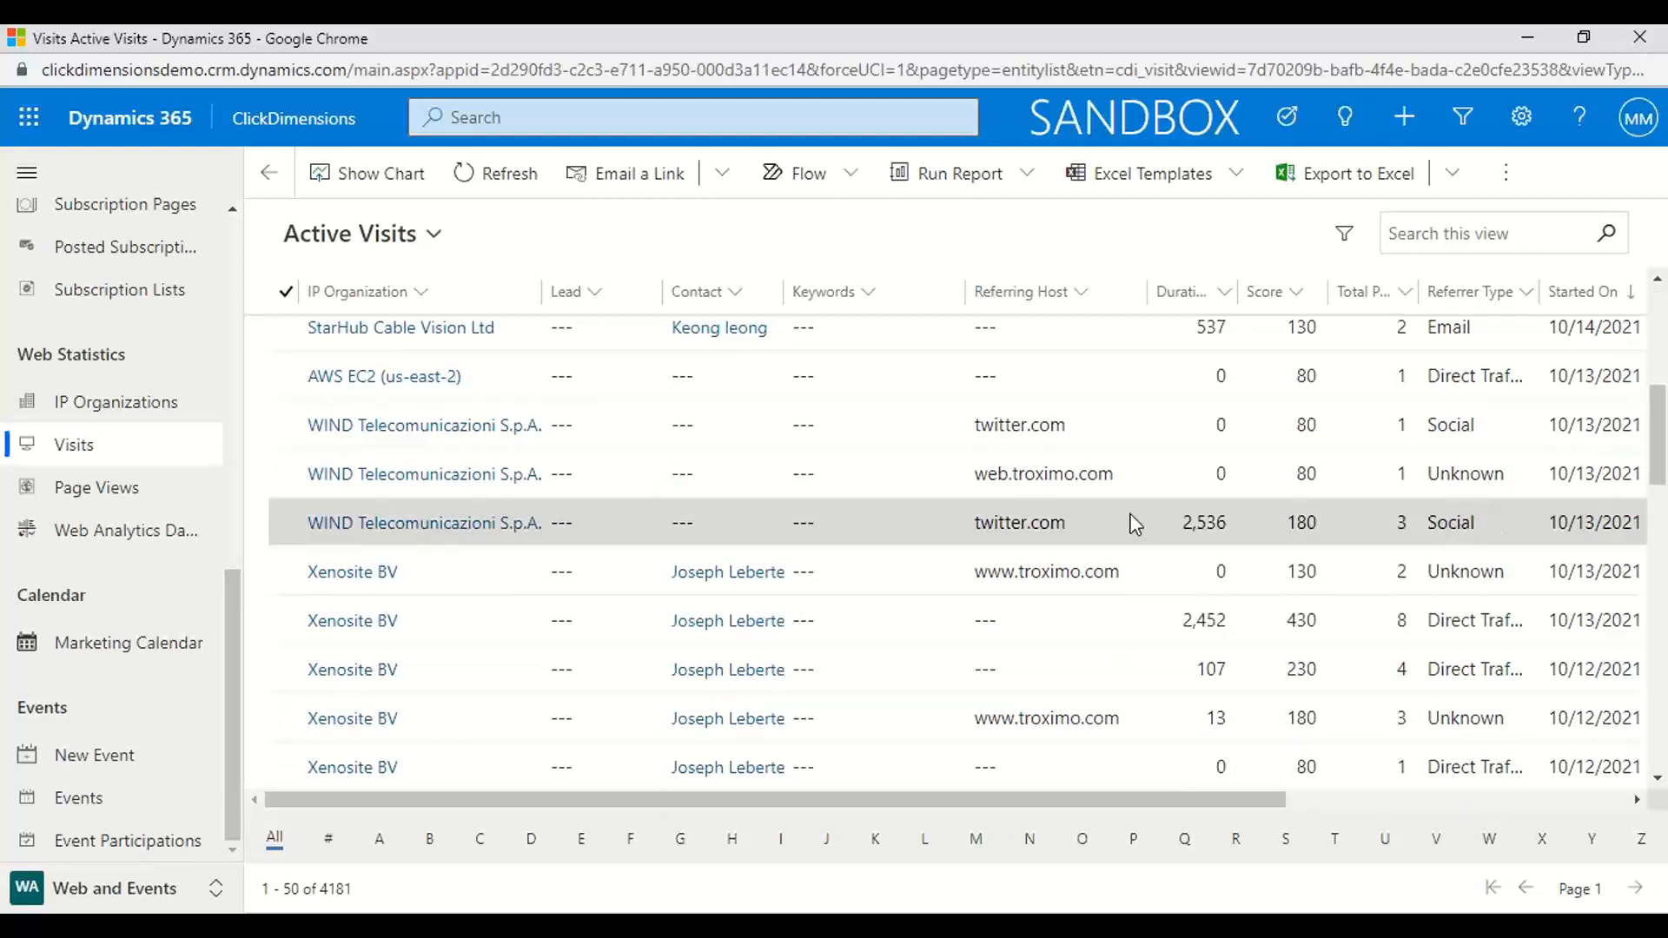
{"action": "left_click", "coordinate": [71, 503]}
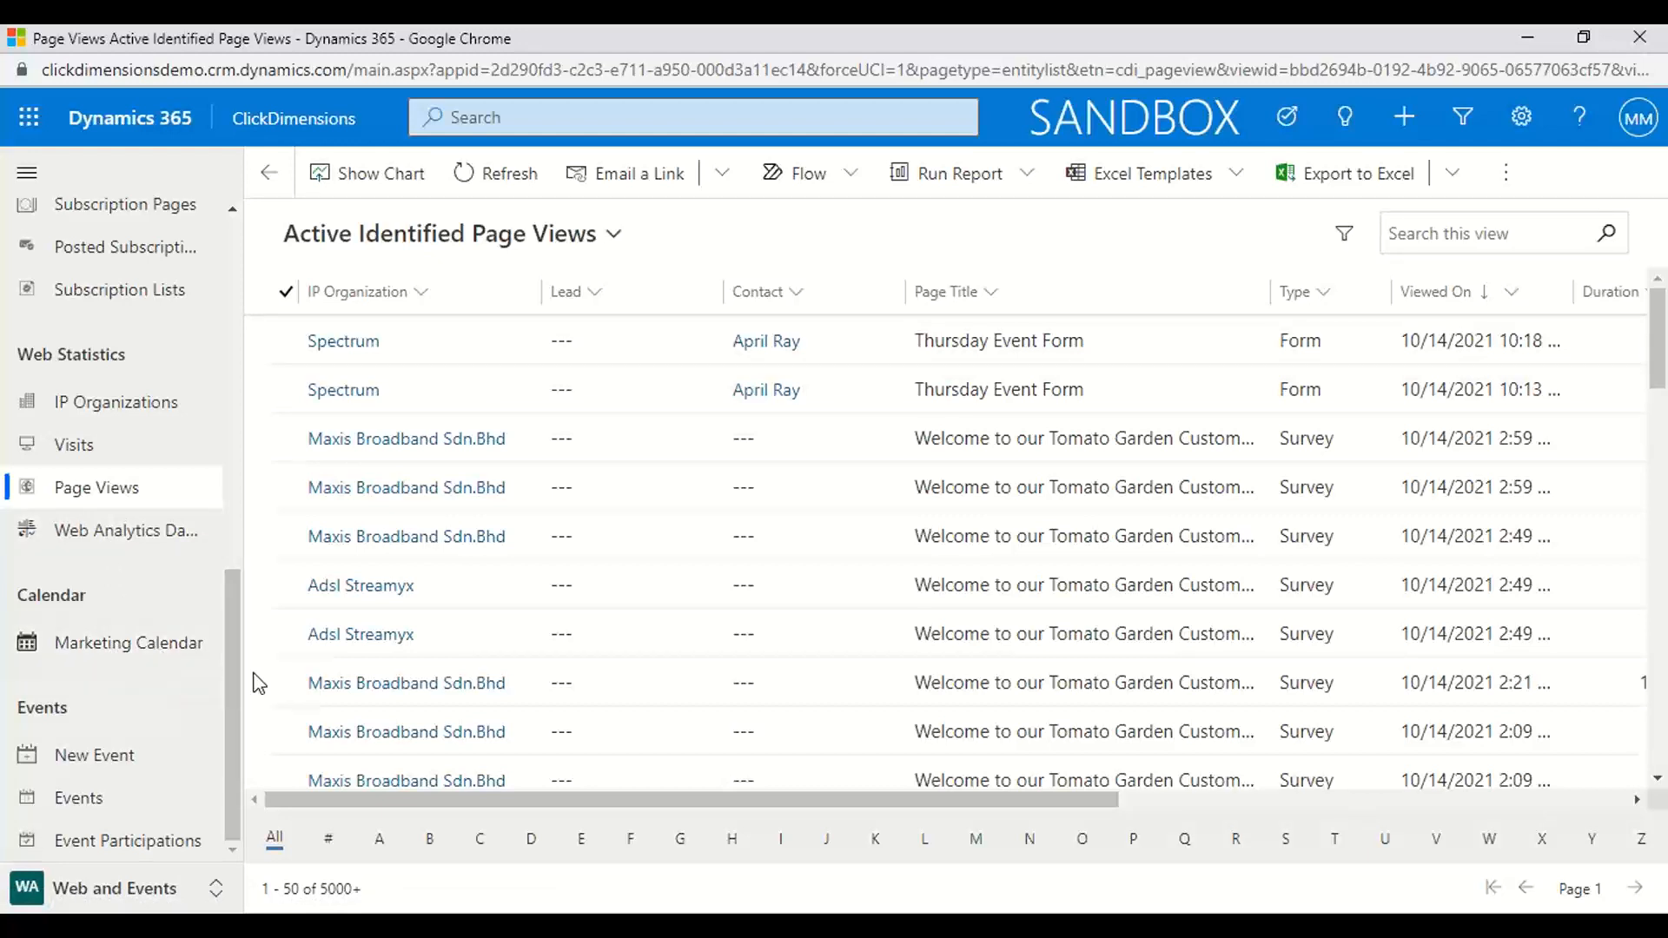
Show the active events and open a blank new event form to review its general fields
{"action": "left_click", "coordinate": [79, 802]}
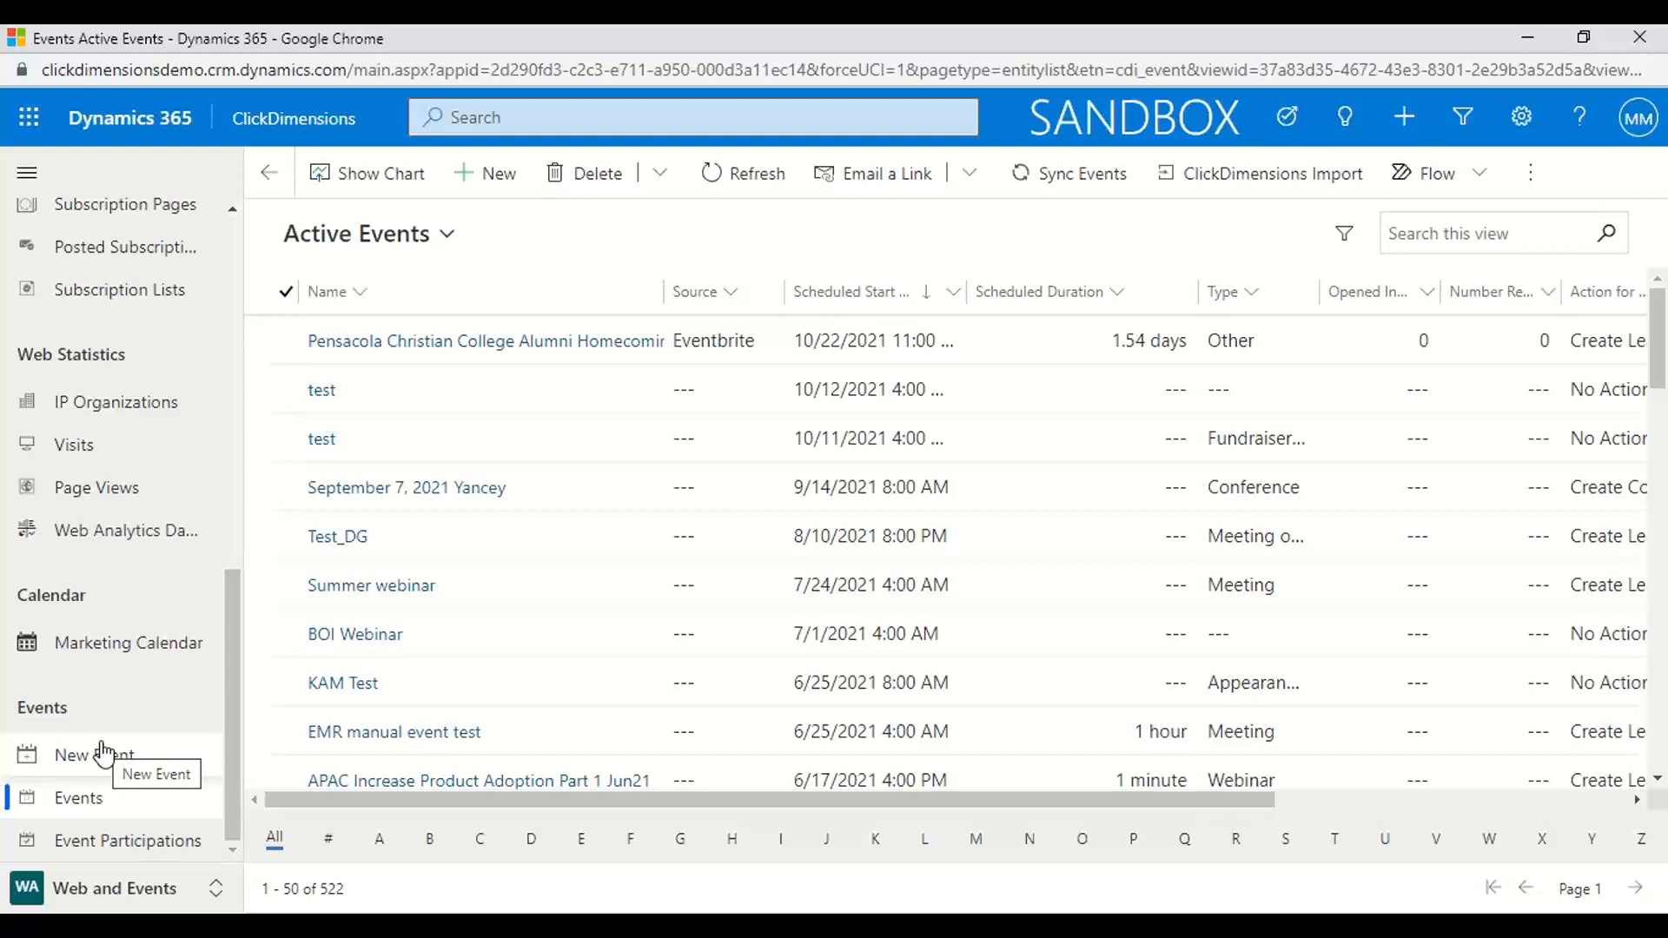
{"action": "left_click", "coordinate": [87, 806]}
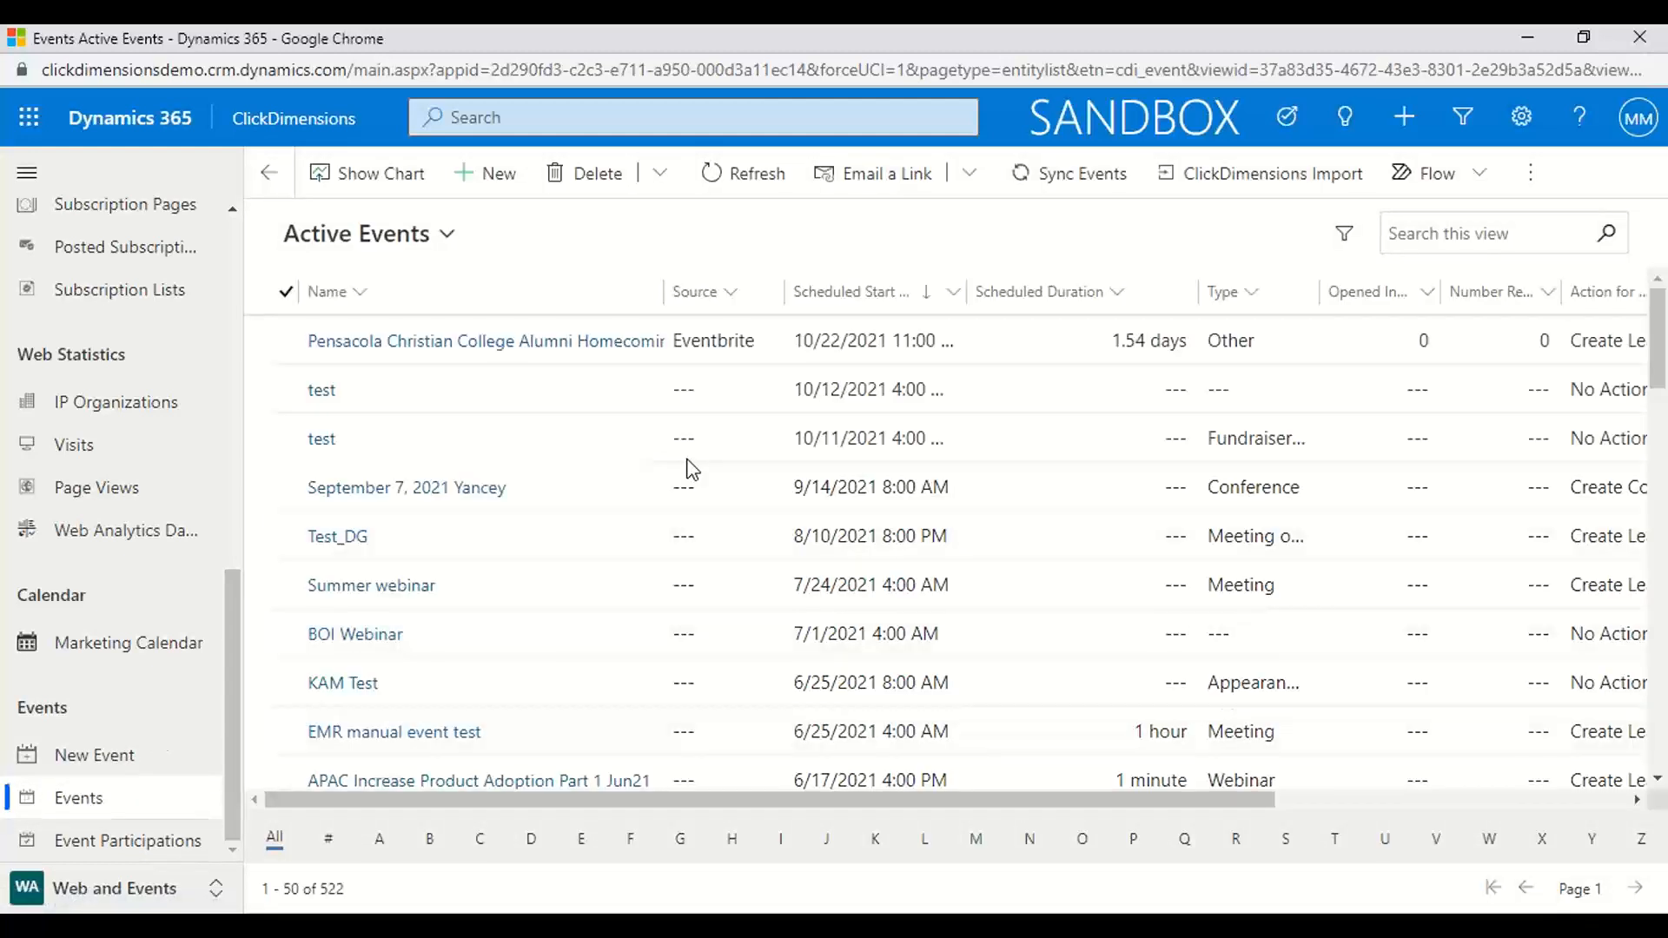
{"action": "left_click", "coordinate": [492, 176]}
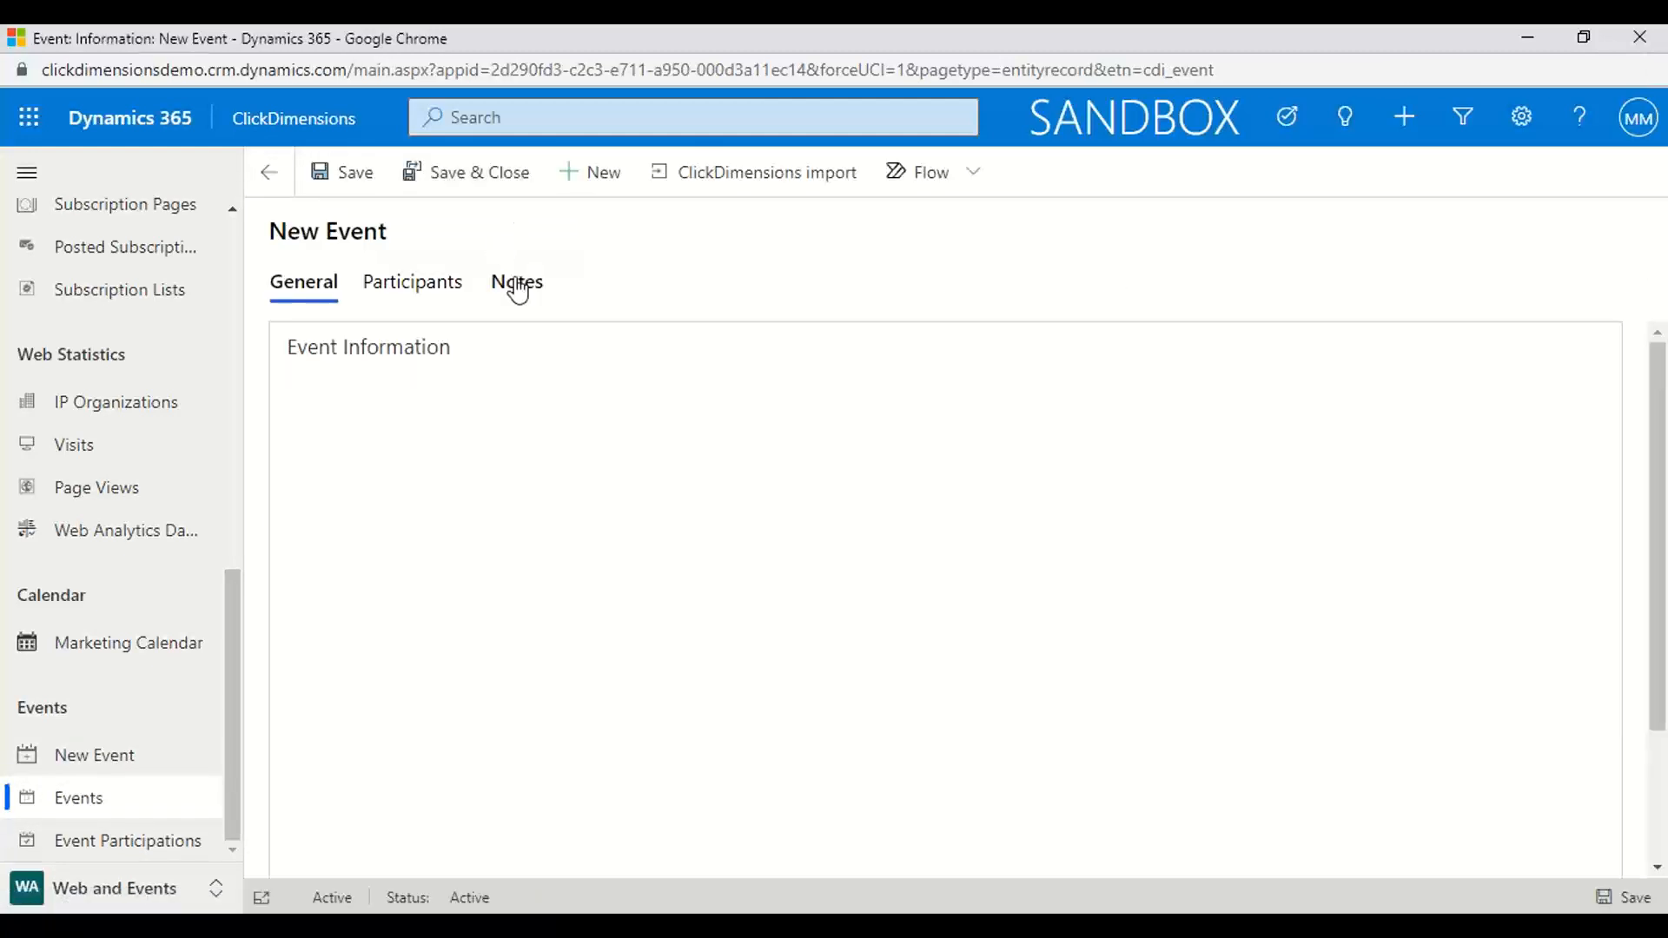
{"action": "scroll", "coordinate": [804, 531], "scroll_direction": "down", "scroll_amount": 1}
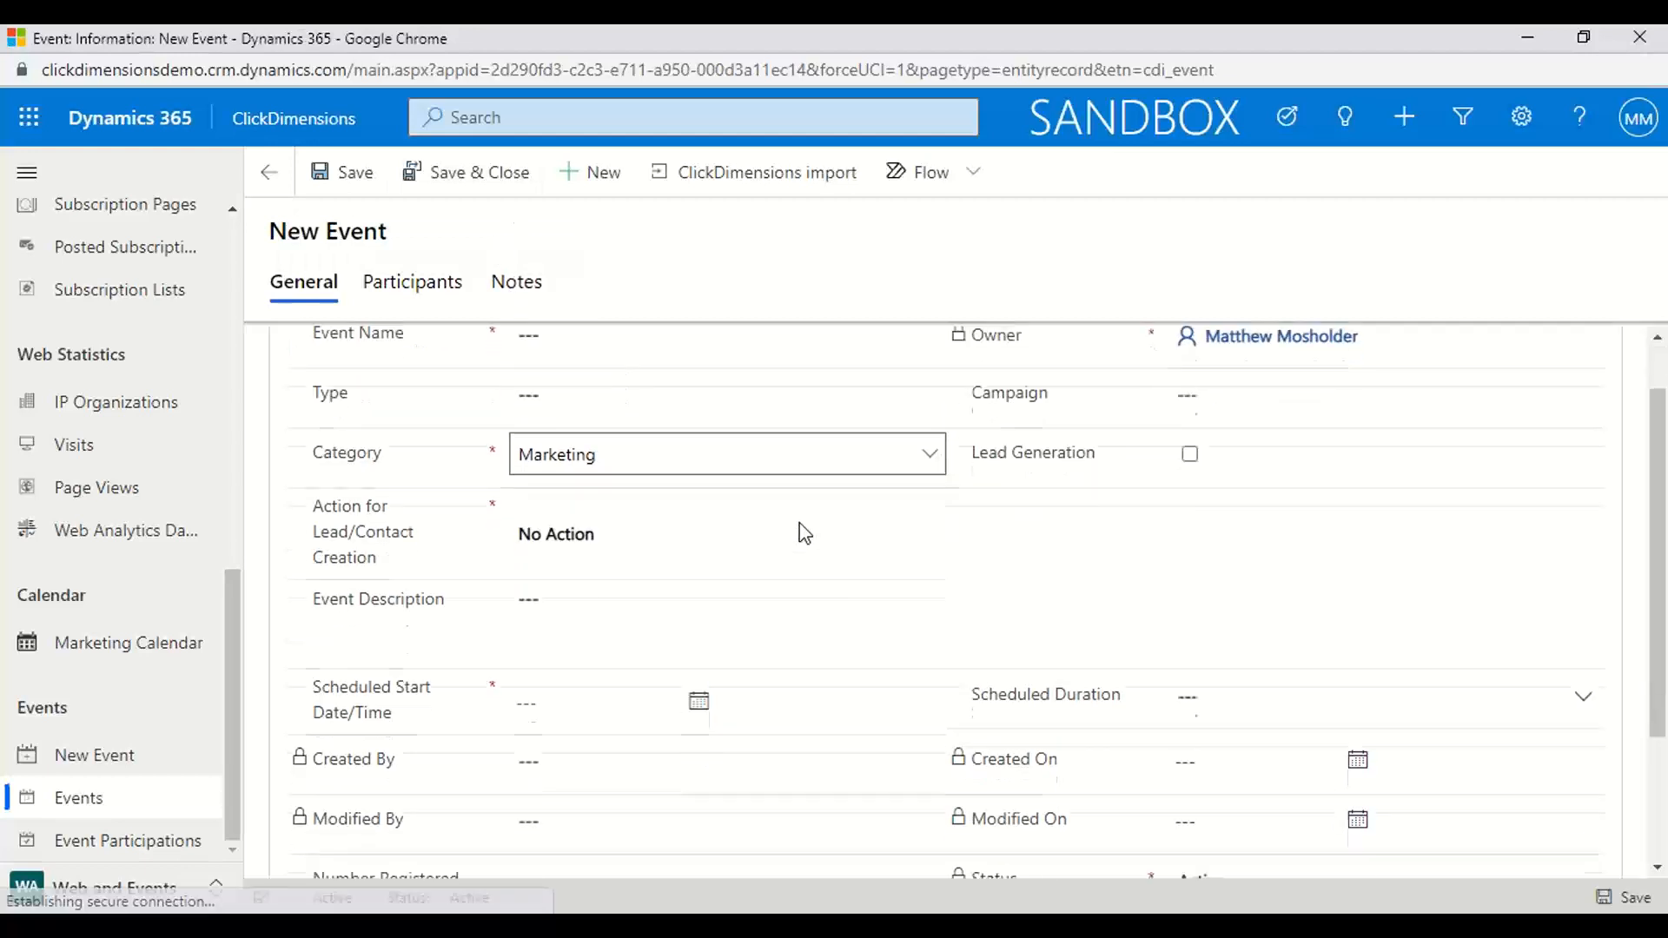
Set the new event's action for lead/contact creation to Create Lead, and discard the unsaved event
{"action": "scroll", "coordinate": [805, 532], "scroll_direction": "down", "scroll_amount": 1}
{"action": "scroll", "coordinate": [804, 531], "scroll_direction": "up", "scroll_amount": 2}
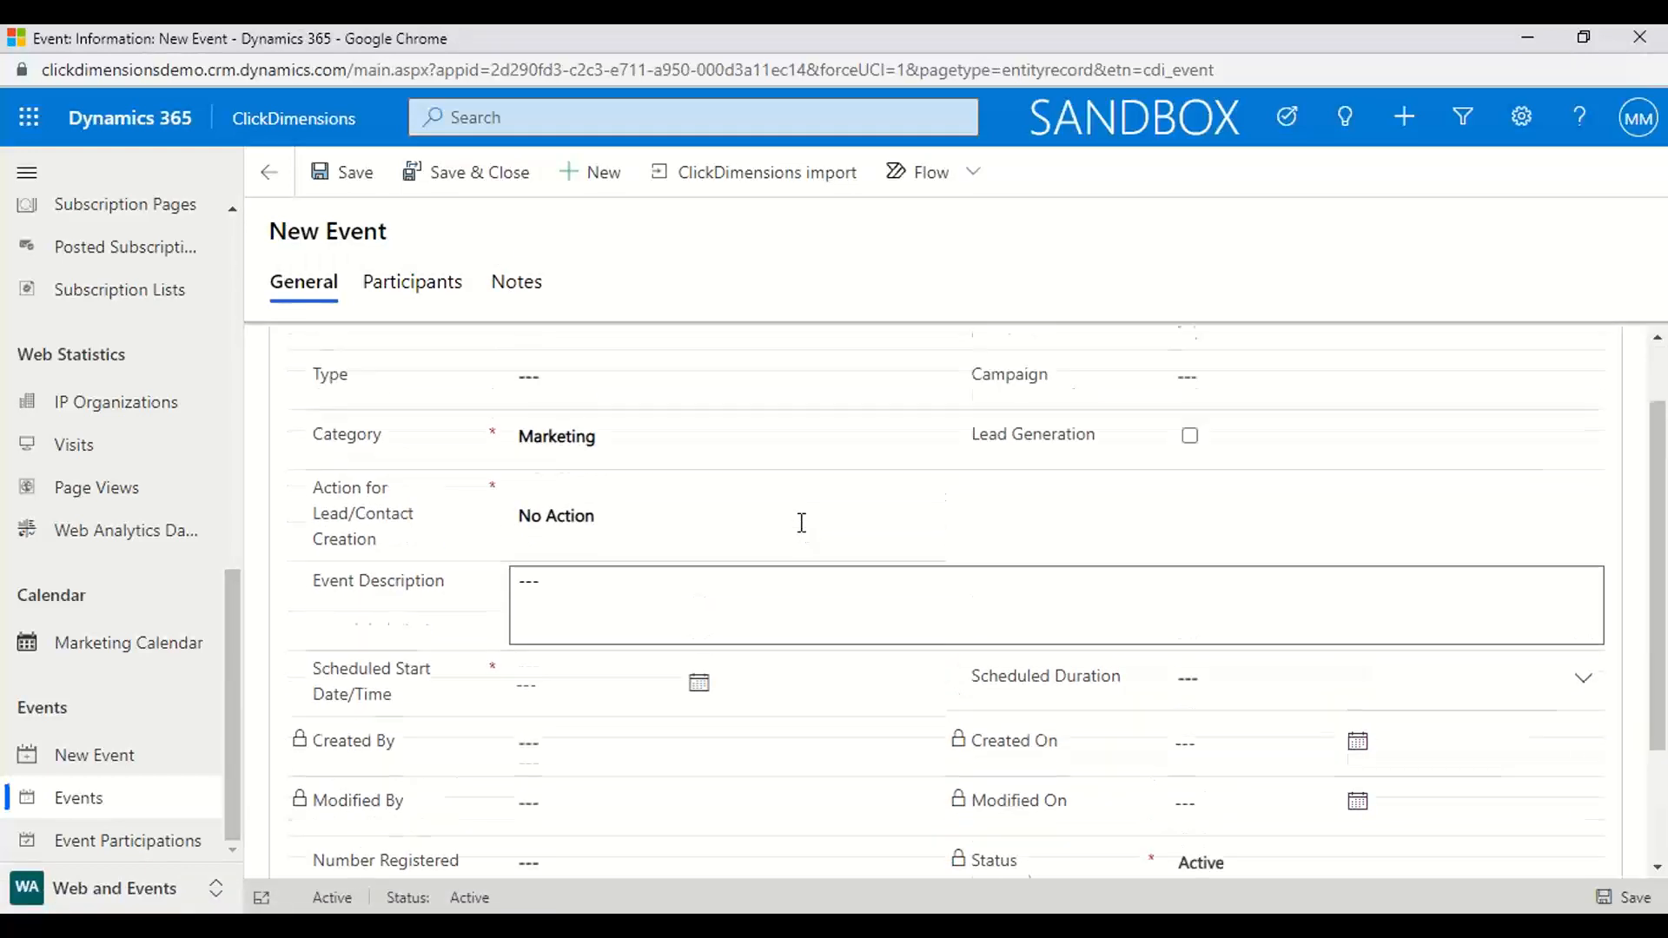
{"action": "left_click", "coordinate": [598, 608]}
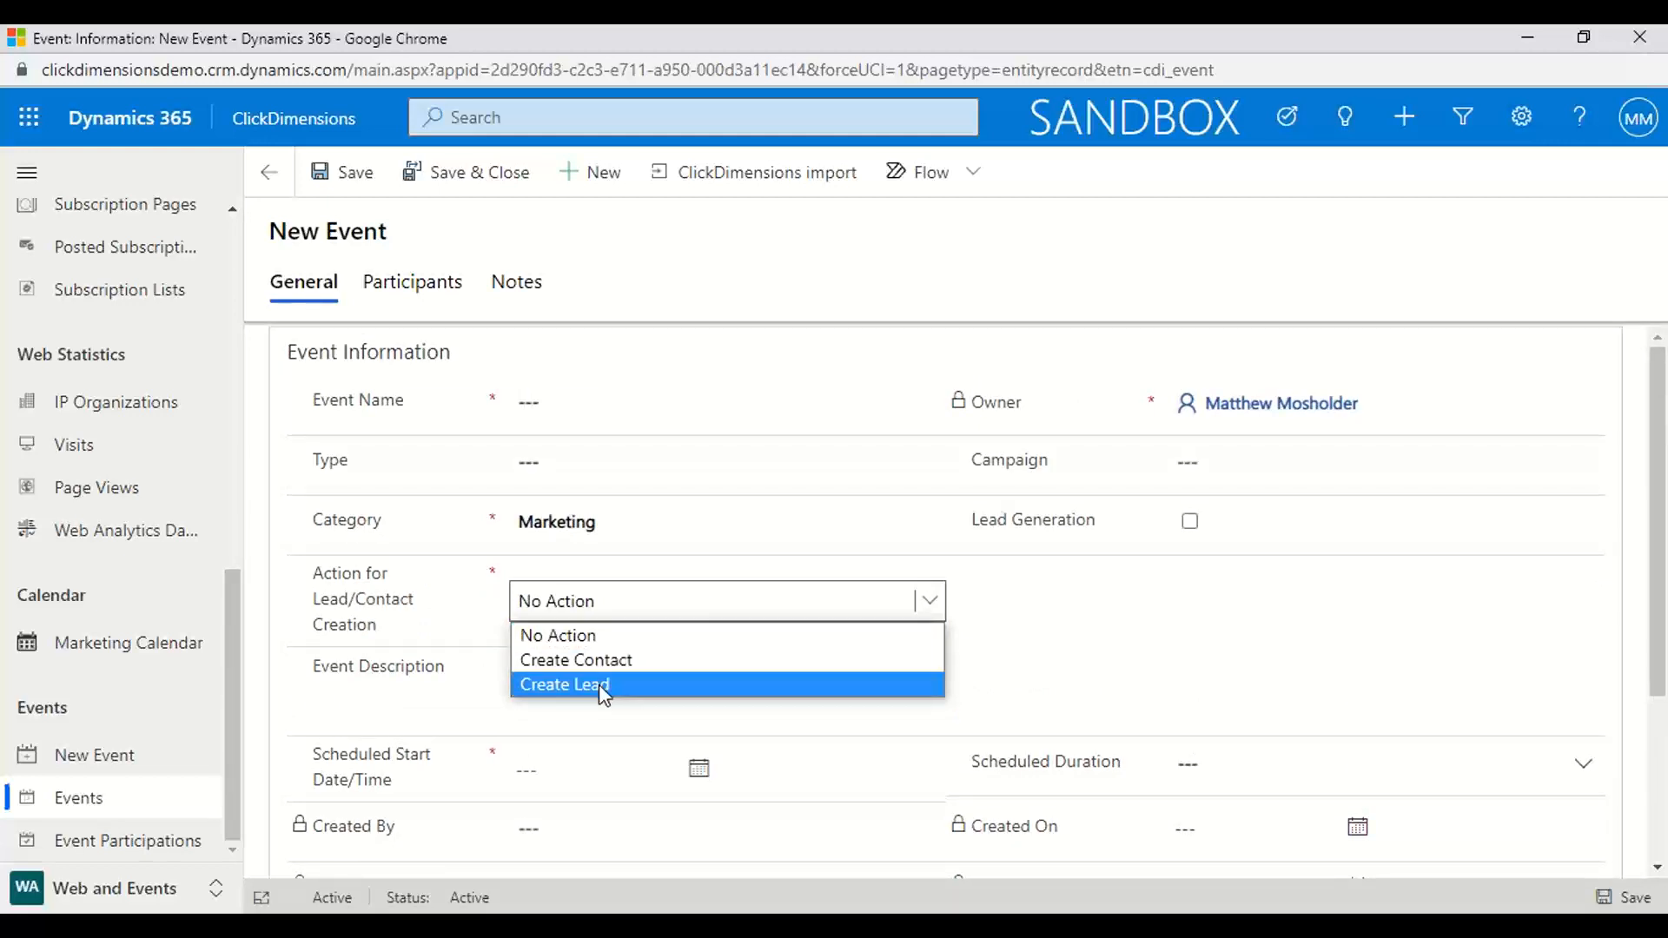
{"action": "left_click", "coordinate": [598, 685]}
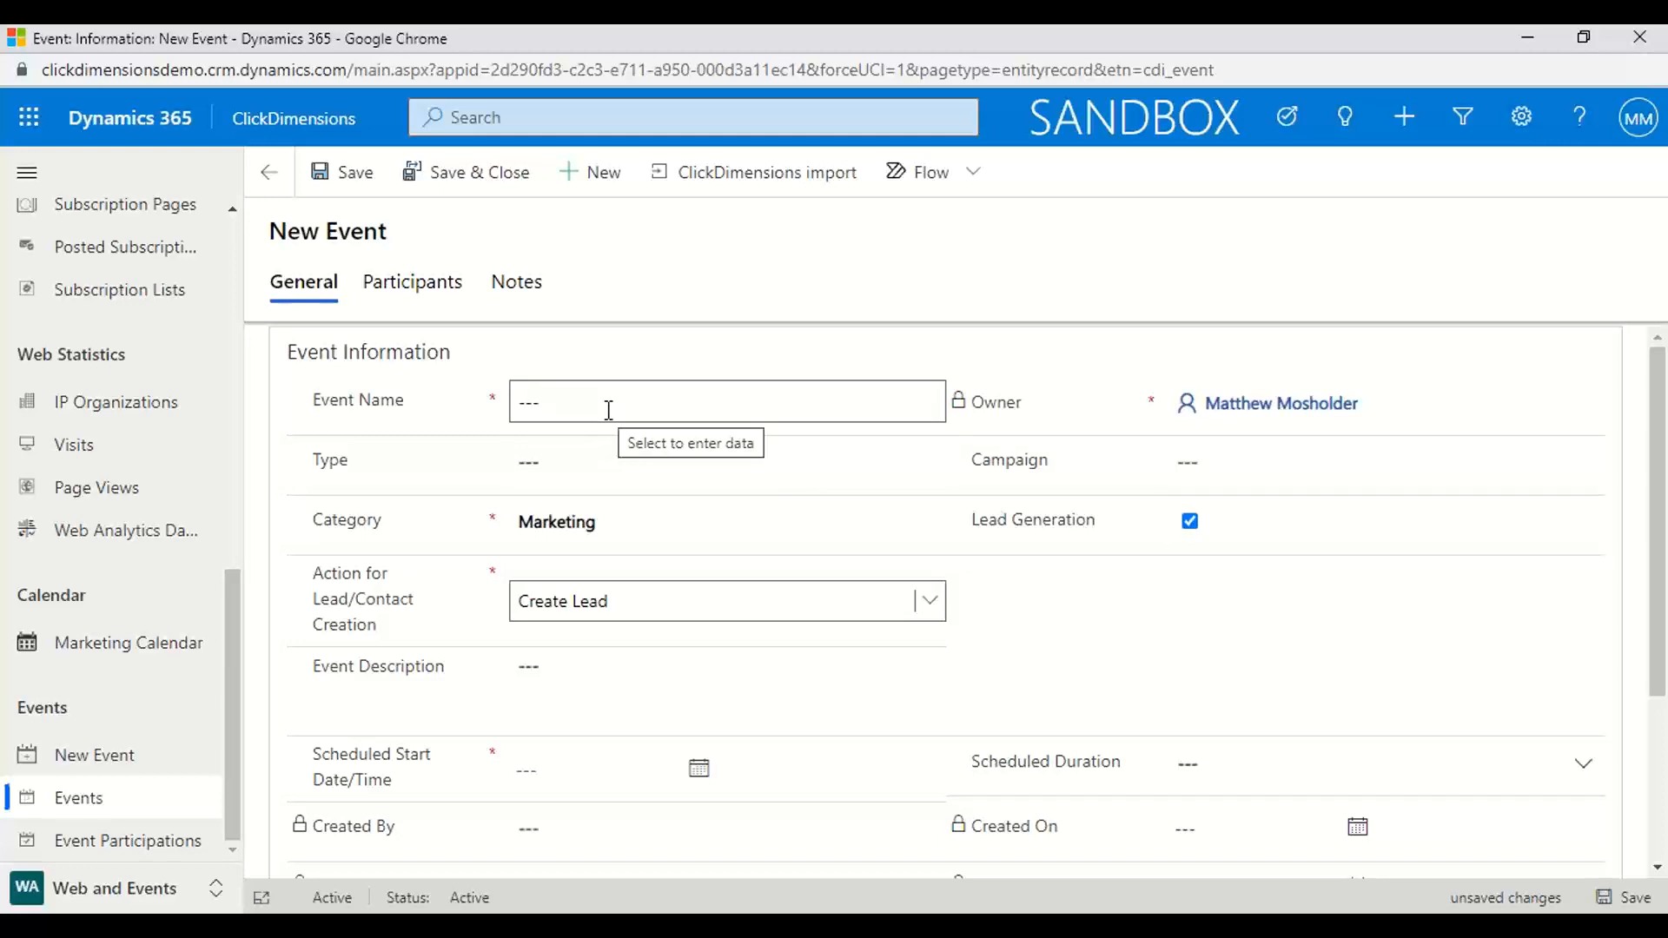
{"action": "left_click", "coordinate": [93, 798]}
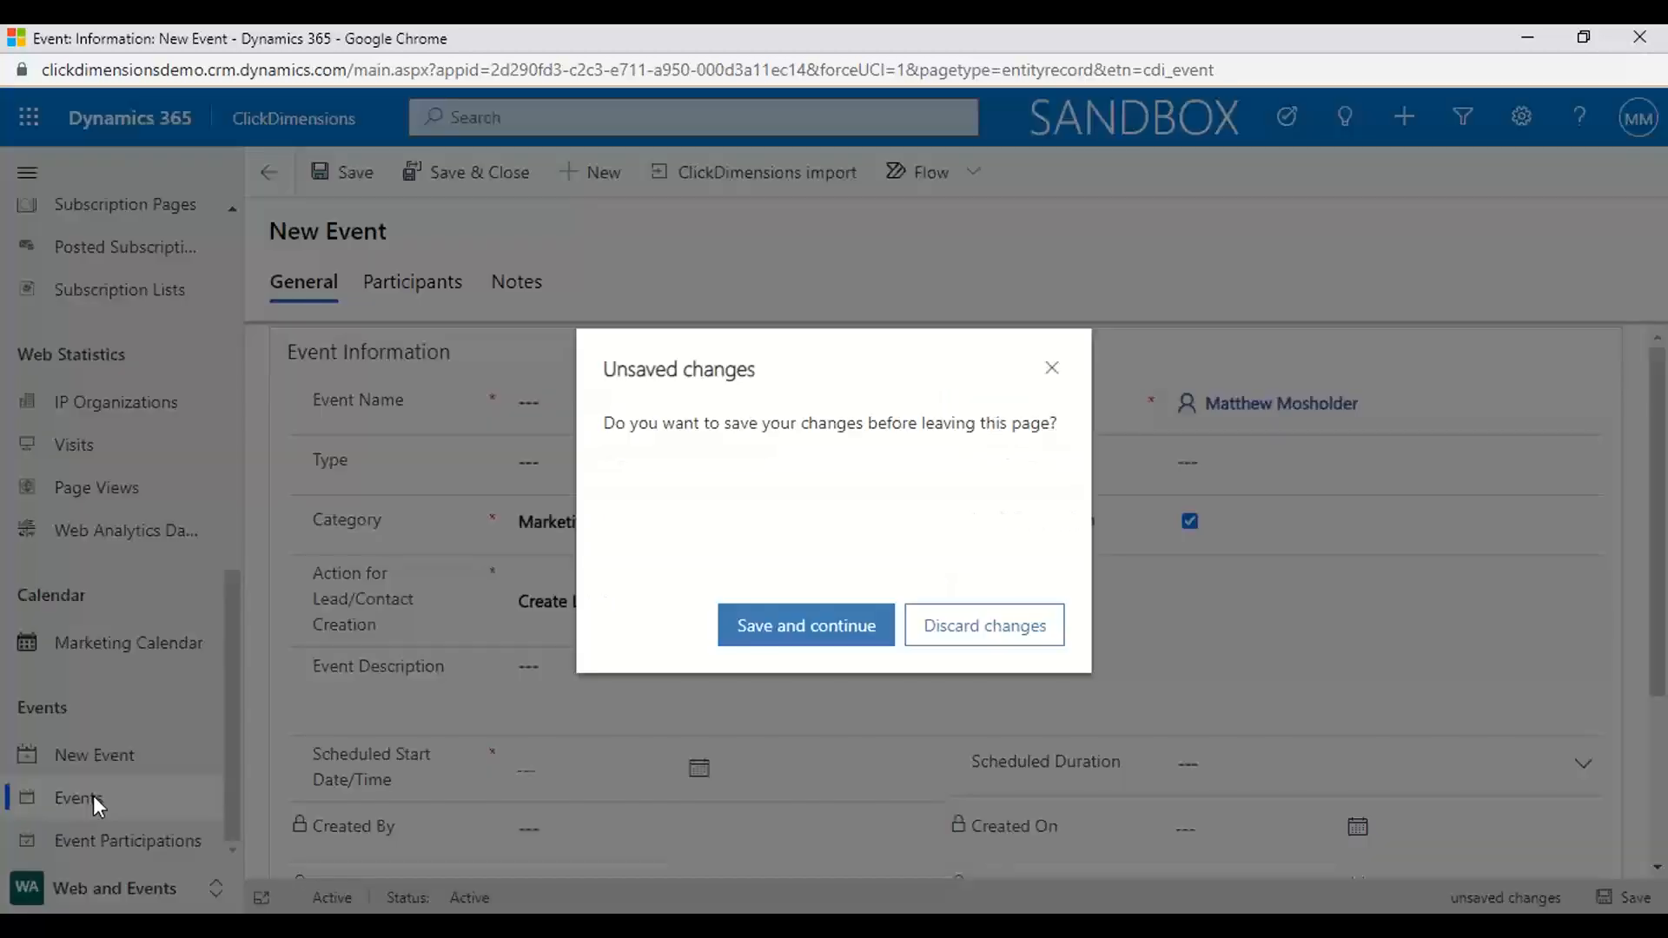
{"action": "left_click", "coordinate": [1020, 627]}
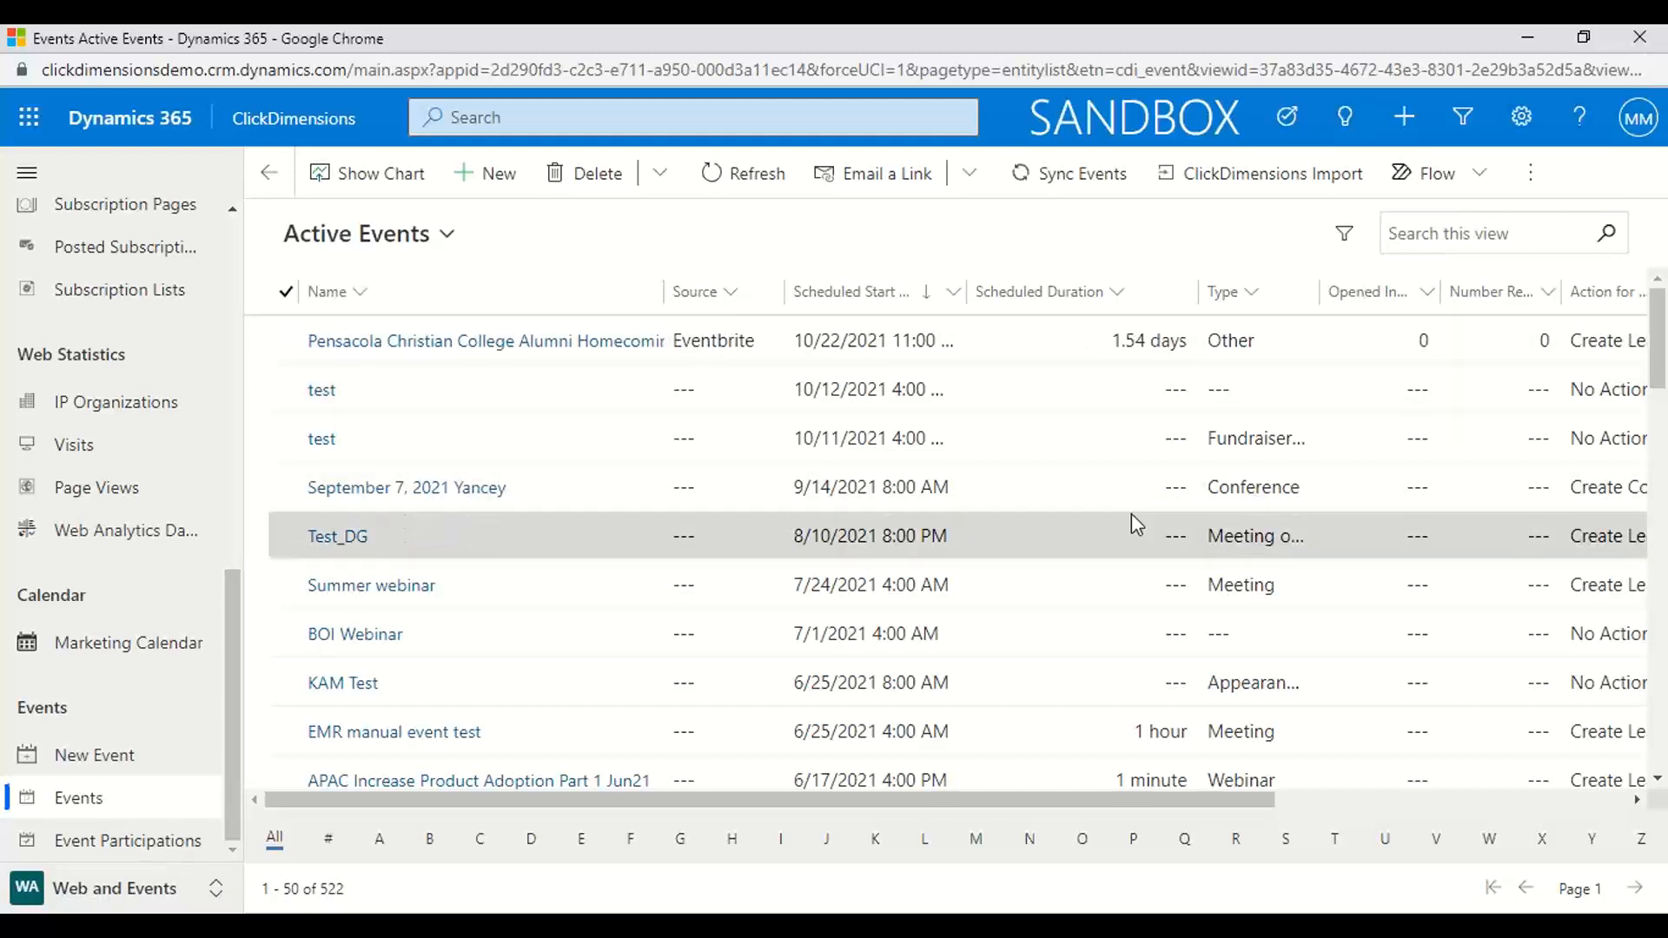
Open the Pensacola Christian College Alumni Homecoming 2021 event and review its general and Eventbrite details
{"action": "left_click", "coordinate": [521, 348]}
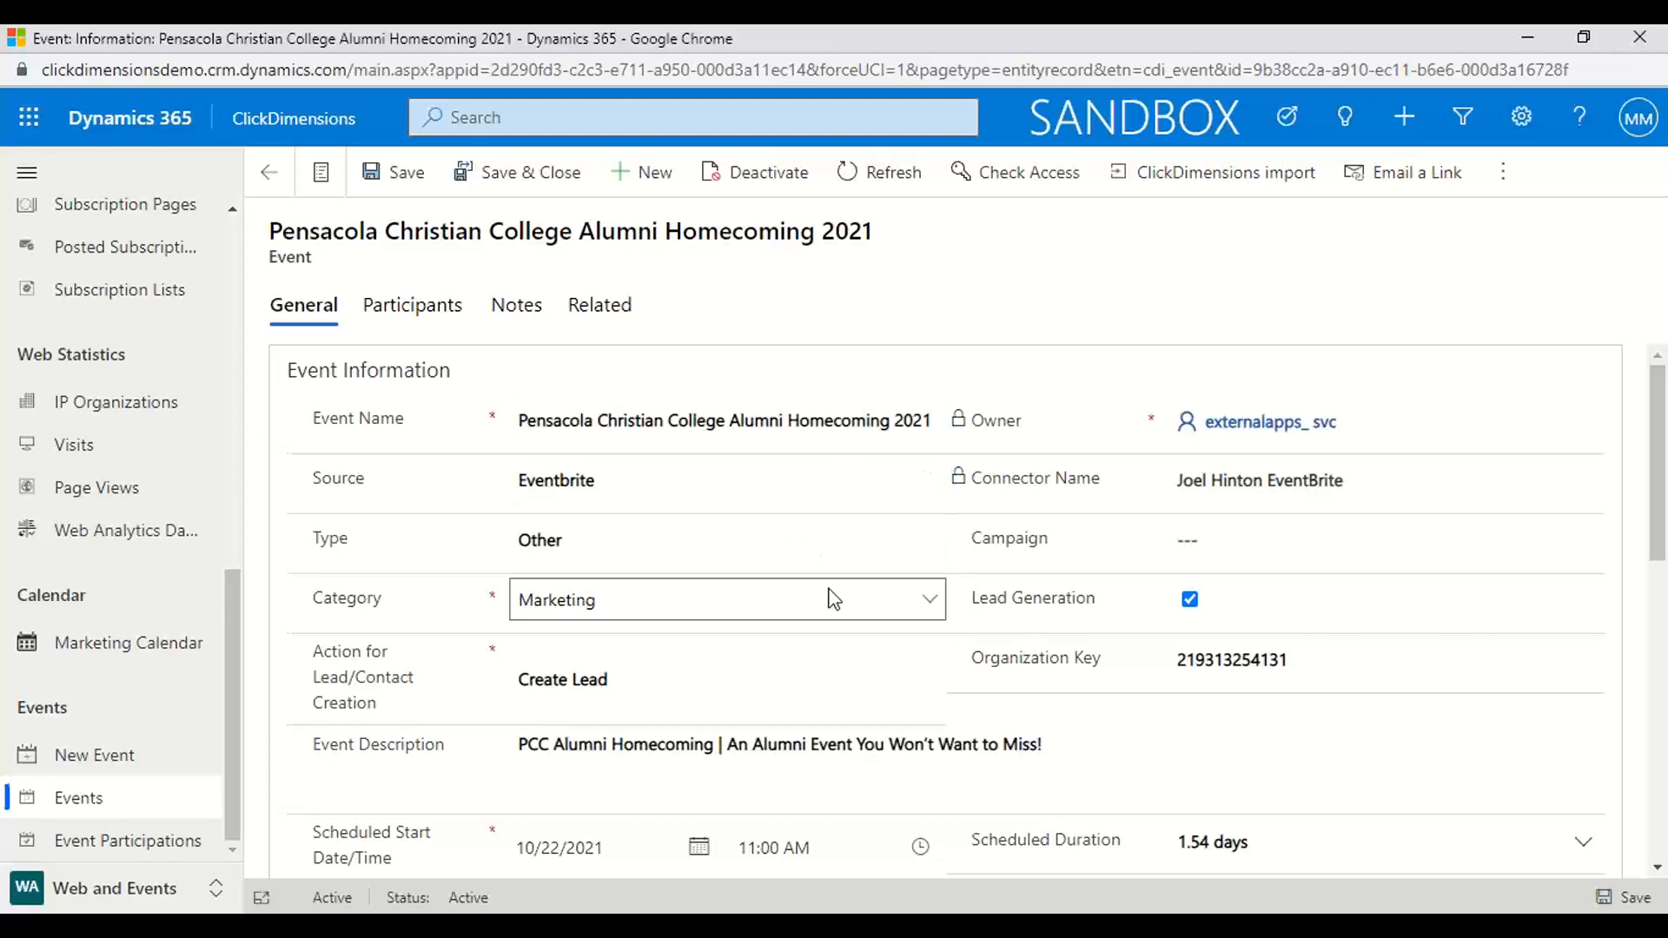
{"action": "scroll", "coordinate": [832, 600], "scroll_direction": "down", "scroll_amount": 5}
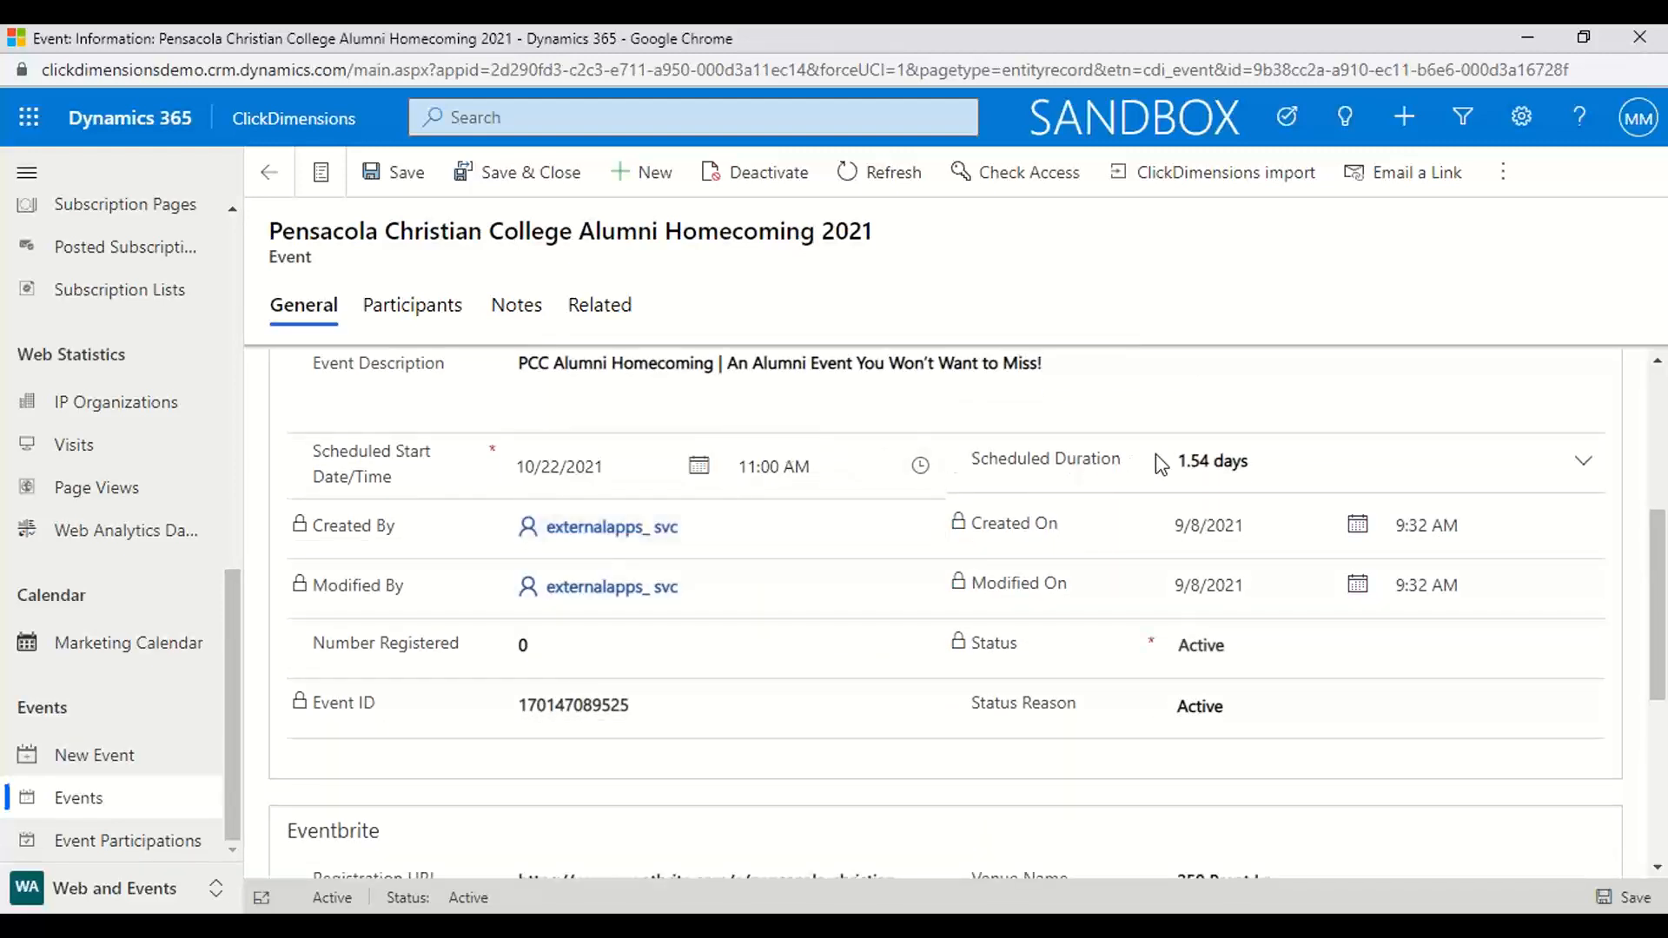
{"action": "scroll", "coordinate": [1115, 541], "scroll_direction": "down", "scroll_amount": 2}
{"action": "scroll", "coordinate": [1112, 541], "scroll_direction": "down", "scroll_amount": 3}
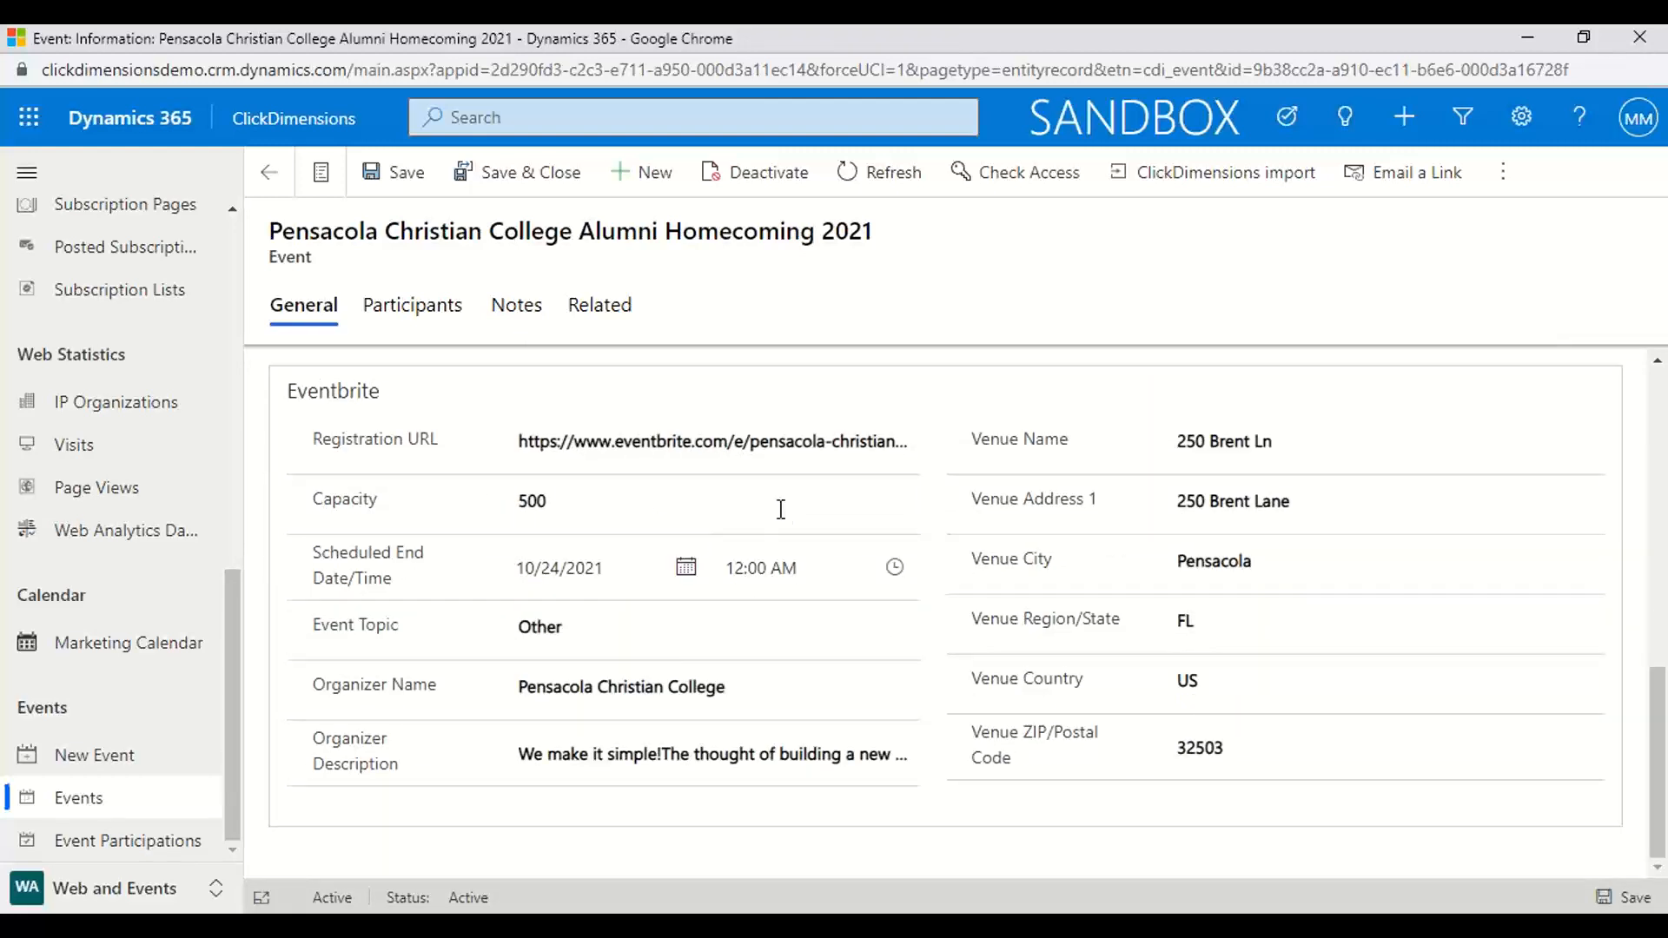
{"action": "scroll", "coordinate": [1182, 626], "scroll_direction": "up", "scroll_amount": 6}
{"action": "scroll", "coordinate": [1179, 626], "scroll_direction": "up", "scroll_amount": 2}
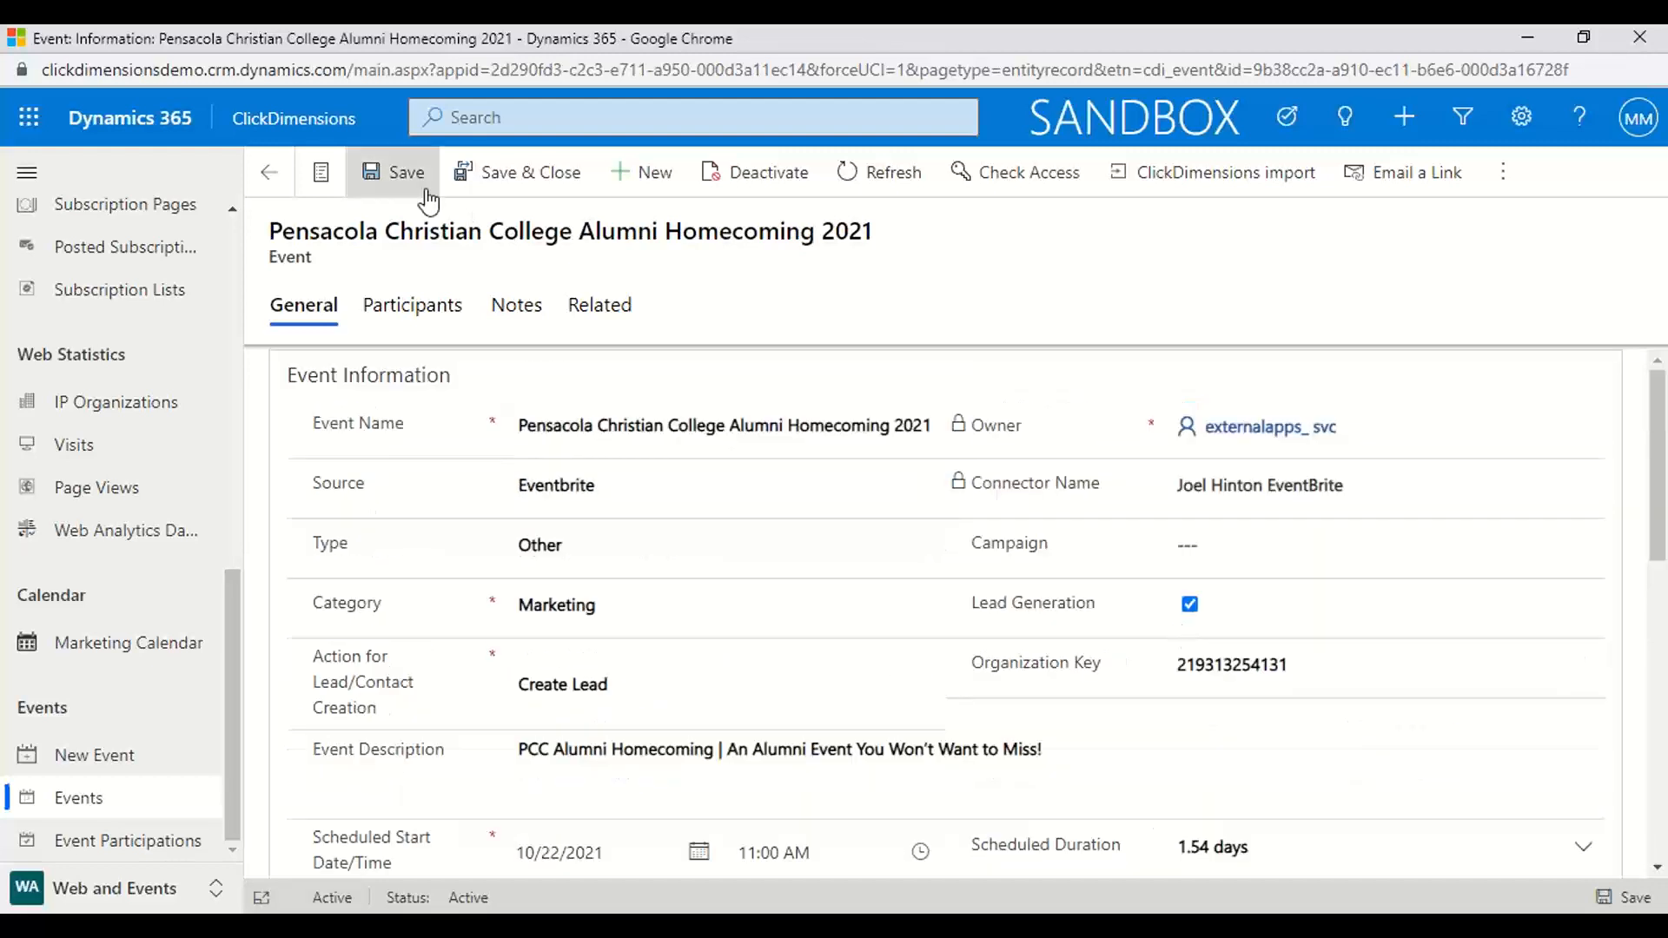
Look over the event's participants list and its columns
{"action": "left_click", "coordinate": [426, 320]}
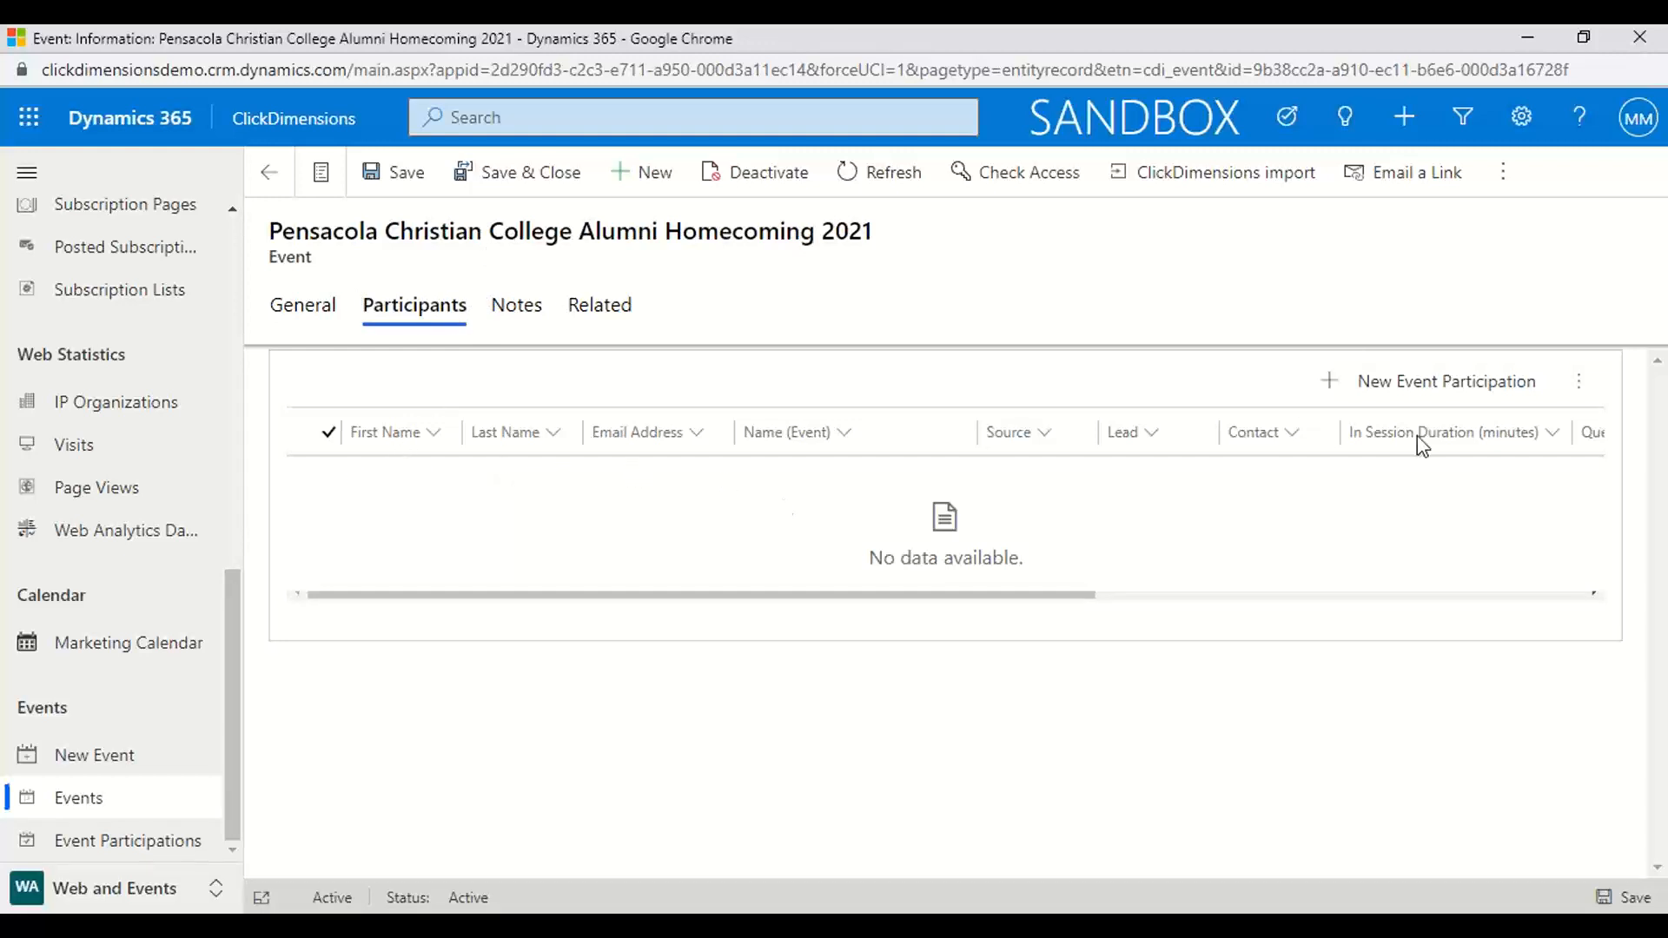
{"action": "left_click_drag", "start_coordinate": [982, 596], "coordinate": [1220, 590]}
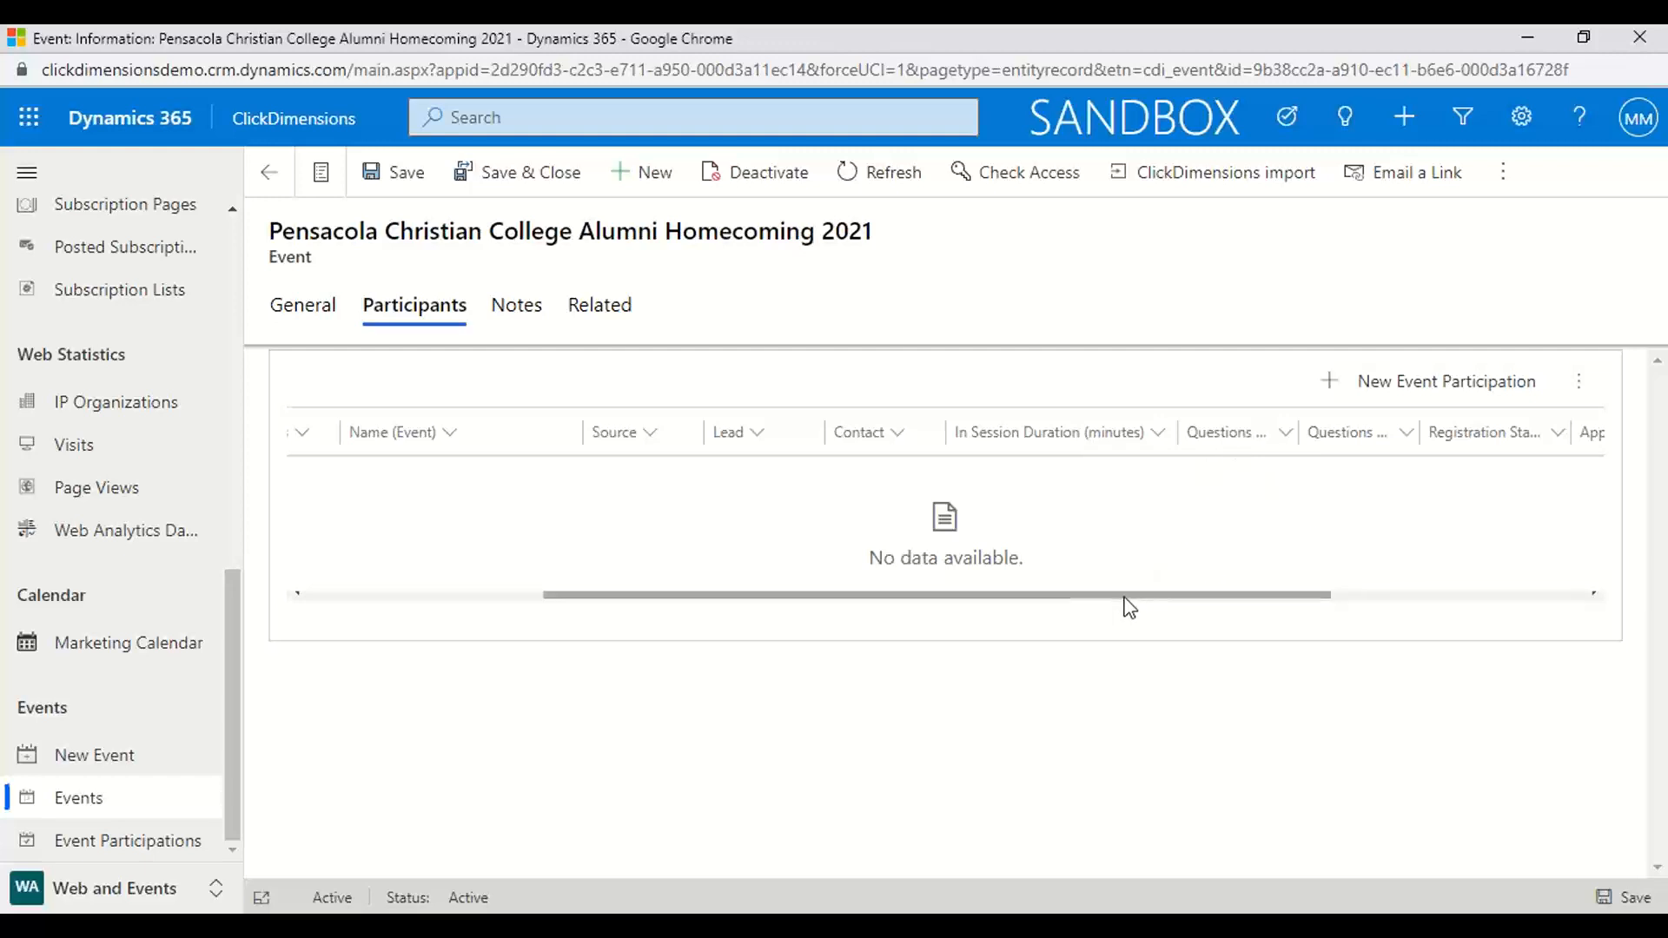
{"action": "left_click_drag", "start_coordinate": [1125, 597], "coordinate": [771, 648]}
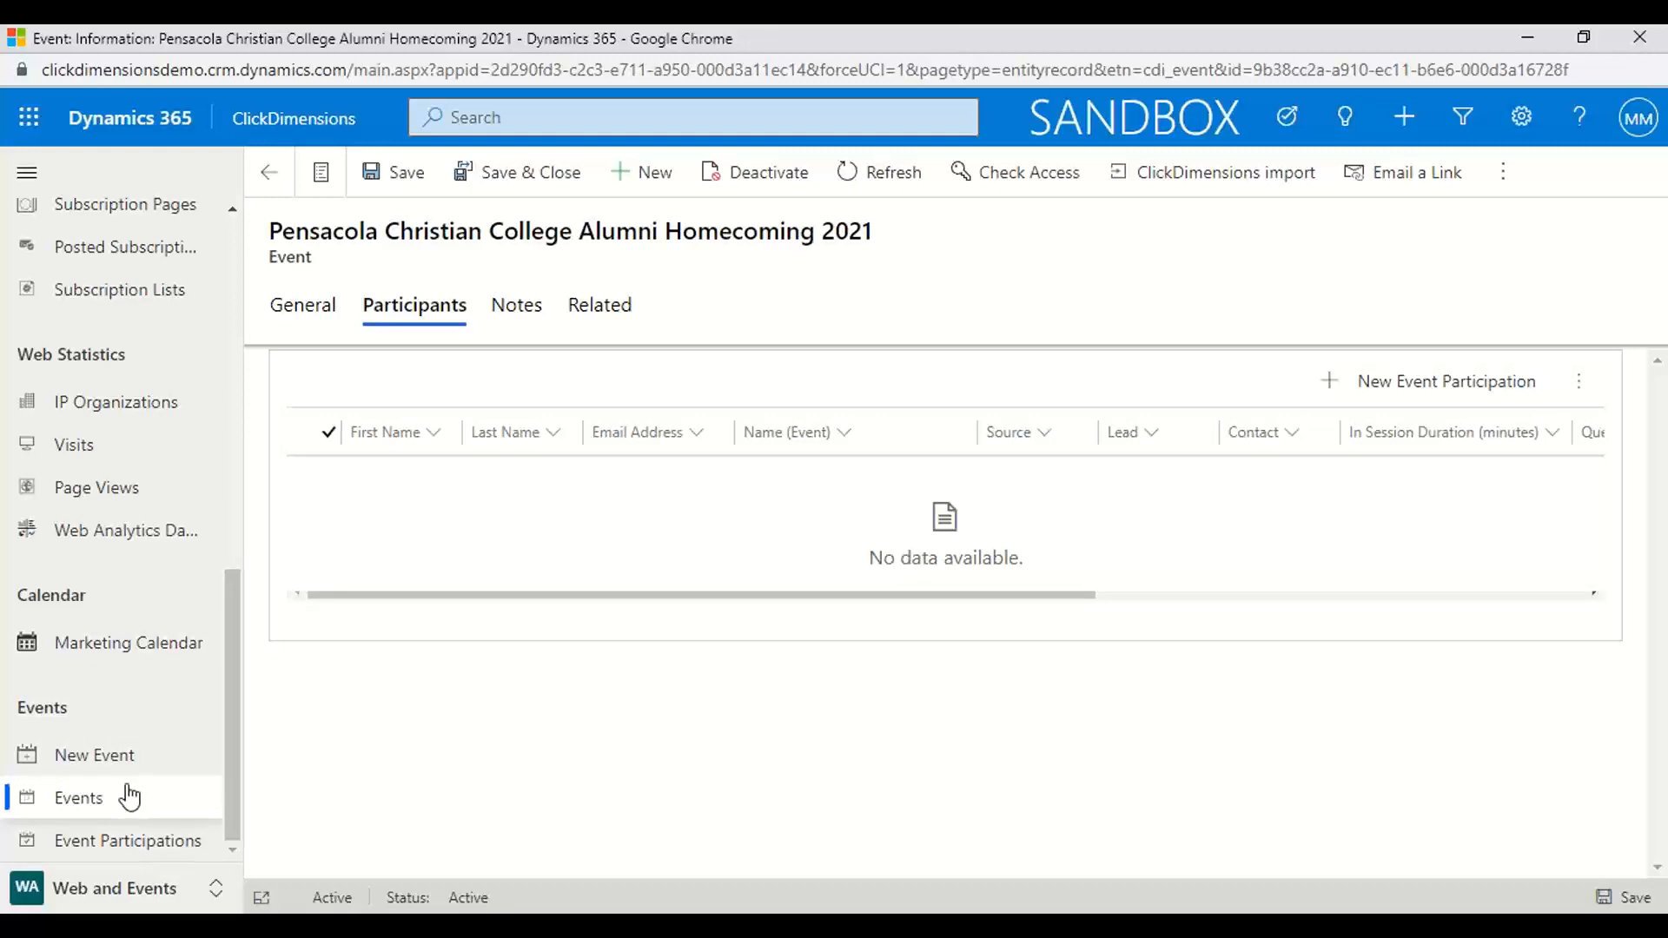
Open the event sync page from the active events, check the available connector names, and return to the events list
{"action": "left_click", "coordinate": [105, 799]}
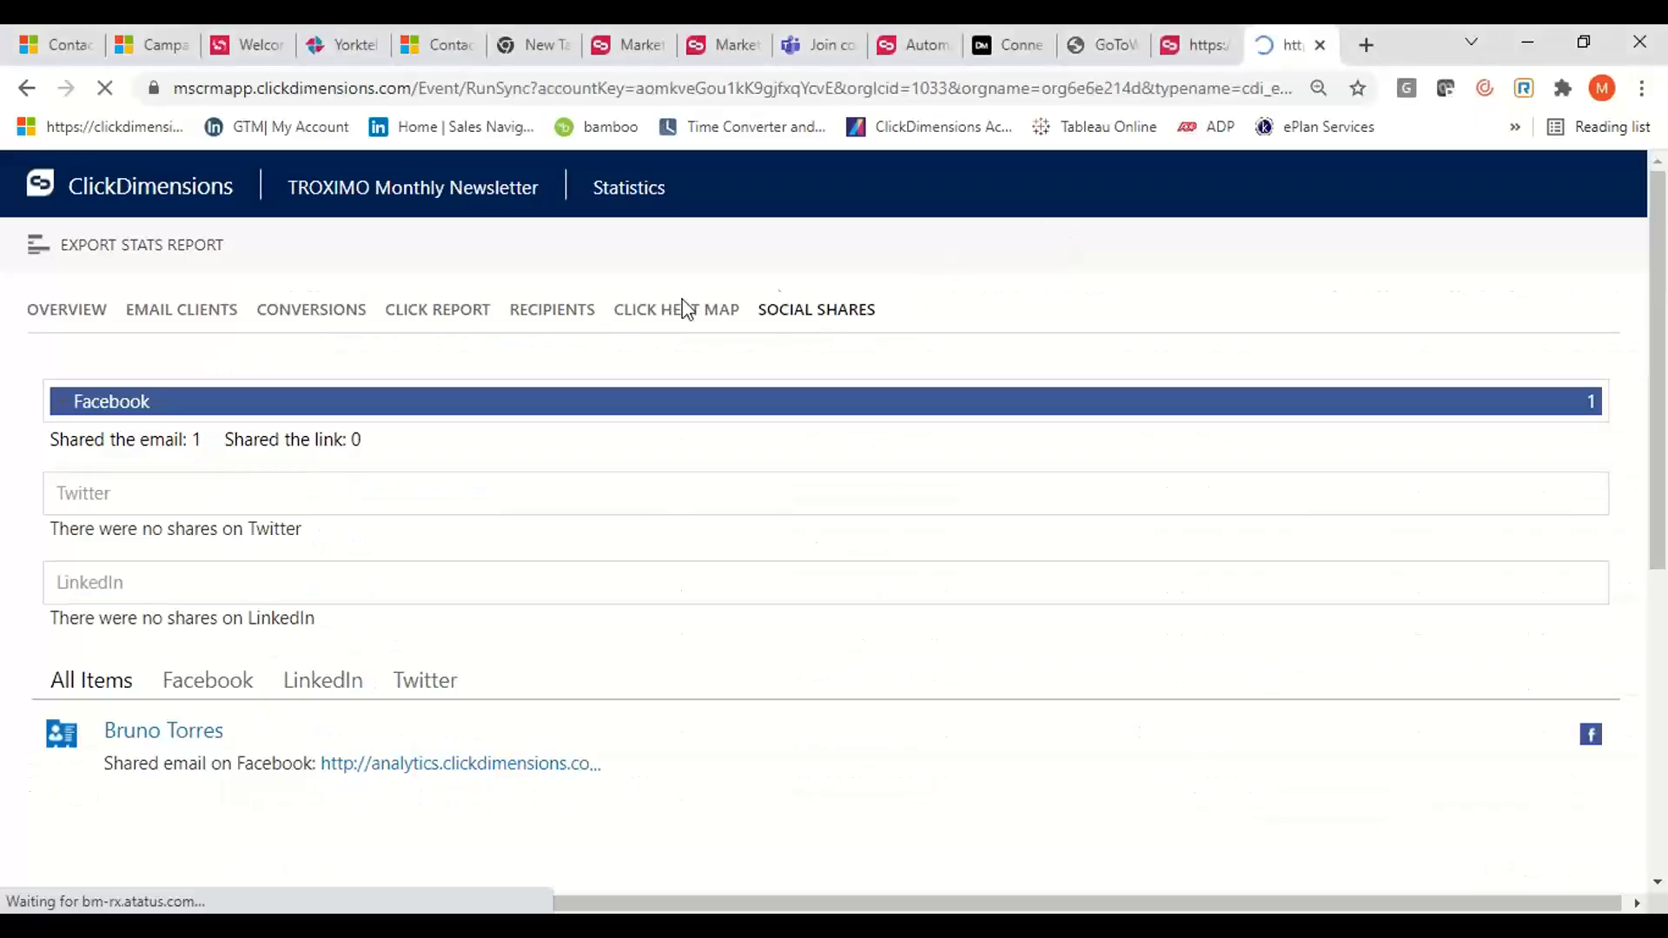
{"action": "left_click", "coordinate": [602, 252]}
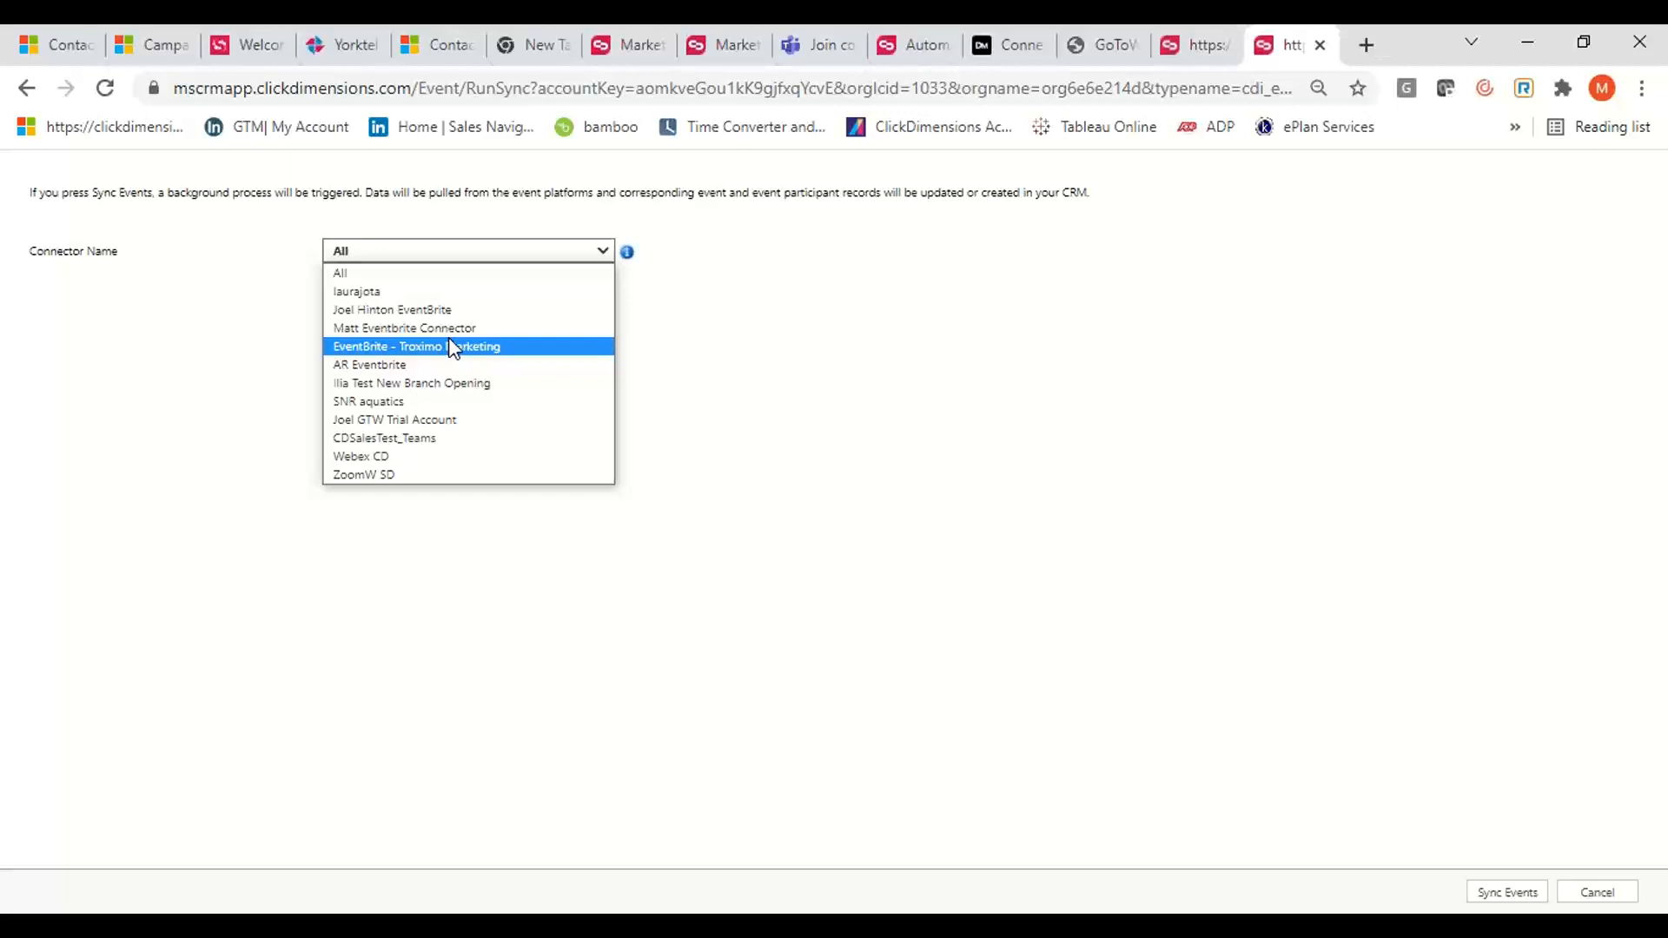
{"action": "left_click", "coordinate": [27, 89]}
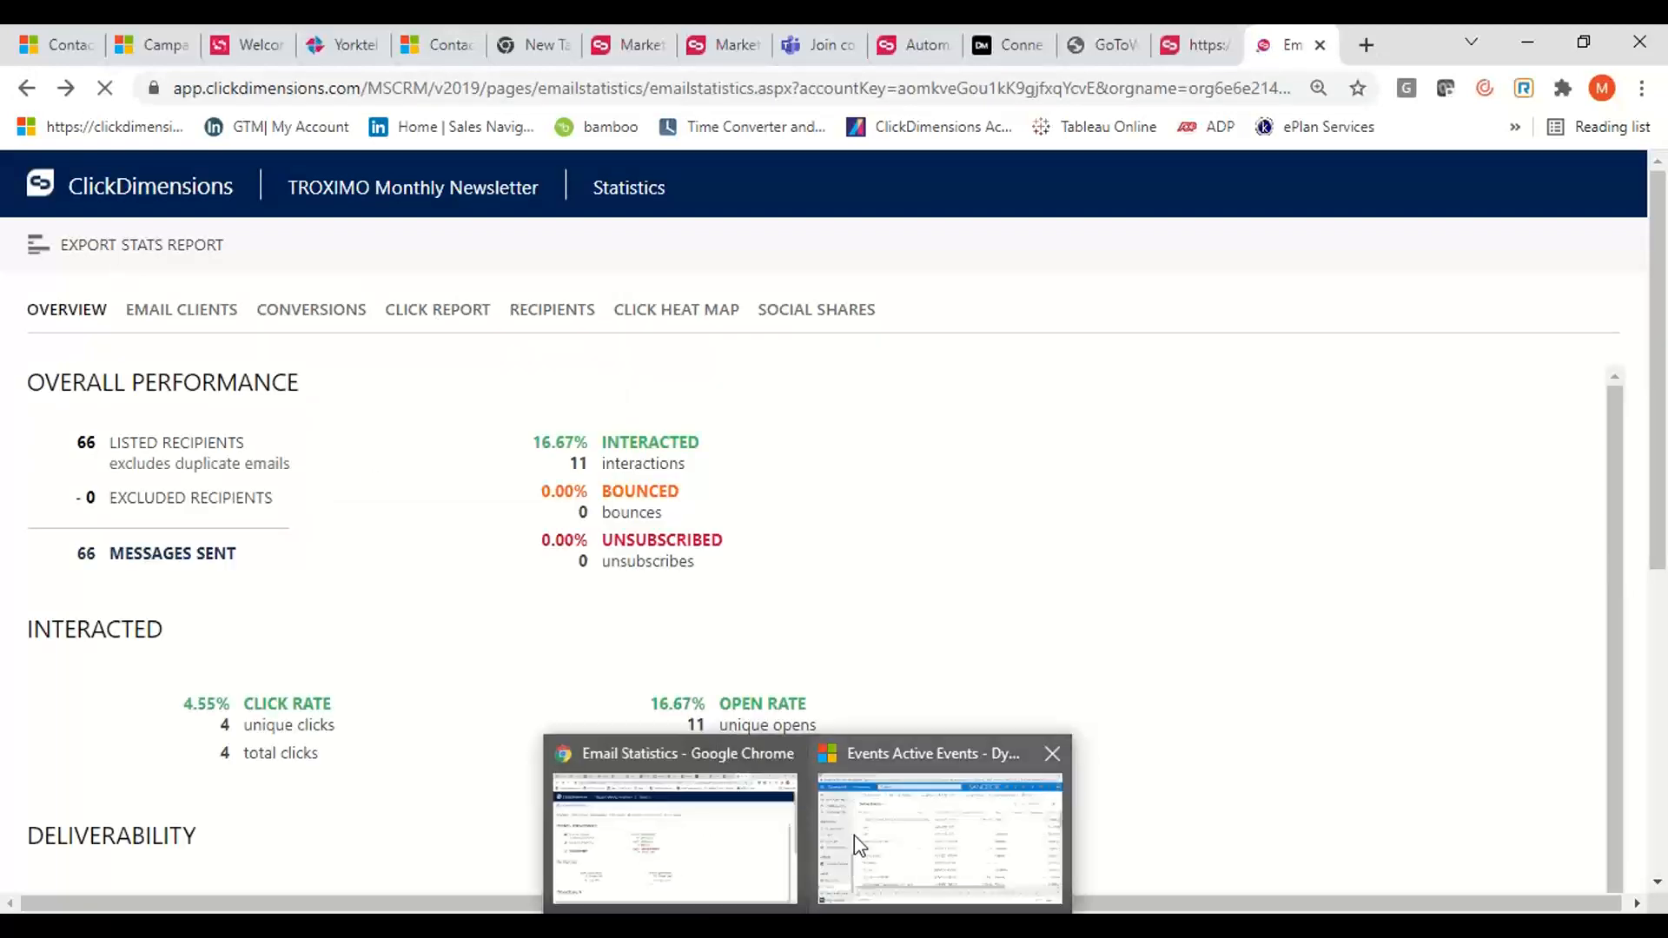
{"action": "left_click", "coordinate": [853, 836]}
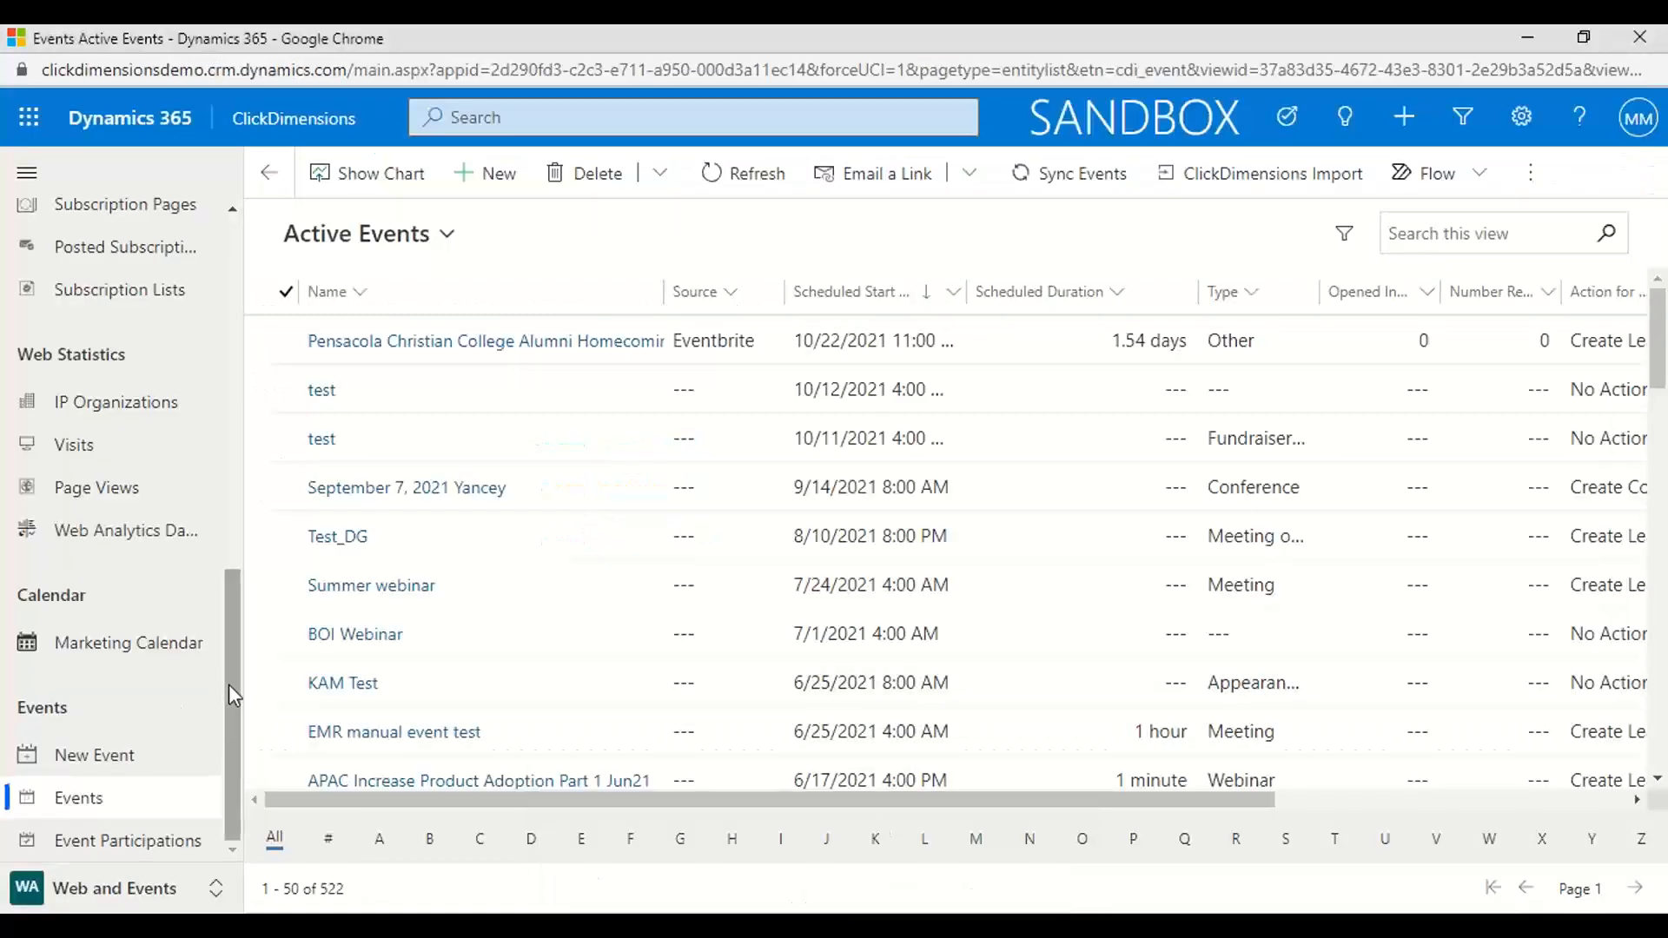
Browse the TROXIMO images in the Library area's Image Manager, and show the contacts in the Audience area
{"action": "left_click", "coordinate": [215, 890]}
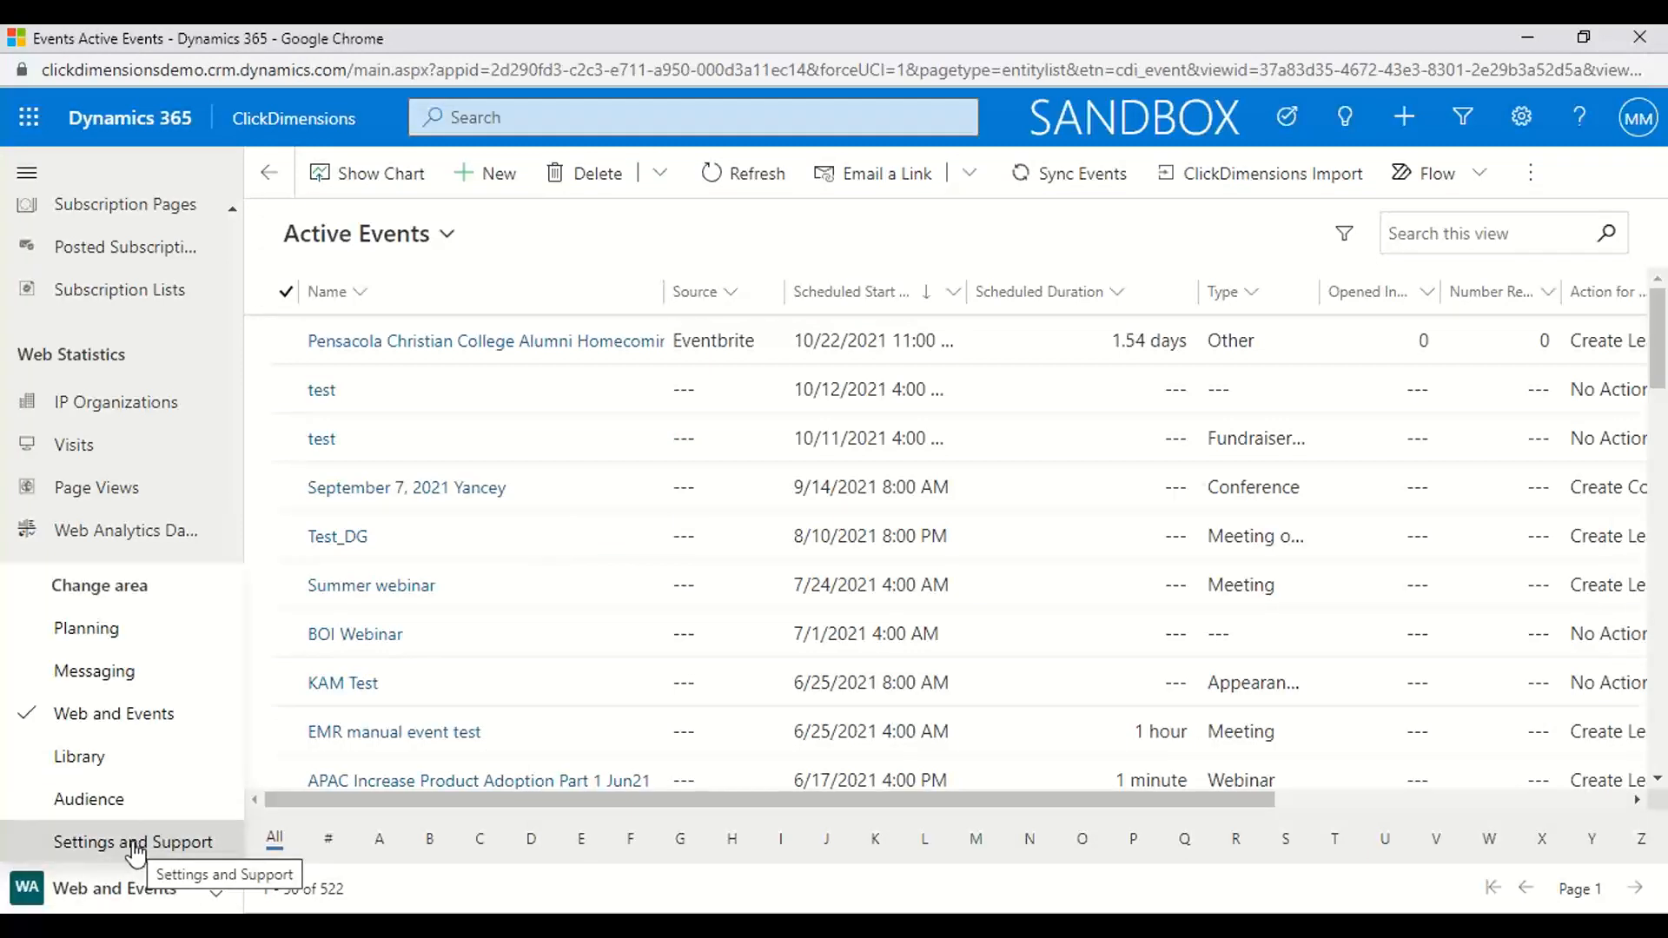
{"action": "left_click", "coordinate": [70, 773]}
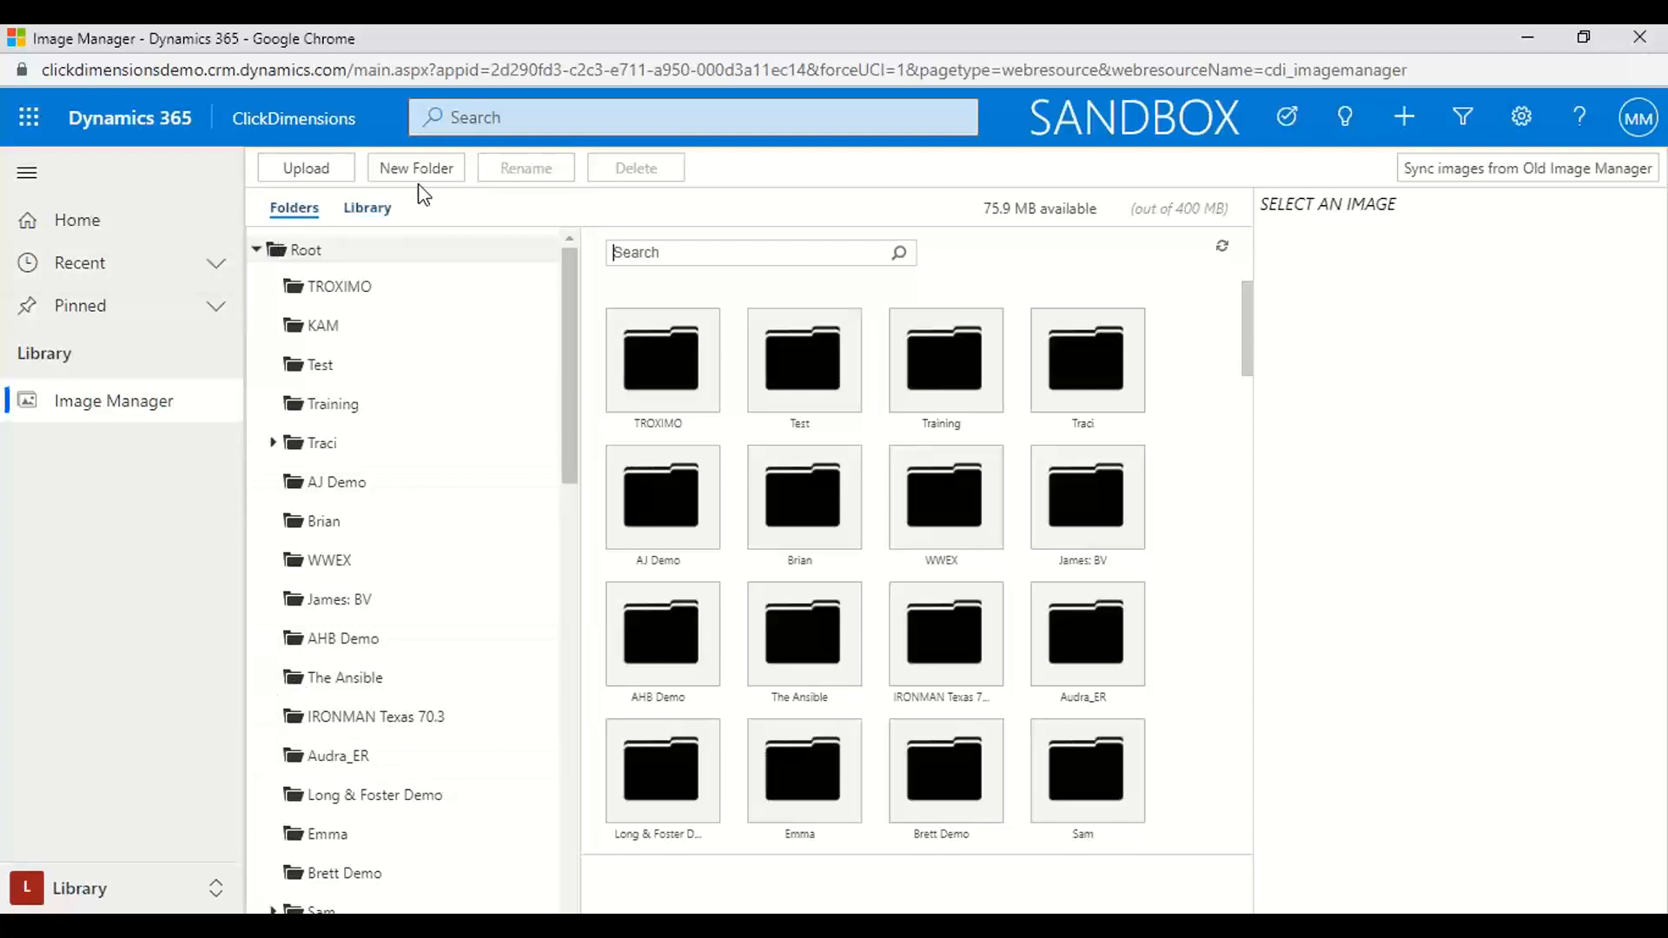
{"action": "left_click", "coordinate": [347, 289]}
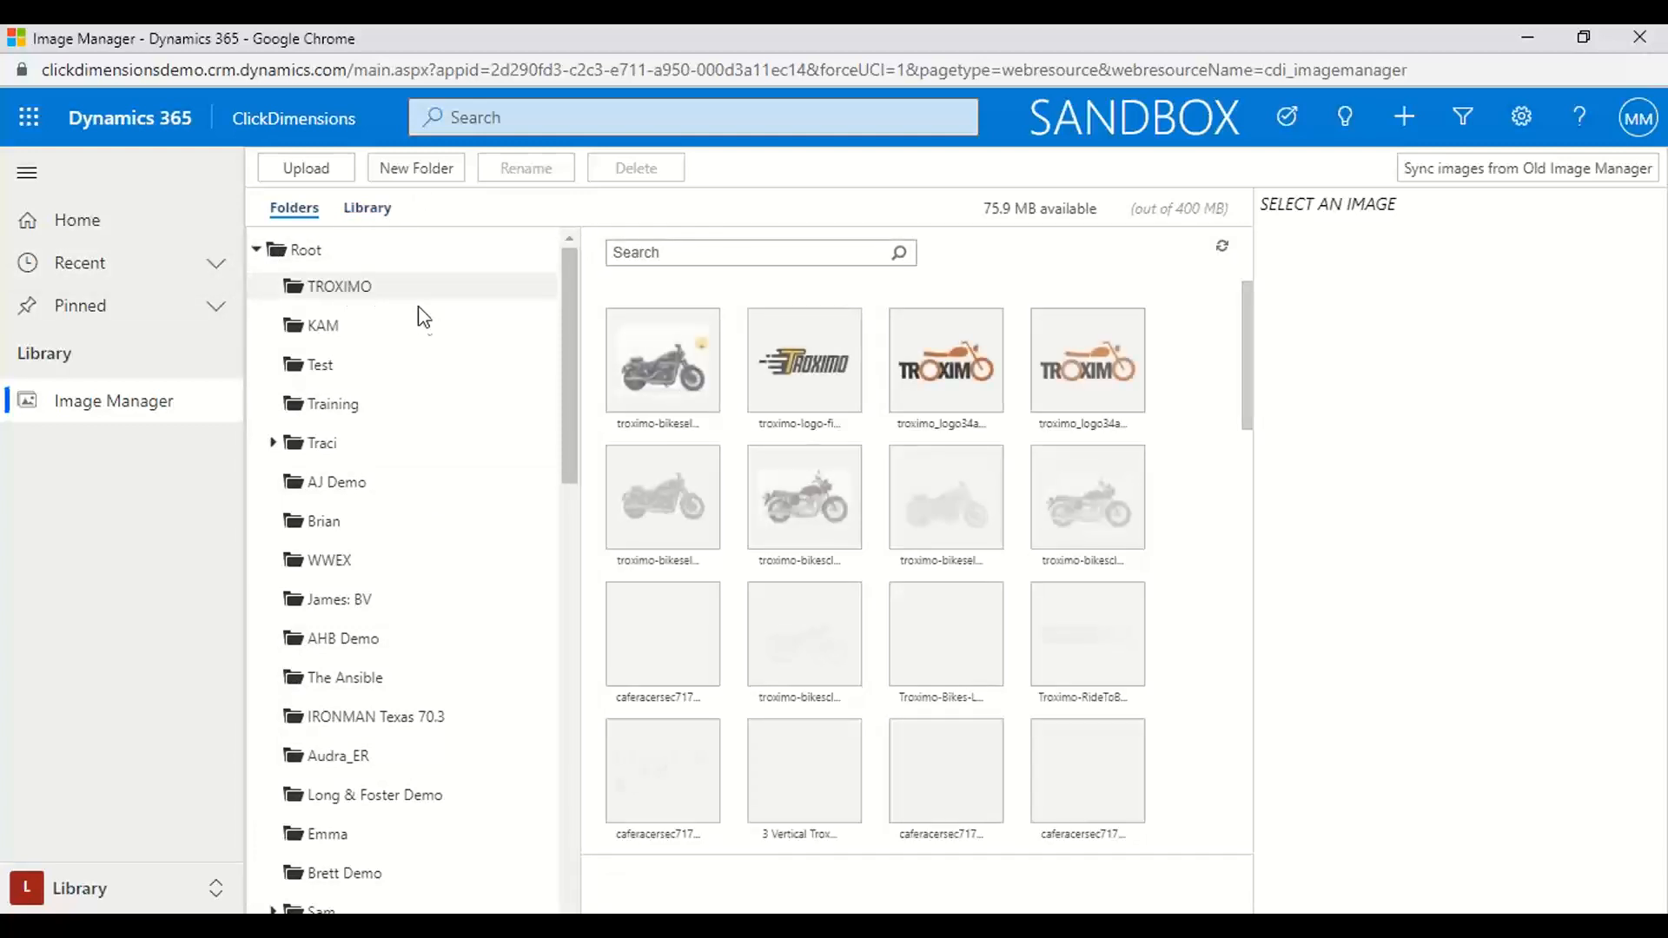
{"action": "scroll", "coordinate": [979, 600], "scroll_direction": "down", "scroll_amount": 5}
{"action": "scroll", "coordinate": [975, 591], "scroll_direction": "down", "scroll_amount": 1}
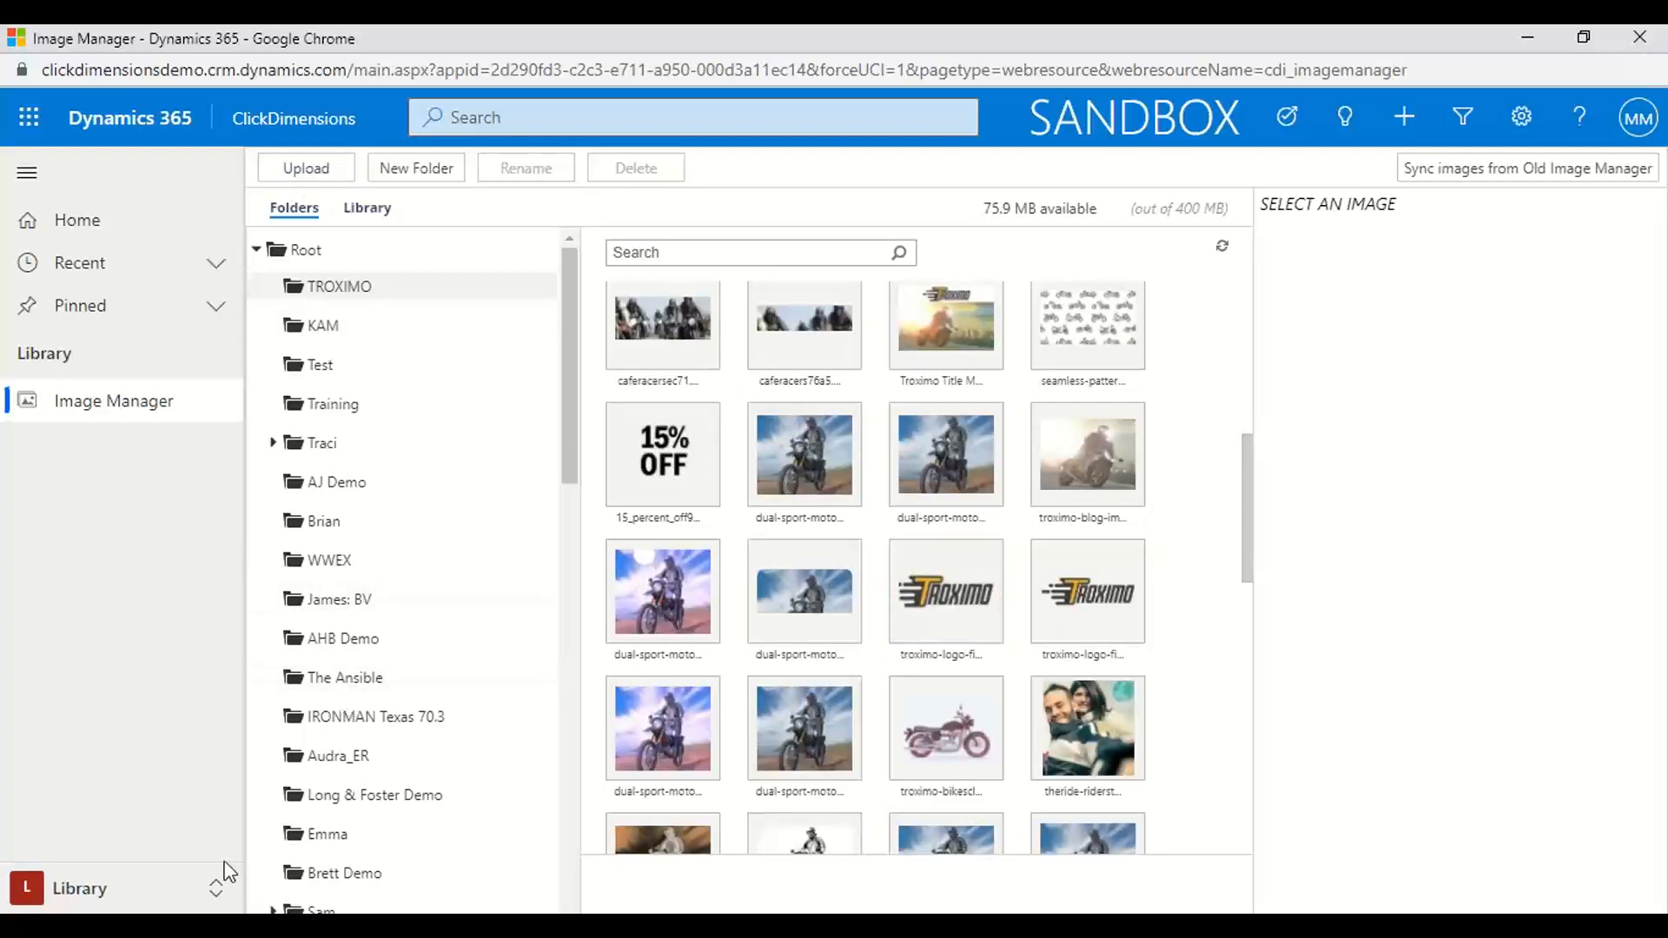
{"action": "left_click", "coordinate": [213, 886]}
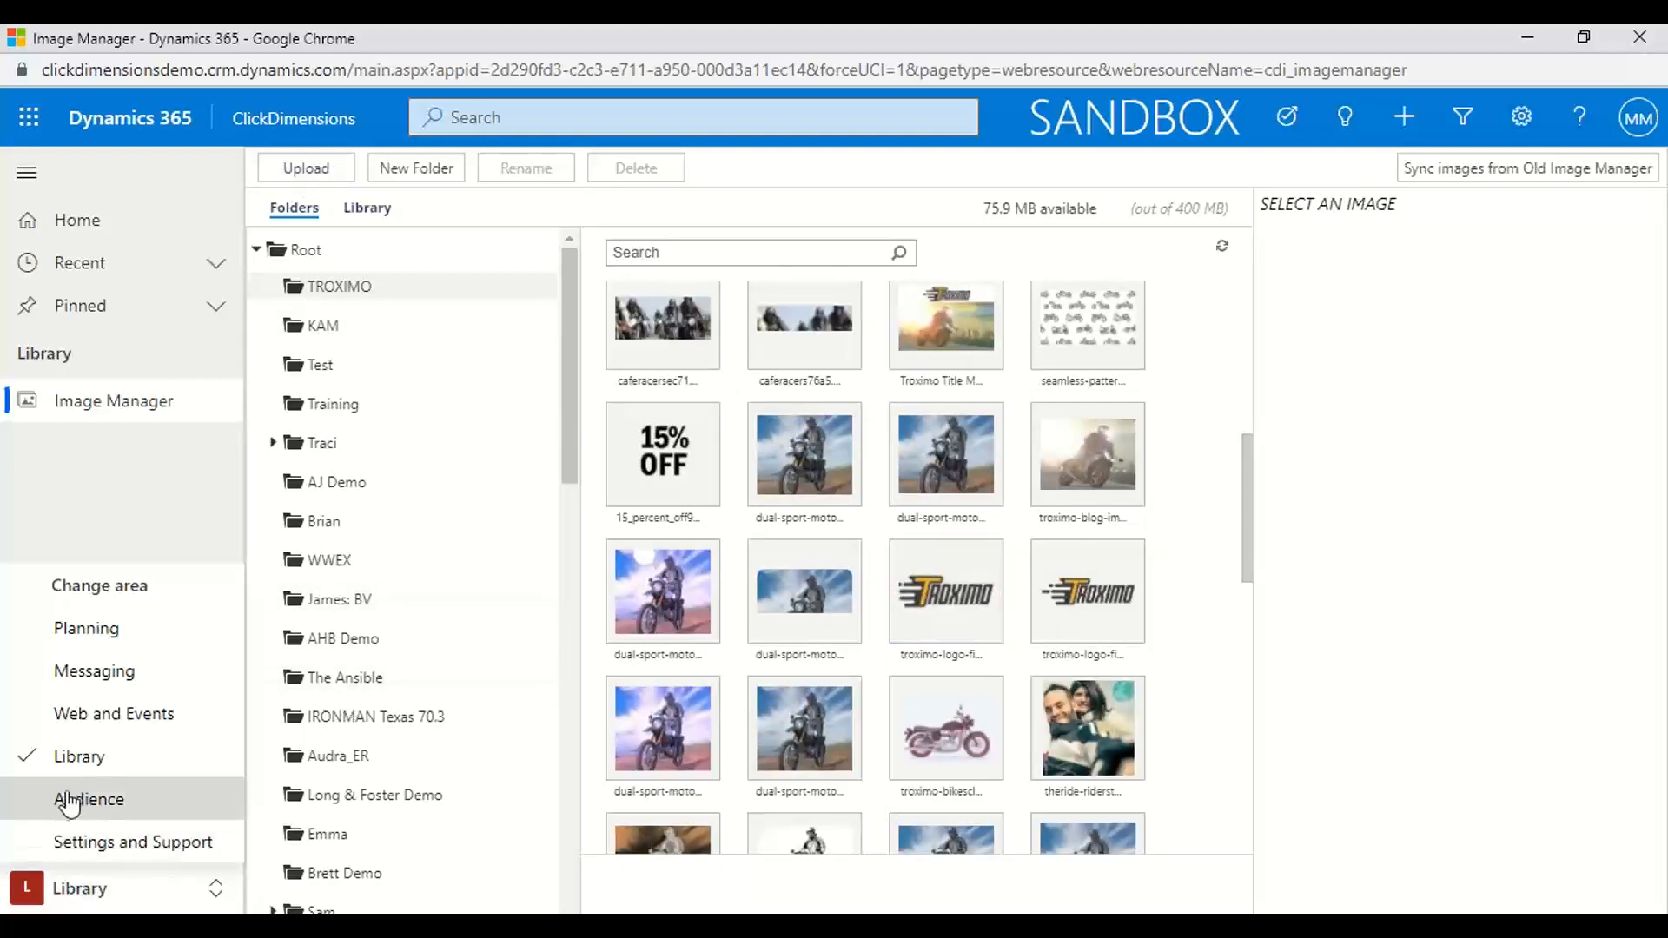
{"action": "left_click", "coordinate": [65, 797]}
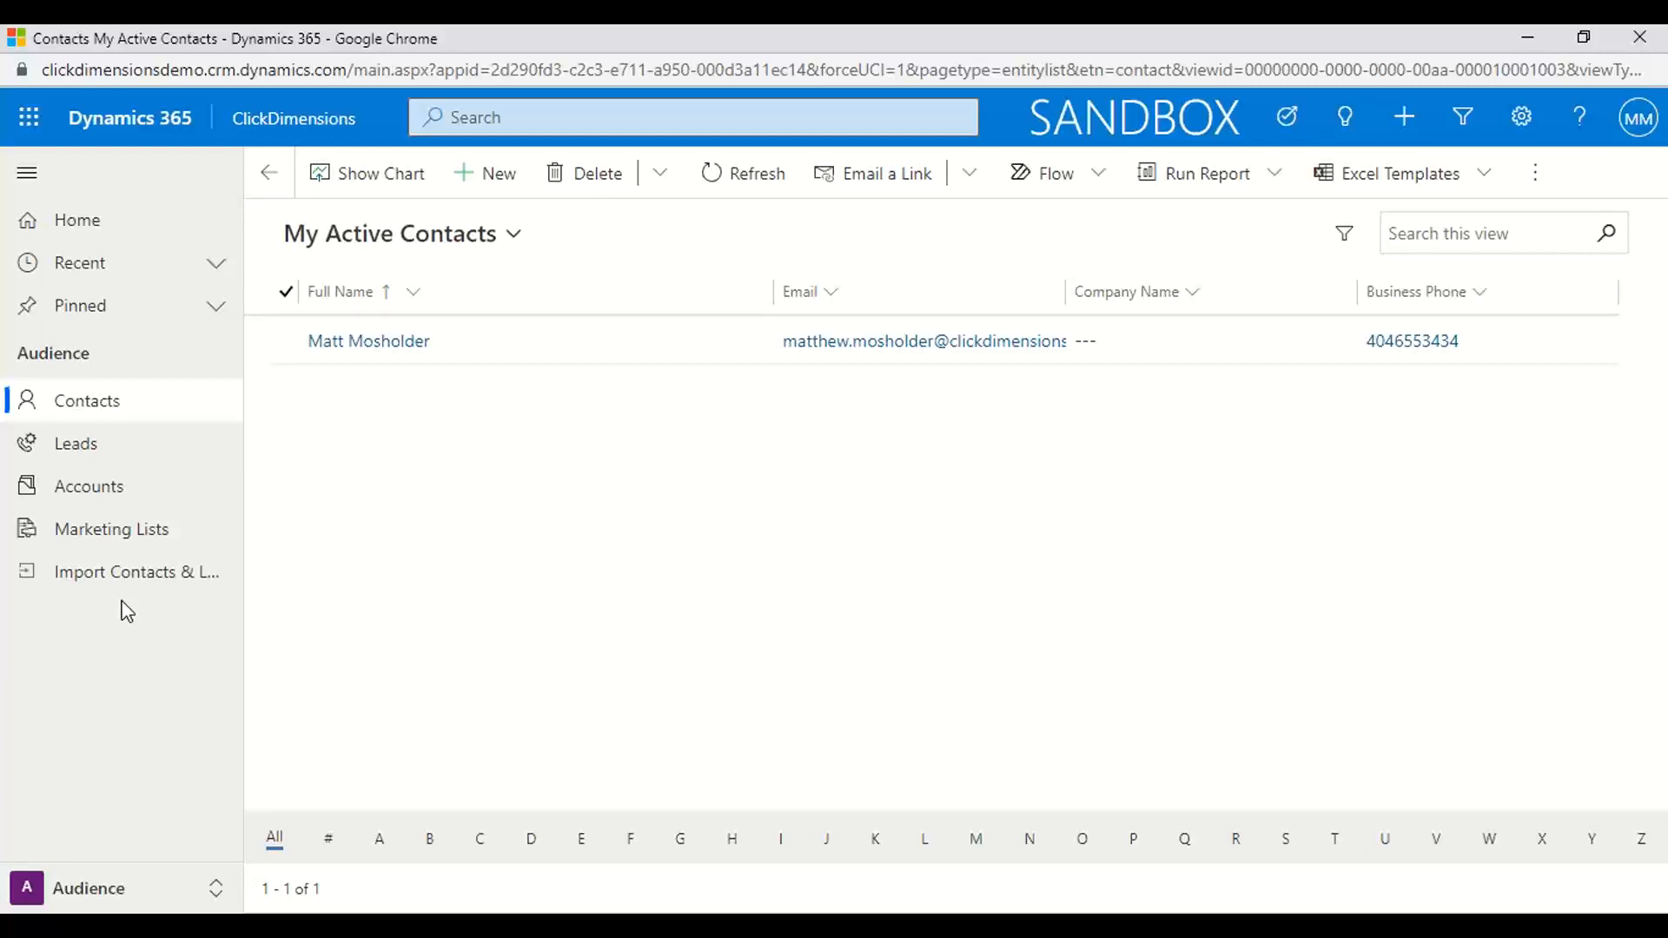
Review the ClickDimensions settings page in the Settings and Support area, including the marketing automation, integration and social settings
{"action": "left_click", "coordinate": [215, 888]}
{"action": "left_click", "coordinate": [160, 843]}
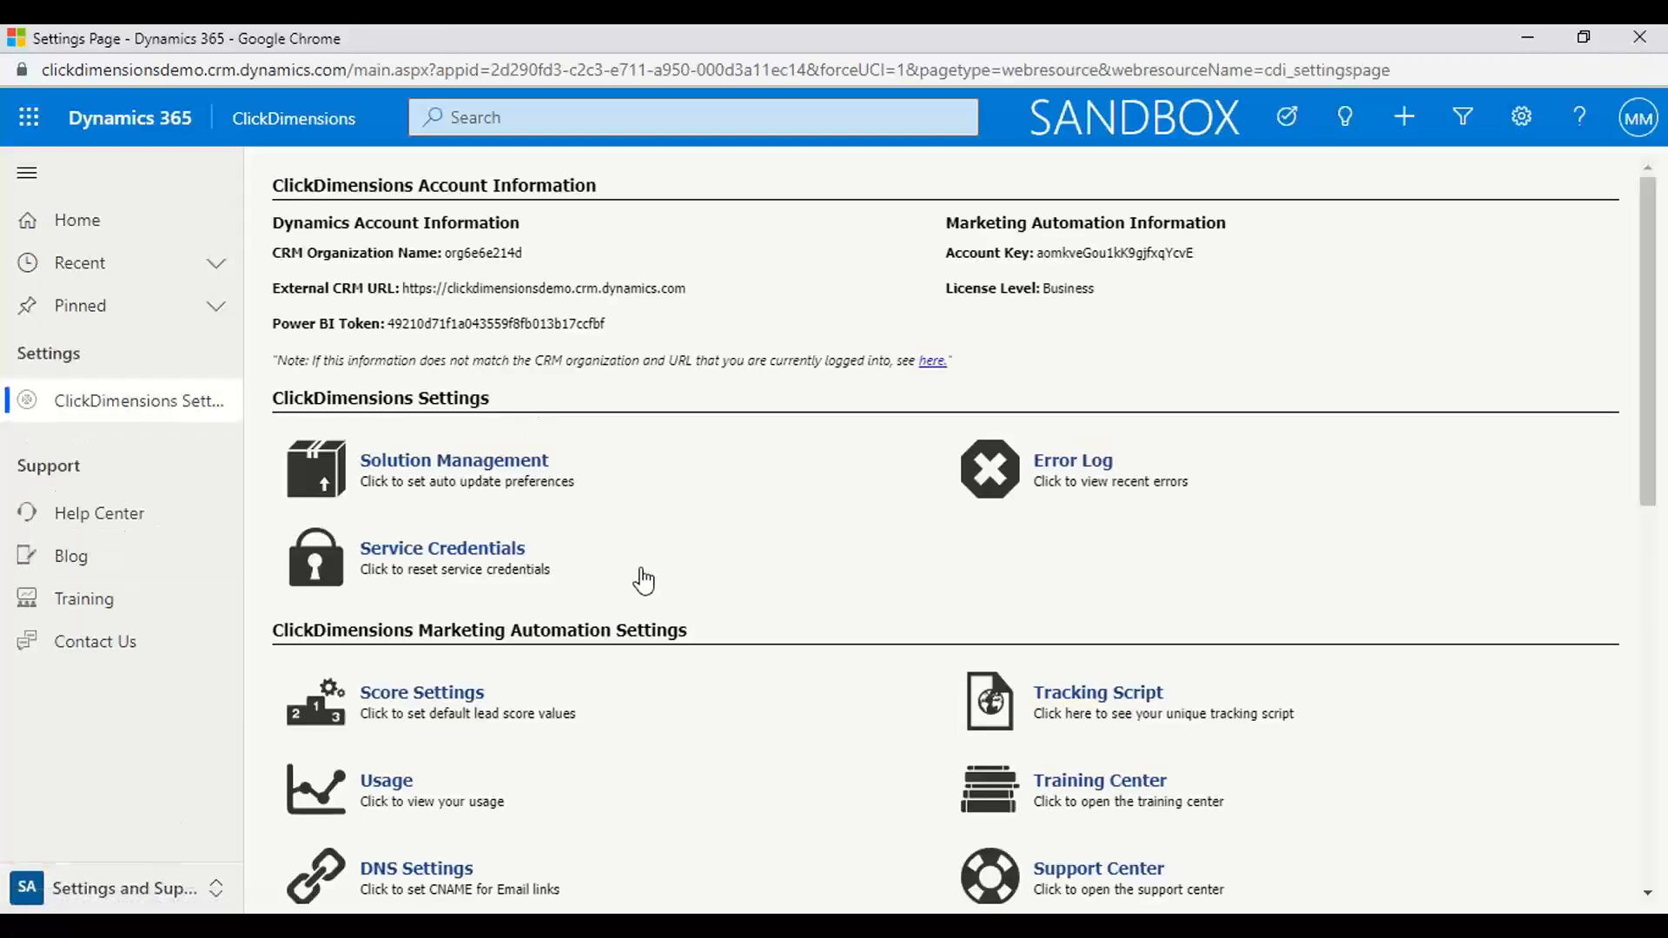
{"action": "scroll", "coordinate": [643, 580], "scroll_direction": "down", "scroll_amount": 2}
{"action": "scroll", "coordinate": [643, 580], "scroll_direction": "down", "scroll_amount": 3}
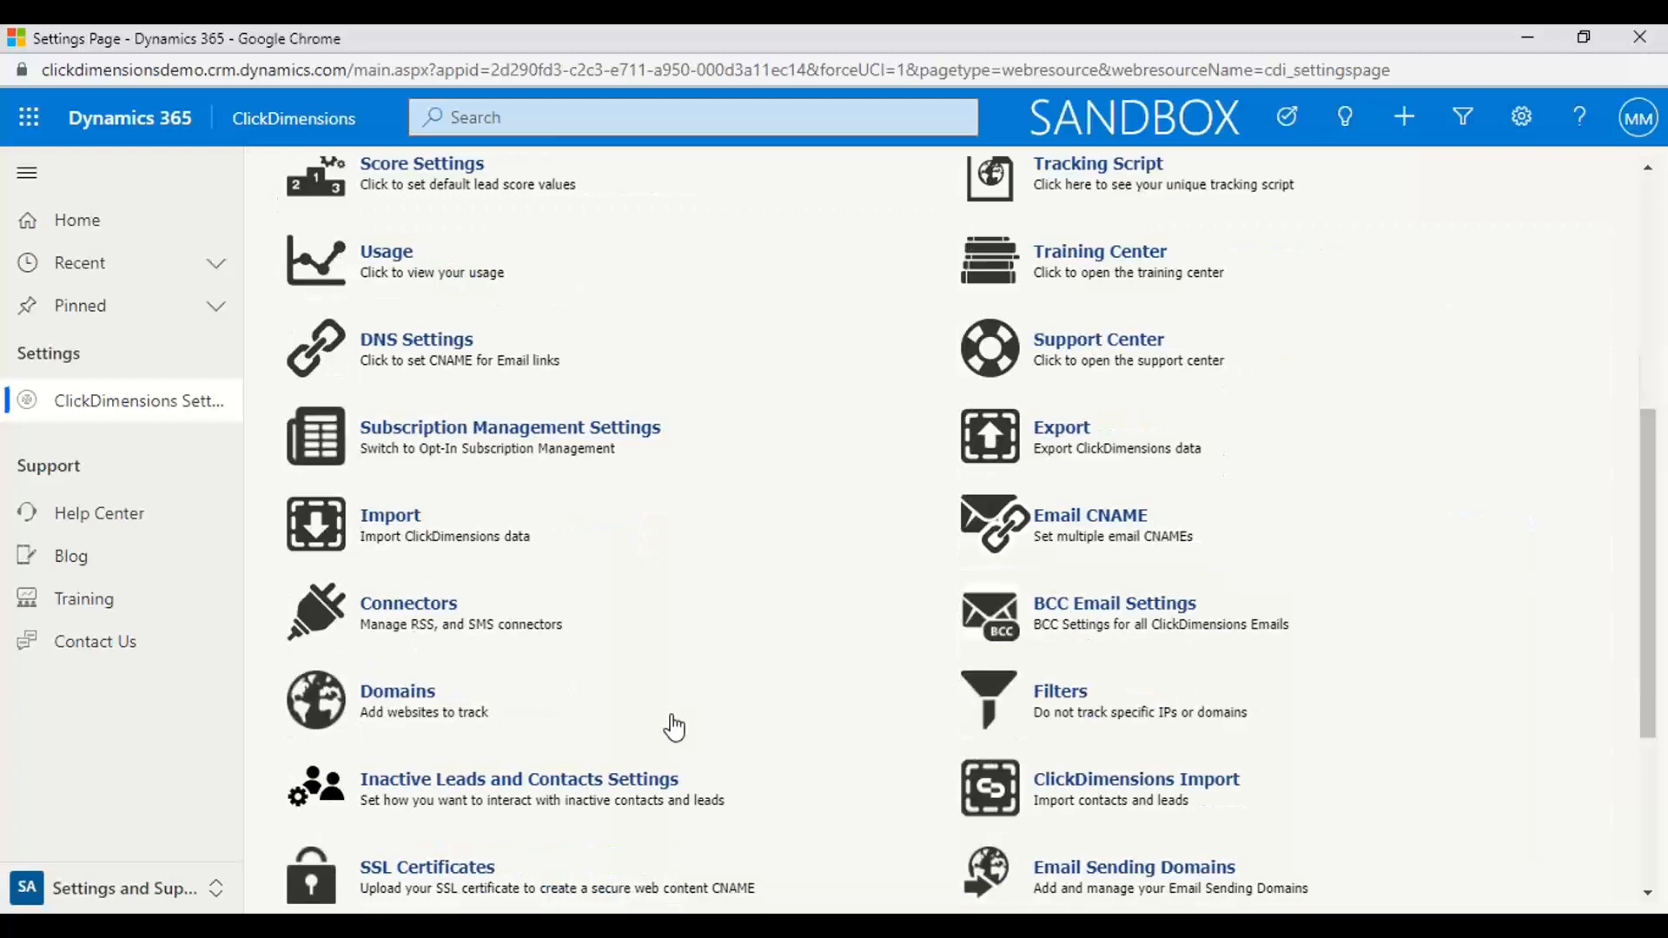
{"action": "scroll", "coordinate": [674, 728], "scroll_direction": "down", "scroll_amount": 3}
{"action": "scroll", "coordinate": [675, 727], "scroll_direction": "down", "scroll_amount": 3}
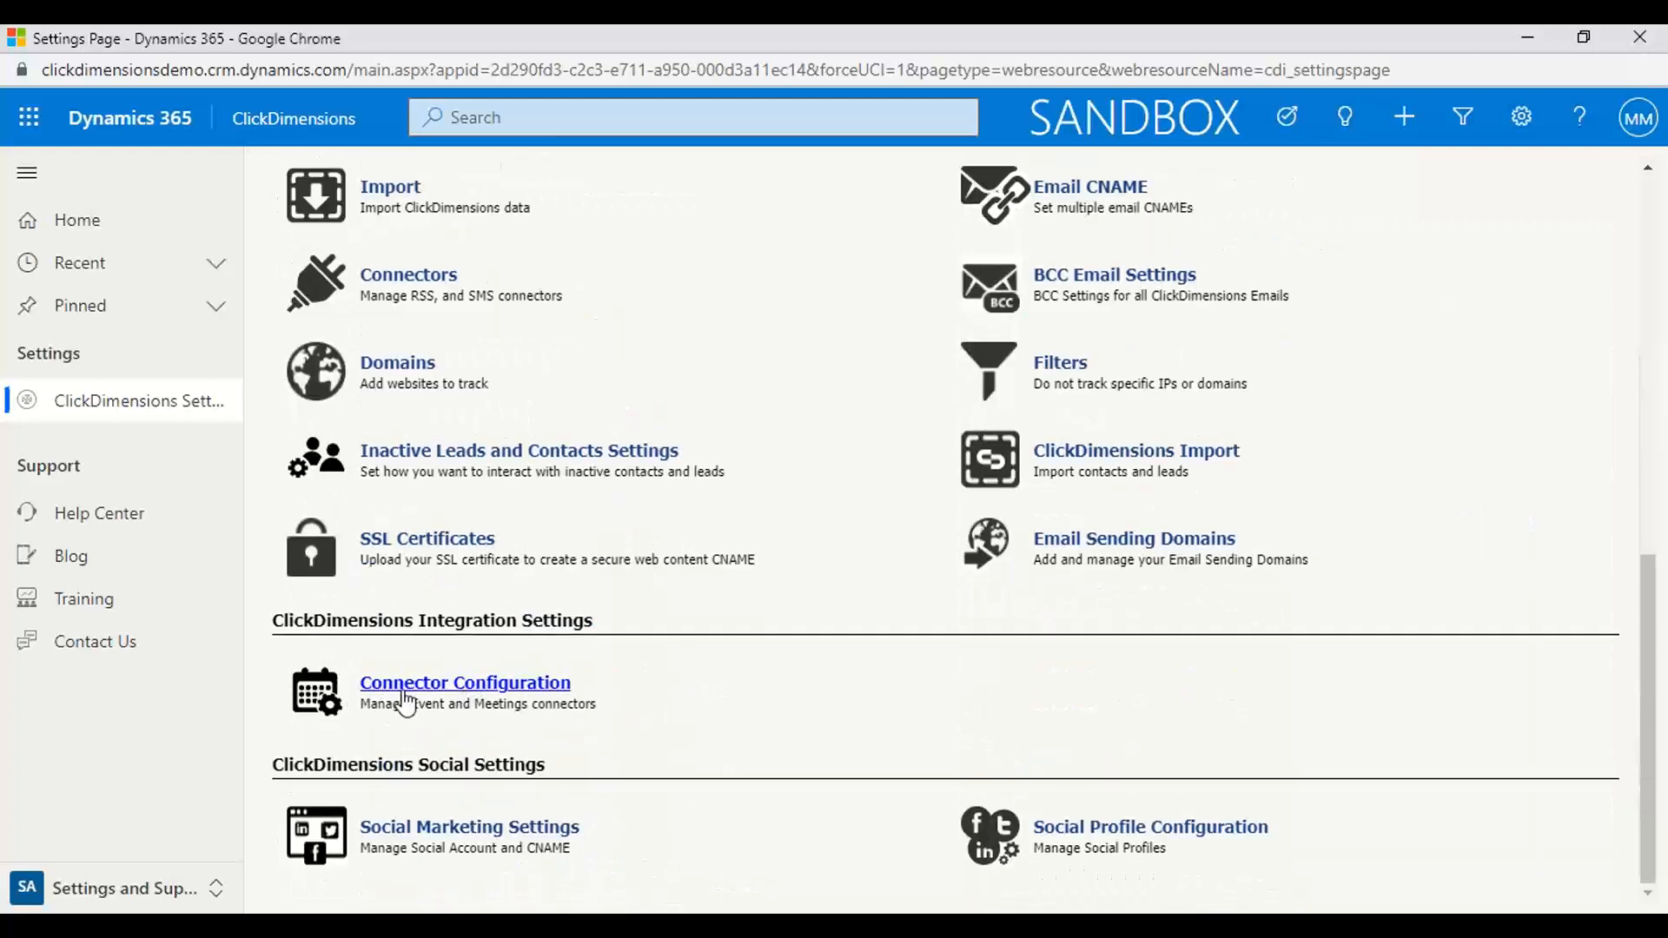
{"action": "scroll", "coordinate": [570, 689], "scroll_direction": "up", "scroll_amount": 10}
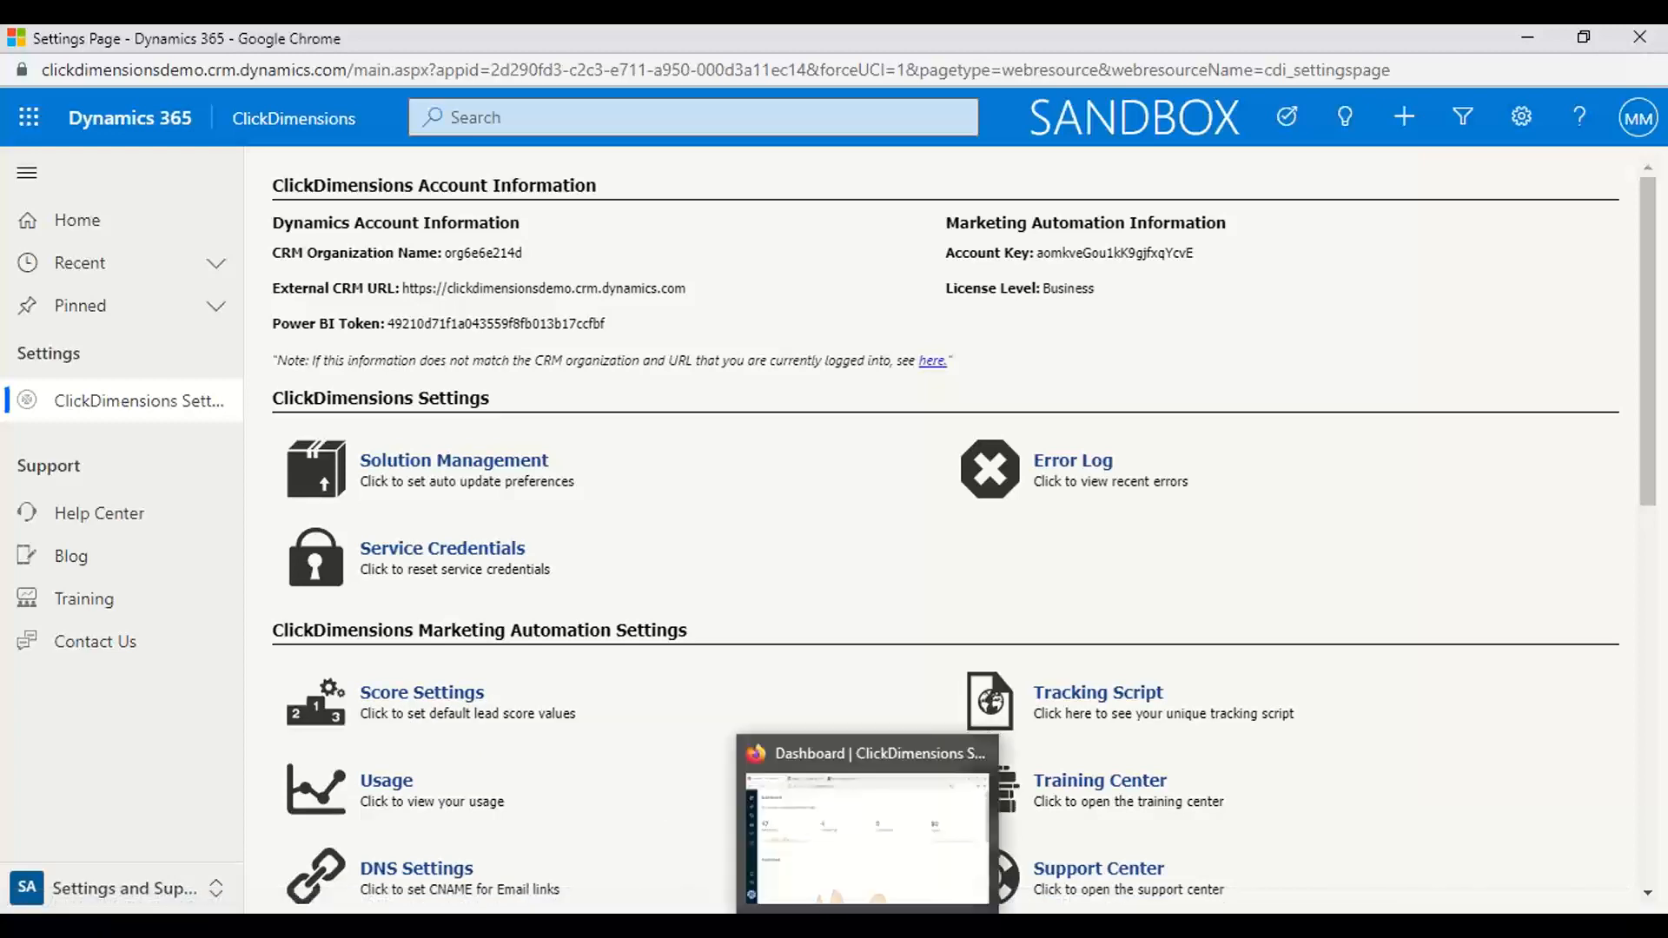
Switch to the ClickDimensions LVP deck in PowerPoint, present the Solution Overview slide, and advance to "Ready to Learn More?"
{"action": "mouse_move", "coordinate": [927, 927]}
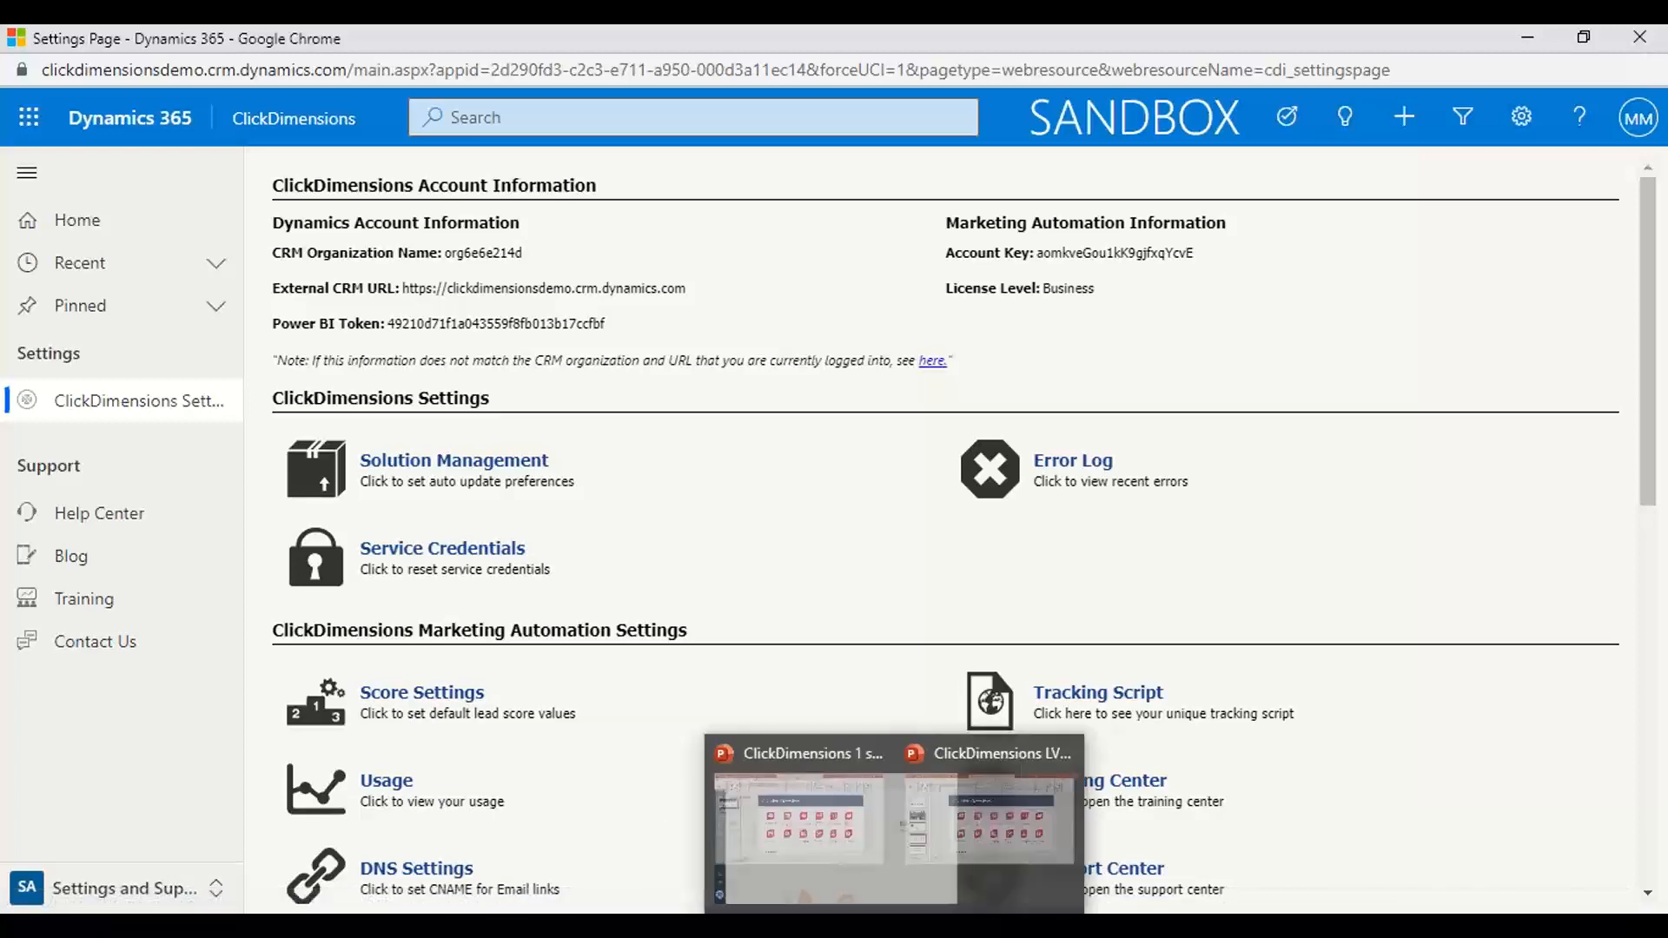
{"action": "left_click", "coordinate": [1034, 863]}
{"action": "left_click", "coordinate": [1401, 901]}
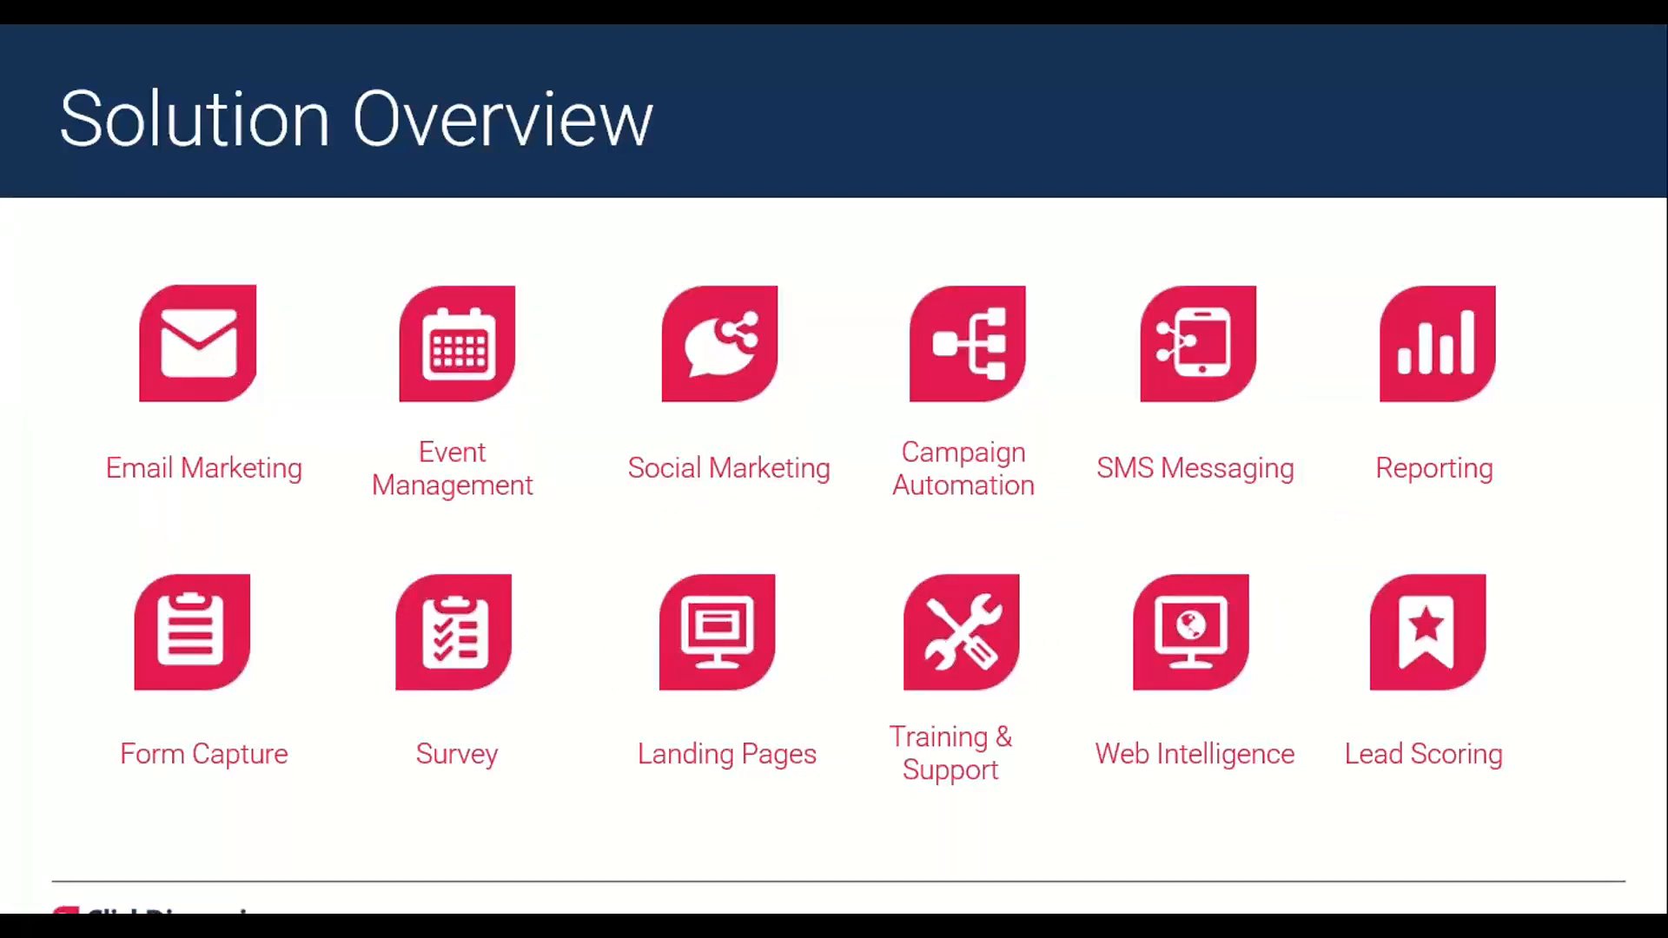
{"action": "key", "text": "Right"}
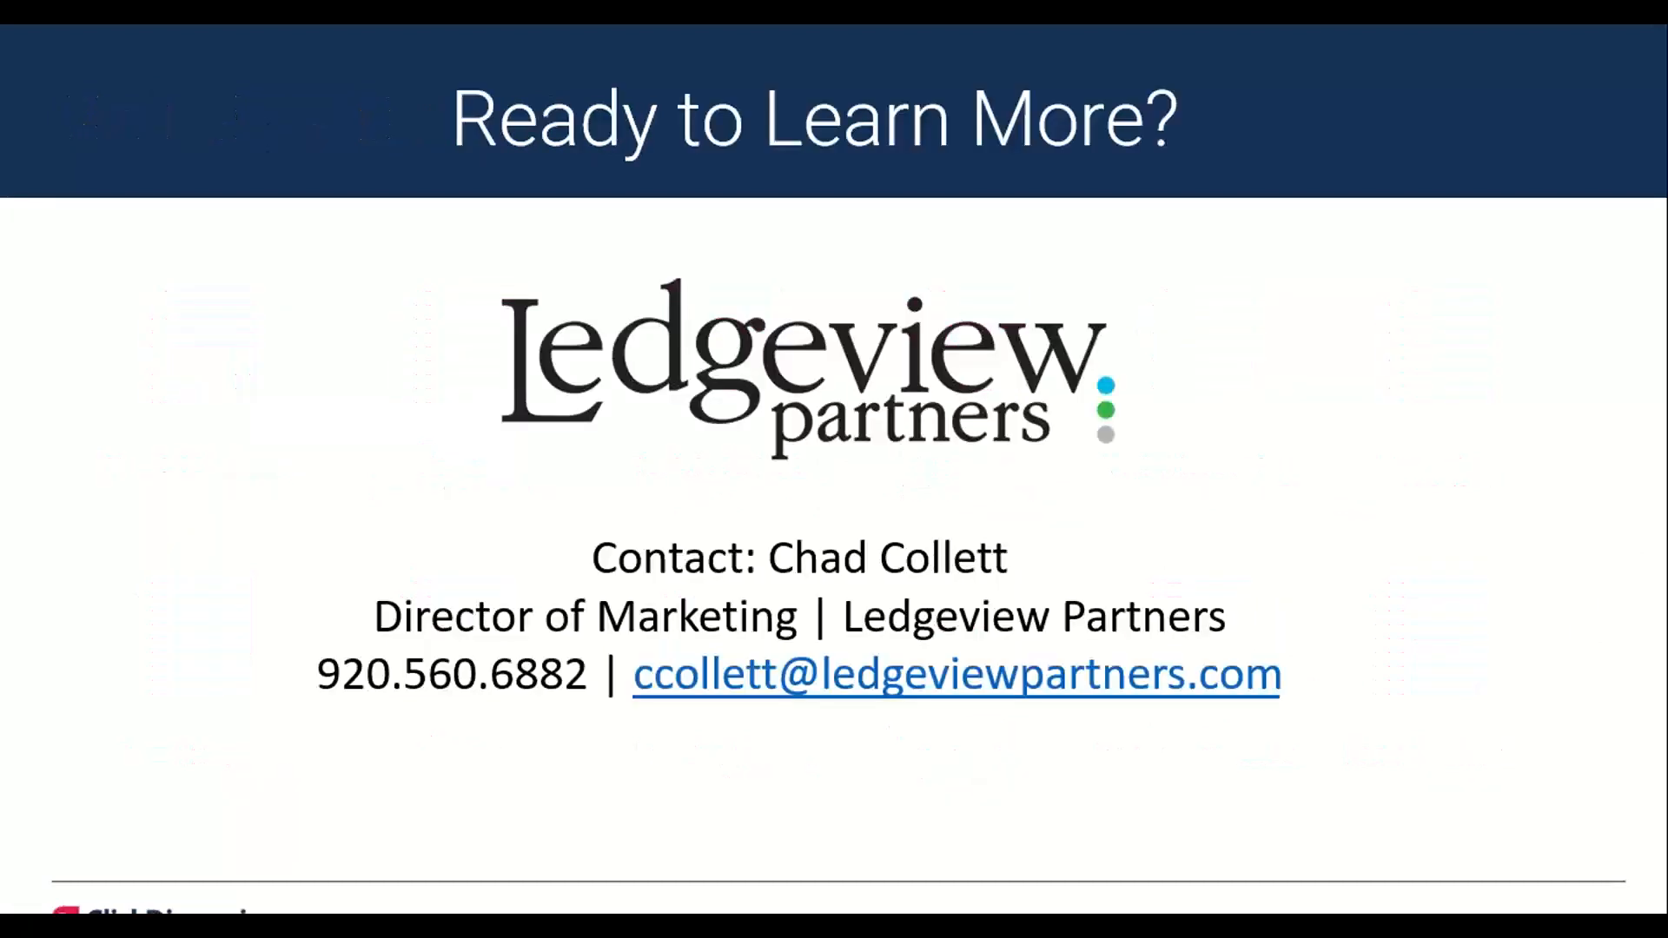